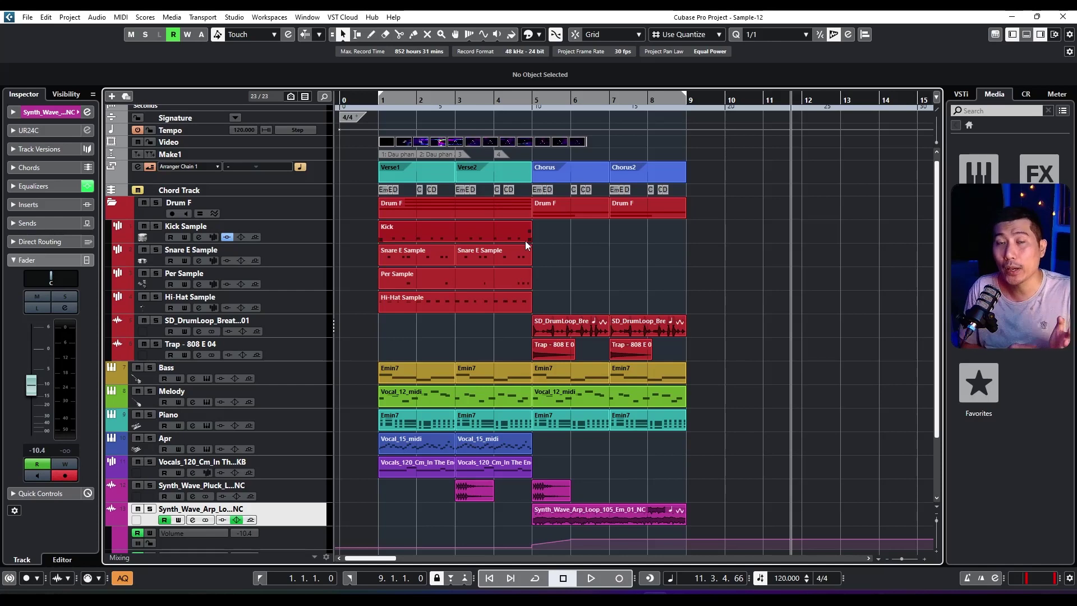
- Play the arrangement from bar 1 and delete the Synth_Wave_Pluck clip at bar 3
{"action": "left_click", "coordinate": [376, 100]}
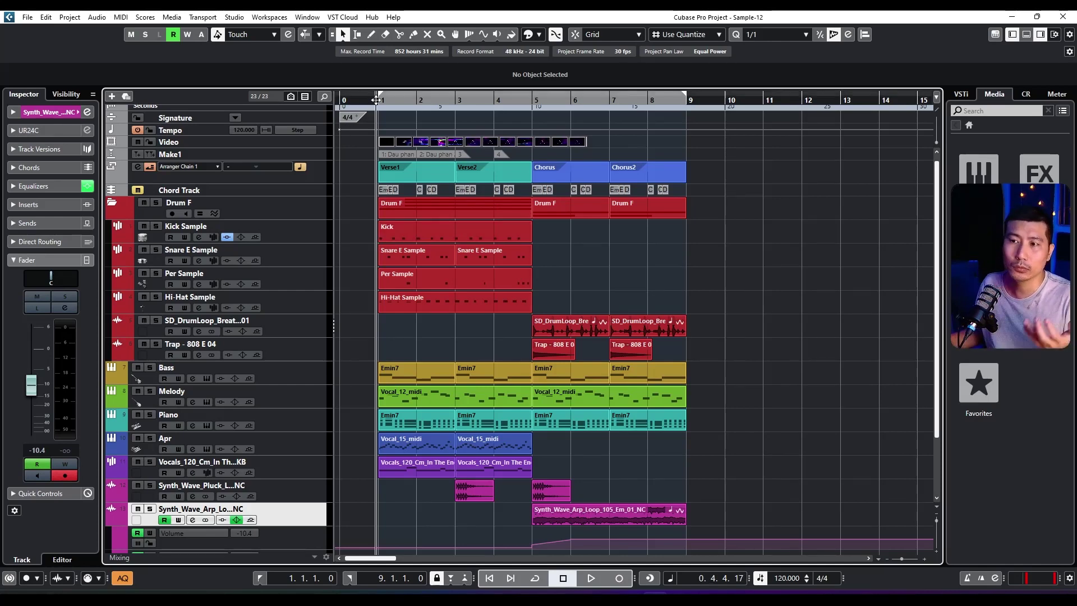
{"action": "scroll", "coordinate": [435, 174], "scroll_direction": "down", "scroll_amount": 4}
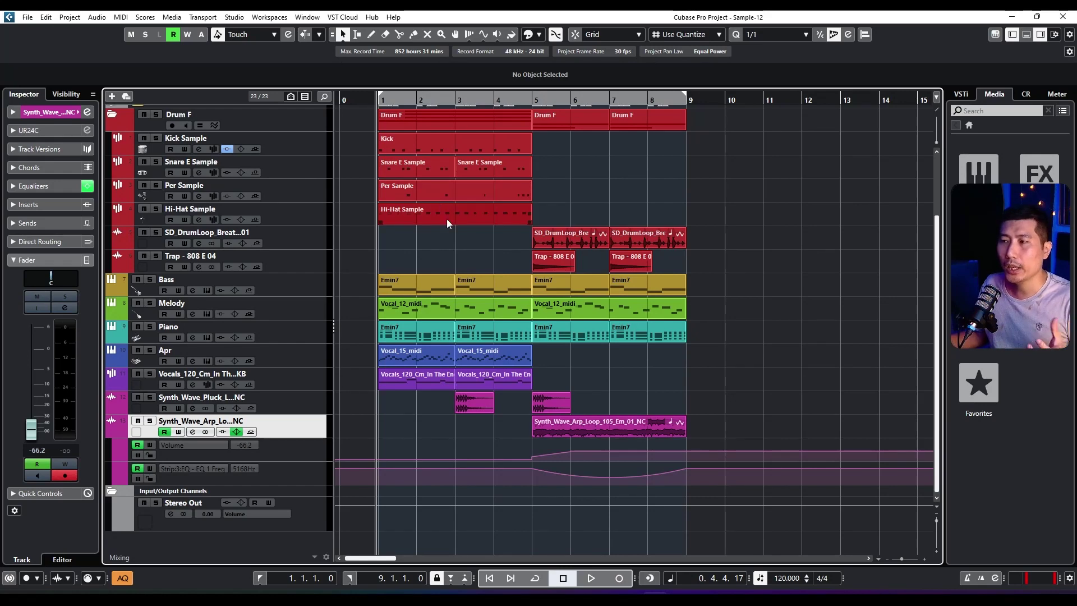
{"action": "key", "text": "space"}
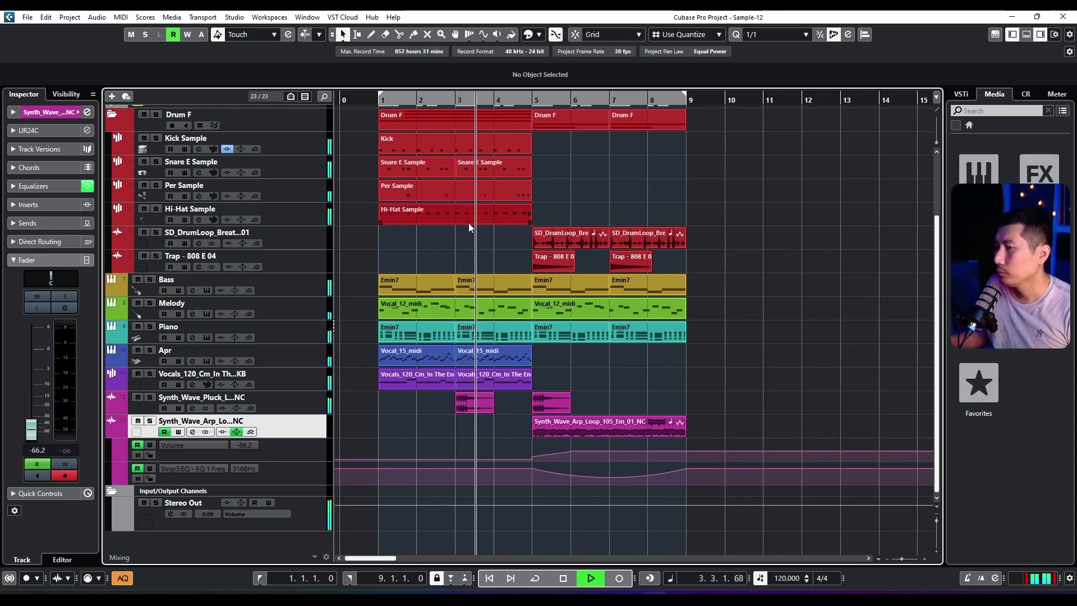
{"action": "left_click", "coordinate": [467, 400]}
{"action": "key", "text": "Delete"}
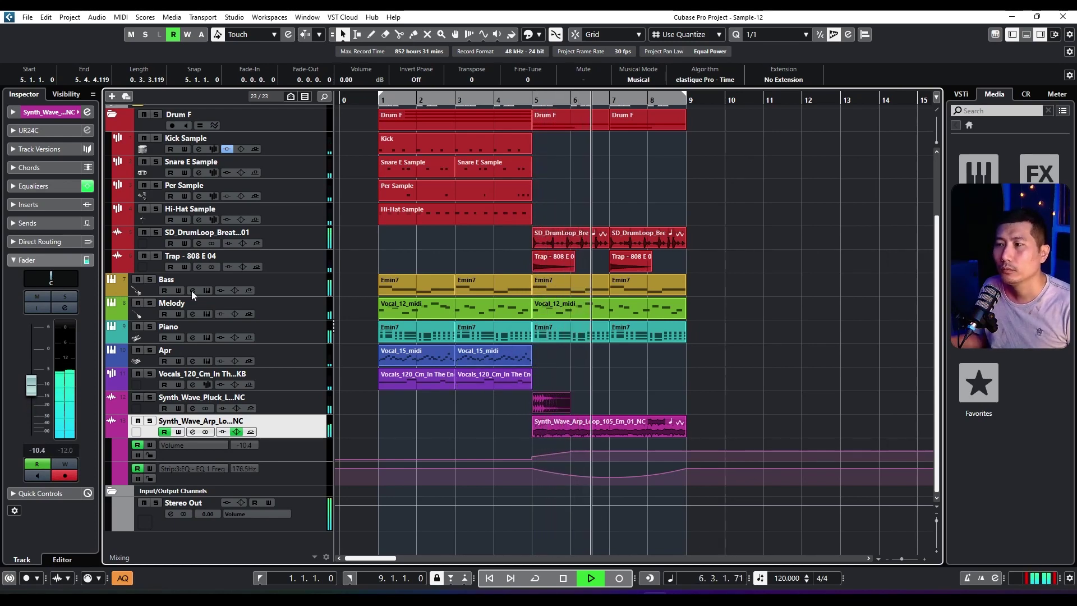
- Show the Melody track's volume automation in an enlarged lane and raise the level to -4.38 from the start of bar 5
{"action": "left_click", "coordinate": [109, 293]}
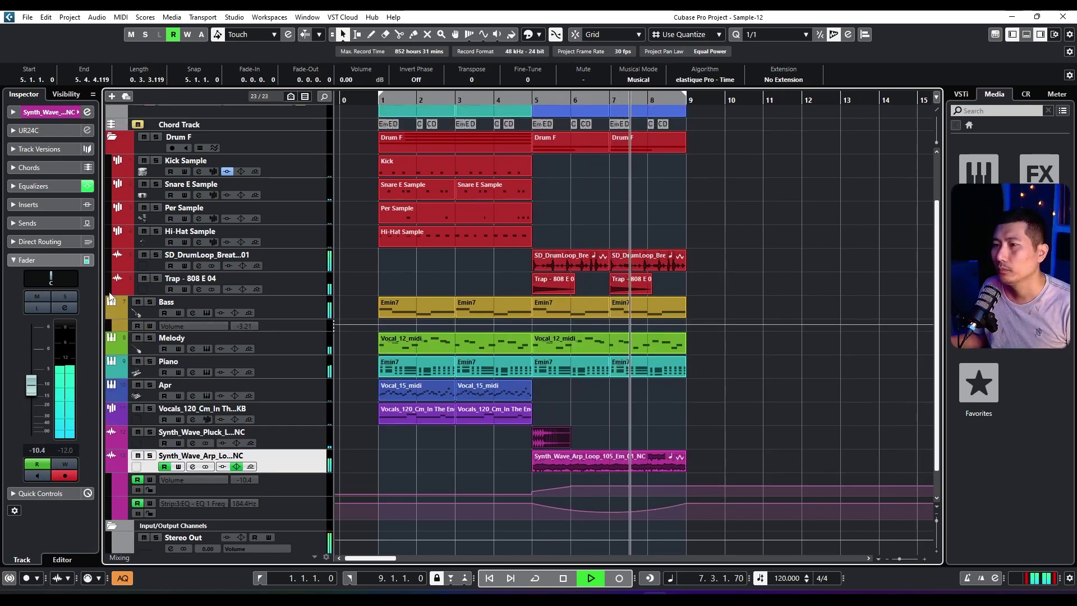
{"action": "left_click", "coordinate": [111, 313]}
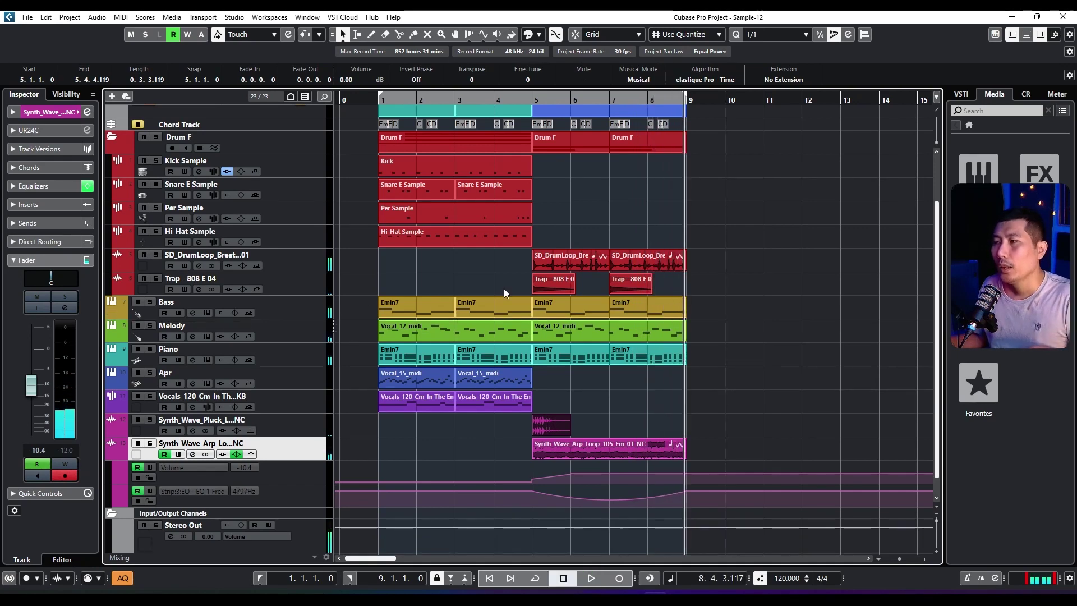
{"action": "left_click", "coordinate": [111, 336]}
{"action": "left_click_drag", "start_coordinate": [277, 355], "coordinate": [275, 399]}
{"action": "scroll", "coordinate": [561, 388], "scroll_direction": "up", "scroll_amount": 3}
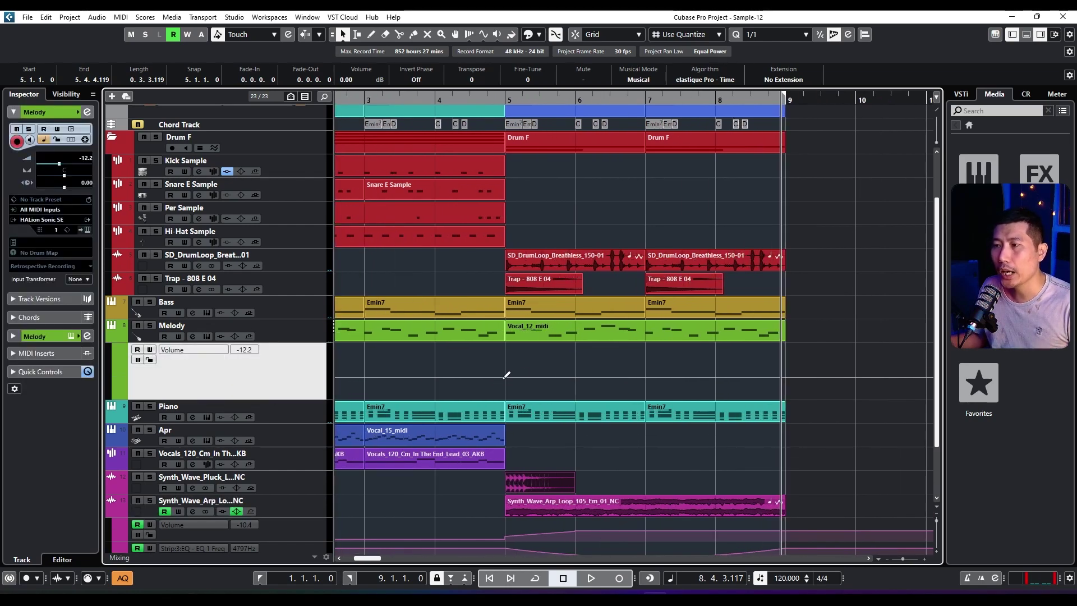
{"action": "scroll", "coordinate": [506, 374], "scroll_direction": "up", "scroll_amount": 3}
{"action": "left_click", "coordinate": [510, 369]}
{"action": "left_click_drag", "start_coordinate": [509, 369], "coordinate": [511, 366]}
- Shape the Synth_Wave_Arp volume automation with a point at the end of bar 8 and a dip to -oo at bar 7
{"action": "scroll", "coordinate": [511, 364], "scroll_direction": "down", "scroll_amount": 3}
{"action": "scroll", "coordinate": [597, 267], "scroll_direction": "down", "scroll_amount": 3}
{"action": "left_click", "coordinate": [850, 451]}
{"action": "left_click_drag", "start_coordinate": [643, 450], "coordinate": [643, 460]}
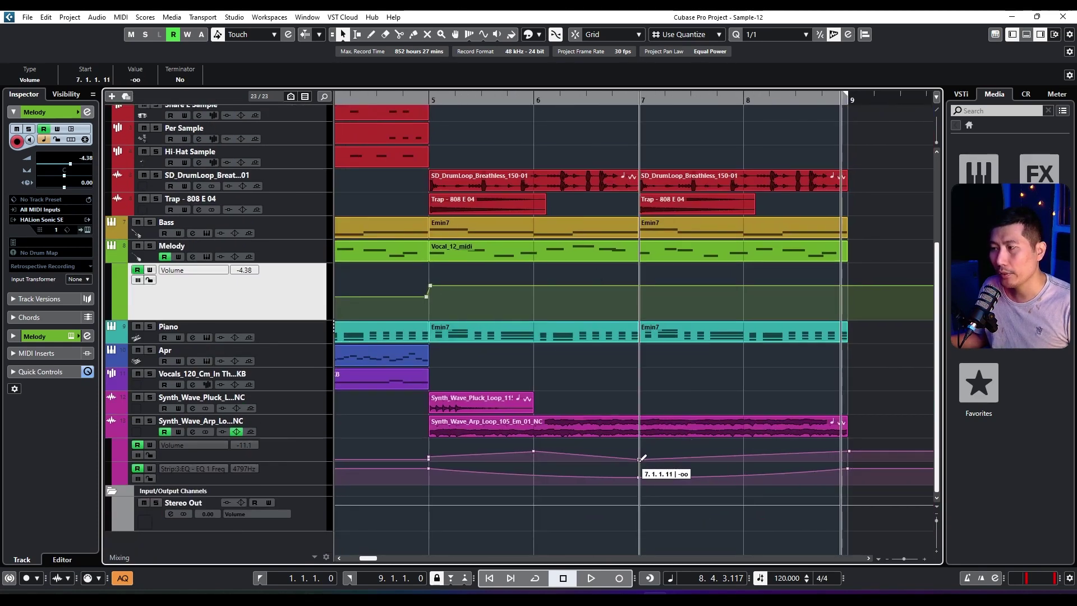
{"action": "scroll", "coordinate": [653, 373], "scroll_direction": "down", "scroll_amount": 3}
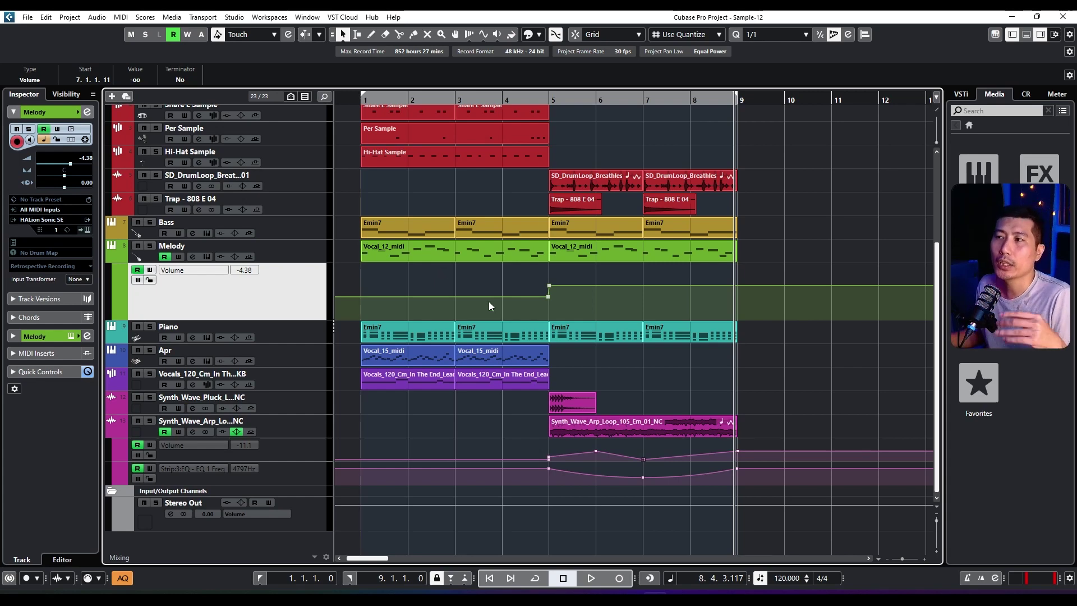
- Select all events and set the locators around the arranger and chord events, spanning 1.1.1.0 to 9.1.1.0
{"action": "scroll", "coordinate": [487, 302], "scroll_direction": "up", "scroll_amount": 5}
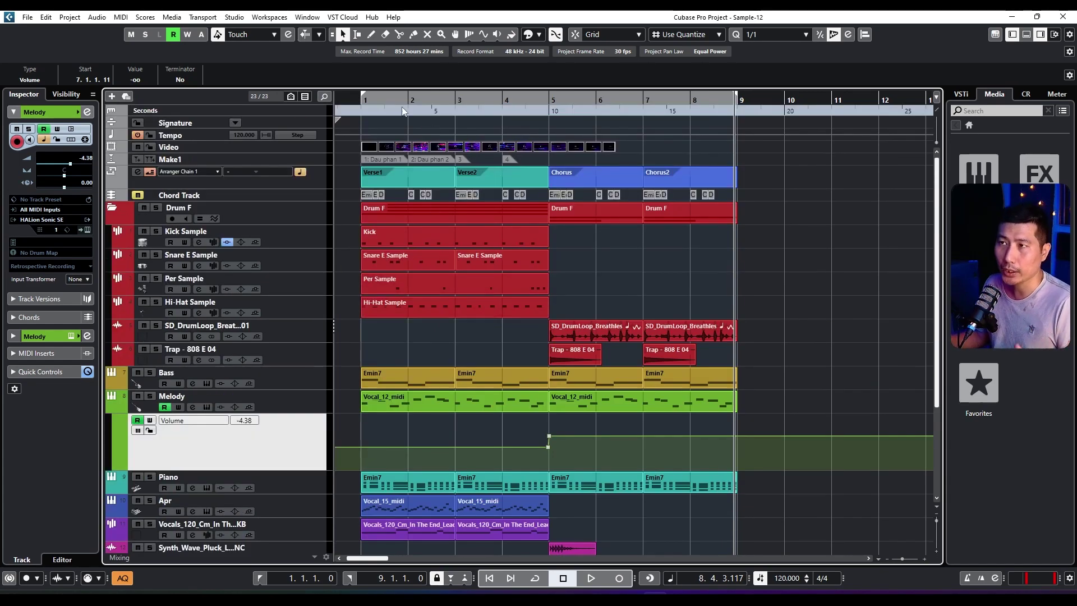
{"action": "left_click_drag", "start_coordinate": [388, 99], "coordinate": [352, 94]}
{"action": "left_click", "coordinate": [642, 166]}
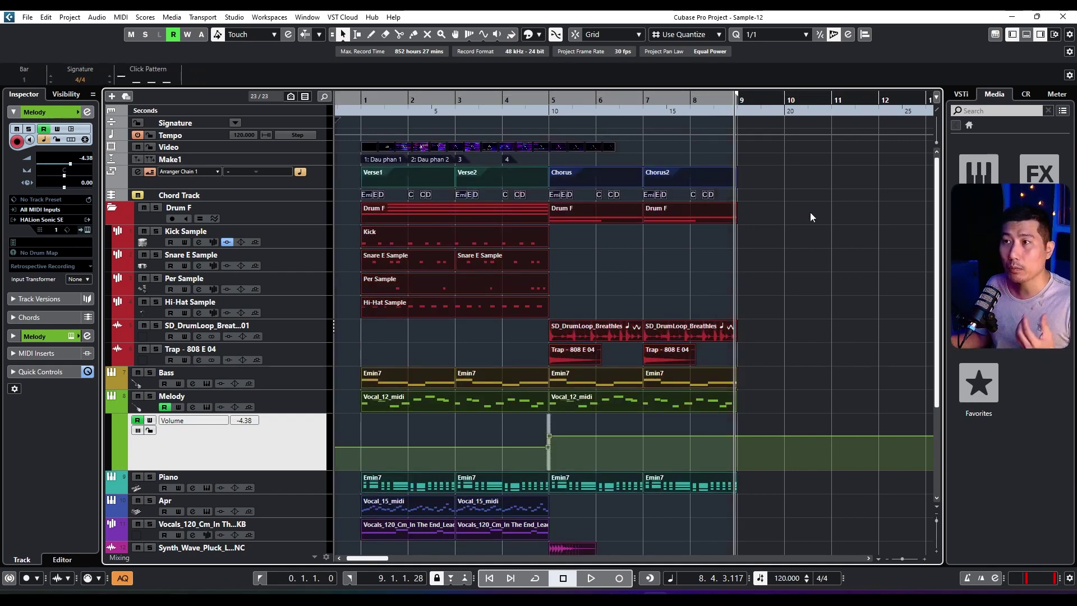
{"action": "key", "text": "ctrl+a"}
{"action": "key", "text": "p"}
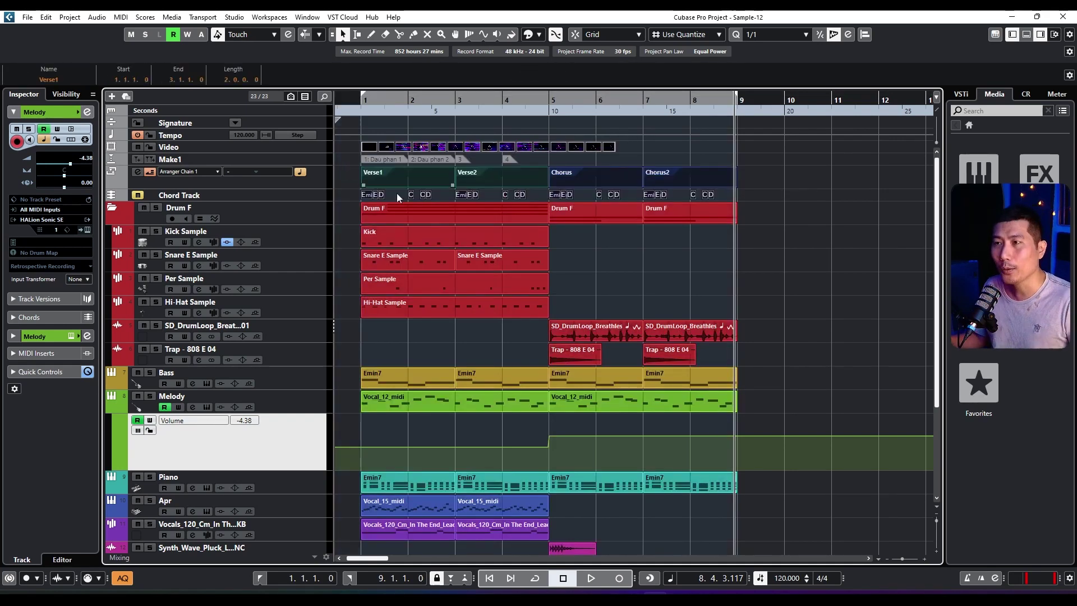
{"action": "left_click", "coordinate": [745, 254]}
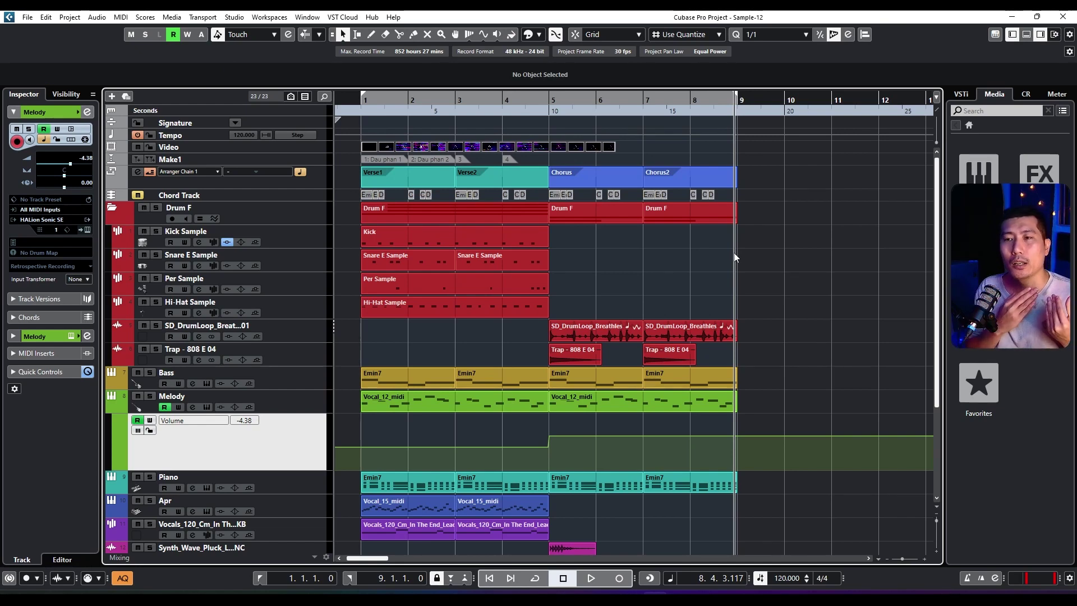
- Look through the insert effect categories available for the SD_DrumLoop track, without choosing an effect
{"action": "scroll", "coordinate": [547, 315], "scroll_direction": "down", "scroll_amount": 3}
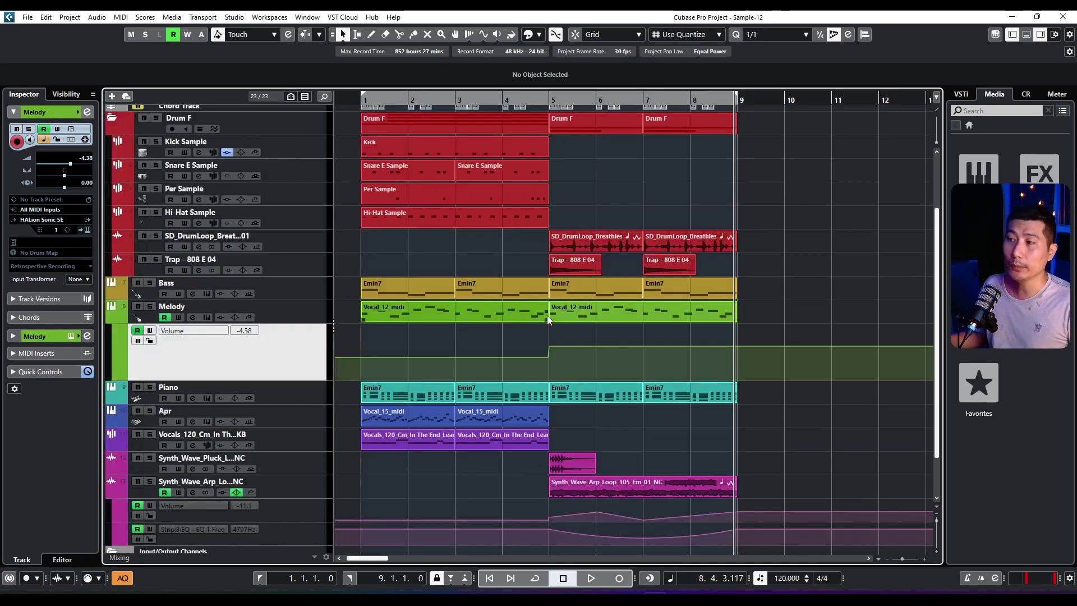
{"action": "left_click", "coordinate": [143, 240]}
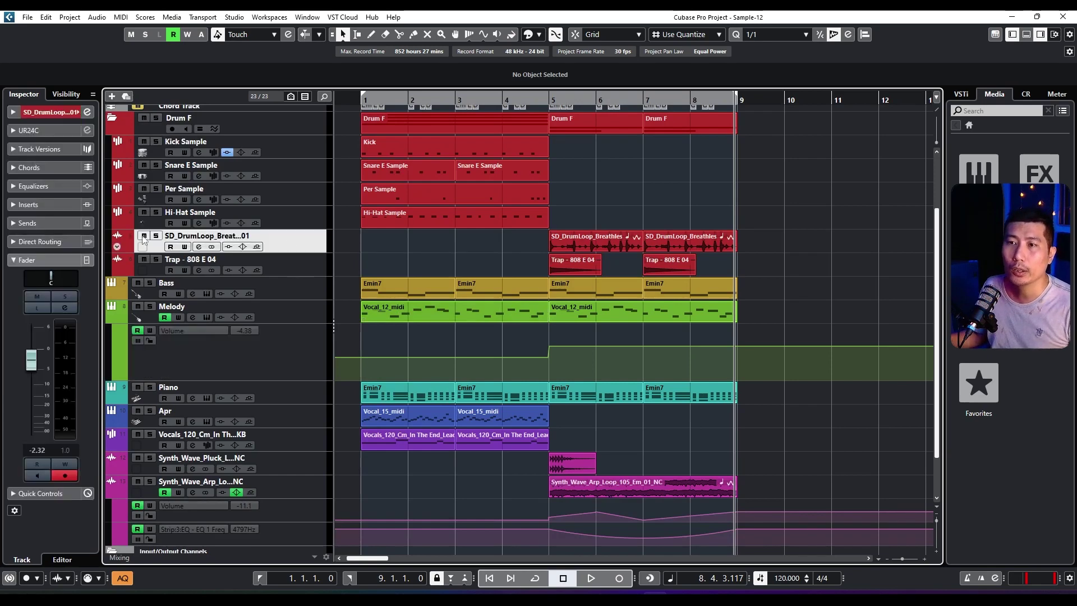
{"action": "left_click", "coordinate": [30, 203]}
{"action": "left_click", "coordinate": [61, 226]}
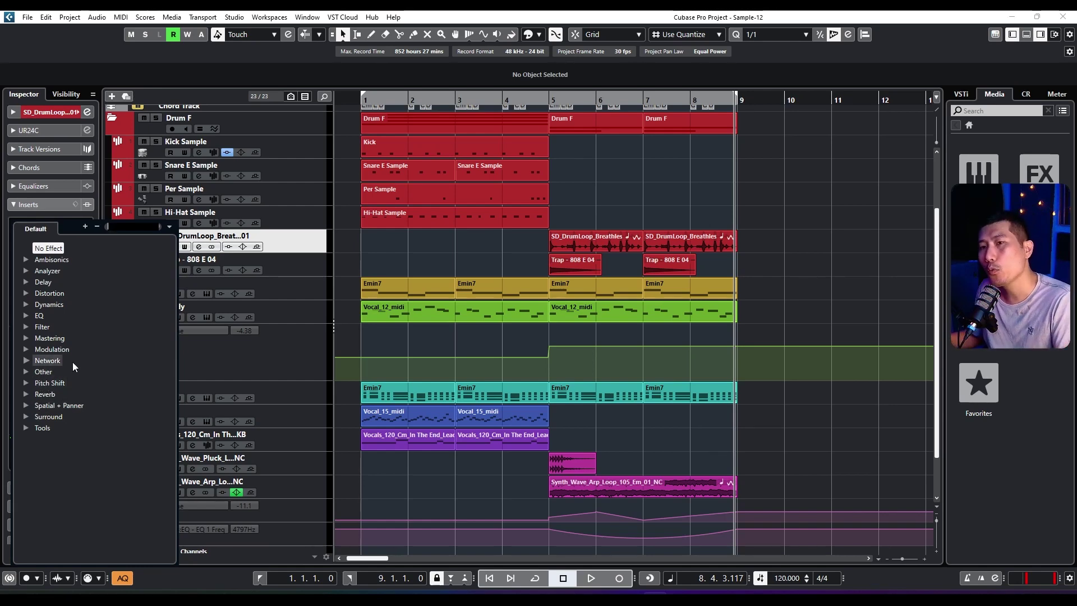
{"action": "left_click", "coordinate": [362, 246]}
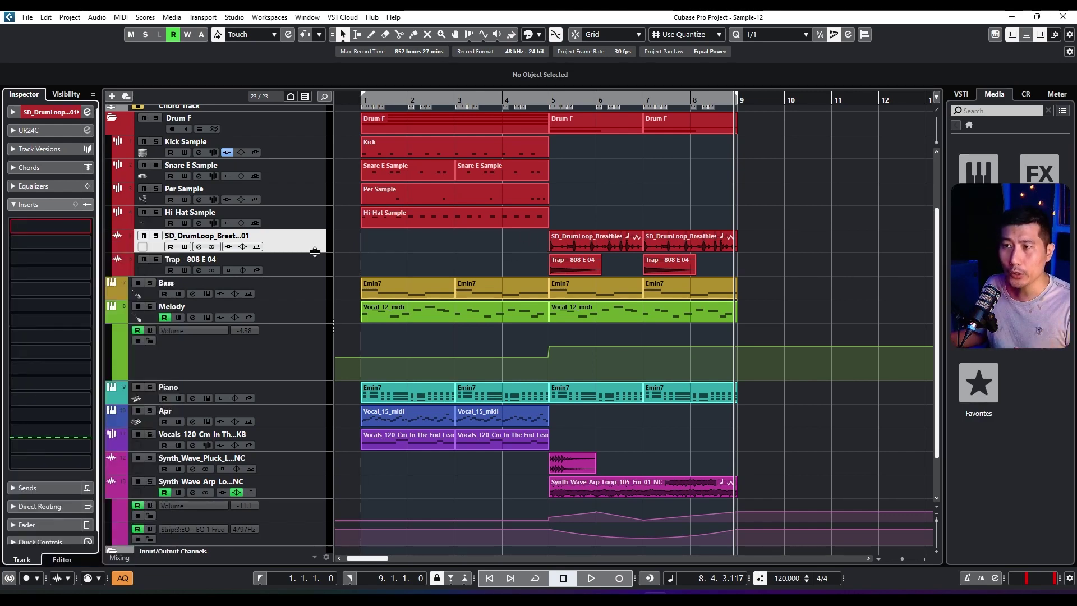
- Examine the SD_DrumLoop waveform at bar 5 in an enlarged track and in the sample editor, then restore the normal track height
{"action": "left_click_drag", "start_coordinate": [315, 251], "coordinate": [319, 331]}
{"action": "double_click", "coordinate": [564, 281]}
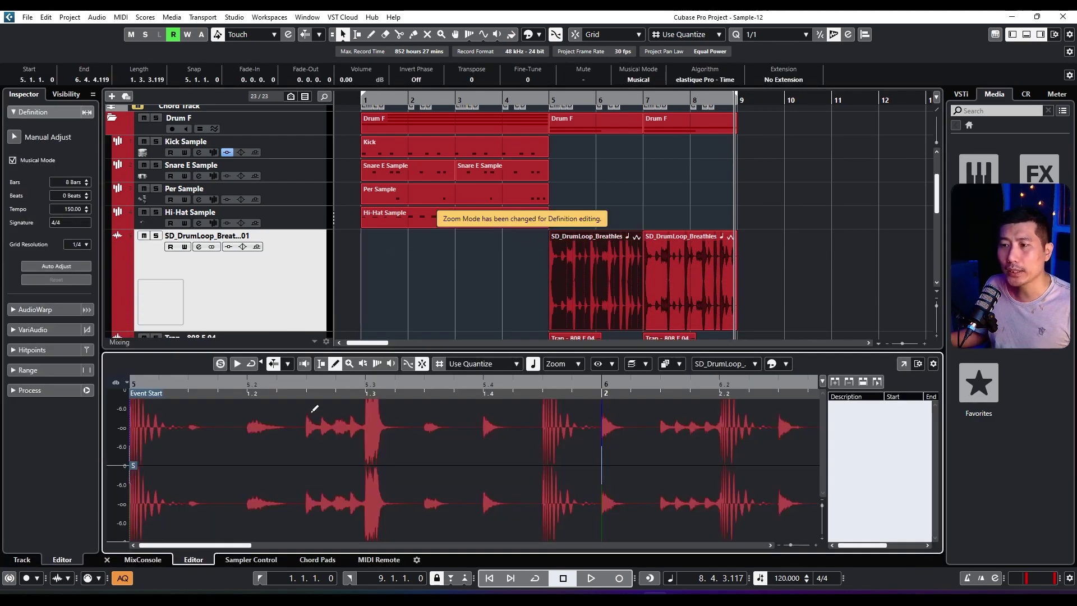
{"action": "left_click", "coordinate": [1026, 34]}
{"action": "scroll", "coordinate": [343, 213], "scroll_direction": "down", "scroll_amount": 5}
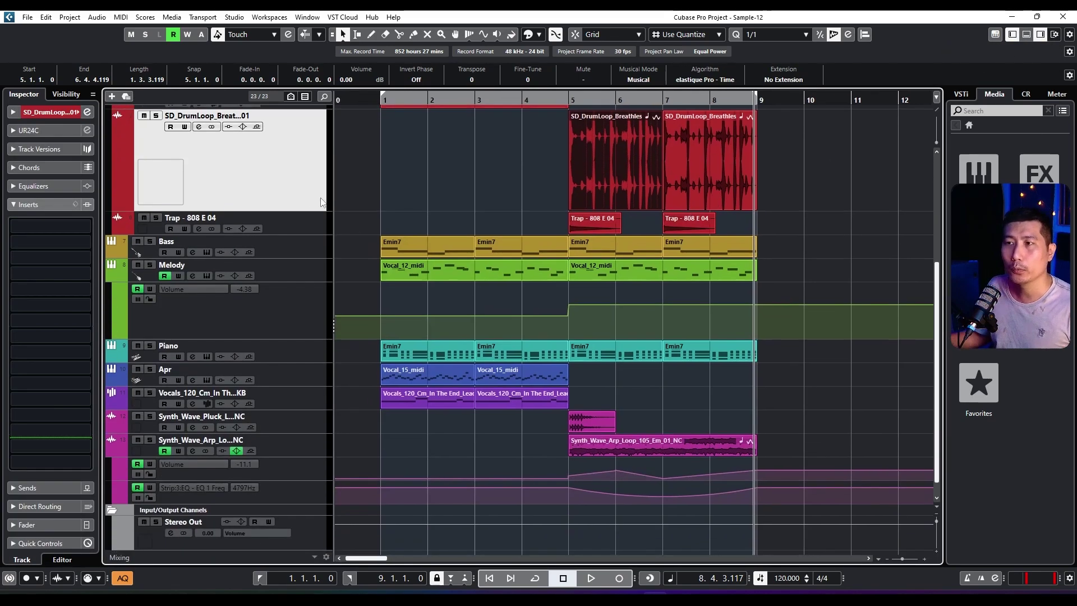
{"action": "left_click_drag", "start_coordinate": [298, 210], "coordinate": [308, 130]}
{"action": "scroll", "coordinate": [342, 234], "scroll_direction": "up", "scroll_amount": 4}
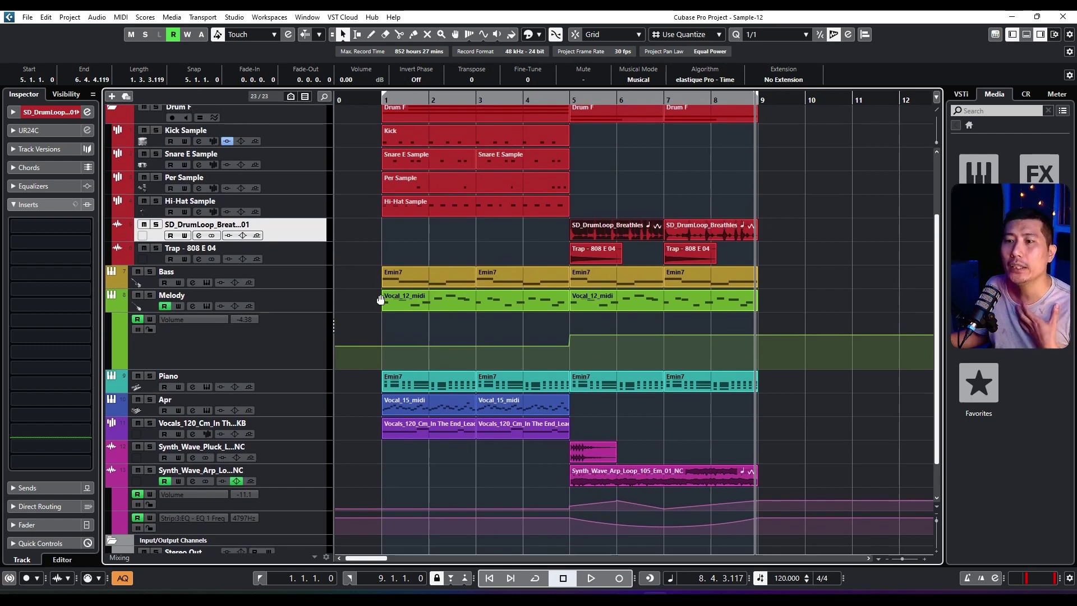
- Show the MIDI inserts of the Melody track
{"action": "scroll", "coordinate": [381, 300], "scroll_direction": "down", "scroll_amount": 2}
{"action": "left_click", "coordinate": [323, 341]}
{"action": "left_click", "coordinate": [67, 353]}
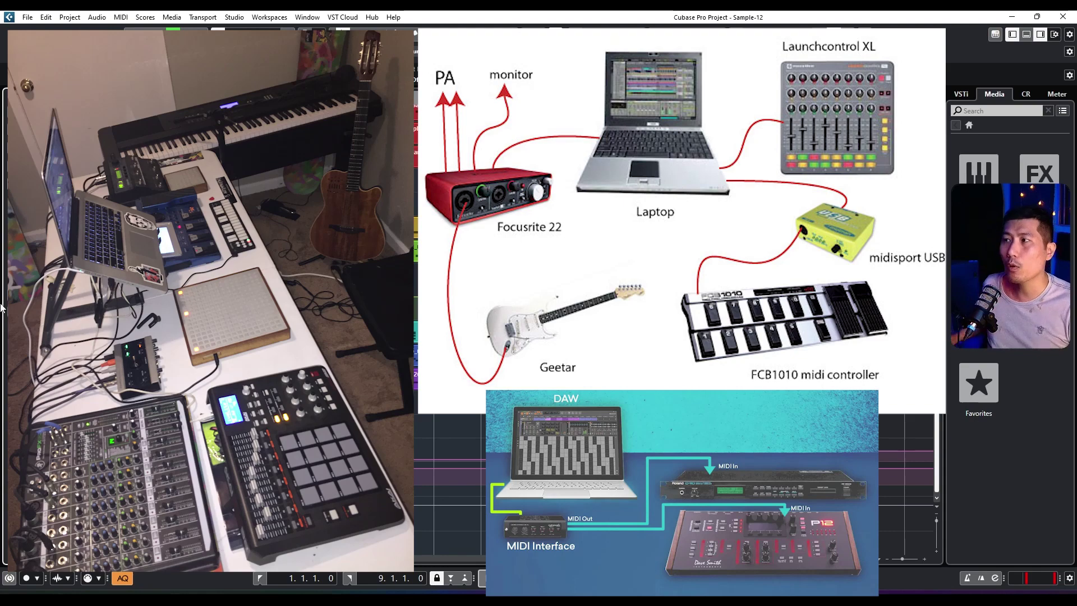
{"action": "scroll", "coordinate": [450, 485], "scroll_direction": "down", "scroll_amount": 1}
{"action": "scroll", "coordinate": [449, 485], "scroll_direction": "up", "scroll_amount": 2}
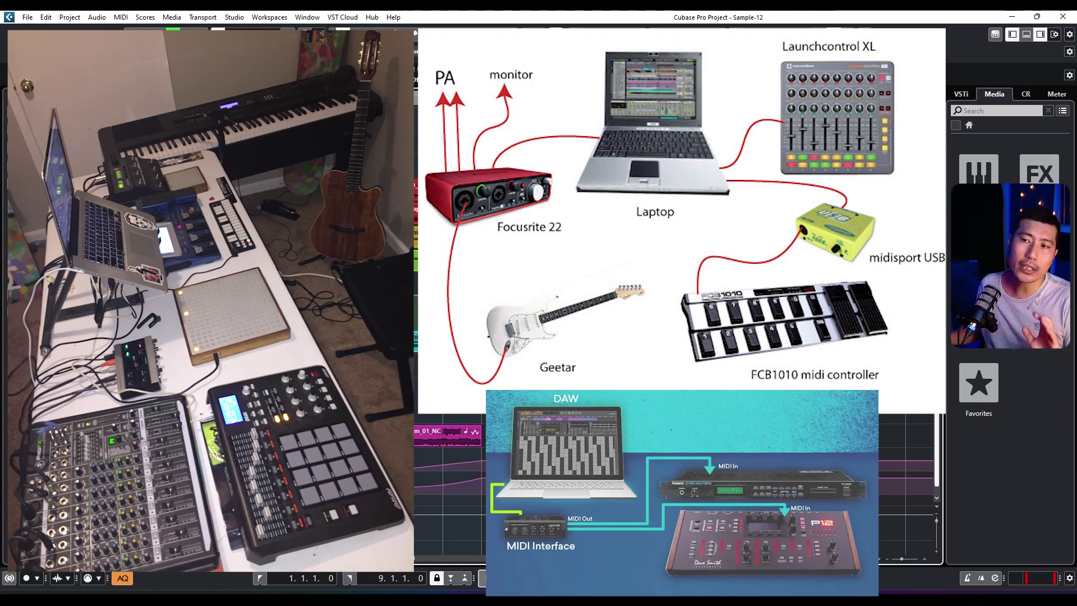
{"action": "scroll", "coordinate": [449, 471], "scroll_direction": "up", "scroll_amount": 3}
{"action": "scroll", "coordinate": [449, 471], "scroll_direction": "down", "scroll_amount": 4}
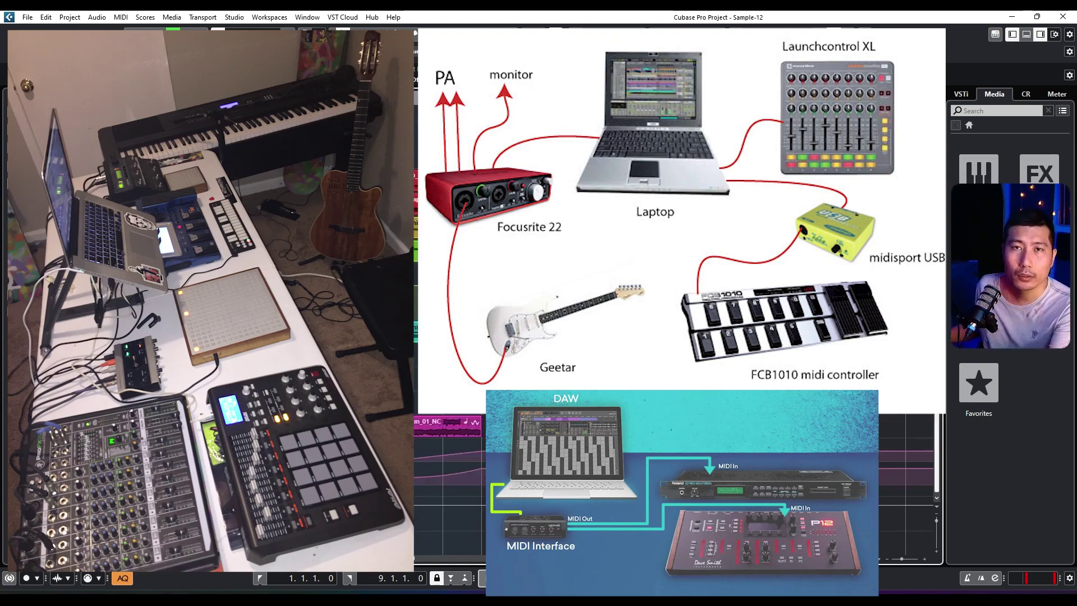
- Open the Bass track's Retrologue instrument to view its synth controls, and close it again
{"action": "scroll", "coordinate": [449, 472], "scroll_direction": "up", "scroll_amount": 3}
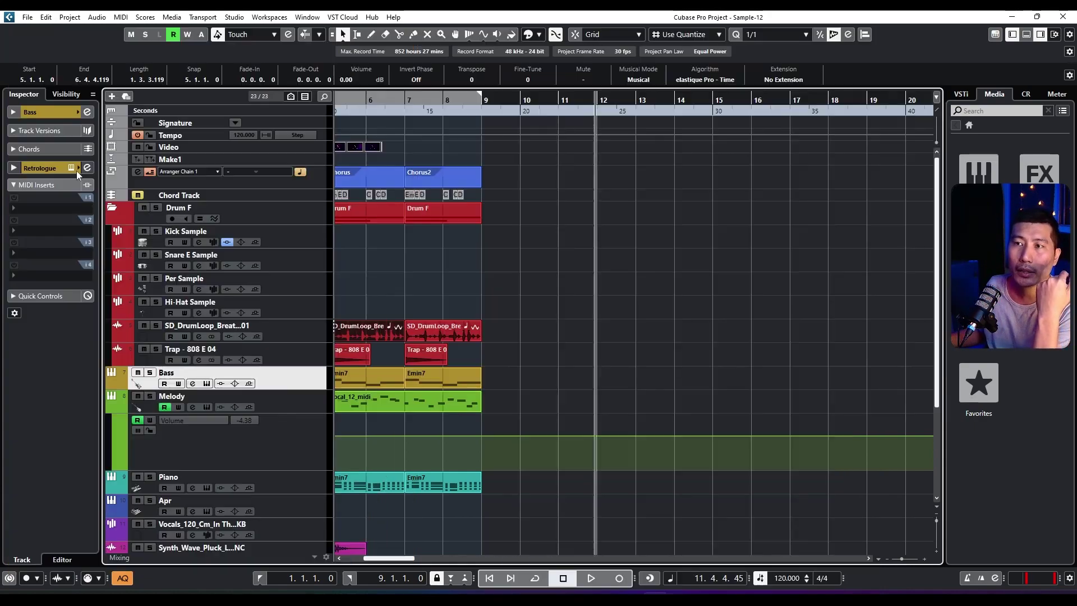
{"action": "left_click", "coordinate": [73, 167]}
{"action": "left_click_drag", "start_coordinate": [394, 164], "coordinate": [447, 133]}
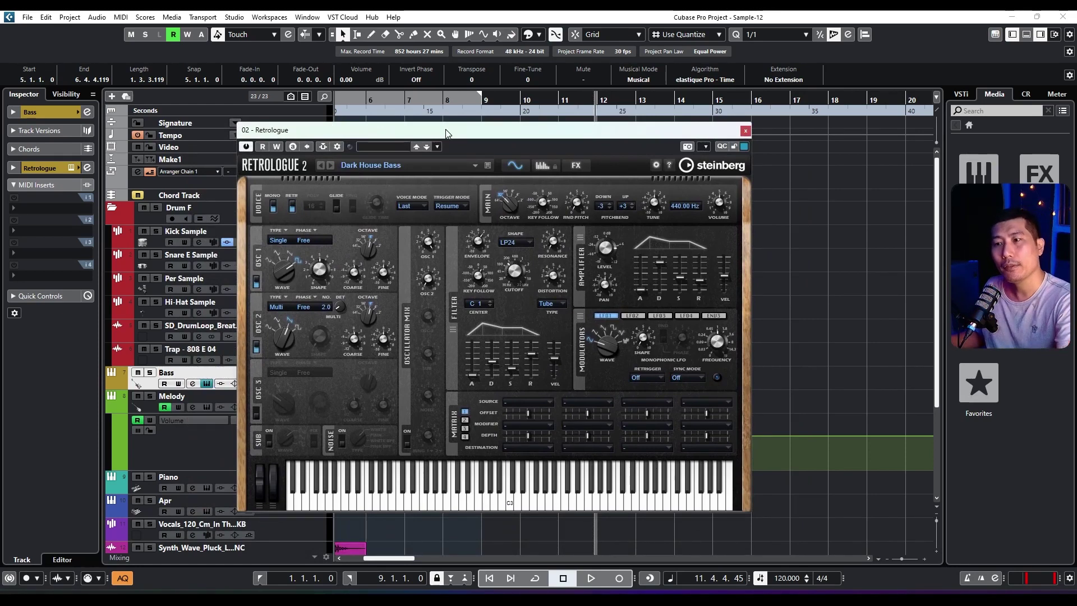
{"action": "left_click", "coordinate": [744, 130]}
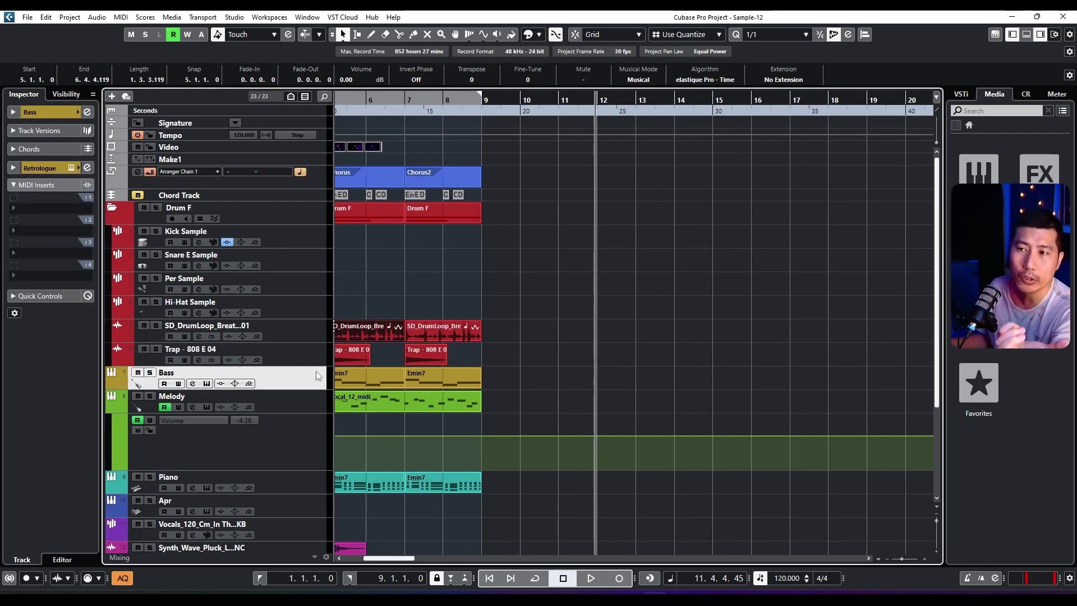
- Select the Piano track and hide the automation lanes of the Synth_Wave_Arp and Melody tracks
{"action": "scroll", "coordinate": [315, 371], "scroll_direction": "down", "scroll_amount": 3}
{"action": "left_click", "coordinate": [287, 400]}
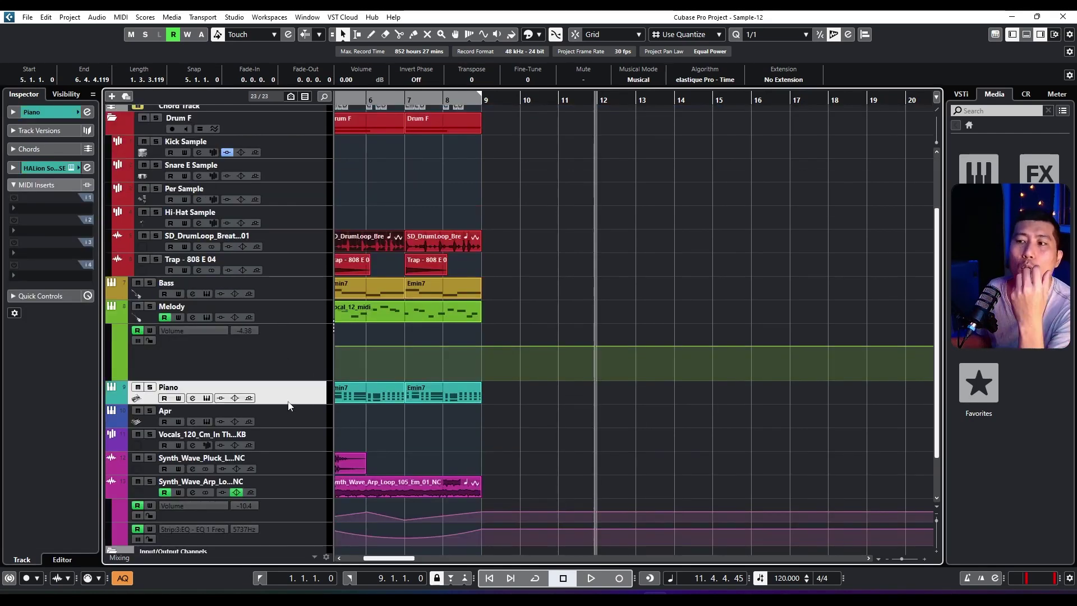
{"action": "scroll", "coordinate": [266, 387], "scroll_direction": "down", "scroll_amount": 2}
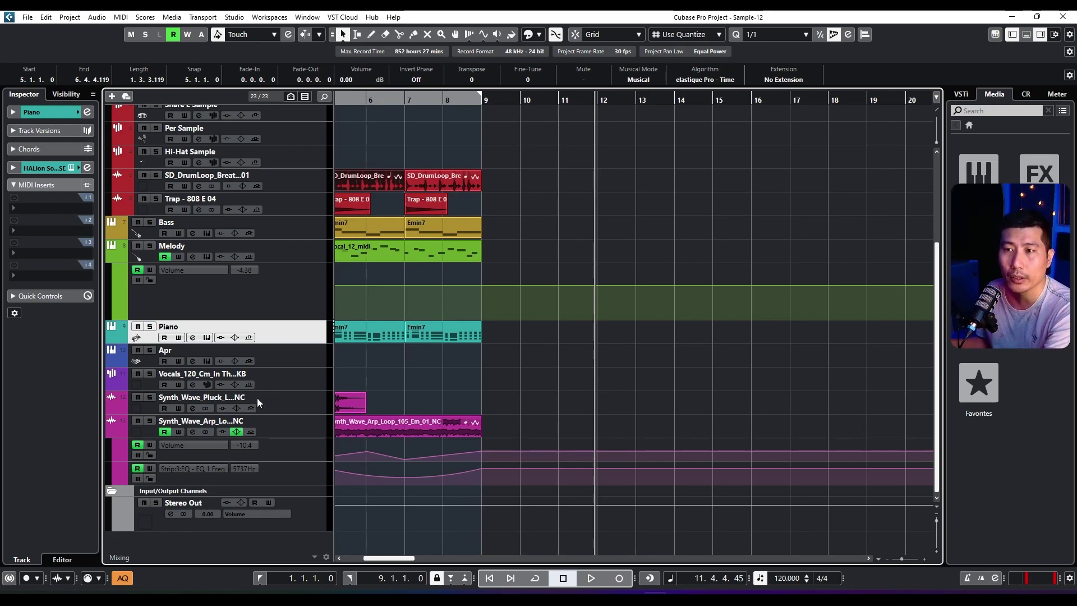
{"action": "left_click", "coordinate": [111, 433]}
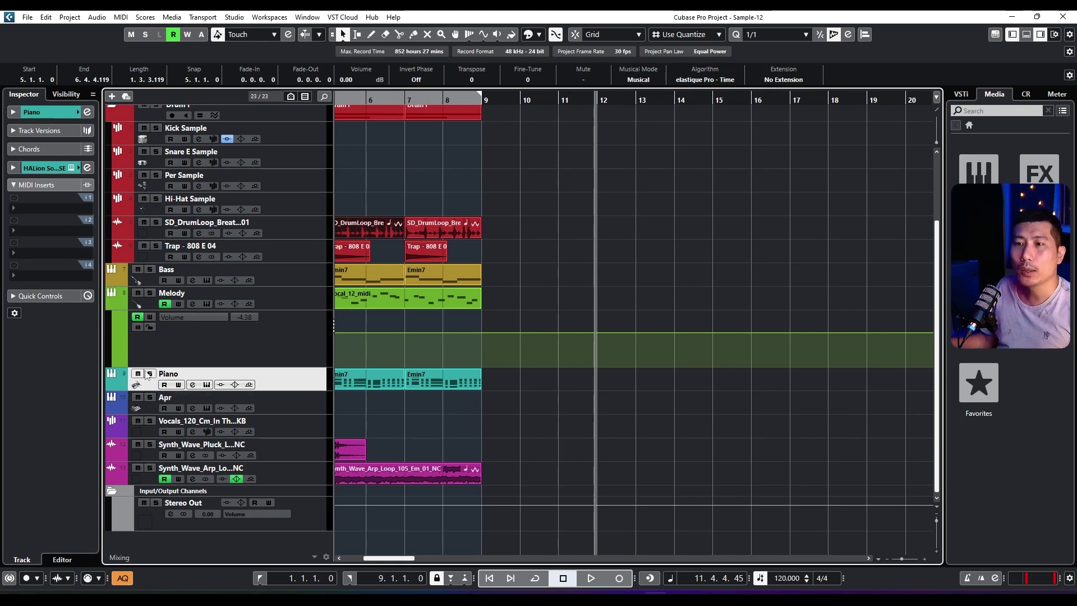
{"action": "left_click", "coordinate": [110, 307]}
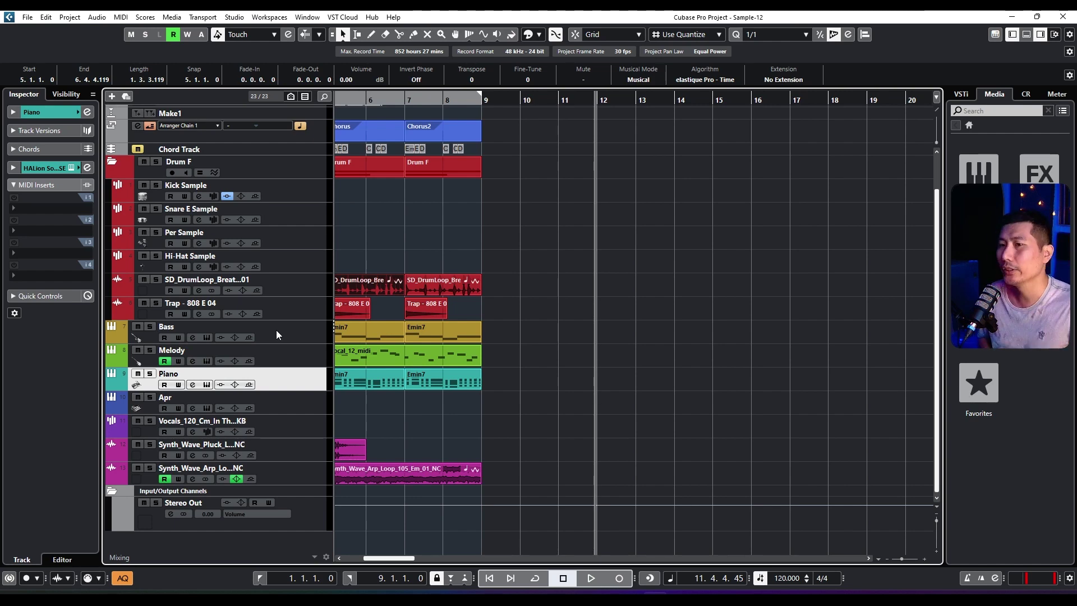
- Examine the notes of the Melody track's Vocal_12_midi part at bar 5 in an enlarged Key Editor, and close the editor
{"action": "scroll", "coordinate": [547, 342], "scroll_direction": "left", "scroll_amount": 1}
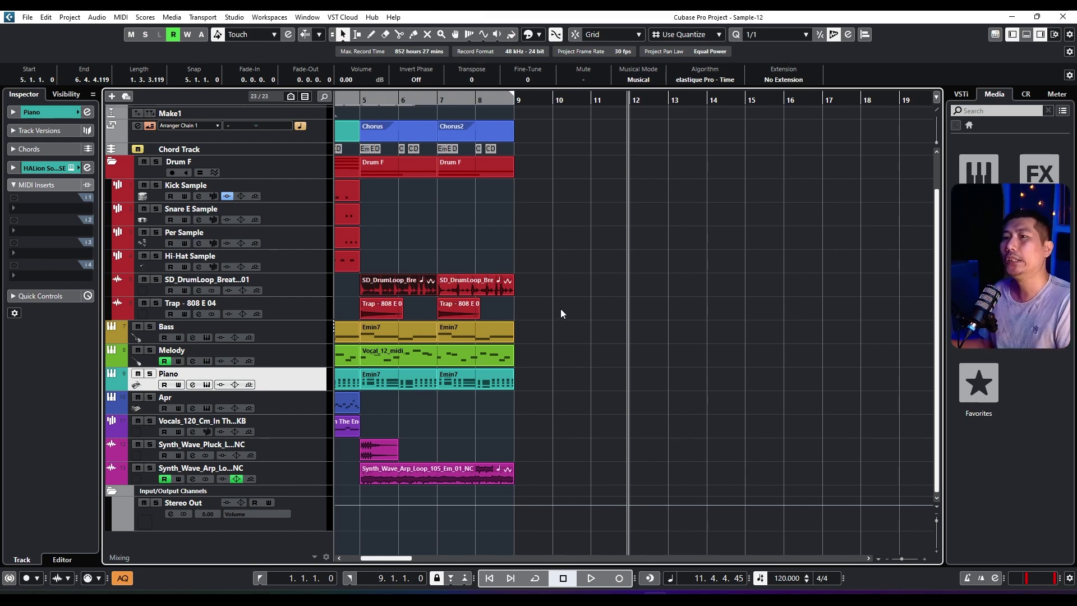
{"action": "scroll", "coordinate": [587, 321], "scroll_direction": "left", "scroll_amount": 3}
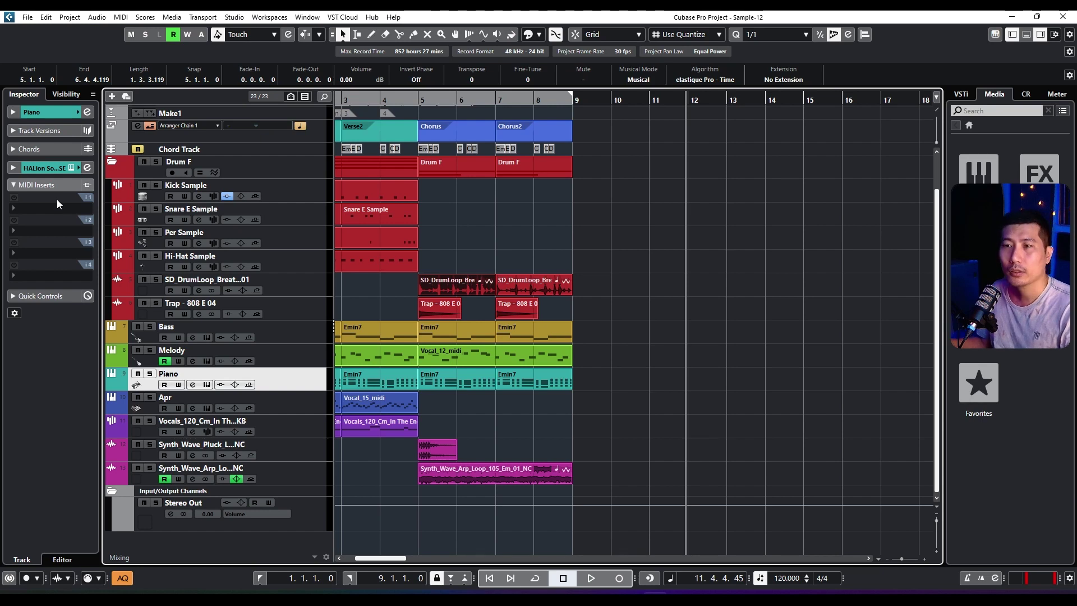
{"action": "double_click", "coordinate": [462, 361]}
{"action": "left_click_drag", "start_coordinate": [480, 351], "coordinate": [476, 250]}
{"action": "scroll", "coordinate": [438, 356], "scroll_direction": "up", "scroll_amount": 4}
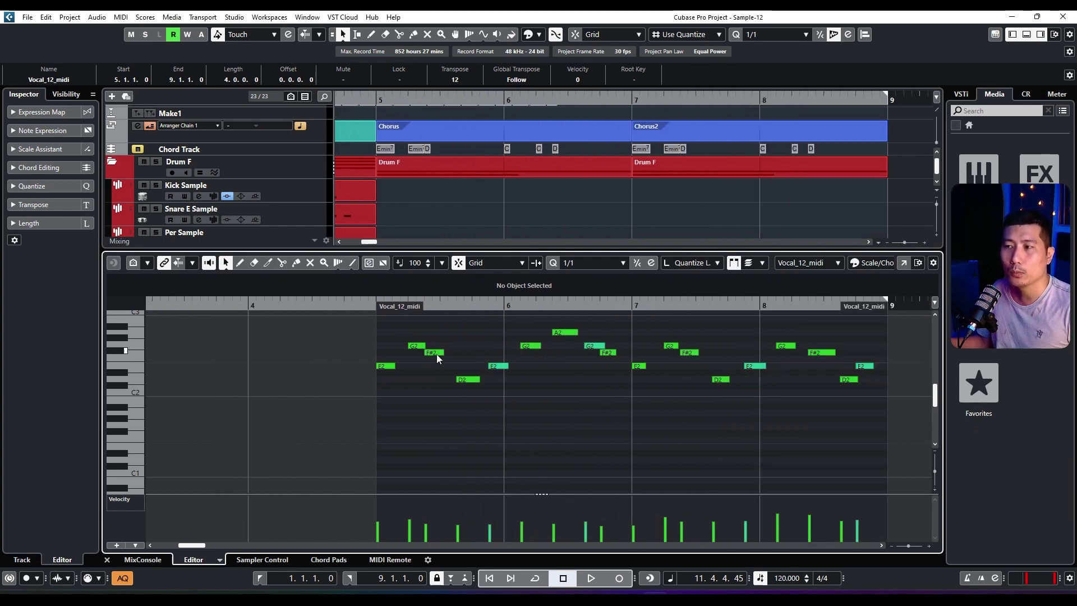
{"action": "scroll", "coordinate": [436, 355], "scroll_direction": "up", "scroll_amount": 4}
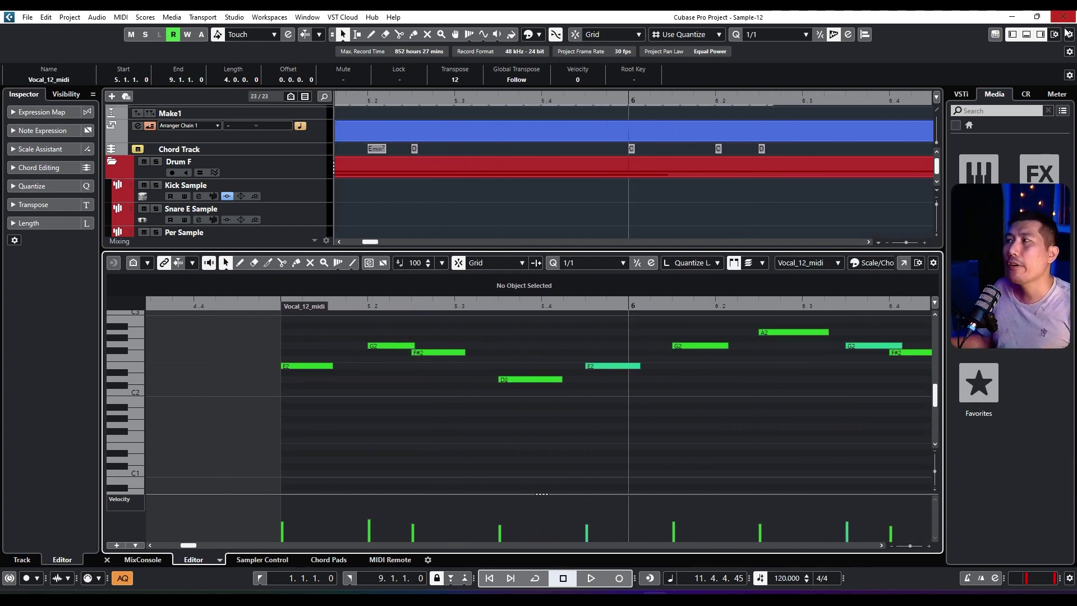
{"action": "left_click", "coordinate": [1025, 35]}
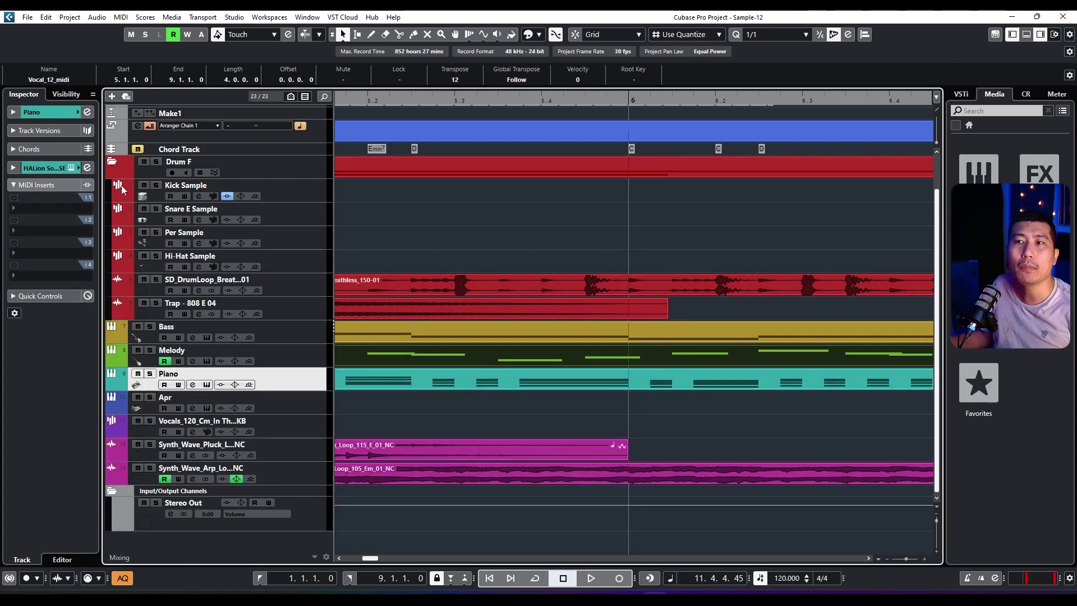
- Open the Piano track's HALion Sonic SE instrument to view it, and close it again
{"action": "left_click", "coordinate": [72, 168]}
{"action": "left_click_drag", "start_coordinate": [695, 26], "coordinate": [399, 69]}
{"action": "left_click", "coordinate": [763, 63]}
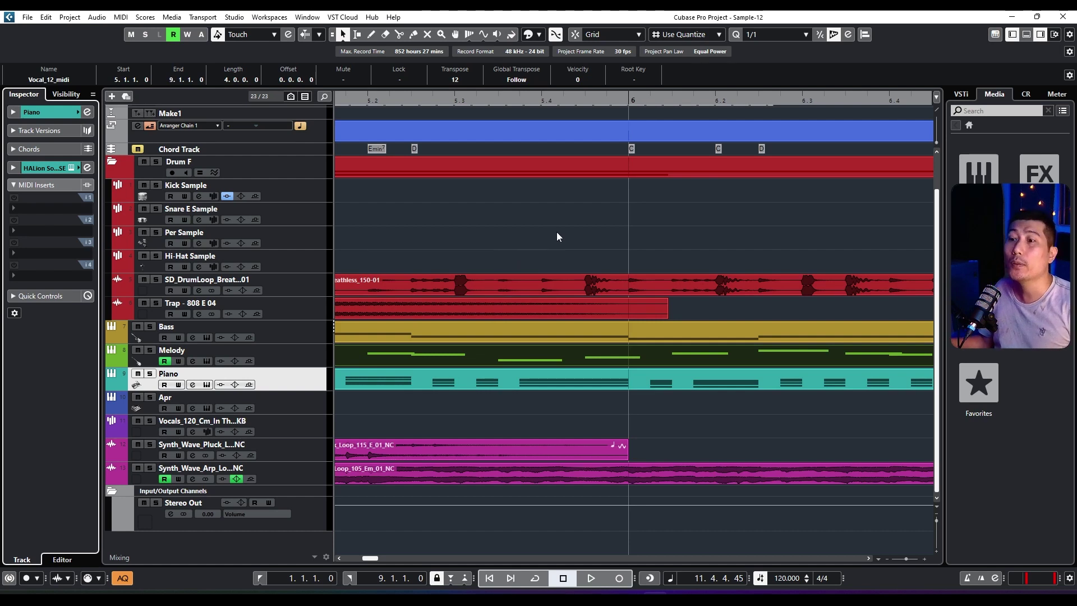
- Add one instrument track with Retrologue as its instrument, routed to Stereo Out, below the Piano track
{"action": "scroll", "coordinate": [541, 247], "scroll_direction": "down", "scroll_amount": 5}
{"action": "scroll", "coordinate": [527, 264], "scroll_direction": "down", "scroll_amount": 2}
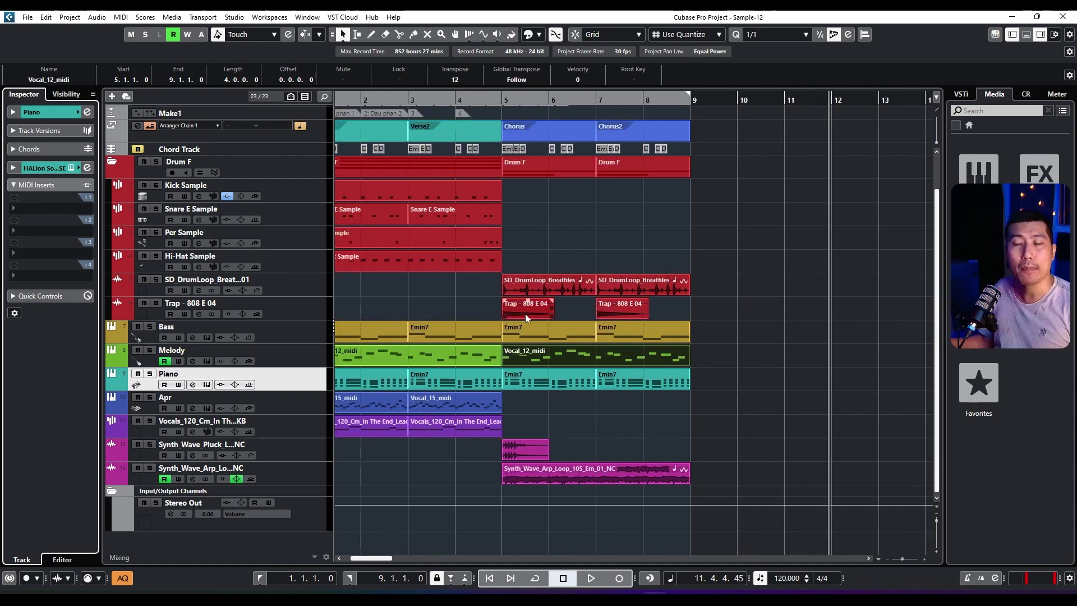
{"action": "right_click", "coordinate": [278, 539]}
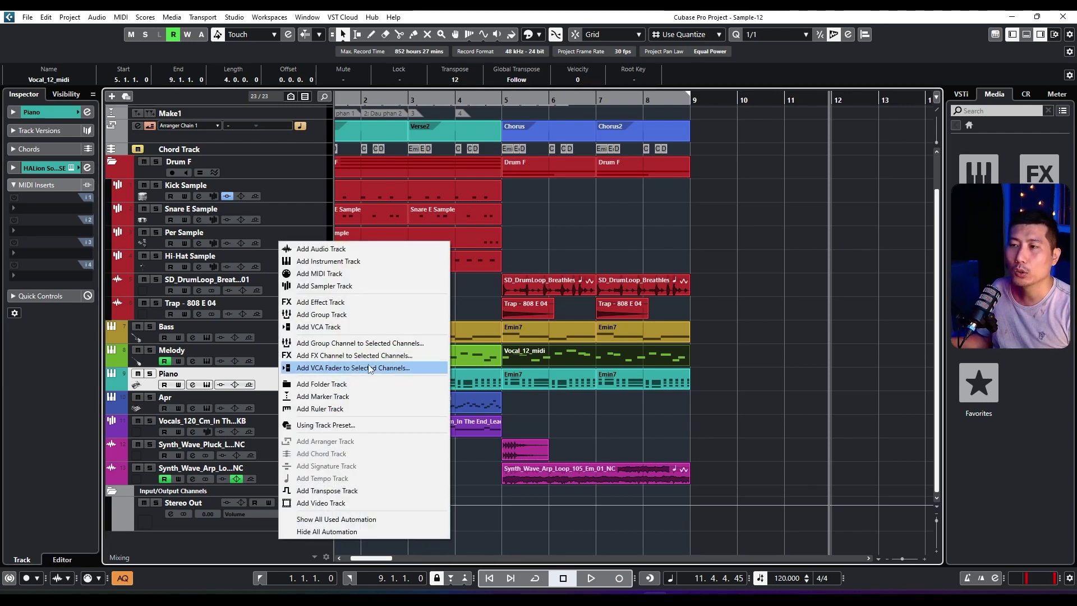
{"action": "left_click", "coordinate": [372, 260]}
{"action": "left_click", "coordinate": [450, 300]}
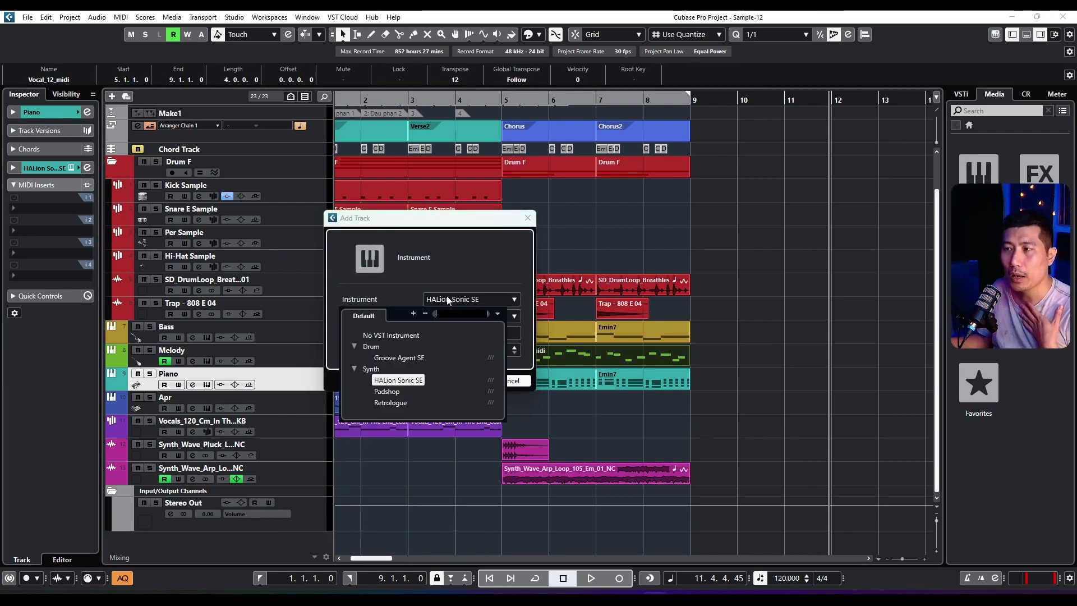
{"action": "left_click", "coordinate": [392, 403]}
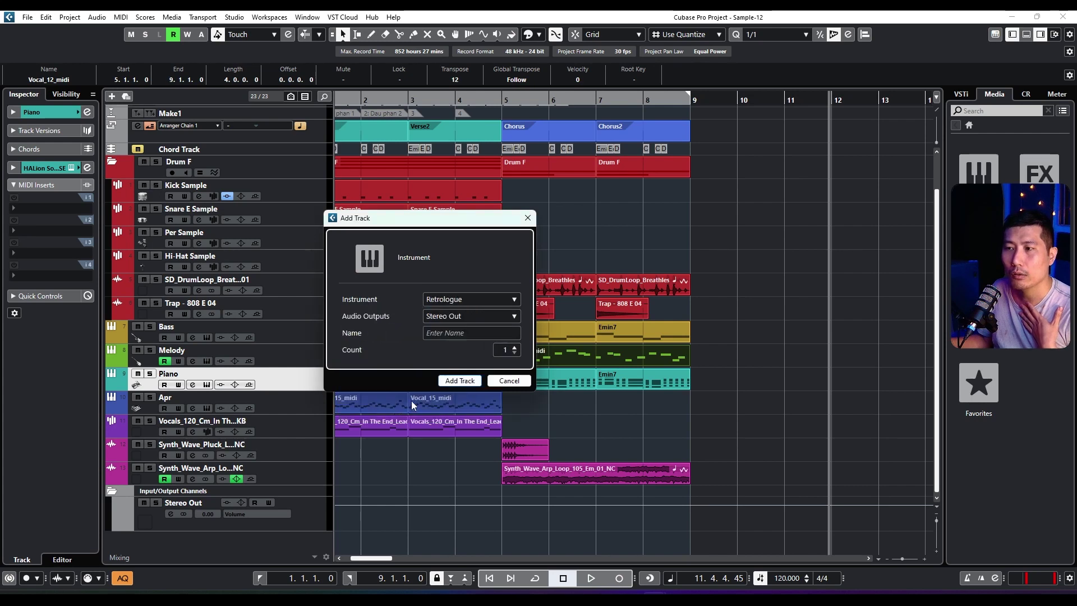
{"action": "left_click", "coordinate": [459, 380]}
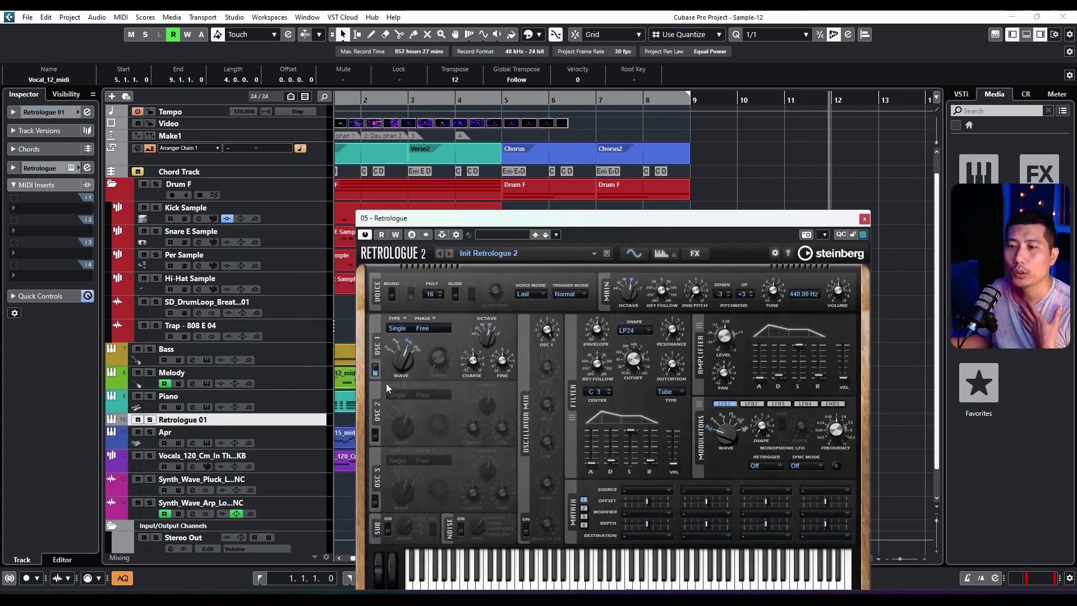
- Enlarge the height of the Retrologue 01 track, look over the Retrologue synth controls, and close the instrument window
{"action": "left_click_drag", "start_coordinate": [296, 425], "coordinate": [296, 470]}
{"action": "left_click_drag", "start_coordinate": [592, 224], "coordinate": [375, 150]}
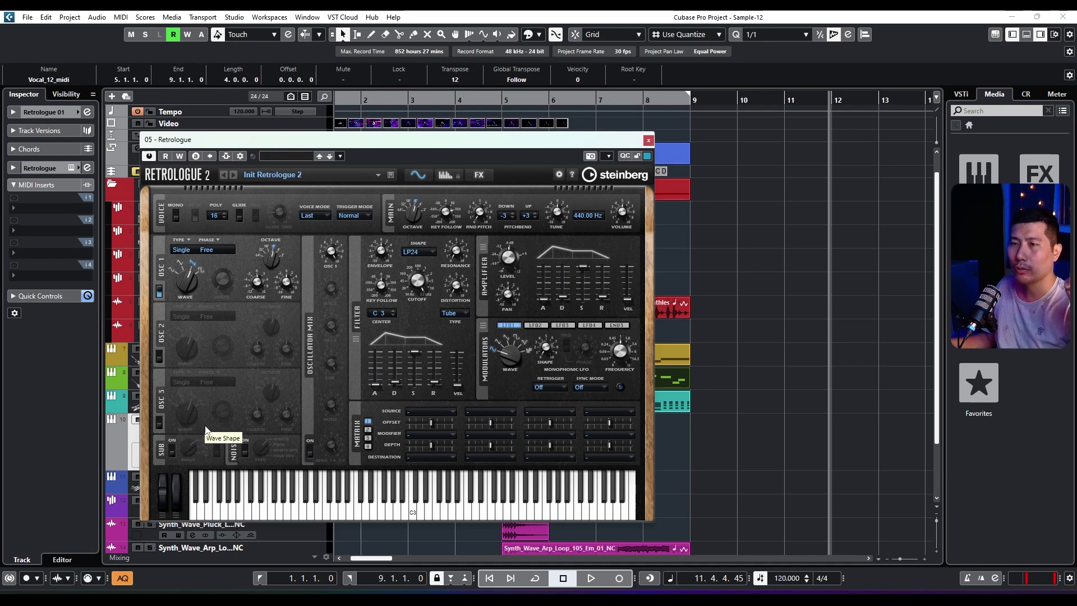
{"action": "mouse_move", "coordinate": [212, 429]}
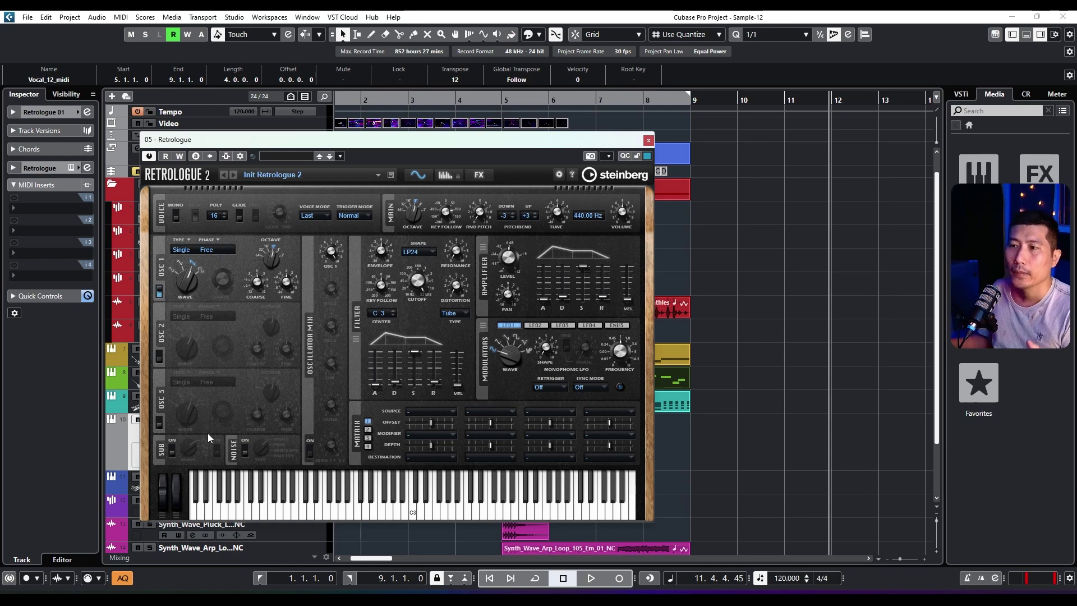
{"action": "left_click_drag", "start_coordinate": [268, 141], "coordinate": [371, 114]}
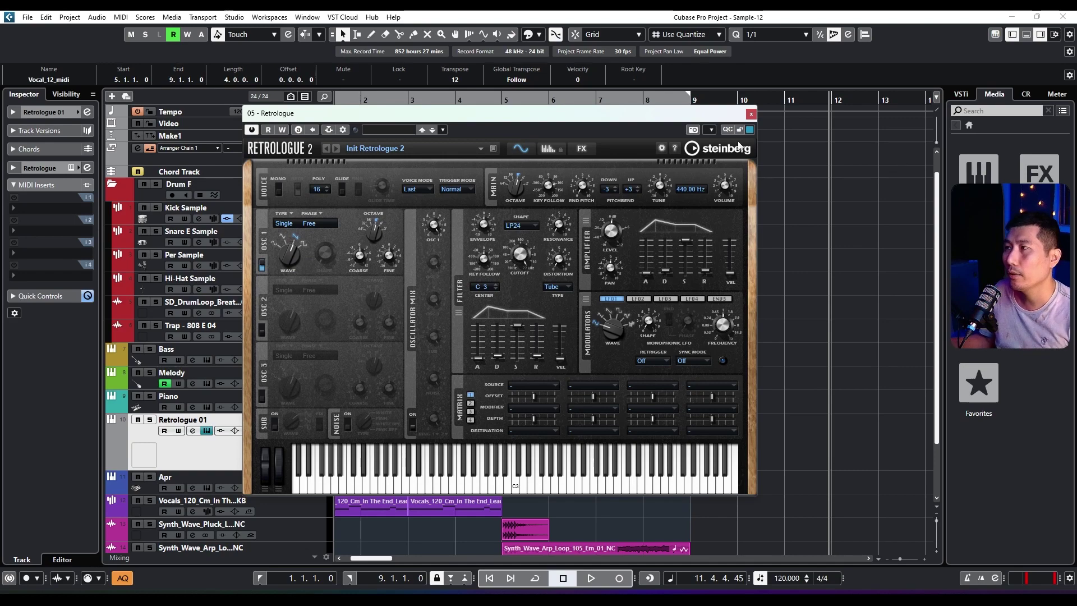
{"action": "left_click", "coordinate": [751, 114]}
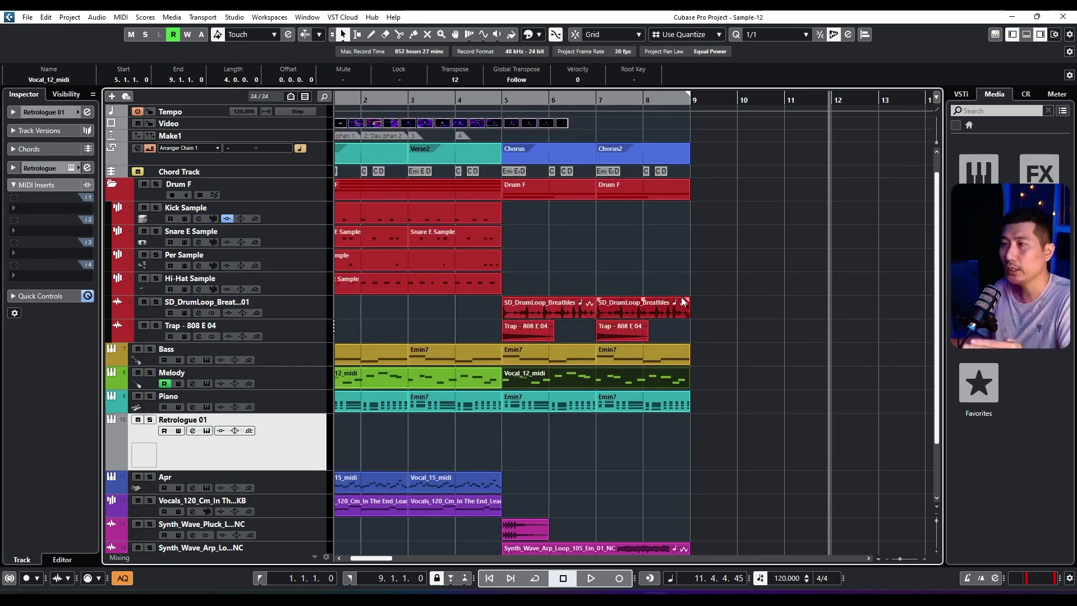
- Reopen the Retrologue instrument of the new track and place its window beside the track list
{"action": "left_click_drag", "start_coordinate": [708, 294], "coordinate": [531, 191]}
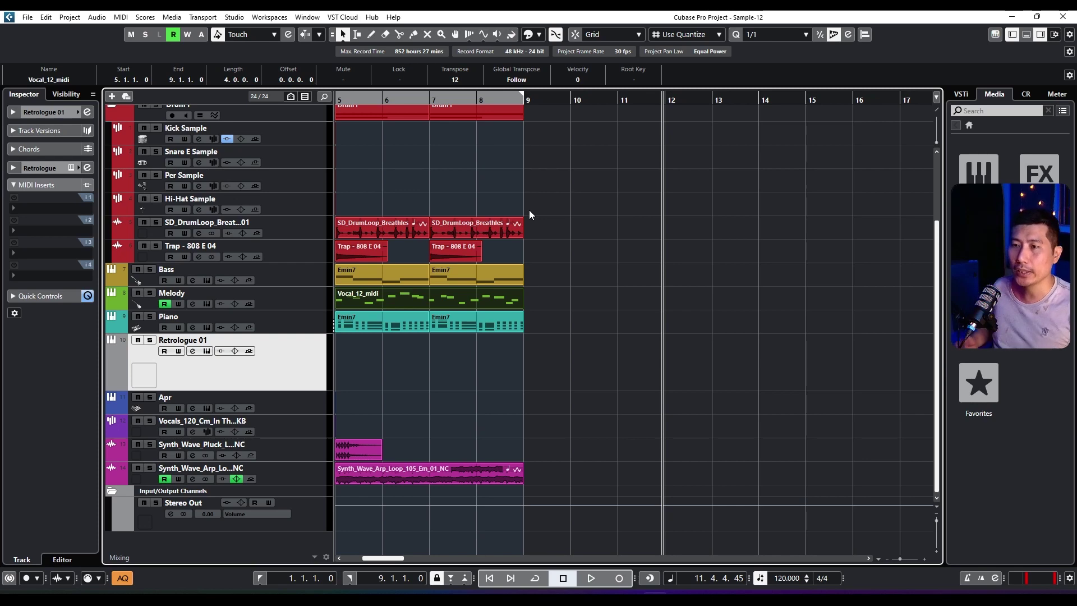
{"action": "left_click", "coordinate": [68, 168]}
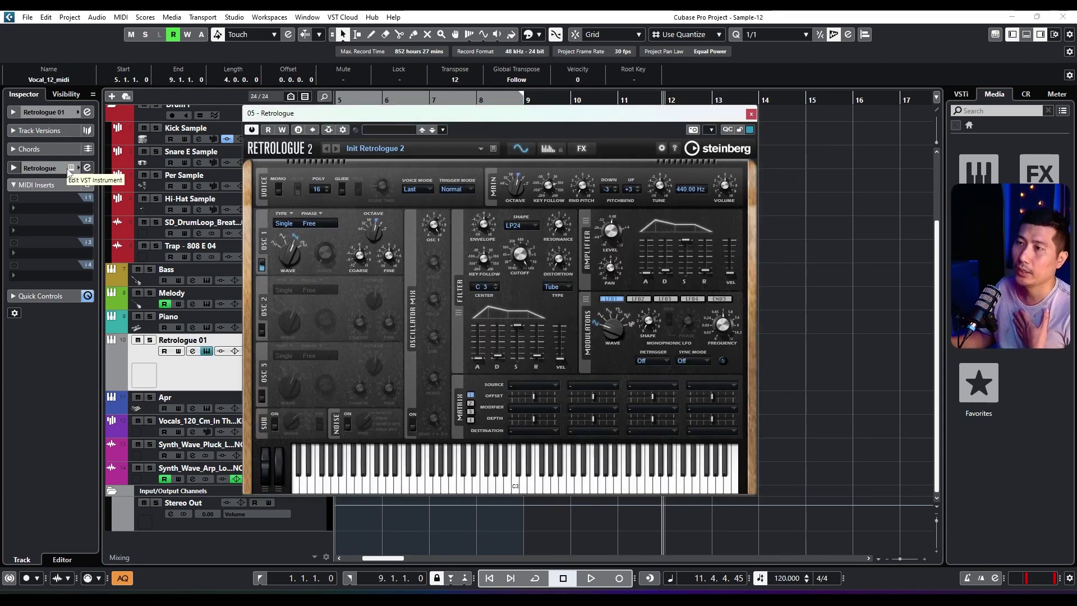
{"action": "left_click_drag", "start_coordinate": [507, 119], "coordinate": [528, 116]}
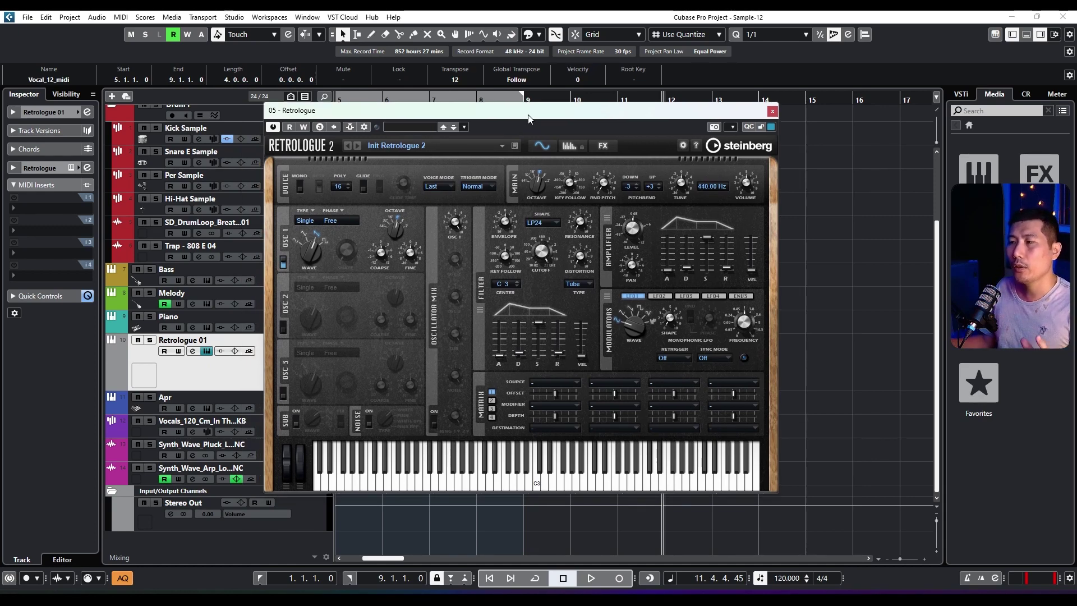
{"action": "left_click_drag", "start_coordinate": [529, 118], "coordinate": [608, 128]}
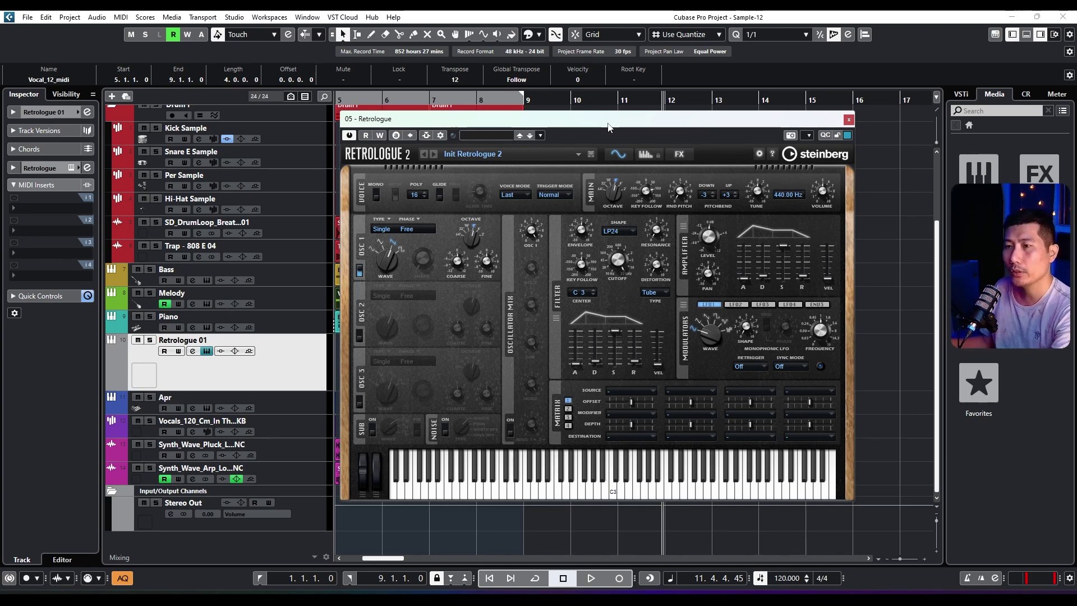
{"action": "left_click_drag", "start_coordinate": [608, 127], "coordinate": [692, 127]}
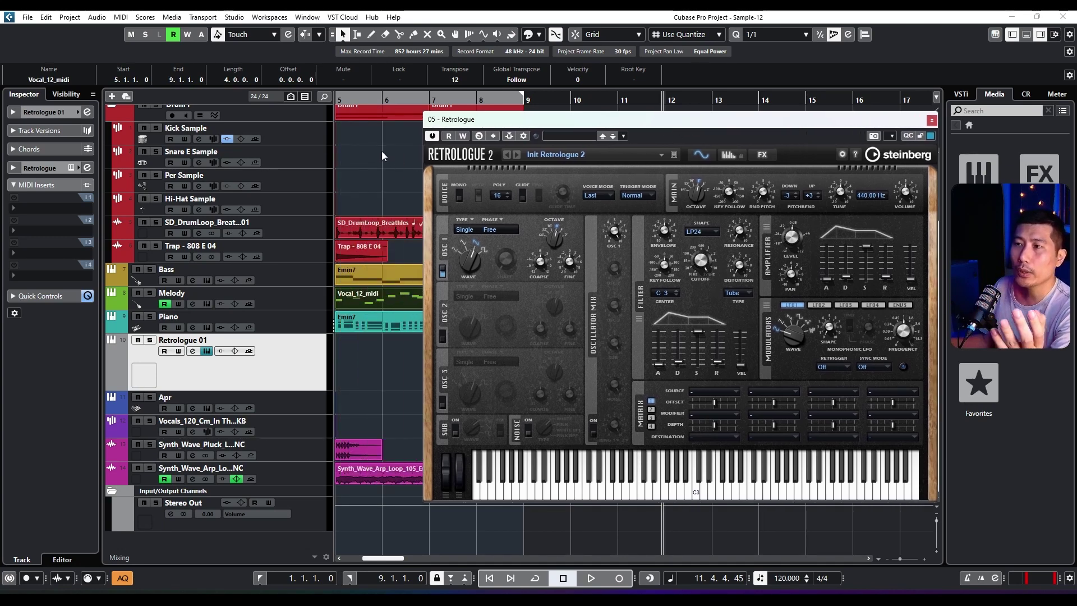
- Review the whole arrangement from bar 1 across all tracks, keeping the Retrologue window beside the parts
{"action": "scroll", "coordinate": [379, 325], "scroll_direction": "left", "scroll_amount": 3}
{"action": "left_click_drag", "start_coordinate": [529, 116], "coordinate": [737, 312]}
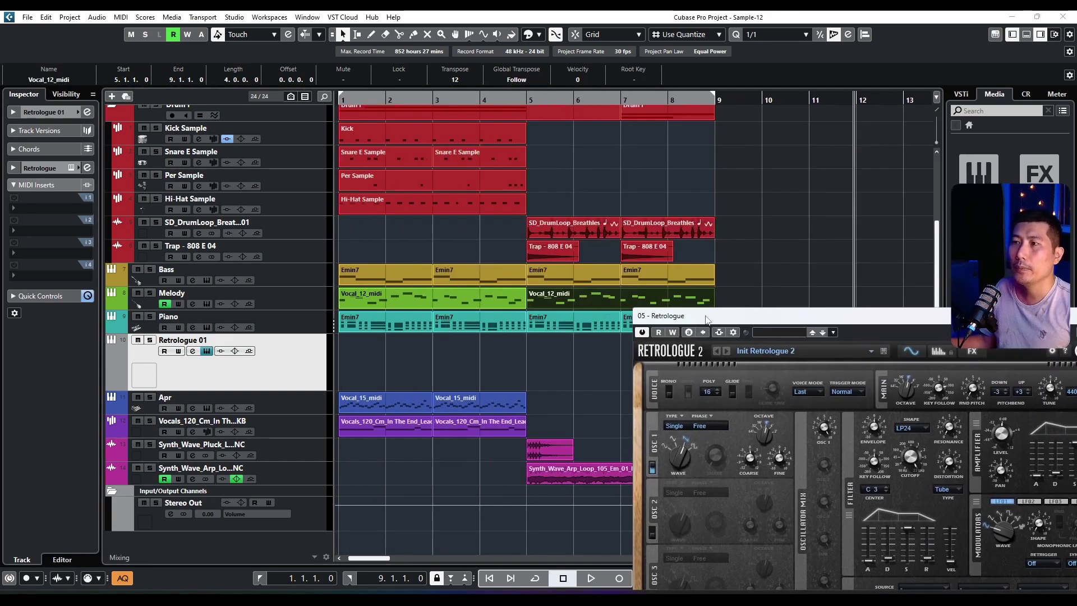
{"action": "scroll", "coordinate": [375, 143], "scroll_direction": "down", "scroll_amount": 3}
{"action": "scroll", "coordinate": [376, 143], "scroll_direction": "up", "scroll_amount": 5}
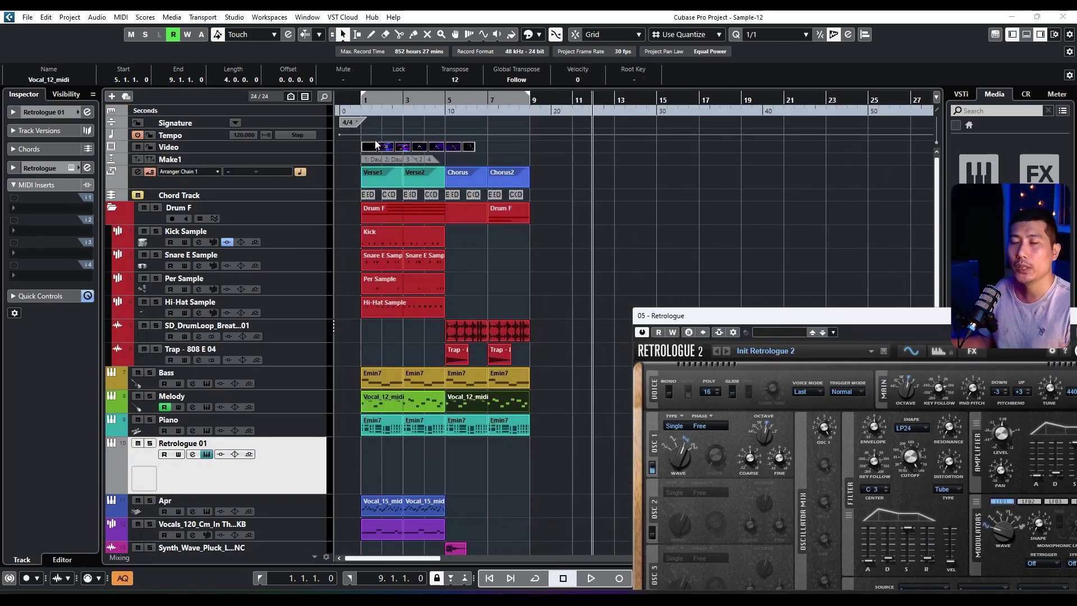
{"action": "scroll", "coordinate": [540, 189], "scroll_direction": "down", "scroll_amount": 4}
{"action": "left_click_drag", "start_coordinate": [716, 316], "coordinate": [633, 169]}
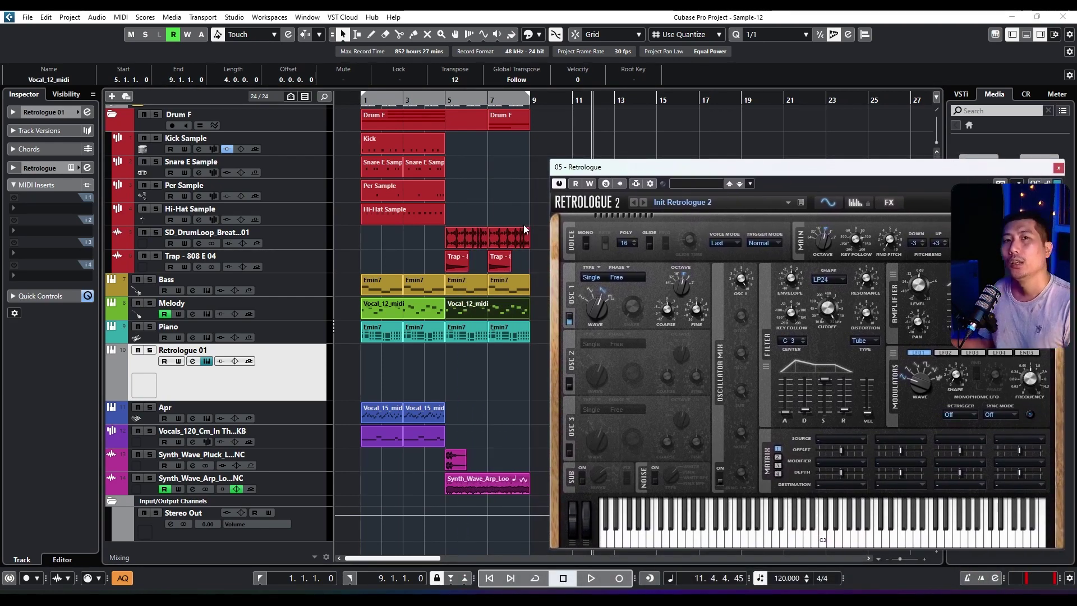
{"action": "left_click_drag", "start_coordinate": [590, 171], "coordinate": [557, 159]}
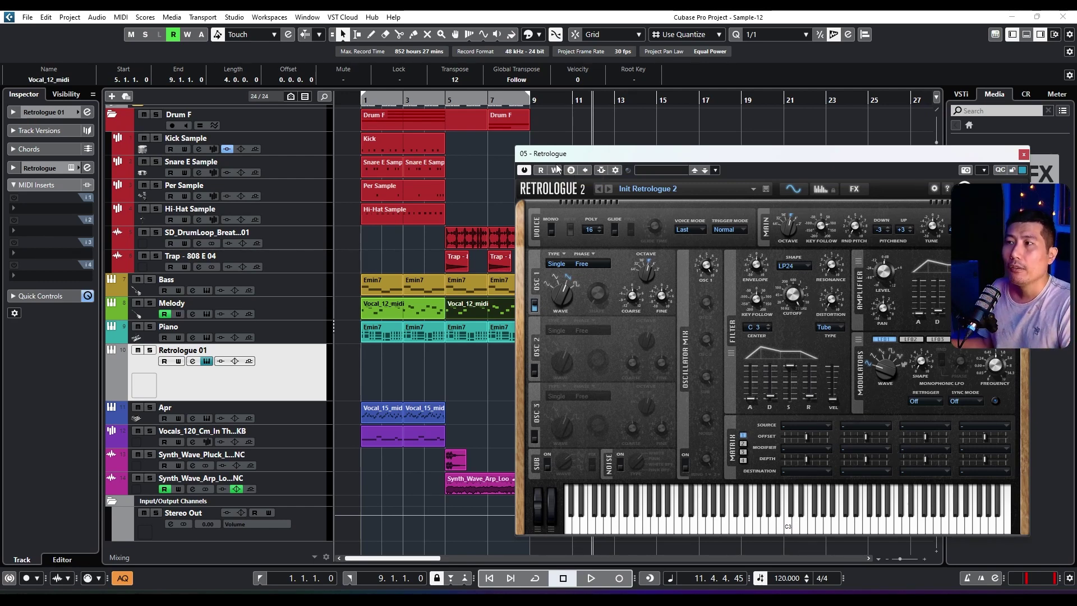
{"action": "left_click_drag", "start_coordinate": [572, 162], "coordinate": [574, 163]}
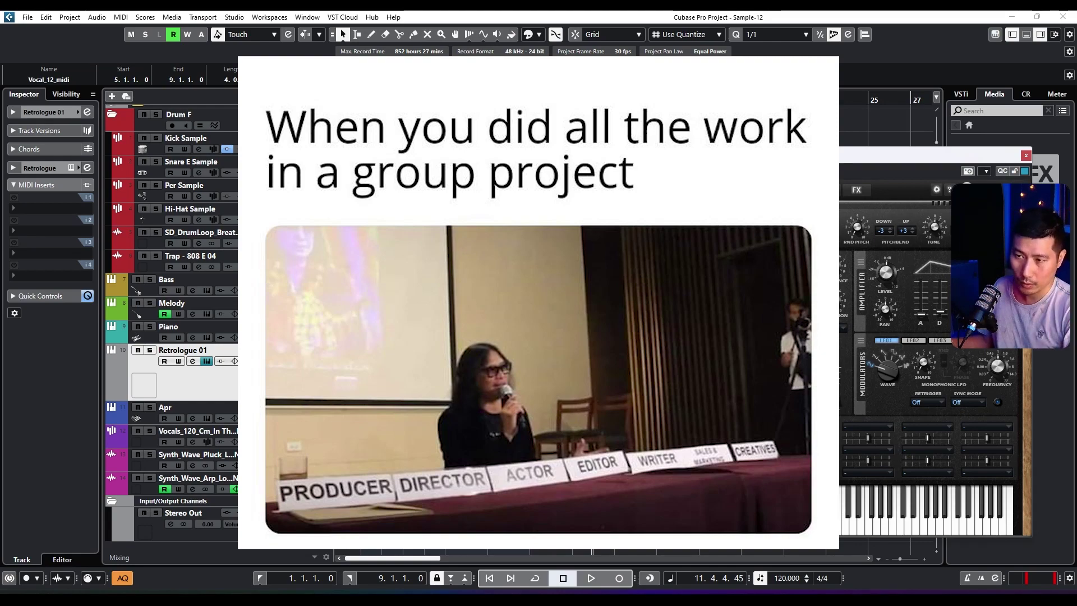
{"action": "left_click_drag", "start_coordinate": [729, 156], "coordinate": [724, 158]}
- Reduce the Retrologue 01 track to the same height as its neighbours and move the Retrologue window away from the parts
{"action": "left_click_drag", "start_coordinate": [280, 400], "coordinate": [280, 367]}
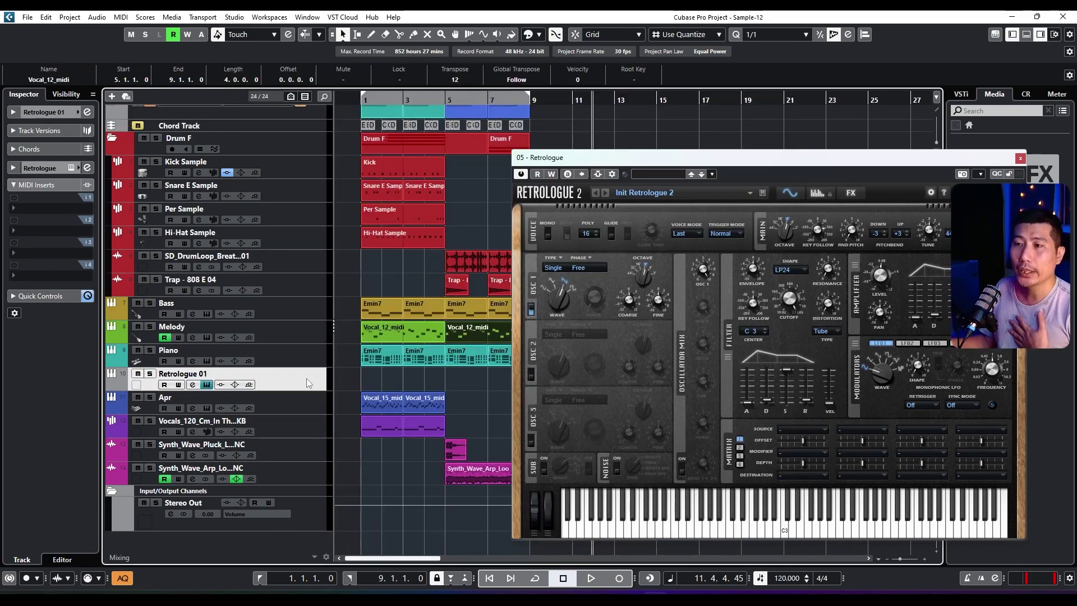
{"action": "left_click", "coordinate": [580, 167]}
{"action": "left_click_drag", "start_coordinate": [581, 166], "coordinate": [577, 173]}
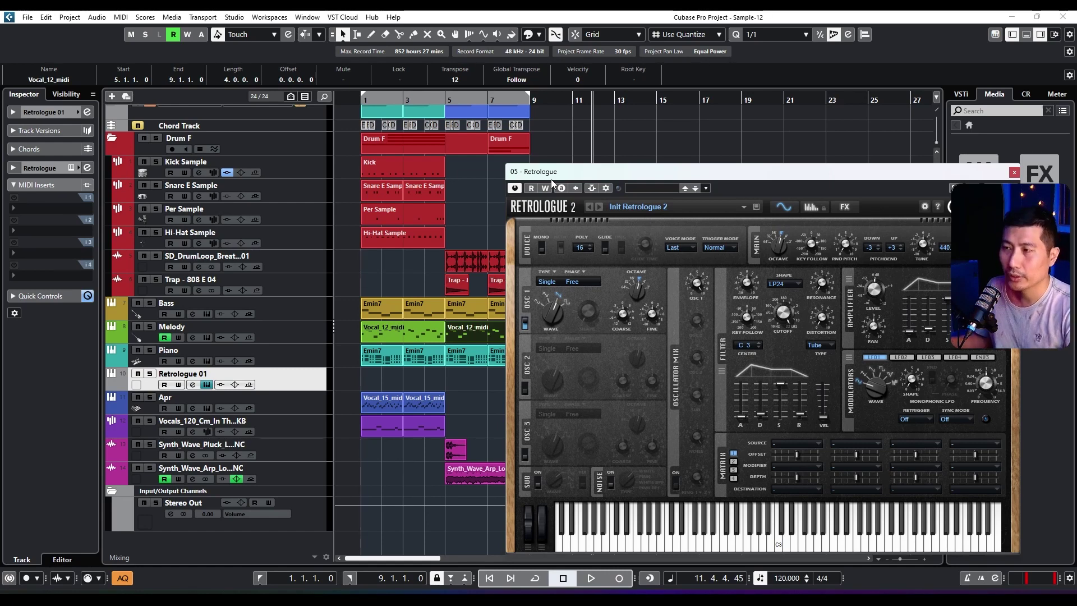
{"action": "left_click_drag", "start_coordinate": [551, 180], "coordinate": [723, 99]}
{"action": "left_click_drag", "start_coordinate": [533, 167], "coordinate": [516, 168]}
- Show the empty bars from bar 9 onward and position the Retrologue window over the arrangement, clear of the track names
{"action": "scroll", "coordinate": [516, 168], "scroll_direction": "right", "scroll_amount": 5}
{"action": "left_click_drag", "start_coordinate": [690, 93], "coordinate": [562, 95]}
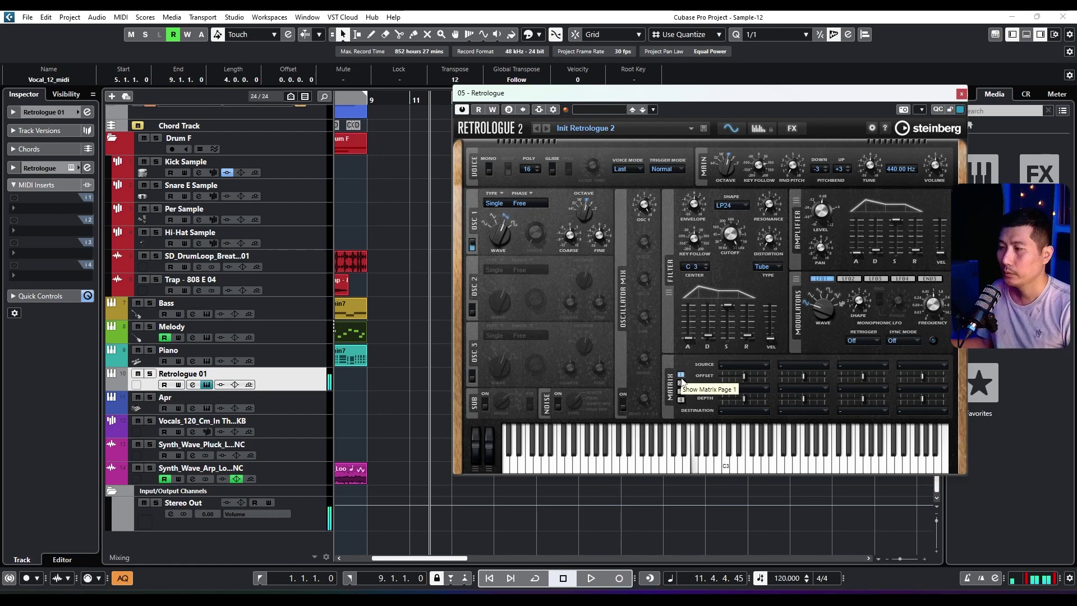
{"action": "left_click_drag", "start_coordinate": [608, 93], "coordinate": [458, 82]}
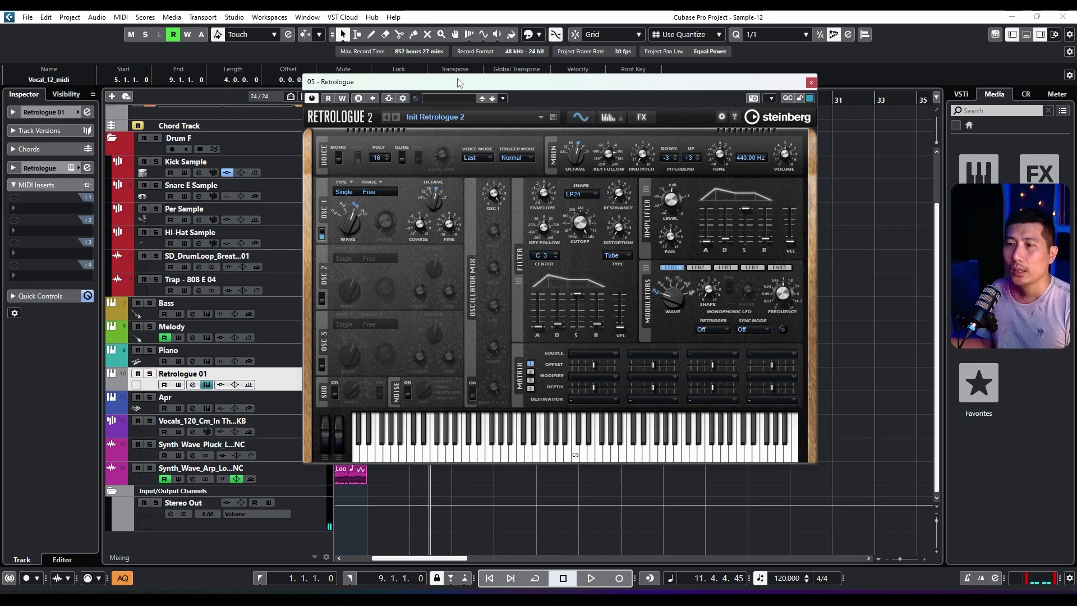
{"action": "left_click_drag", "start_coordinate": [459, 83], "coordinate": [533, 71]}
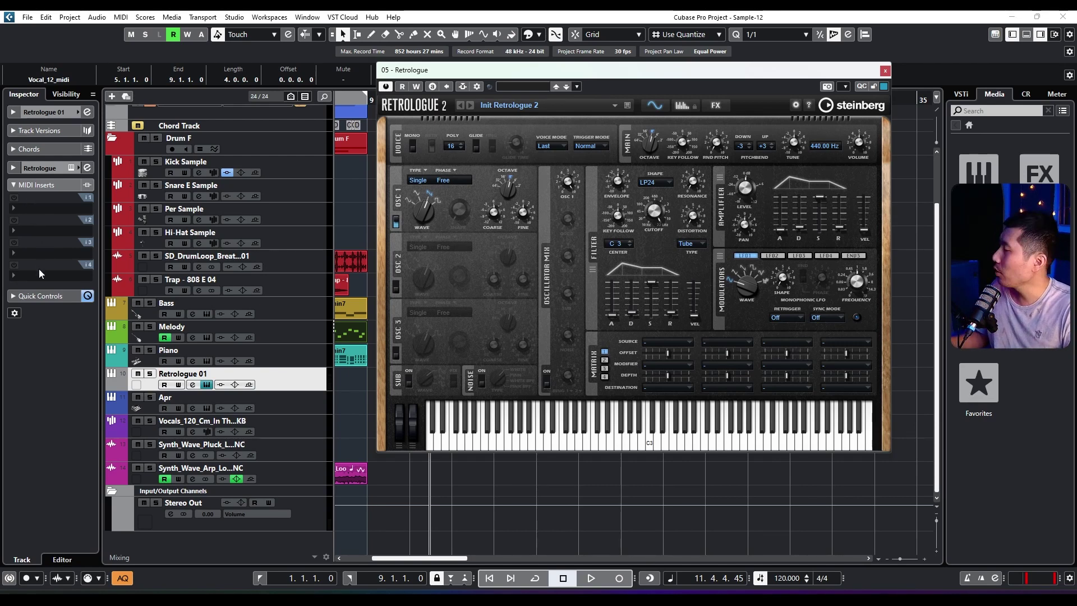
- Load Arpache 5 into the first and Arpache SX into the second MIDI insert of the Retrologue 01 track
{"action": "left_click", "coordinate": [62, 212]}
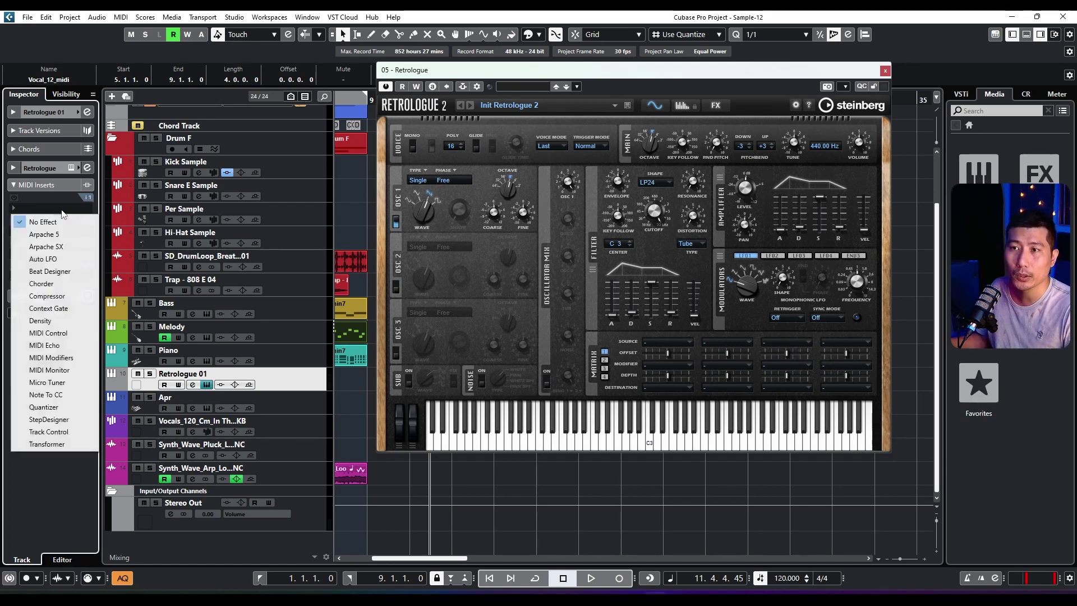
{"action": "left_click", "coordinate": [60, 218]}
{"action": "left_click", "coordinate": [57, 212]}
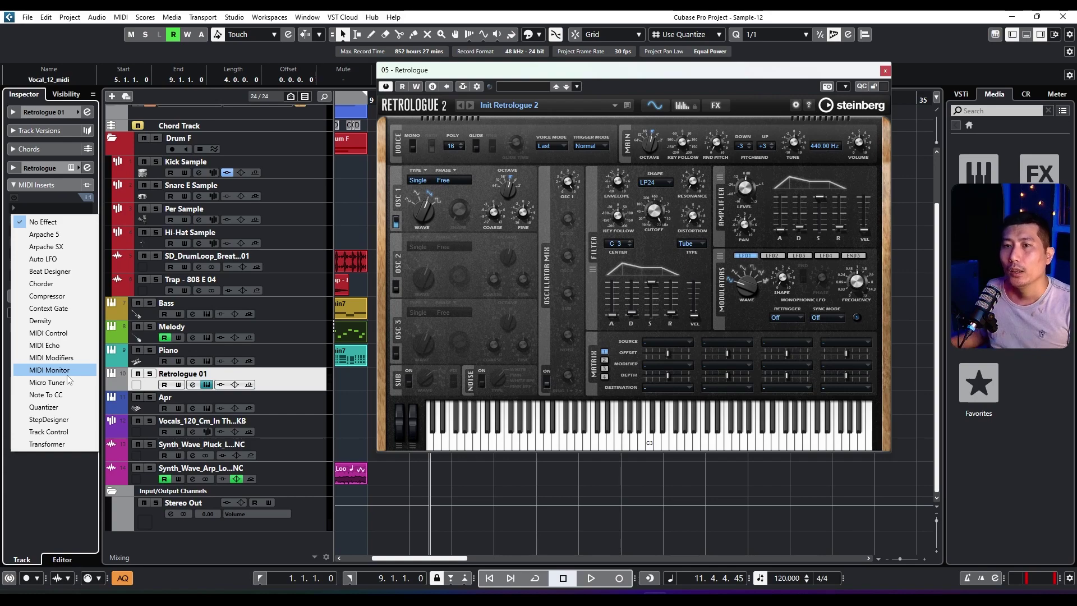
{"action": "left_click", "coordinate": [66, 234]}
{"action": "left_click", "coordinate": [53, 220]}
{"action": "left_click", "coordinate": [56, 264]}
- Compare the Arpache 5 and Arpache SX windows side by side, viewing Arpache SX's Sequence mode and returning it to Classic
{"action": "left_click_drag", "start_coordinate": [509, 121], "coordinate": [437, 172]}
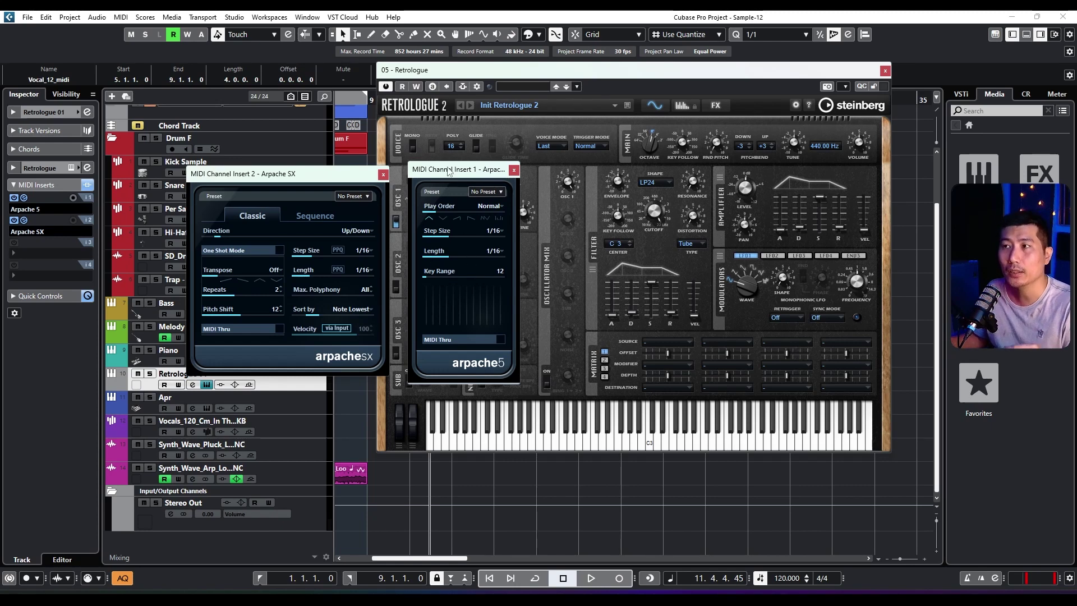
{"action": "left_click_drag", "start_coordinate": [448, 170], "coordinate": [446, 175]}
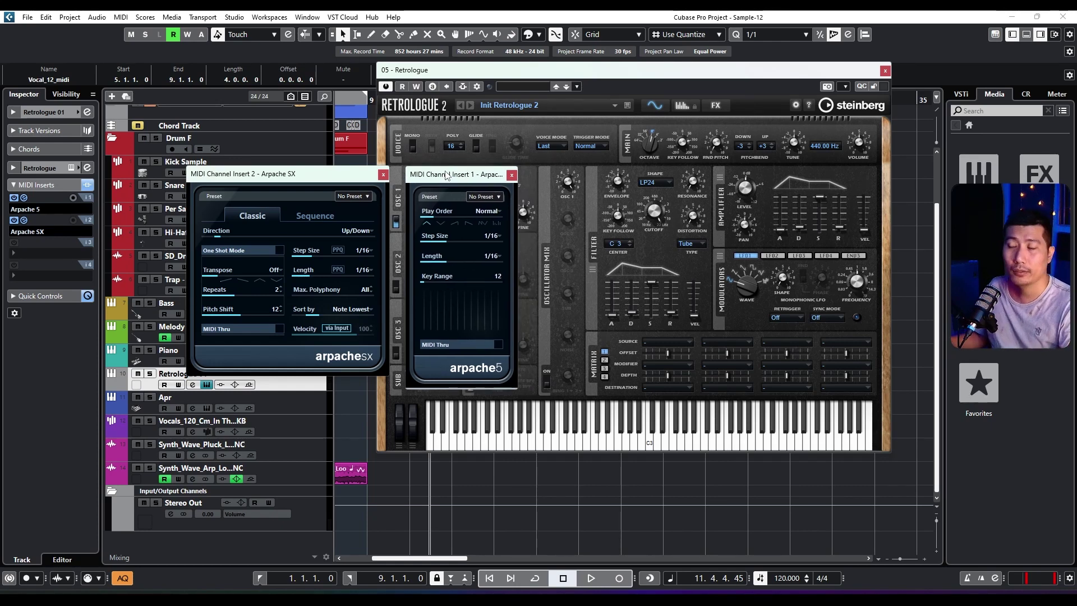
{"action": "left_click_drag", "start_coordinate": [447, 175], "coordinate": [453, 181]}
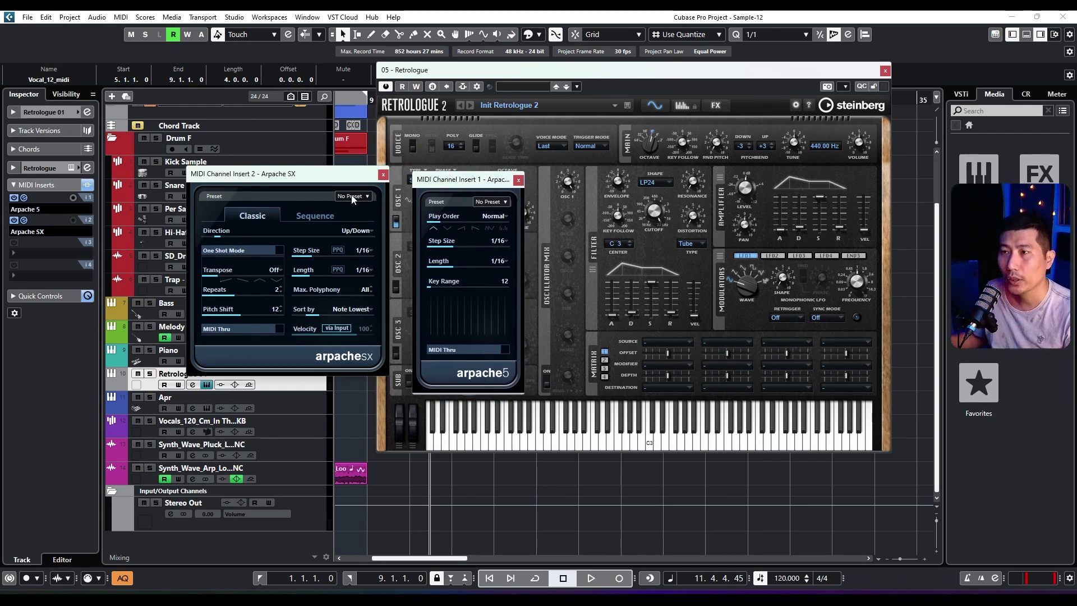
{"action": "left_click_drag", "start_coordinate": [258, 173], "coordinate": [266, 176]}
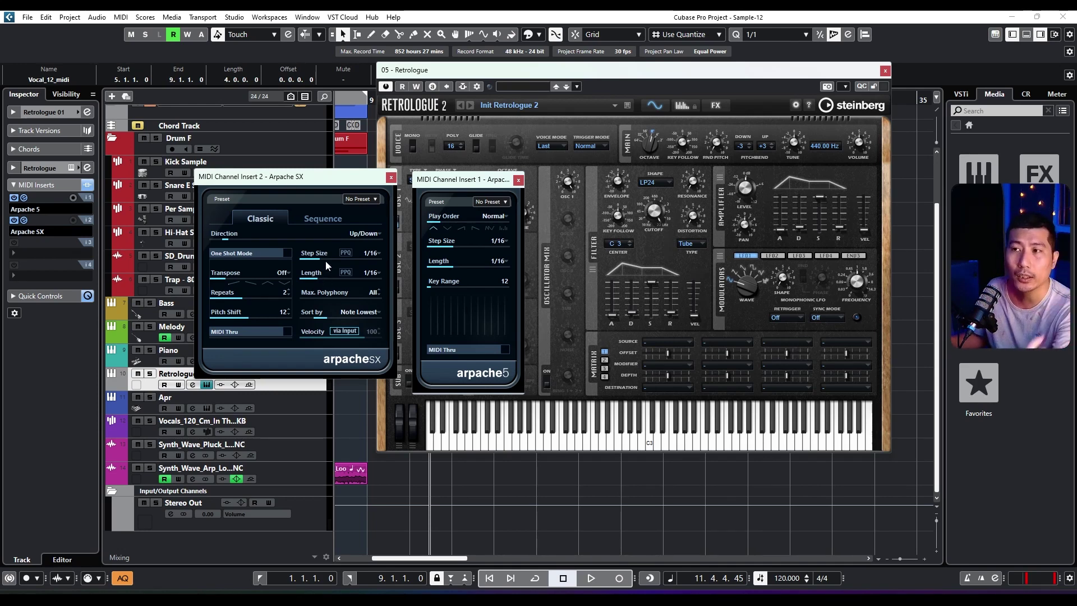
{"action": "left_click", "coordinate": [325, 221]}
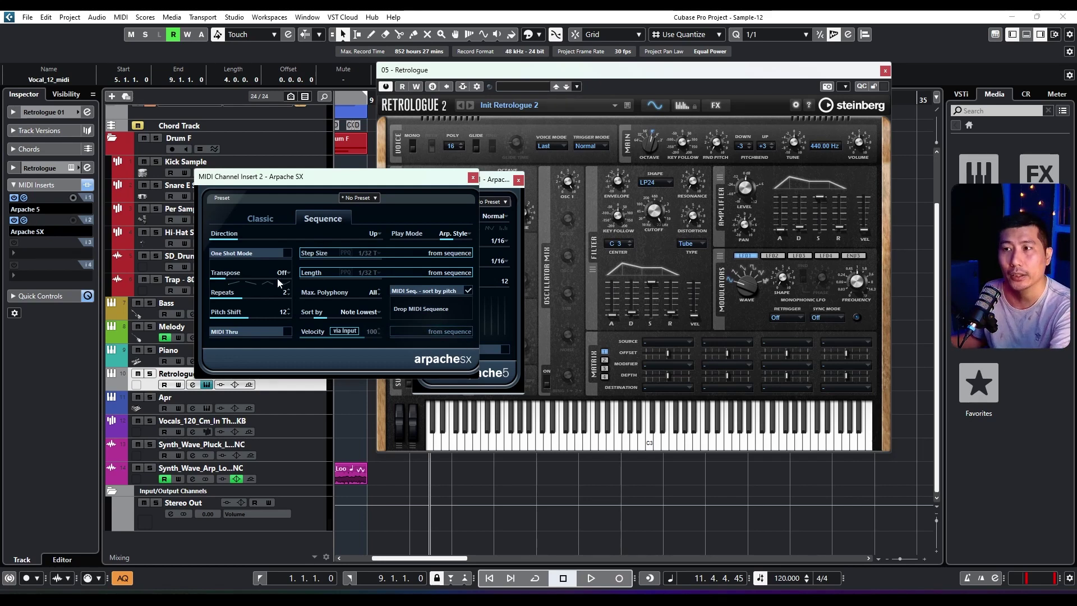
{"action": "left_click", "coordinate": [260, 218]}
- Deactivate the Arpache SX insert and arrange both arpeggiator windows over the track list, with the Retrologue window apart from them
{"action": "left_click_drag", "start_coordinate": [252, 176], "coordinate": [185, 264]}
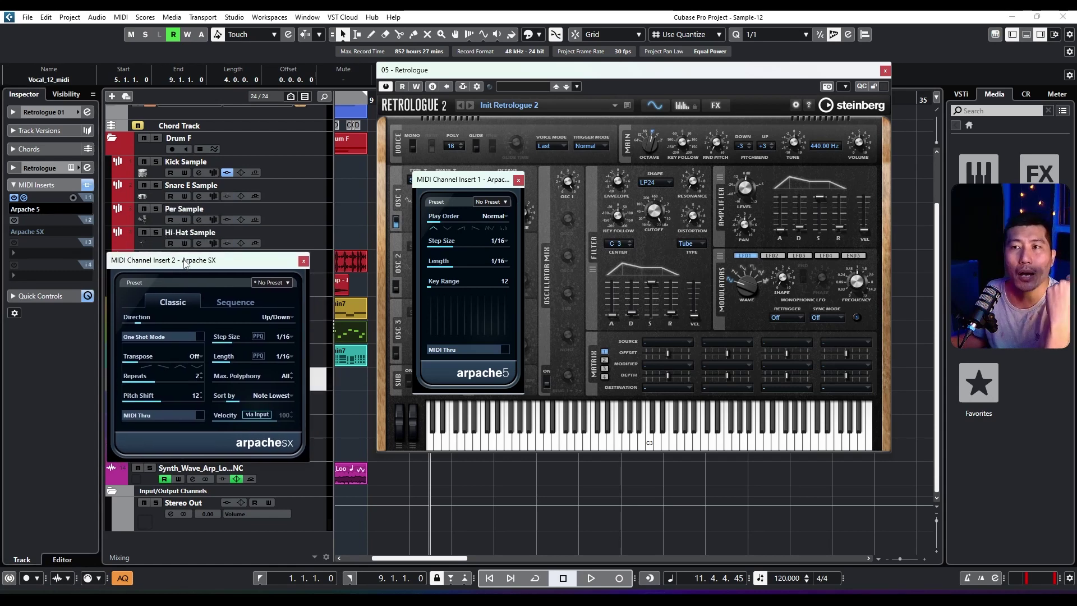
{"action": "left_click_drag", "start_coordinate": [427, 69], "coordinate": [619, 66]}
{"action": "left_click_drag", "start_coordinate": [449, 184], "coordinate": [194, 136]}
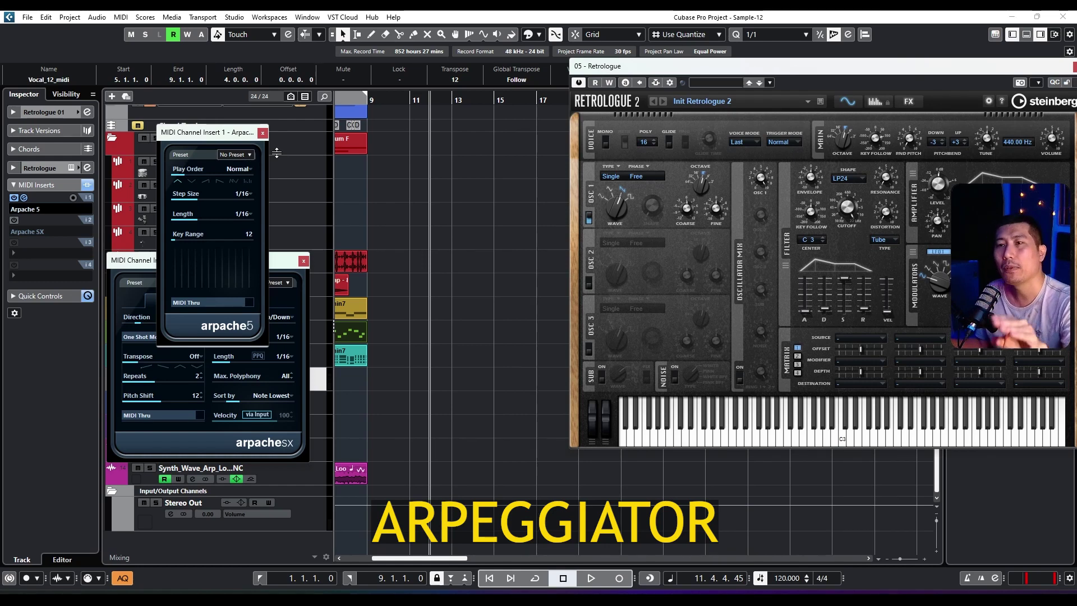
{"action": "left_click_drag", "start_coordinate": [181, 135], "coordinate": [201, 132]}
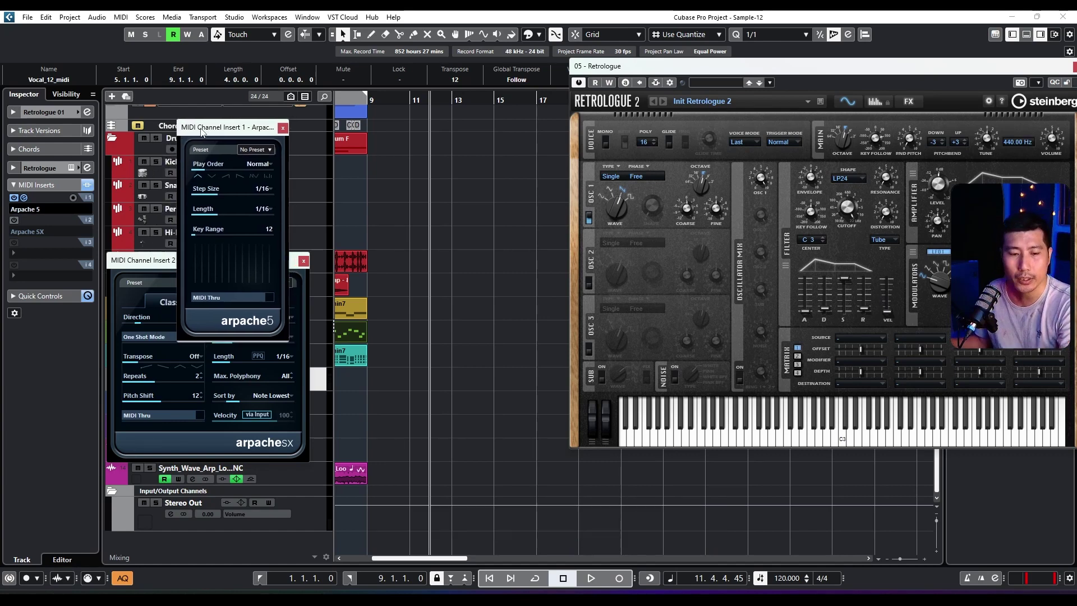
- Bypass and reactivate the Arpache 5 insert to compare the sound, and move the Retrologue window beside the arpeggiator windows
{"action": "left_click", "coordinate": [13, 198]}
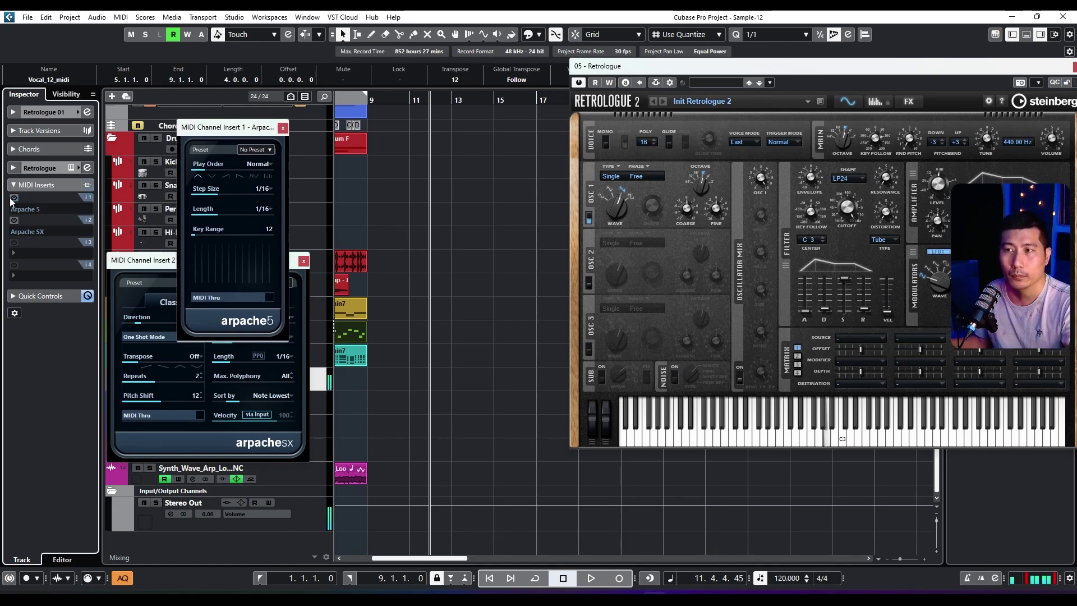
{"action": "left_click", "coordinate": [13, 198]}
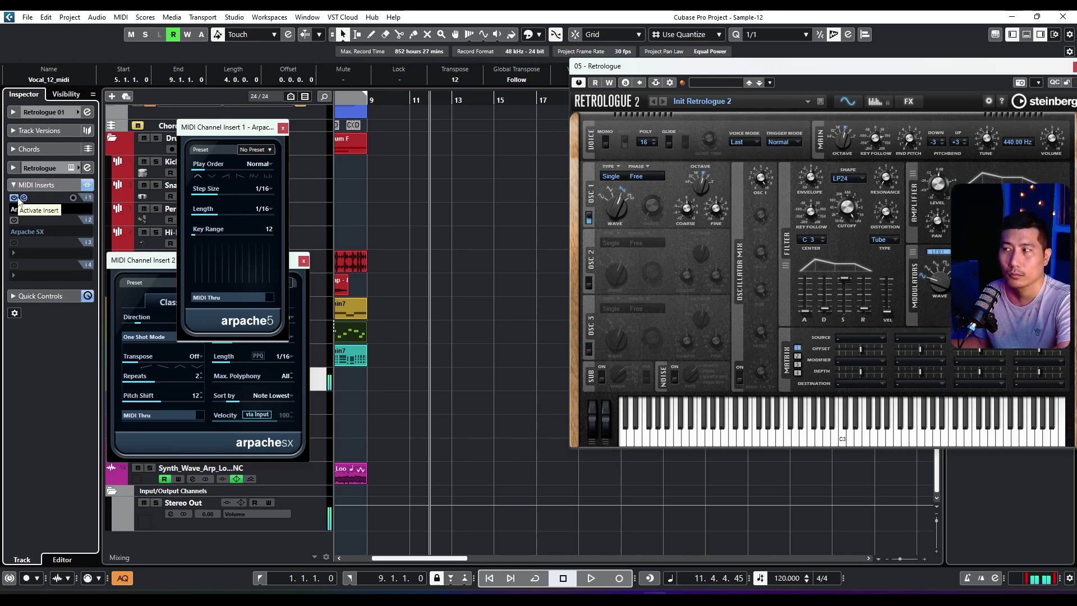
{"action": "left_click_drag", "start_coordinate": [599, 61], "coordinate": [410, 38]}
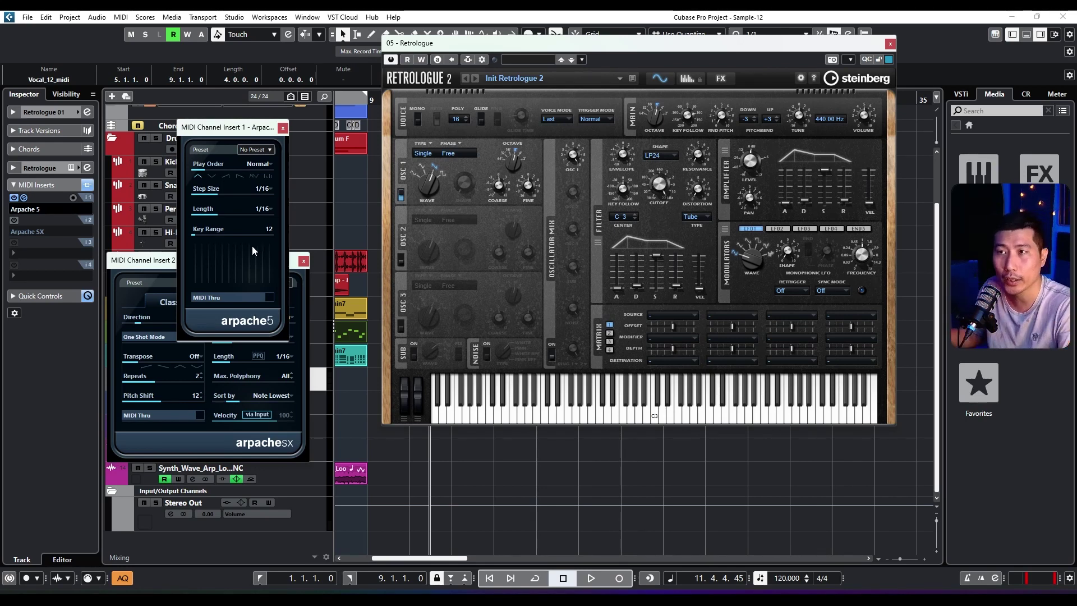
- Try another Play Order in Arpache 5, return it to Normal, and compare the sound with the insert bypassed and active
{"action": "left_click", "coordinate": [209, 174]}
{"action": "left_click", "coordinate": [203, 174]}
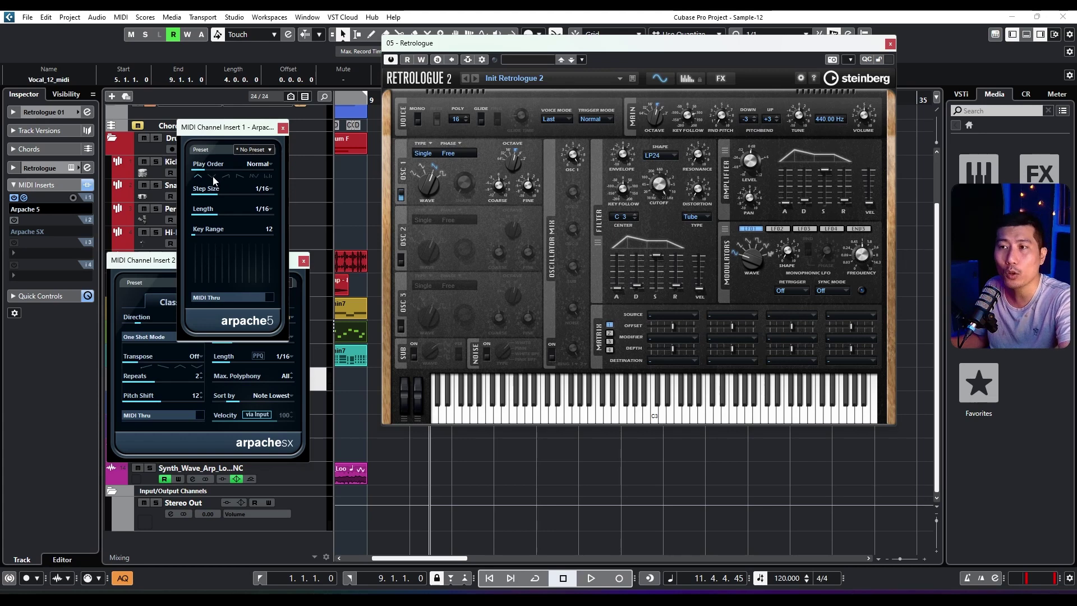
{"action": "left_click", "coordinate": [14, 197]}
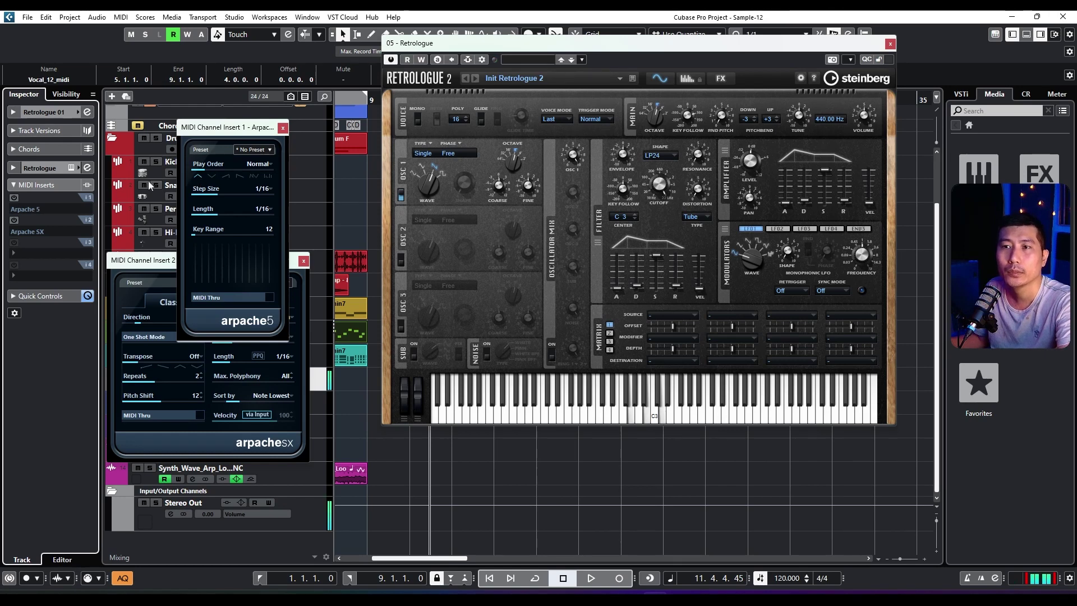
{"action": "left_click", "coordinate": [14, 198]}
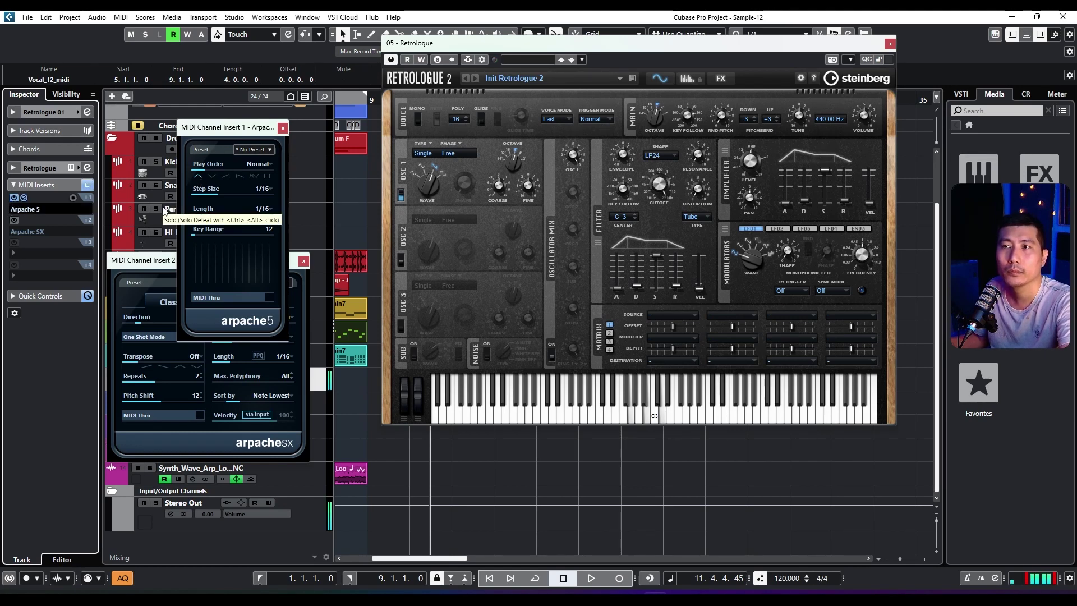
- Audition Arpache 5's Up Only, Down Only and Random play orders, and leave Play Order on User
{"action": "left_click", "coordinate": [210, 176]}
{"action": "left_click", "coordinate": [223, 176]}
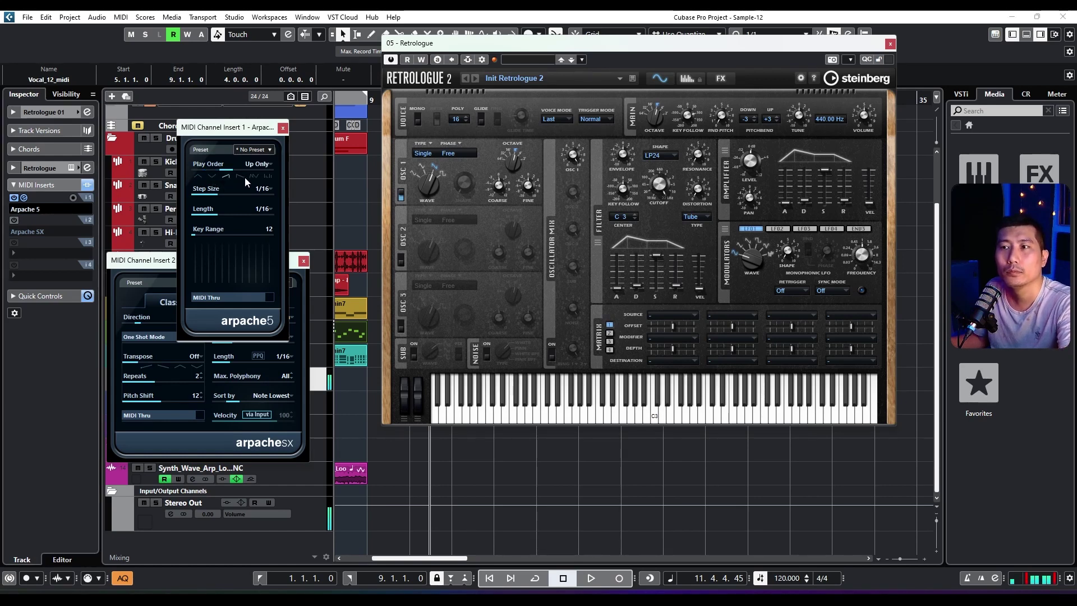
{"action": "left_click", "coordinate": [241, 176]}
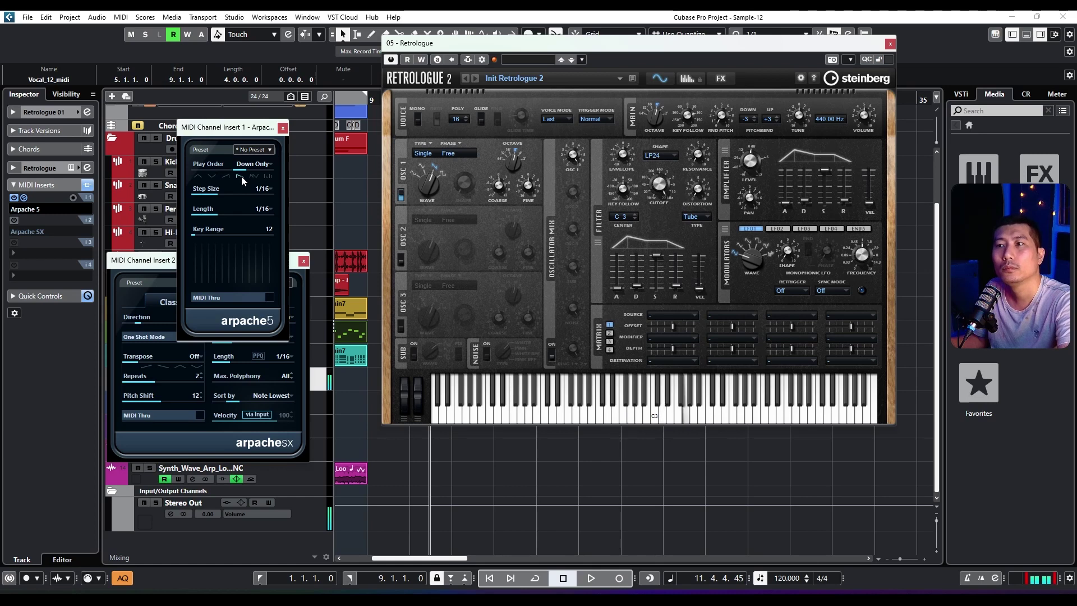
{"action": "left_click", "coordinate": [253, 176]}
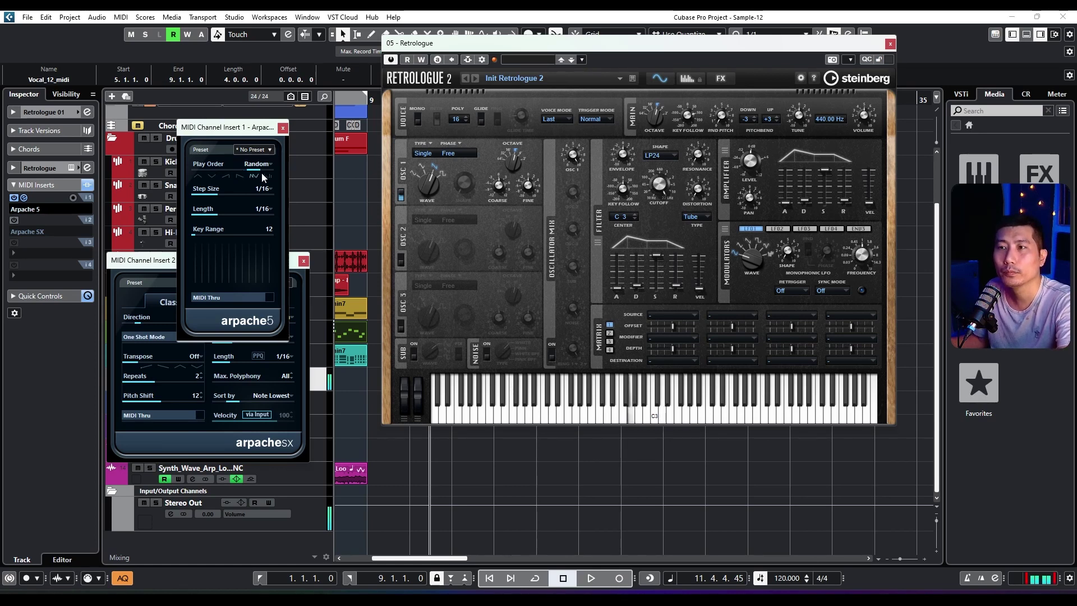
{"action": "left_click", "coordinate": [267, 177]}
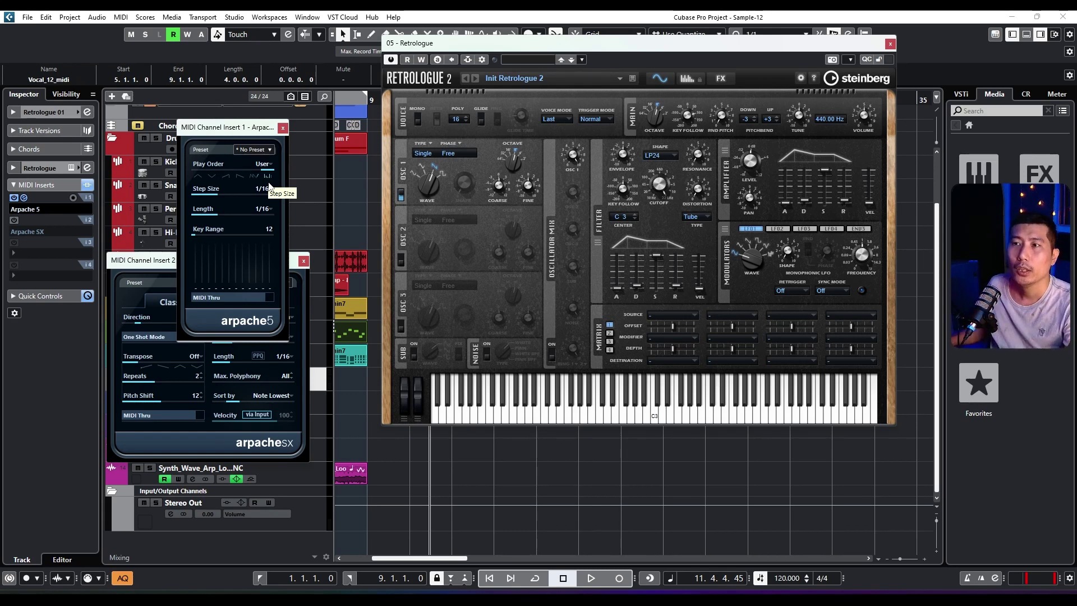
- Build a custom note order in Arpache 5's User pattern sliders, starting 1, 2, 1, 3, 3
{"action": "left_click", "coordinate": [196, 278]}
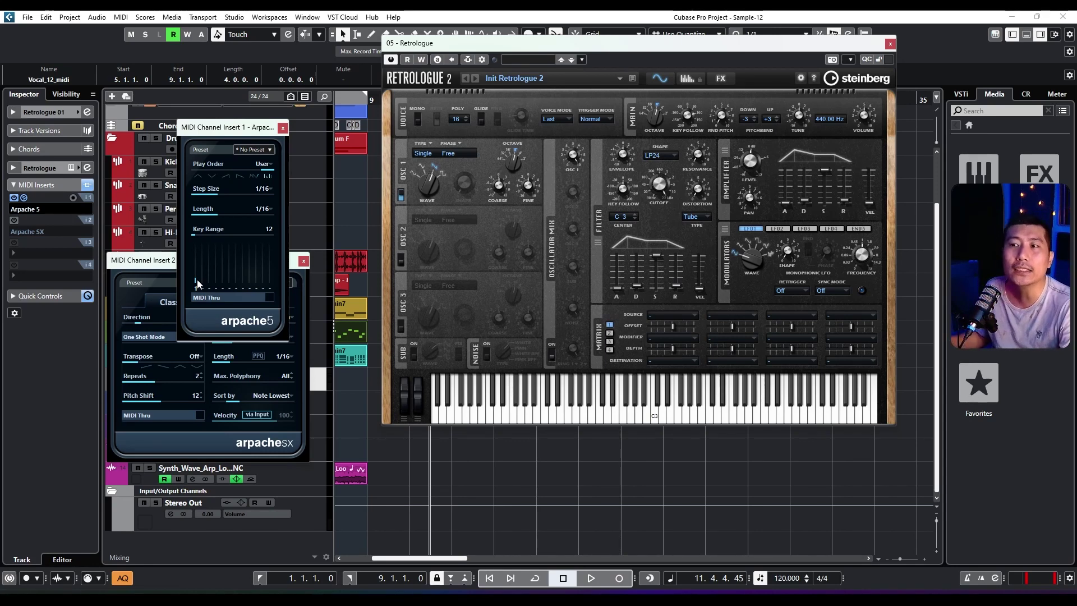
{"action": "scroll", "coordinate": [204, 284], "scroll_direction": "up", "scroll_amount": 4}
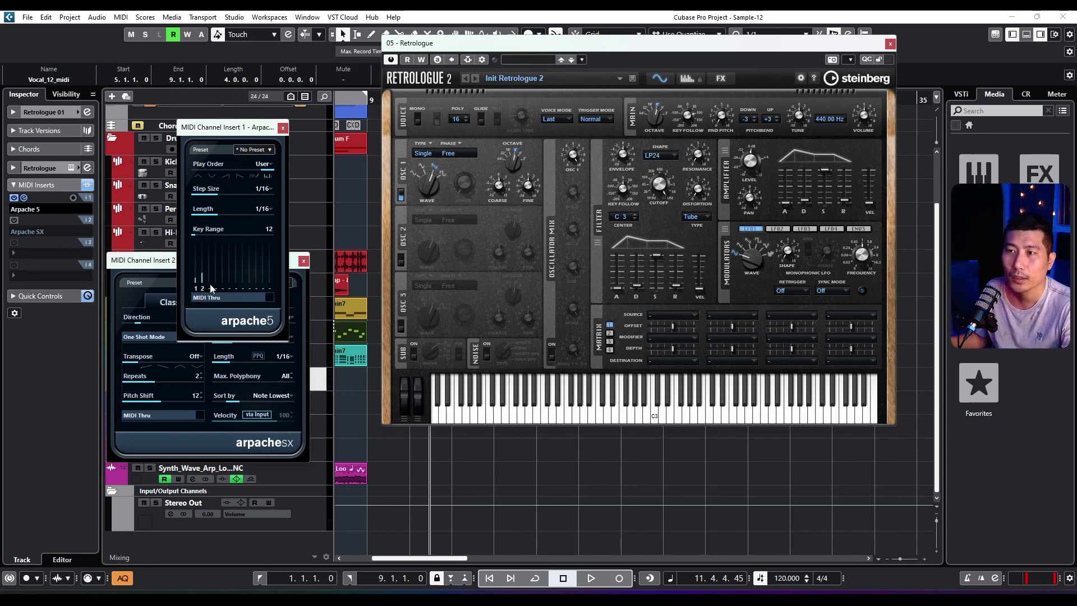
{"action": "scroll", "coordinate": [210, 284], "scroll_direction": "up", "scroll_amount": 2}
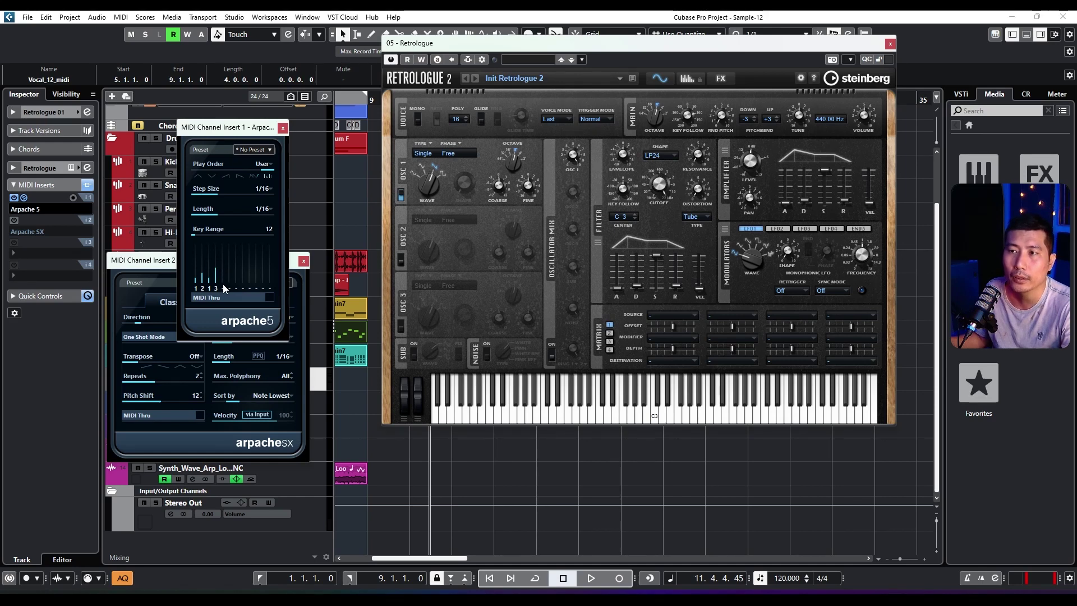
{"action": "scroll", "coordinate": [222, 282], "scroll_direction": "up", "scroll_amount": 1}
{"action": "scroll", "coordinate": [222, 281], "scroll_direction": "up", "scroll_amount": 2}
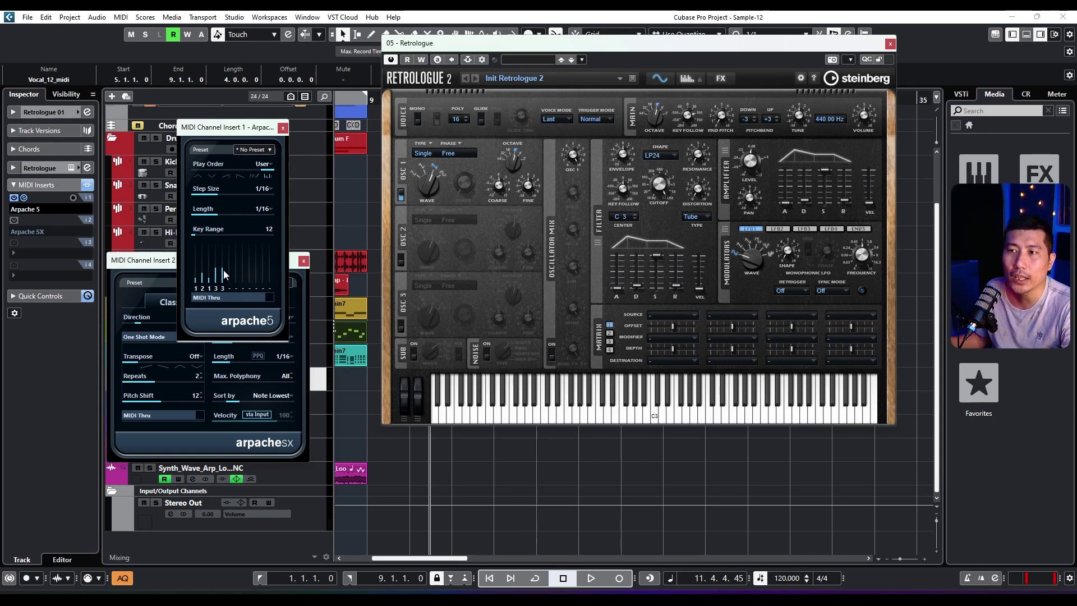
{"action": "scroll", "coordinate": [230, 280], "scroll_direction": "up", "scroll_amount": 3}
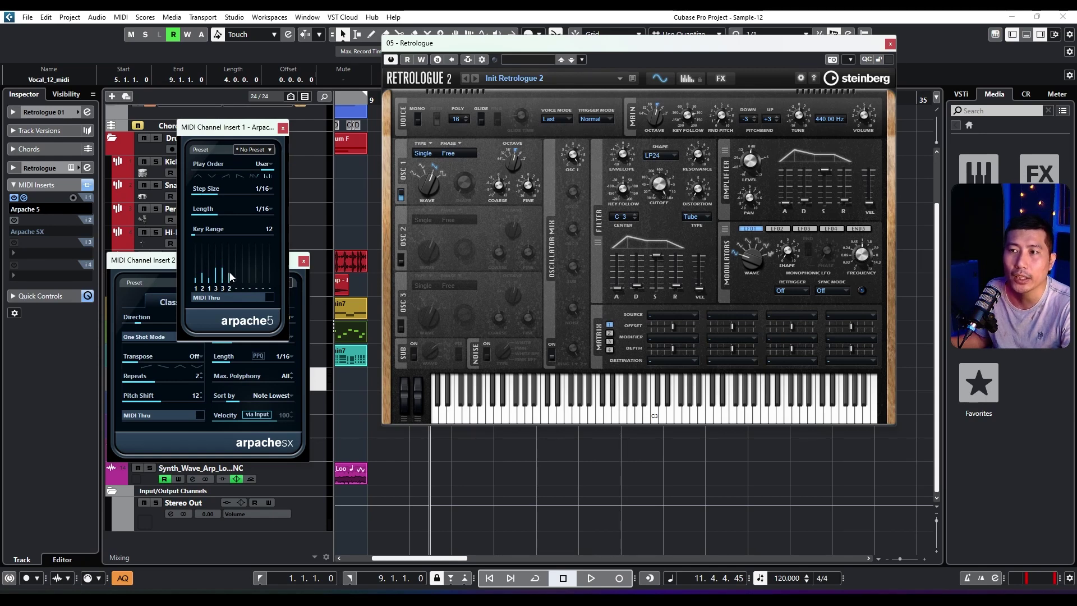
{"action": "scroll", "coordinate": [237, 279], "scroll_direction": "up", "scroll_amount": 1}
{"action": "scroll", "coordinate": [243, 281], "scroll_direction": "up", "scroll_amount": 1}
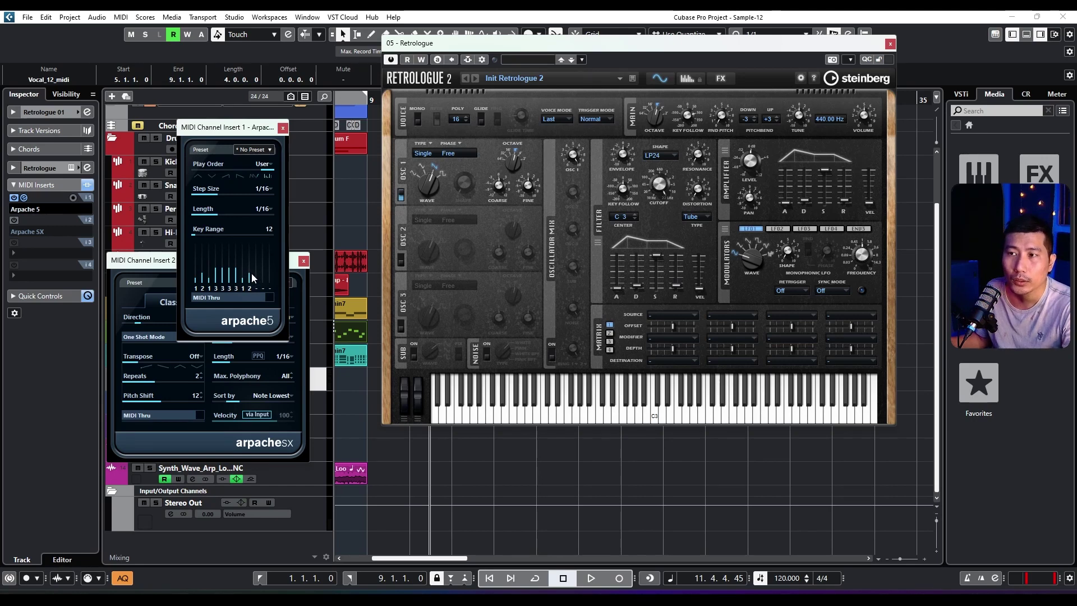
{"action": "scroll", "coordinate": [248, 276], "scroll_direction": "up", "scroll_amount": 1}
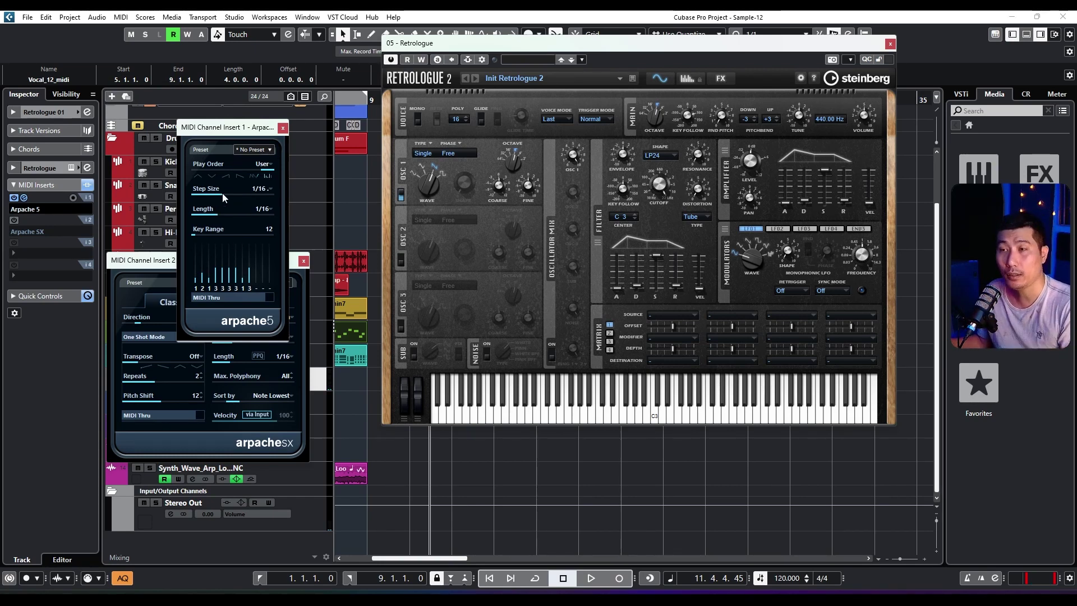
- Set Arpache 5's Step Size to 1/8, Length to 1/32 and Key Range to 116
{"action": "left_click", "coordinate": [251, 189]}
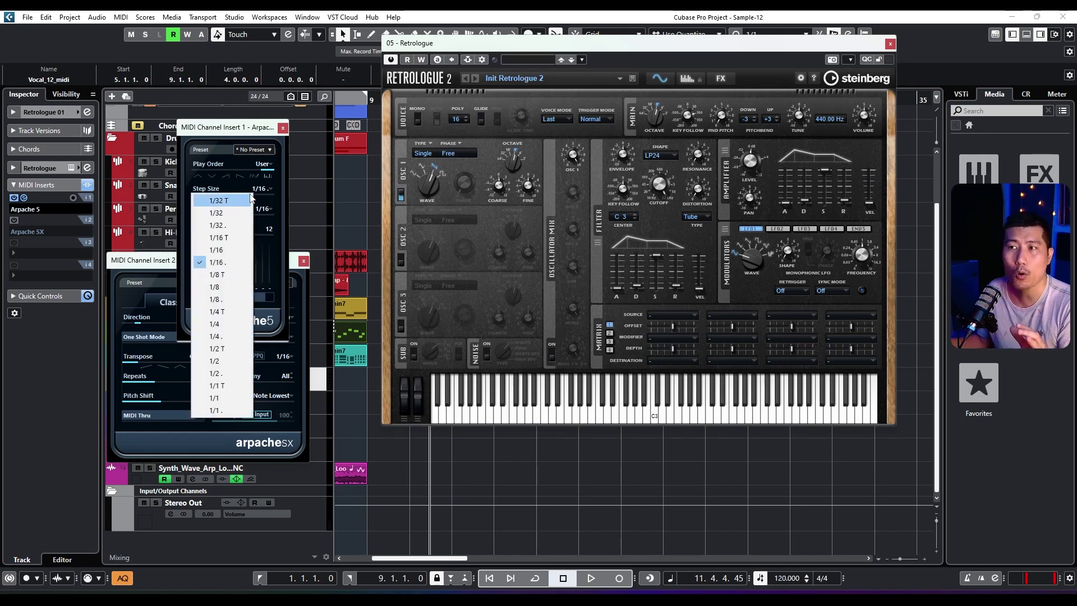
{"action": "left_click", "coordinate": [255, 190]}
{"action": "left_click", "coordinate": [255, 190]}
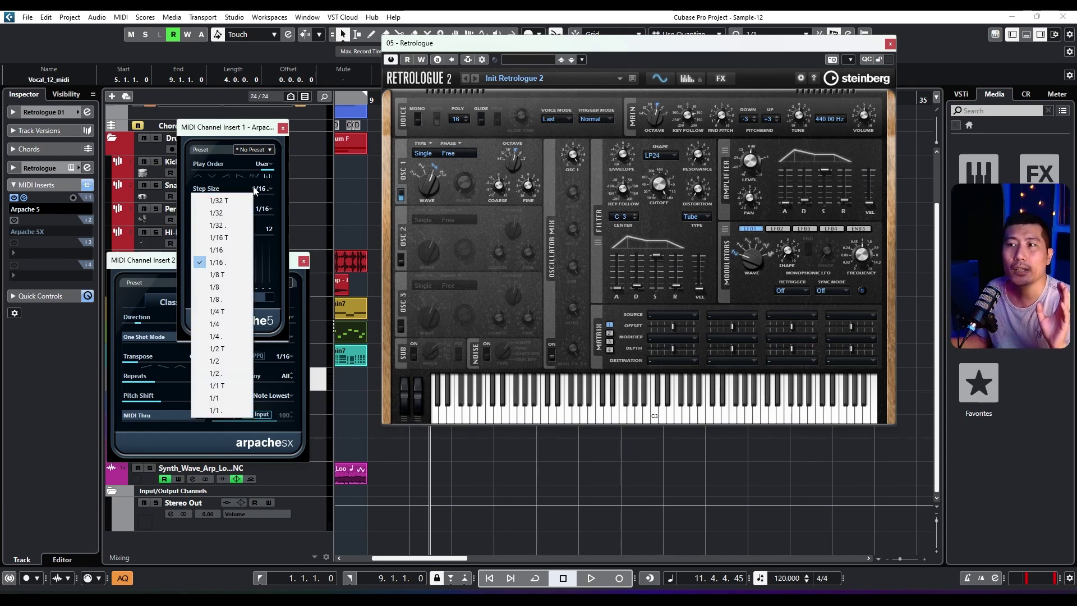
{"action": "left_click", "coordinate": [222, 289]}
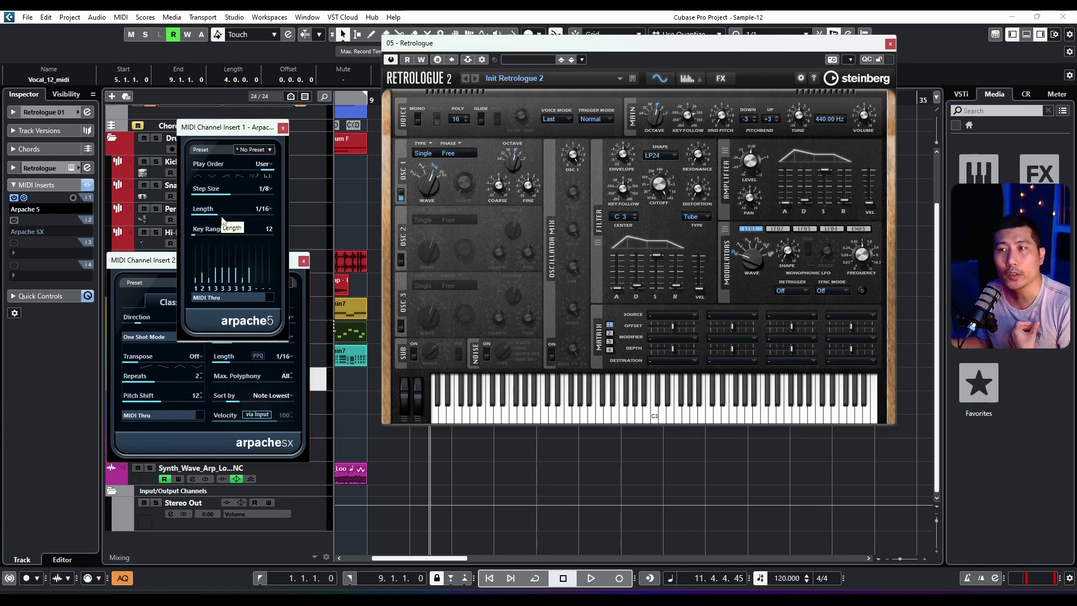
{"action": "left_click", "coordinate": [269, 209]}
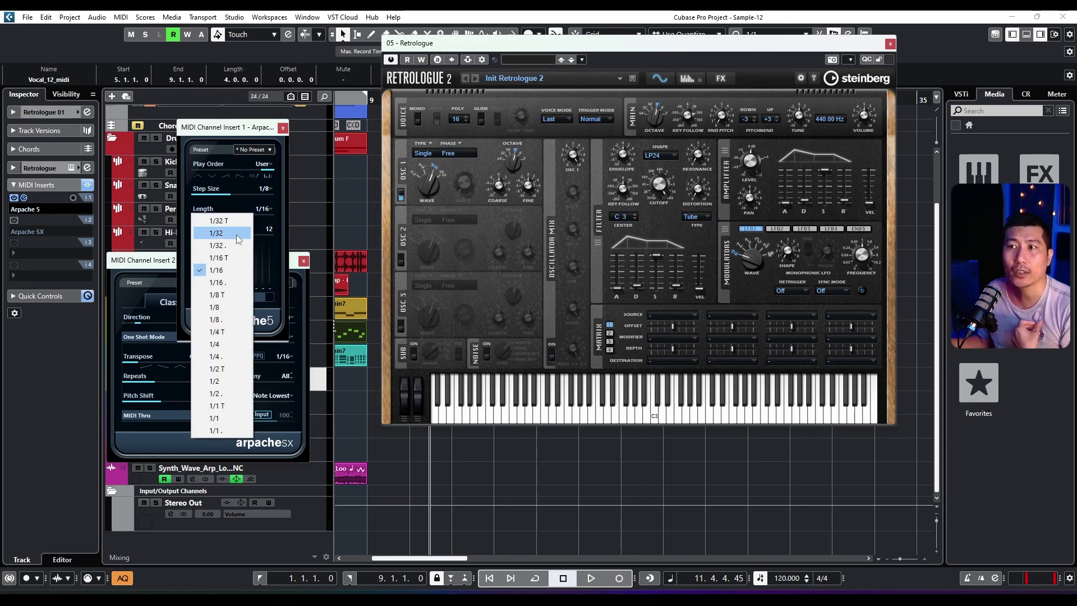
{"action": "left_click", "coordinate": [236, 236]}
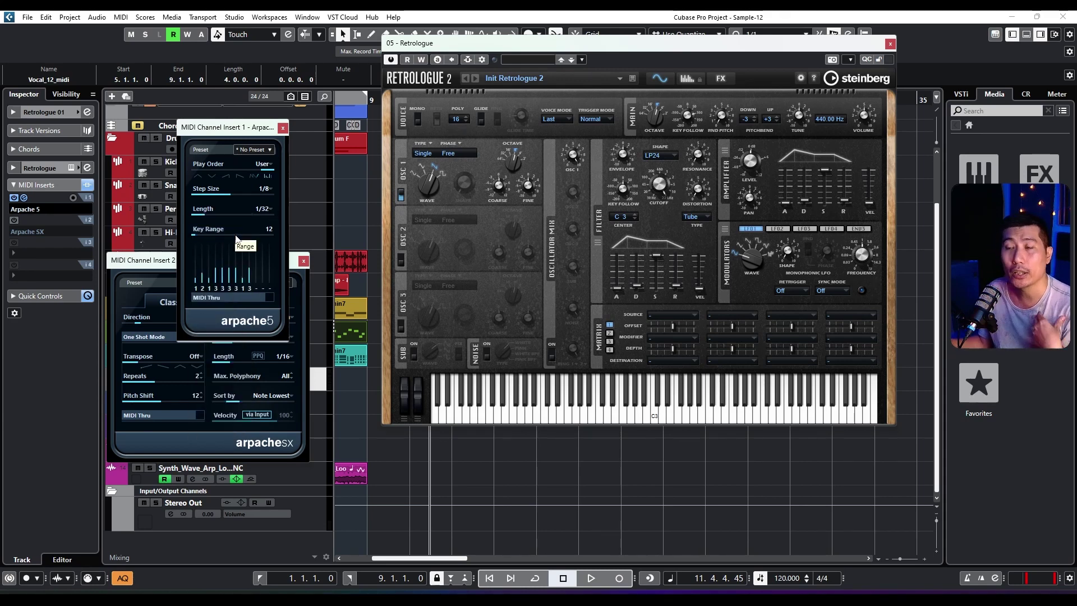
{"action": "left_click_drag", "start_coordinate": [214, 231], "coordinate": [284, 236]}
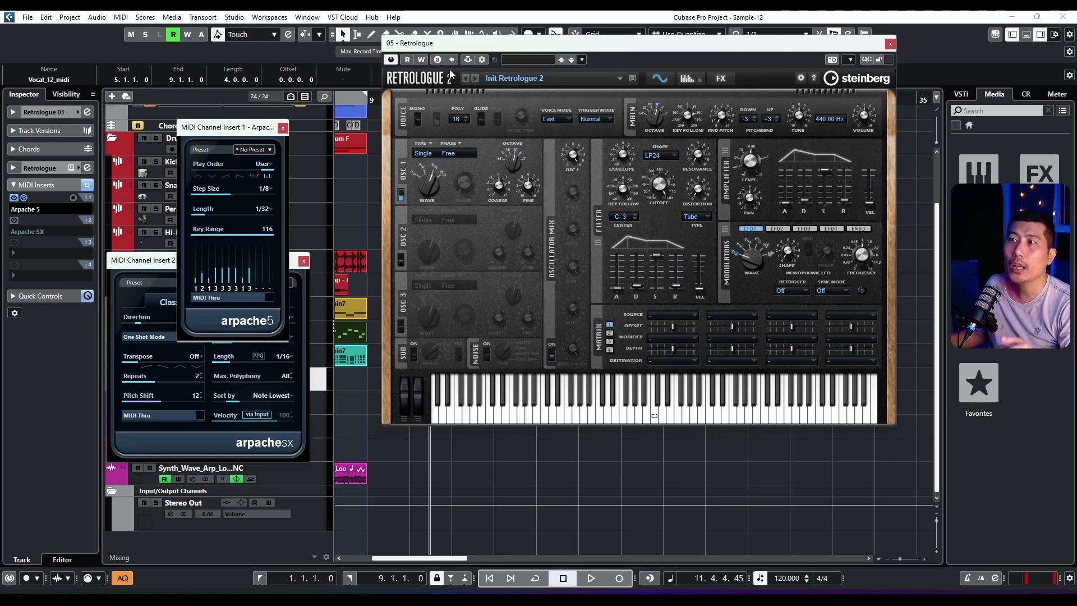
- Reposition the Retrologue window and move the Arpache 5 window off the track list, clear of Arpache SX
{"action": "left_click_drag", "start_coordinate": [456, 48], "coordinate": [429, 101]}
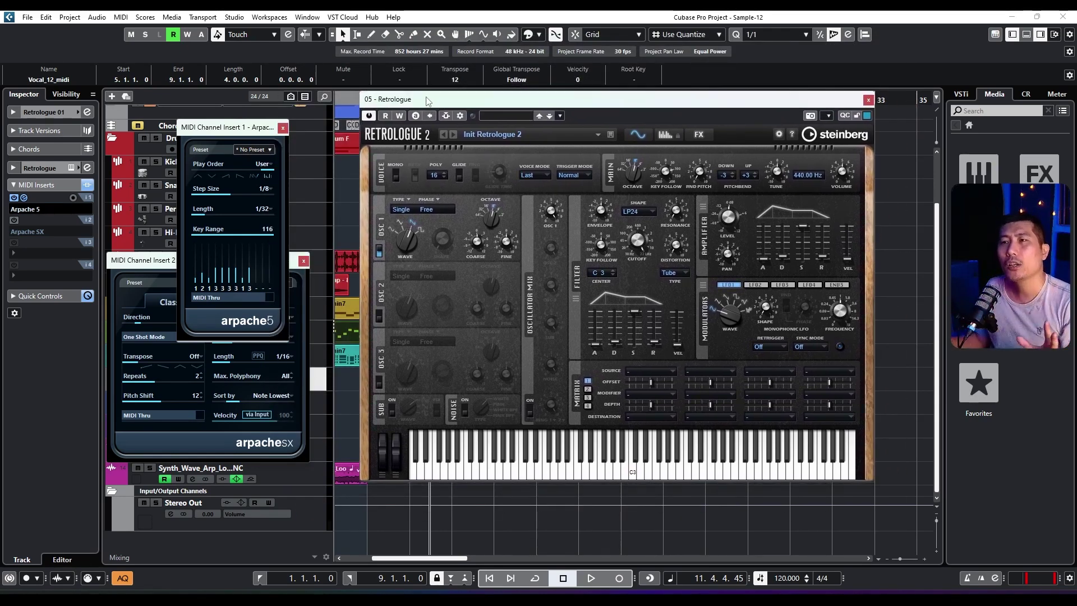
{"action": "left_click_drag", "start_coordinate": [430, 109], "coordinate": [457, 108]}
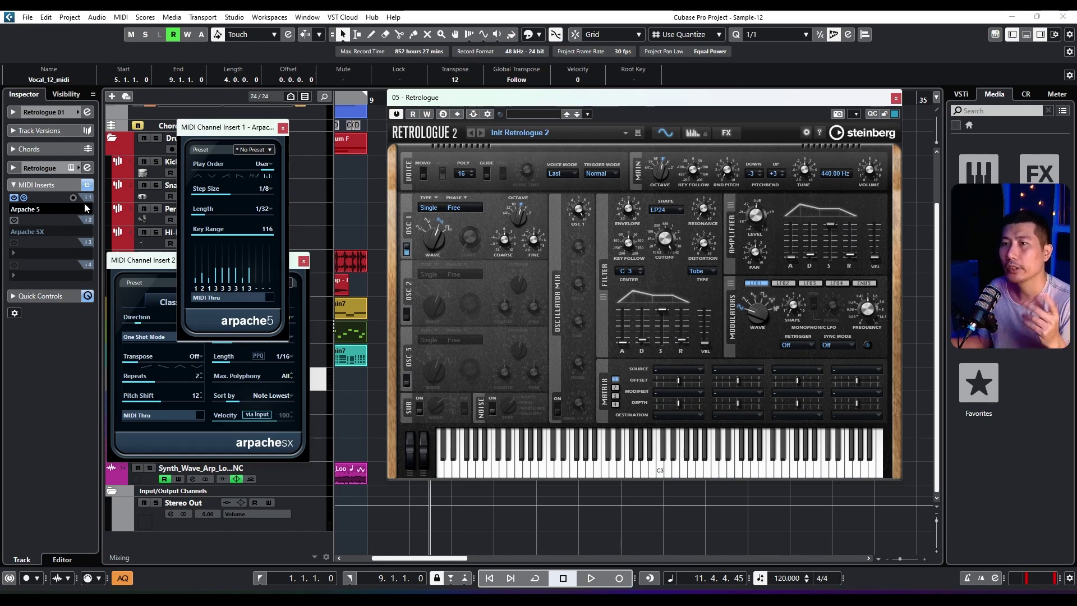
{"action": "left_click_drag", "start_coordinate": [206, 131], "coordinate": [339, 132]}
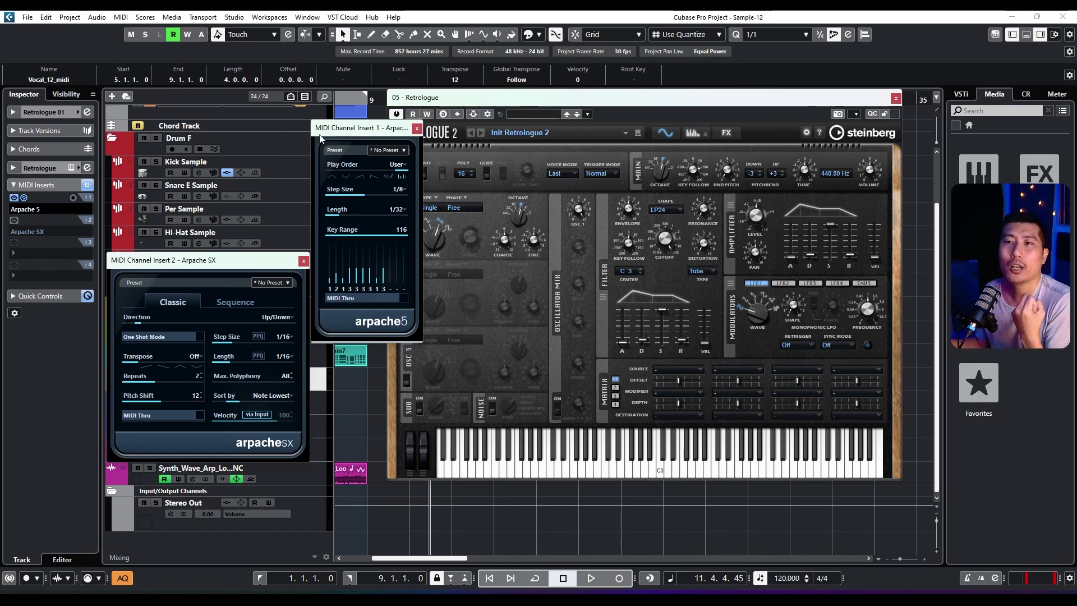
- Make Arpache SX the active MIDI insert instead of Arpache 5, and switch its window to Sequence mode
{"action": "left_click", "coordinate": [23, 220]}
{"action": "left_click", "coordinate": [23, 220]}
{"action": "left_click_drag", "start_coordinate": [167, 264], "coordinate": [246, 205]}
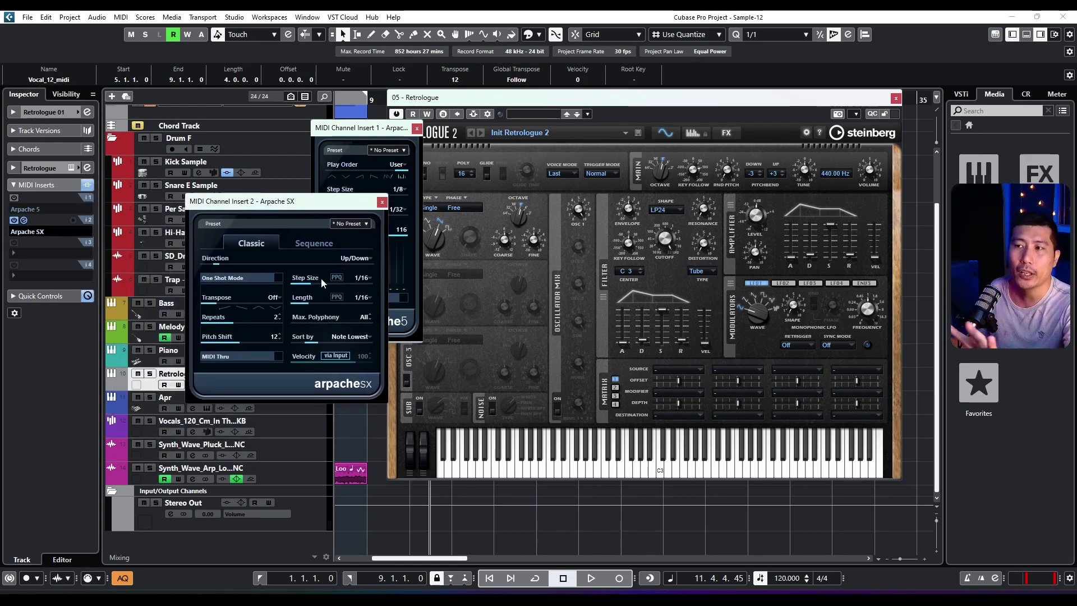
{"action": "left_click", "coordinate": [297, 244]}
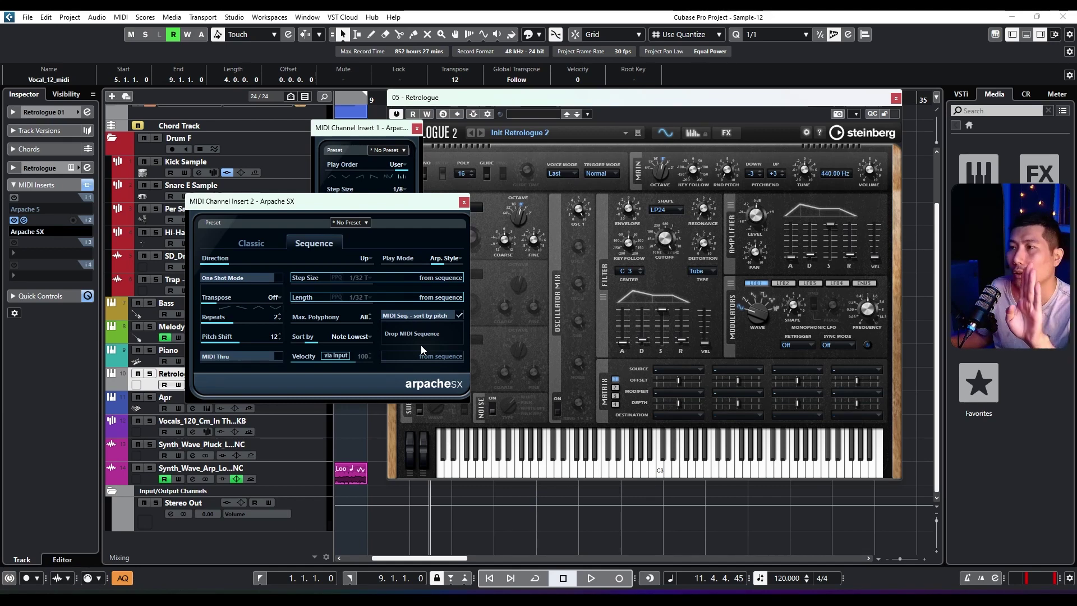
- Close both arpeggiator windows and make Arpache 5 the active MIDI insert in place of Arpache SX
{"action": "left_click", "coordinate": [338, 129]}
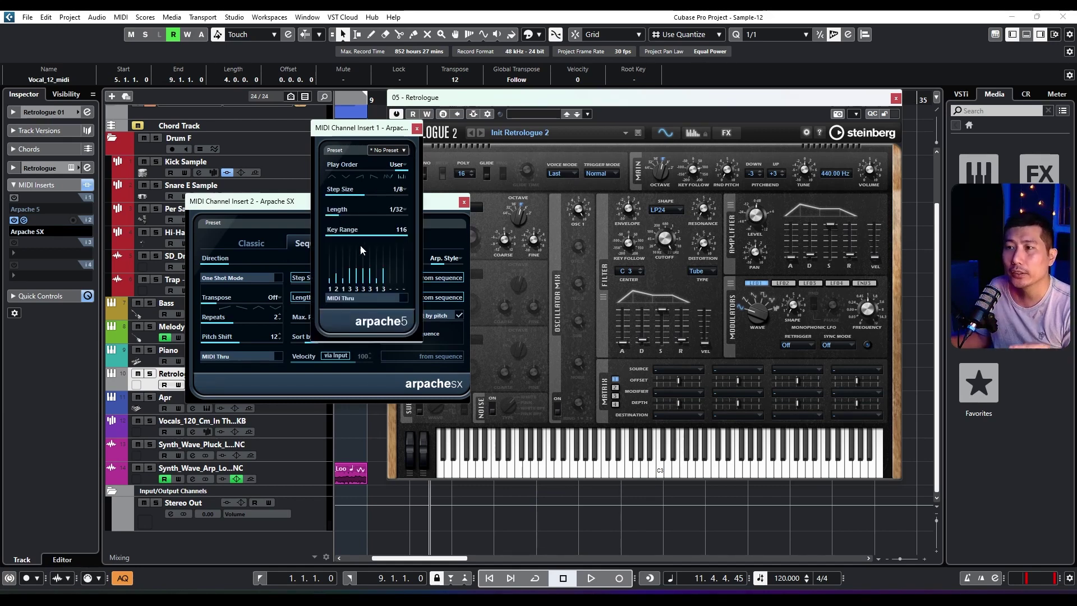
{"action": "left_click", "coordinate": [417, 128]}
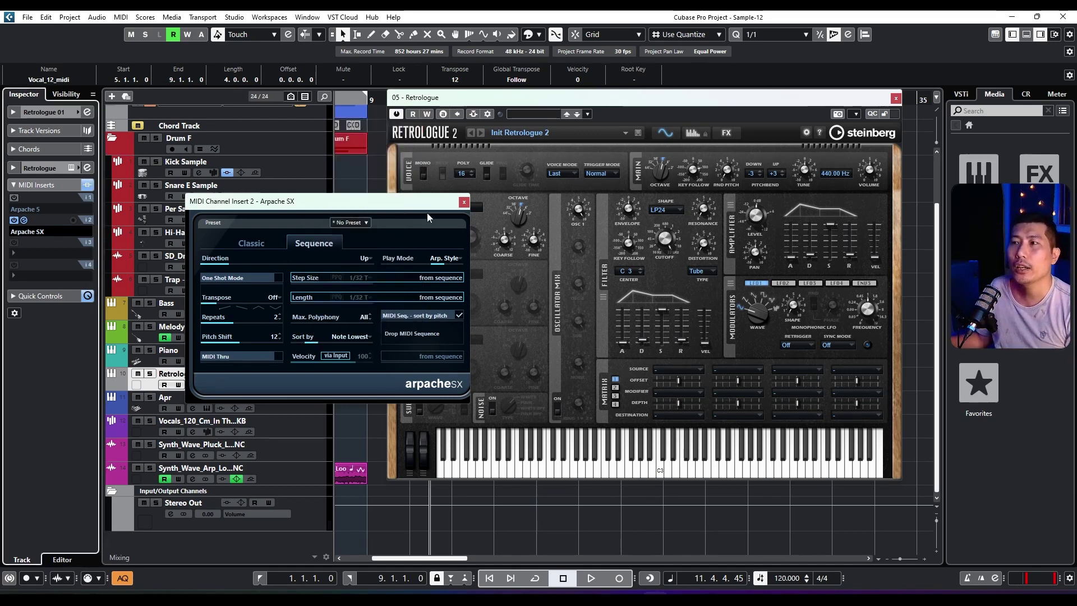
{"action": "left_click", "coordinate": [464, 201]}
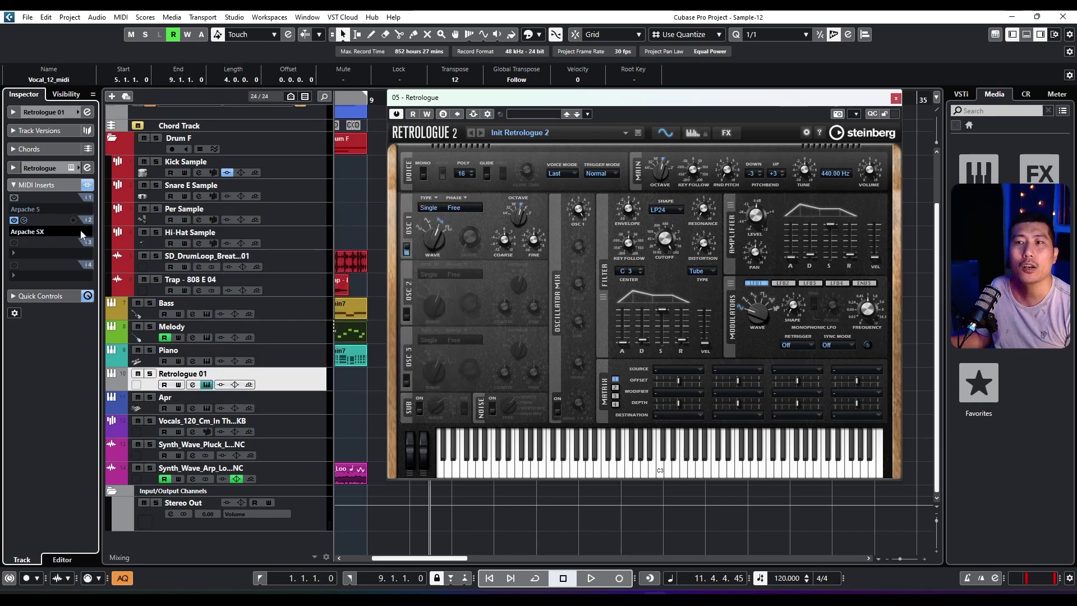
{"action": "left_click", "coordinate": [14, 220]}
- Lower the Retrologue window to expose the arrangement from bar 7, and switch off the record option of the Arpache 5 insert
{"action": "left_click_drag", "start_coordinate": [471, 99], "coordinate": [313, 313]}
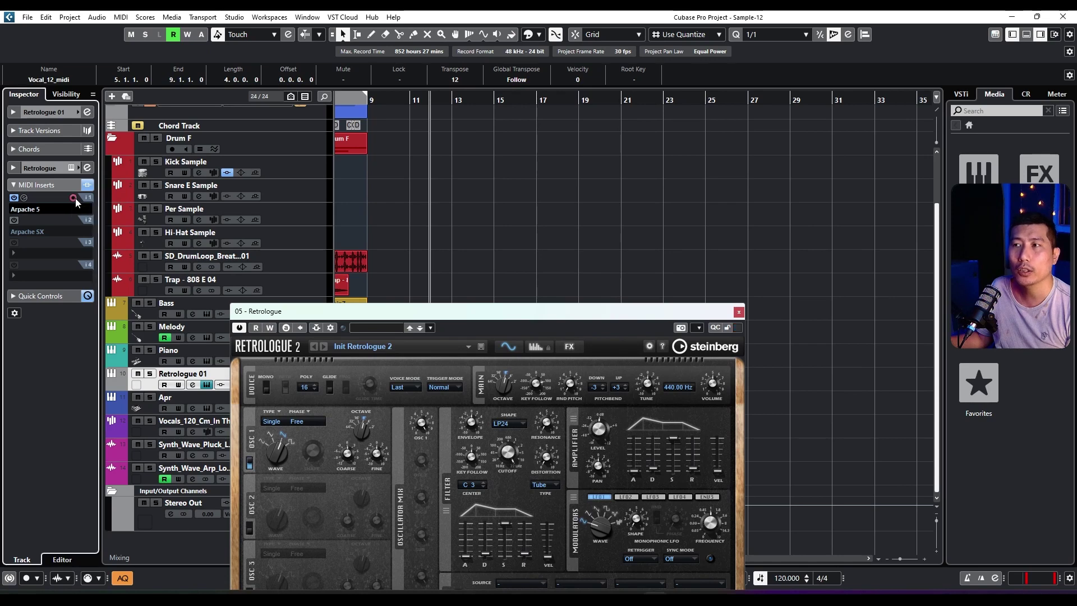
{"action": "scroll", "coordinate": [391, 199], "scroll_direction": "left", "scroll_amount": 2}
{"action": "left_click_drag", "start_coordinate": [462, 315], "coordinate": [432, 374]}
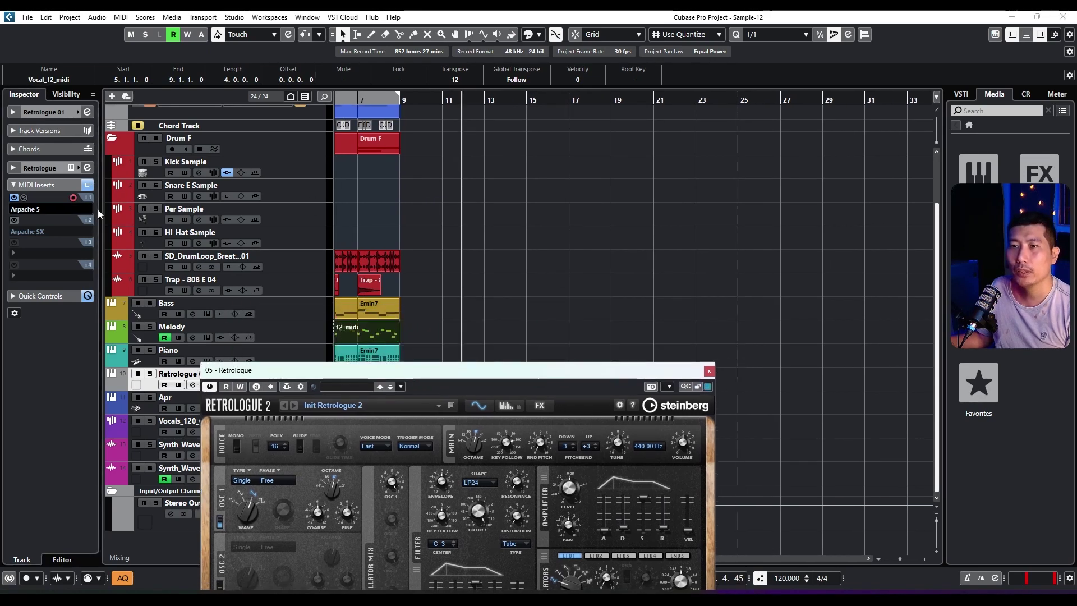
{"action": "left_click", "coordinate": [75, 198]}
- Move the Retrologue 01 track above the Chord Track at a larger height, colour it green, and show its empty bars from 10 onward
{"action": "left_click_drag", "start_coordinate": [143, 387], "coordinate": [323, 221]}
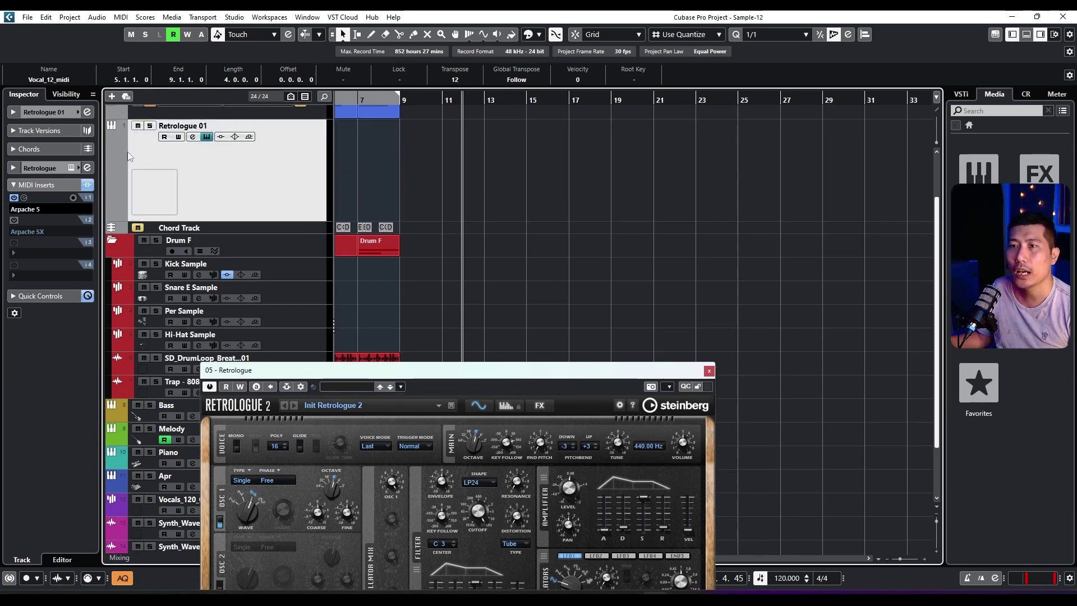
{"action": "left_click", "coordinate": [120, 157]}
{"action": "left_click", "coordinate": [155, 246]}
{"action": "left_click", "coordinate": [424, 211]}
{"action": "scroll", "coordinate": [447, 180], "scroll_direction": "up", "scroll_amount": 3}
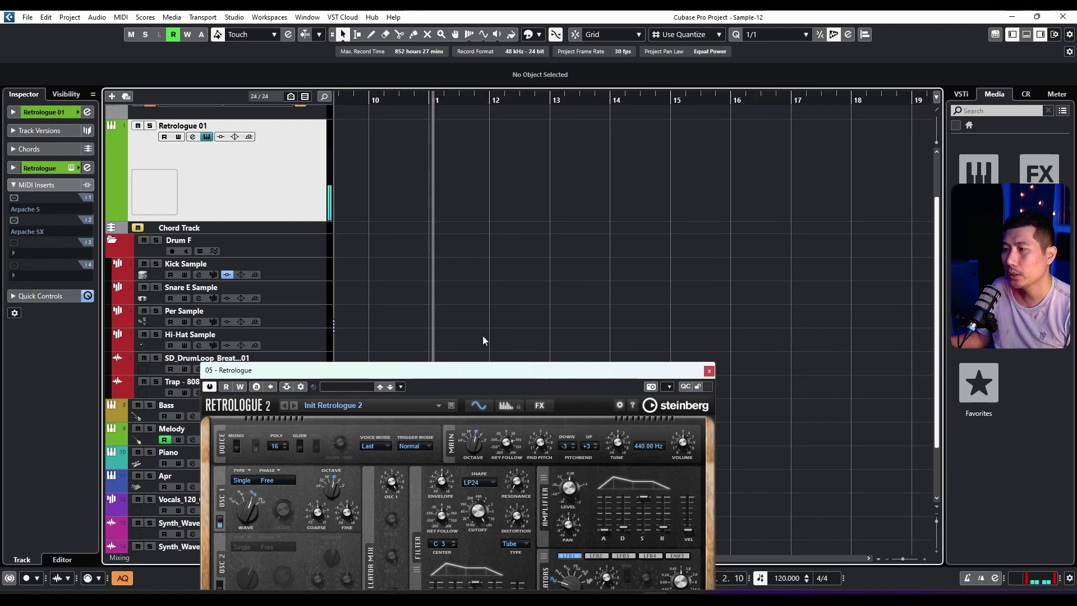
- Move the Retrologue window clear of the arrangement and record a held note on Retrologue 01 from bar 11 to bar 14
{"action": "left_click", "coordinate": [604, 382]}
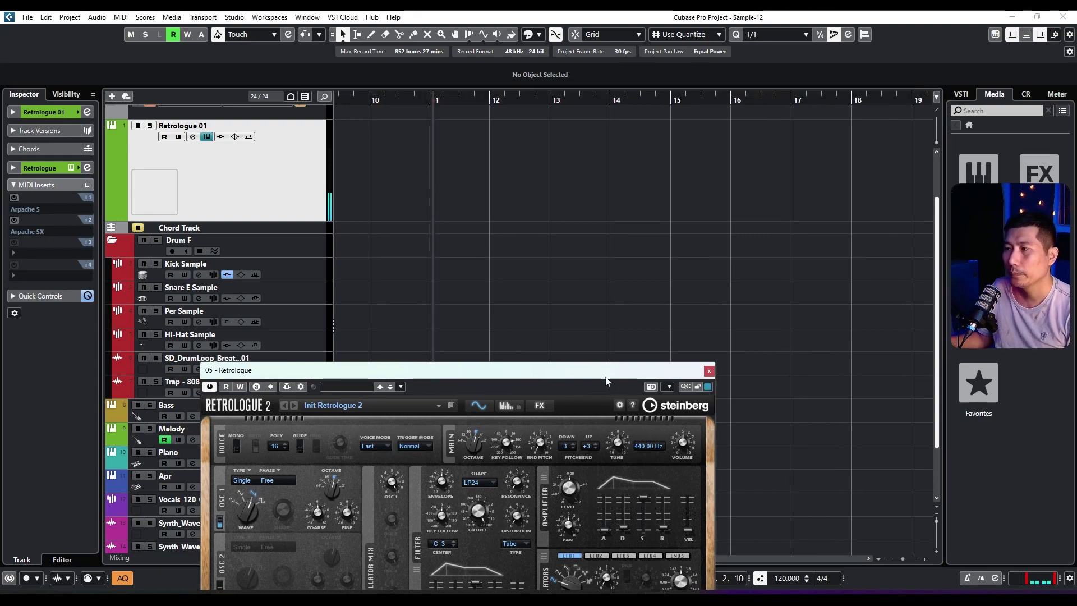
{"action": "left_click_drag", "start_coordinate": [599, 368], "coordinate": [924, 91]}
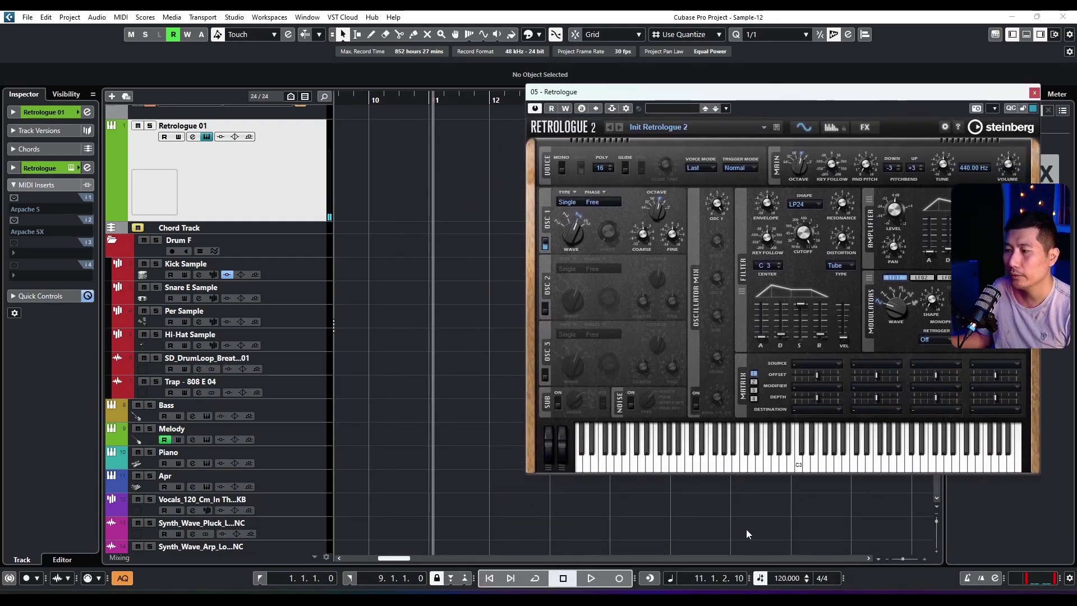
{"action": "left_click", "coordinate": [619, 578]}
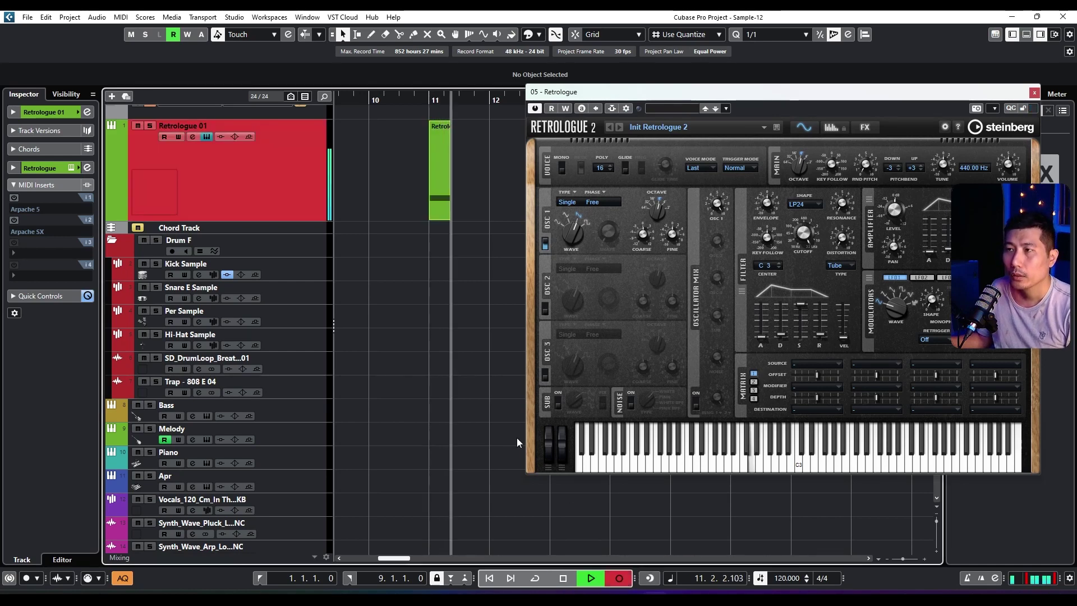
{"action": "left_click_drag", "start_coordinate": [562, 101], "coordinate": [748, 109]}
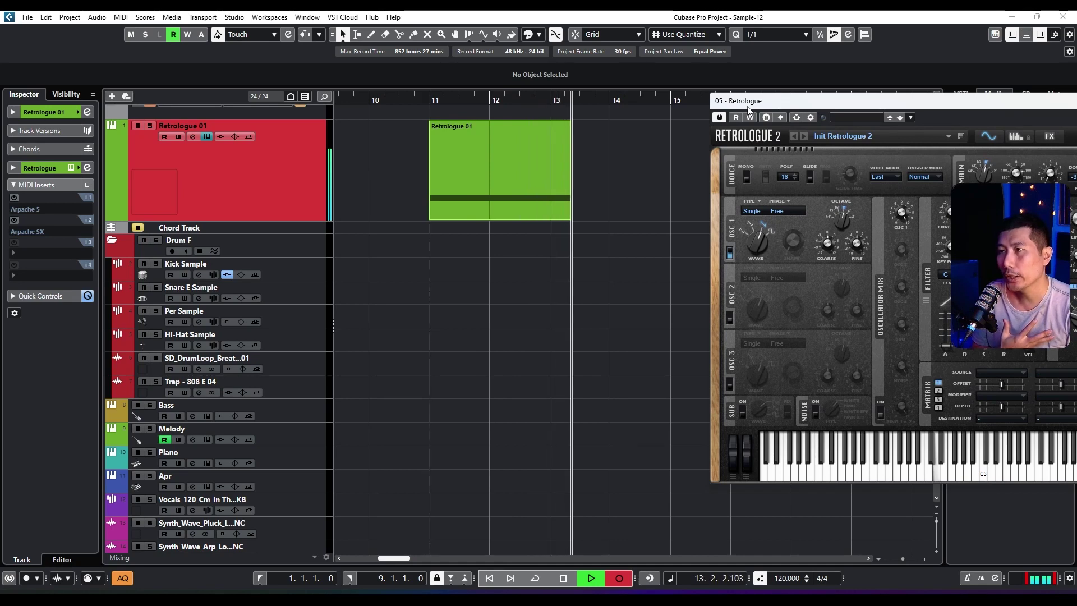
{"action": "key", "text": "space"}
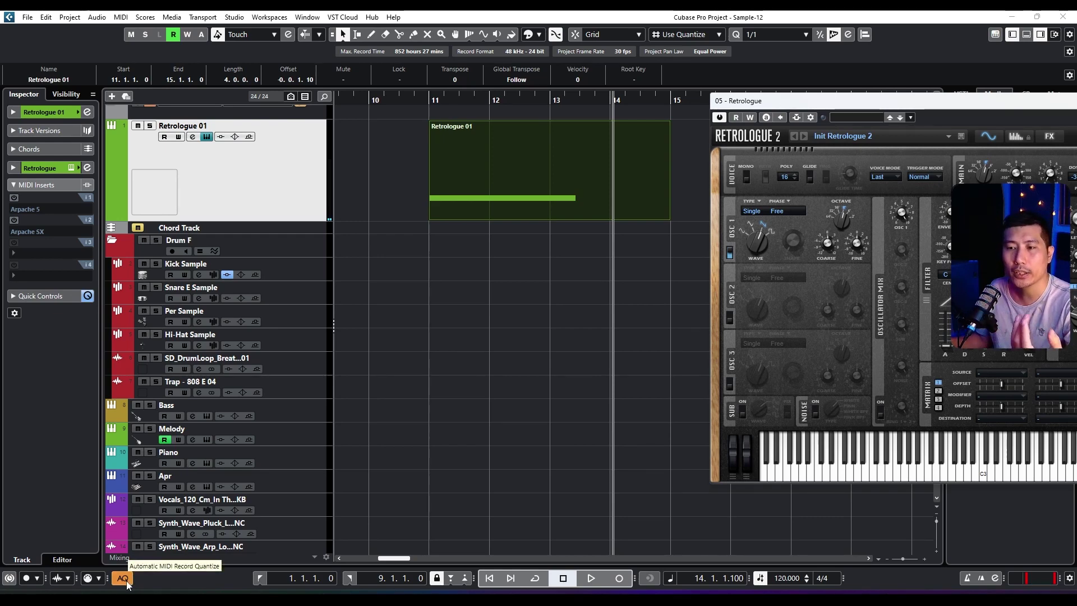
- Examine the recorded note in the lower-zone editor, close the editor and delete the clip at bar 11
{"action": "double_click", "coordinate": [460, 197]}
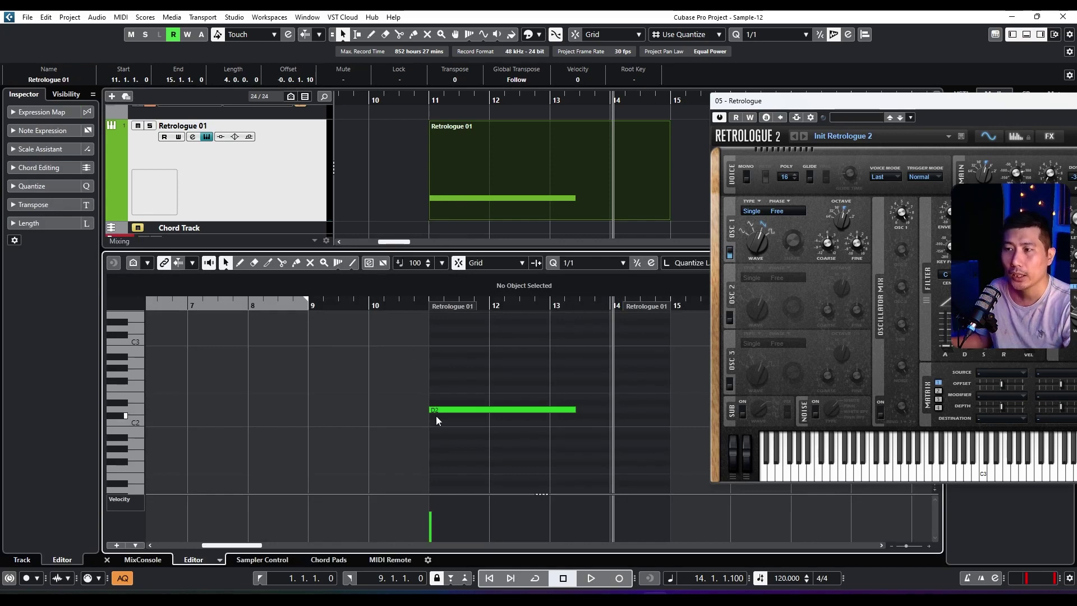
{"action": "left_click", "coordinate": [450, 409]}
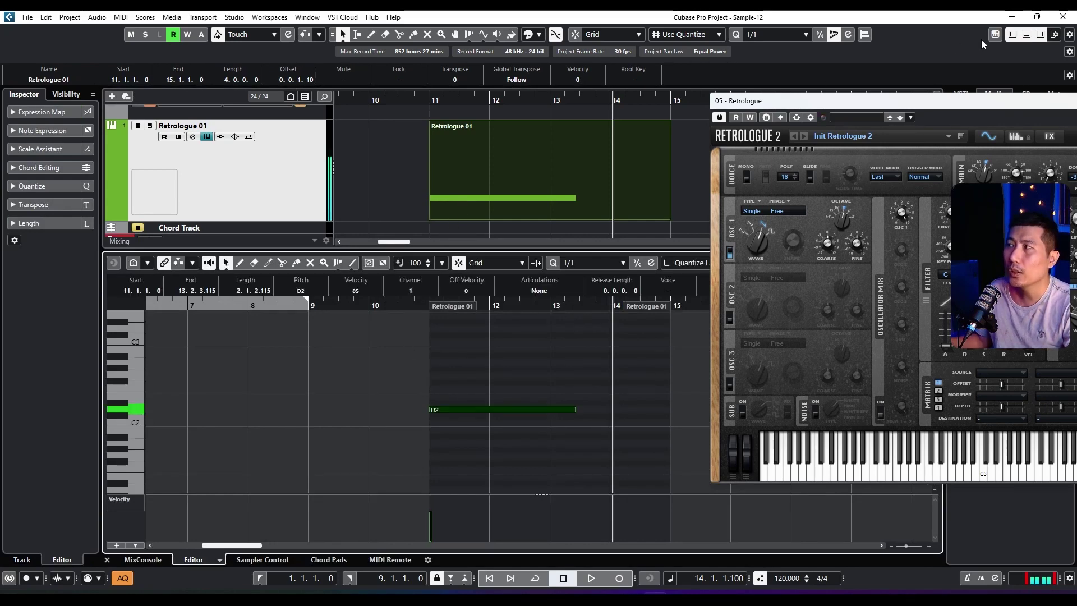
{"action": "left_click", "coordinate": [1026, 34]}
{"action": "key", "text": "Delete"}
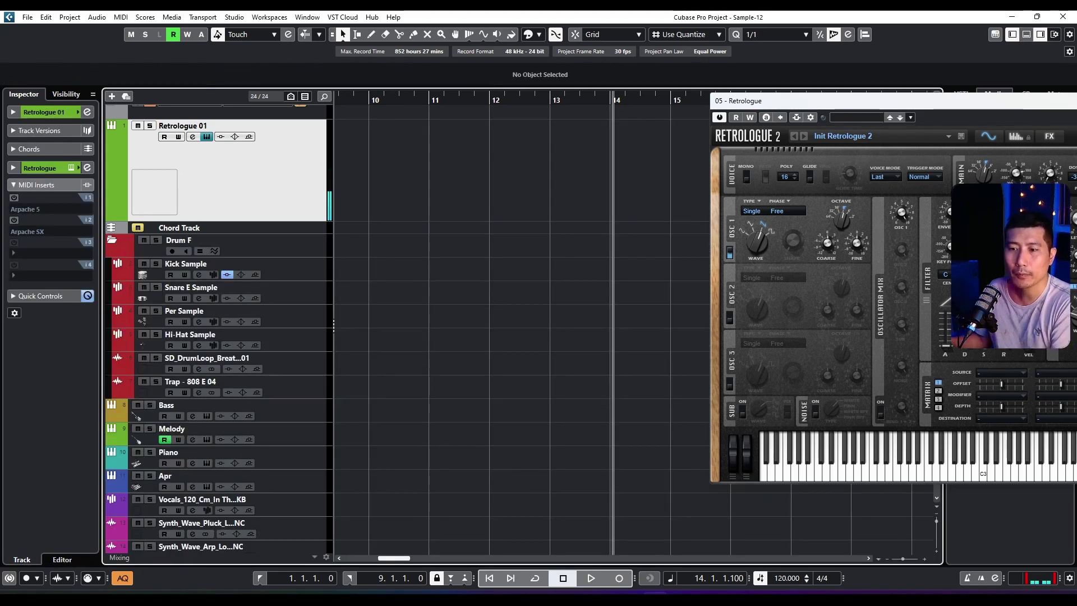
- With automatic record quantize off, activate Arpache 5 and its record option, and record an arpeggio on Retrologue 01 from bar 11
{"action": "left_click", "coordinate": [429, 105]}
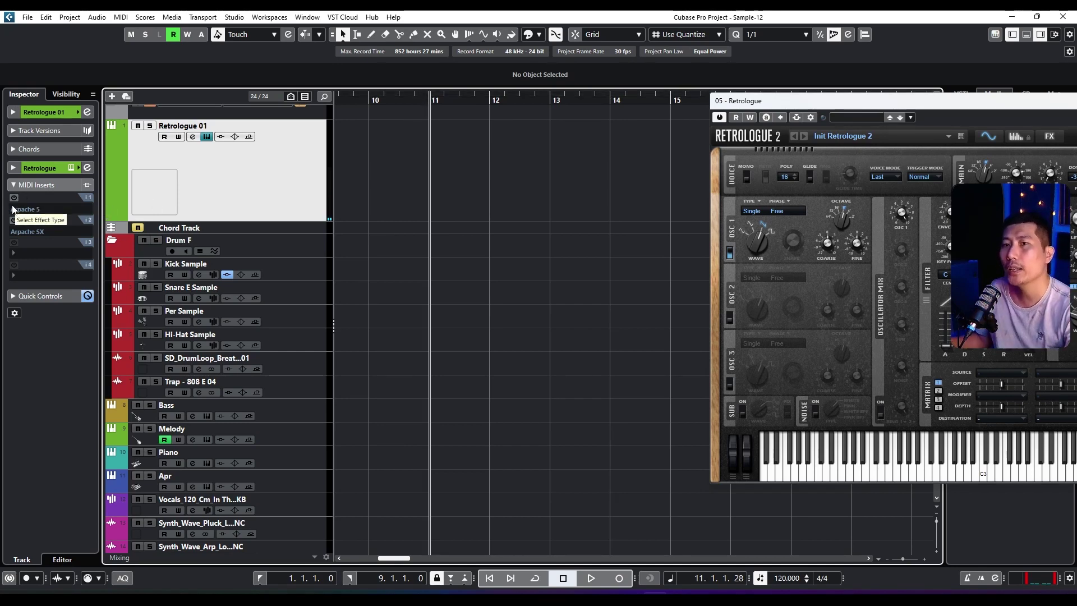
{"action": "left_click", "coordinate": [14, 198]}
{"action": "left_click", "coordinate": [72, 198]}
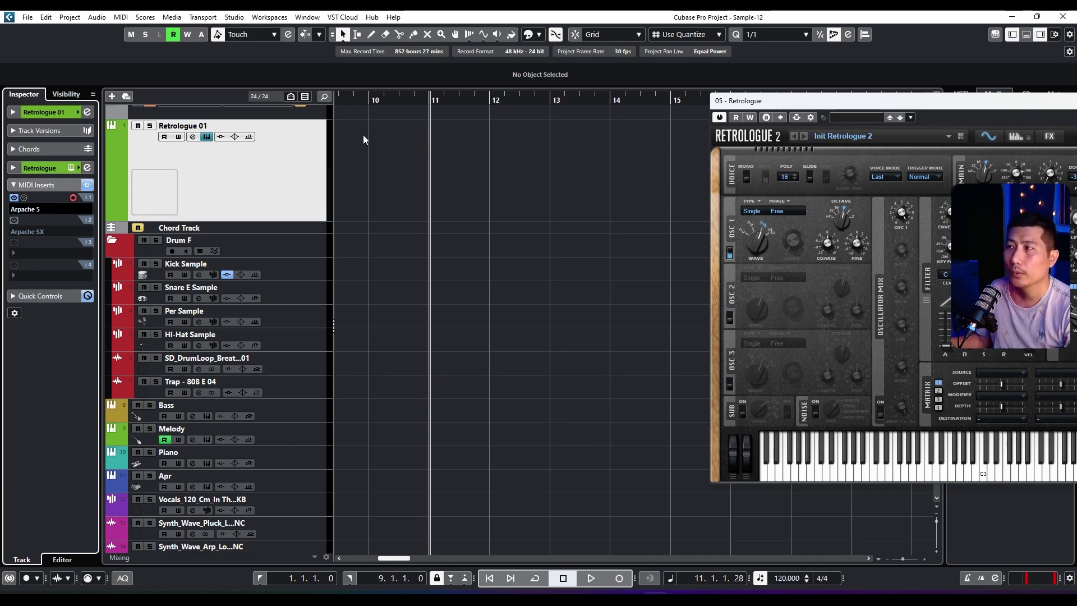
{"action": "left_click", "coordinate": [622, 580]}
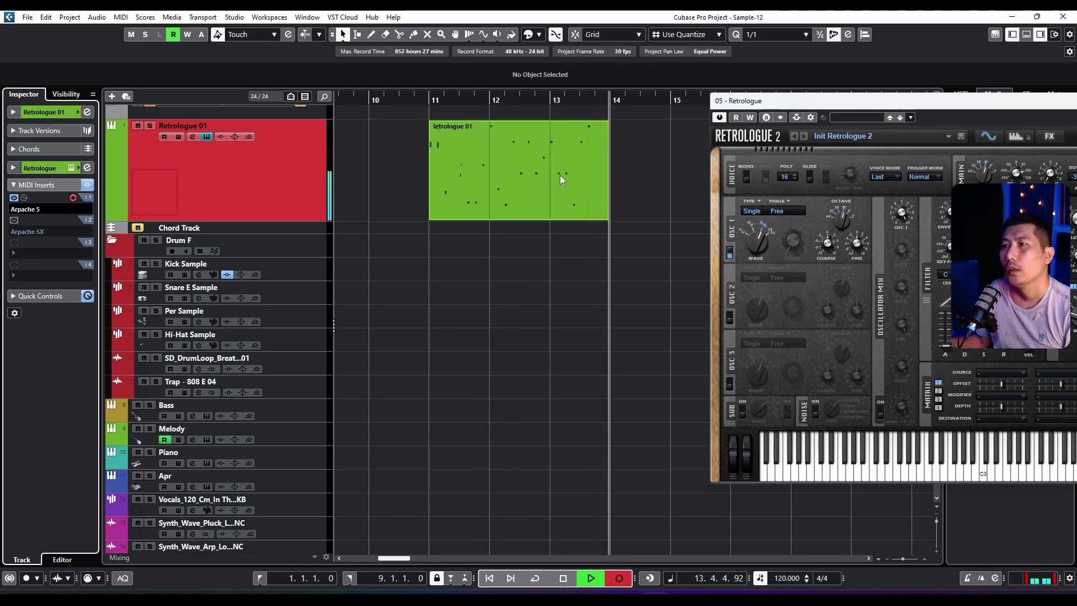
{"action": "key", "text": "space"}
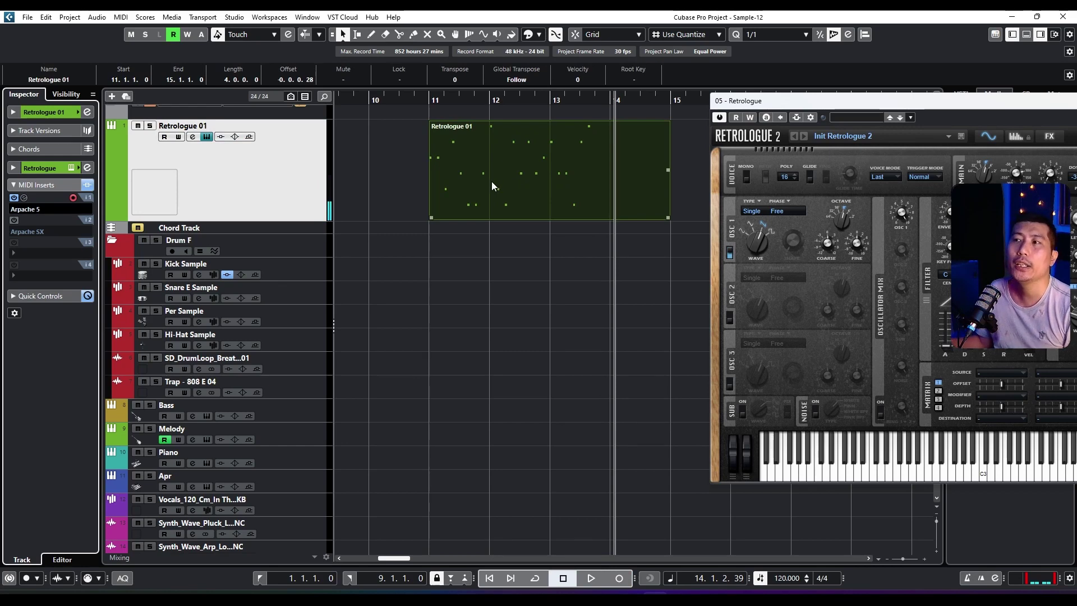
- Examine the individual arpeggio notes of the recorded clip in the lower-zone editor, and close the editor
{"action": "double_click", "coordinate": [492, 180]}
{"action": "left_click_drag", "start_coordinate": [458, 376], "coordinate": [324, 409]}
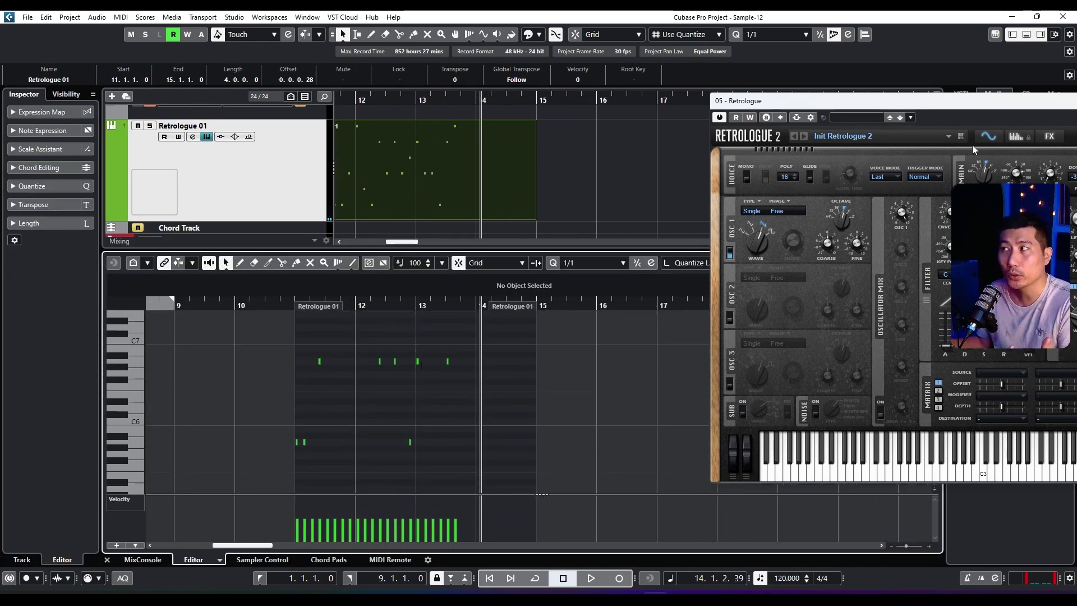
{"action": "left_click", "coordinate": [1027, 35]}
- Set Arpache 5 to Normal play order with a 1/16 step size, and place the playhead in bar 15
{"action": "left_click", "coordinate": [24, 198]}
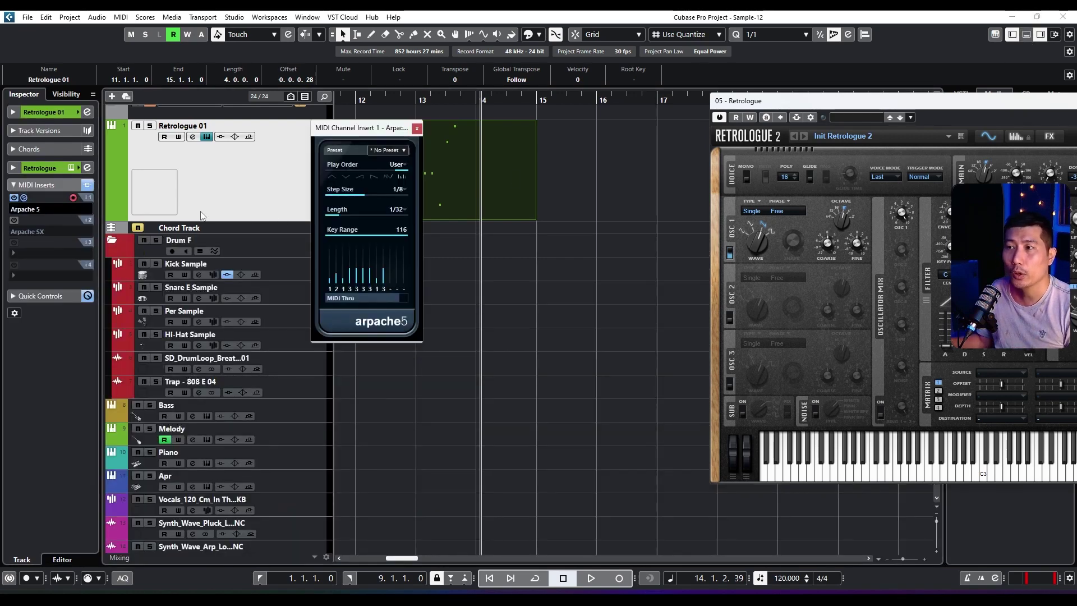
{"action": "left_click", "coordinate": [332, 177]}
{"action": "left_click", "coordinate": [570, 96]}
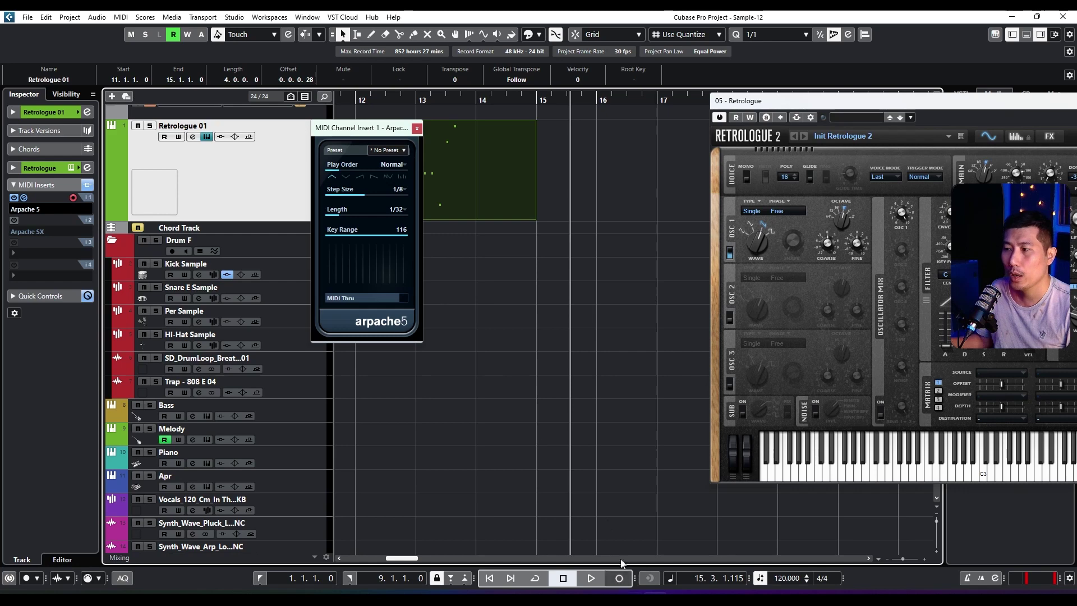
{"action": "left_click", "coordinate": [399, 190]}
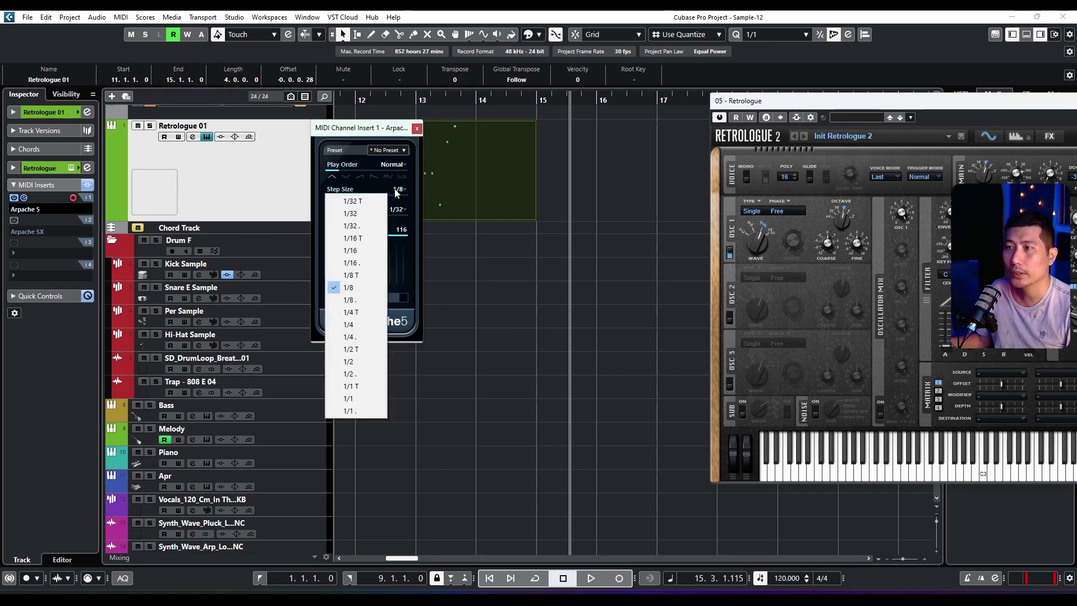
{"action": "left_click", "coordinate": [348, 251]}
- Record a second arpeggio on Retrologue 01 from bar 15 to bar 21, and close the Arpache 5 window
{"action": "left_click", "coordinate": [620, 578]}
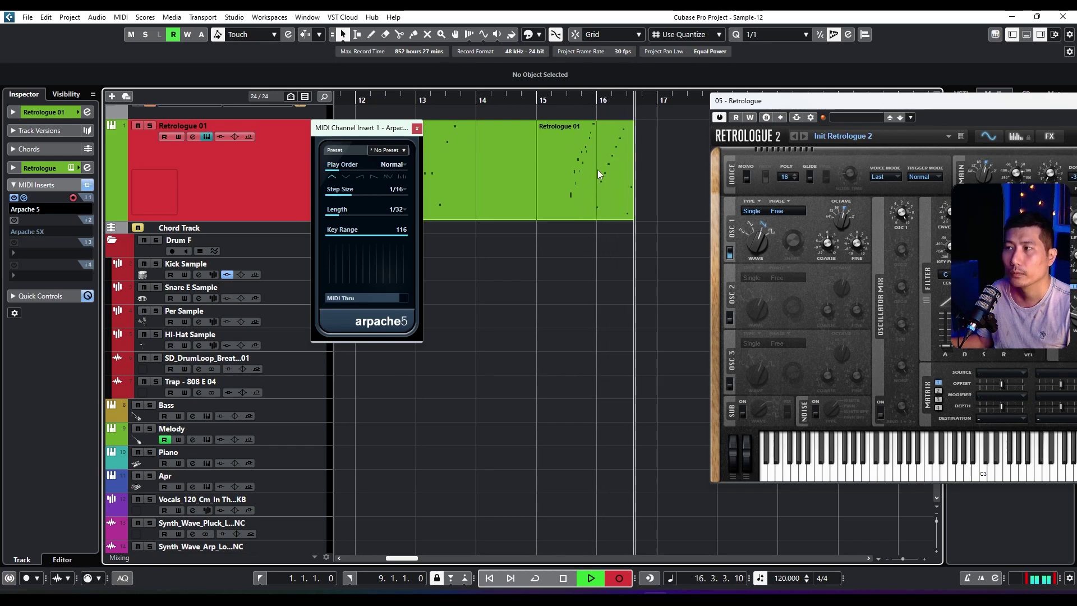
{"action": "left_click_drag", "start_coordinate": [620, 184], "coordinate": [501, 200]}
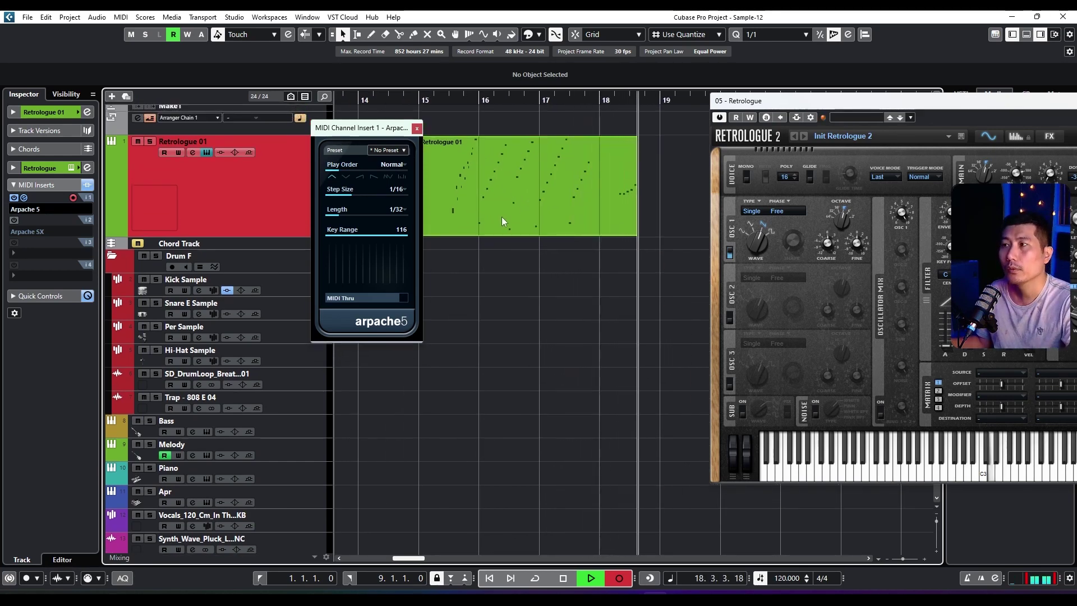
{"action": "left_click_drag", "start_coordinate": [636, 239], "coordinate": [499, 245]}
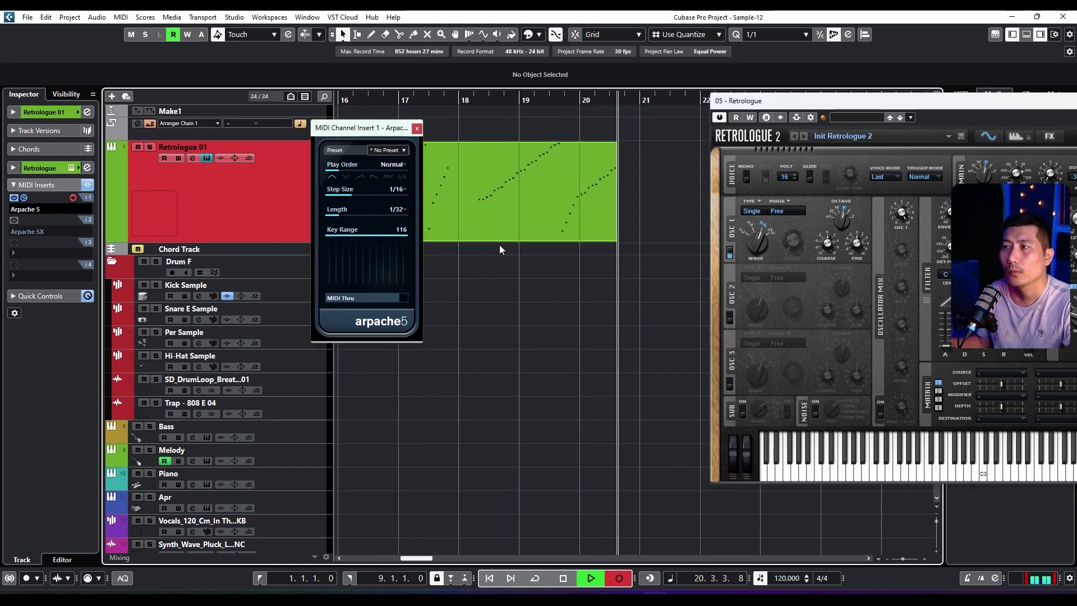
{"action": "key", "text": "space"}
{"action": "left_click", "coordinate": [417, 129]}
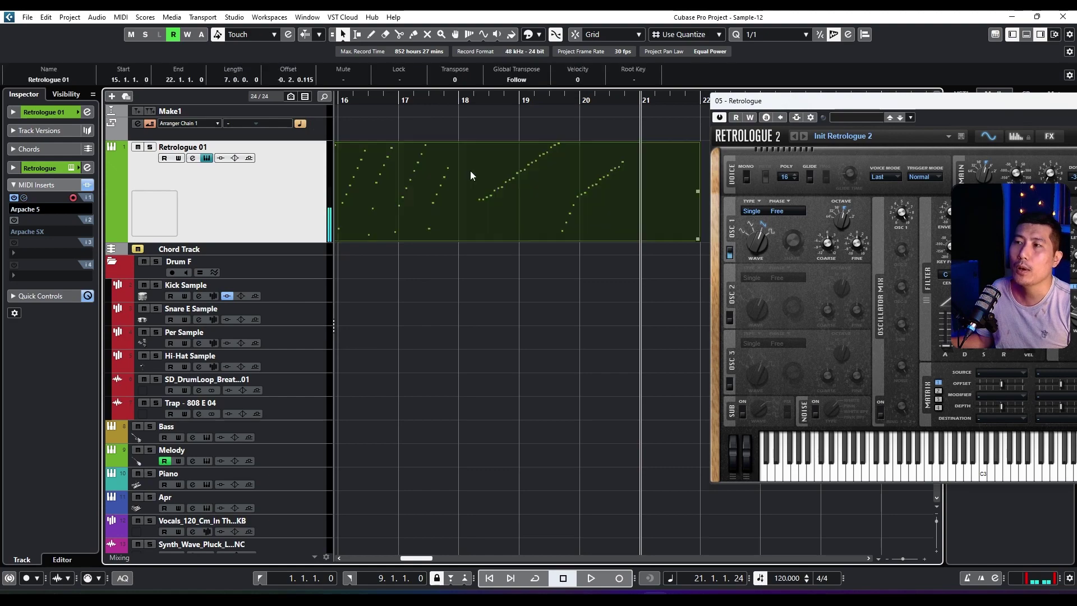
- Inspect the second arpeggio's notes with the Retrologue window closed, and delete the clip that starts at bar 15
{"action": "double_click", "coordinate": [470, 171]}
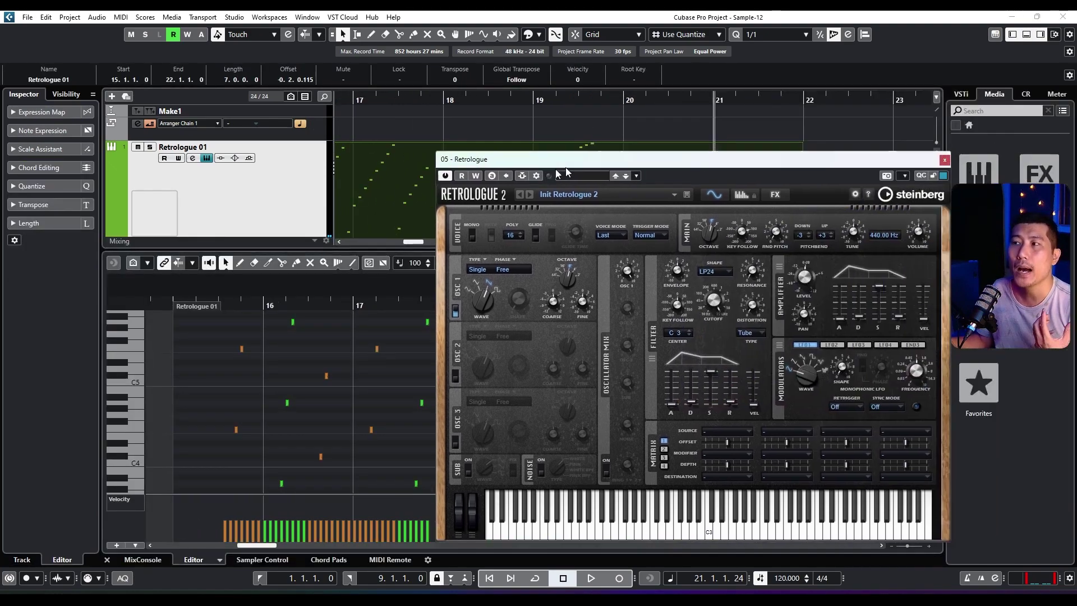
{"action": "left_click_drag", "start_coordinate": [947, 168], "coordinate": [904, 176]}
{"action": "left_click", "coordinate": [900, 168]}
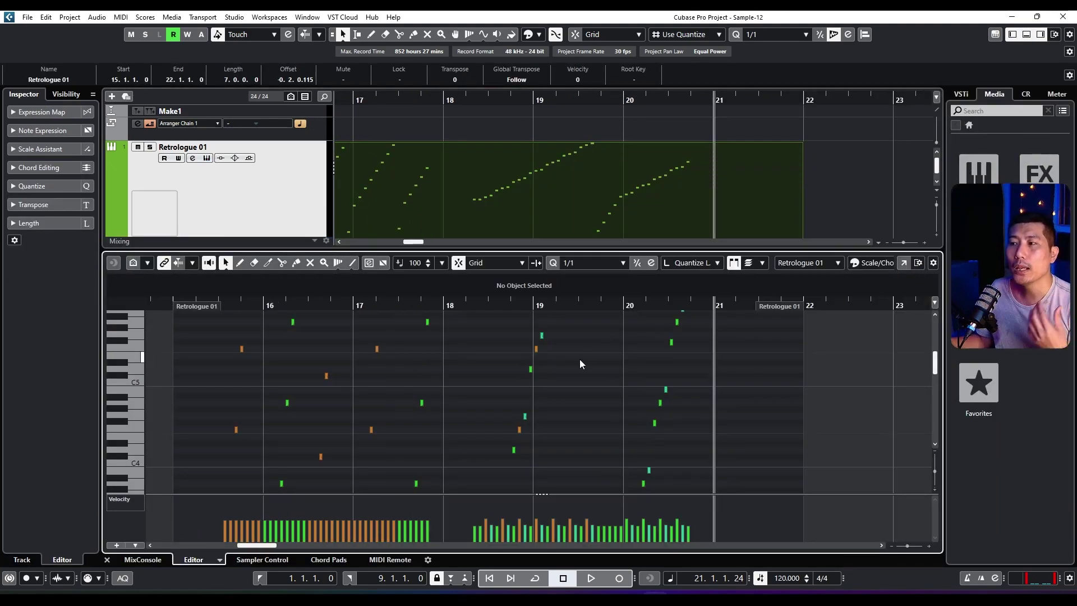
{"action": "left_click", "coordinate": [1026, 35]}
{"action": "left_click_drag", "start_coordinate": [401, 228], "coordinate": [579, 216]}
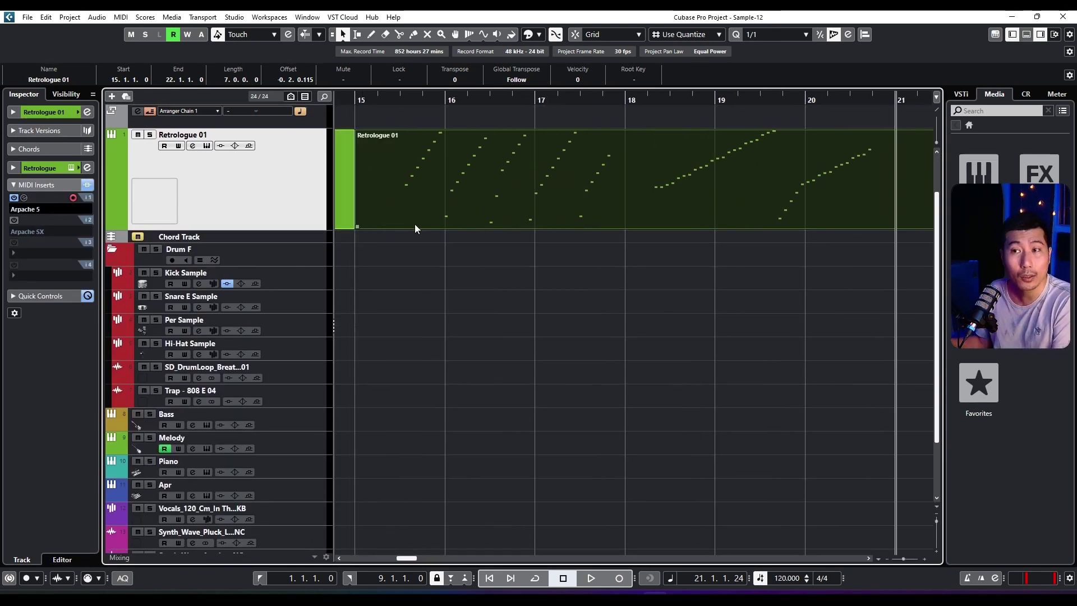
{"action": "key", "text": "Delete"}
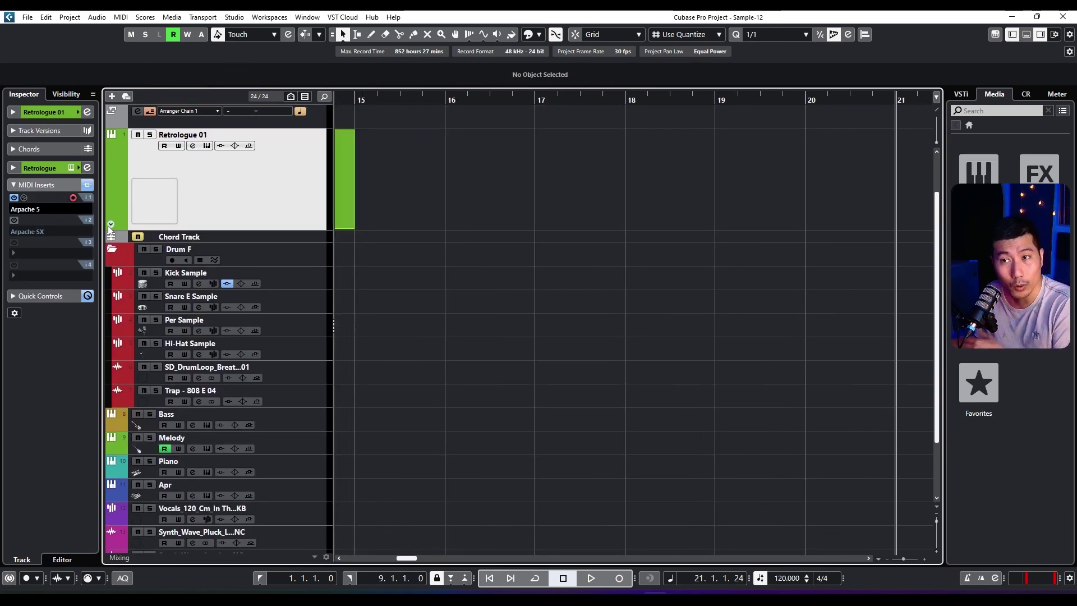
- Remove Arpache SX from the second MIDI insert and replace Arpache 5 with Auto LFO in the first
{"action": "left_click", "coordinate": [15, 198]}
{"action": "left_click", "coordinate": [48, 233]}
{"action": "left_click", "coordinate": [46, 244]}
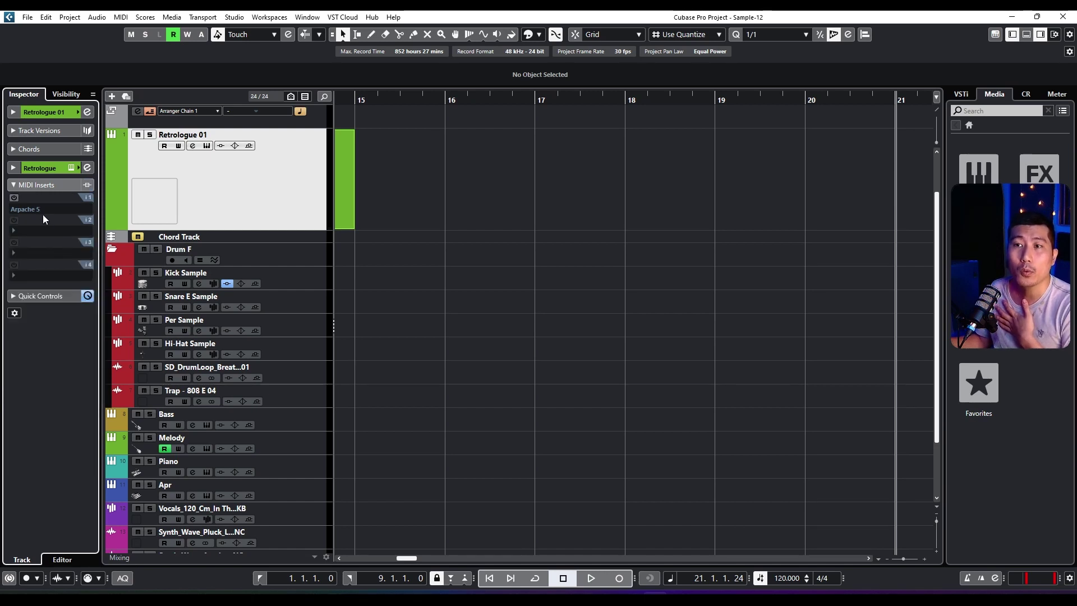
{"action": "left_click", "coordinate": [31, 210]}
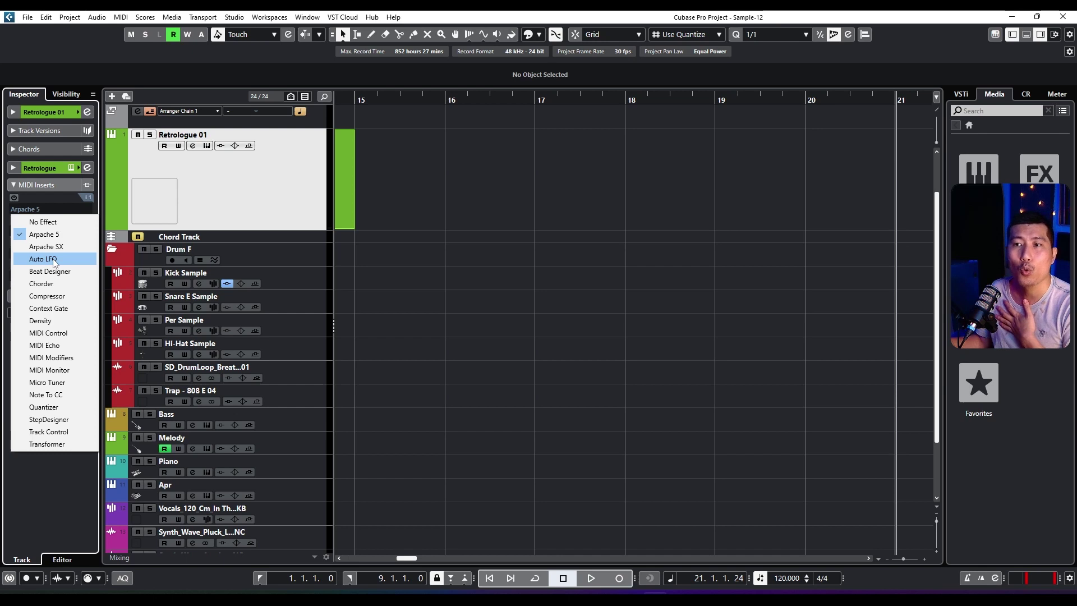
{"action": "left_click", "coordinate": [43, 258]}
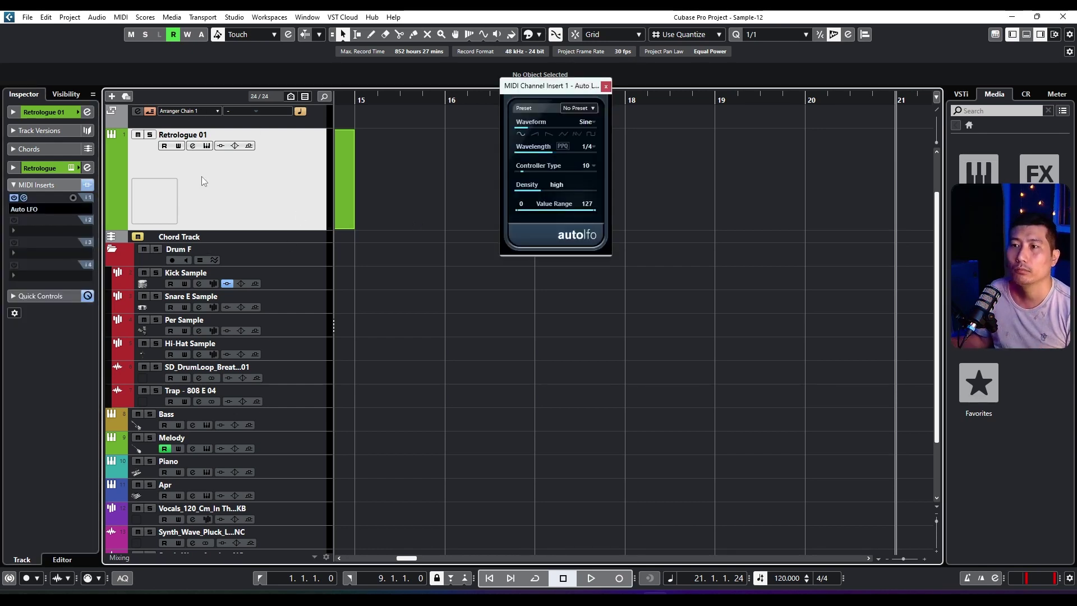
- Open the Retrologue instrument, deactivate the Auto LFO insert and set the synth's main volume to 1.3 dB
{"action": "left_click", "coordinate": [91, 167]}
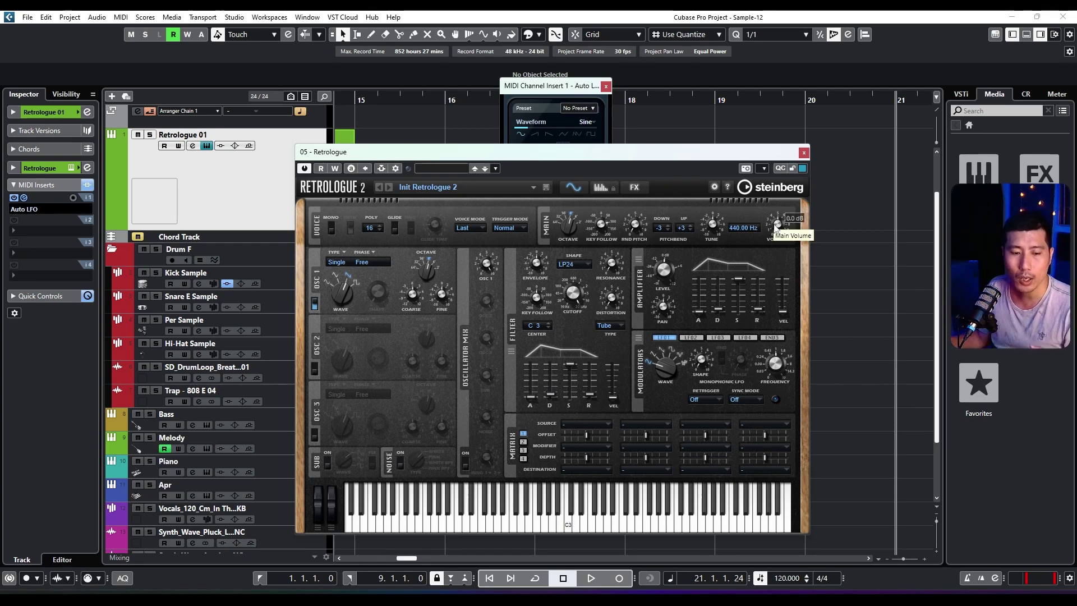
{"action": "left_click", "coordinate": [14, 198]}
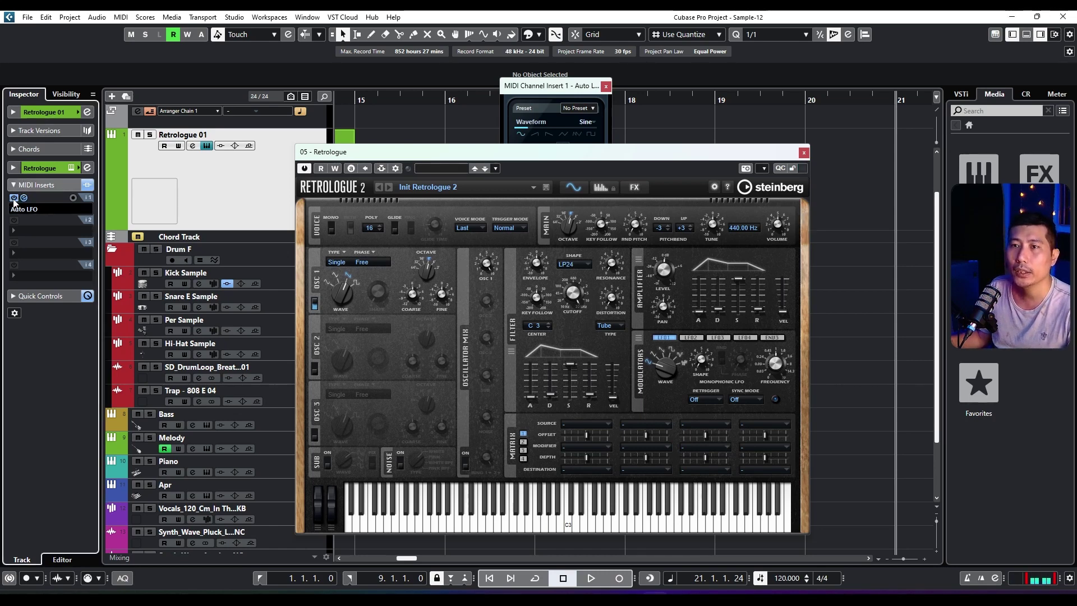
{"action": "mouse_move", "coordinate": [781, 225]}
{"action": "left_mouse_down"}
{"action": "mouse_move", "coordinate": [770, 255]}
{"action": "mouse_move", "coordinate": [802, 152]}
{"action": "mouse_move", "coordinate": [740, 286]}
{"action": "mouse_move", "coordinate": [807, 126]}
{"action": "mouse_move", "coordinate": [754, 279]}
{"action": "mouse_move", "coordinate": [799, 141]}
{"action": "mouse_move", "coordinate": [780, 221]}
{"action": "left_mouse_up"}
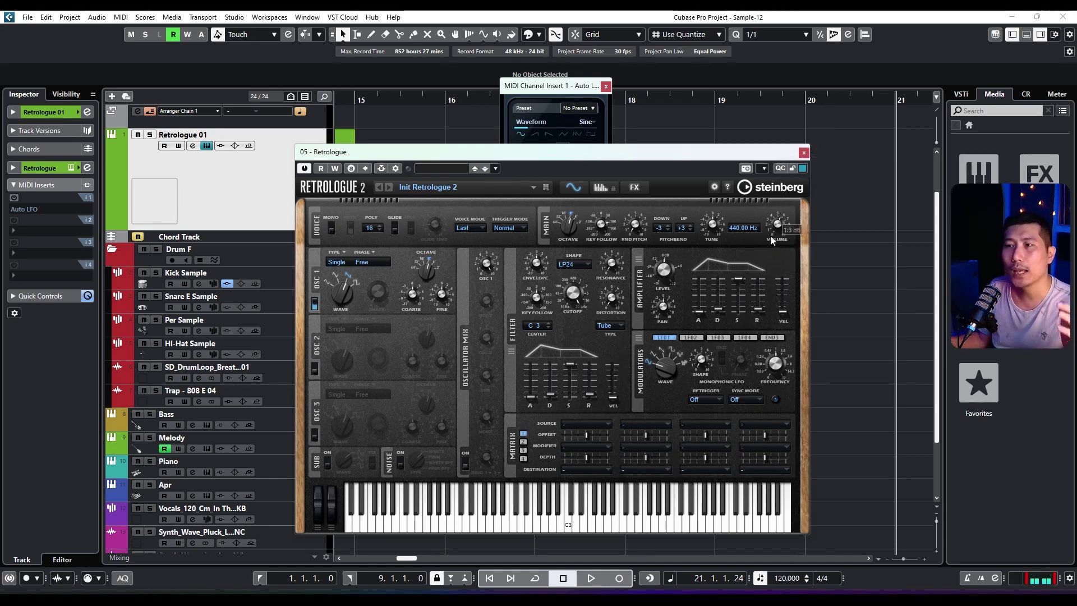
- Show the Master Volume automation track for Retrologue, and move the Retrologue and Auto LFO windows clear of the automation lane
{"action": "right_click", "coordinate": [777, 224]}
{"action": "left_click", "coordinate": [718, 203]}
{"action": "left_click_drag", "start_coordinate": [623, 150], "coordinate": [584, 129]}
{"action": "right_click", "coordinate": [732, 201]}
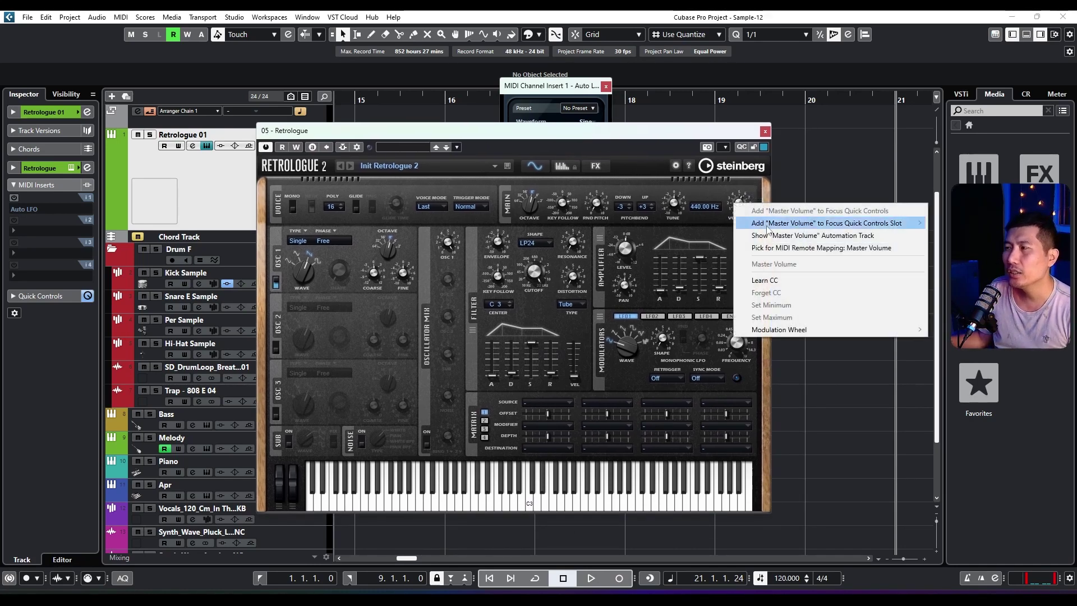
{"action": "left_click", "coordinate": [851, 236]}
{"action": "left_click_drag", "start_coordinate": [426, 130], "coordinate": [465, 335]}
{"action": "left_click_drag", "start_coordinate": [549, 87], "coordinate": [240, 98]}
- Enable automation reading on the Master Volume track and draw a sine-shaped volume curve on it between about bars 18 and 20
{"action": "left_click", "coordinate": [371, 34]}
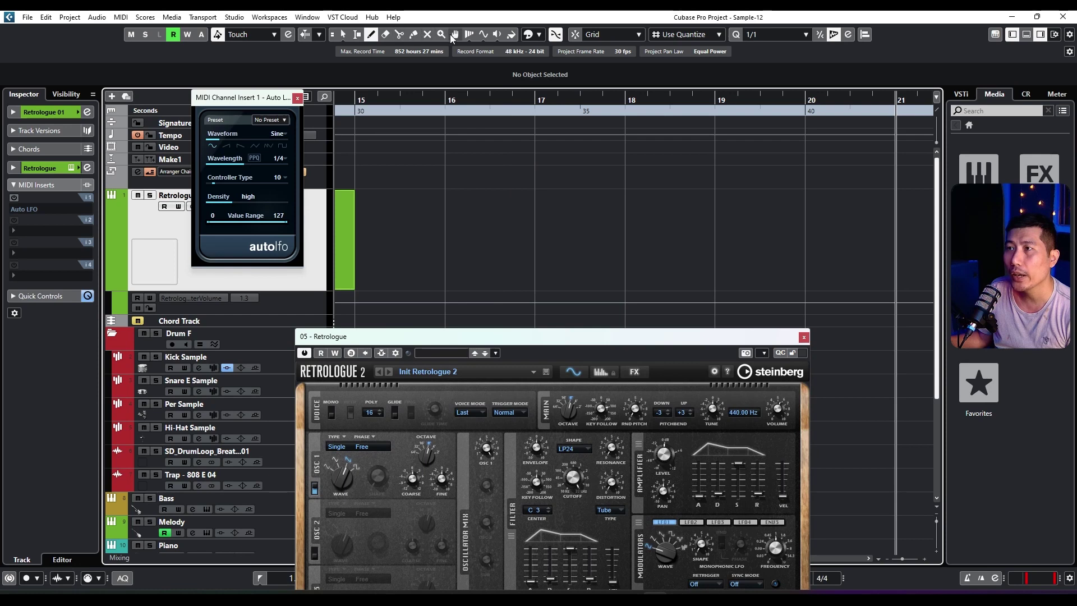
{"action": "left_click", "coordinate": [483, 34]}
{"action": "scroll", "coordinate": [541, 177], "scroll_direction": "right", "scroll_amount": 2}
{"action": "scroll", "coordinate": [542, 177], "scroll_direction": "down", "scroll_amount": 1}
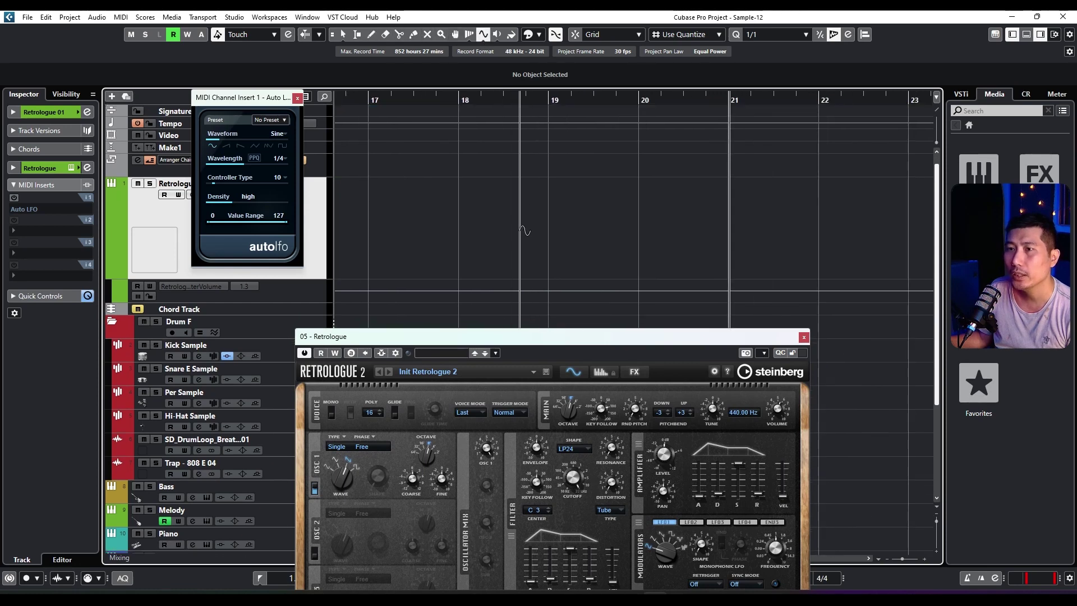
{"action": "mouse_move", "coordinate": [527, 288]}
{"action": "left_mouse_down"}
{"action": "mouse_move", "coordinate": [682, 285]}
{"action": "mouse_move", "coordinate": [688, 268]}
{"action": "mouse_move", "coordinate": [679, 303]}
{"action": "left_mouse_up"}
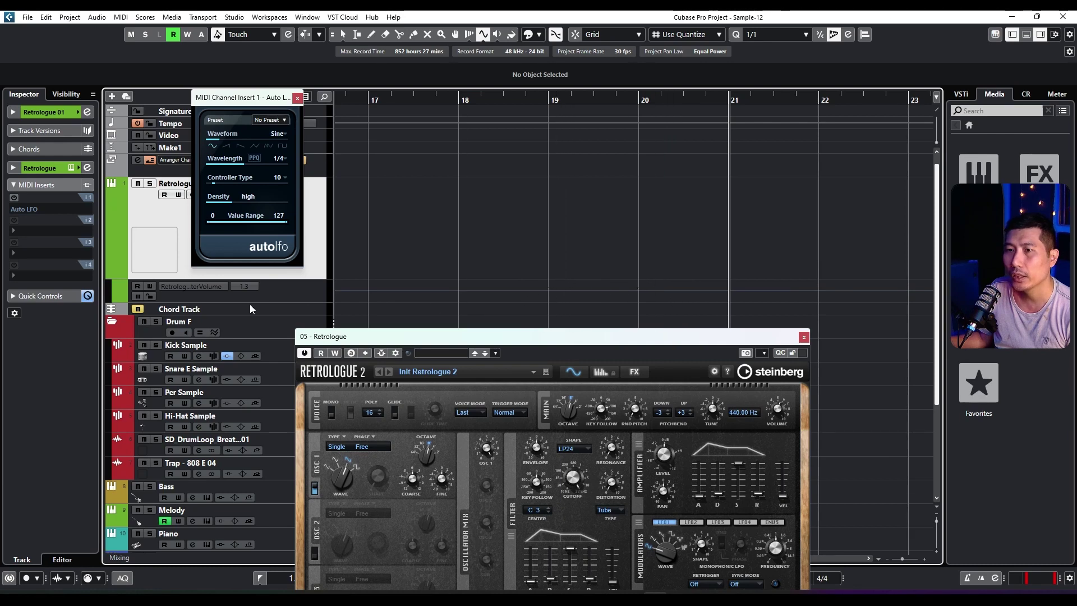
{"action": "left_click", "coordinate": [137, 286]}
{"action": "left_click", "coordinate": [255, 306]}
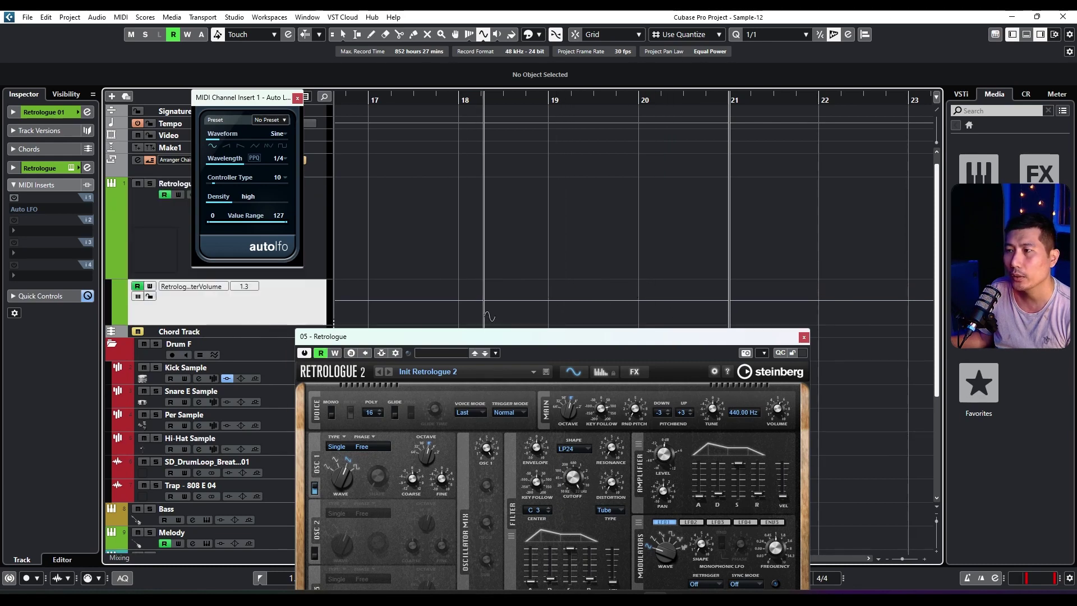
{"action": "left_click_drag", "start_coordinate": [655, 292], "coordinate": [665, 292]}
{"action": "scroll", "coordinate": [665, 292], "scroll_direction": "down", "scroll_amount": 3}
{"action": "scroll", "coordinate": [557, 224], "scroll_direction": "up", "scroll_amount": 2}
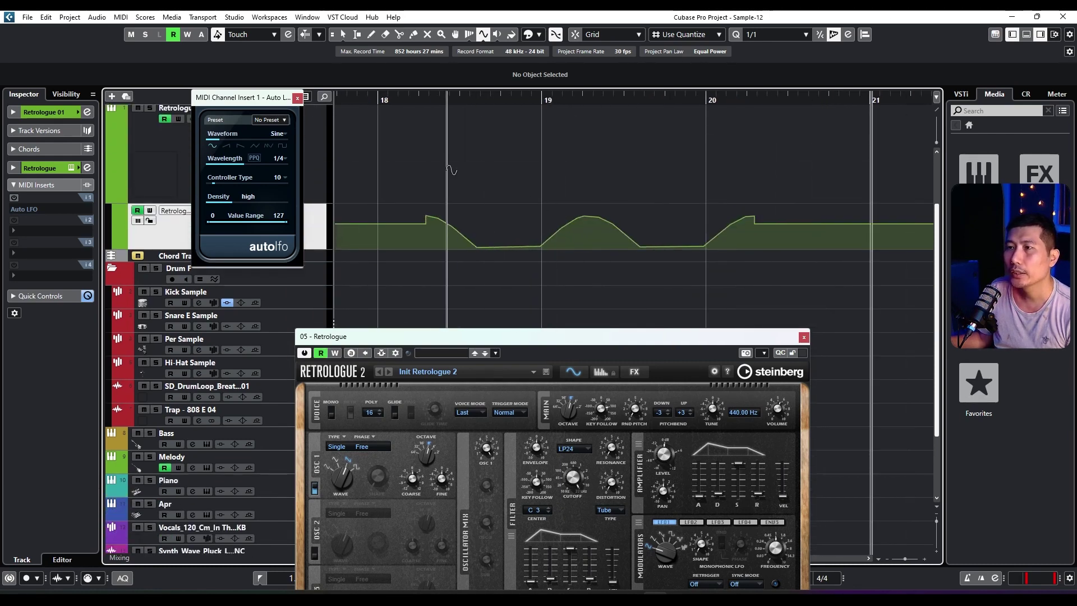
- Play back the sine-shaped volume automation from bar 18, and delete all of its drawn points
{"action": "left_click", "coordinate": [417, 102]}
{"action": "key", "text": "space"}
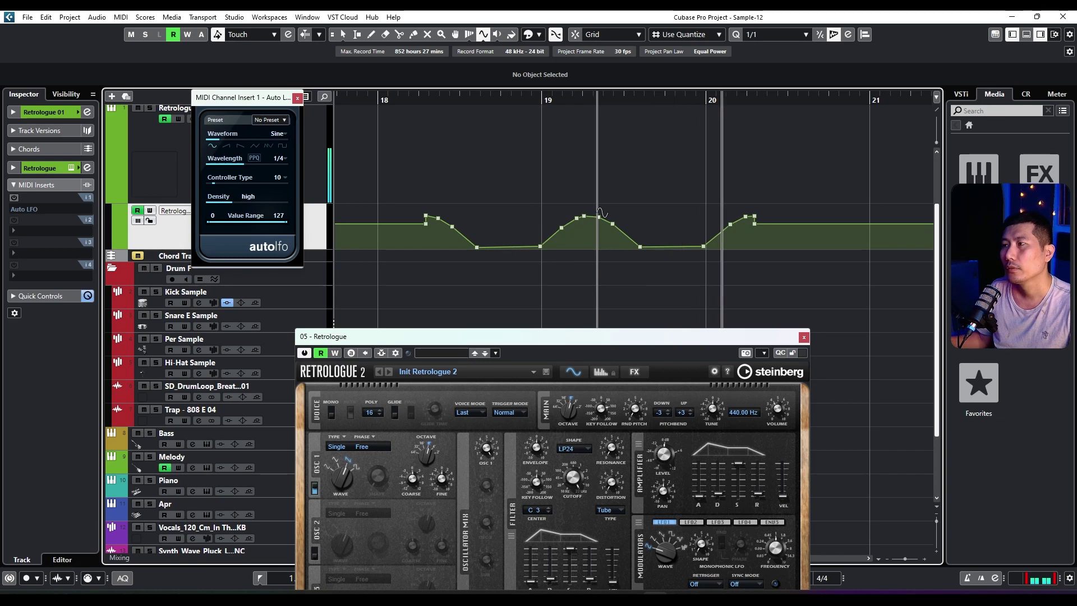
{"action": "left_click", "coordinate": [343, 34]}
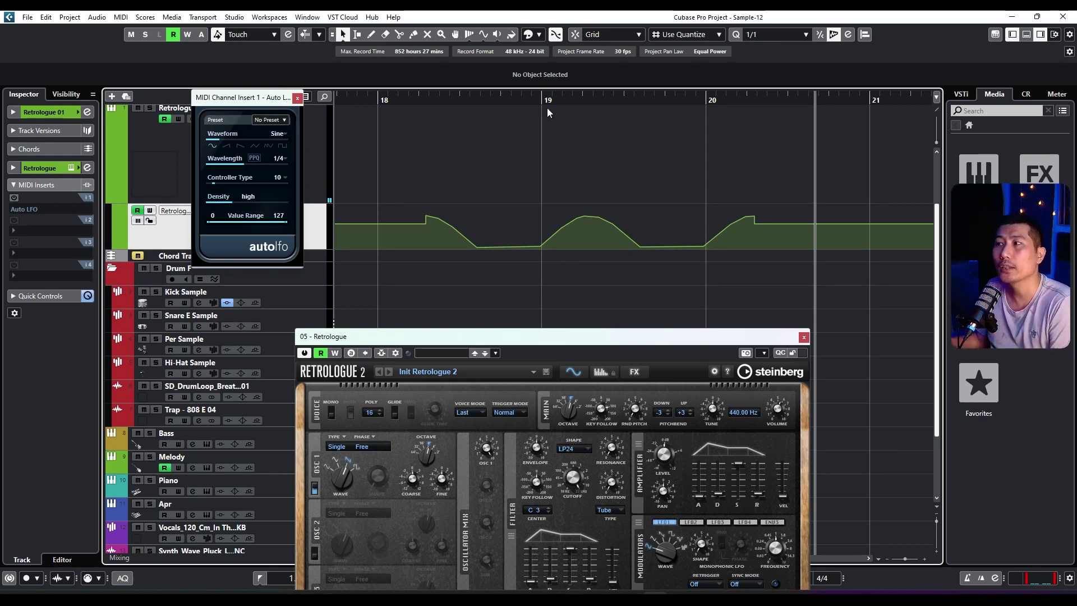
{"action": "left_click_drag", "start_coordinate": [783, 215], "coordinate": [429, 246]}
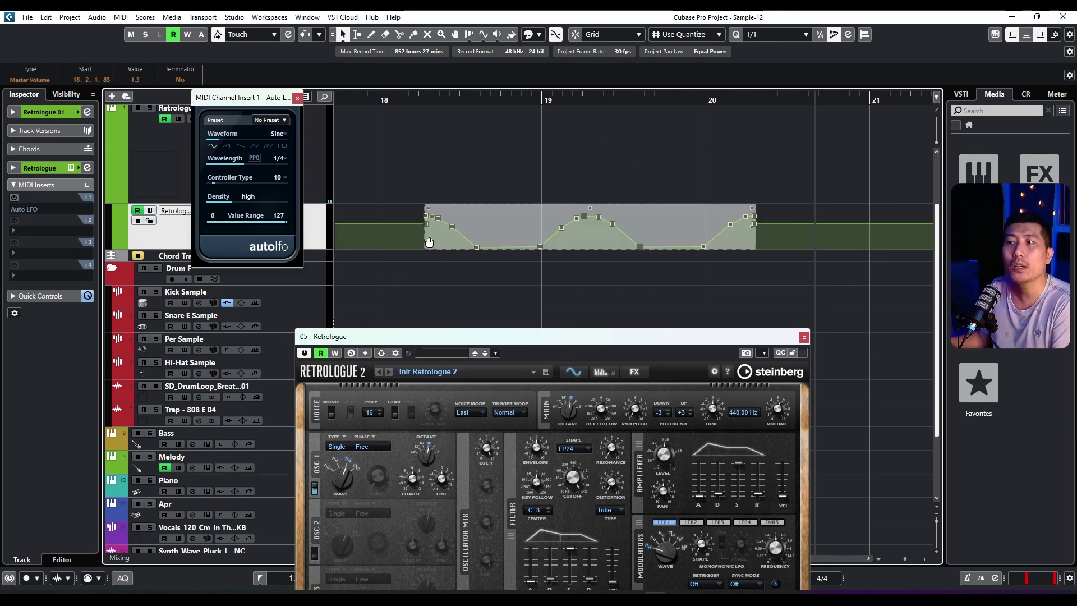
{"action": "key", "text": "Delete"}
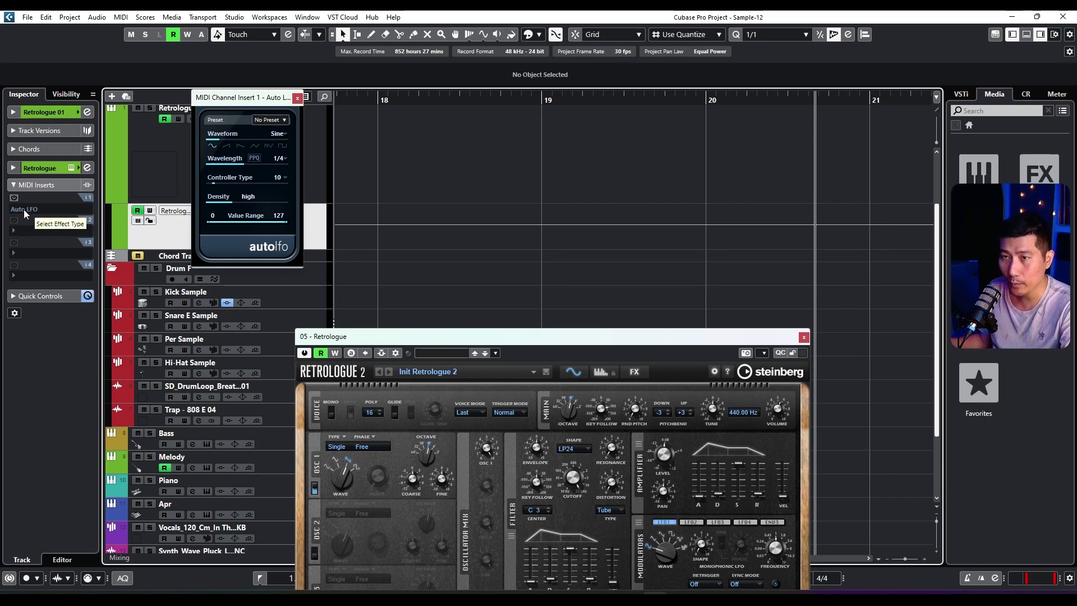
- Activate the Auto LFO insert with the Sine waveform, and set Retrologue's main volume to 0.5
{"action": "left_click", "coordinate": [24, 212]}
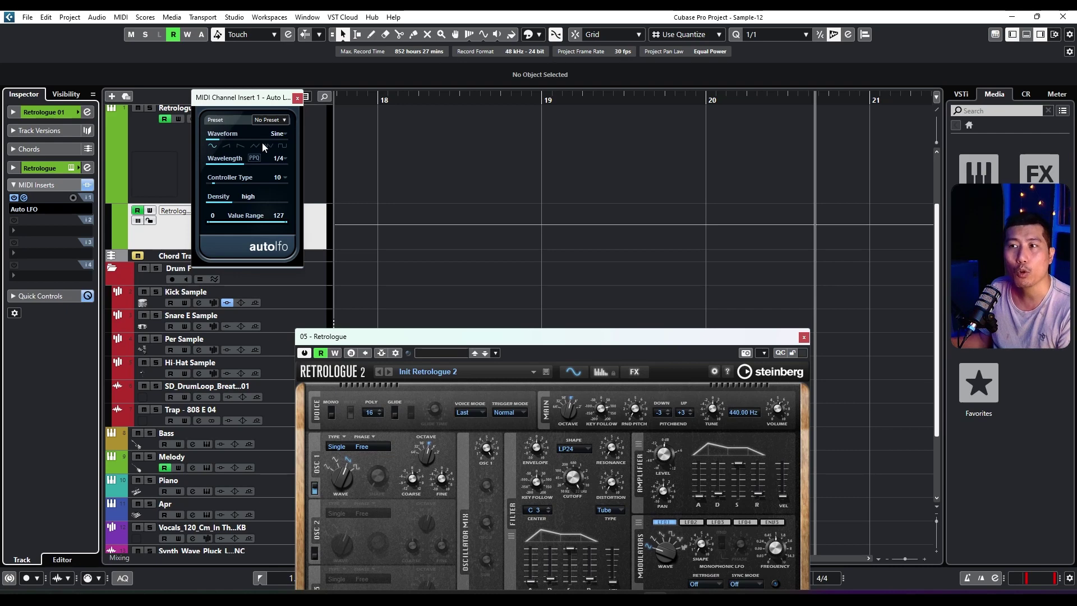
{"action": "left_click", "coordinate": [229, 150]}
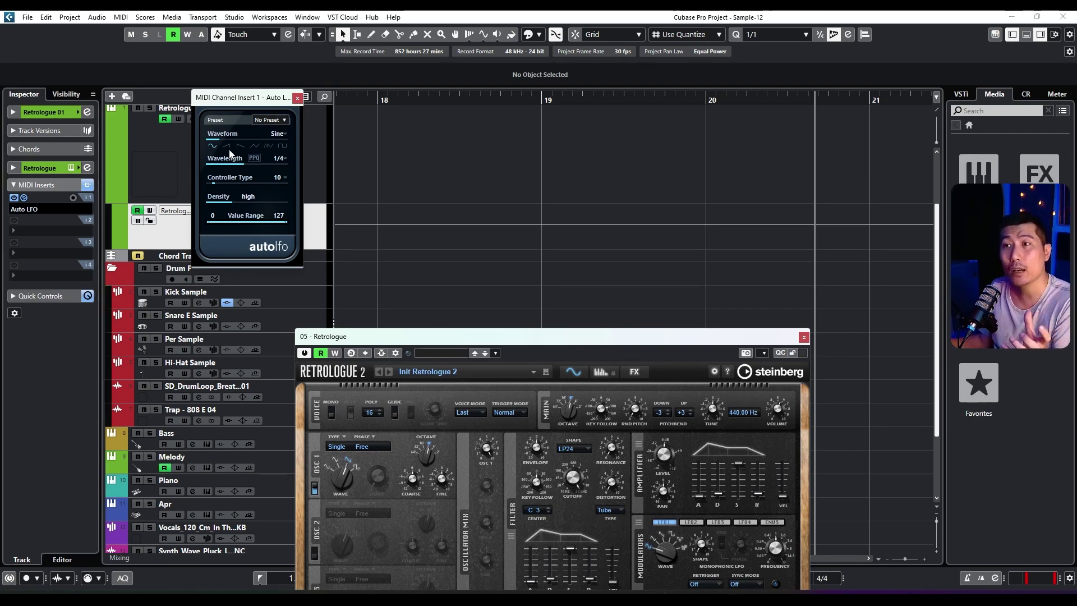
{"action": "left_click", "coordinate": [257, 145]}
{"action": "left_click", "coordinate": [212, 146]}
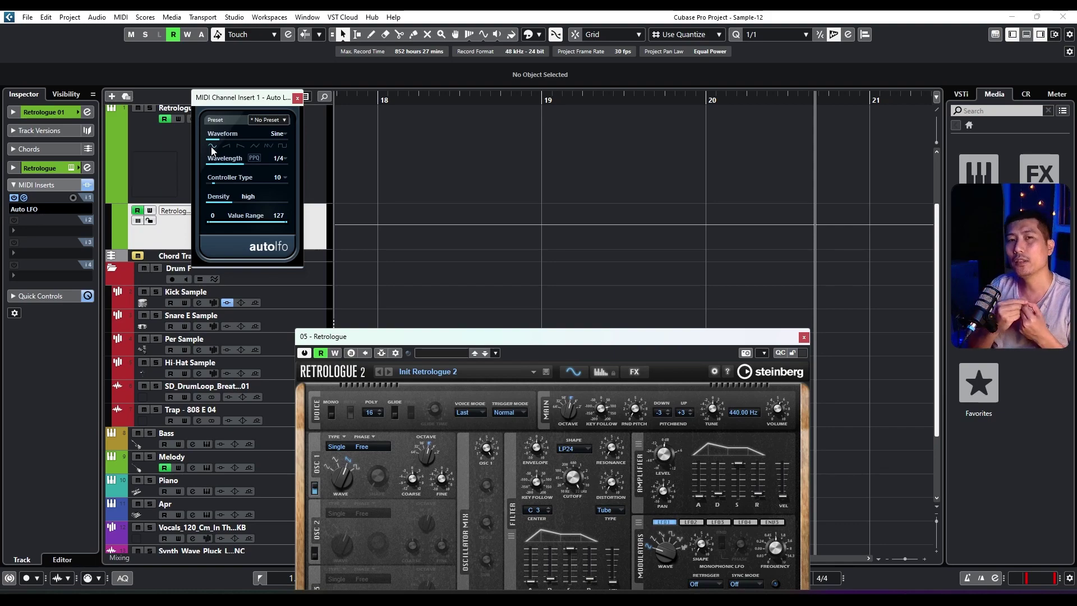
{"action": "left_click_drag", "start_coordinate": [505, 337], "coordinate": [546, 111]}
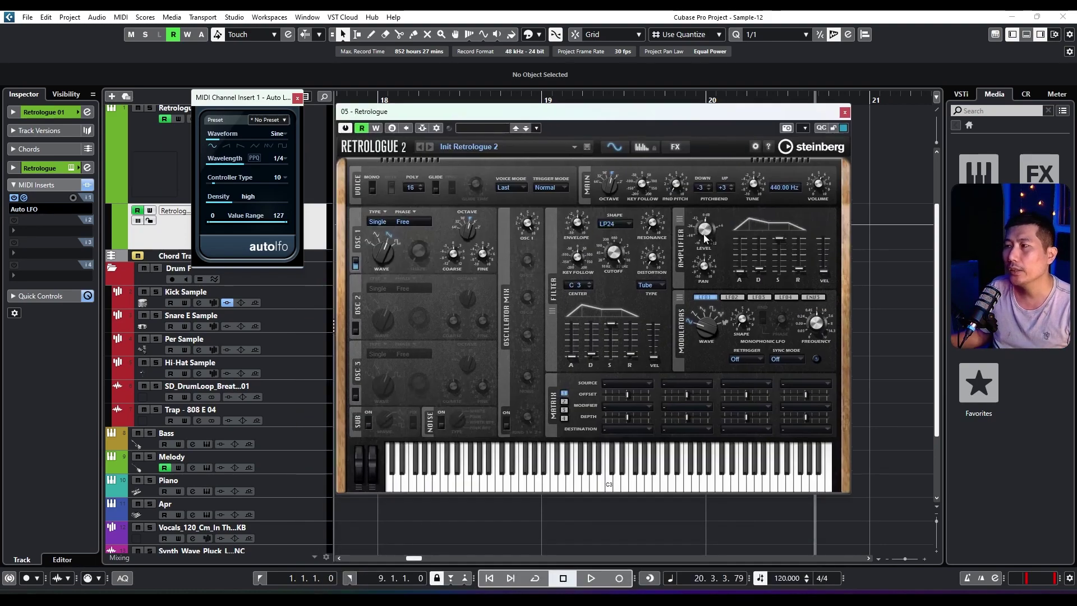
{"action": "left_click_drag", "start_coordinate": [819, 186], "coordinate": [823, 165]}
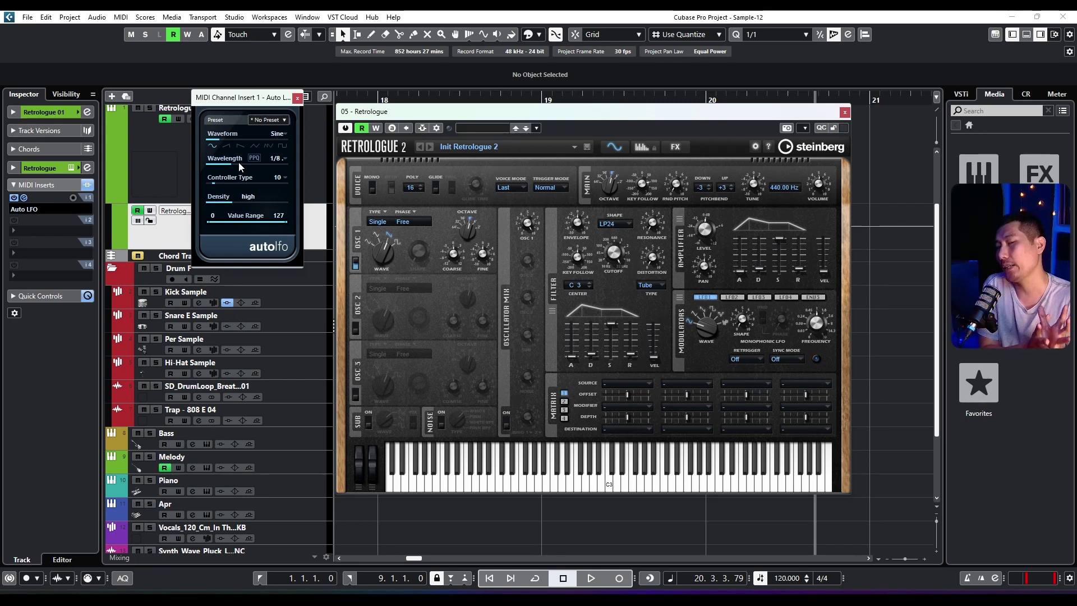
- Set Auto LFO's wavelength to dotted 1/8 and its controller type to 10 (Pan)
{"action": "left_click", "coordinate": [282, 177]}
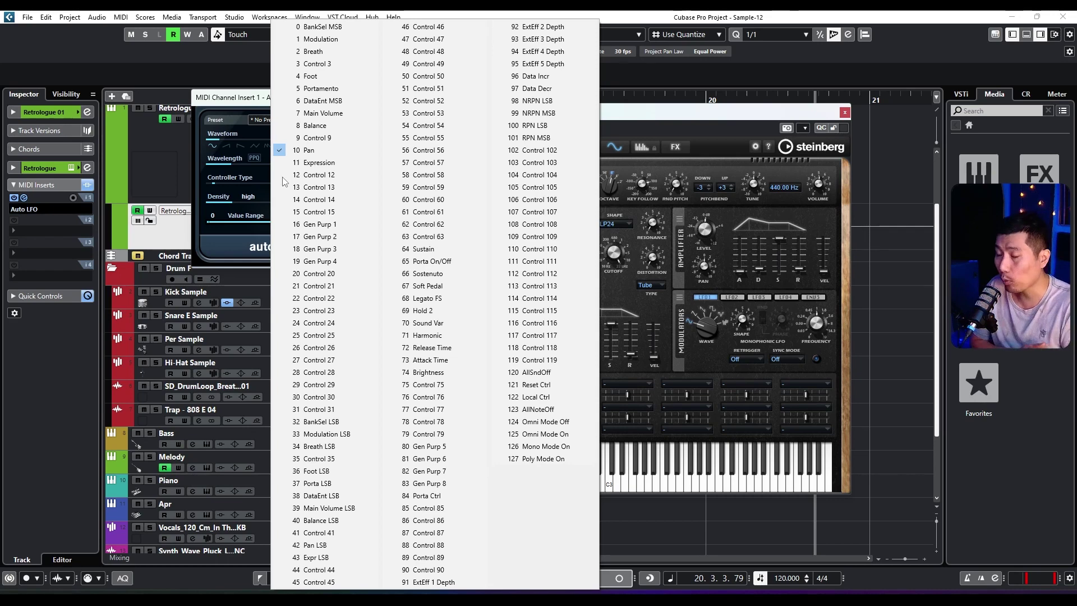
{"action": "left_click_drag", "start_coordinate": [652, 117], "coordinate": [672, 102]}
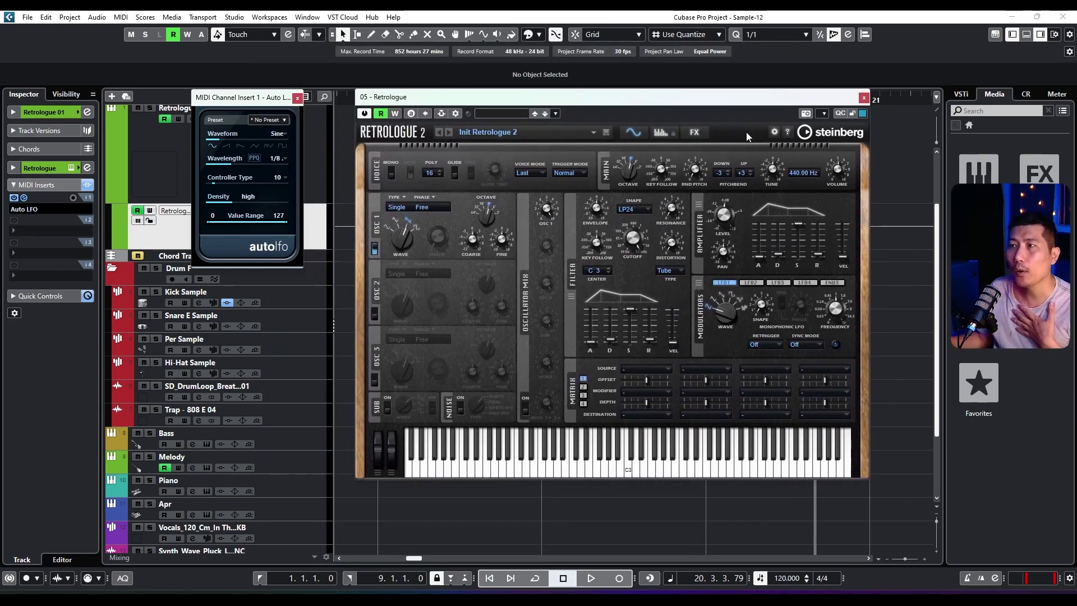
{"action": "left_click", "coordinate": [269, 177]}
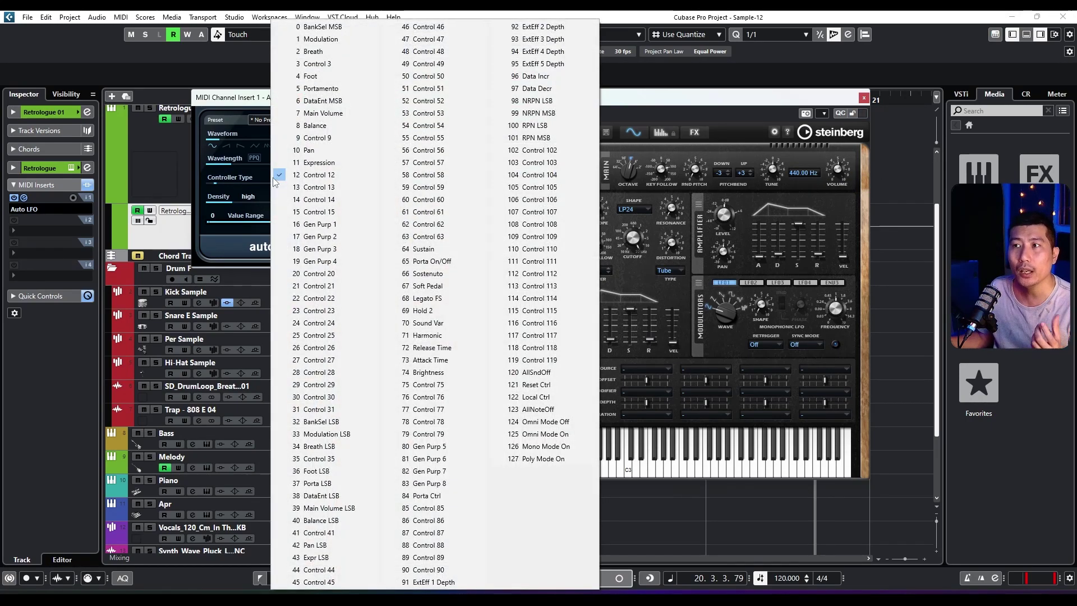
{"action": "left_click", "coordinate": [307, 150]}
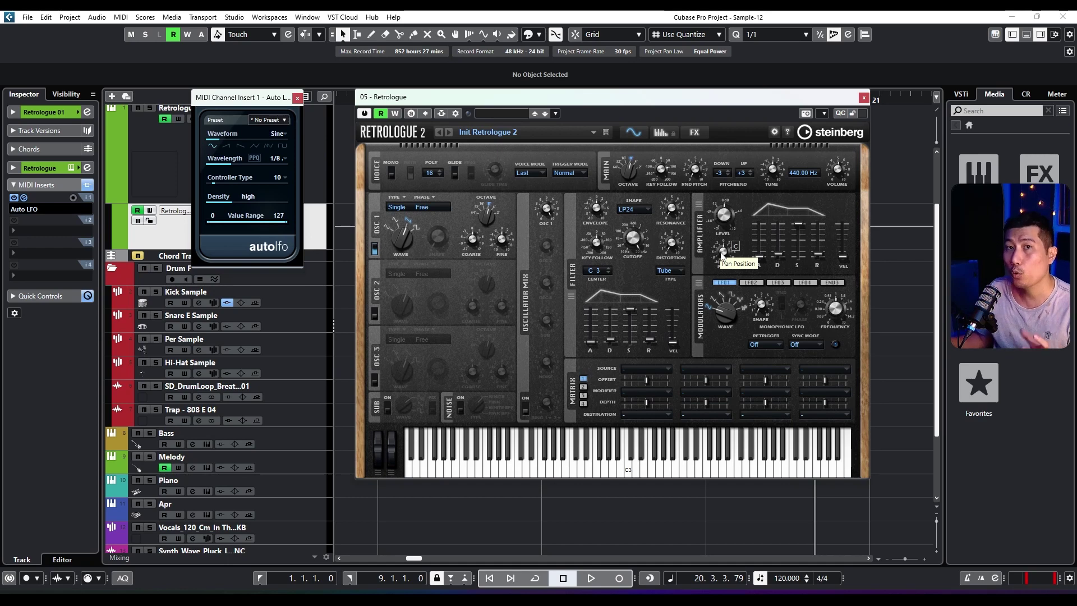
- Move the Retrologue and Auto LFO windows clear of the track list, and select the Retrologue 01 track
{"action": "left_click_drag", "start_coordinate": [414, 105], "coordinate": [611, 182]}
{"action": "left_click_drag", "start_coordinate": [234, 99], "coordinate": [486, 87]}
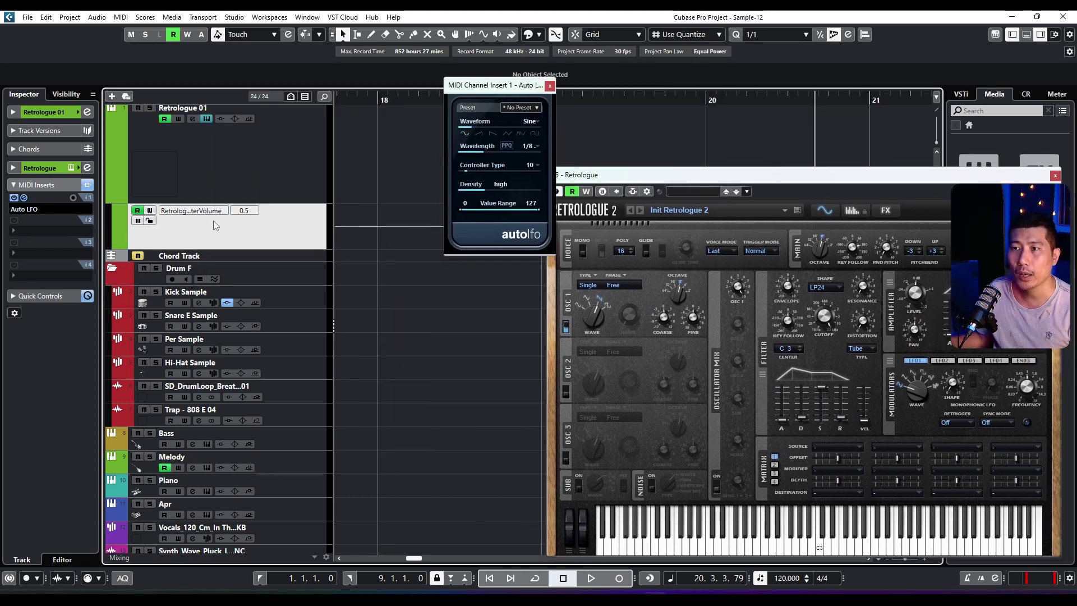
{"action": "left_click", "coordinate": [144, 195]}
{"action": "left_click_drag", "start_coordinate": [495, 88], "coordinate": [608, 121]}
{"action": "scroll", "coordinate": [449, 142], "scroll_direction": "down", "scroll_amount": 5}
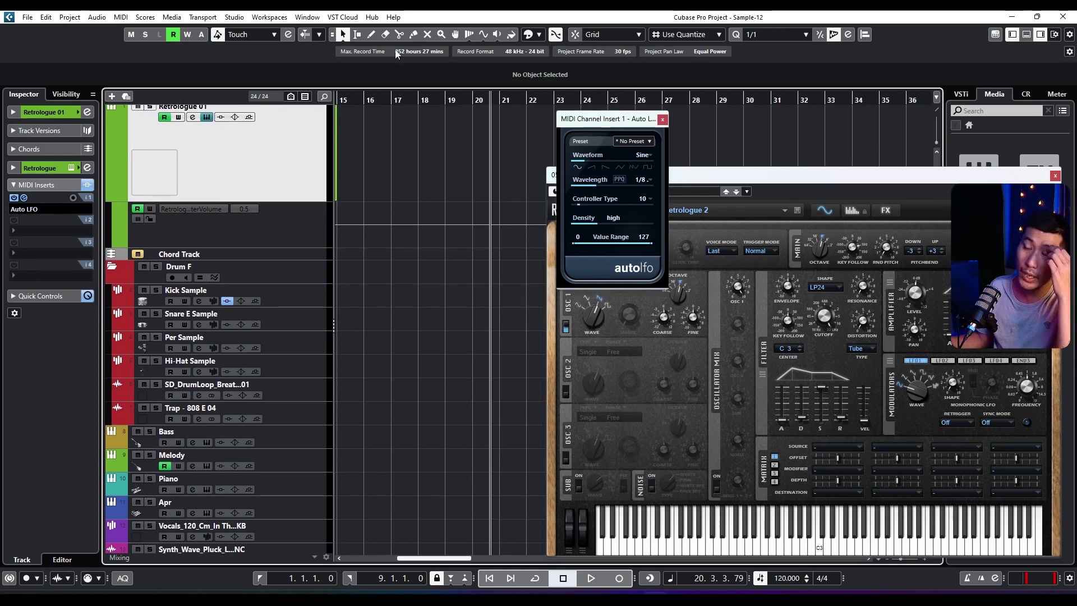
- Deactivate the Auto LFO insert and record one long held G2 note on the Retrologue 01 track from position 17.2.3.41
{"action": "left_click", "coordinate": [372, 36]}
{"action": "left_click", "coordinate": [402, 101]}
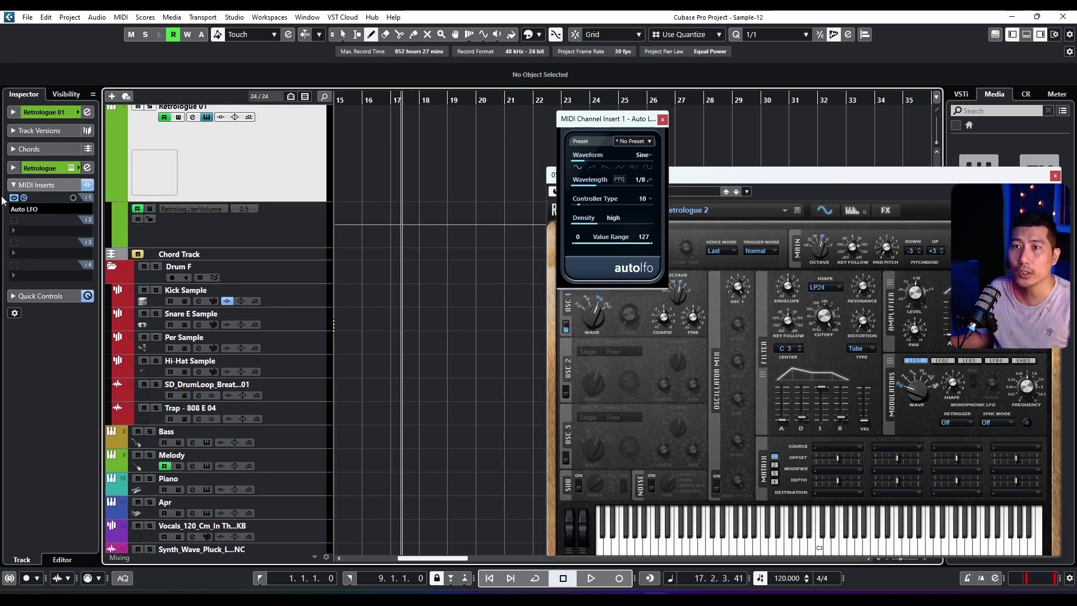
{"action": "left_click", "coordinate": [14, 196]}
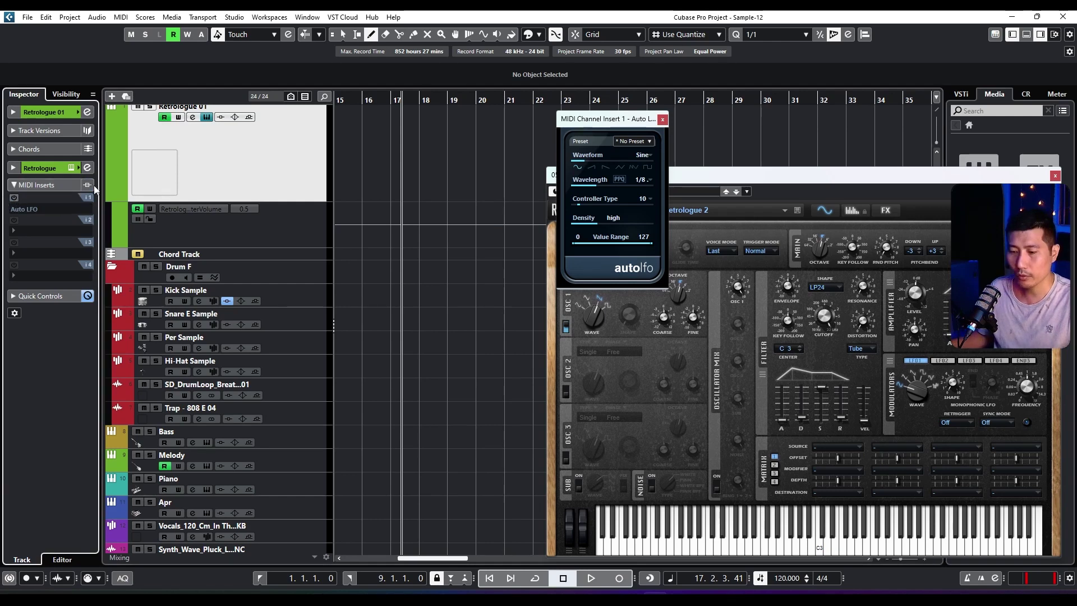
{"action": "key", "text": "KP_Multiply"}
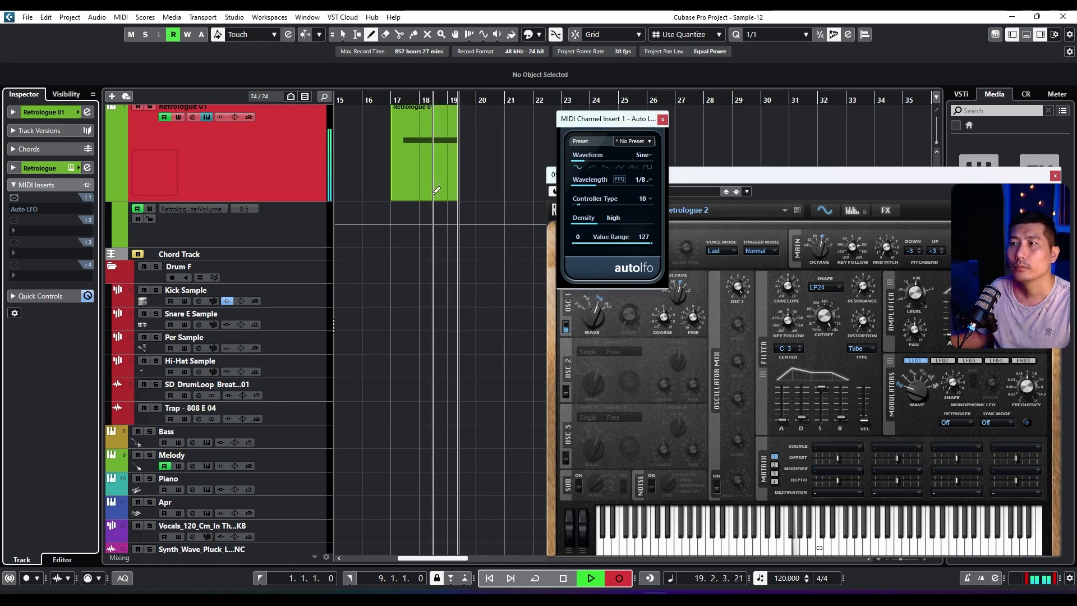
{"action": "key", "text": "space"}
{"action": "scroll", "coordinate": [410, 134], "scroll_direction": "up", "scroll_amount": 2}
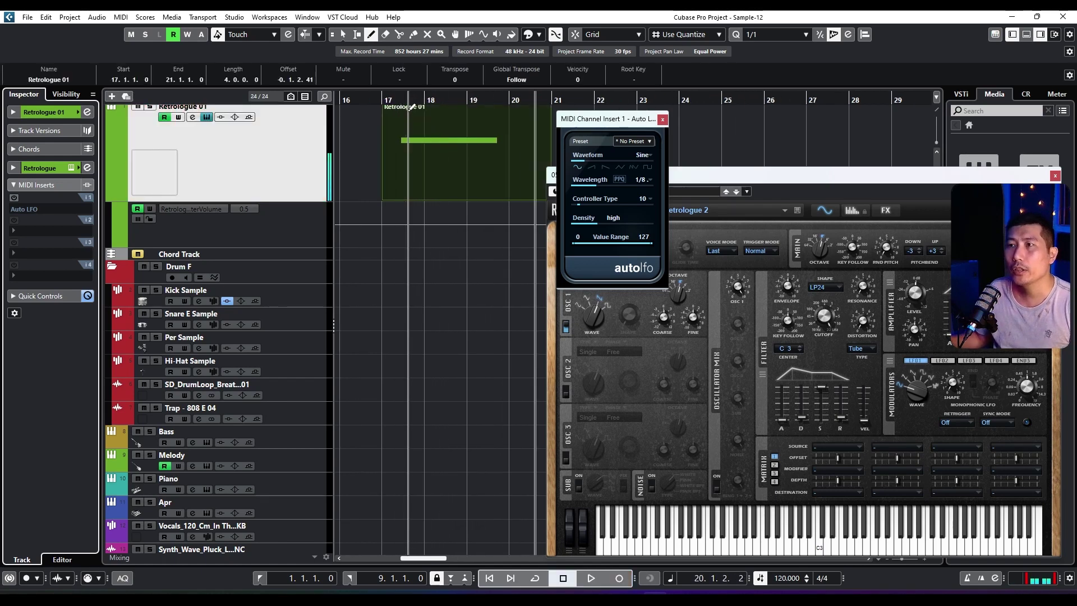
- Range-select the recorded note from 17.2.3.73 to 19.4.1.17, set the locators to that range and move the playhead to its start
{"action": "left_click", "coordinate": [357, 34]}
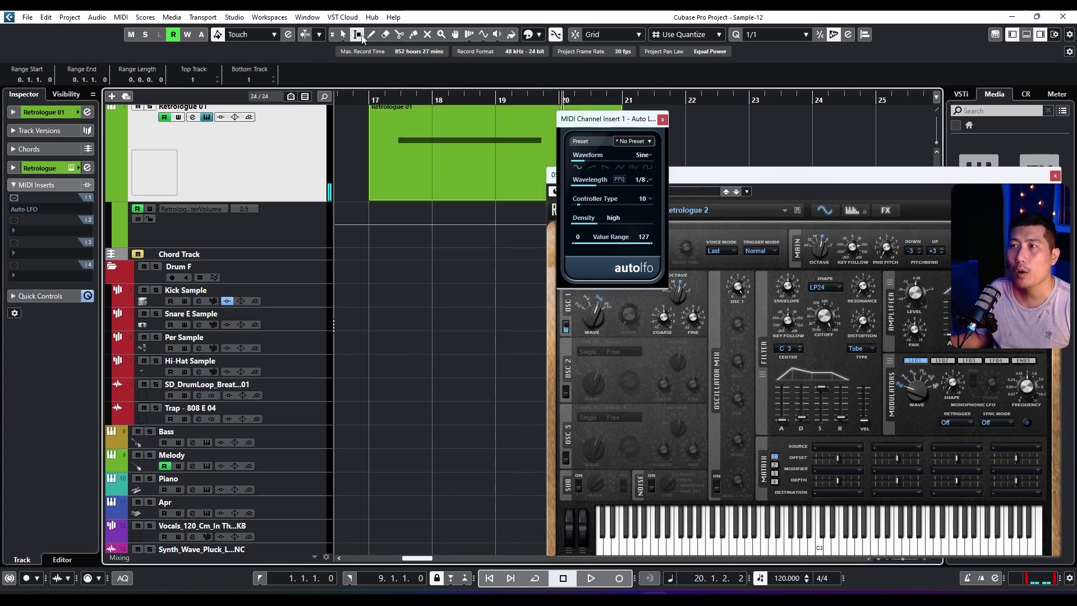
{"action": "left_click_drag", "start_coordinate": [394, 139], "coordinate": [543, 138]}
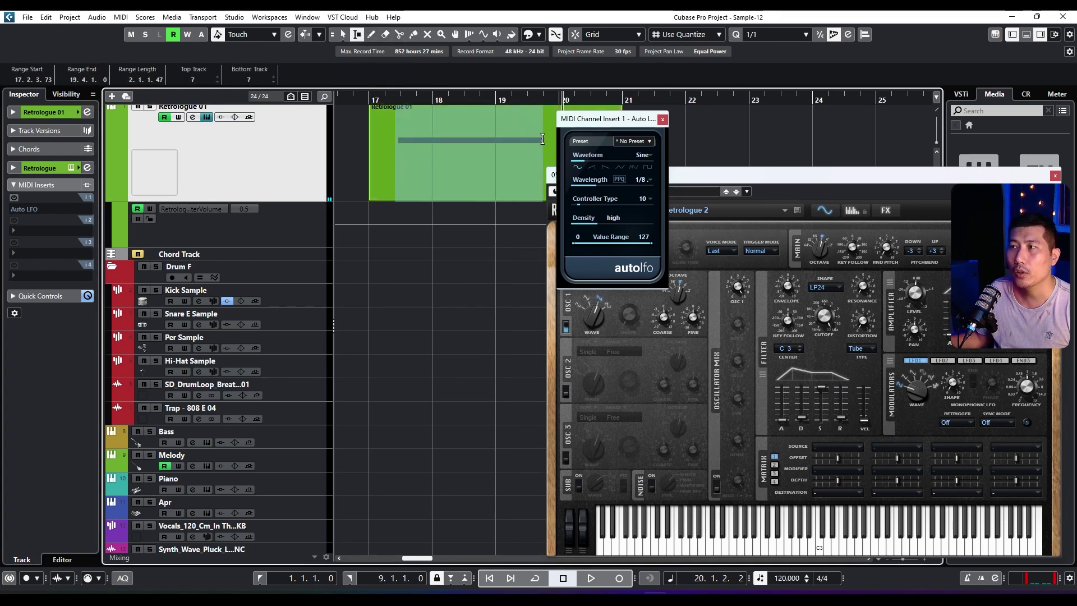
{"action": "key", "text": "p"}
{"action": "key", "text": "l"}
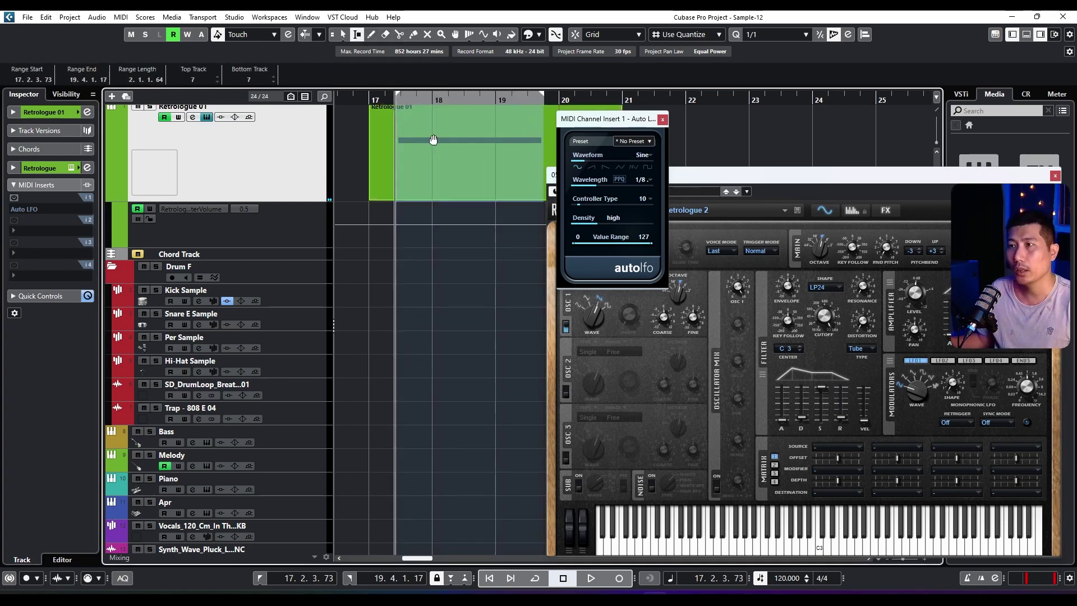
- Open the recorded clip in the Key Editor with the Retrologue window closed, and add a CC 10 (Pan) controller lane
{"action": "scroll", "coordinate": [412, 140], "scroll_direction": "up", "scroll_amount": 2}
{"action": "left_click", "coordinate": [344, 34]}
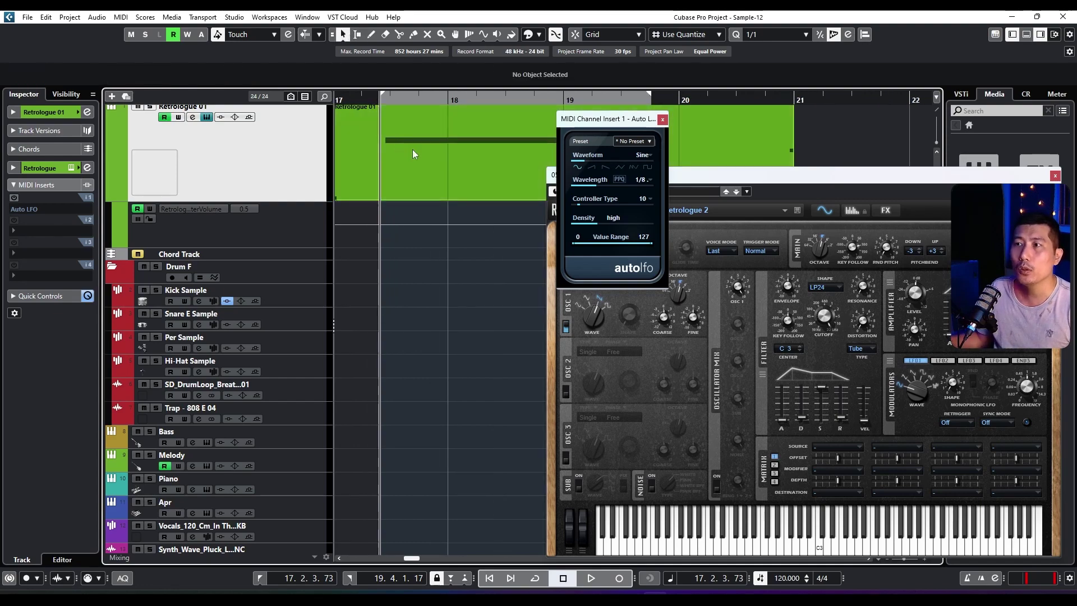
{"action": "double_click", "coordinate": [408, 171]}
{"action": "left_click_drag", "start_coordinate": [768, 176], "coordinate": [326, 217]}
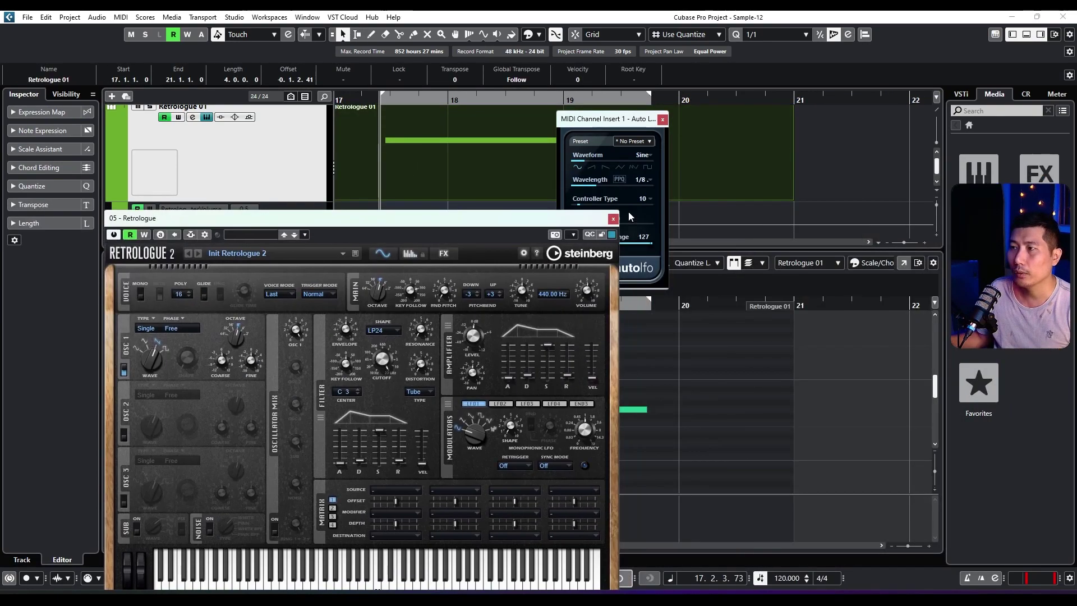
{"action": "left_click", "coordinate": [614, 218]}
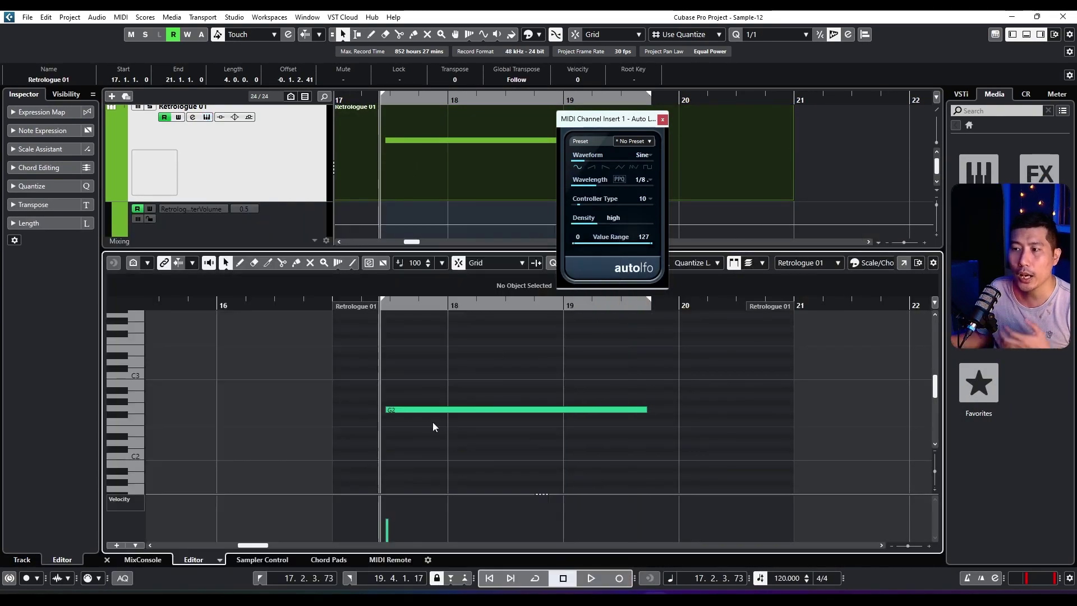
{"action": "left_click", "coordinate": [116, 546]}
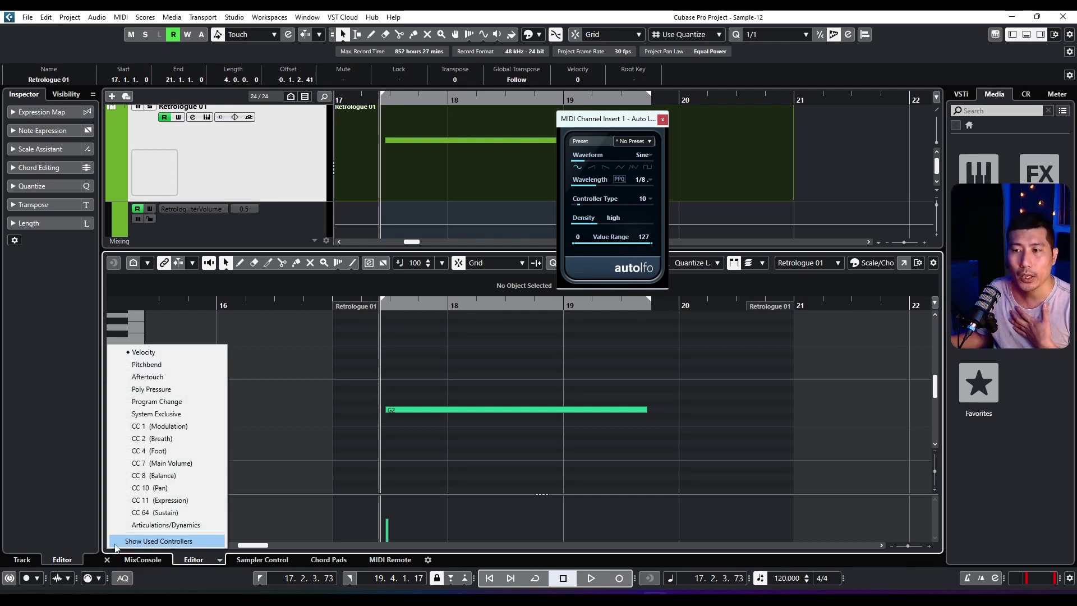
{"action": "left_click", "coordinate": [157, 488]}
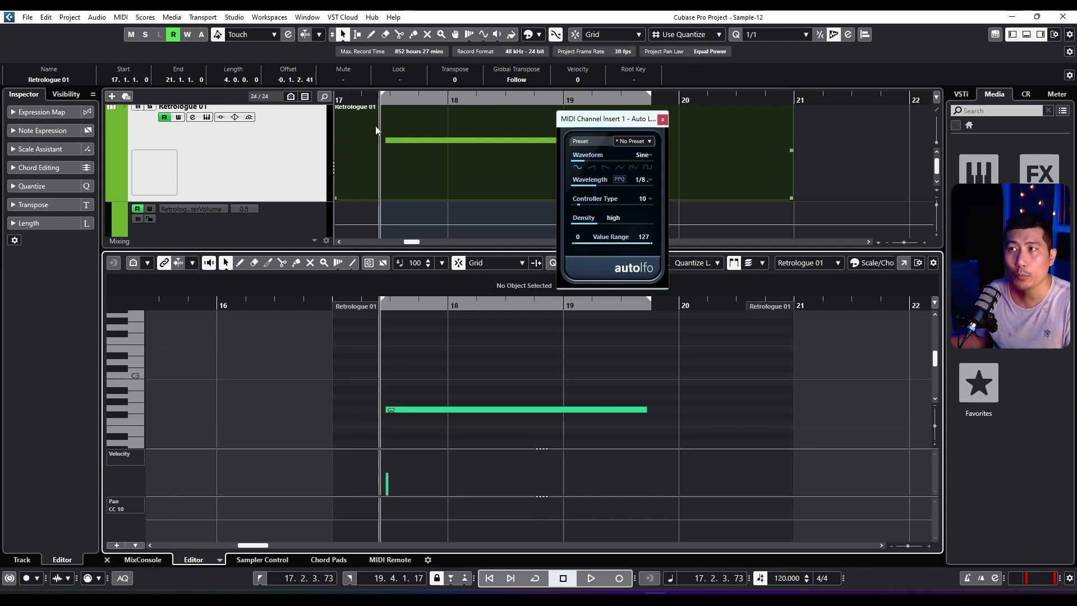
- Reopen the Retrologue instrument to look over its controls, and close it again
{"action": "left_click", "coordinate": [373, 36]}
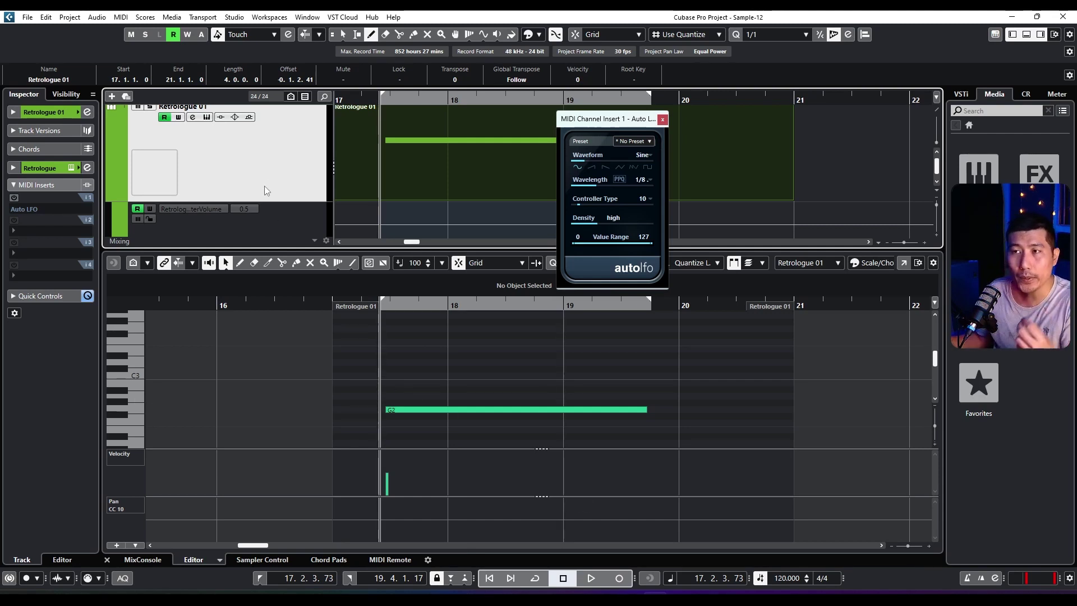
{"action": "left_click", "coordinate": [71, 167]}
{"action": "left_click_drag", "start_coordinate": [190, 227], "coordinate": [270, 220]}
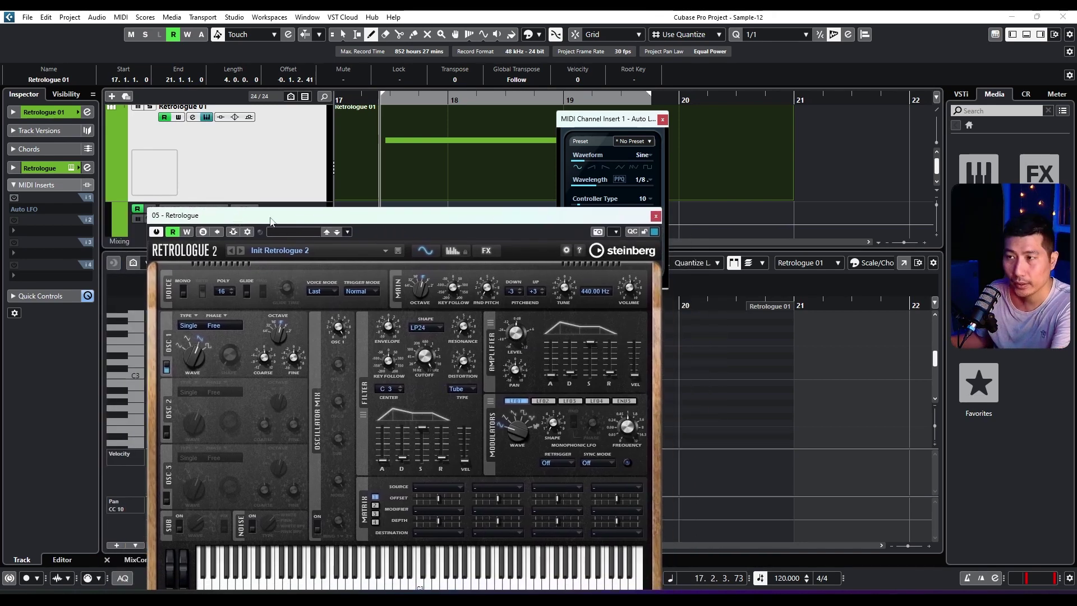
{"action": "left_click", "coordinate": [655, 216]}
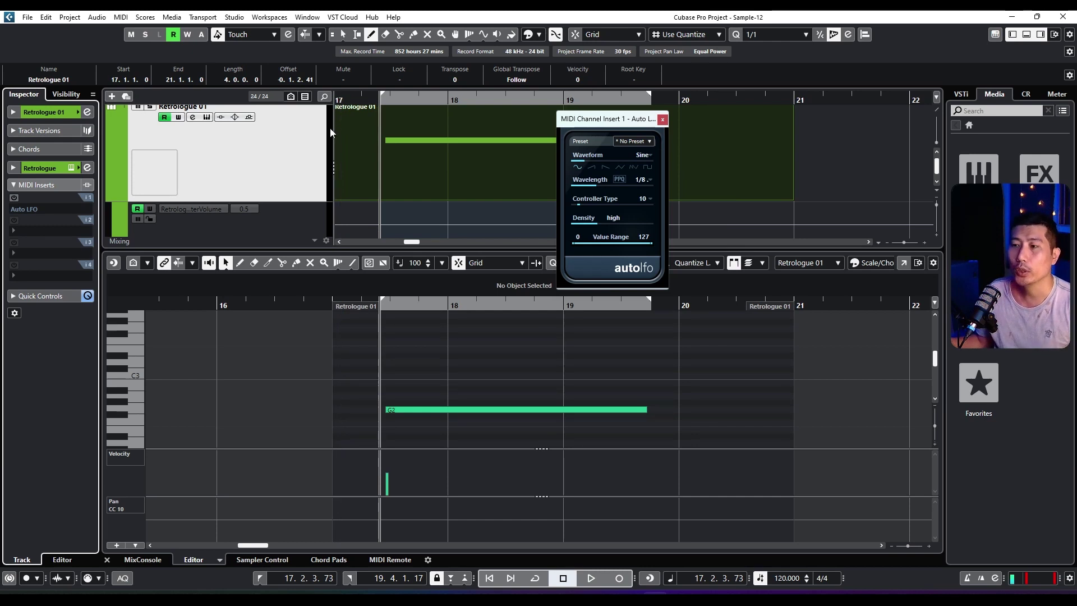
- Reactivate the Auto LFO insert on the Retrologue 01 track and set its controller type to 10 (Pan)
{"action": "left_click", "coordinate": [116, 526]}
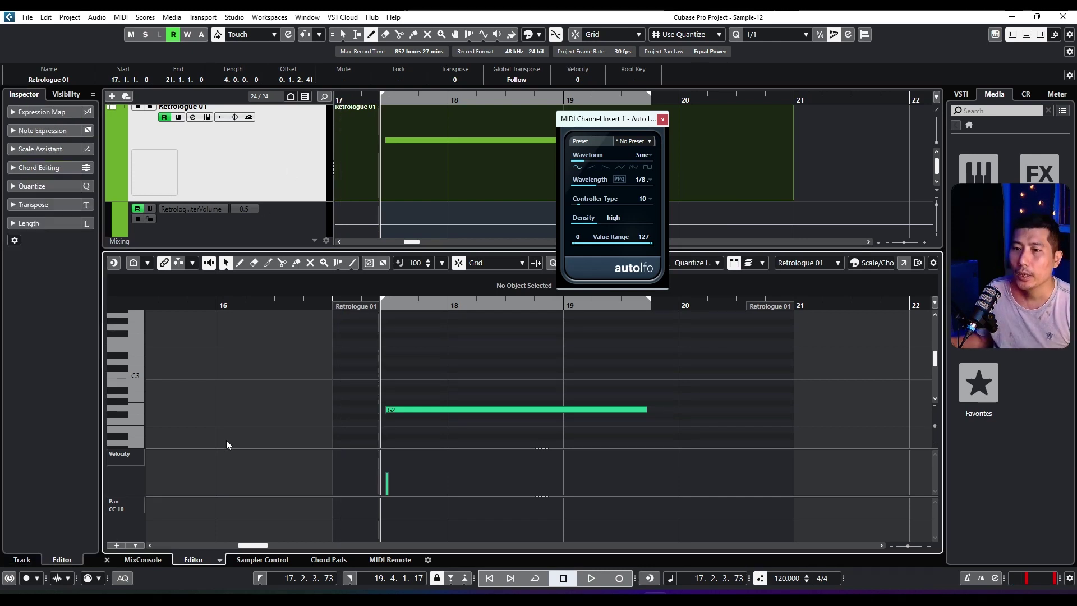
{"action": "left_click", "coordinate": [262, 184]}
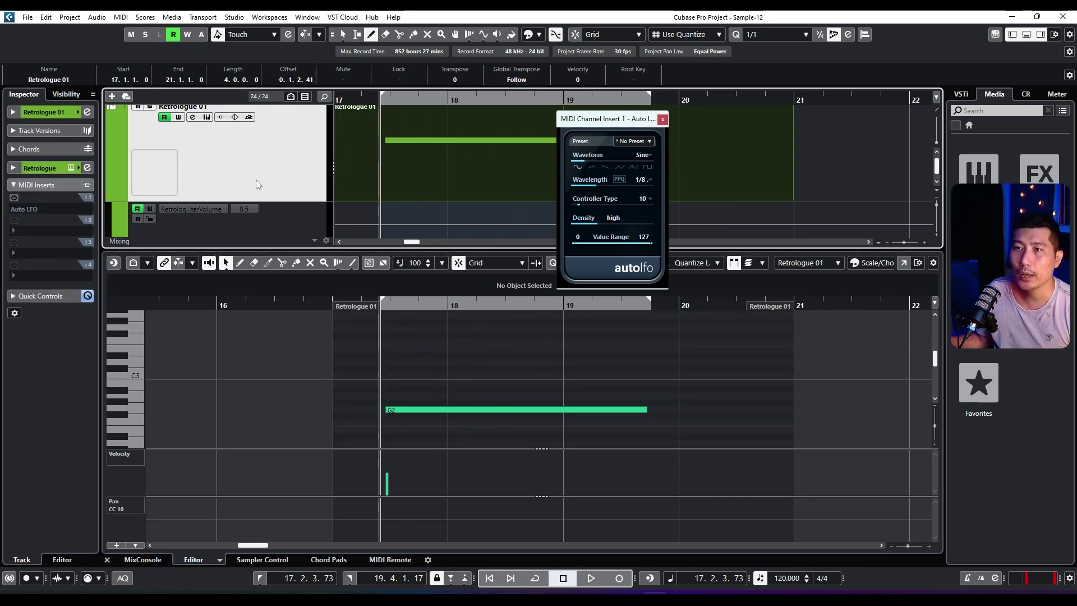
{"action": "left_click", "coordinate": [14, 200]}
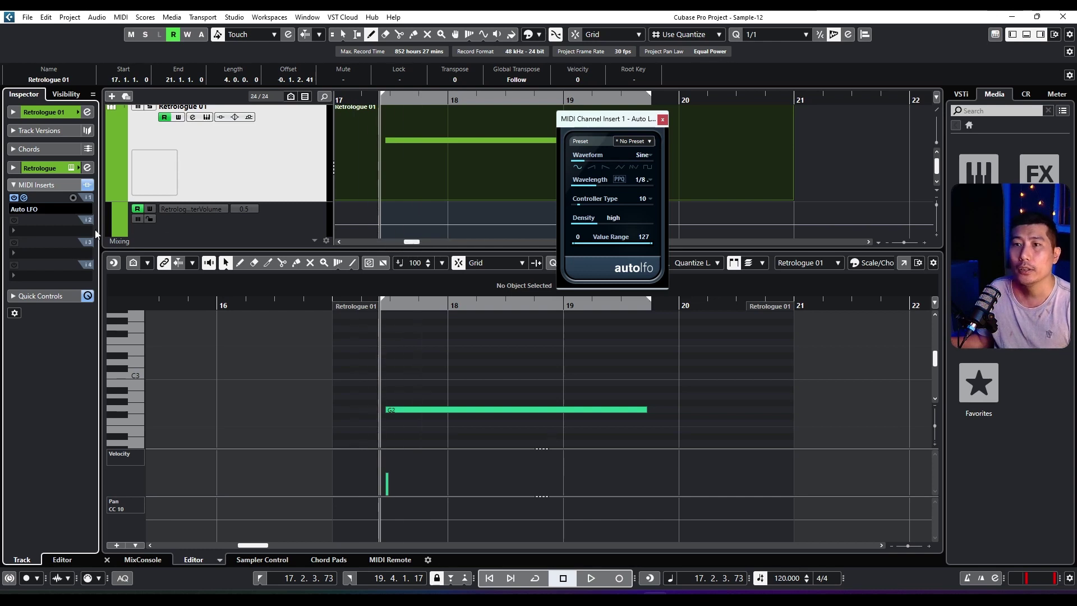
{"action": "left_click", "coordinate": [651, 198]}
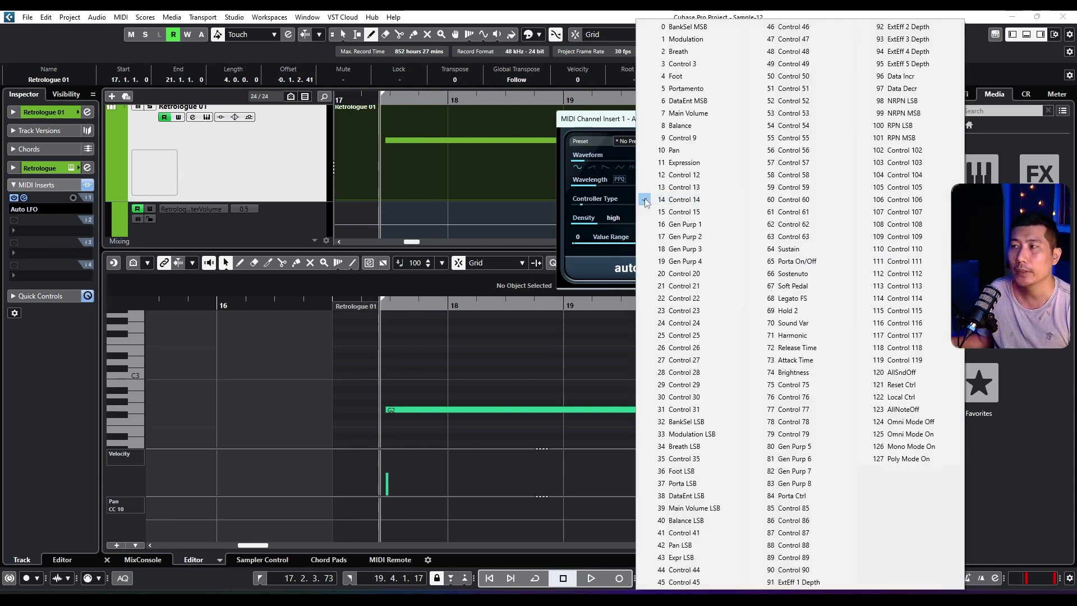
{"action": "left_click", "coordinate": [673, 151]}
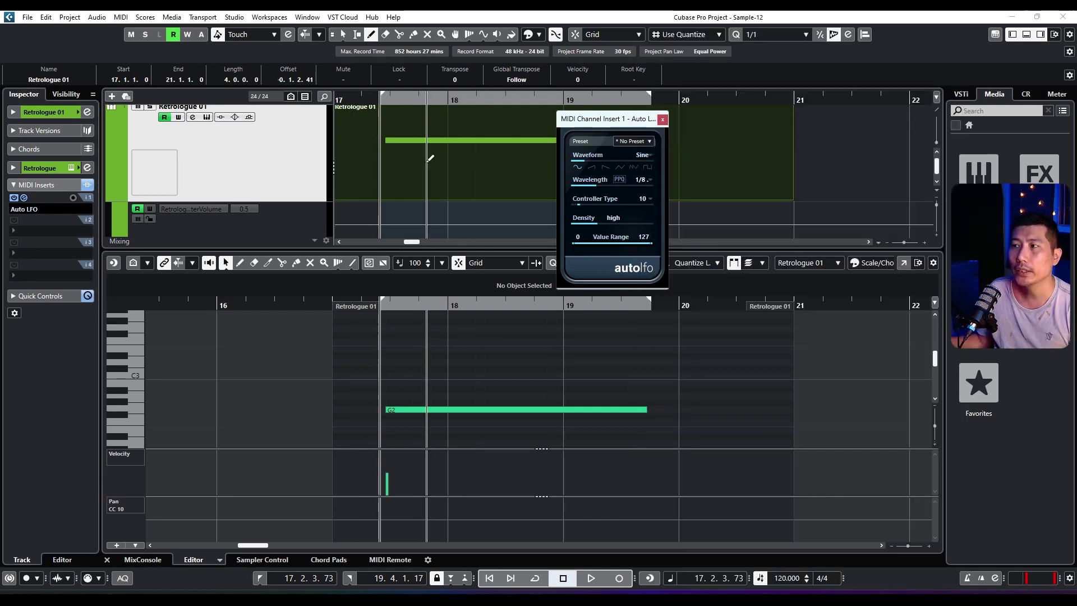
{"action": "left_click_drag", "start_coordinate": [582, 208], "coordinate": [579, 207]}
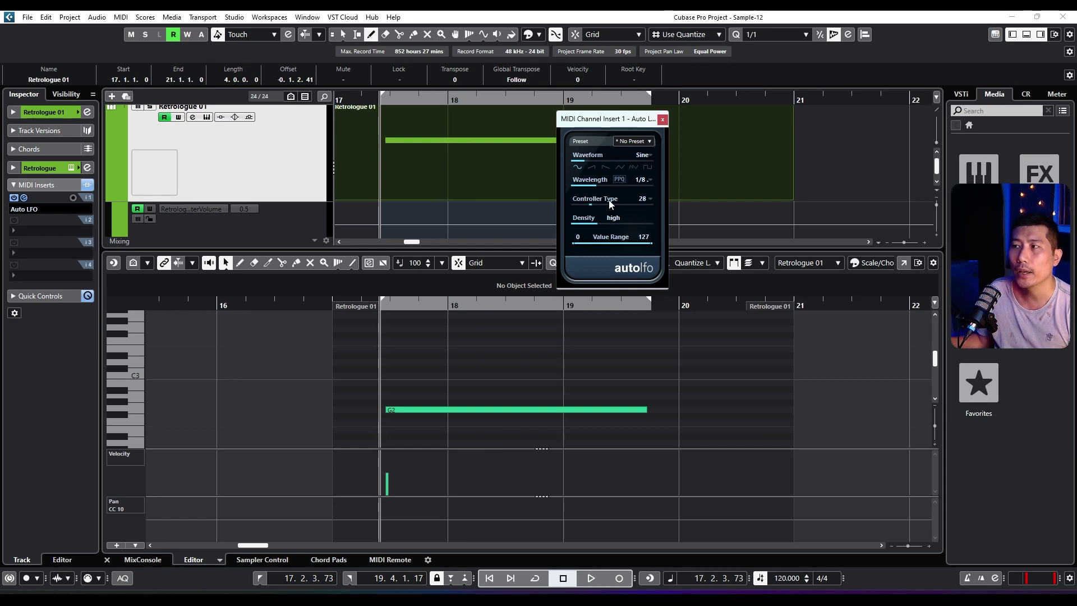
{"action": "left_click", "coordinate": [642, 200]}
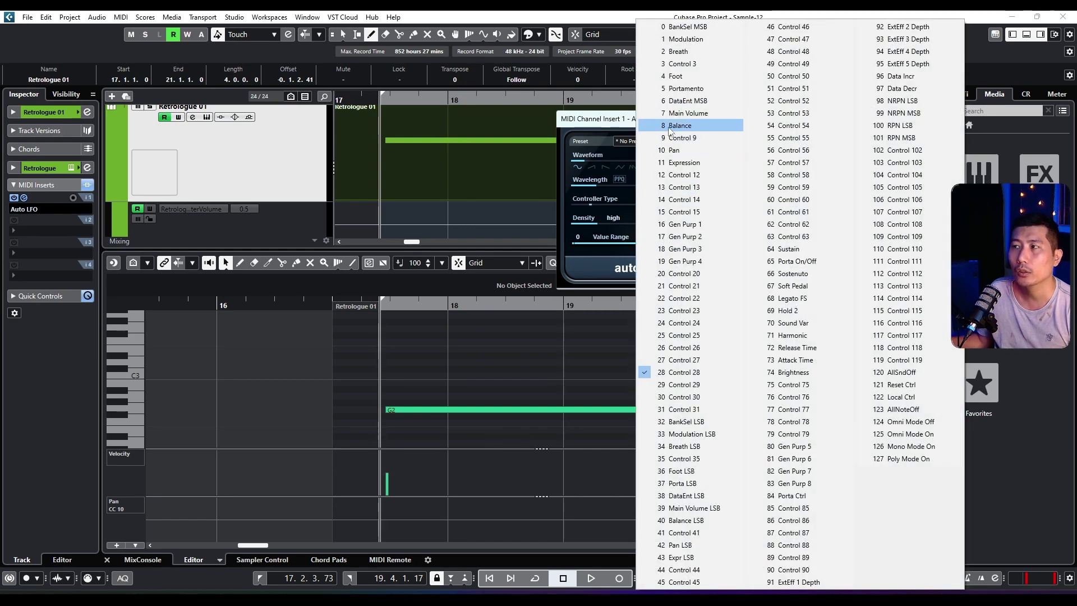
{"action": "left_click", "coordinate": [673, 150]}
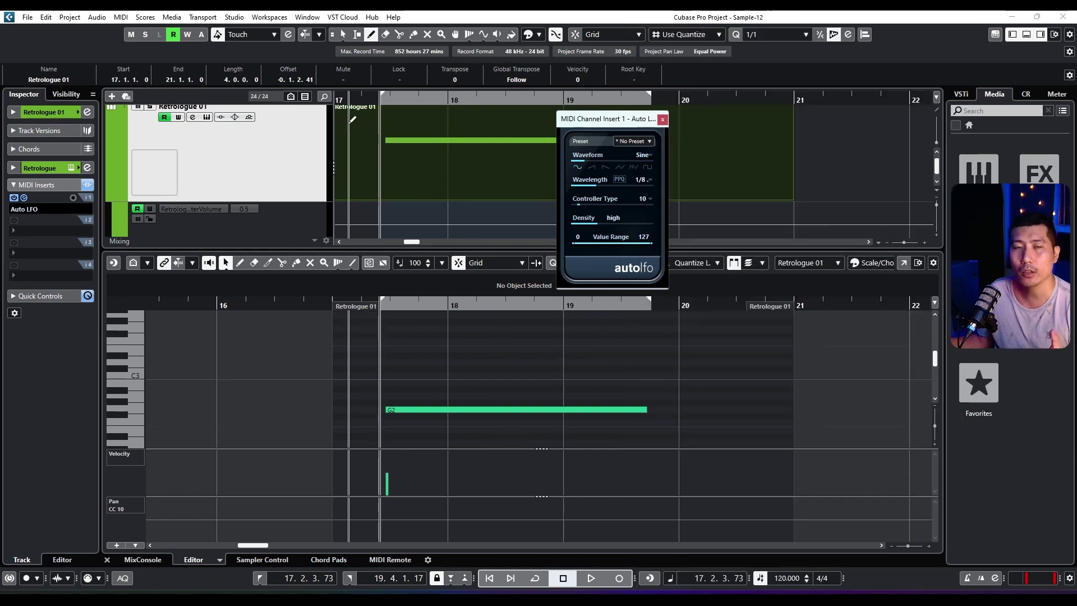
- Play back the held G2 note with the Auto LFO insert active
{"action": "key", "text": "space"}
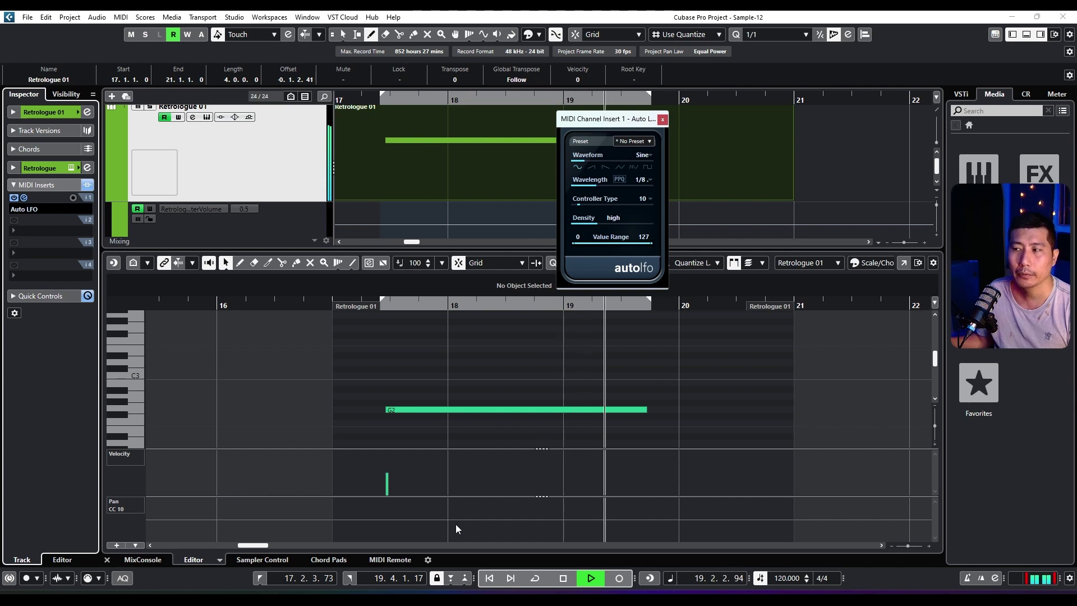
{"action": "key", "text": "KP_1"}
{"action": "key", "text": "space"}
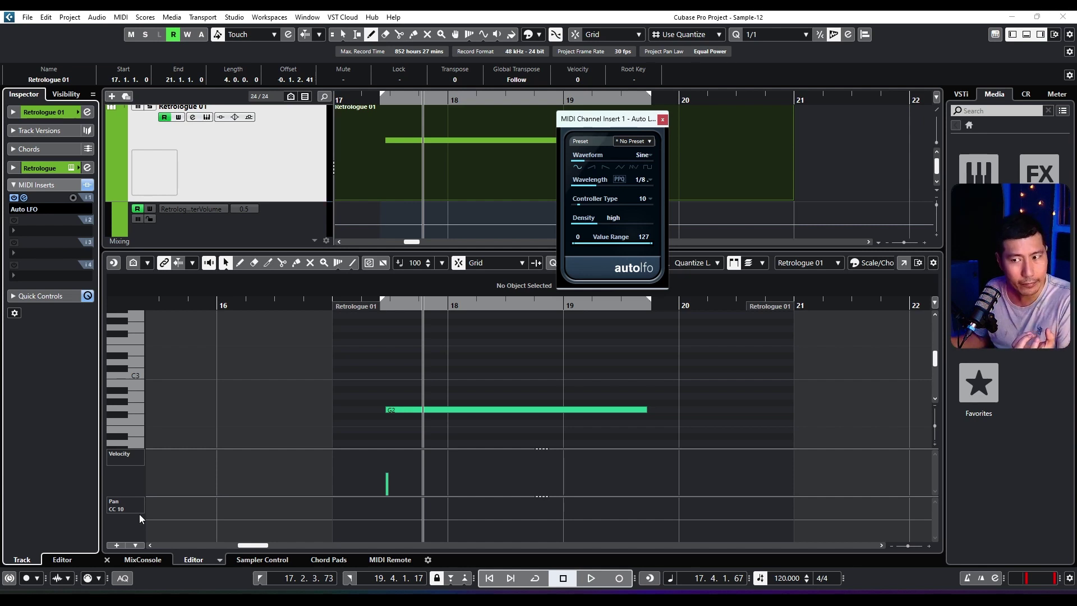
- Deactivate the Auto LFO insert and play the held note without it
{"action": "left_click", "coordinate": [14, 198]}
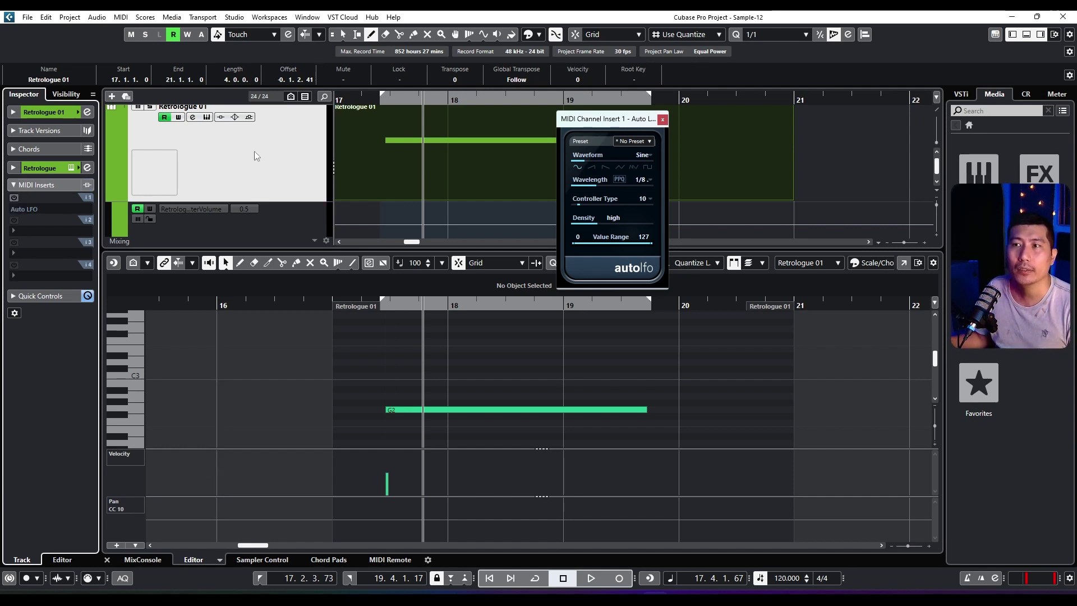
{"action": "double_click", "coordinate": [362, 100]}
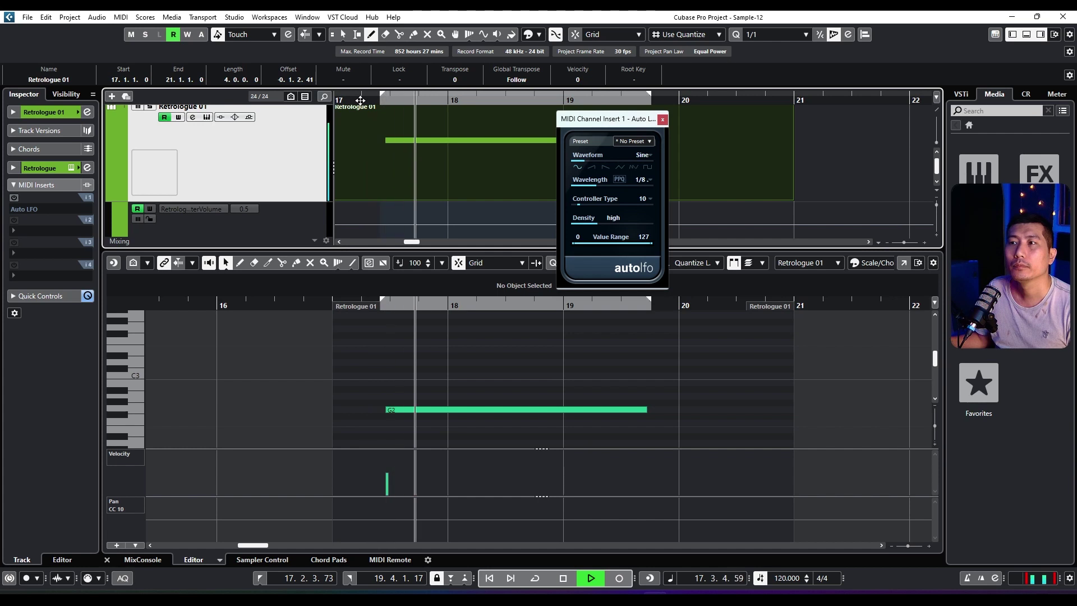
{"action": "key", "text": "space"}
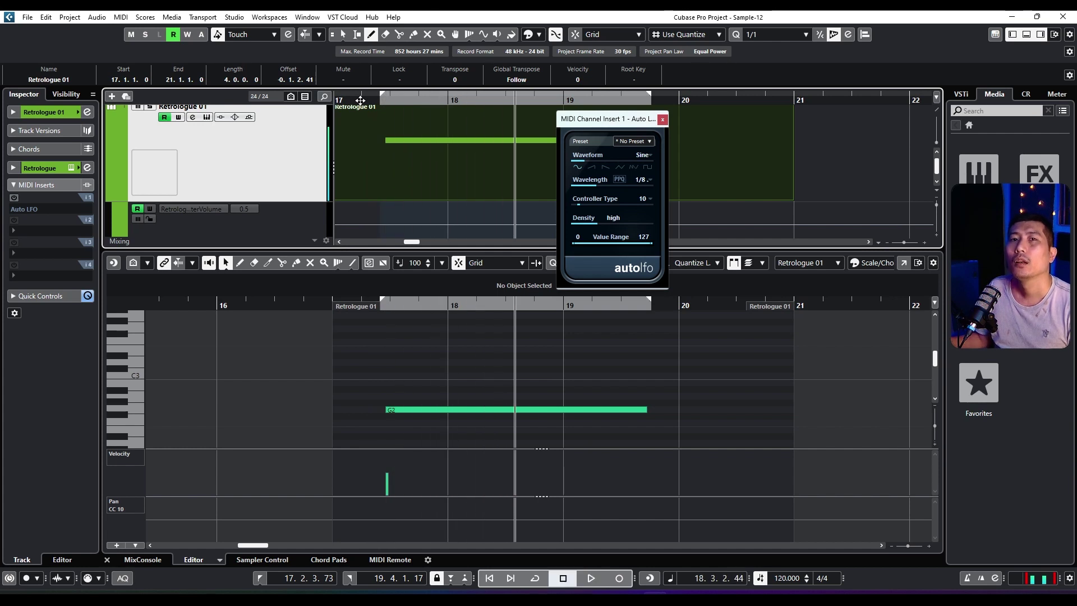
- Clear the first MIDI insert slot, play the note, and insert a fresh Auto LFO in the slot
{"action": "left_click", "coordinate": [45, 209]}
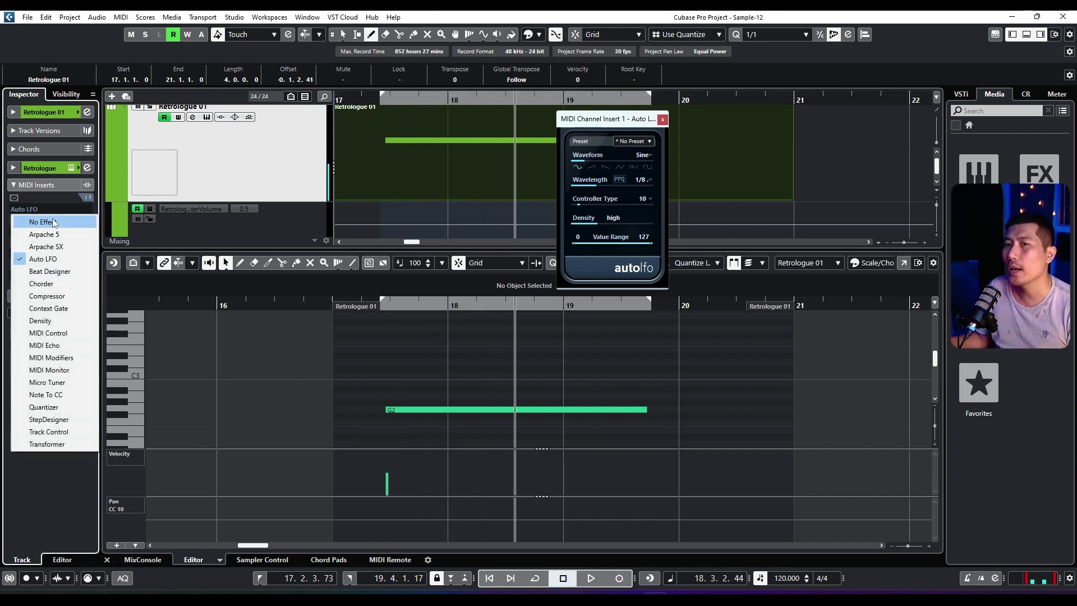
{"action": "left_click", "coordinate": [34, 220]}
{"action": "double_click", "coordinate": [382, 100]}
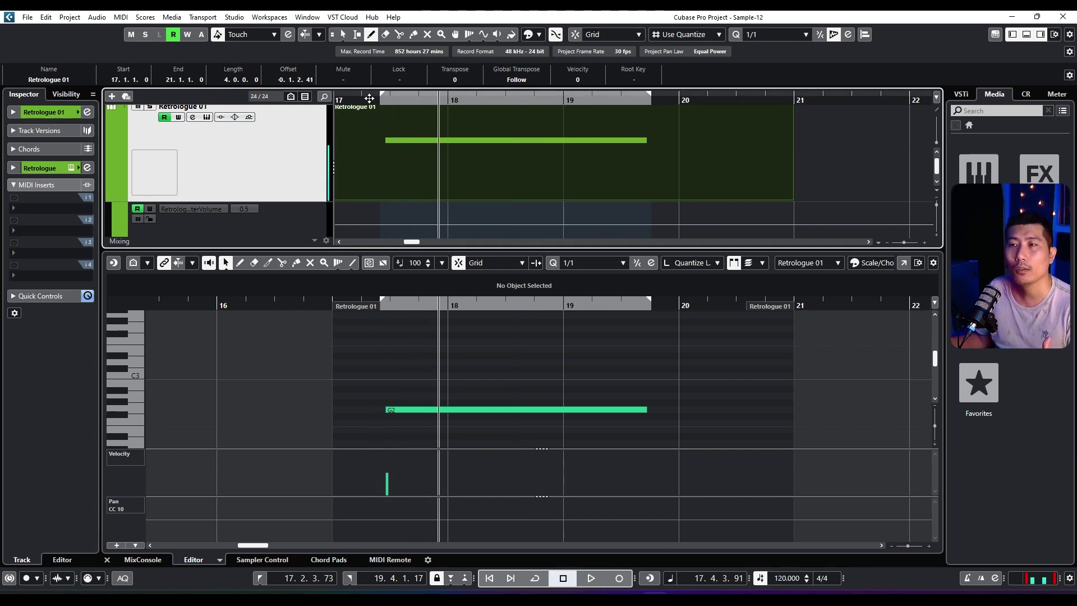
{"action": "left_click", "coordinate": [64, 208]}
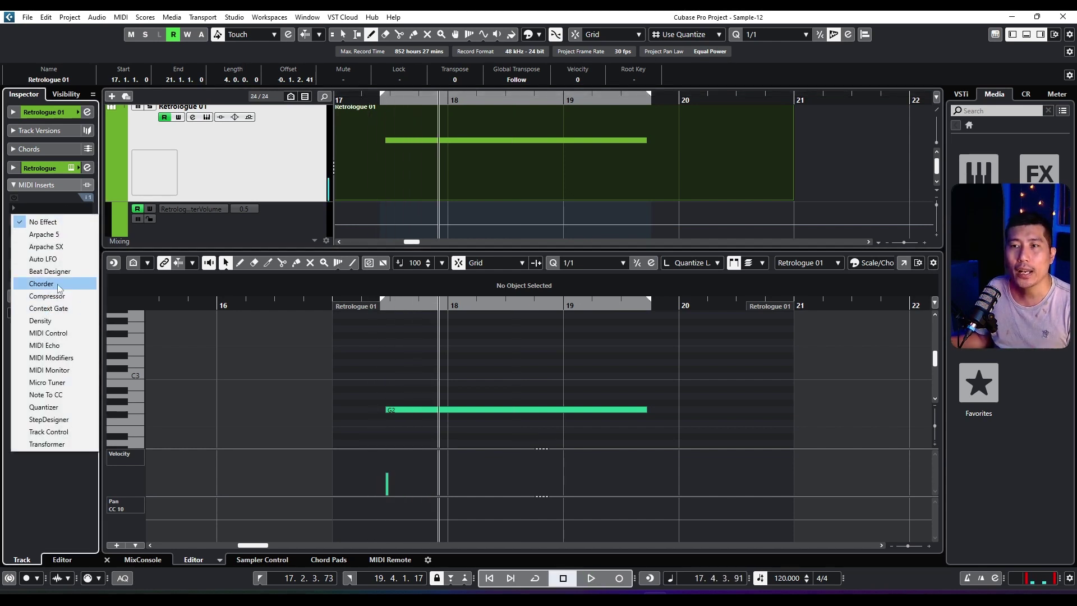
{"action": "left_click", "coordinate": [65, 260]}
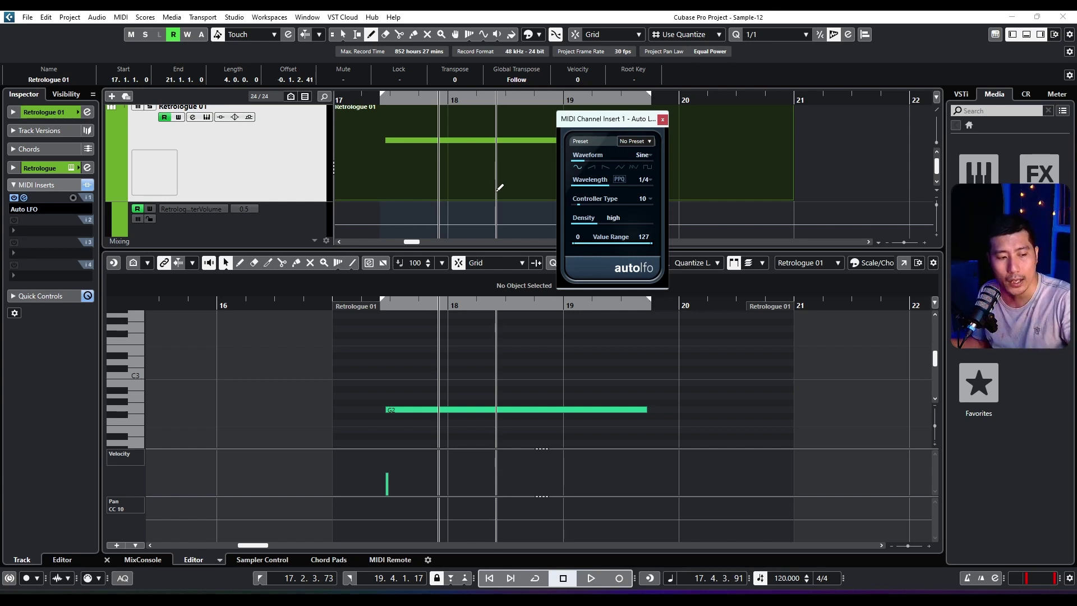
- Open the channel settings and Retrologue, sweep the amplifier's Pan to R22, L54 and back to L3, and close Retrologue
{"action": "left_click", "coordinate": [87, 113]}
{"action": "left_click", "coordinate": [88, 167]}
{"action": "left_click_drag", "start_coordinate": [433, 221], "coordinate": [527, 74]}
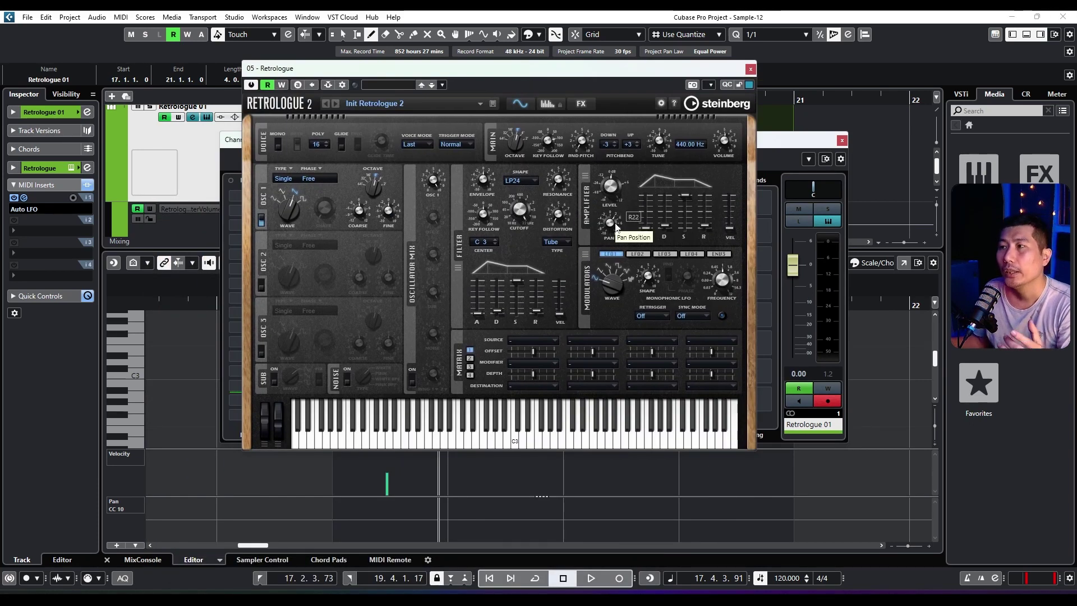
{"action": "left_click_drag", "start_coordinate": [615, 226], "coordinate": [608, 230]}
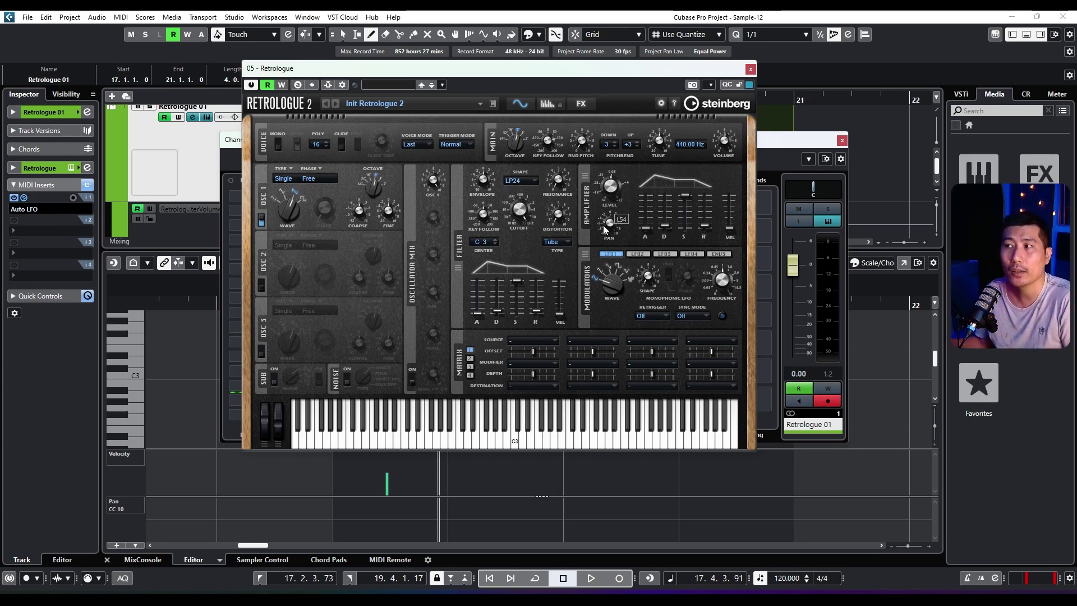
{"action": "left_click_drag", "start_coordinate": [613, 232], "coordinate": [617, 209]}
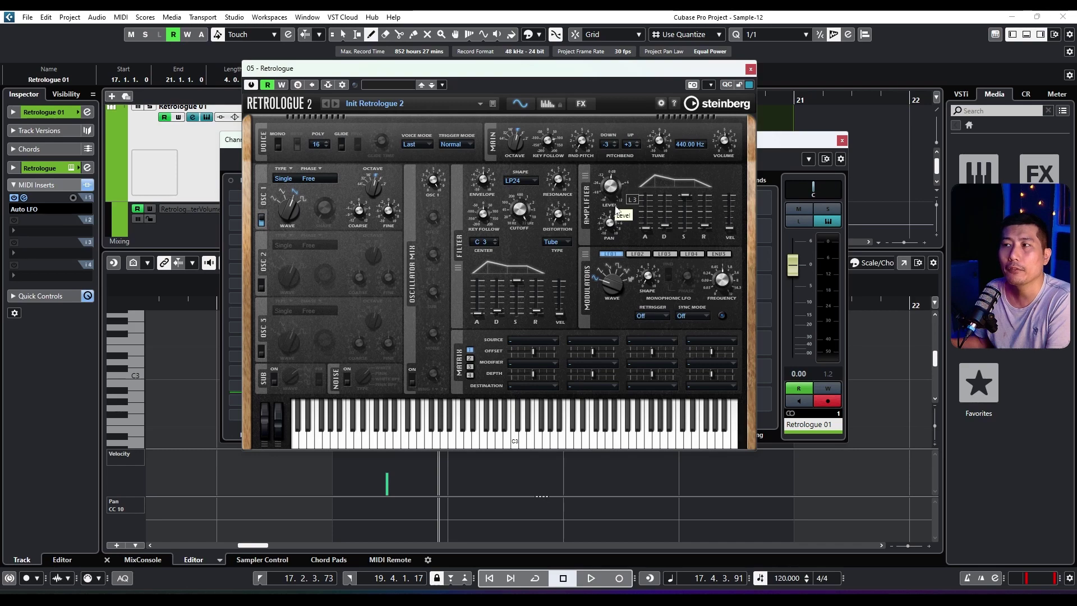
{"action": "left_click", "coordinate": [751, 68]}
- Remove the Auto LFO from the first MIDI insert slot and close the Retrologue 01 channel settings
{"action": "left_click", "coordinate": [44, 208]}
{"action": "left_click", "coordinate": [33, 213]}
{"action": "left_click", "coordinate": [336, 525]}
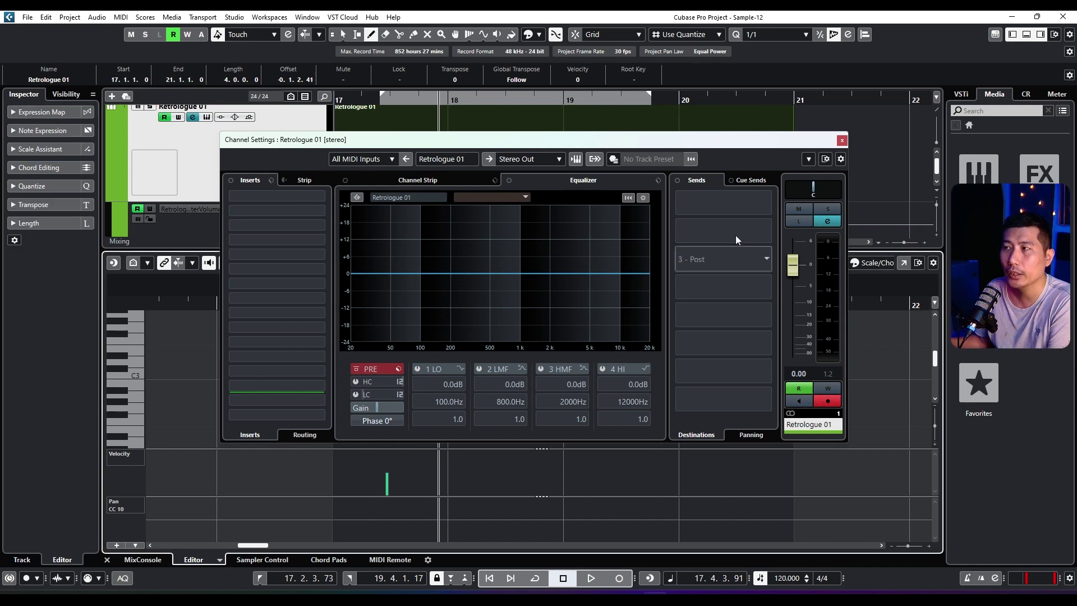
{"action": "left_click", "coordinate": [842, 139]}
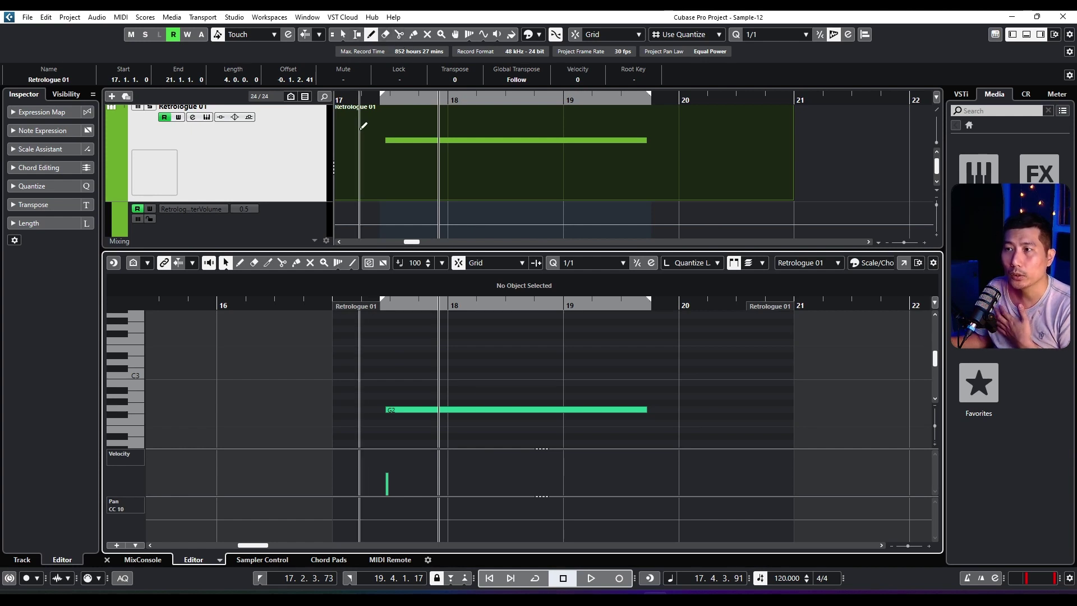
- Draw a CC 10 (Pan) event at the start of the clip in the Key Editor and set its value to 0
{"action": "left_click", "coordinate": [379, 99]}
{"action": "left_click", "coordinate": [379, 521]}
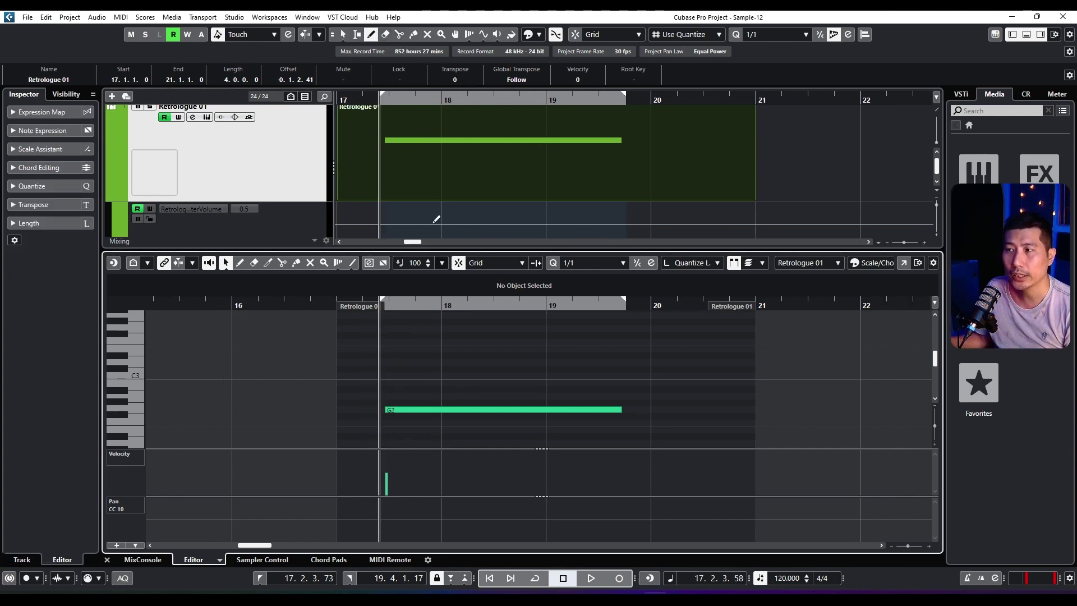
{"action": "left_click", "coordinate": [240, 262]}
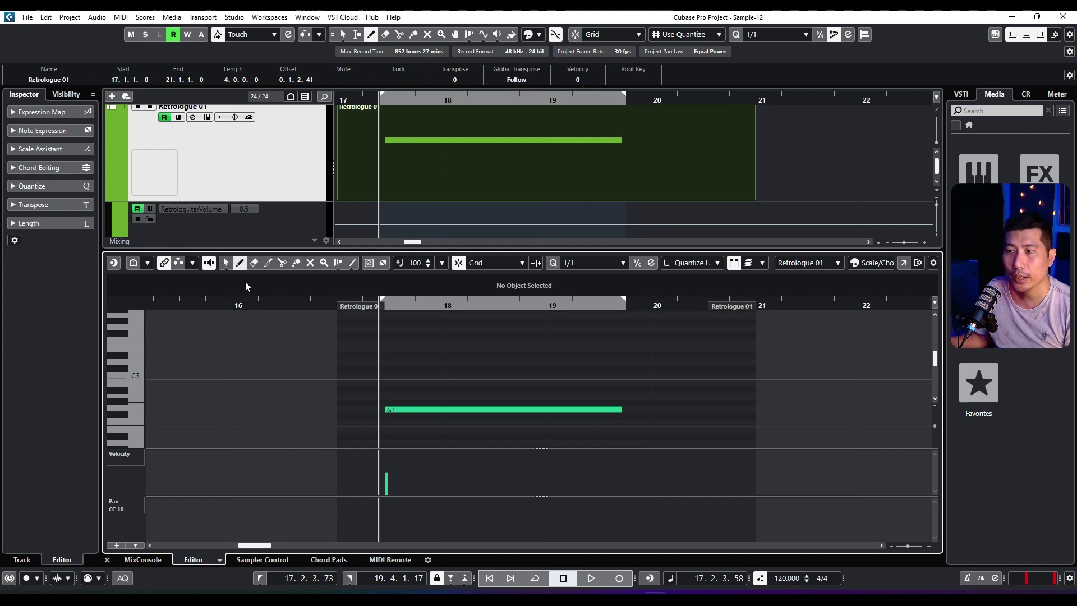
{"action": "left_click", "coordinate": [382, 515]}
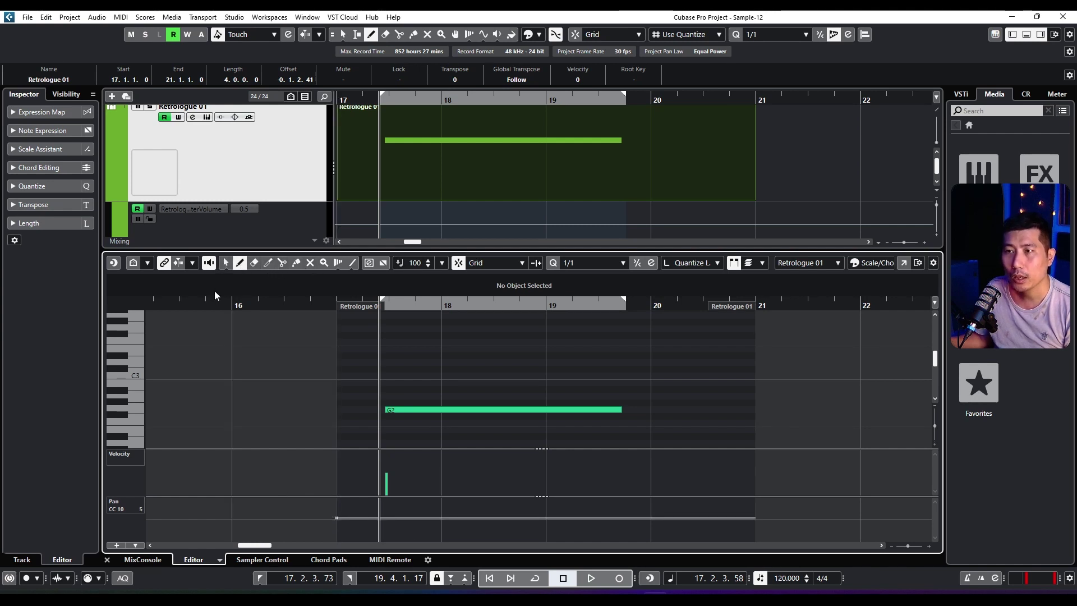
{"action": "left_click", "coordinate": [225, 263]}
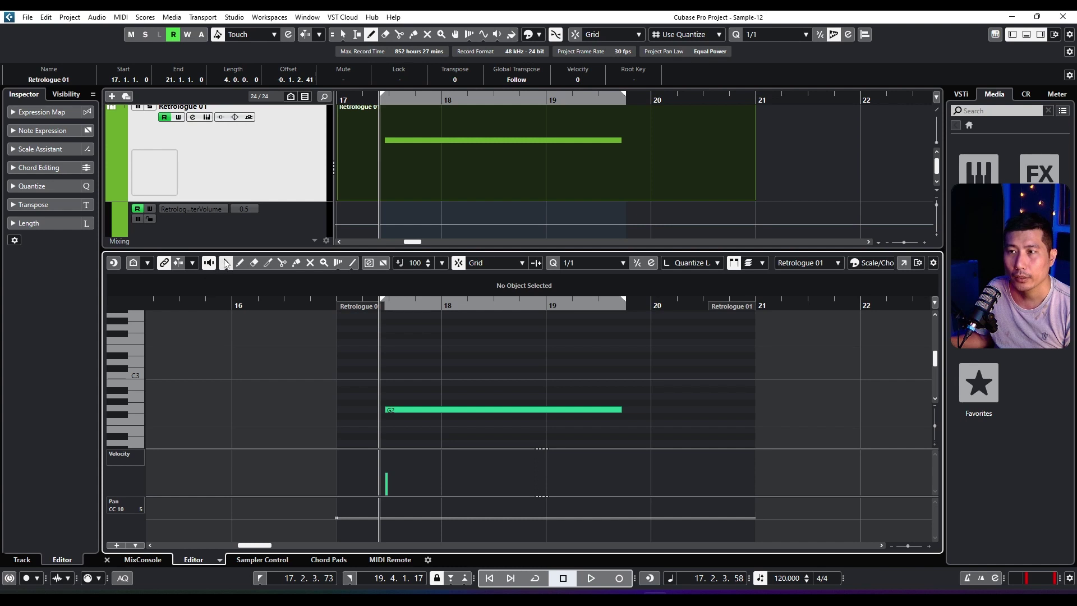
{"action": "left_click", "coordinate": [337, 517]}
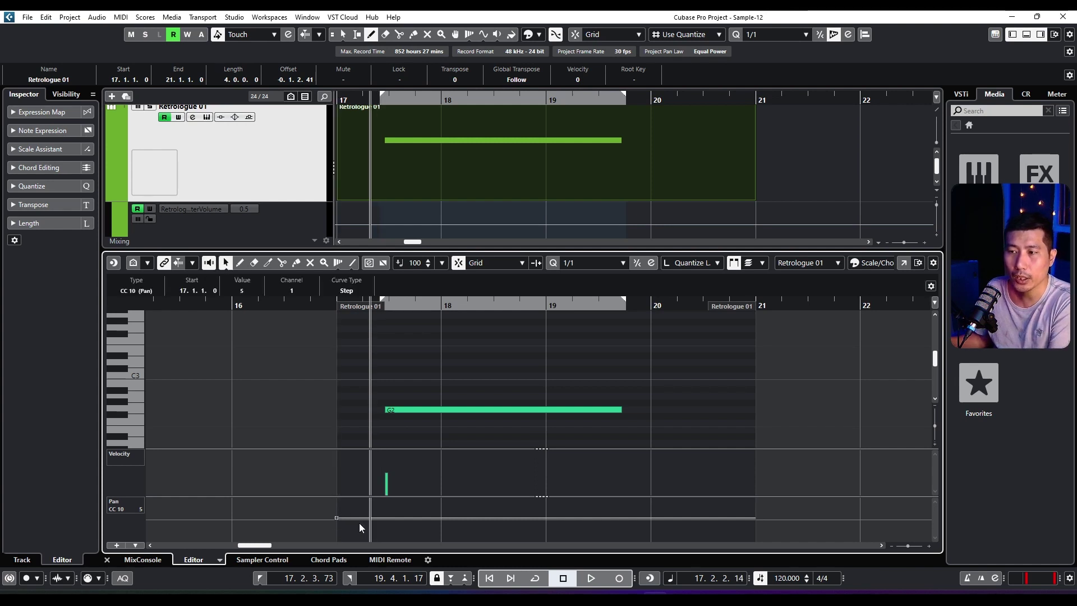
{"action": "left_click", "coordinate": [249, 291]}
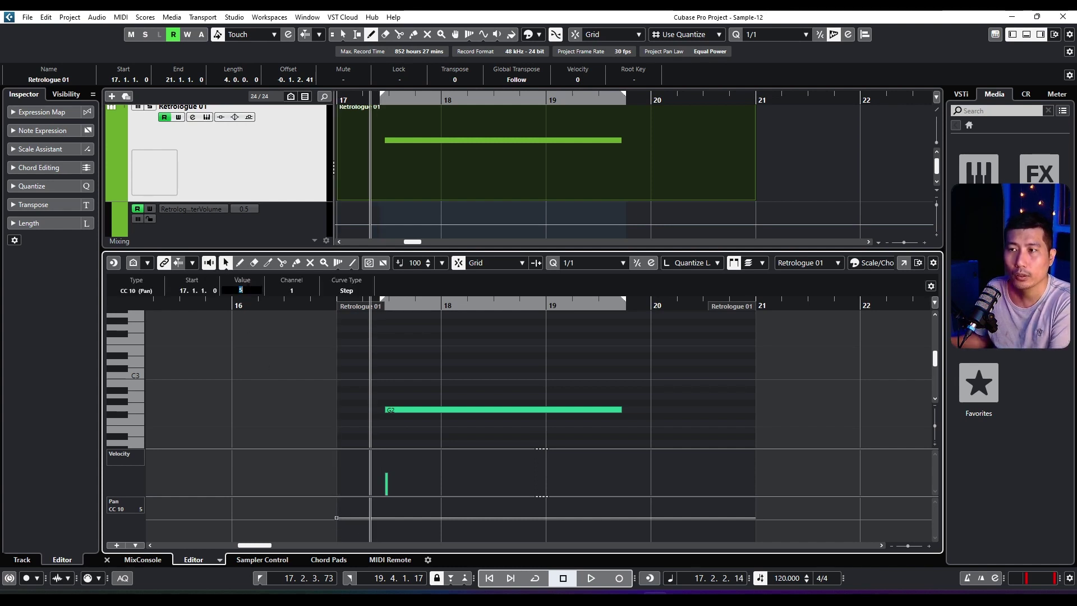
{"action": "key", "text": "Return"}
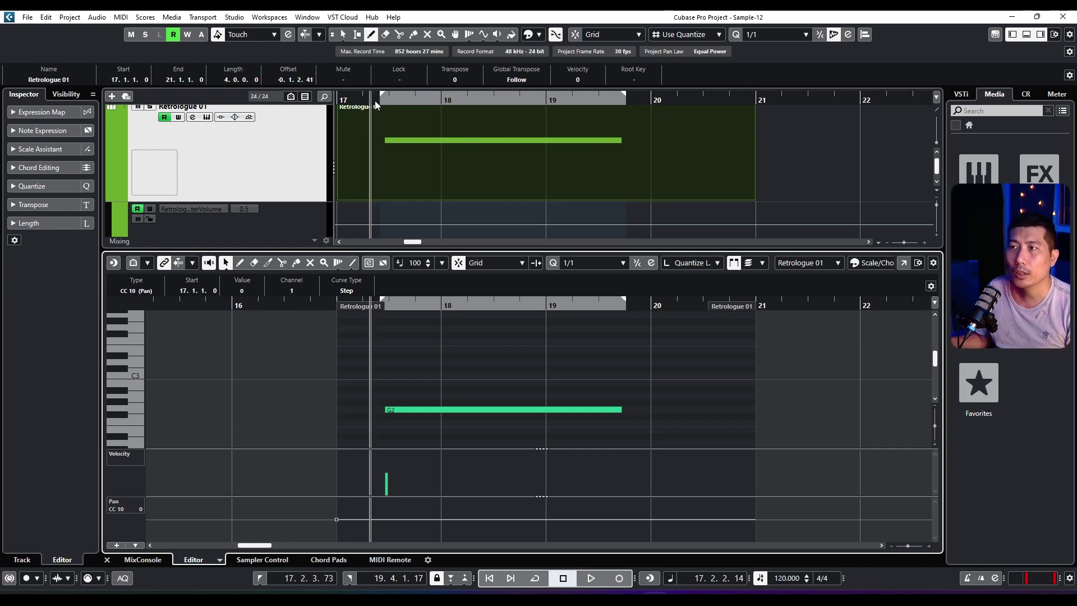
- Play the note with the pan data, delete the Pan event, and play the note again without it
{"action": "key", "text": "space"}
{"action": "key", "text": "space"}
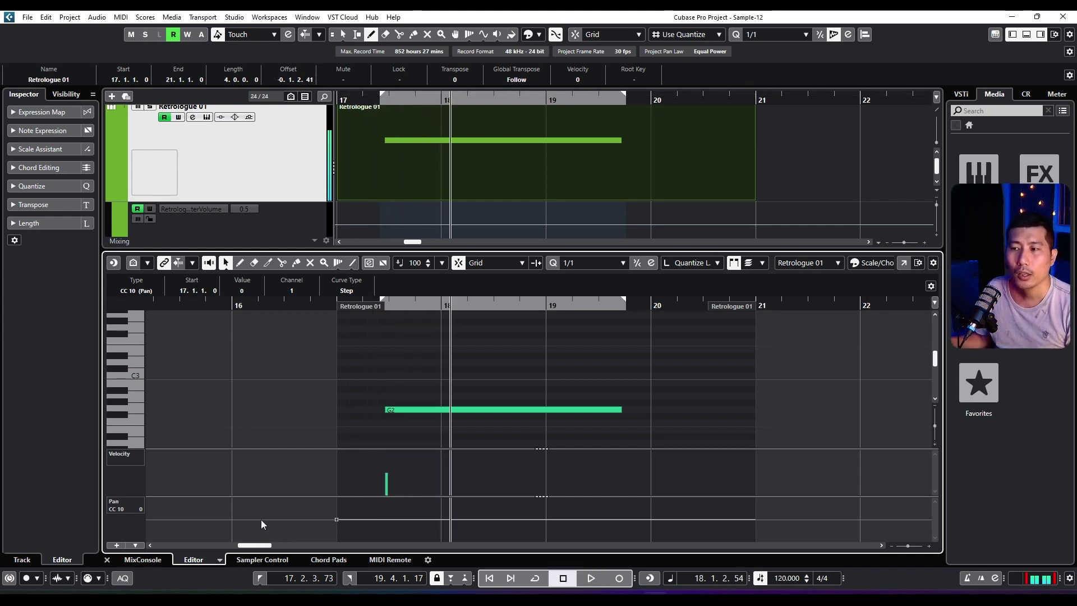
{"action": "key", "text": "Delete"}
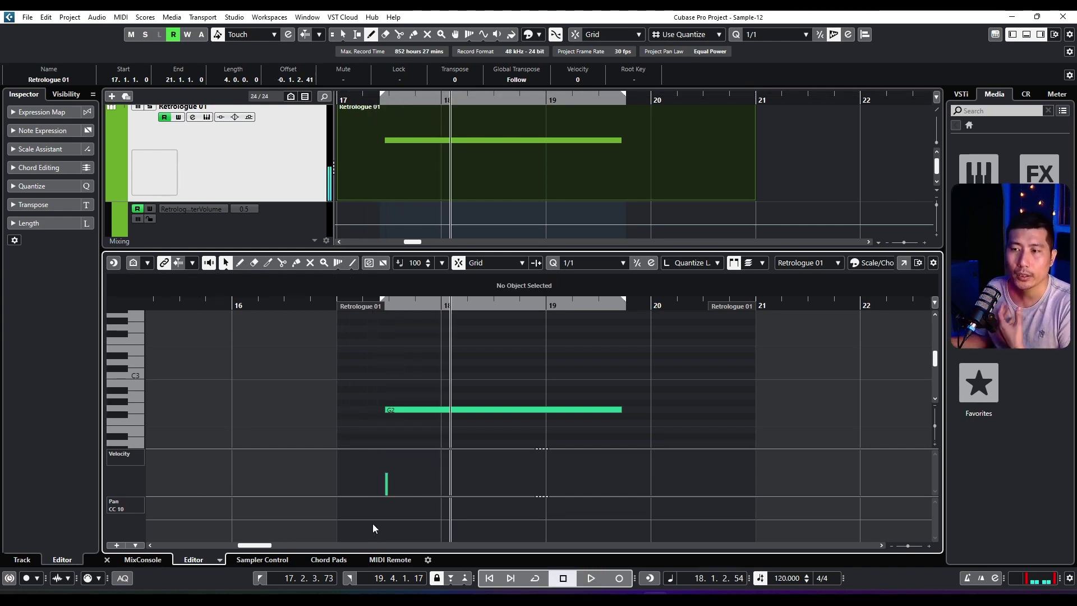
{"action": "key", "text": "space"}
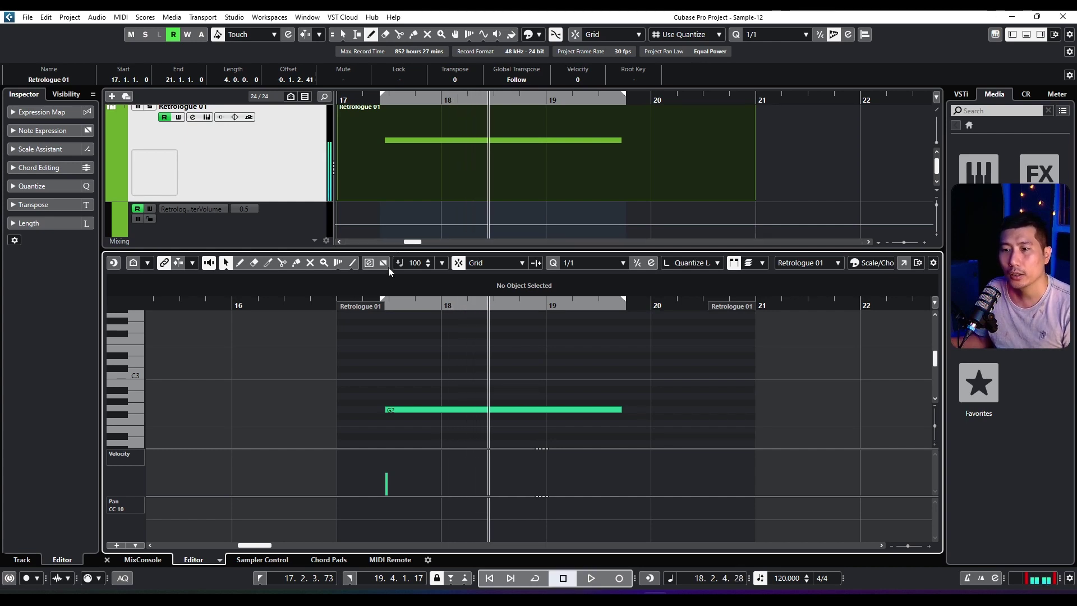
- Draw a CC 10 (Pan) event with a value of 47 at the start of the clip and play back the note from before it
{"action": "left_click", "coordinate": [239, 262]}
{"action": "left_click_drag", "start_coordinate": [340, 520], "coordinate": [345, 504]}
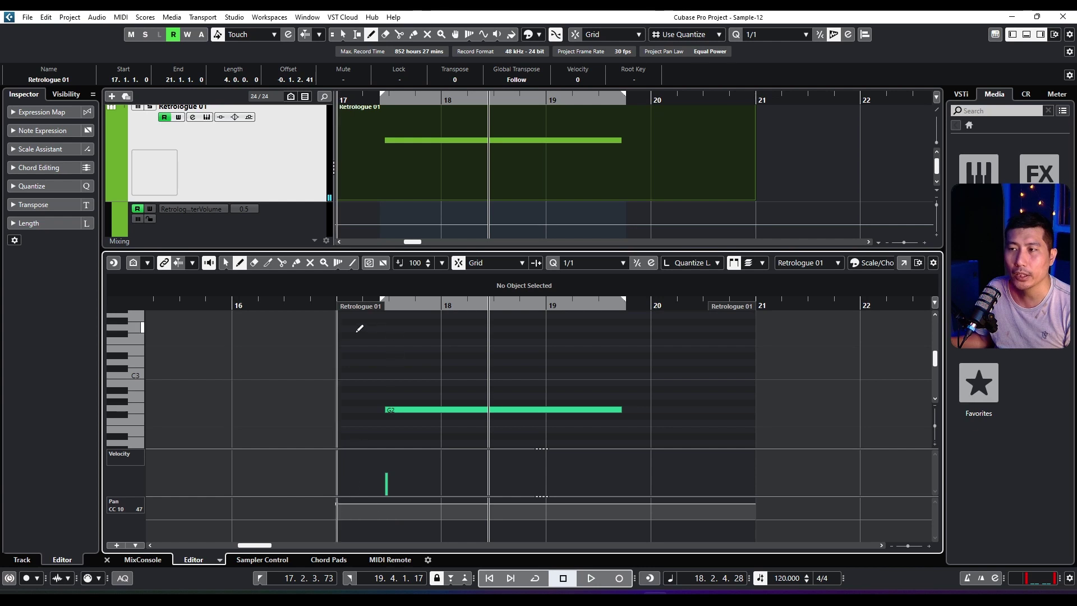
{"action": "left_click", "coordinate": [301, 302]}
{"action": "key", "text": "space"}
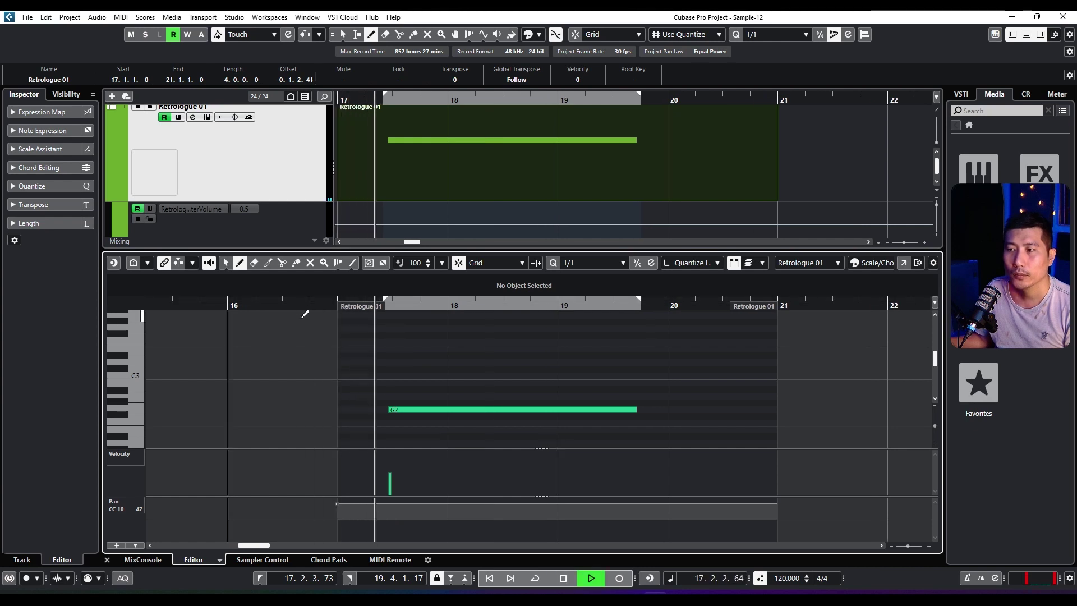
{"action": "key", "text": "space"}
{"action": "left_click", "coordinate": [261, 300]}
{"action": "left_click", "coordinate": [209, 303]}
{"action": "key", "text": "space"}
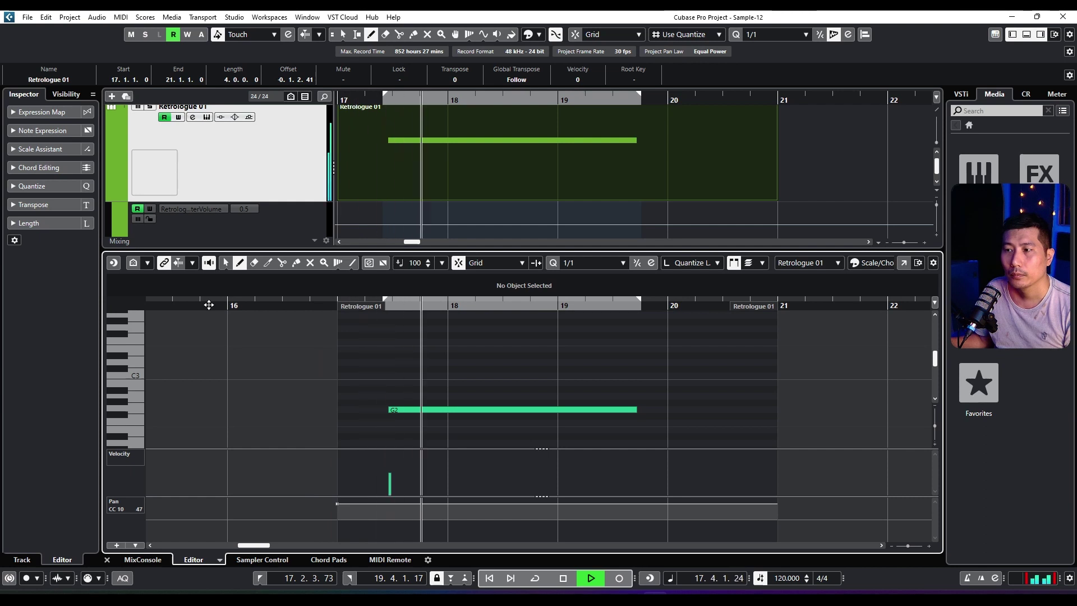
- Stop playback, delete the CC 10 (Pan) event at the clip start, and play the note briefly without pan data
{"action": "key", "text": "space"}
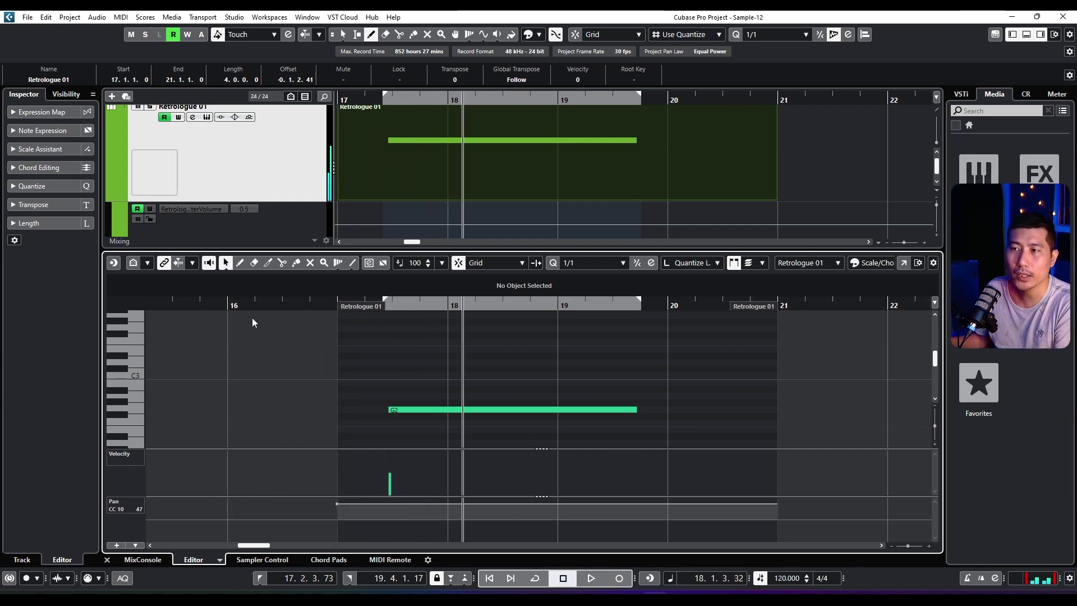
{"action": "key", "text": "space"}
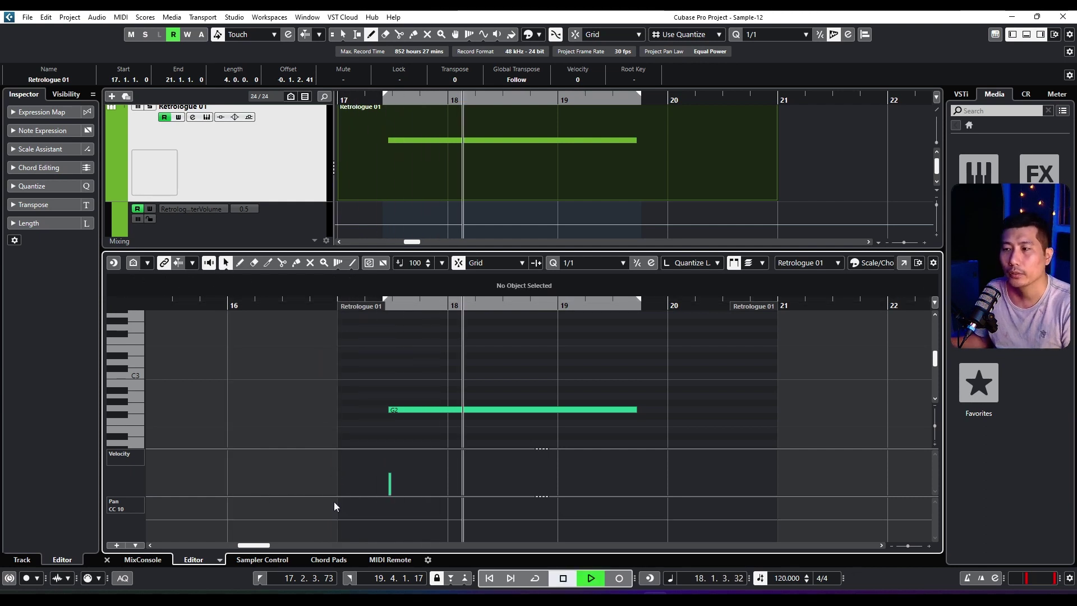
{"action": "key", "text": "space"}
- Draw a new CC 10 (Pan) event at the start of the clip and set its value to 0
{"action": "left_click", "coordinate": [240, 262]}
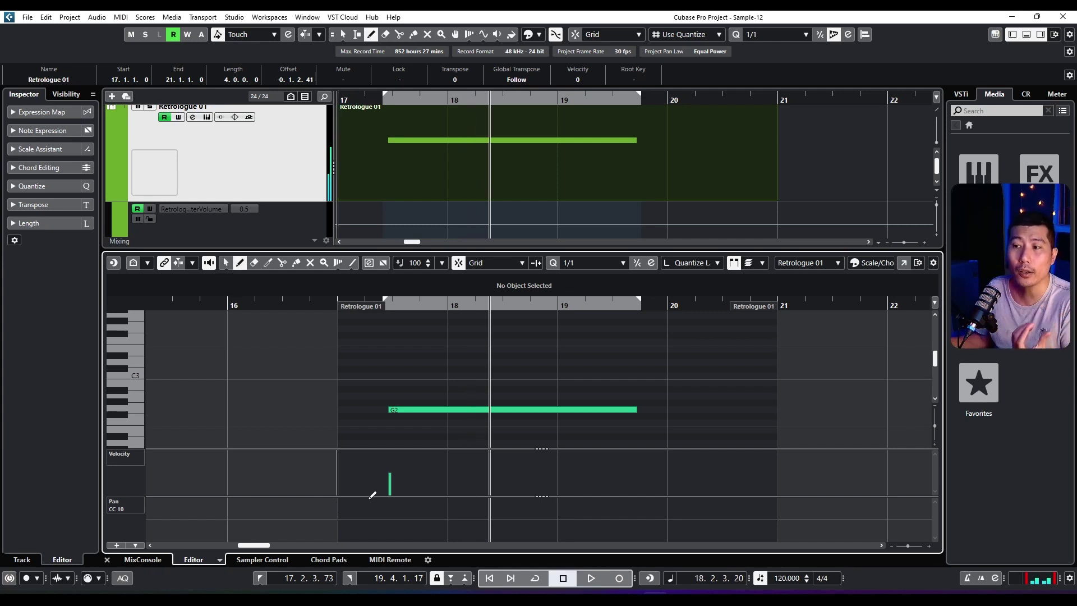
{"action": "left_click", "coordinate": [343, 516]}
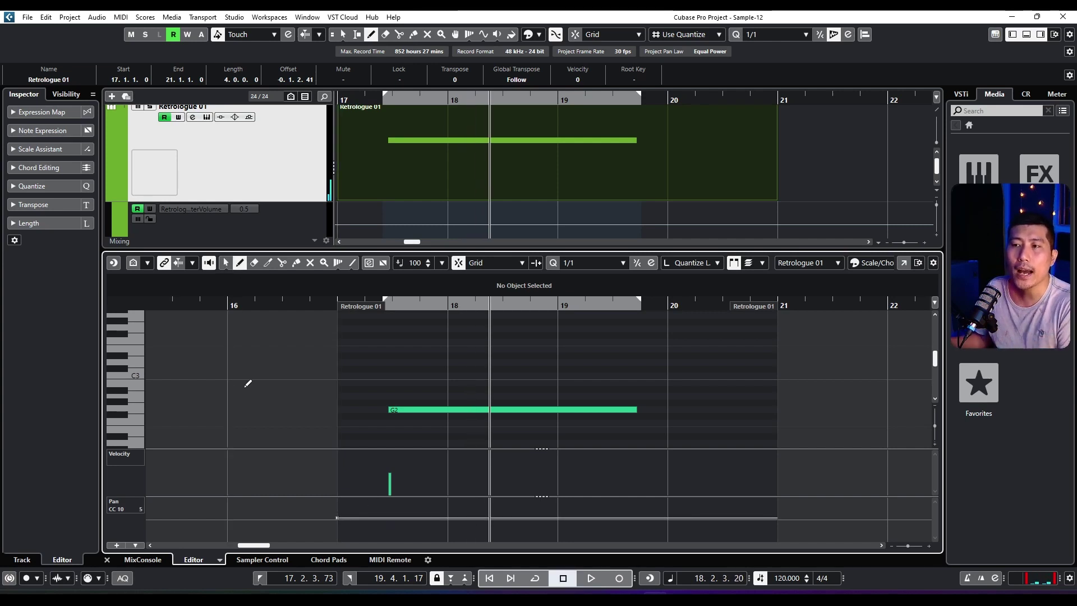
{"action": "left_click", "coordinate": [226, 262]}
{"action": "left_click", "coordinate": [337, 517]}
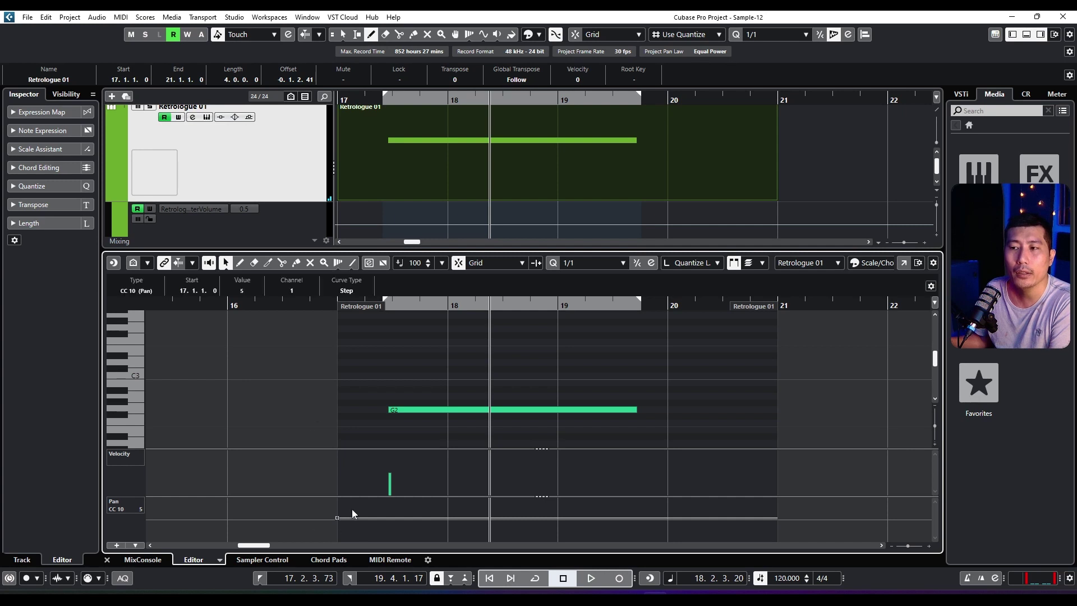
{"action": "left_click", "coordinate": [247, 293]}
{"action": "type", "text": "0"}
{"action": "key", "text": "Return"}
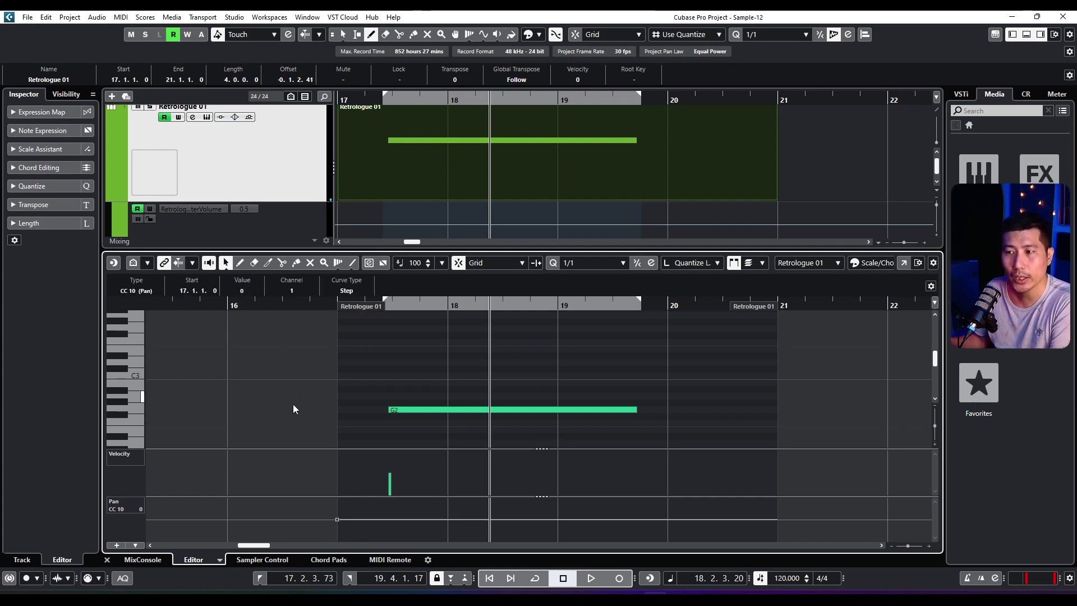
- Delete the CC 10 (Pan) event at the clip start and remove its controller lane from the Key Editor
{"action": "left_click_drag", "start_coordinate": [326, 522], "coordinate": [351, 527]}
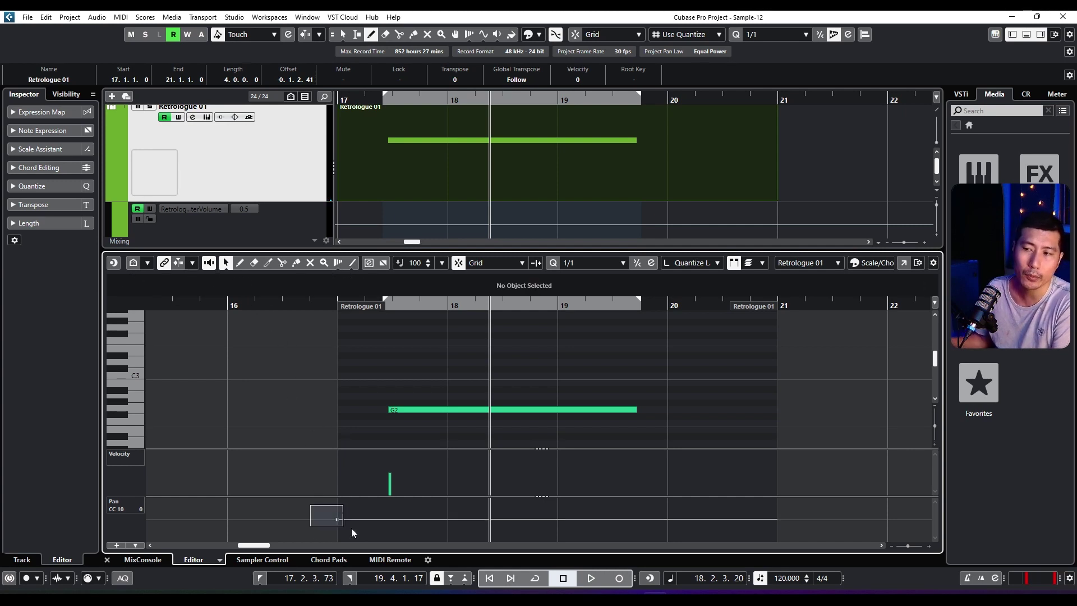
{"action": "left_click", "coordinate": [138, 510]}
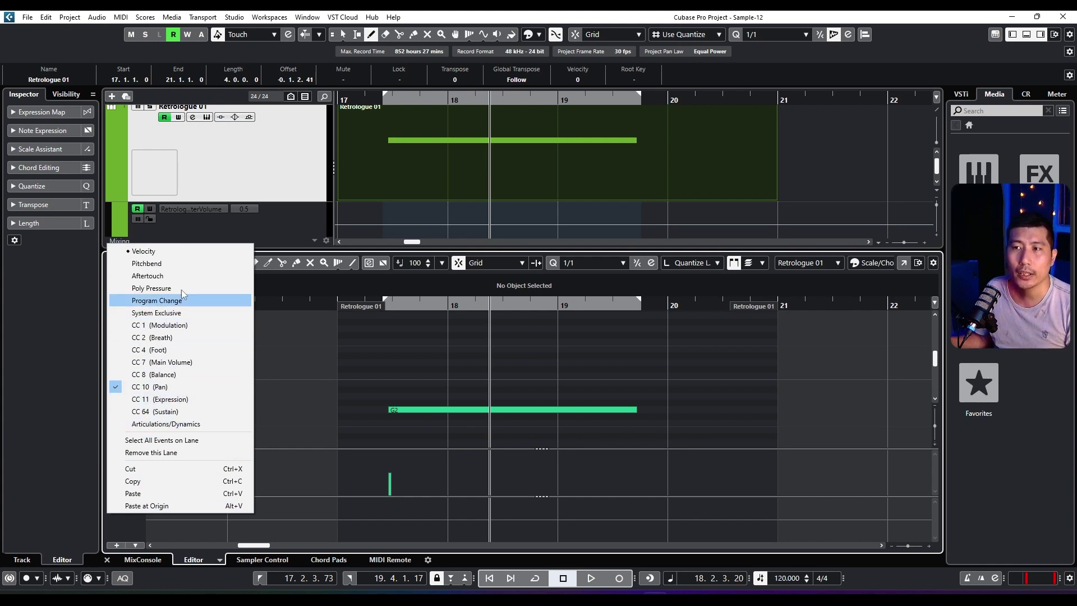
{"action": "left_click", "coordinate": [158, 457]}
- Load Auto LFO into the first MIDI insert slot of the Retrologue 01 track
{"action": "left_click", "coordinate": [256, 173]}
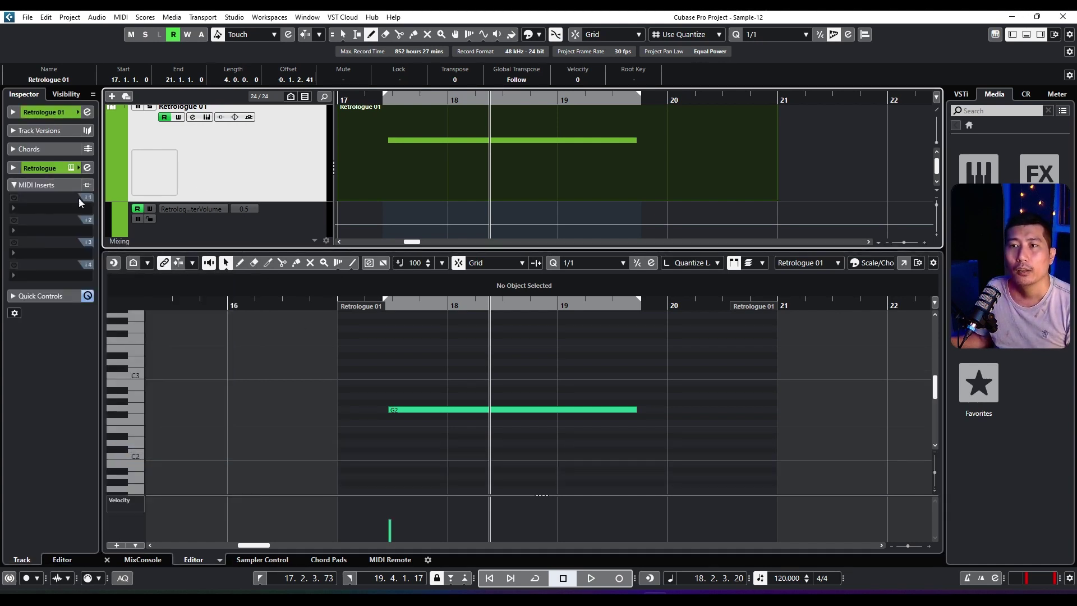
{"action": "left_click", "coordinate": [83, 196]}
{"action": "left_click", "coordinate": [59, 261]}
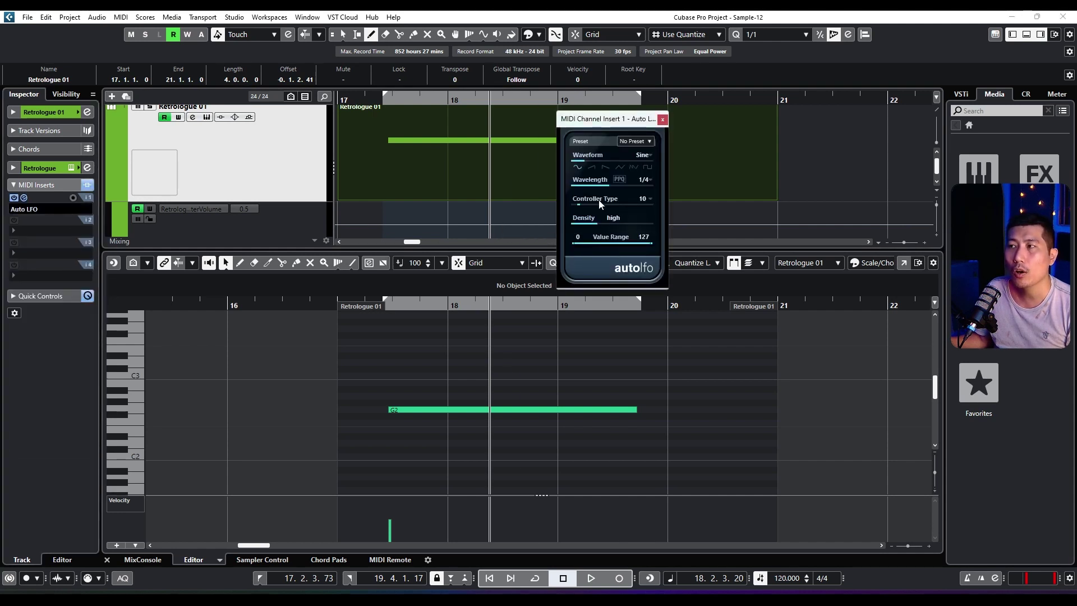
- Review the Auto LFO controller types, choose the every 29 PPQ - high density, and lower the value range maximum to 116
{"action": "left_click", "coordinate": [631, 200]}
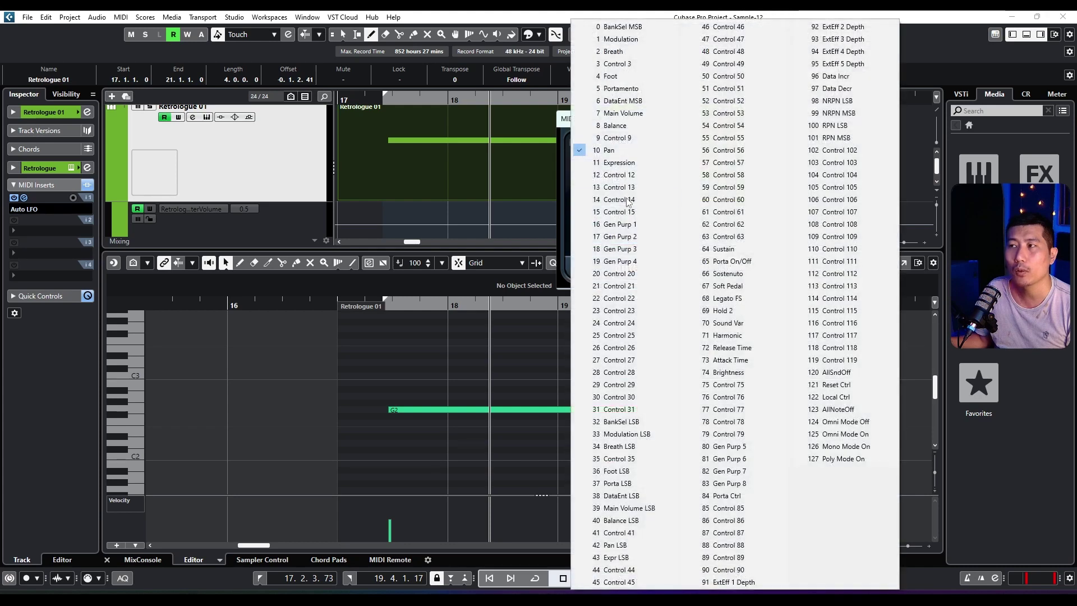
{"action": "left_click", "coordinate": [563, 200]}
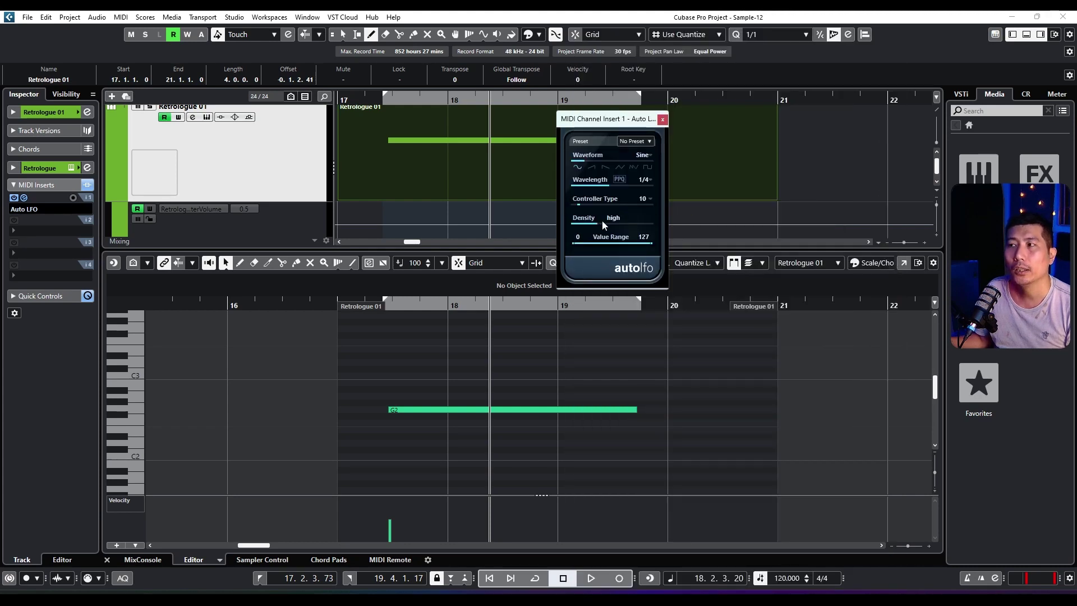
{"action": "left_click", "coordinate": [605, 224]}
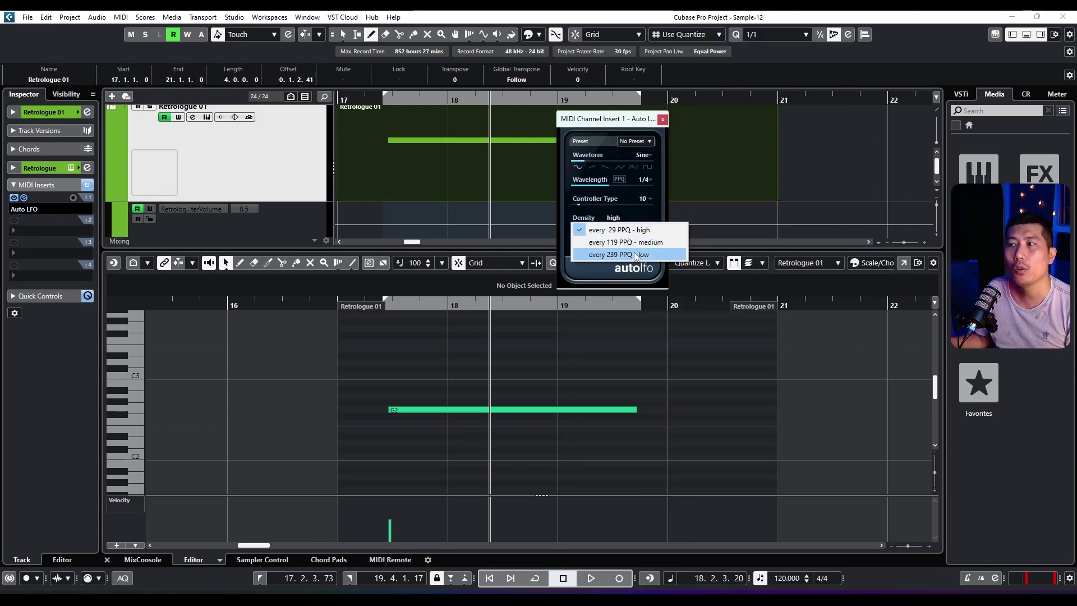
{"action": "left_click", "coordinate": [631, 230]}
{"action": "left_click_drag", "start_coordinate": [621, 248], "coordinate": [603, 249]}
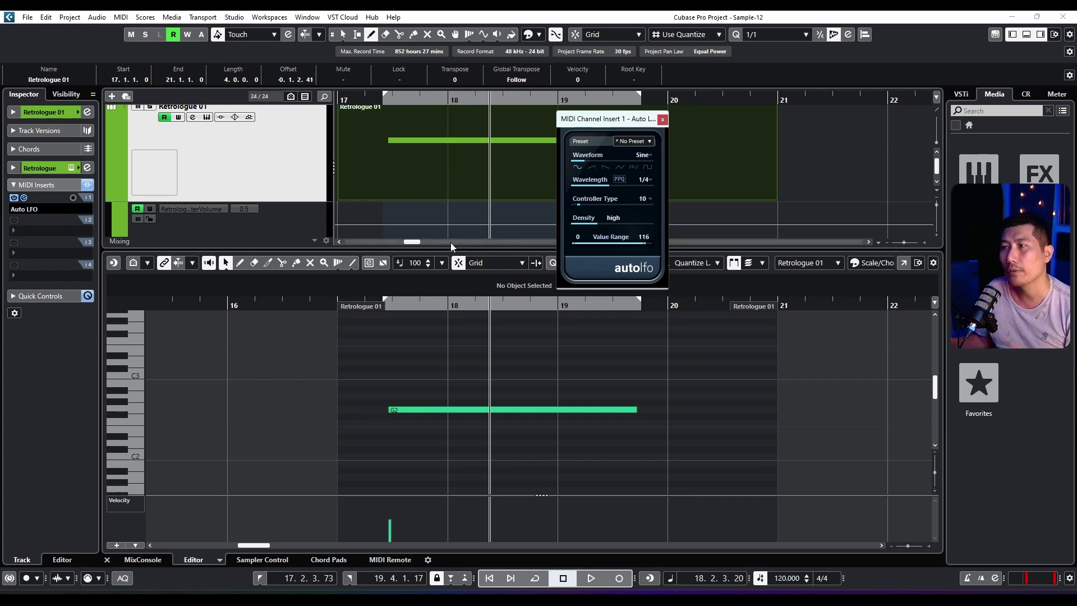
- Replace Auto LFO with Beat Designer in the first MIDI insert slot of Retrologue 01 and hide the lower editor zone
{"action": "scroll", "coordinate": [311, 230], "scroll_direction": "down", "scroll_amount": 1}
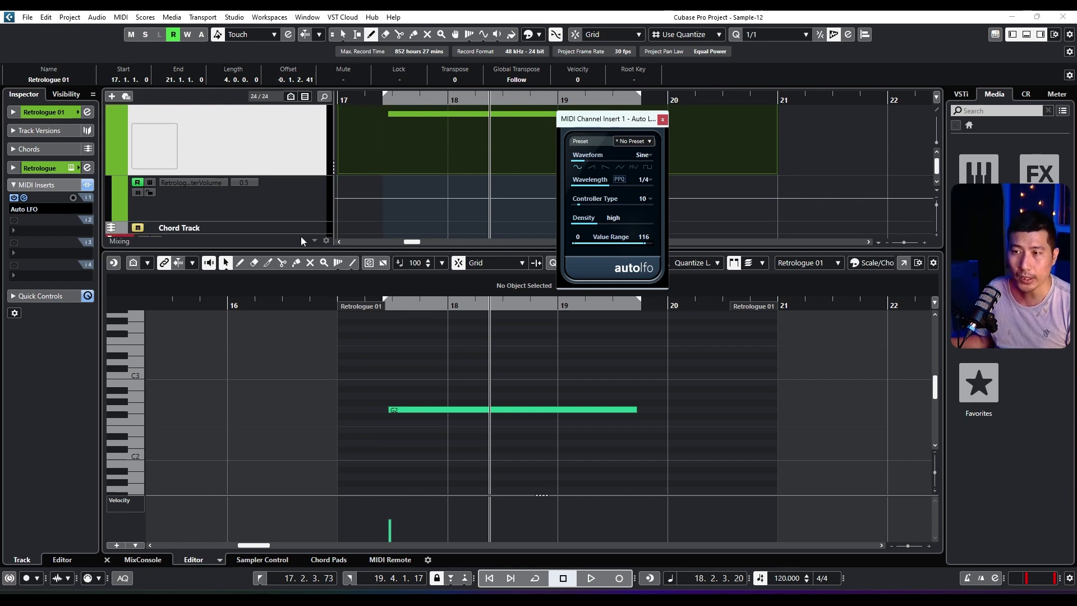
{"action": "scroll", "coordinate": [256, 196], "scroll_direction": "up", "scroll_amount": 2}
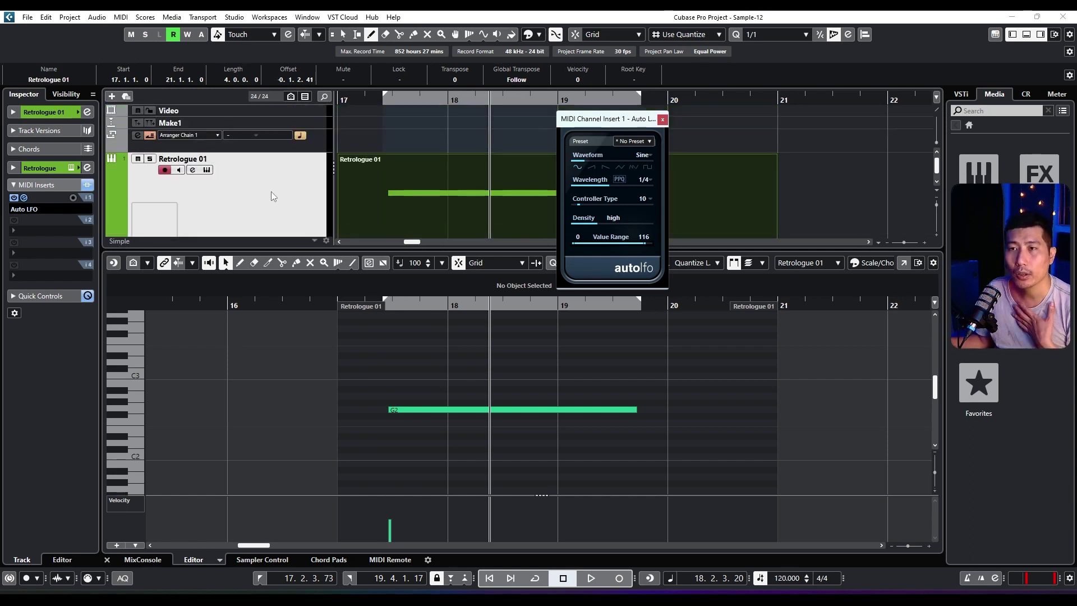
{"action": "left_click", "coordinate": [55, 210]}
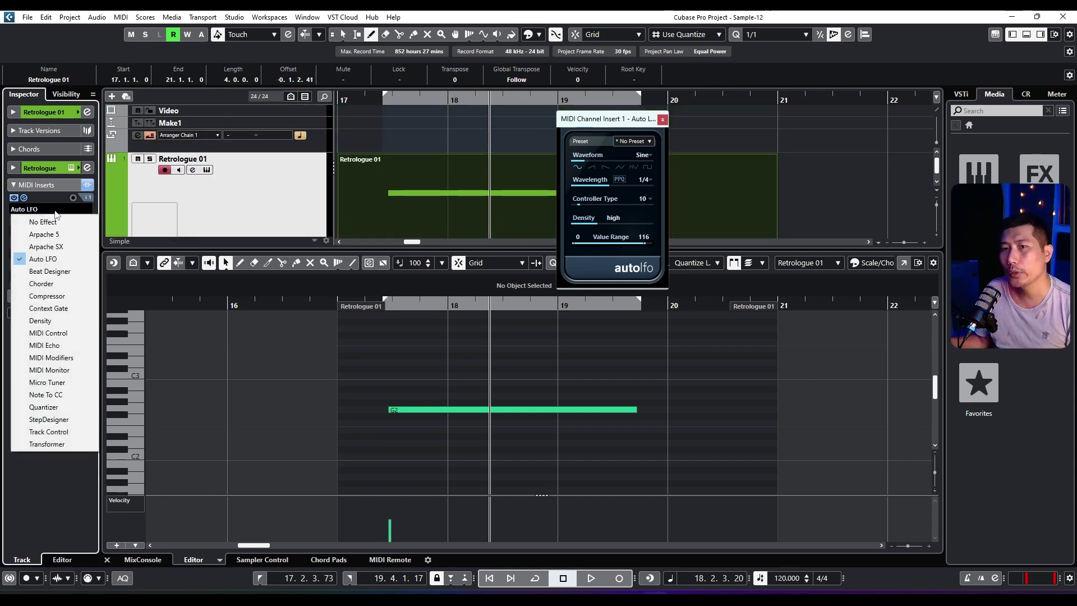
{"action": "left_click", "coordinate": [55, 275]}
{"action": "left_click_drag", "start_coordinate": [481, 330], "coordinate": [418, 136]}
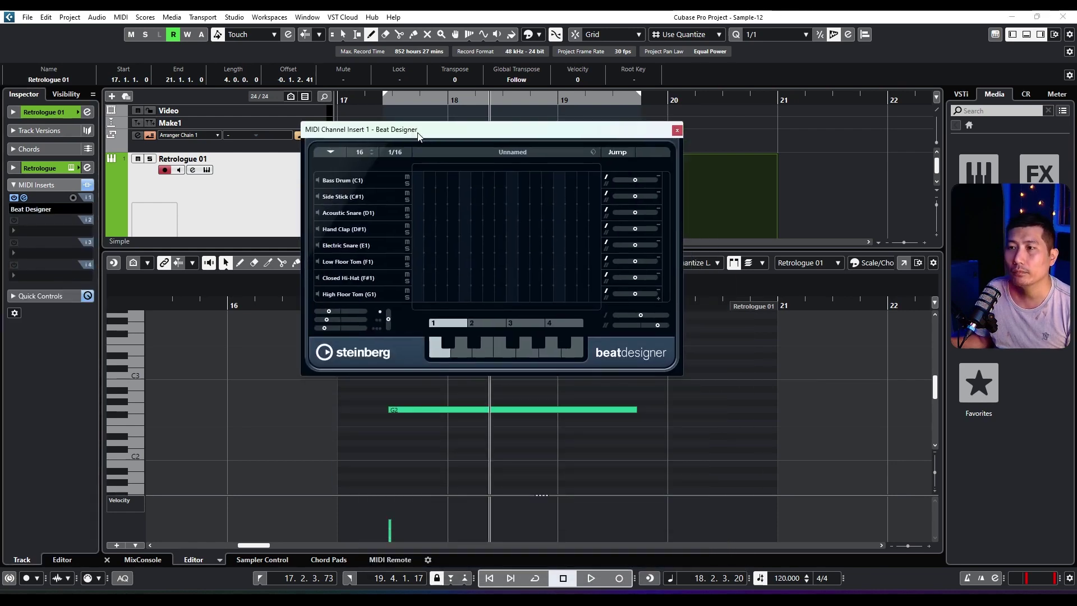
{"action": "left_click", "coordinate": [1027, 35]}
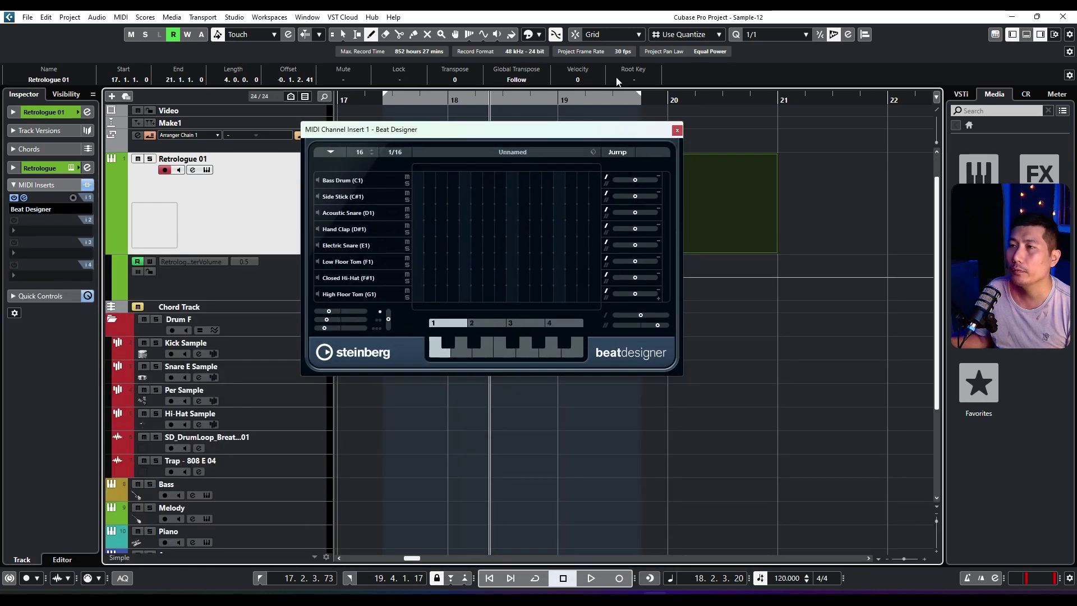
{"action": "left_click_drag", "start_coordinate": [457, 137], "coordinate": [530, 172]}
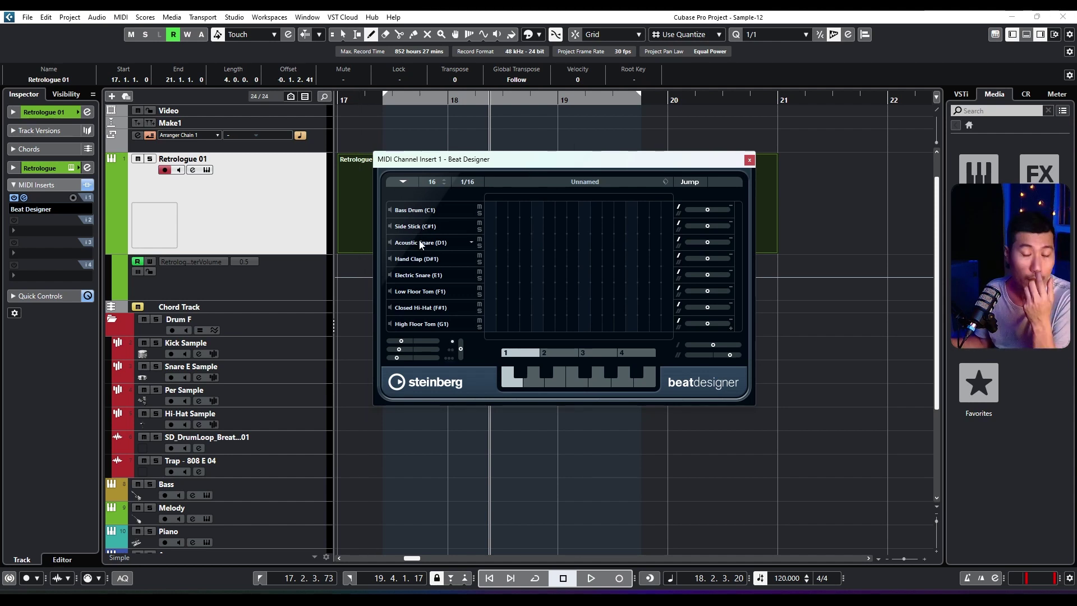
- Add one instrument track below Retrologue 01 using HALion Sonic SE
{"action": "right_click", "coordinate": [254, 207]}
{"action": "mouse_move", "coordinate": [286, 216]}
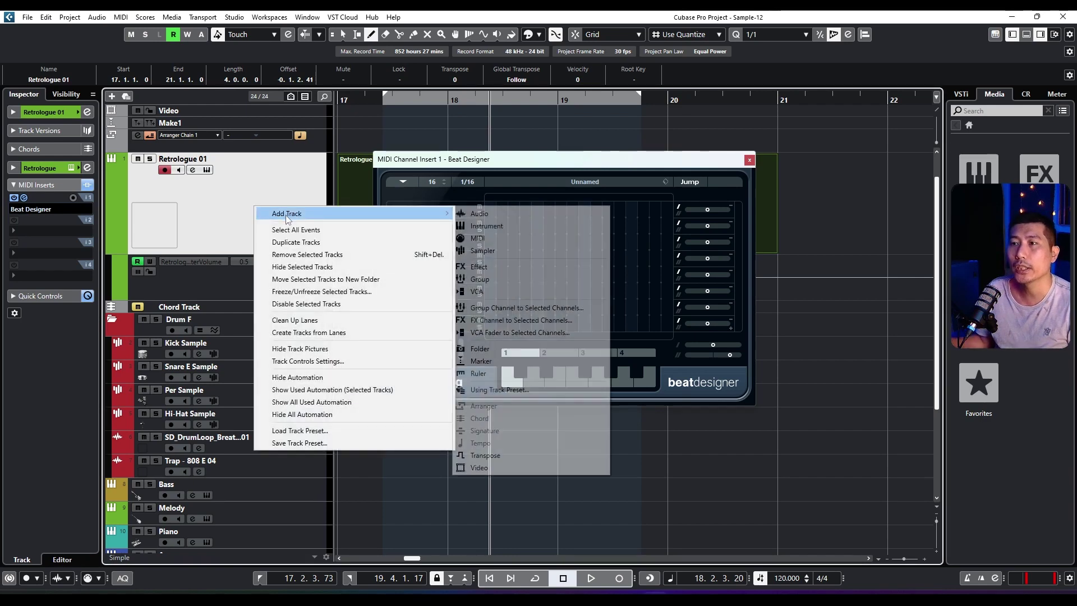
{"action": "left_click", "coordinate": [487, 226]}
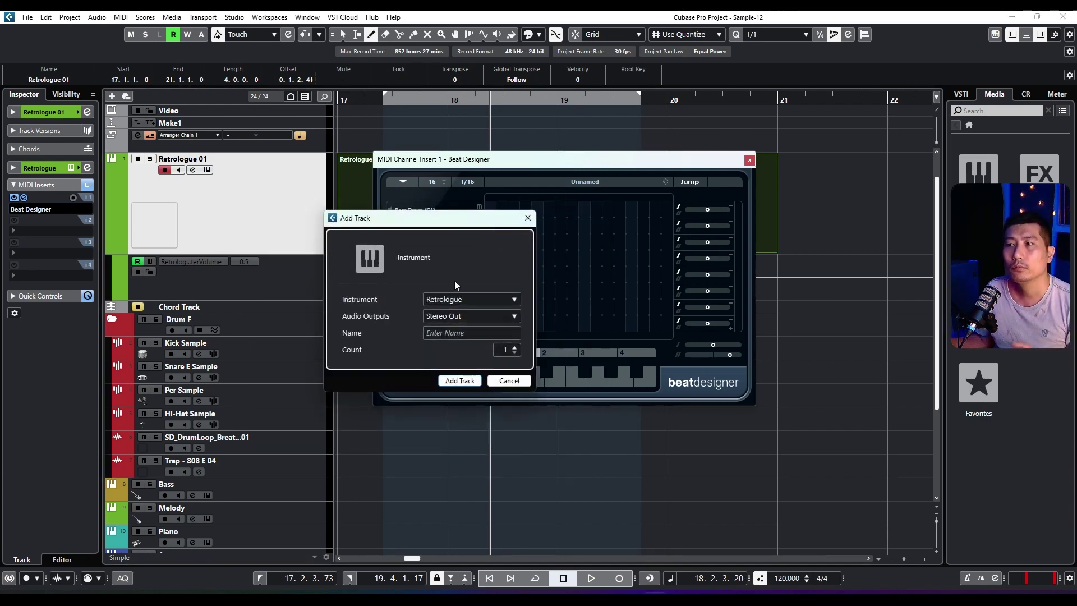
{"action": "left_click", "coordinate": [454, 298]}
{"action": "left_click", "coordinate": [395, 377]}
{"action": "left_click", "coordinate": [459, 381]}
- Filter the HALion Sonic SE presets to the Drum&Perc category and load R&B Kit 2 into the first slot
{"action": "left_click_drag", "start_coordinate": [785, 277], "coordinate": [296, 86]}
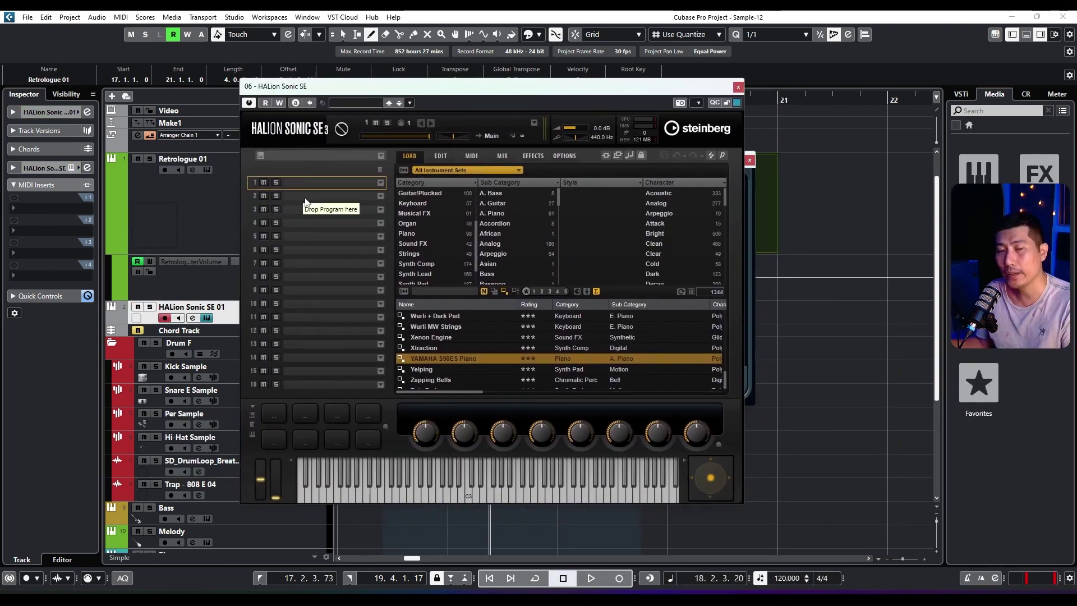
{"action": "scroll", "coordinate": [446, 247], "scroll_direction": "down", "scroll_amount": 1}
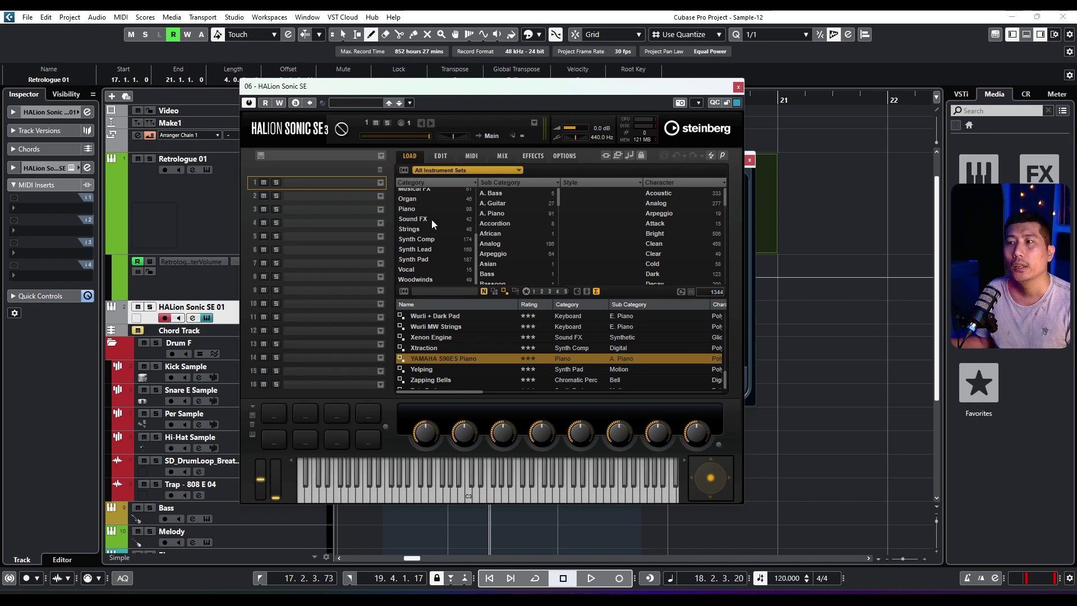
{"action": "scroll", "coordinate": [440, 326], "scroll_direction": "up", "scroll_amount": 2}
{"action": "scroll", "coordinate": [407, 246], "scroll_direction": "up", "scroll_amount": 3}
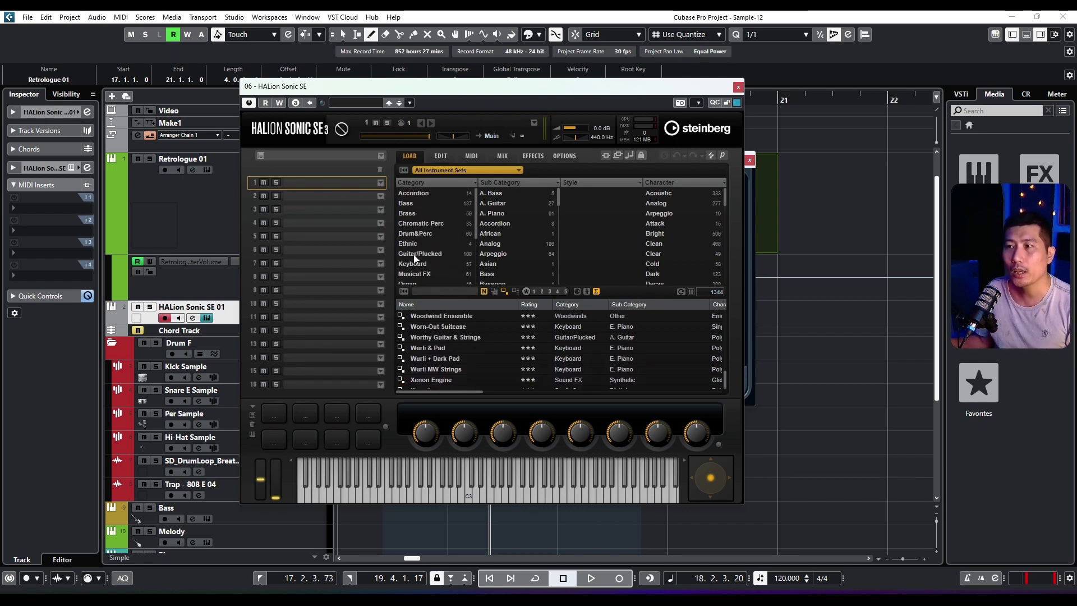
{"action": "left_click", "coordinate": [415, 235]}
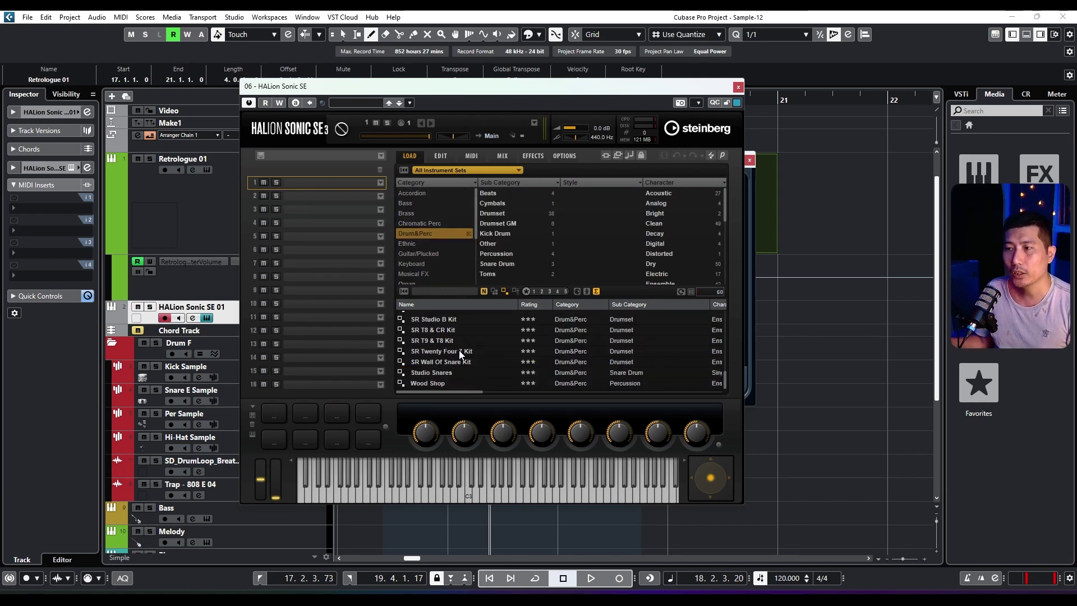
{"action": "scroll", "coordinate": [460, 354], "scroll_direction": "up", "scroll_amount": 5}
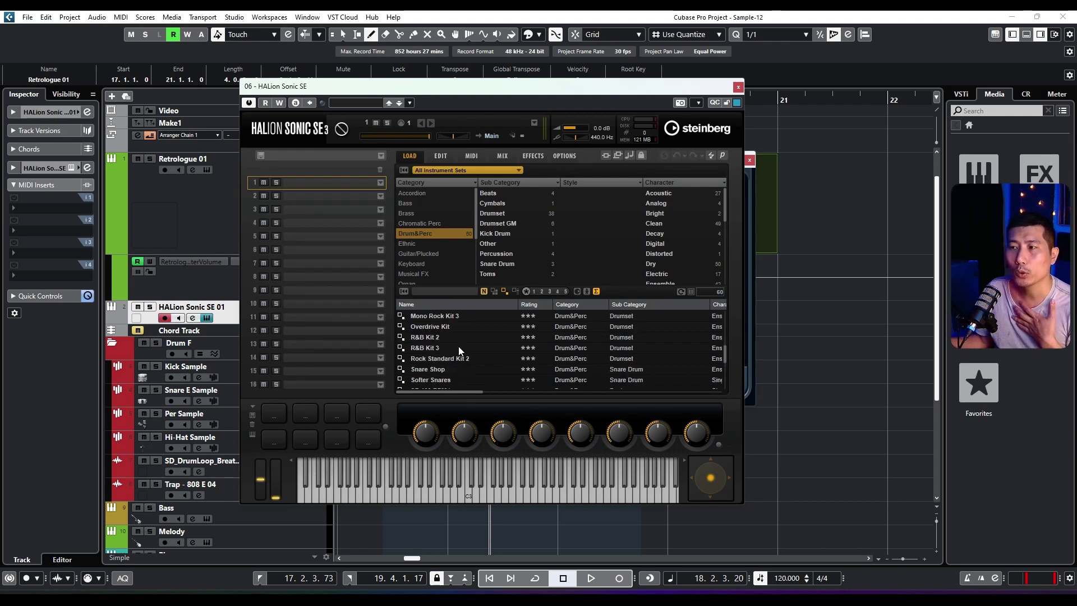
{"action": "double_click", "coordinate": [438, 338]}
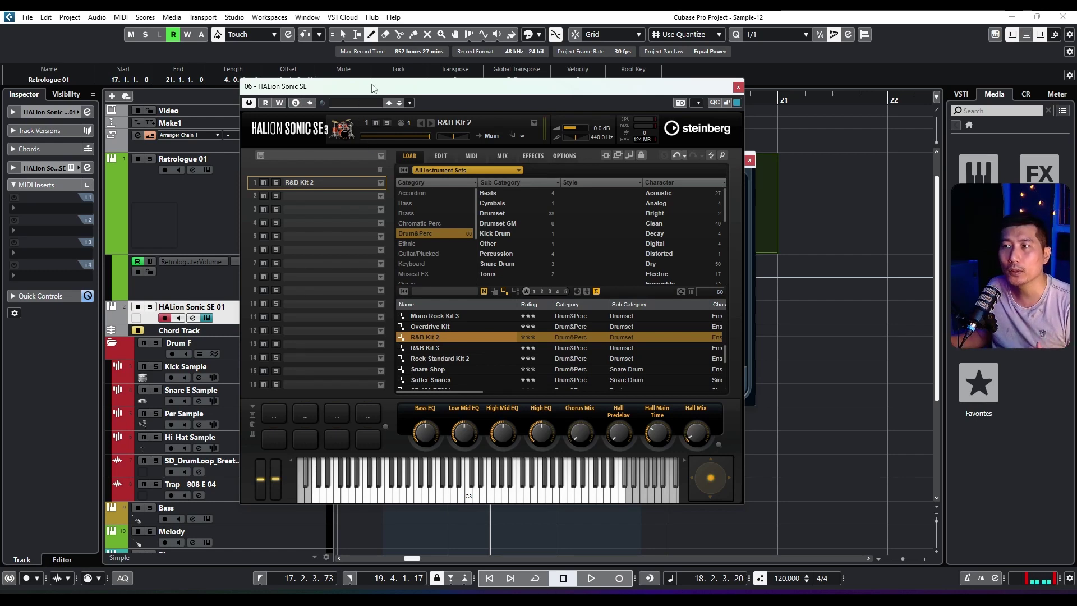
- Separate the HALion Sonic SE and Beat Designer windows, then close HALion Sonic SE
{"action": "left_click_drag", "start_coordinate": [369, 90], "coordinate": [674, 84]}
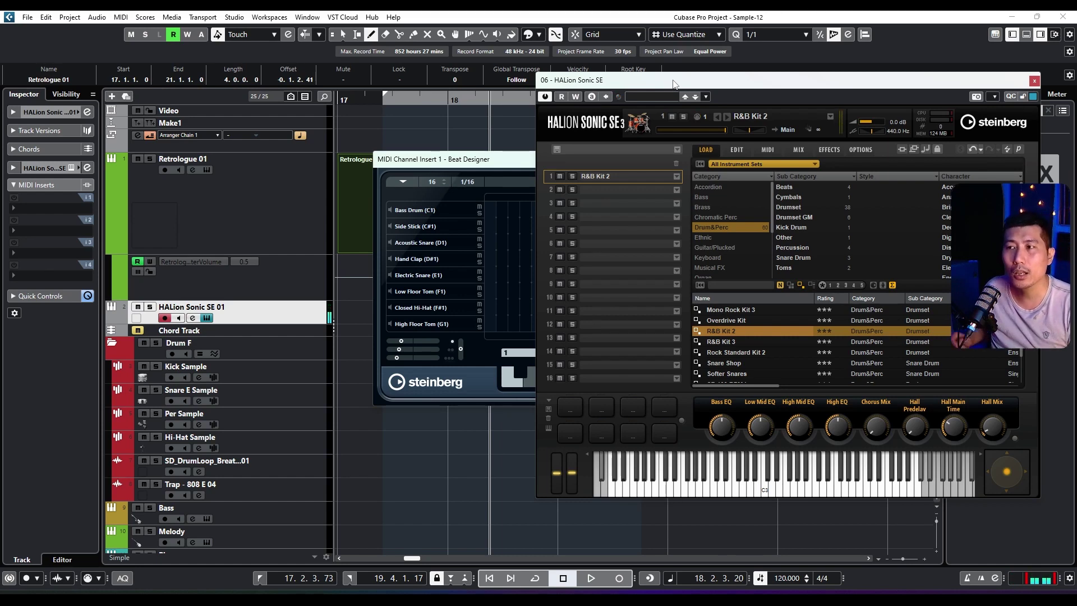
{"action": "left_click_drag", "start_coordinate": [448, 159], "coordinate": [248, 161]}
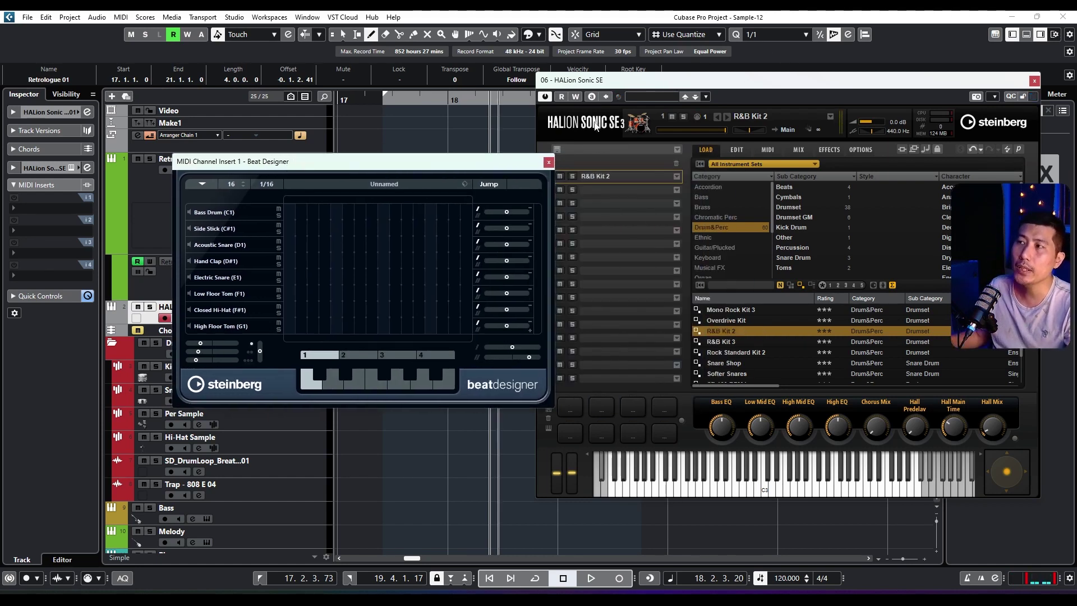
{"action": "left_click", "coordinate": [1033, 80]}
- Delete the stray arranger event A near bar 18 and the Retrologue 01 clip starting at bar 17
{"action": "mouse_move", "coordinate": [429, 137]}
{"action": "left_mouse_down"}
{"action": "mouse_move", "coordinate": [617, 140]}
{"action": "mouse_move", "coordinate": [476, 140]}
{"action": "left_mouse_up"}
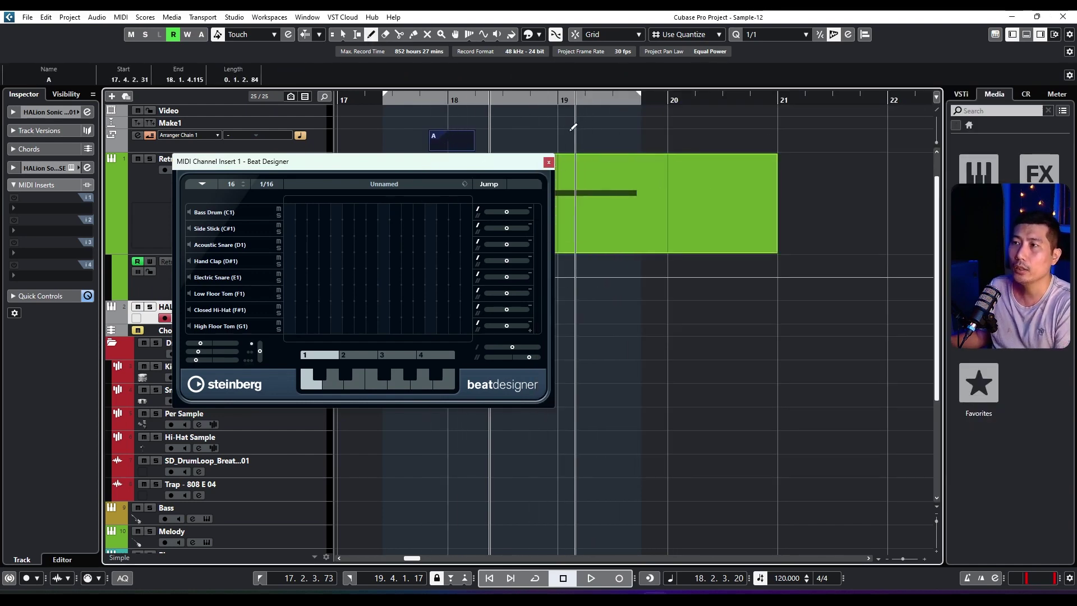
{"action": "left_click", "coordinate": [342, 34]}
{"action": "left_click_drag", "start_coordinate": [356, 161], "coordinate": [463, 301]}
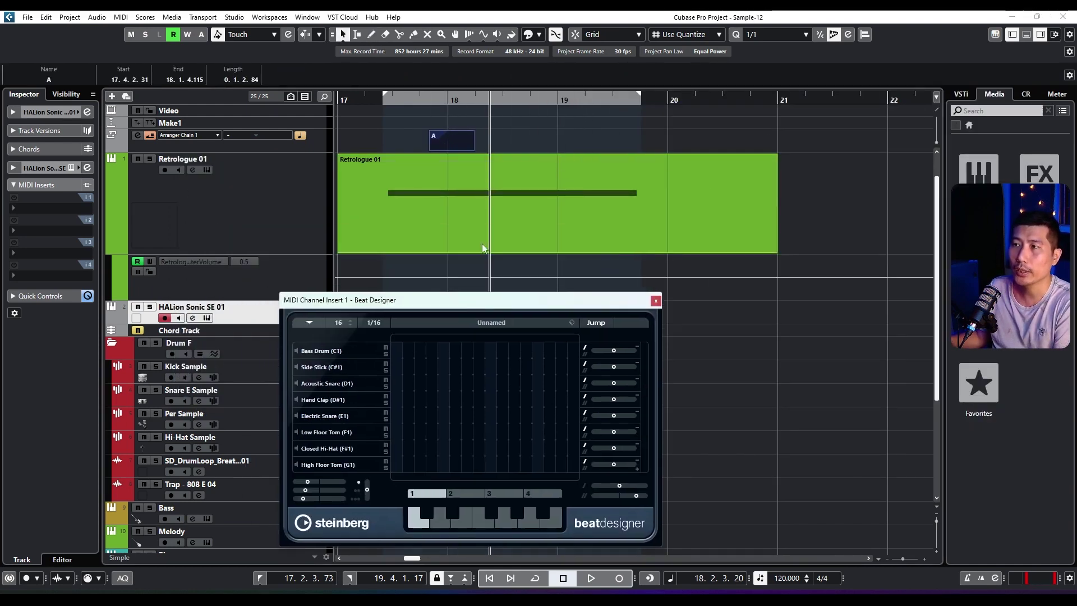
{"action": "key", "text": "Delete"}
{"action": "left_click", "coordinate": [458, 192]}
{"action": "key", "text": "Delete"}
- Solo the HALion Sonic SE 01 track and start playback from the beginning of the locator range
{"action": "left_click", "coordinate": [384, 111]}
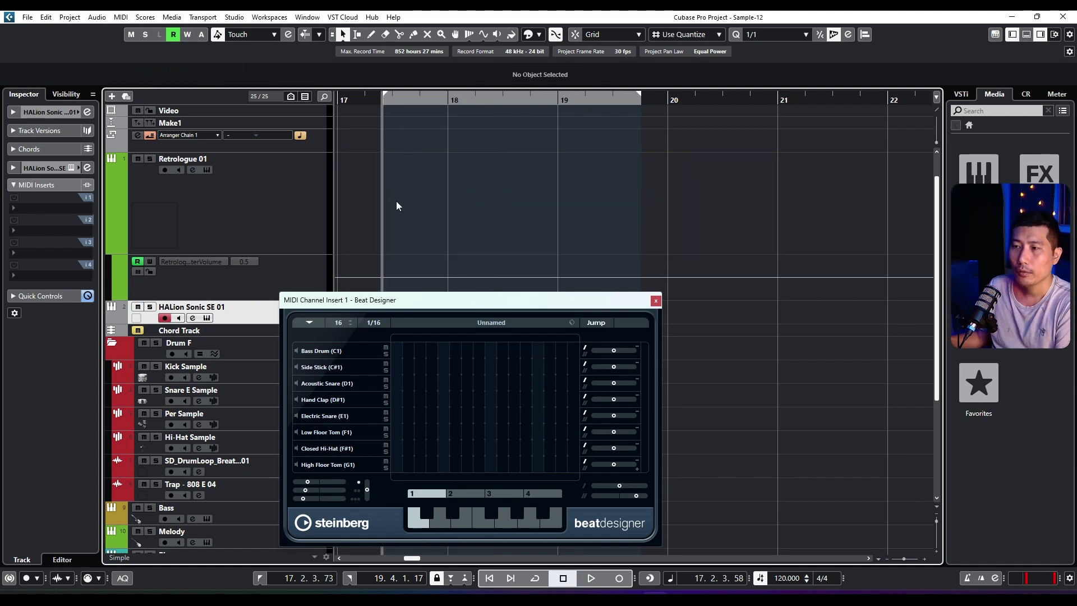
{"action": "left_click_drag", "start_coordinate": [372, 301], "coordinate": [528, 203]}
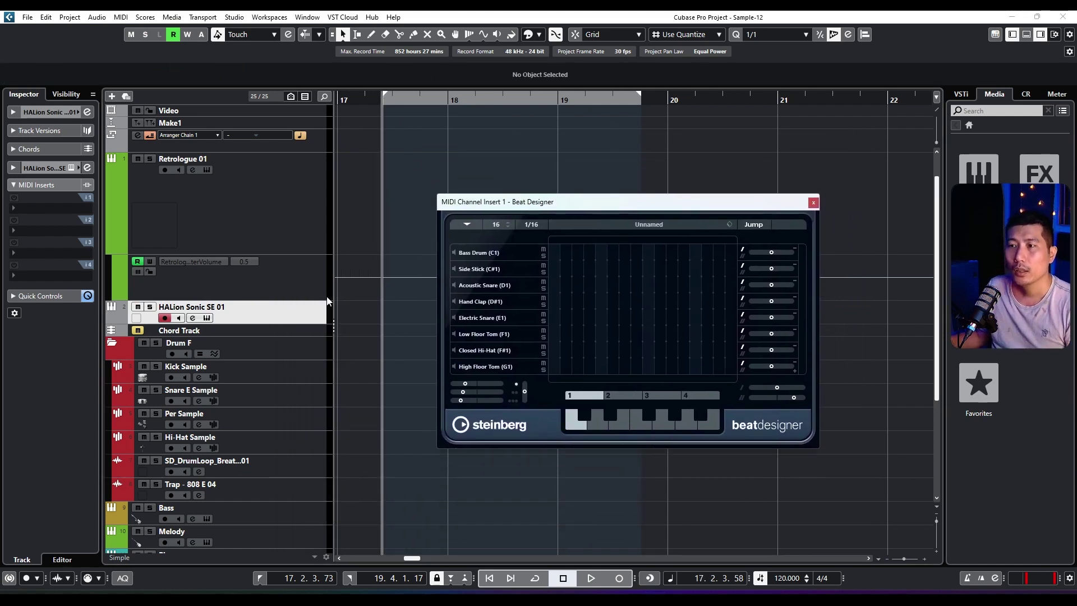
{"action": "left_click", "coordinate": [150, 308]}
{"action": "key", "text": "space"}
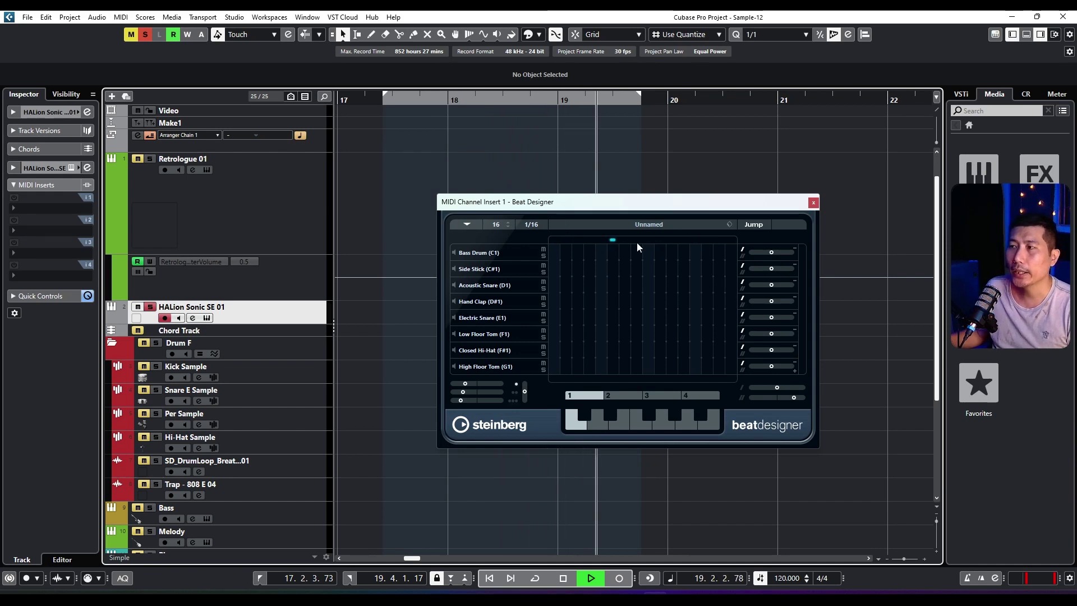
- Reduce the Beat Designer pattern length to 8 steps
{"action": "left_click", "coordinate": [508, 226]}
{"action": "left_click", "coordinate": [507, 226]}
{"action": "left_click", "coordinate": [507, 226]}
{"action": "left_click", "coordinate": [507, 226]}
{"action": "left_click", "coordinate": [507, 226]}
{"action": "left_click", "coordinate": [507, 227]}
{"action": "left_click", "coordinate": [507, 226]}
{"action": "left_click", "coordinate": [507, 226]}
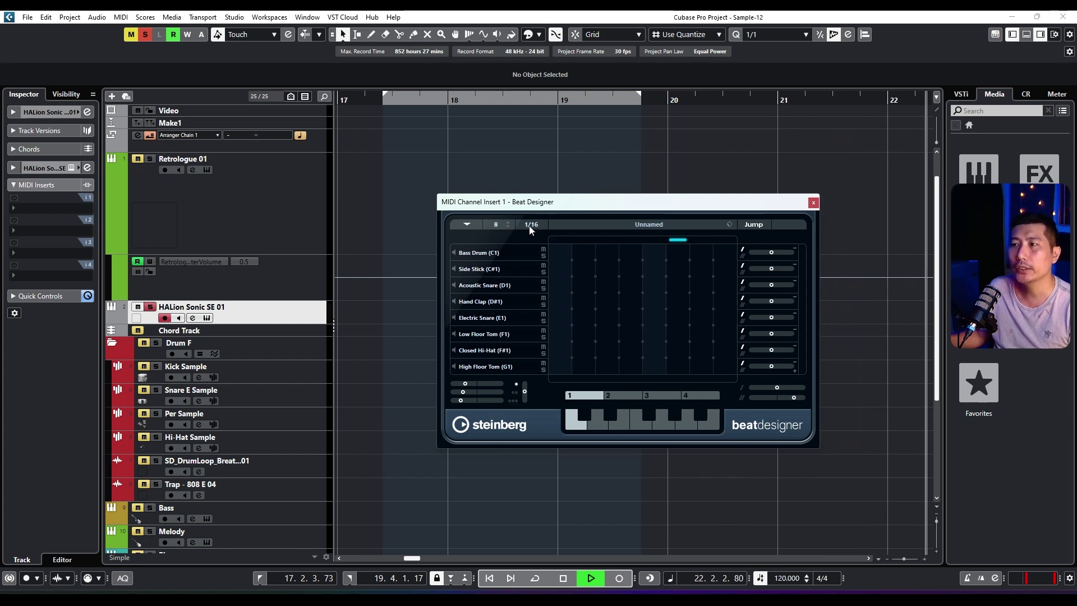
- Try a 1/8 step resolution for the Beat Designer pattern and set it back to 1/16
{"action": "left_click", "coordinate": [531, 224]}
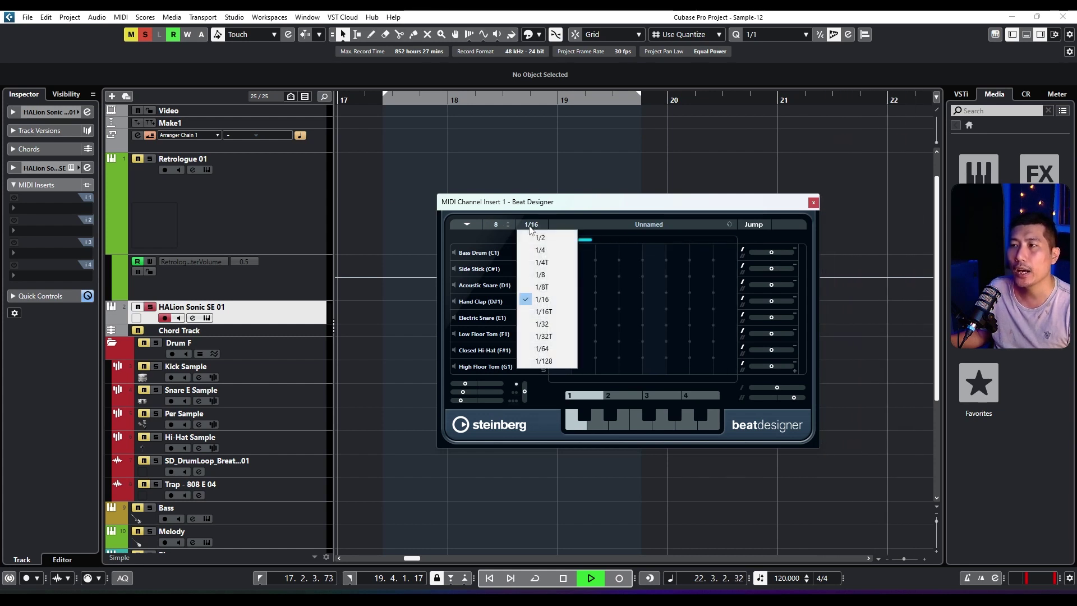
{"action": "left_click", "coordinate": [544, 277]}
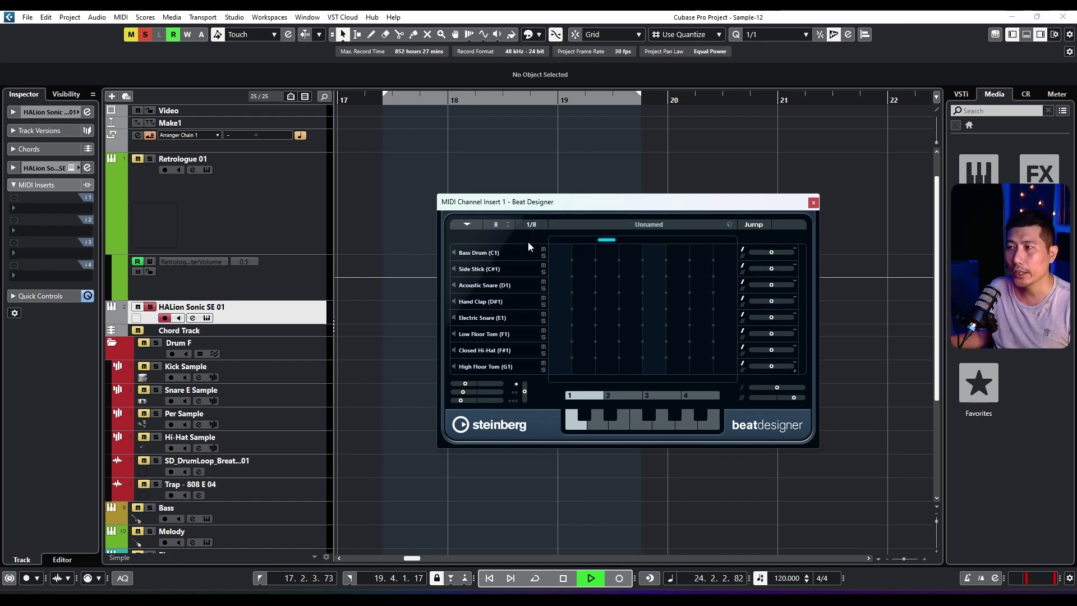
{"action": "left_click", "coordinate": [531, 225]}
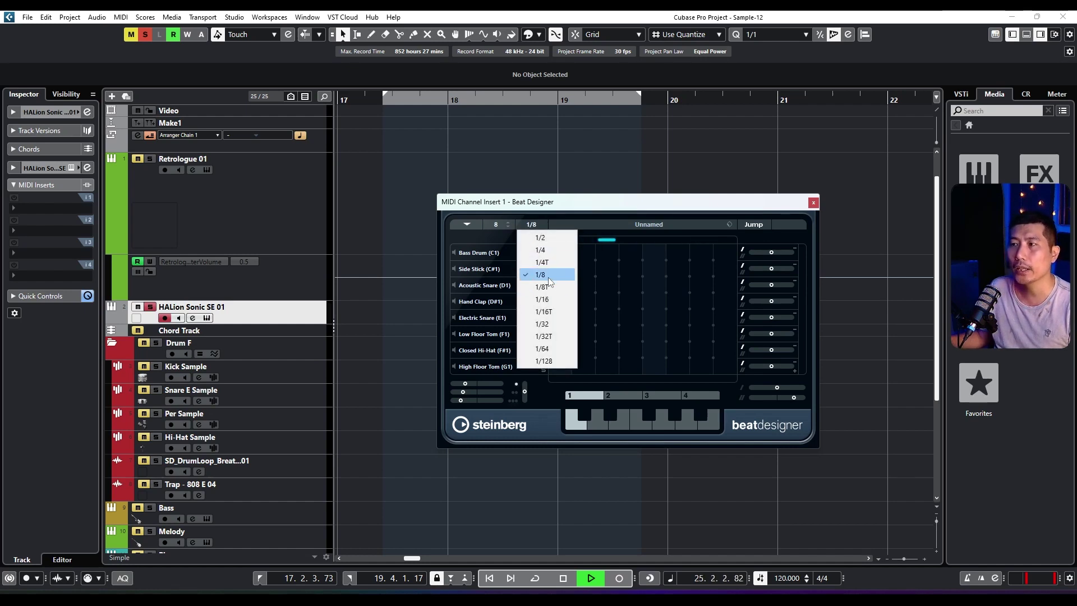
{"action": "left_click", "coordinate": [543, 299]}
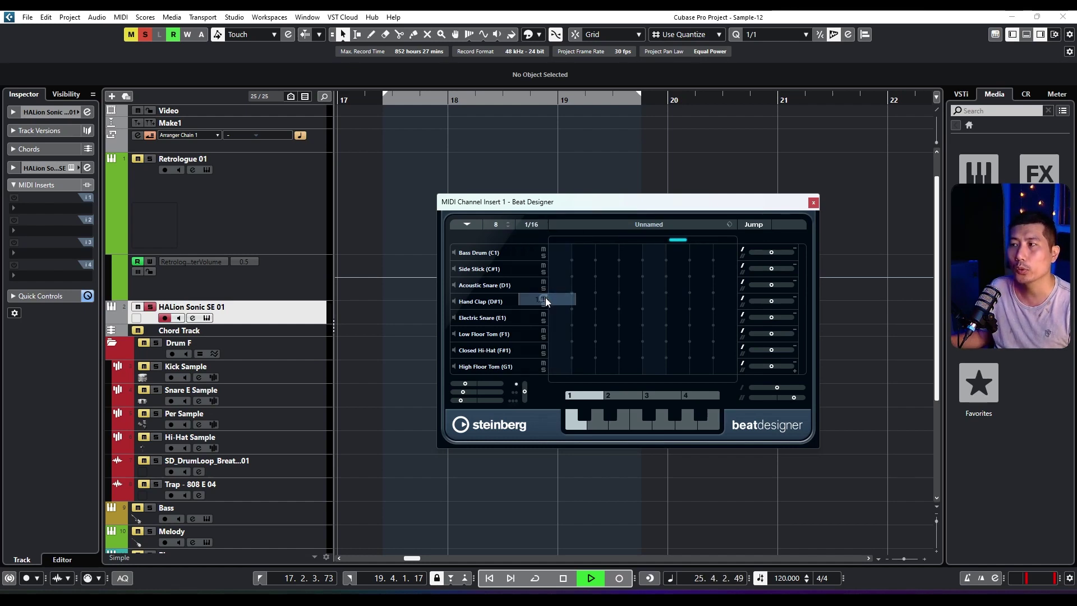
- Raise the pattern length to 11 steps, check the step resolution options, and restore the length to 16 steps
{"action": "left_click", "coordinate": [507, 222]}
{"action": "left_click", "coordinate": [508, 223]}
{"action": "left_click", "coordinate": [508, 223]}
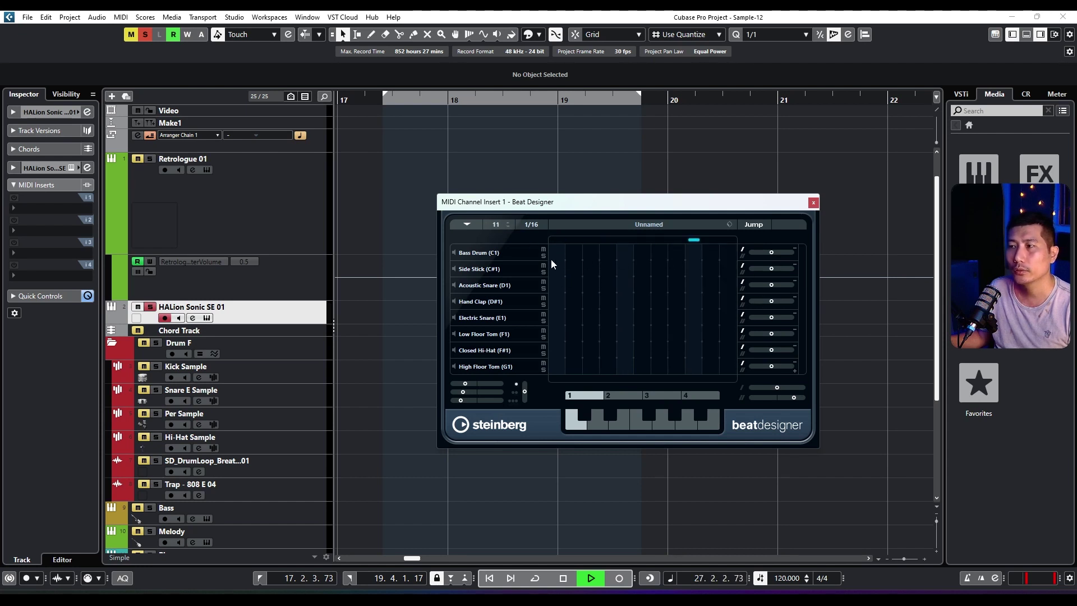
{"action": "left_click", "coordinate": [536, 226]}
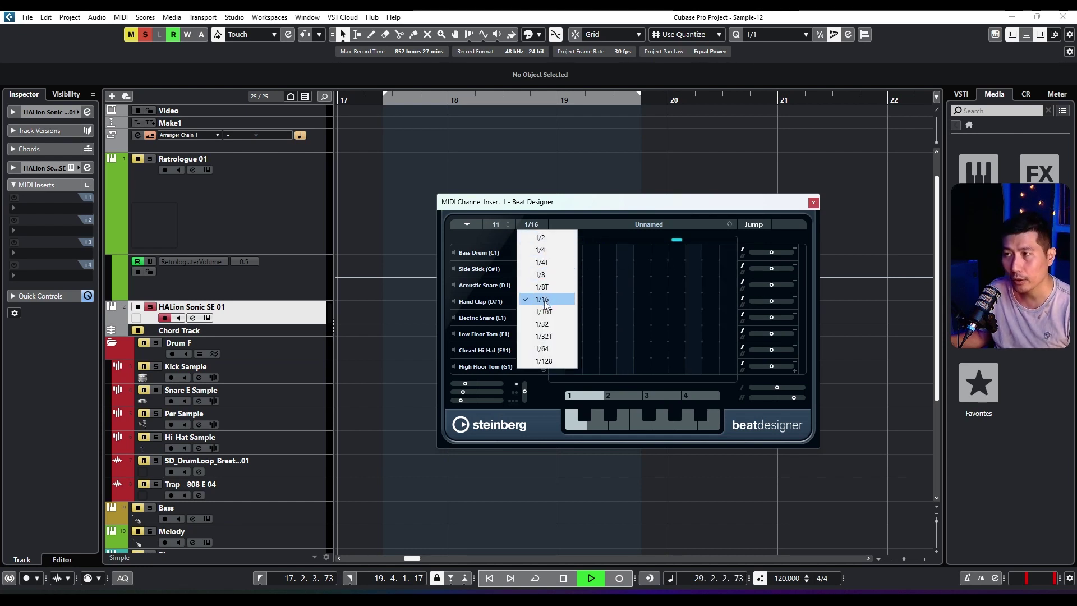
{"action": "left_click", "coordinate": [544, 223]}
{"action": "left_click", "coordinate": [508, 222]}
{"action": "left_click", "coordinate": [507, 222]}
{"action": "left_click", "coordinate": [507, 223]}
{"action": "left_click", "coordinate": [507, 223]}
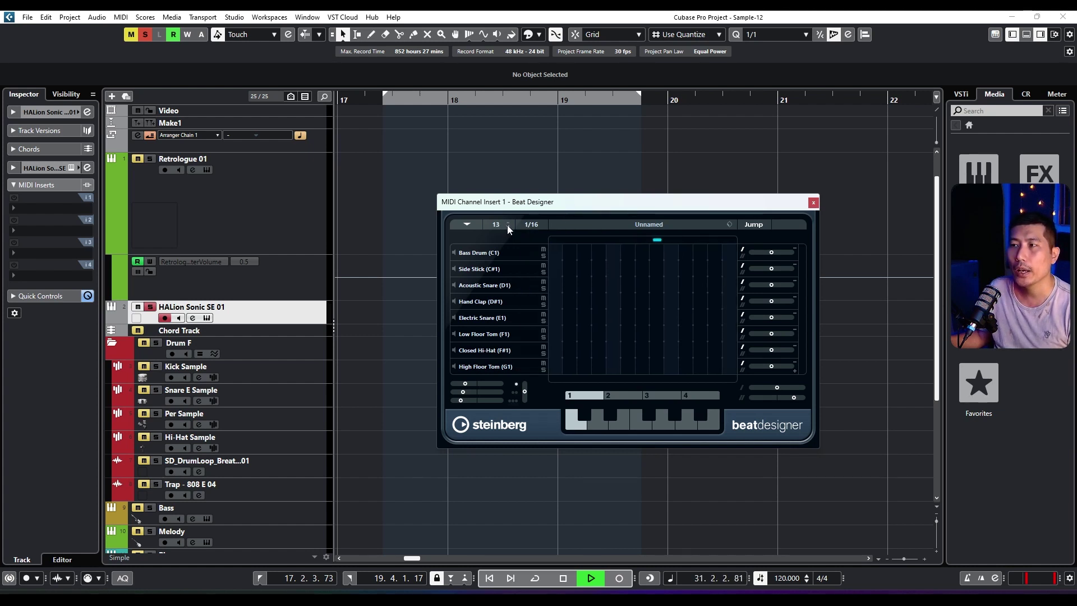
{"action": "left_click", "coordinate": [508, 222]}
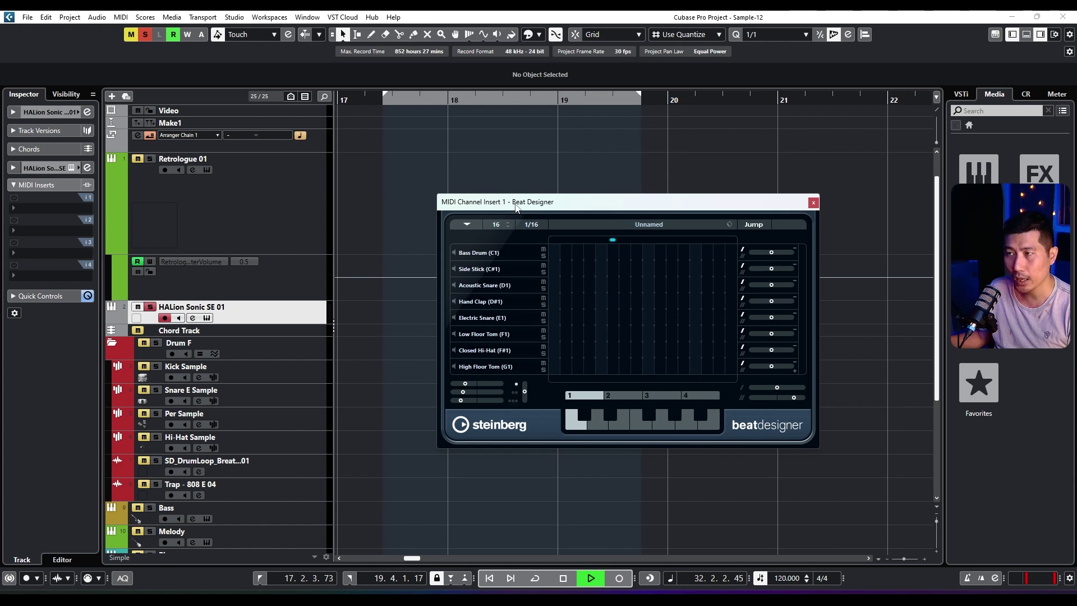
- Move the Beat Designer window toward the track list and enlarge it to cover most of the arrangement area
{"action": "left_click_drag", "start_coordinate": [517, 205], "coordinate": [411, 165]}
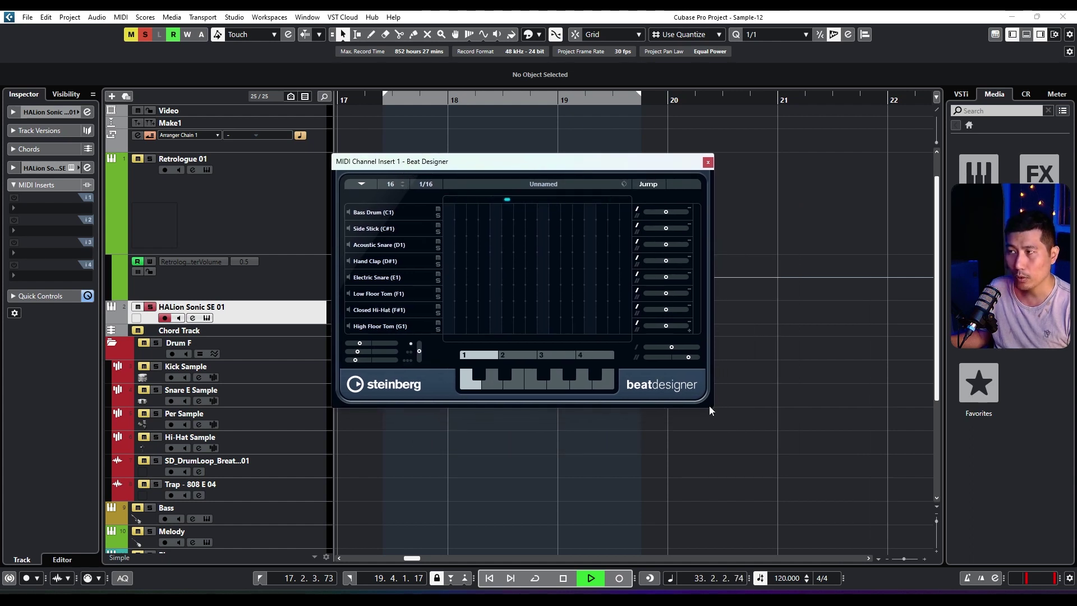
{"action": "left_click_drag", "start_coordinate": [712, 409], "coordinate": [938, 560]}
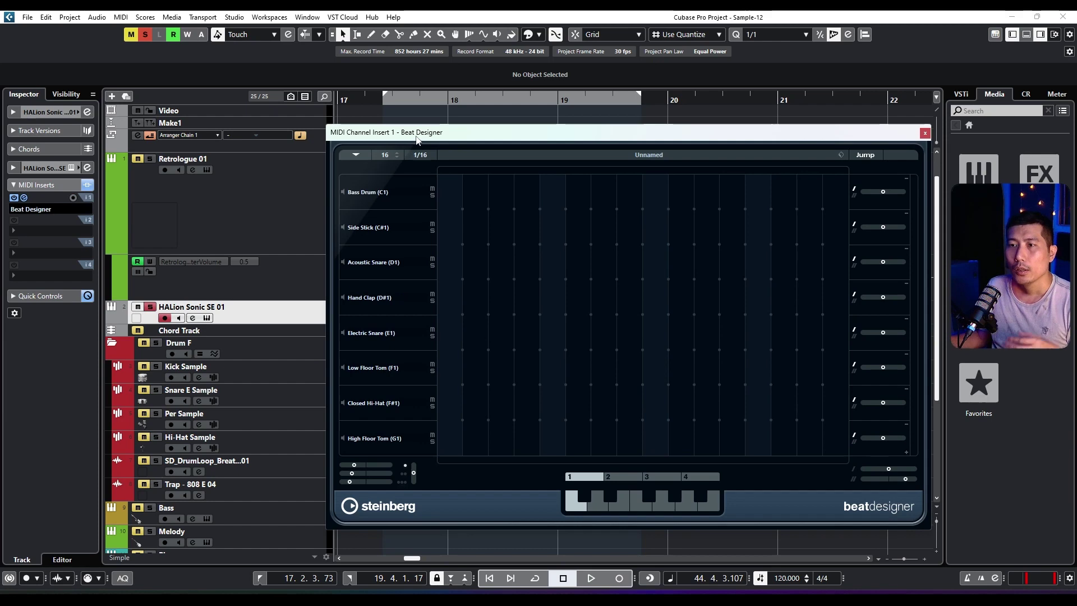
{"action": "left_click_drag", "start_coordinate": [416, 139], "coordinate": [421, 129]}
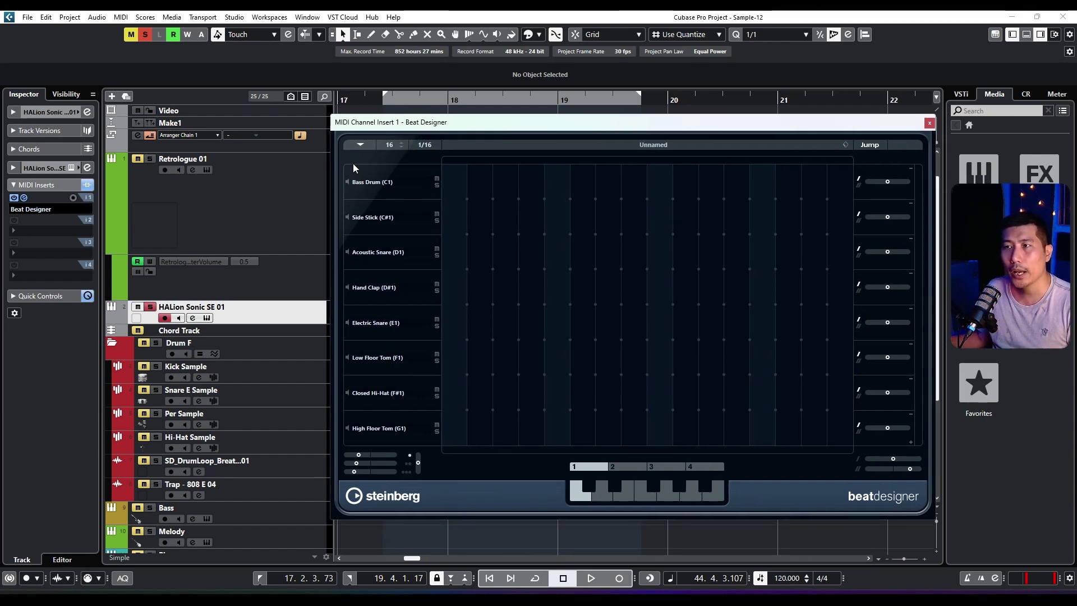
- Audition the Bass Drum (C1) lane and extend the display to nine drum lanes, down to Pedal Hi-Hat (G#1)
{"action": "left_click", "coordinate": [348, 183]}
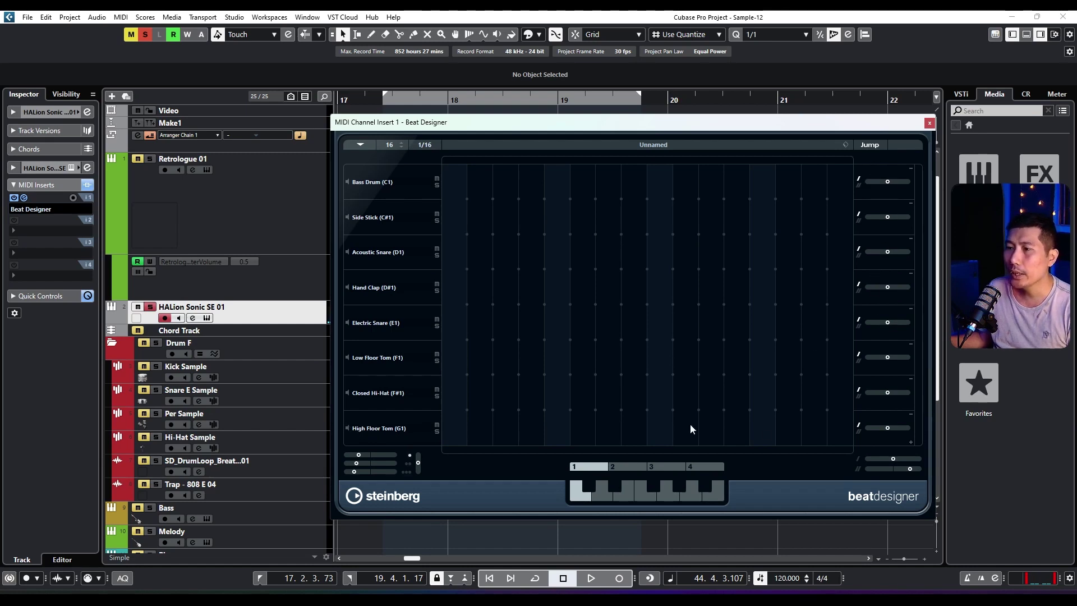
{"action": "left_click", "coordinate": [910, 443]}
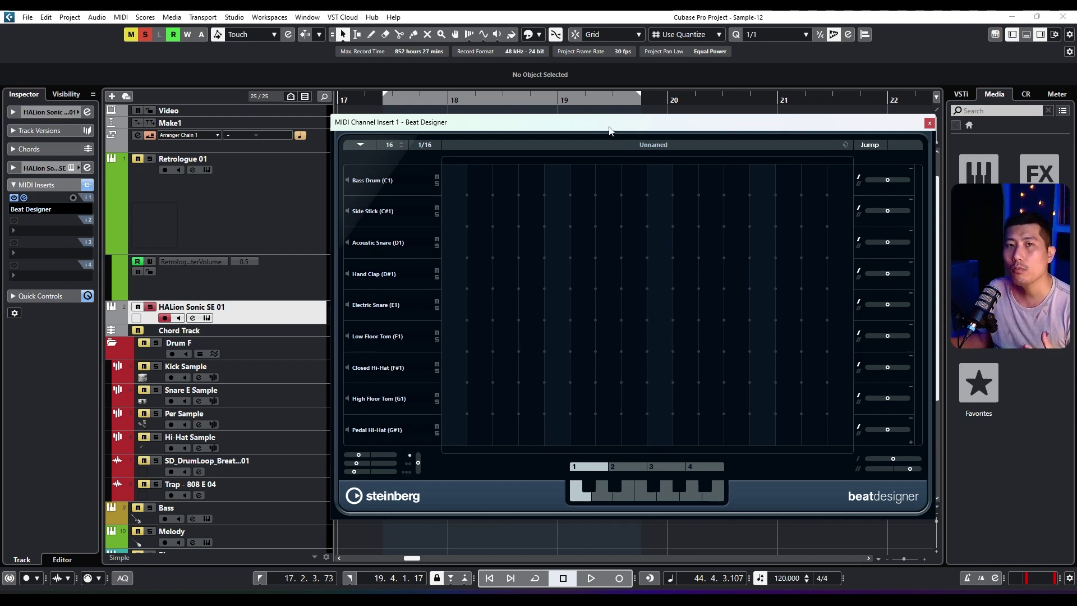
- Examine the Save Pattern Bank dialog and its new-folder prompt, and cancel both without saving a preset
{"action": "left_click", "coordinate": [846, 145]}
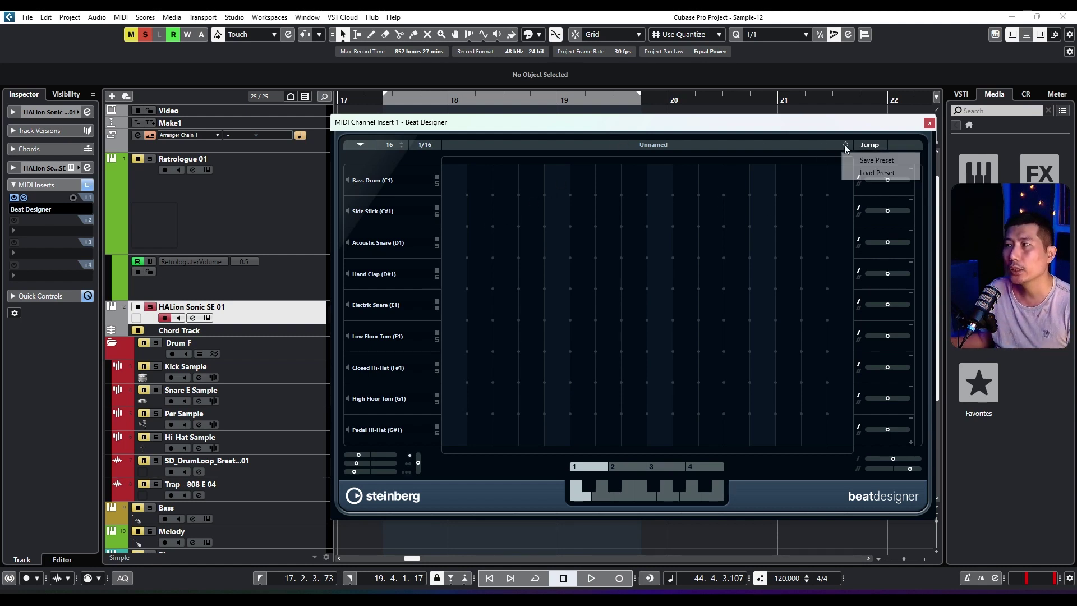
{"action": "left_click", "coordinate": [851, 155]}
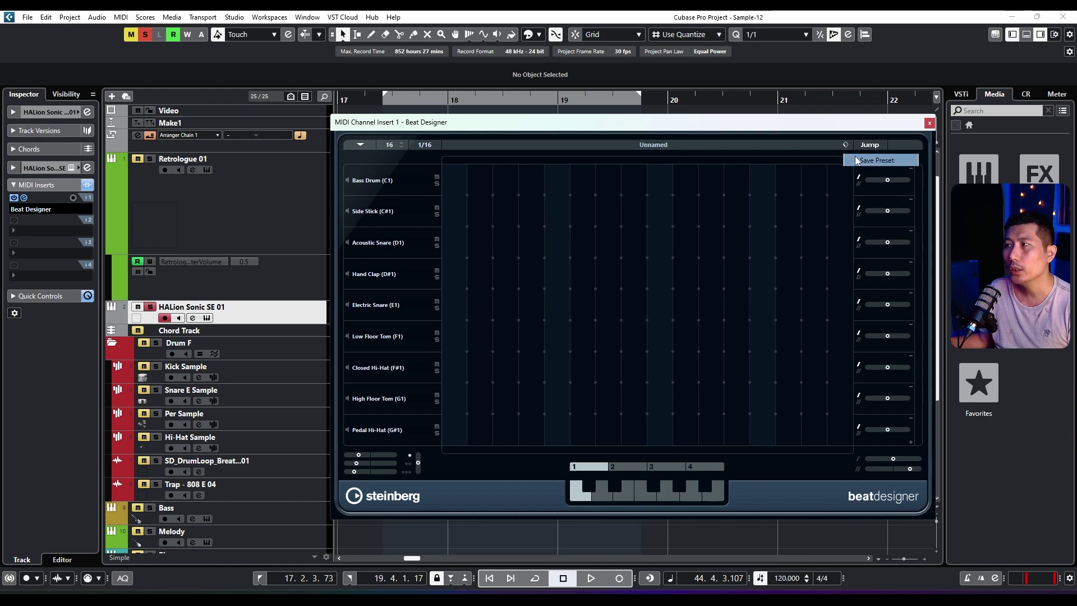
{"action": "left_click", "coordinate": [876, 161]}
{"action": "left_click_drag", "start_coordinate": [492, 181], "coordinate": [476, 155]}
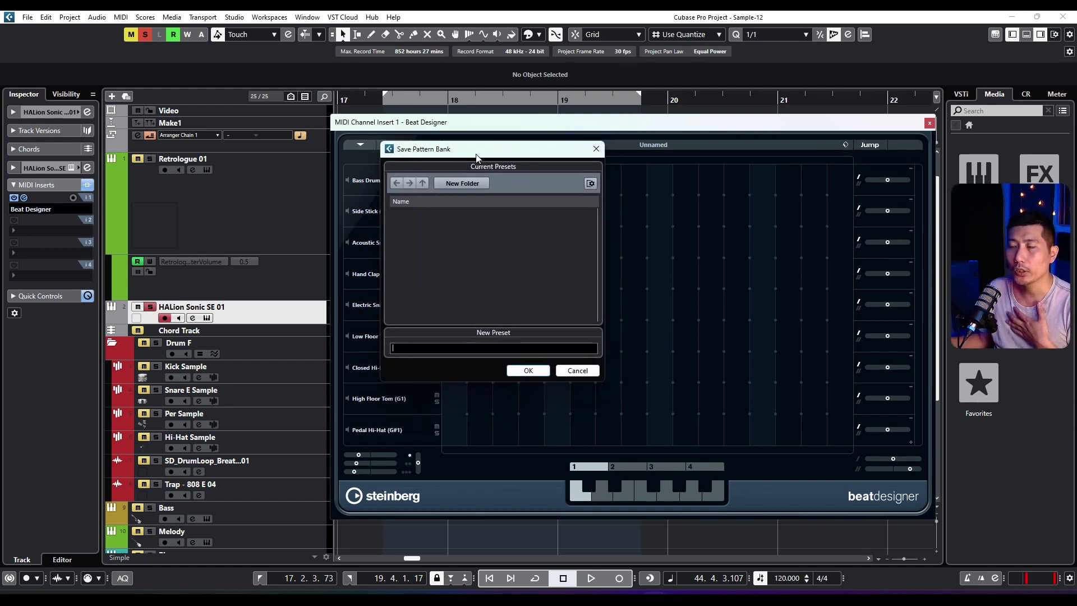
{"action": "left_click", "coordinate": [455, 185]}
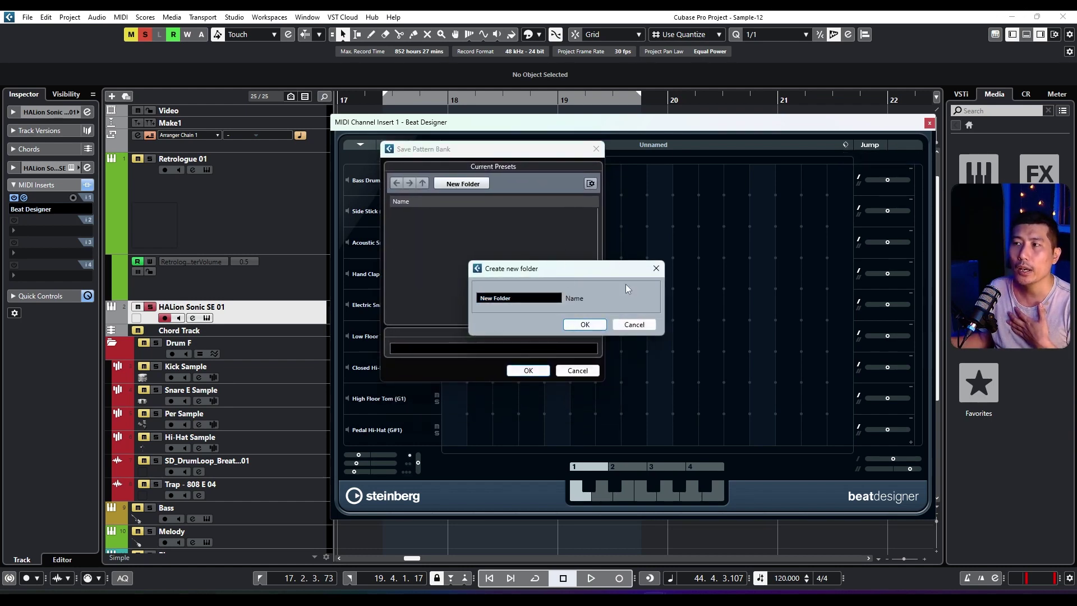
{"action": "left_click", "coordinate": [643, 324]}
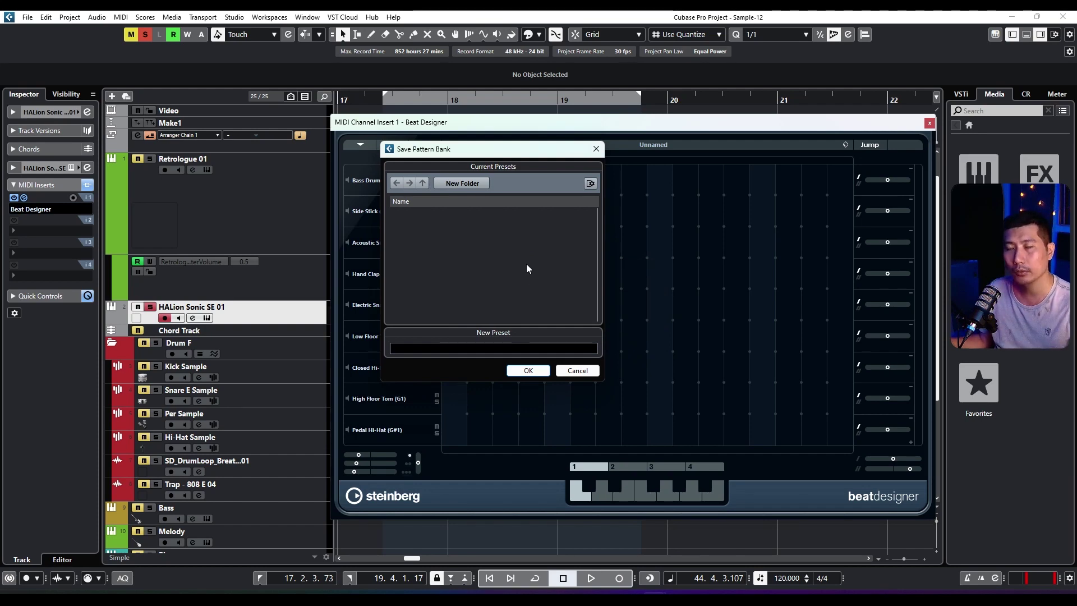
{"action": "left_click", "coordinate": [577, 370]}
- Start playback and place Bass Drum hits on steps 1, 5, 8, 9, 13 and 15 of the pattern
{"action": "mouse_move", "coordinate": [478, 128]}
{"action": "left_mouse_down"}
{"action": "mouse_move", "coordinate": [573, 132]}
{"action": "mouse_move", "coordinate": [493, 138]}
{"action": "left_mouse_up"}
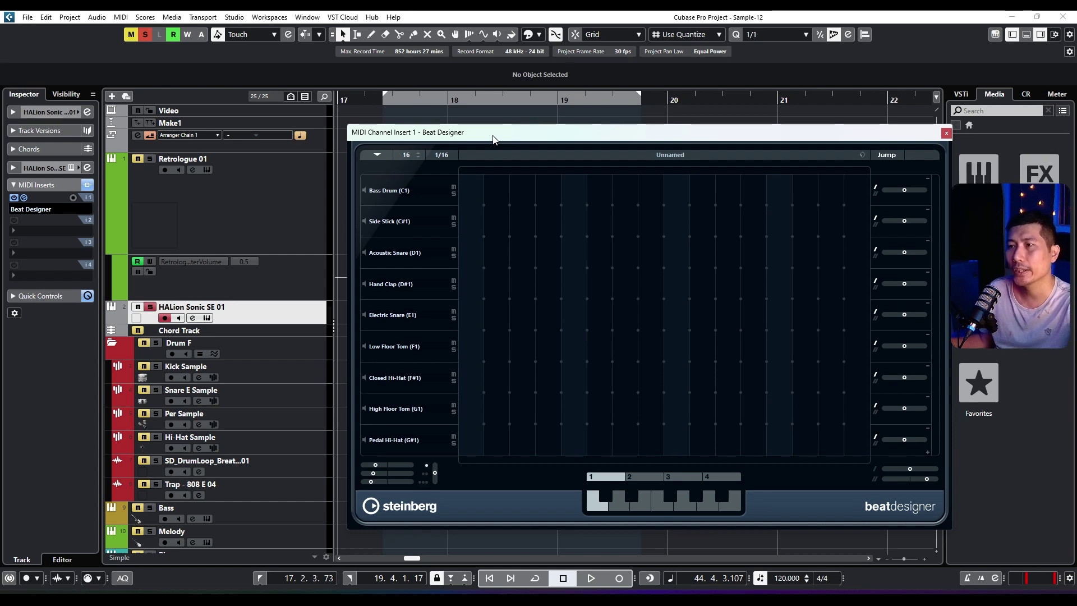
{"action": "left_click_drag", "start_coordinate": [493, 139], "coordinate": [472, 142]}
{"action": "key", "text": "space"}
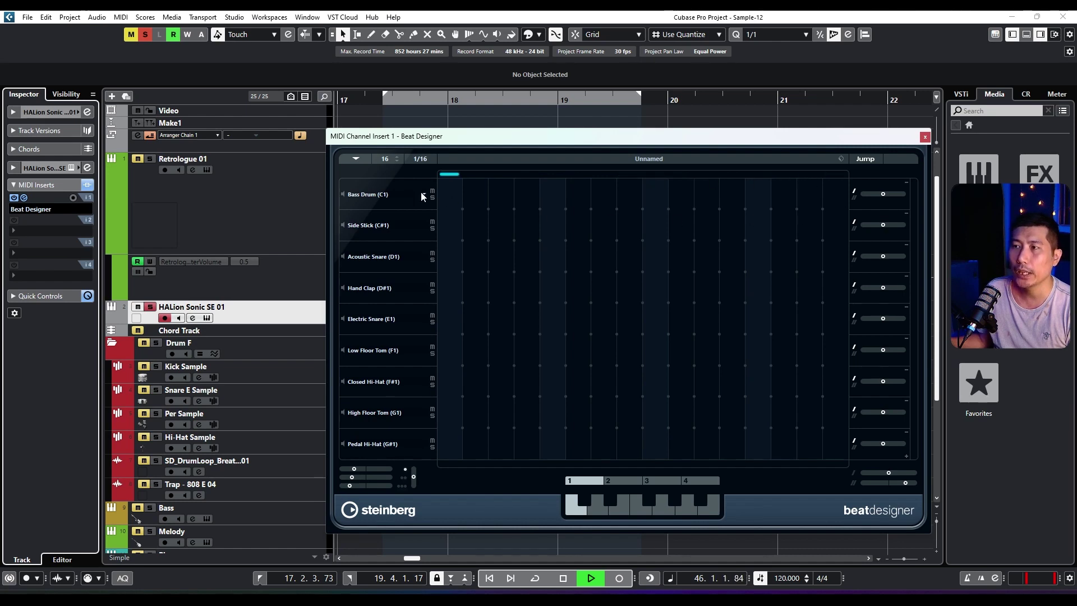
{"action": "left_click", "coordinate": [445, 194]}
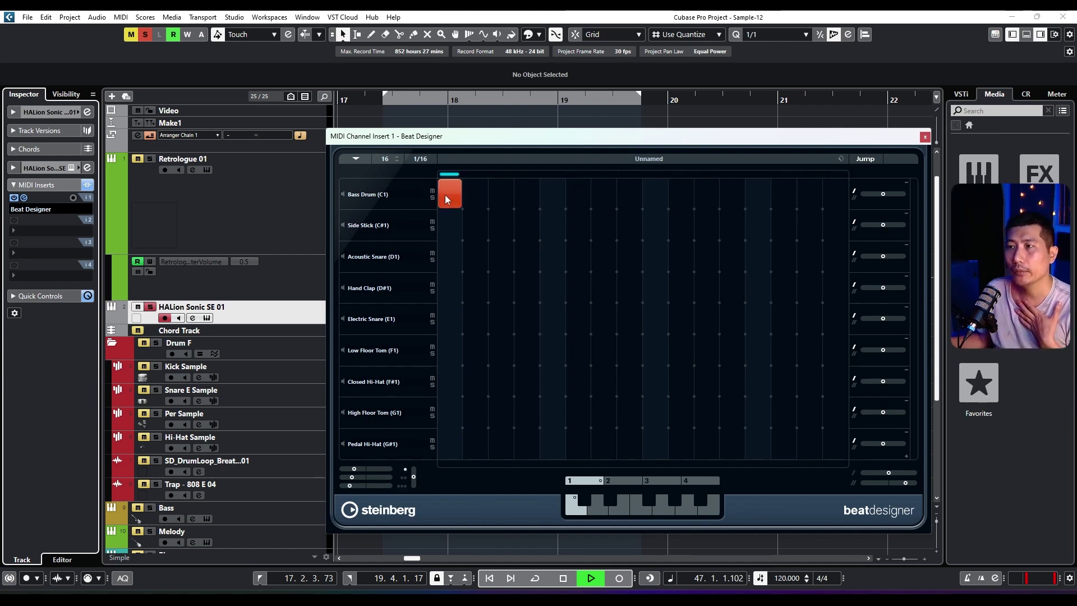
{"action": "left_click", "coordinate": [553, 194]}
{"action": "left_click", "coordinate": [655, 194]}
{"action": "left_click", "coordinate": [760, 194]}
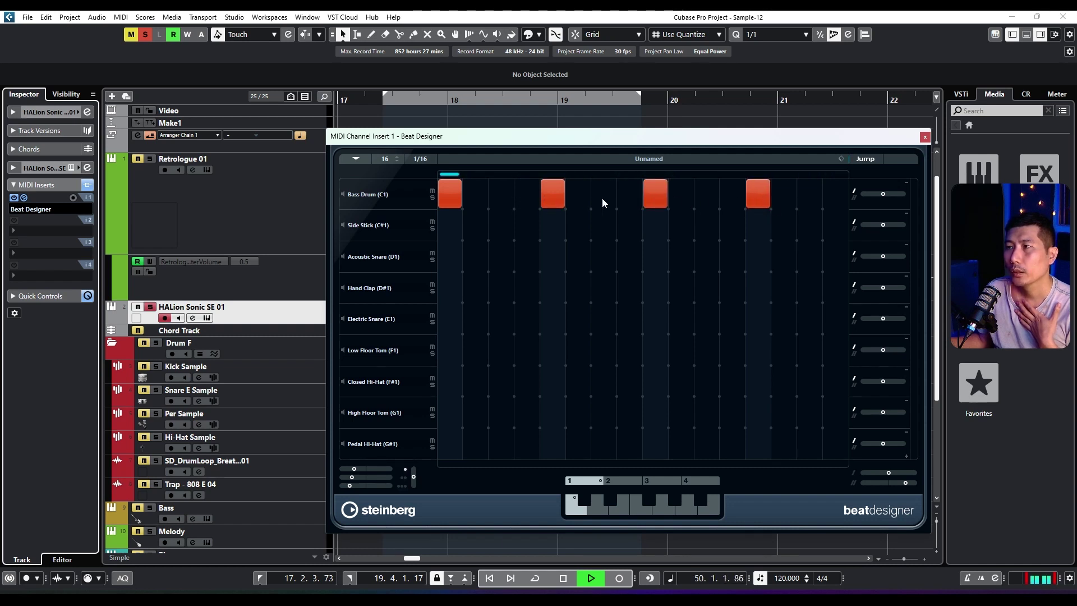
{"action": "left_click", "coordinate": [635, 197]}
{"action": "left_click", "coordinate": [805, 197]}
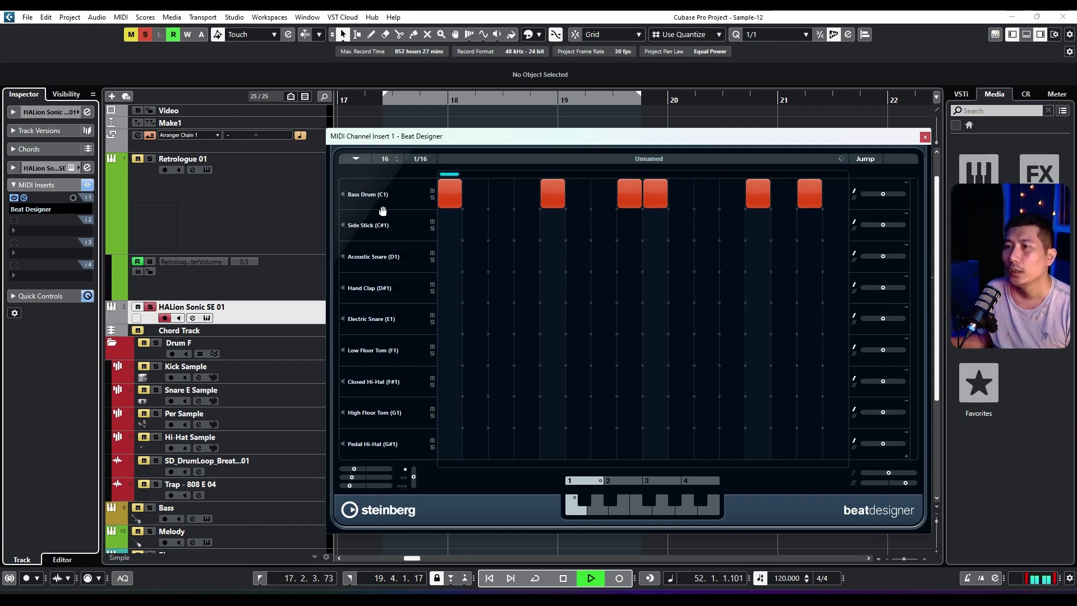
- Place Acoustic Snare hits on steps 3, 7, 12 and 14, and vary the velocities of the Bass Drum hits on steps 8 and 9
{"action": "left_click", "coordinate": [499, 256]}
{"action": "left_click", "coordinate": [603, 257]}
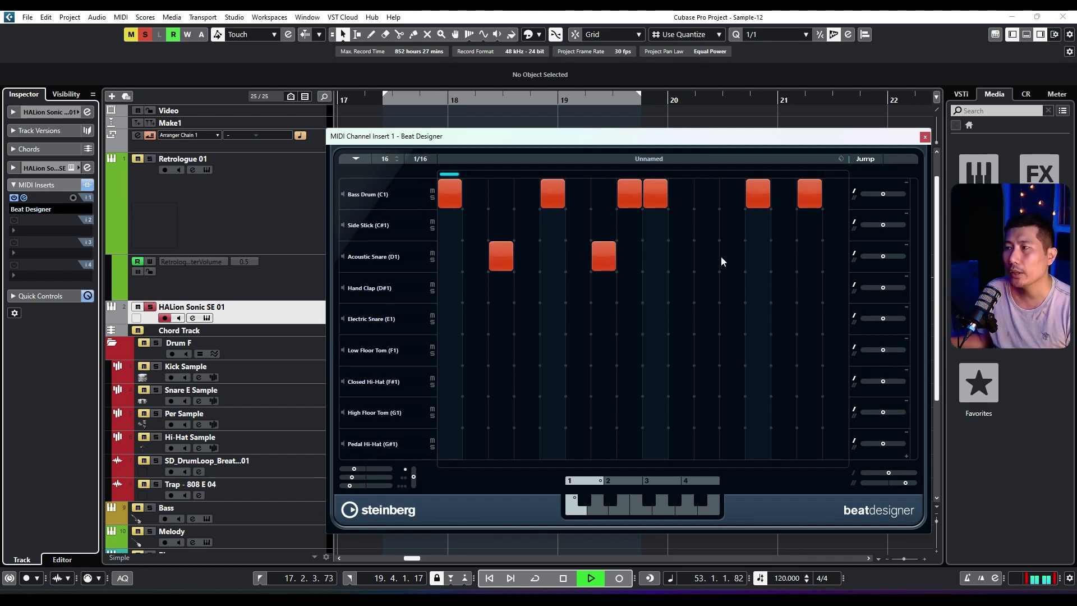
{"action": "left_click", "coordinate": [724, 257]}
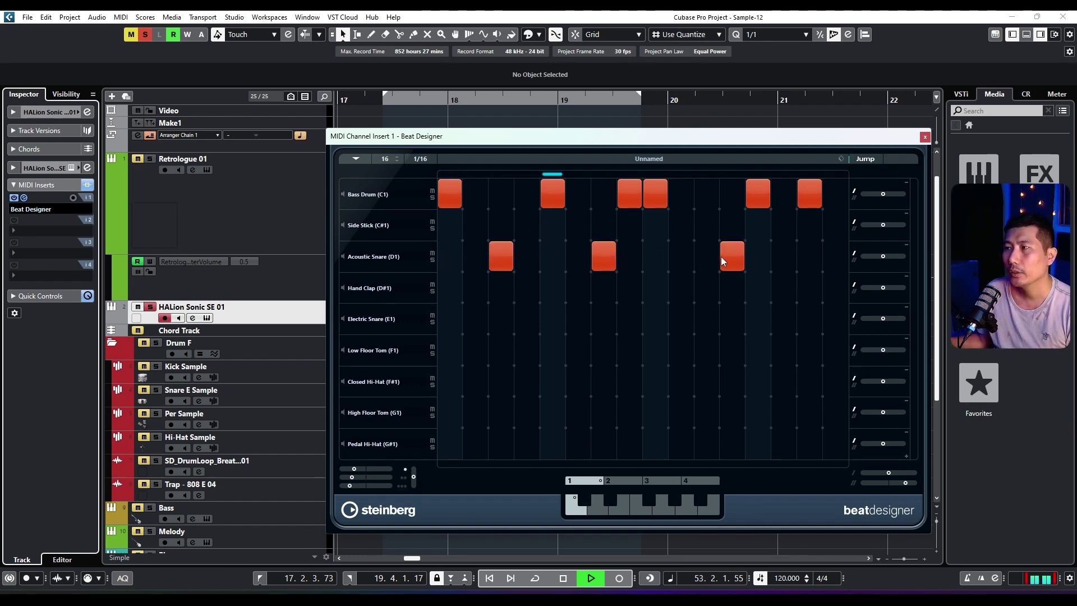
{"action": "left_click", "coordinate": [785, 258]}
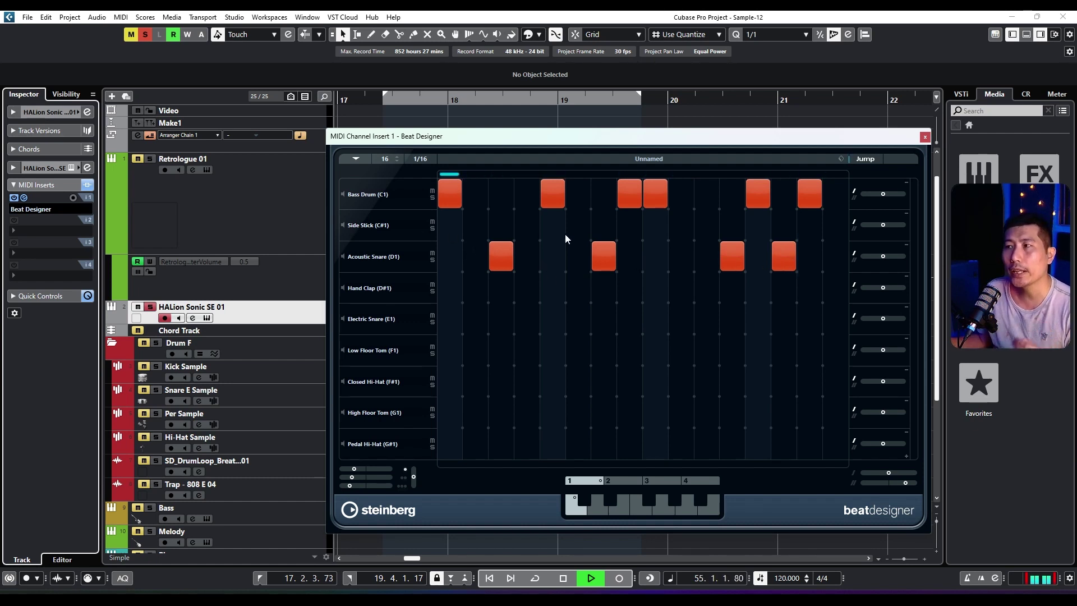
{"action": "mouse_move", "coordinate": [656, 196]}
{"action": "left_mouse_down"}
{"action": "mouse_move", "coordinate": [651, 226]}
{"action": "mouse_move", "coordinate": [650, 180]}
{"action": "mouse_move", "coordinate": [622, 231]}
{"action": "left_mouse_up"}
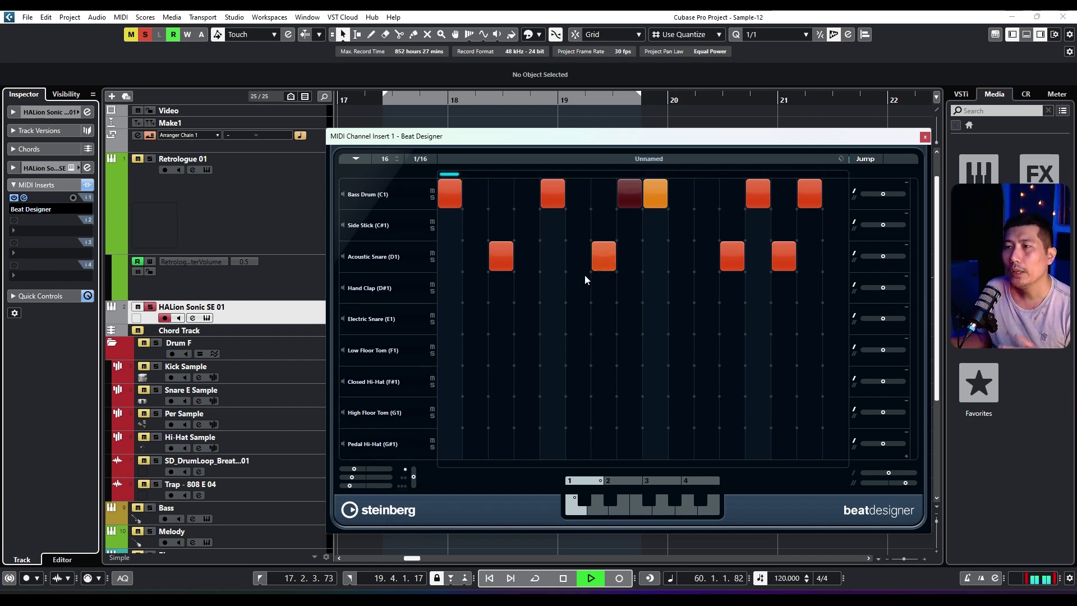
- In pattern slot D, place Bass Drum on steps 1, 3, 6, 8, 13, 14, Side Stick on 7, 10, 15, and Acoustic Snare on 3, 10
{"action": "left_click_drag", "start_coordinate": [539, 137], "coordinate": [447, 120]}
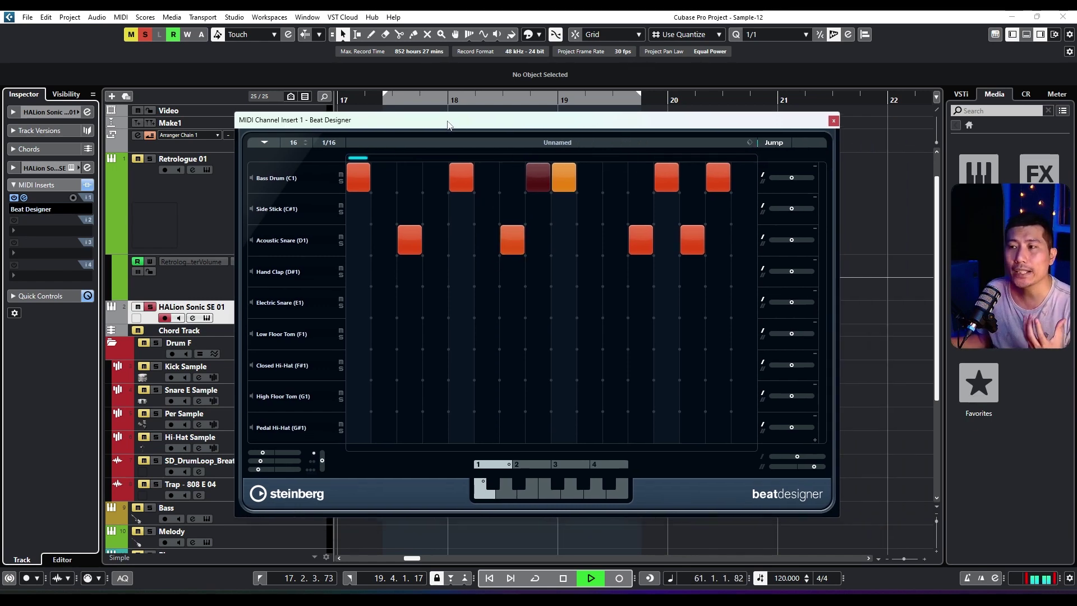
{"action": "left_click", "coordinate": [504, 497]}
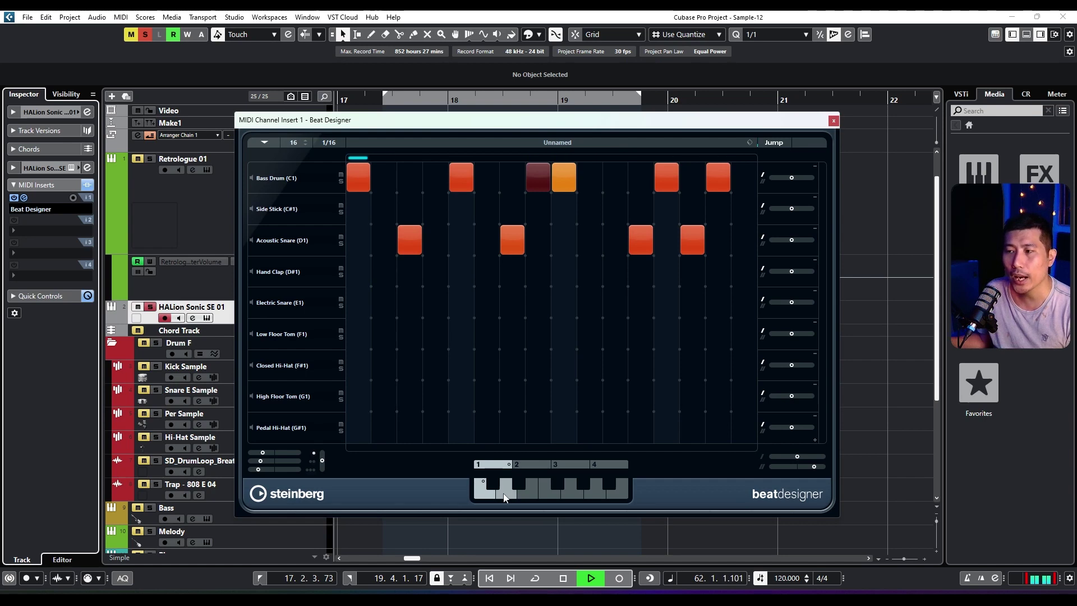
{"action": "left_click", "coordinate": [359, 177]}
{"action": "left_click", "coordinate": [410, 177]}
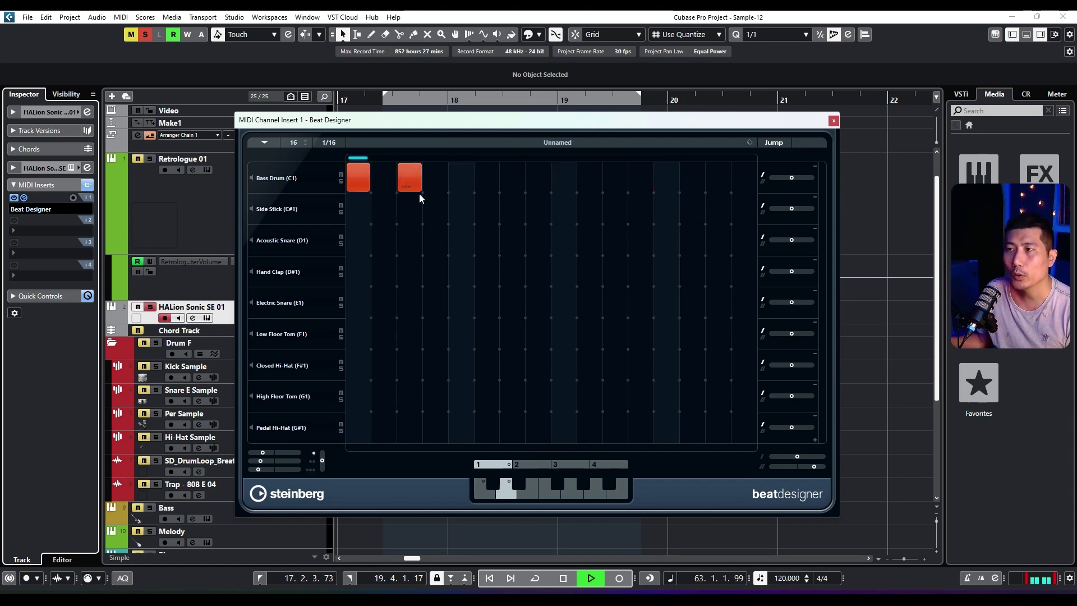
{"action": "left_click", "coordinate": [409, 240]}
{"action": "left_click", "coordinate": [485, 178]}
{"action": "left_click", "coordinate": [512, 208]}
{"action": "left_click", "coordinate": [538, 177]}
{"action": "left_click", "coordinate": [590, 208]}
{"action": "left_click", "coordinate": [590, 240]}
{"action": "left_click", "coordinate": [667, 177]}
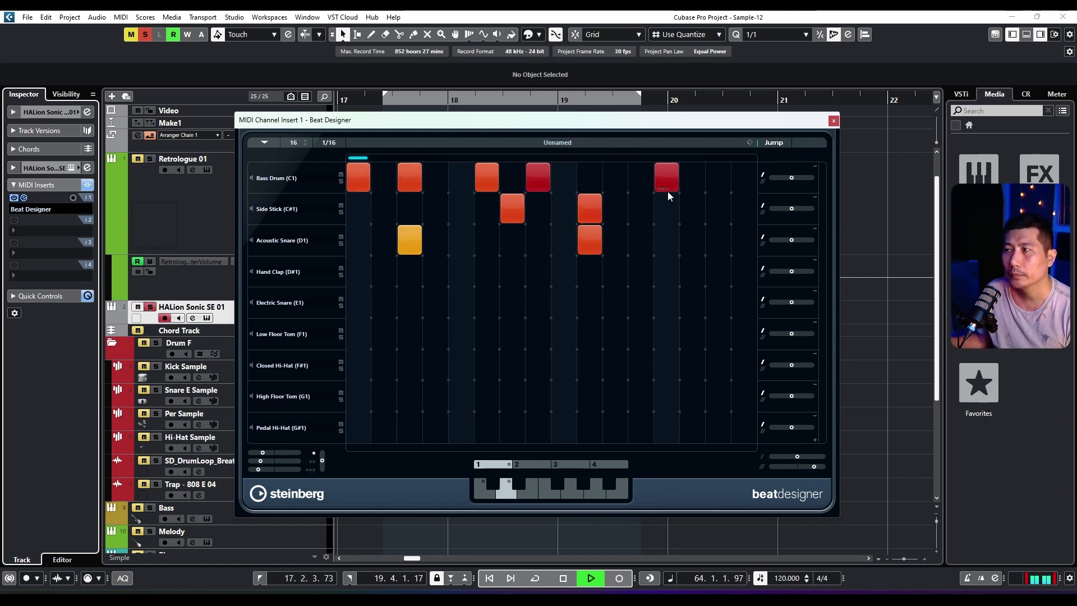
{"action": "left_click", "coordinate": [692, 177]}
{"action": "left_click", "coordinate": [718, 209]}
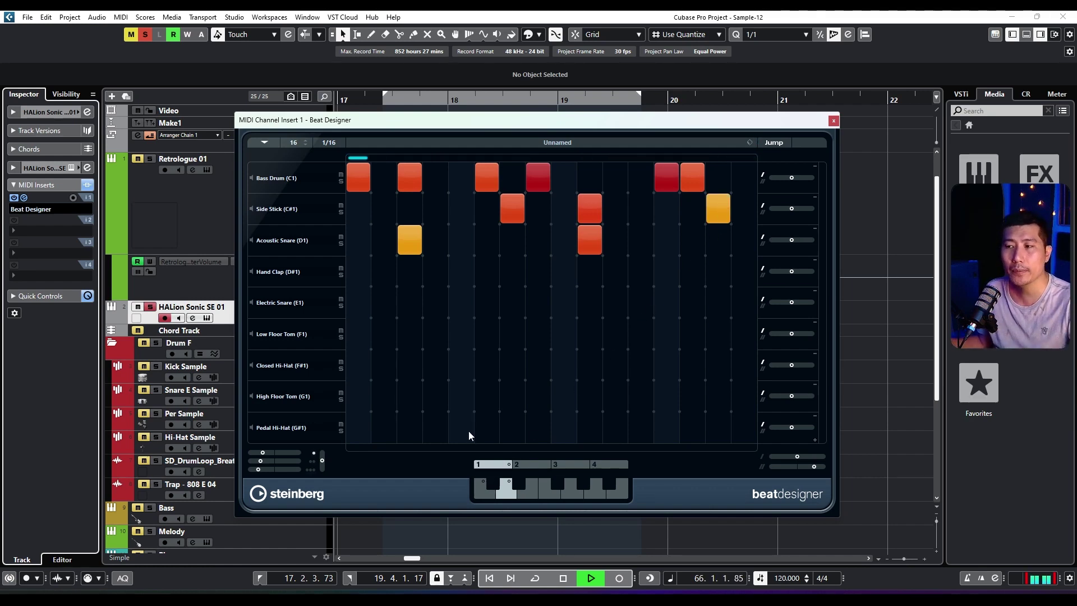
- Switch back and forth between pattern slots C and D during playback to compare the beats, ending on D
{"action": "left_click", "coordinate": [481, 490]}
{"action": "left_click", "coordinate": [501, 495]}
{"action": "left_click", "coordinate": [484, 495]}
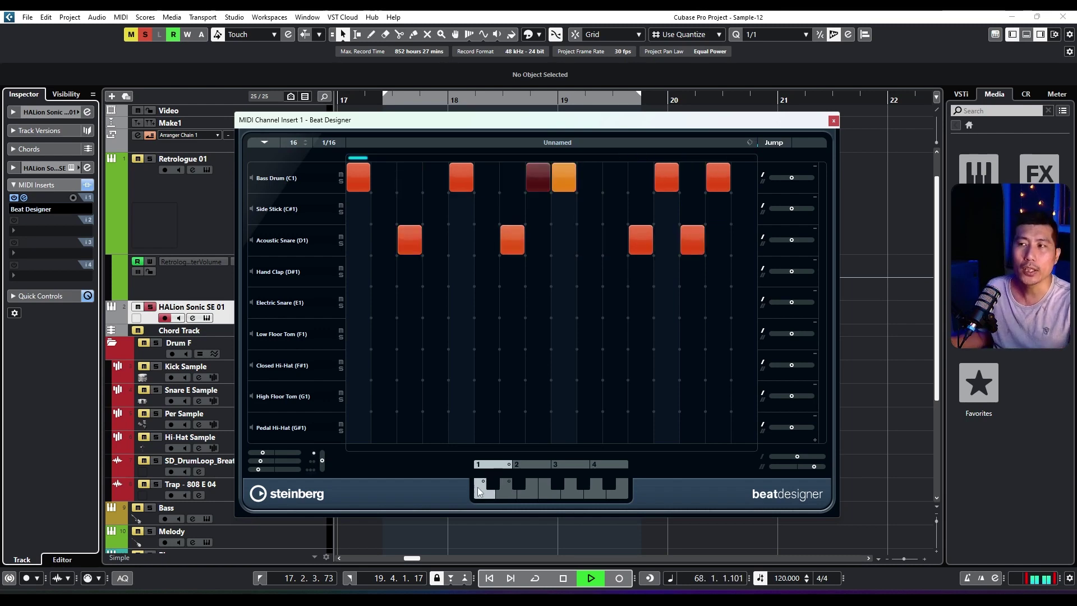
{"action": "left_click", "coordinate": [503, 488]}
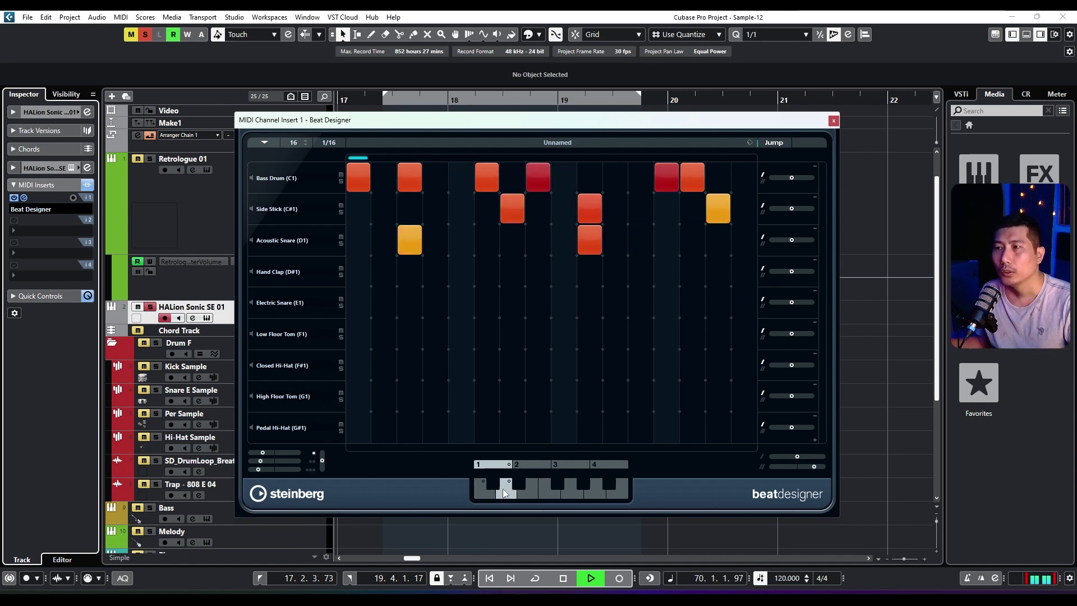
- Fill the Closed Hi-Hat lane on steps 2 through 15 in pattern slot D
{"action": "left_click", "coordinate": [520, 489]}
{"action": "mouse_move", "coordinate": [378, 365]}
{"action": "left_mouse_down"}
{"action": "mouse_move", "coordinate": [667, 368]}
{"action": "mouse_move", "coordinate": [672, 379]}
{"action": "left_mouse_up"}
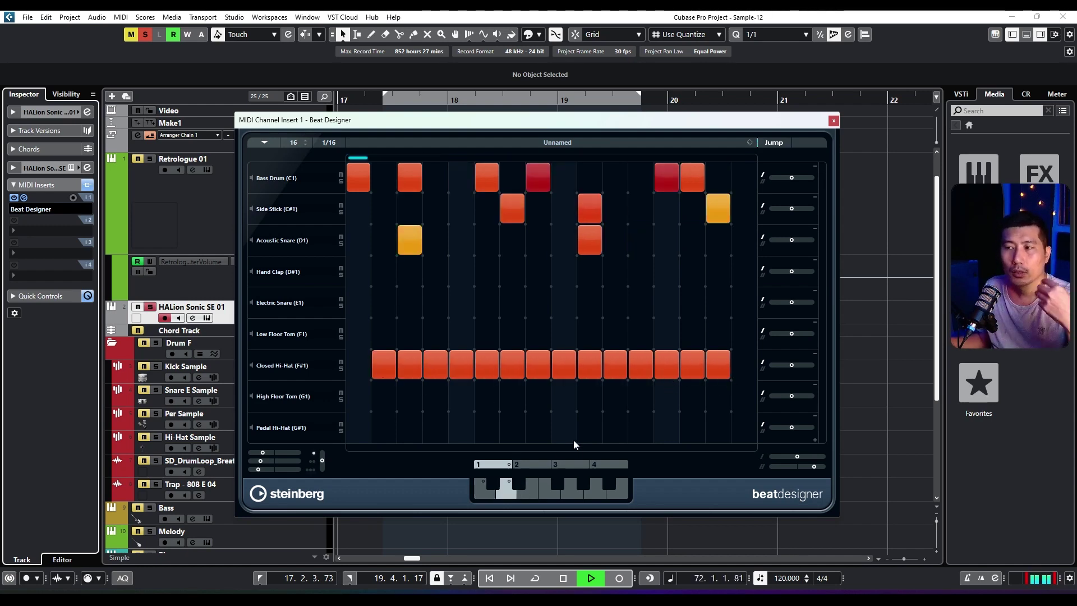
- In pattern slot F, place Bass Drum on steps 1, 5, 15, Acoustic Snare on 6, 13, Hand Clap on 3, 14, and Low Floor Tom on 8
{"action": "left_click", "coordinate": [547, 489]}
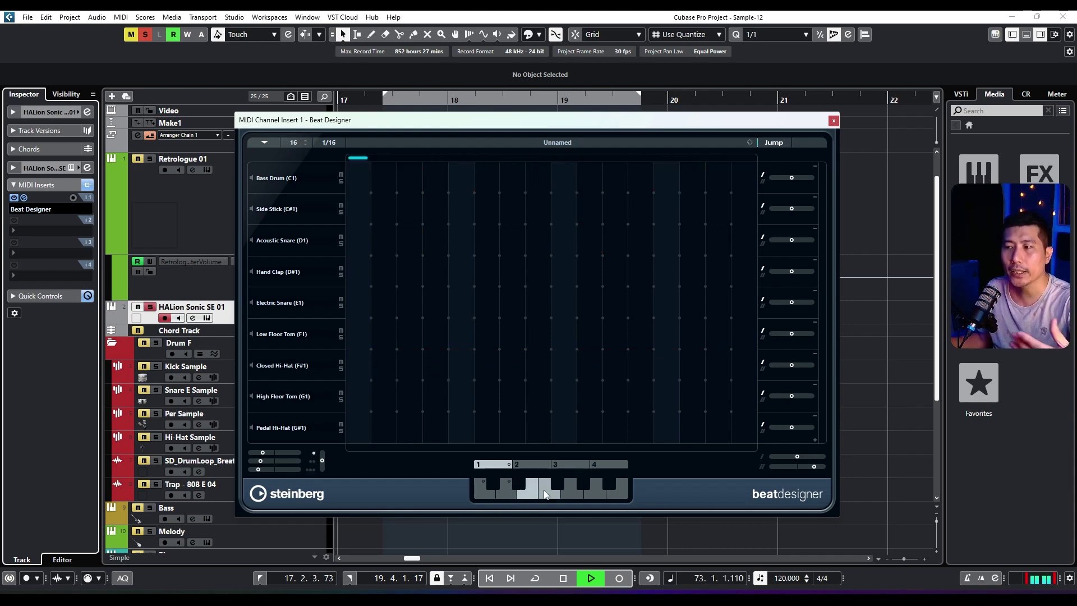
{"action": "left_click", "coordinate": [358, 178]}
{"action": "left_click", "coordinate": [461, 177]}
{"action": "left_click", "coordinate": [486, 240]}
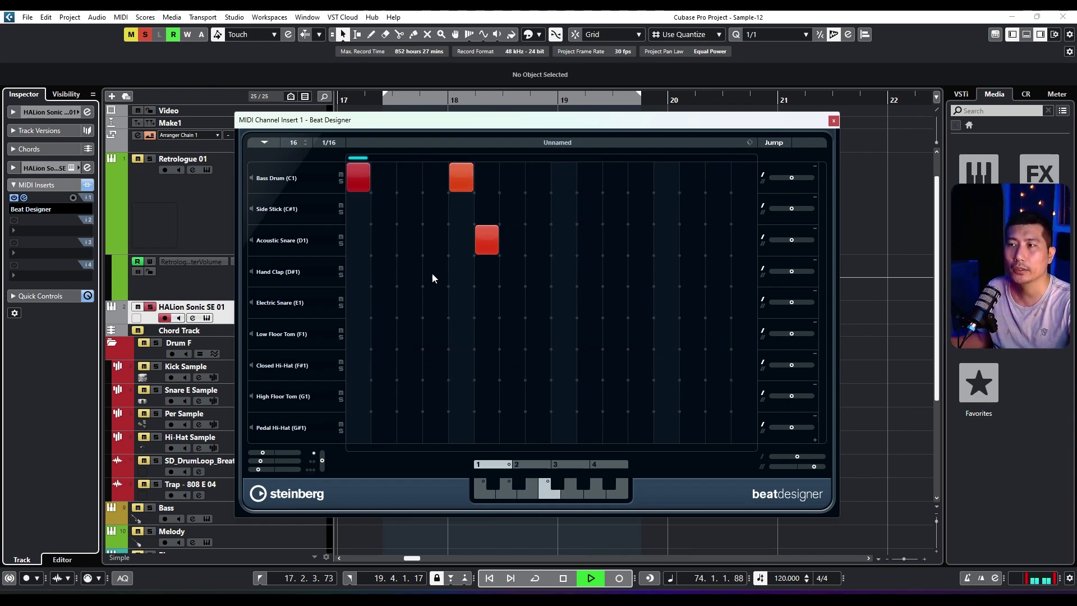
{"action": "left_click", "coordinate": [409, 272]}
{"action": "left_click", "coordinate": [538, 334]}
{"action": "left_click", "coordinate": [667, 240]}
{"action": "left_click", "coordinate": [692, 271]}
{"action": "left_click", "coordinate": [718, 178]}
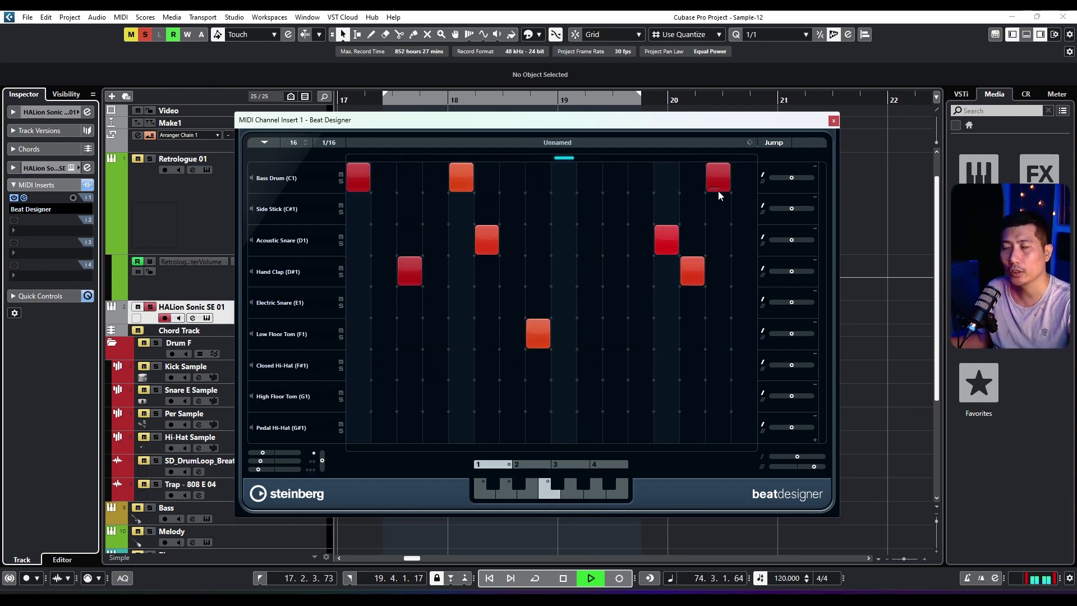
- Audition pattern slots D and C, stop playback on C, and lower the velocity of its Bass Drum hit on step 5
{"action": "left_click", "coordinate": [513, 498]}
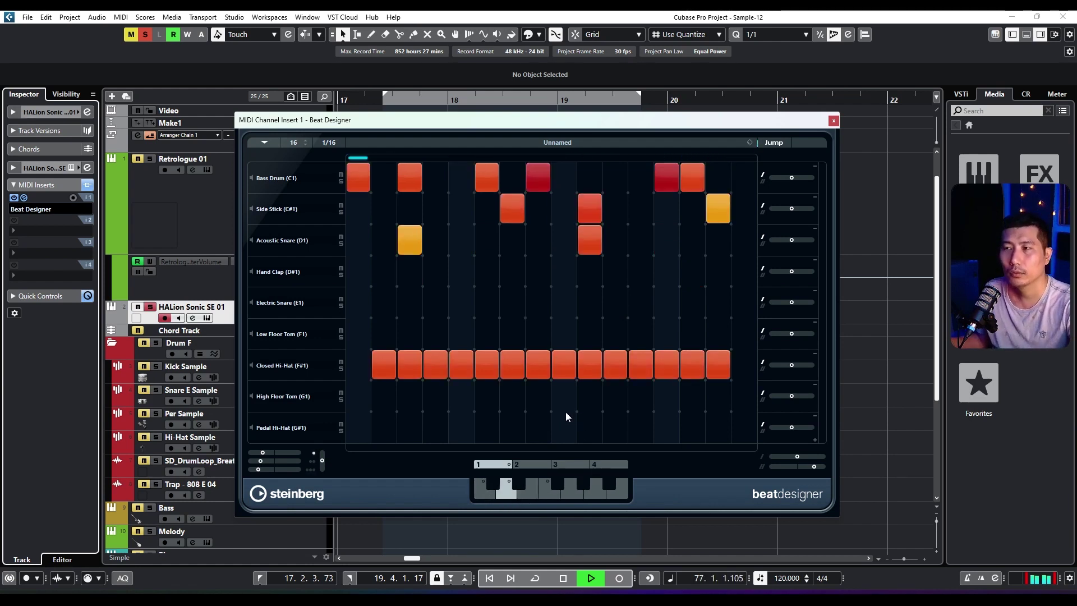
{"action": "left_click", "coordinate": [476, 487]}
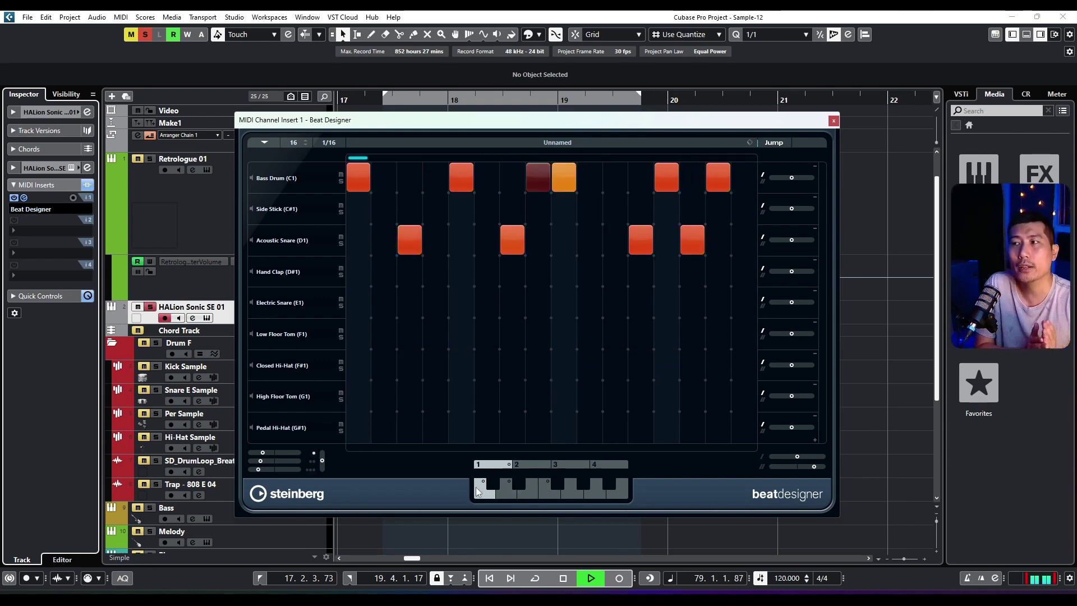
{"action": "key", "text": "space"}
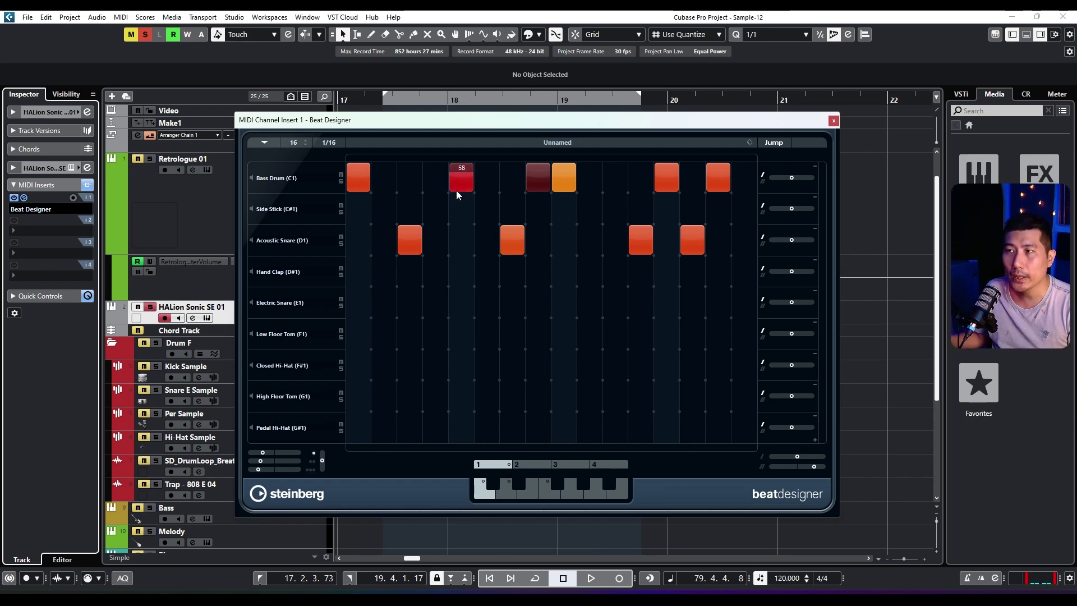
{"action": "left_click_drag", "start_coordinate": [458, 176], "coordinate": [463, 183]}
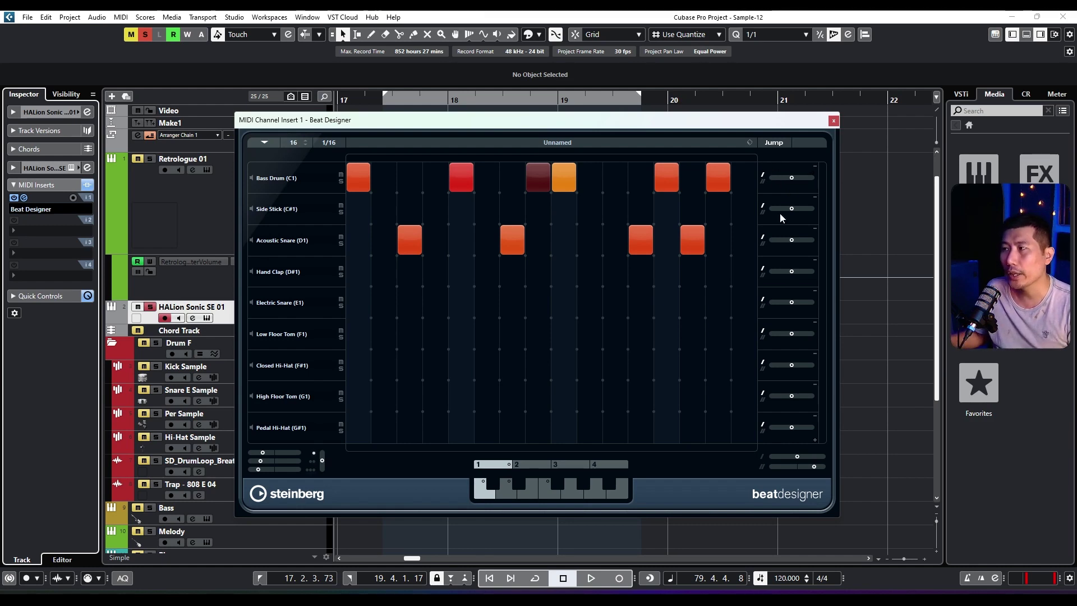
- Lower the Swing 2 amount, apply it to the Acoustic Snare lane with a positive timing offset, and audition the pattern from the left locator
{"action": "mouse_move", "coordinate": [797, 457]}
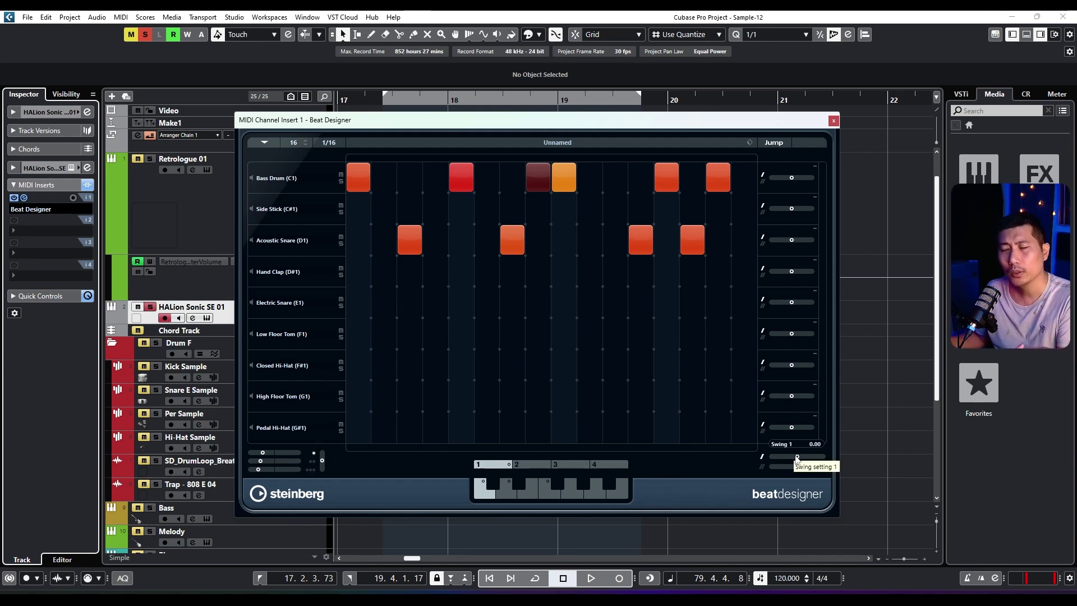
{"action": "left_click", "coordinate": [819, 466]}
{"action": "left_click", "coordinate": [806, 467]}
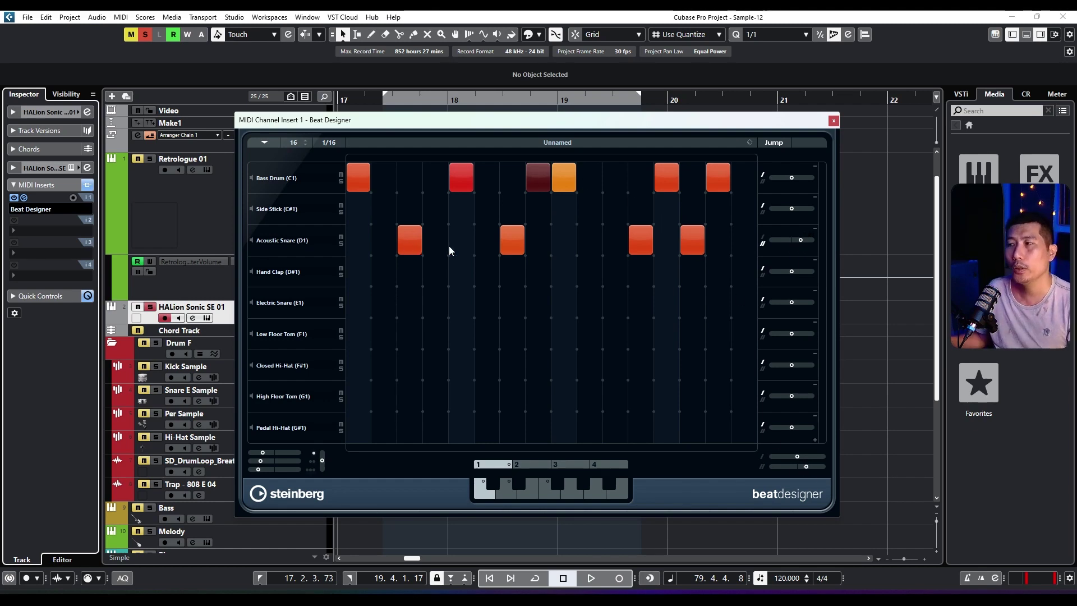
{"action": "key", "text": "KP_1"}
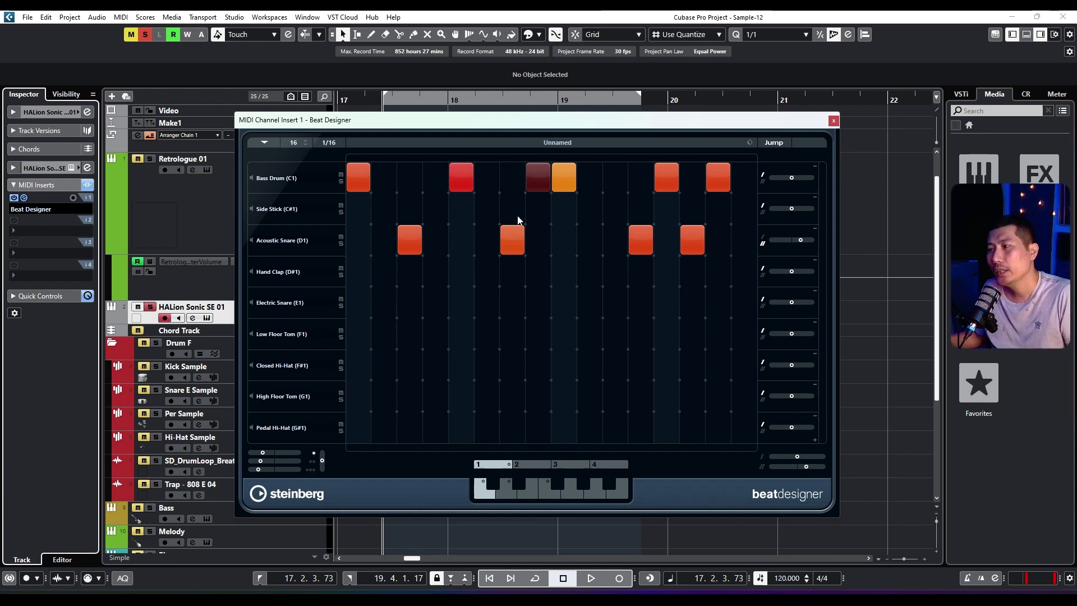
{"action": "left_click_drag", "start_coordinate": [806, 470], "coordinate": [793, 467]}
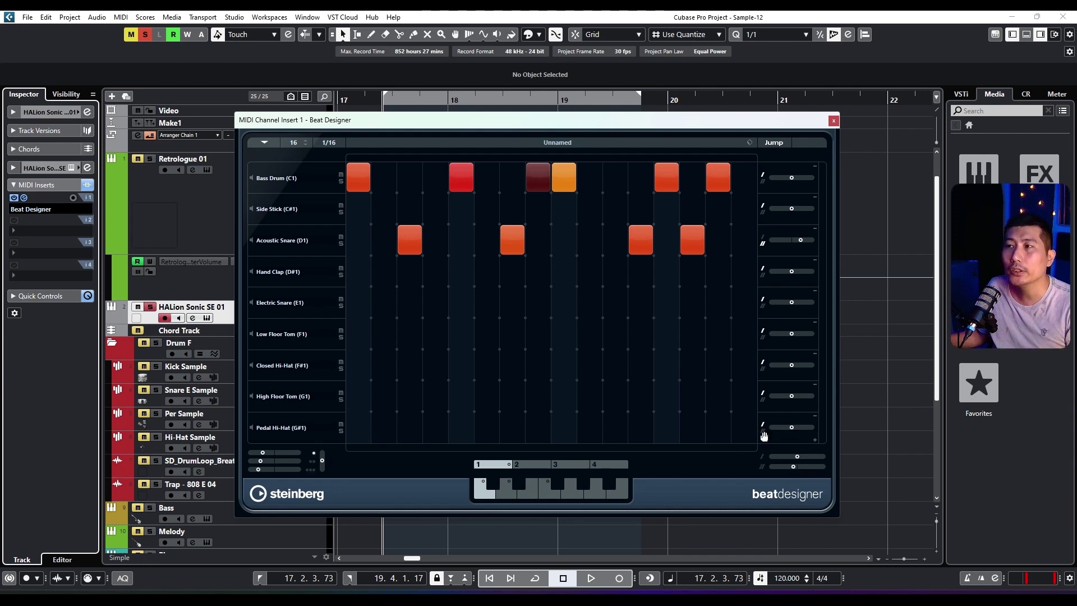
{"action": "key", "text": "space"}
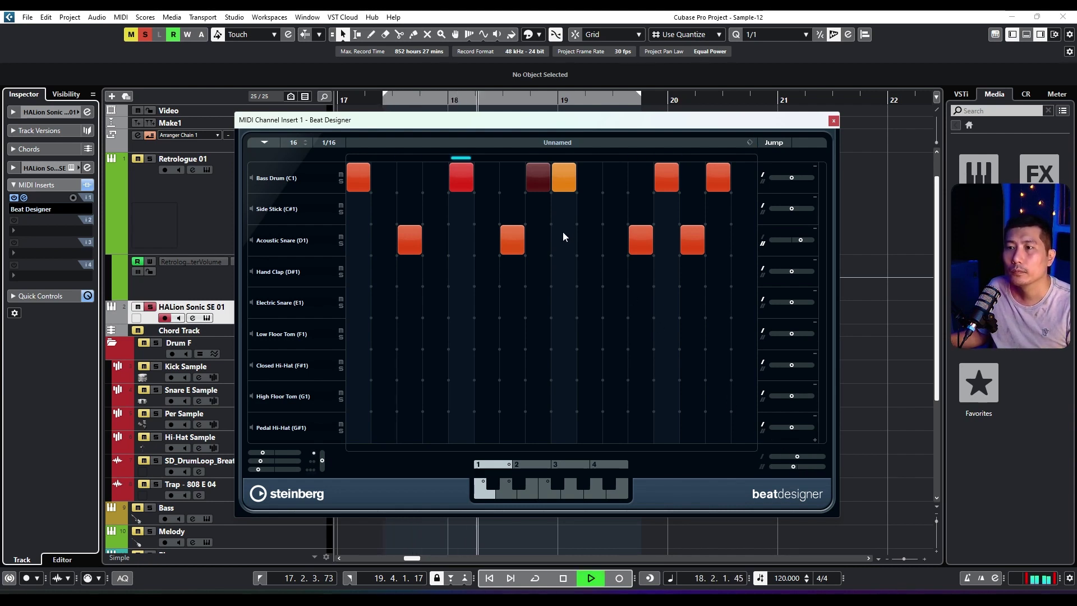
{"action": "key", "text": "space"}
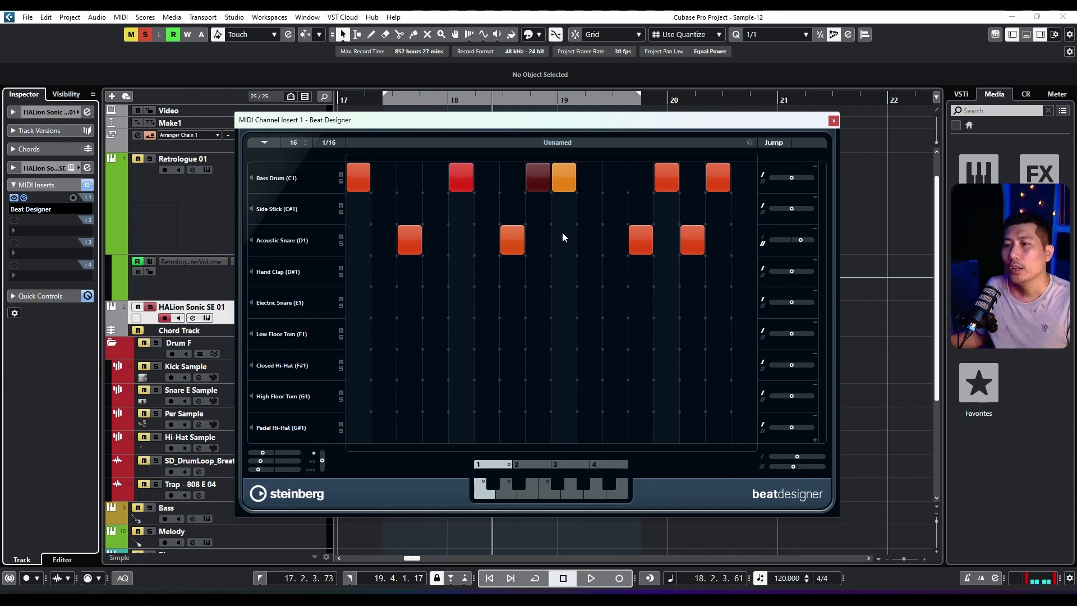
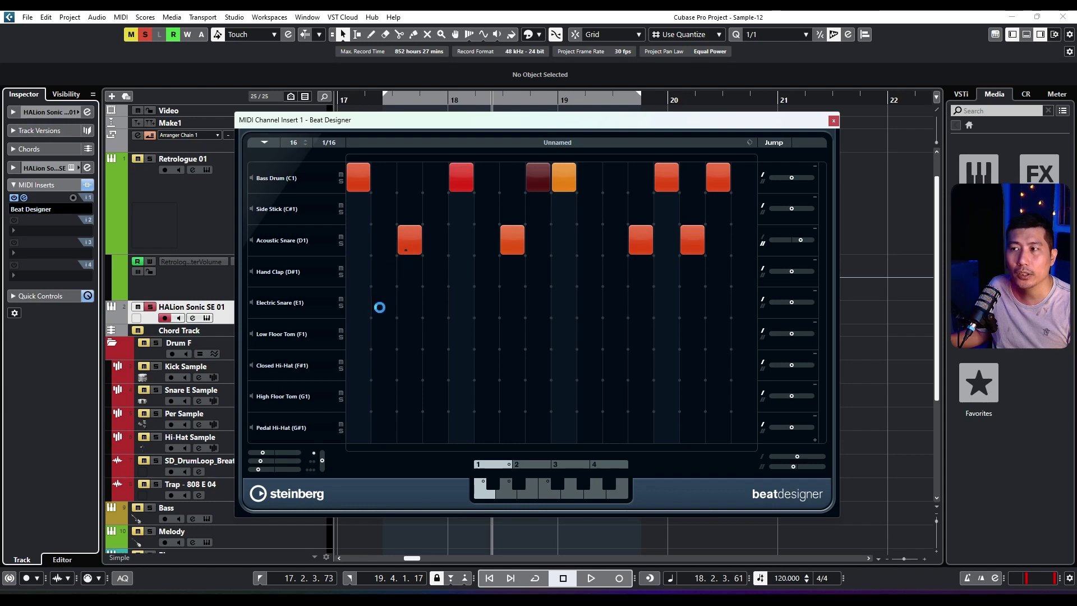
- Give the Acoustic Snare hit on step 3 a single flam, shift the flam position later, and set its level to 65%
{"action": "mouse_move", "coordinate": [264, 453]}
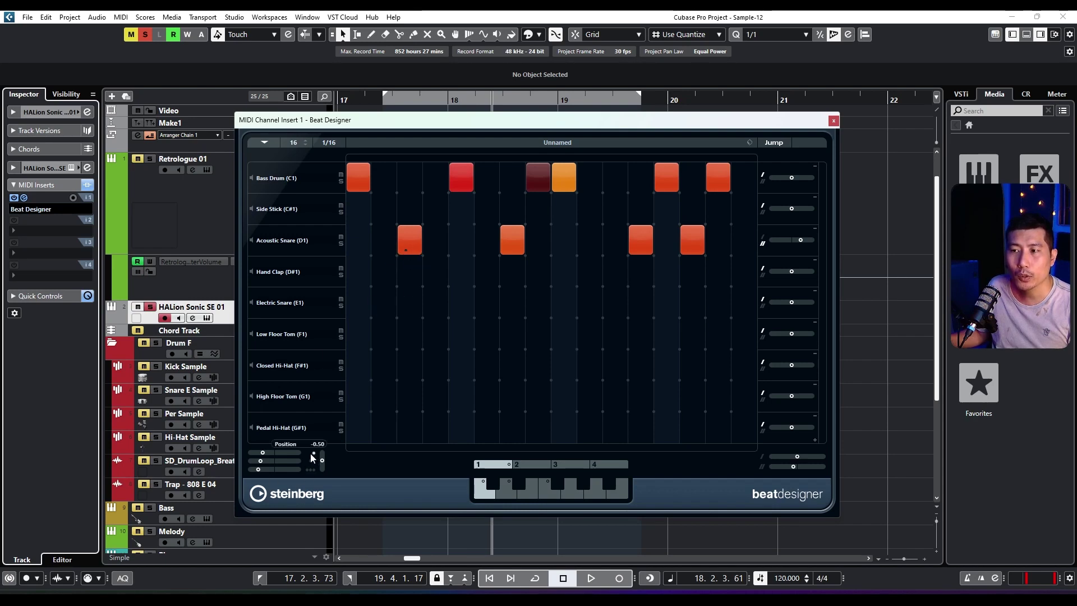
{"action": "left_click_drag", "start_coordinate": [263, 454], "coordinate": [295, 457]}
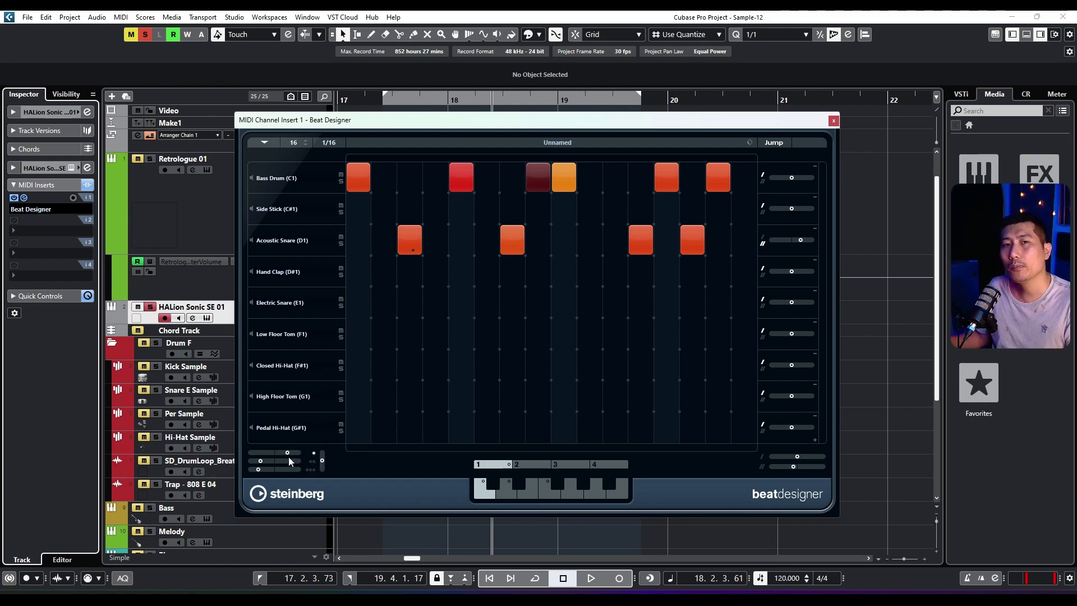
{"action": "left_click_drag", "start_coordinate": [323, 461], "coordinate": [324, 464]}
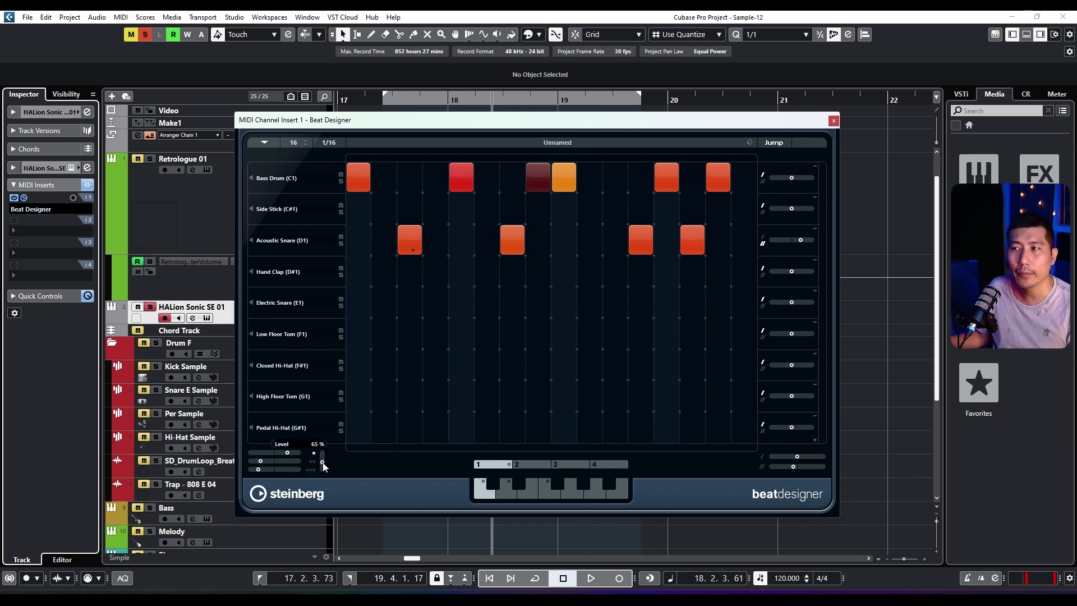
- Add a double flam to the Acoustic Snare hit on step 7 and a triple flam on step 12, adjusting their positions and levels
{"action": "left_click", "coordinate": [509, 251]}
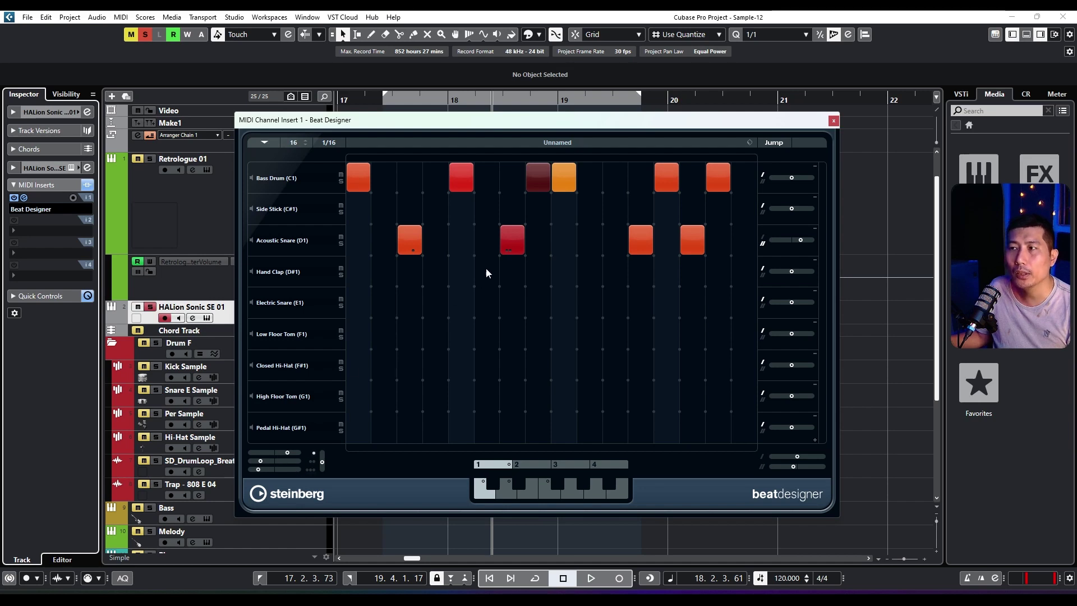
{"action": "left_click_drag", "start_coordinate": [262, 463], "coordinate": [329, 463]}
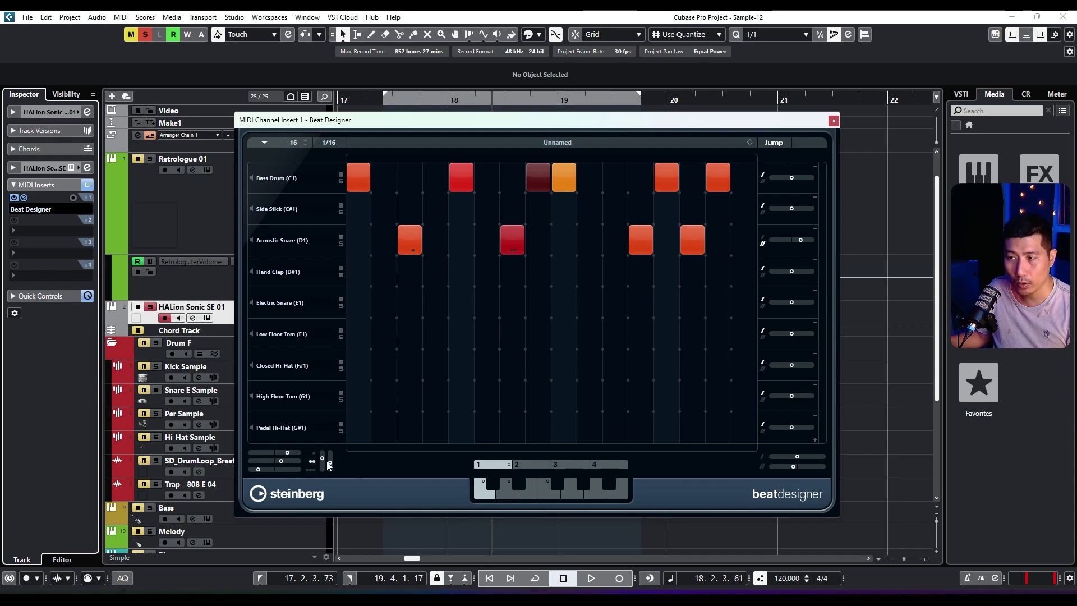
{"action": "left_click", "coordinate": [641, 251]}
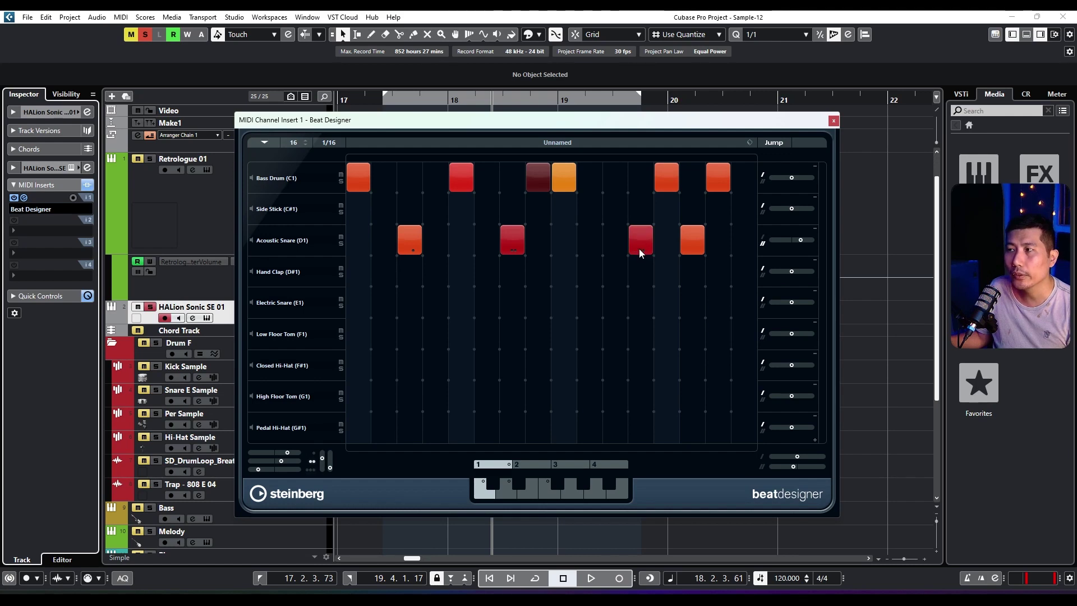
{"action": "left_click_drag", "start_coordinate": [278, 468], "coordinate": [323, 464]}
- Play the pattern from the left locator to audition the flammed snare hits, and stop playback
{"action": "key", "text": "KP_1"}
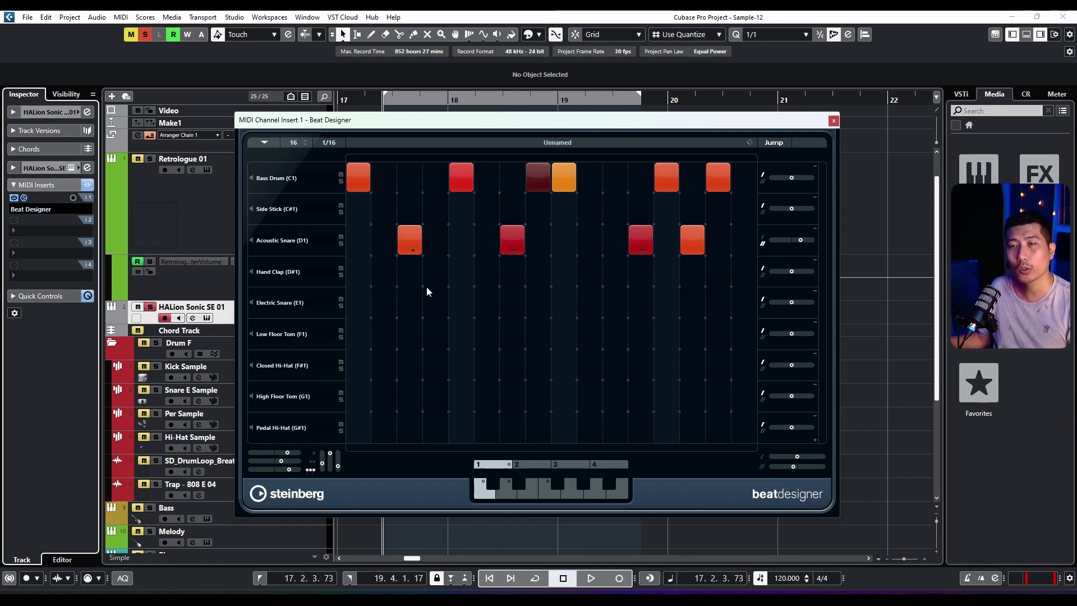
{"action": "key", "text": "space"}
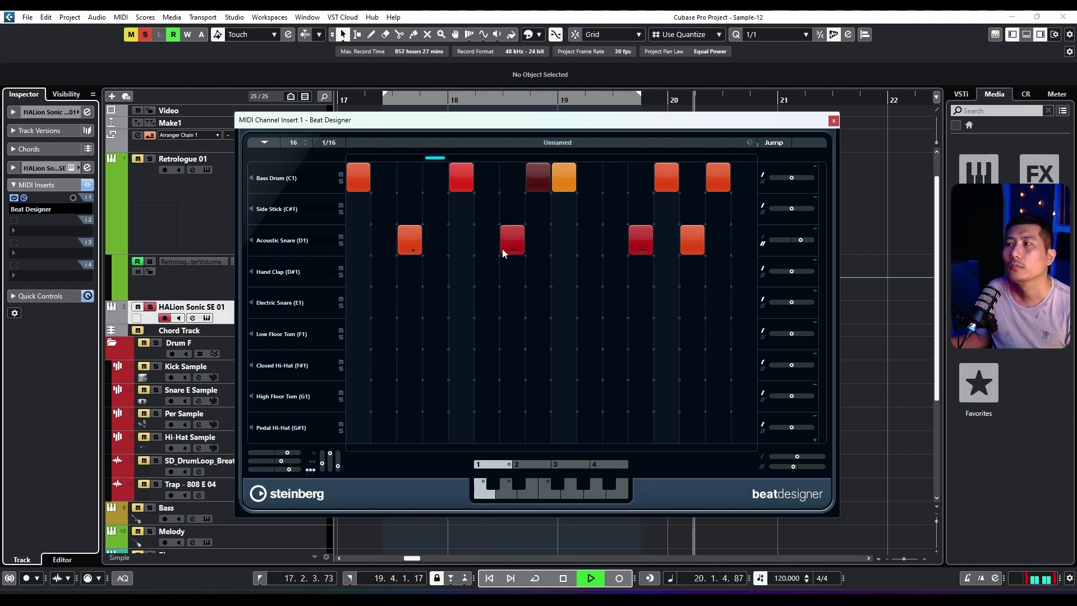
{"action": "key", "text": "space"}
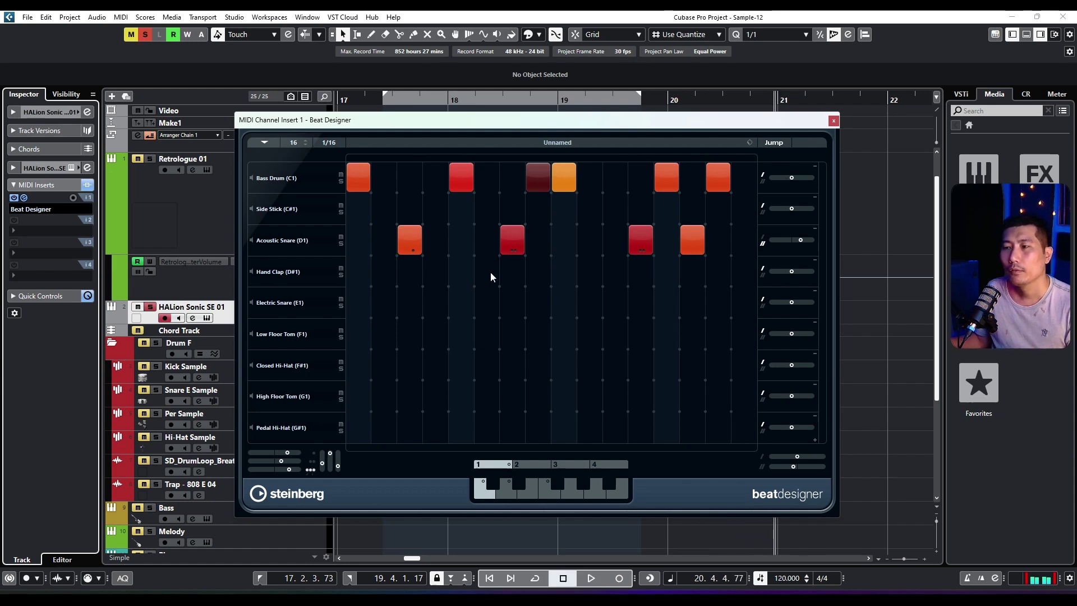
- Play pattern slot D with the Beat Designer window moved off the track list, and solo and select the Retrologue 01 track
{"action": "left_click", "coordinate": [504, 493]}
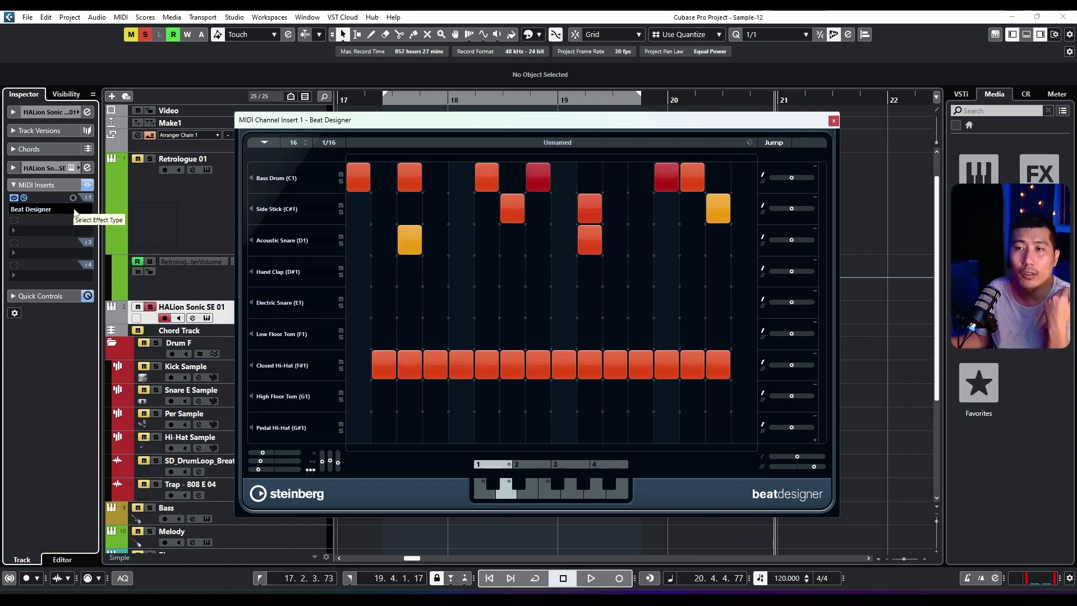
{"action": "left_click_drag", "start_coordinate": [348, 123], "coordinate": [386, 272]}
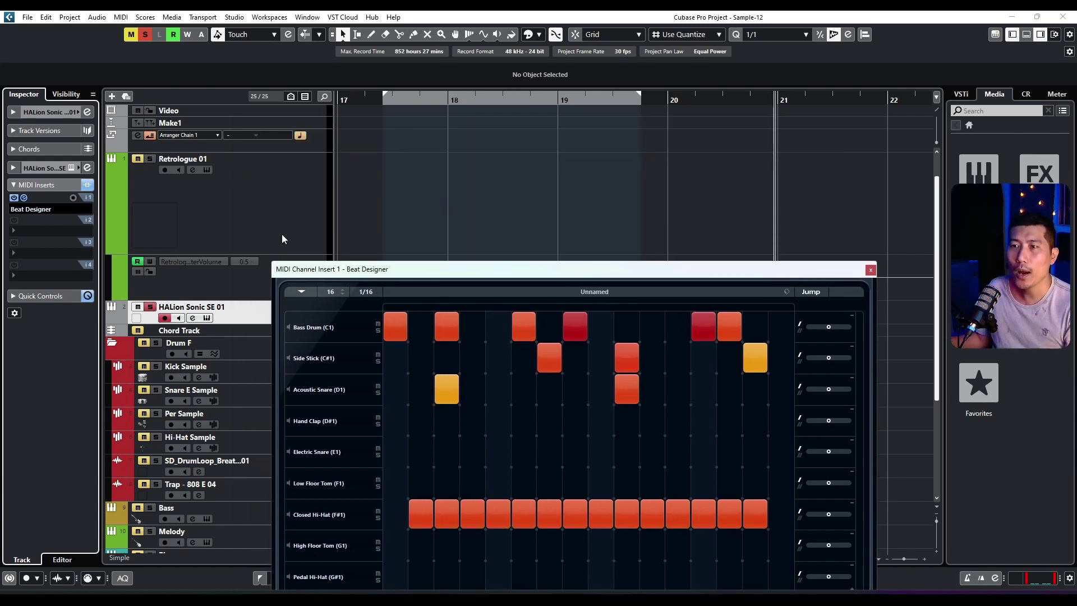
{"action": "key", "text": "space"}
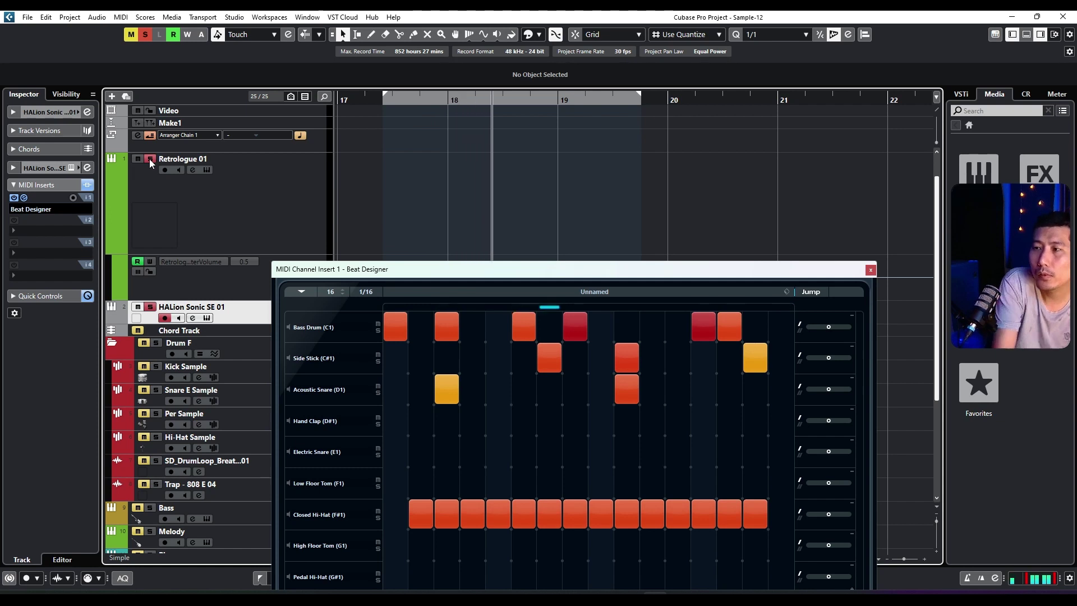
{"action": "left_click", "coordinate": [195, 199]}
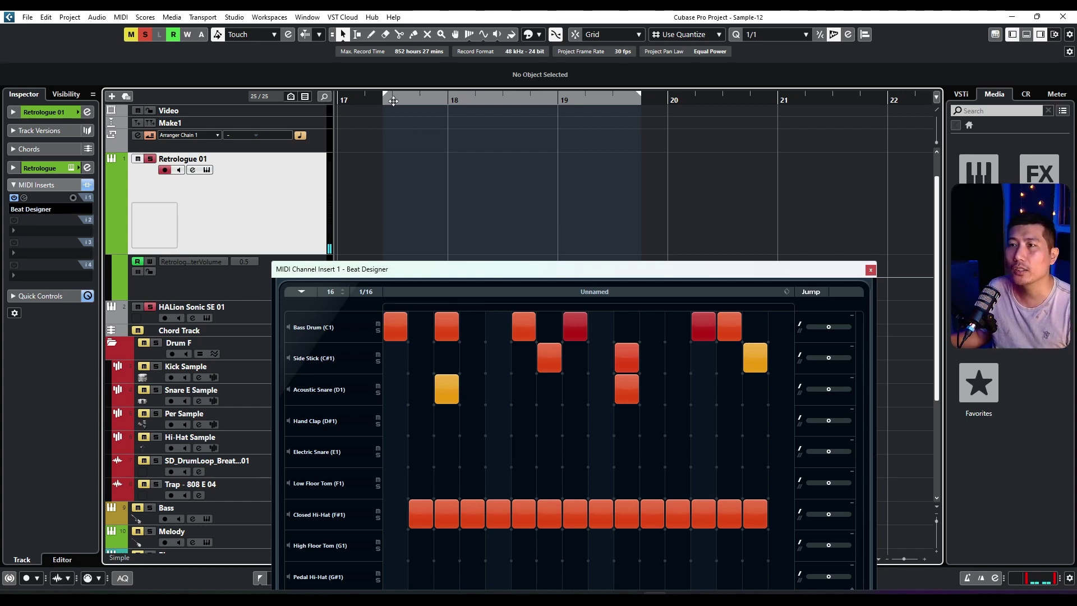
- Turn on recording of the MIDI insert output for HALion Sonic SE 01, enlarge its track, and record the drum pattern as a MIDI part
{"action": "left_click_drag", "start_coordinate": [332, 273], "coordinate": [724, 102]}
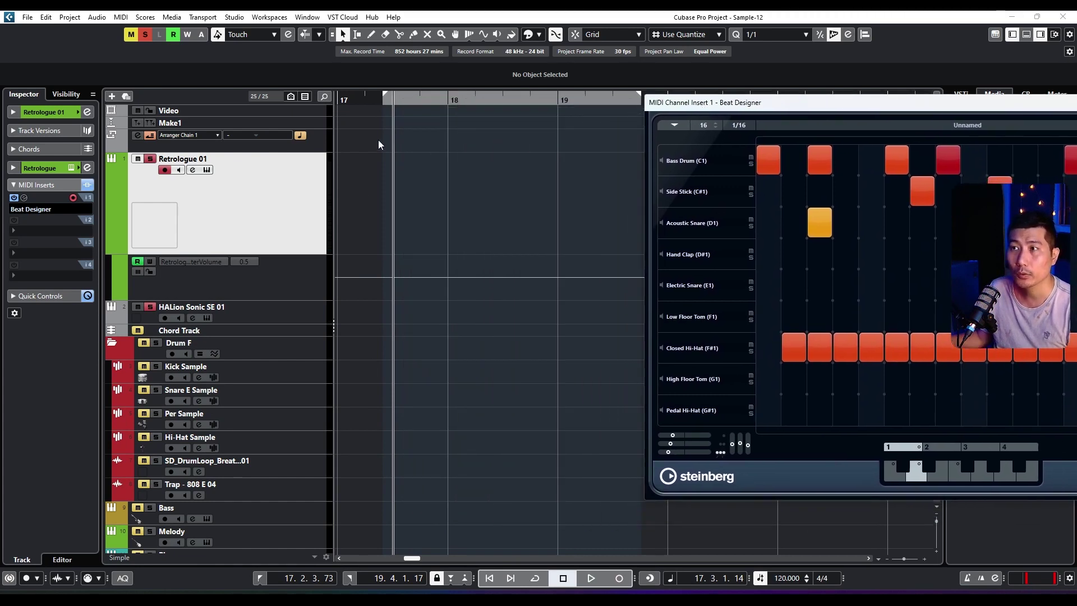
{"action": "left_click", "coordinate": [271, 314]}
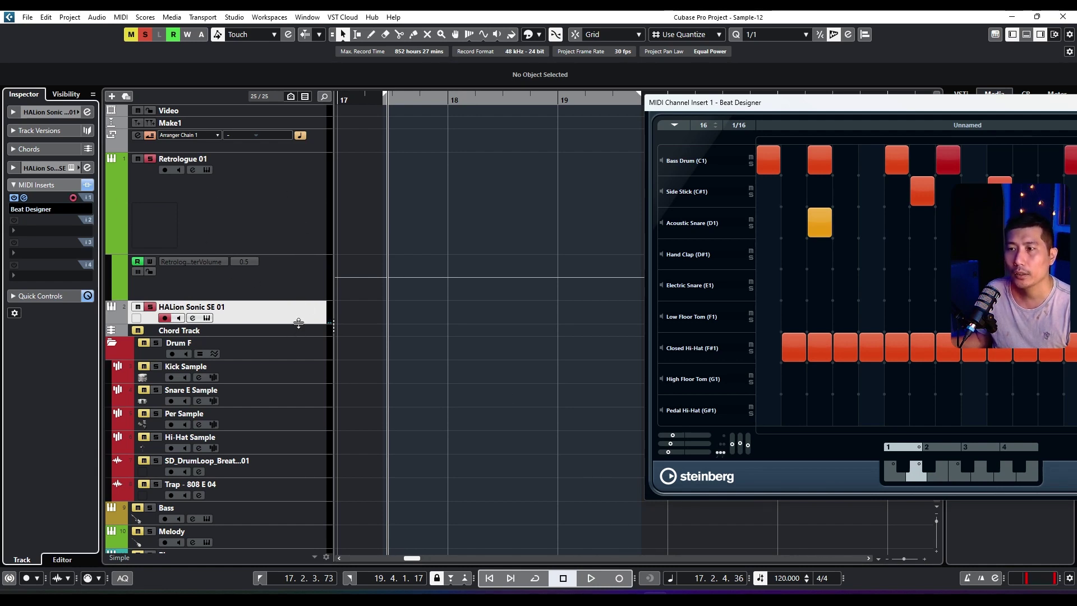
{"action": "left_click_drag", "start_coordinate": [297, 323], "coordinate": [306, 382]}
{"action": "left_click", "coordinate": [619, 580]}
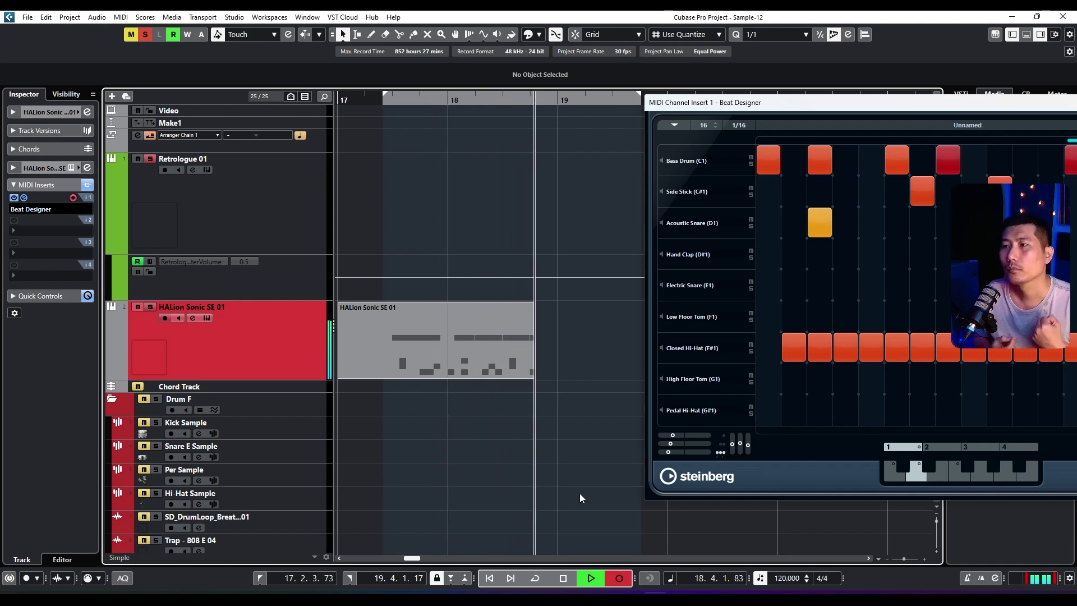
{"action": "key", "text": "space"}
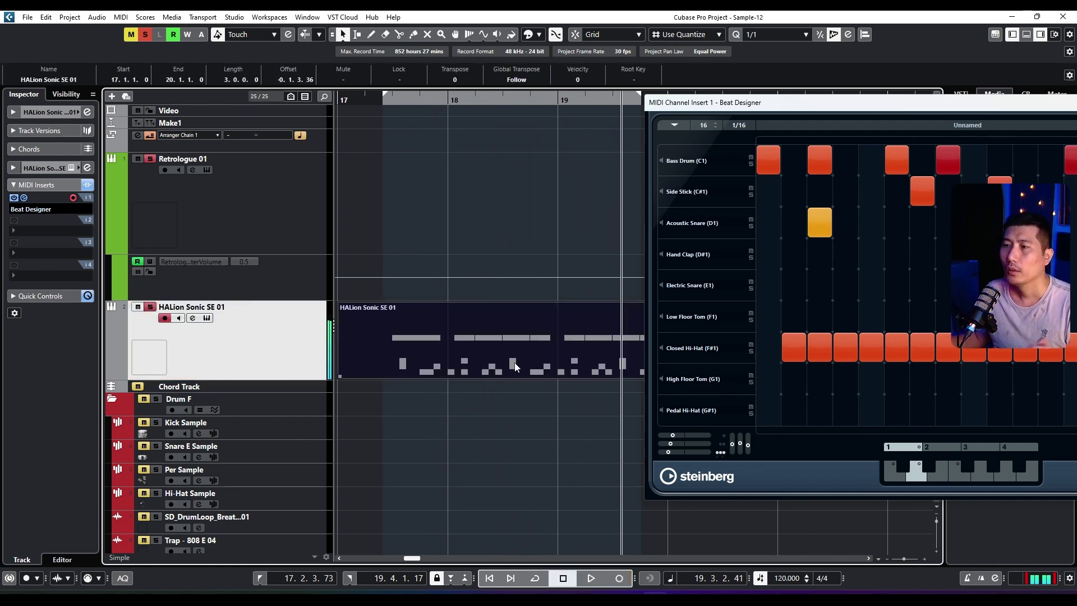
- Open the recorded HALion Sonic SE 01 part in the Key Editor and examine its notes
{"action": "double_click", "coordinate": [499, 367]}
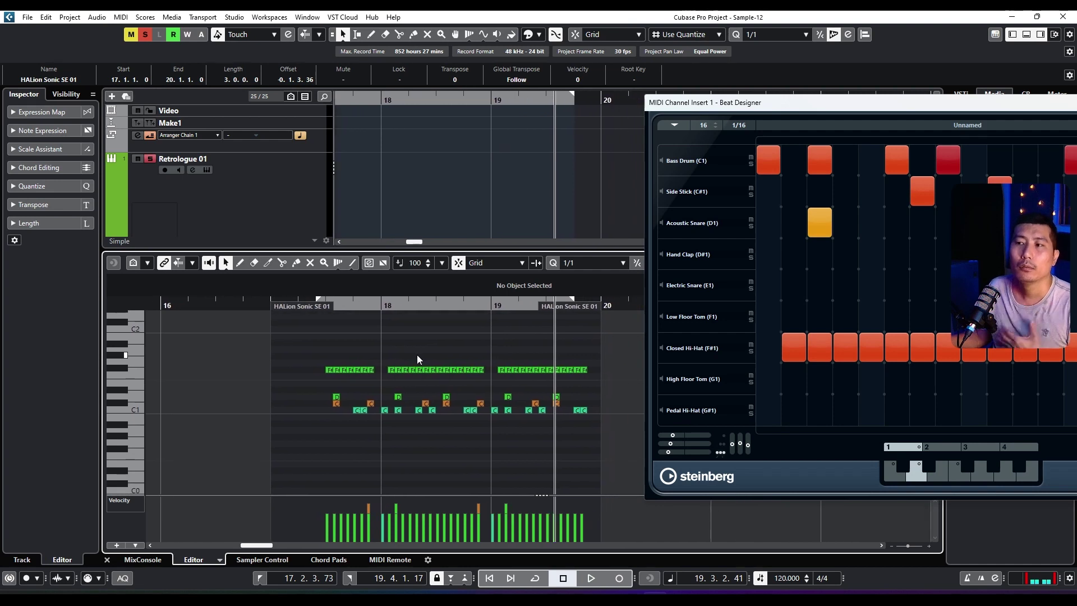
{"action": "scroll", "coordinate": [349, 388], "scroll_direction": "up", "scroll_amount": 5}
{"action": "scroll", "coordinate": [377, 413], "scroll_direction": "down", "scroll_amount": 5}
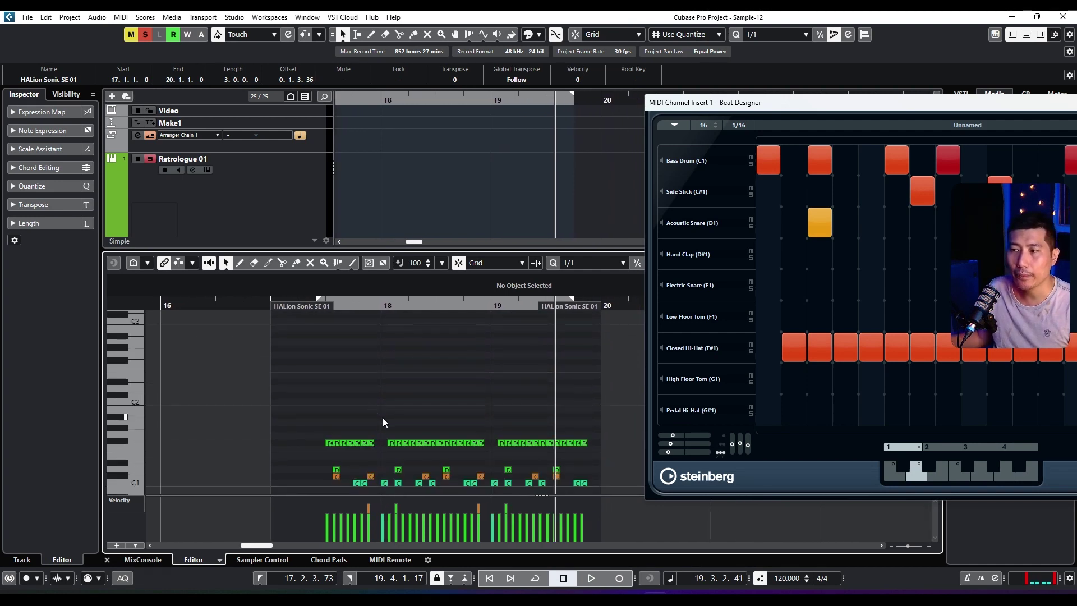
{"action": "scroll", "coordinate": [376, 421], "scroll_direction": "up", "scroll_amount": 4, "text": "ctrl"}
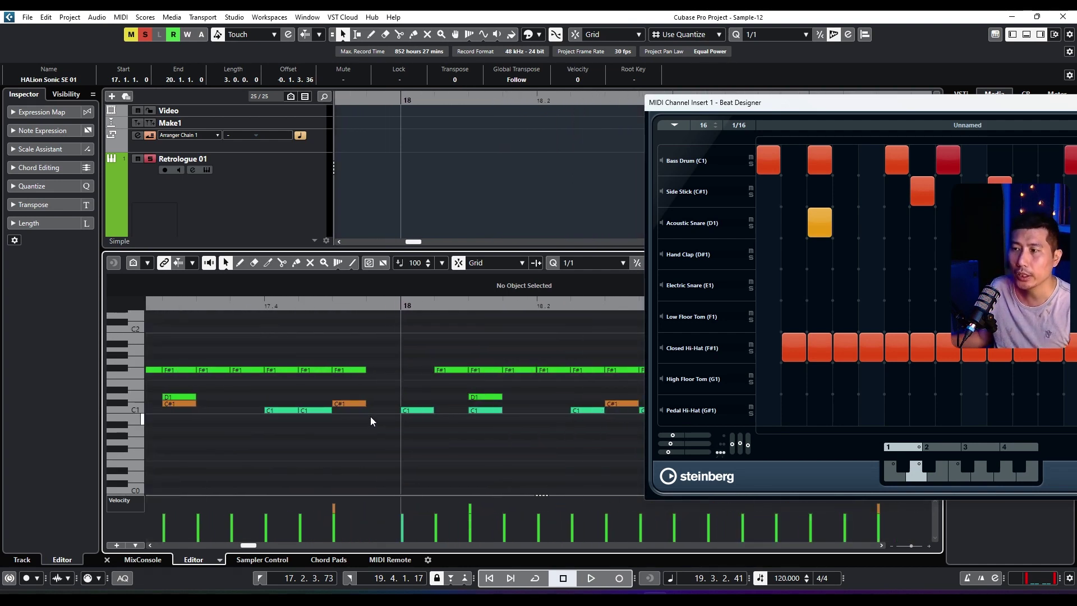
{"action": "scroll", "coordinate": [370, 418], "scroll_direction": "down", "scroll_amount": 4, "text": "ctrl"}
- Close the Beat Designer window and the Key Editor to return to the full project view
{"action": "left_click_drag", "start_coordinate": [894, 107], "coordinate": [495, 114]}
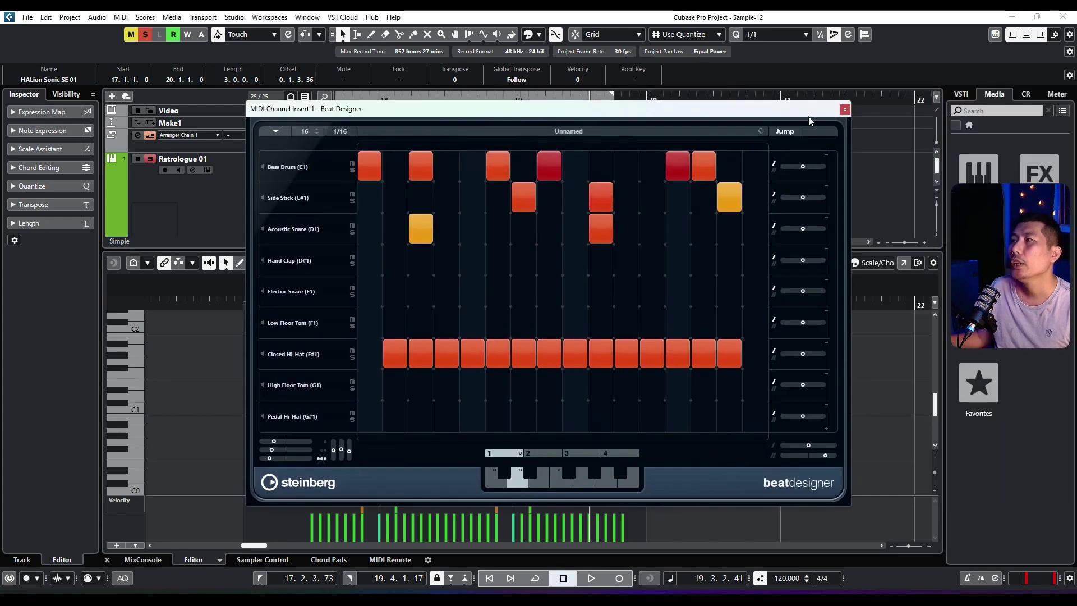
{"action": "left_click", "coordinate": [844, 110]}
{"action": "key", "text": "ctrl+e"}
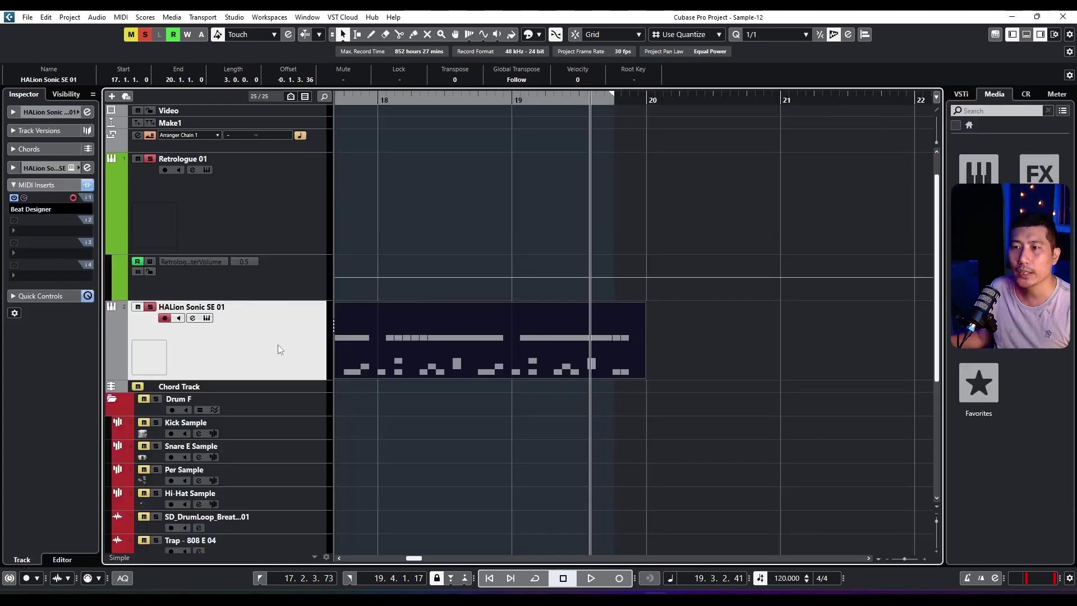
- Add a second HALion Sonic SE instrument track and look through the Piano category for a preset
{"action": "left_click", "coordinate": [51, 208]}
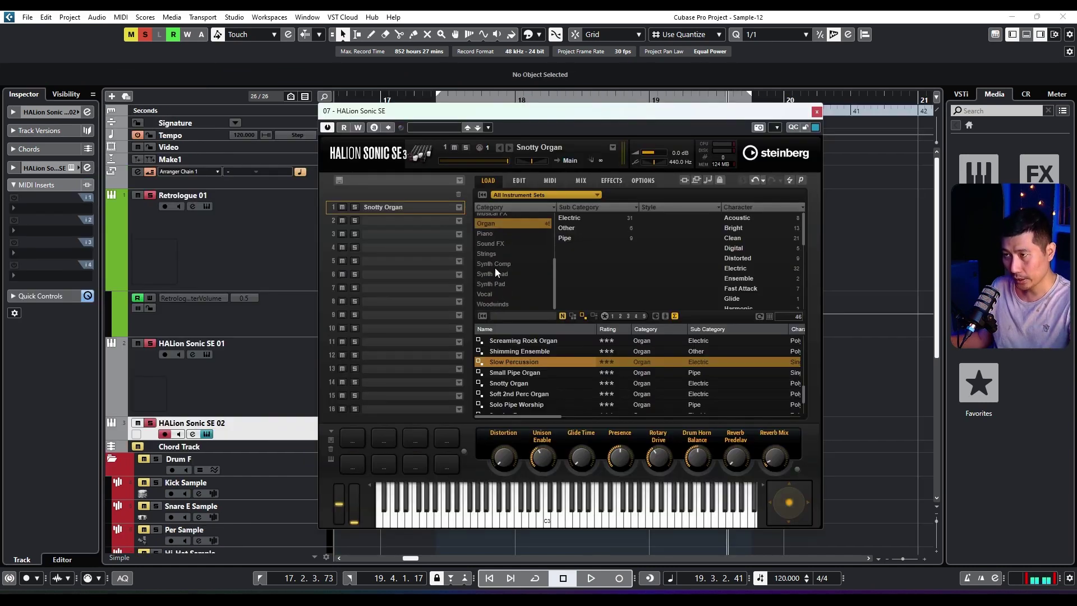
{"action": "left_click", "coordinate": [493, 234]}
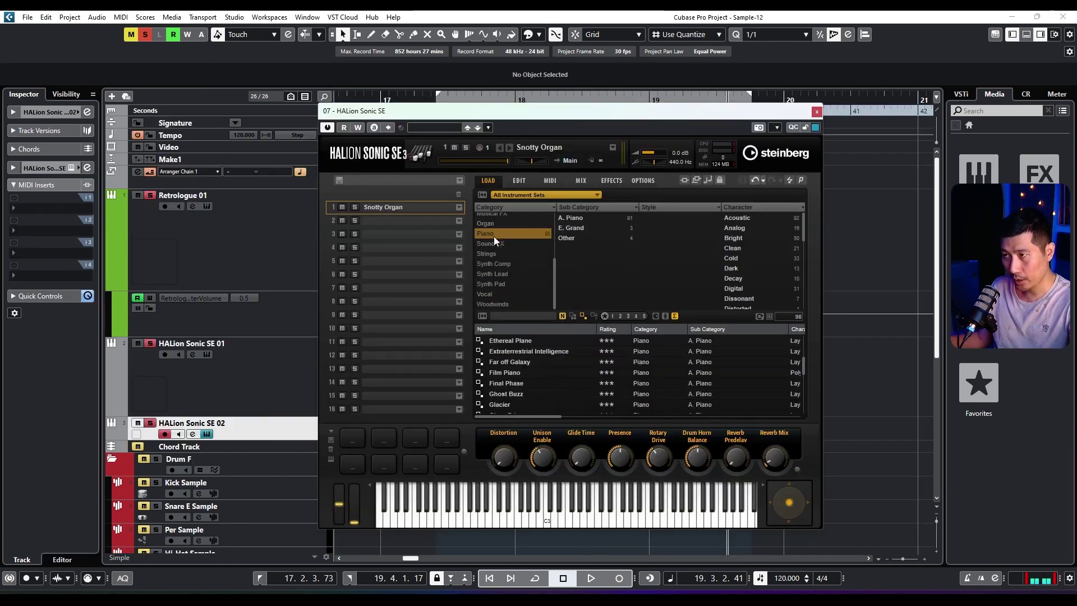
{"action": "scroll", "coordinate": [542, 401], "scroll_direction": "down", "scroll_amount": 10}
{"action": "scroll", "coordinate": [537, 403], "scroll_direction": "down", "scroll_amount": 8}
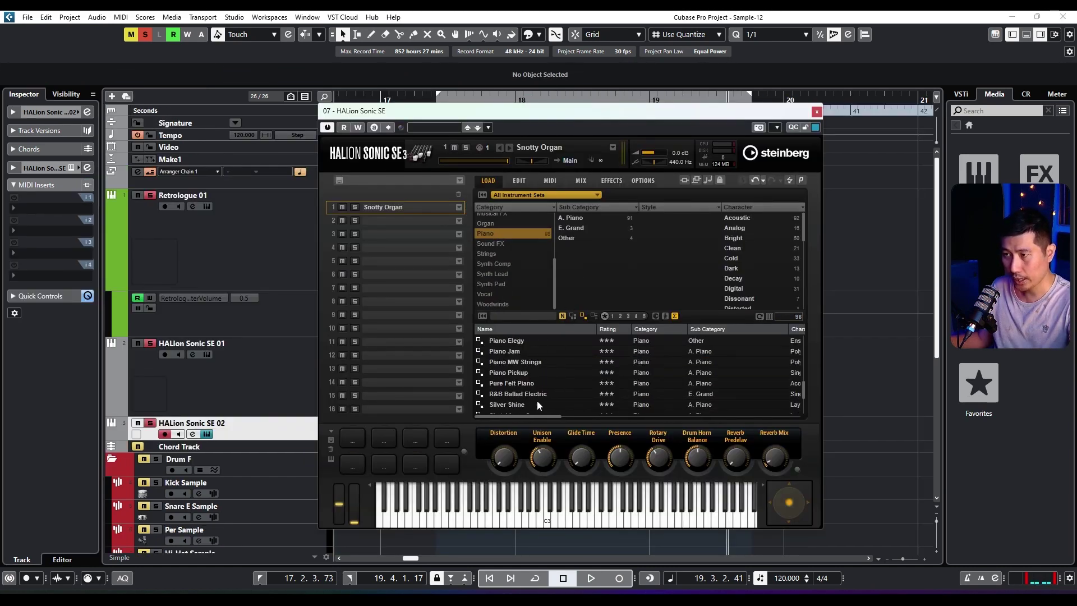
- Load the YAMAHA S90ES Piano preset into HALion Sonic SE 02 and move its track above Retrologue 01
{"action": "left_click", "coordinate": [536, 399]}
{"action": "left_click", "coordinate": [535, 406]}
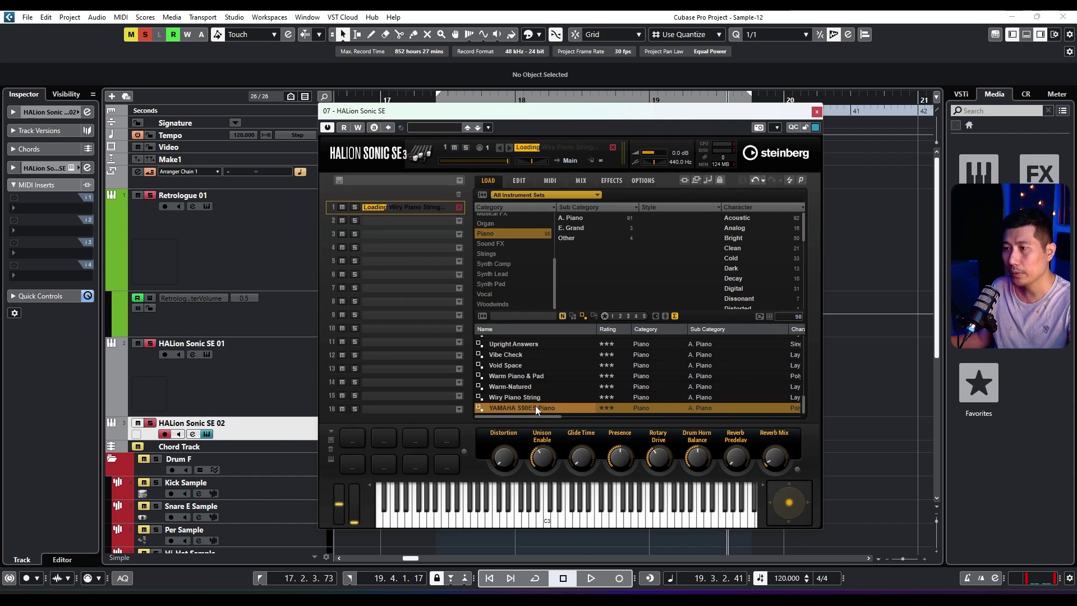
{"action": "left_click", "coordinate": [816, 111]}
{"action": "left_click_drag", "start_coordinate": [300, 419], "coordinate": [297, 332]}
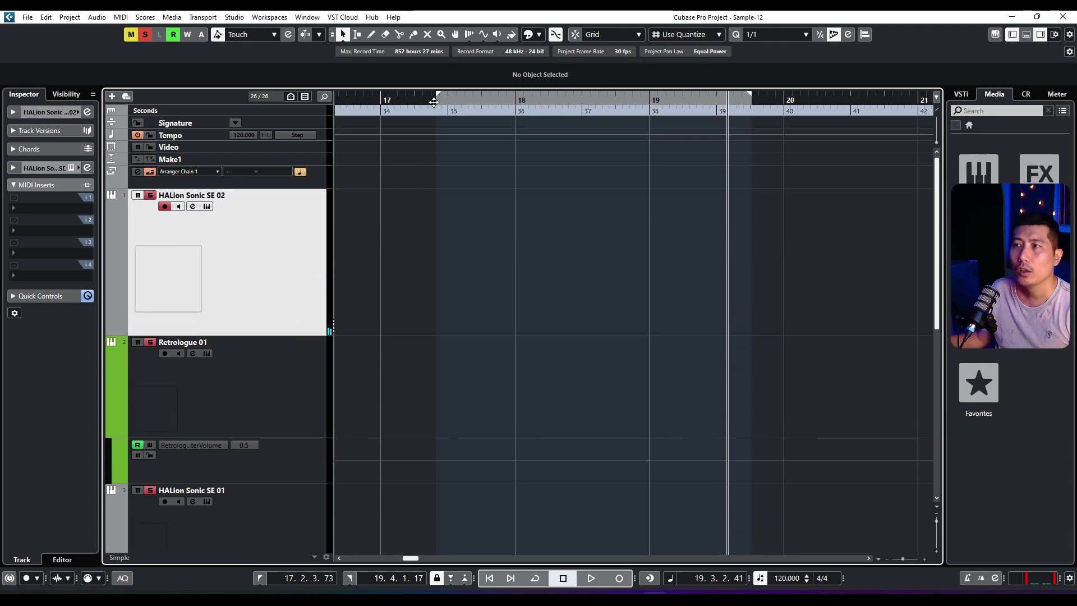
- Add Chorder to the first MIDI insert slot of the HALion Sonic SE 02 track
{"action": "left_click", "coordinate": [16, 231]}
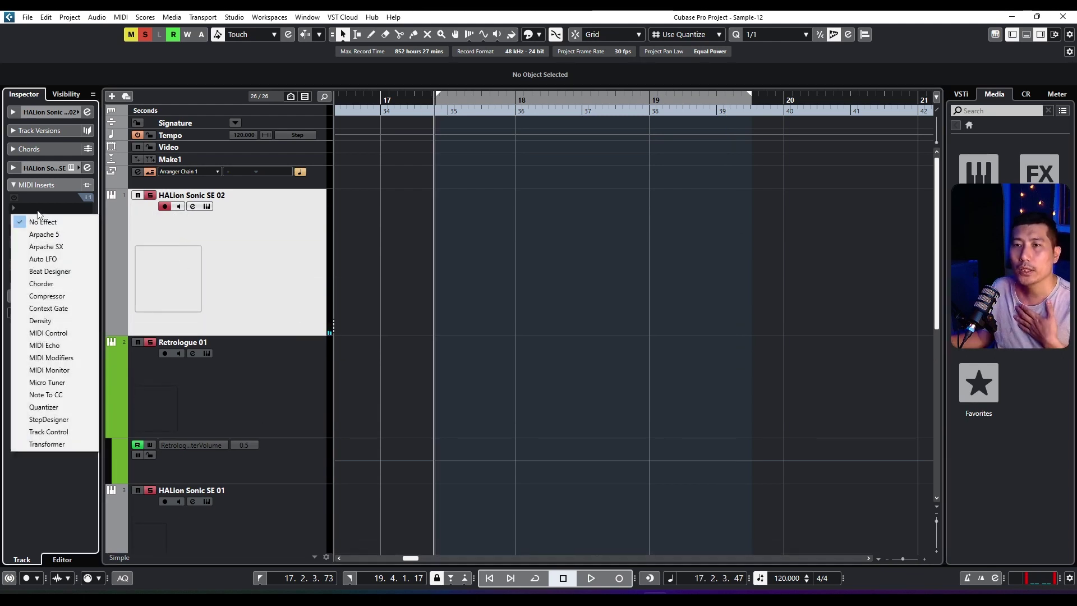
{"action": "left_click", "coordinate": [40, 284]}
{"action": "left_click_drag", "start_coordinate": [301, 230], "coordinate": [474, 201]}
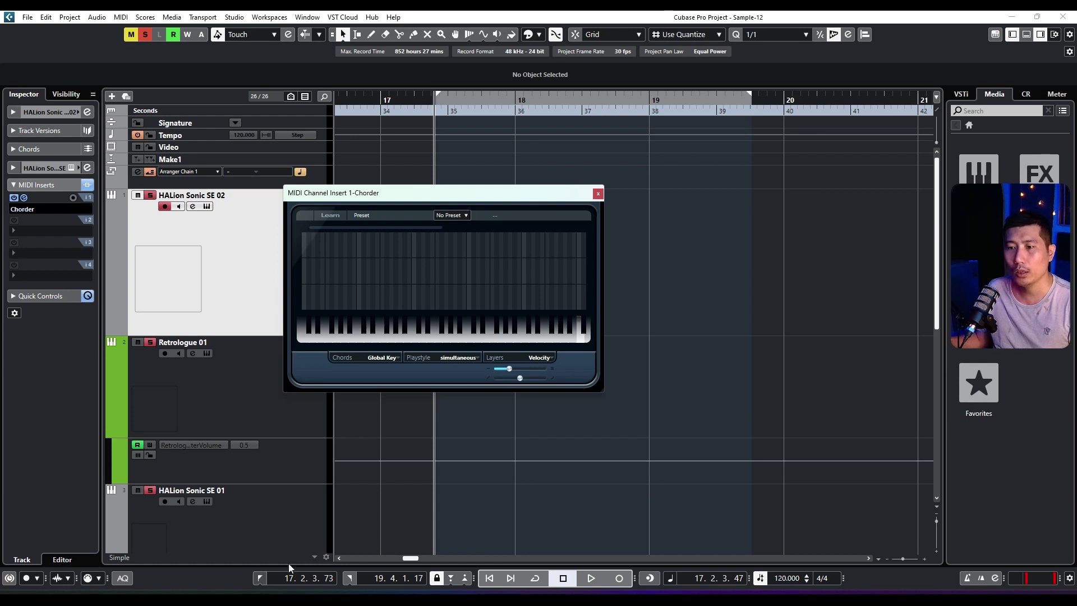
- Bring up the Chord Pads in the lower zone
{"action": "left_click", "coordinate": [1013, 34]}
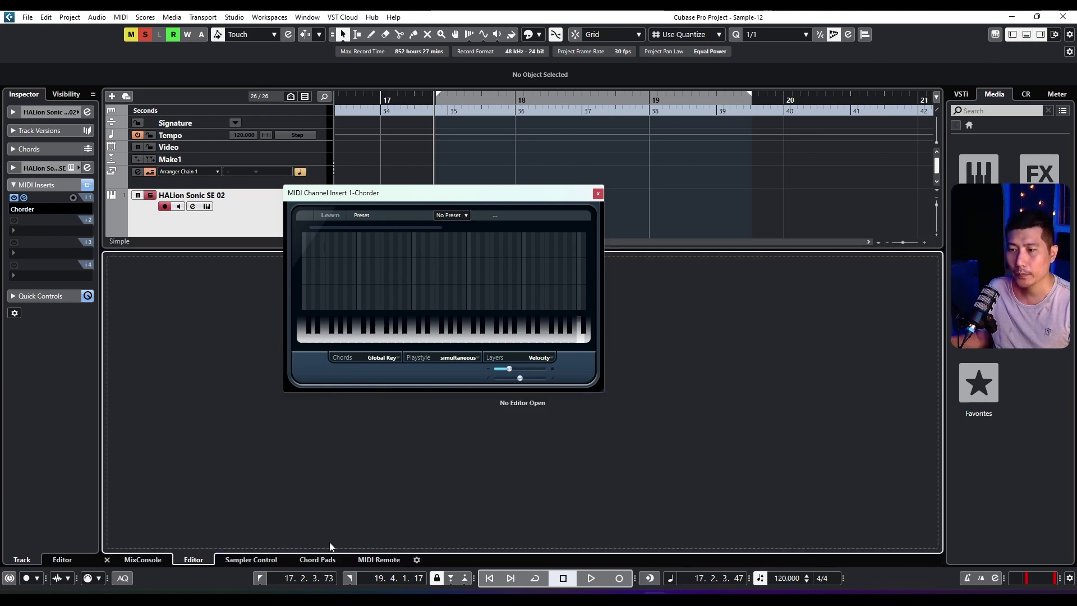
{"action": "left_click", "coordinate": [320, 560]}
{"action": "left_click", "coordinate": [251, 561]}
{"action": "left_click", "coordinate": [318, 560]}
- View the Chord Assistant's Circle of Fifths, bring back the chord pads and close the assistant
{"action": "left_click", "coordinate": [112, 417]}
{"action": "left_click", "coordinate": [111, 419]}
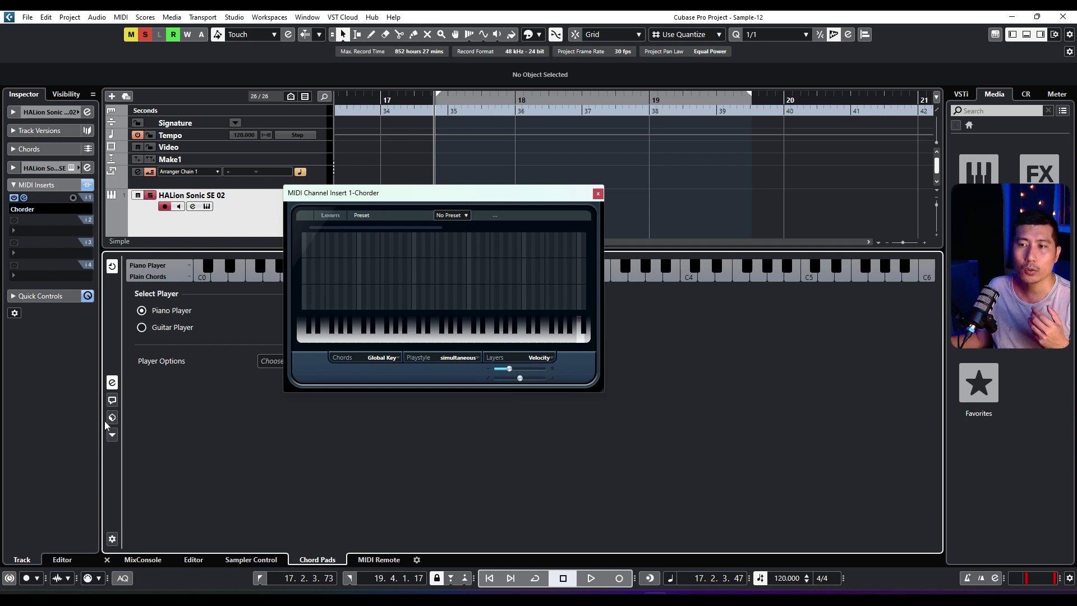
{"action": "left_click", "coordinate": [112, 400]}
{"action": "left_click", "coordinate": [112, 418]}
{"action": "left_click", "coordinate": [112, 418]}
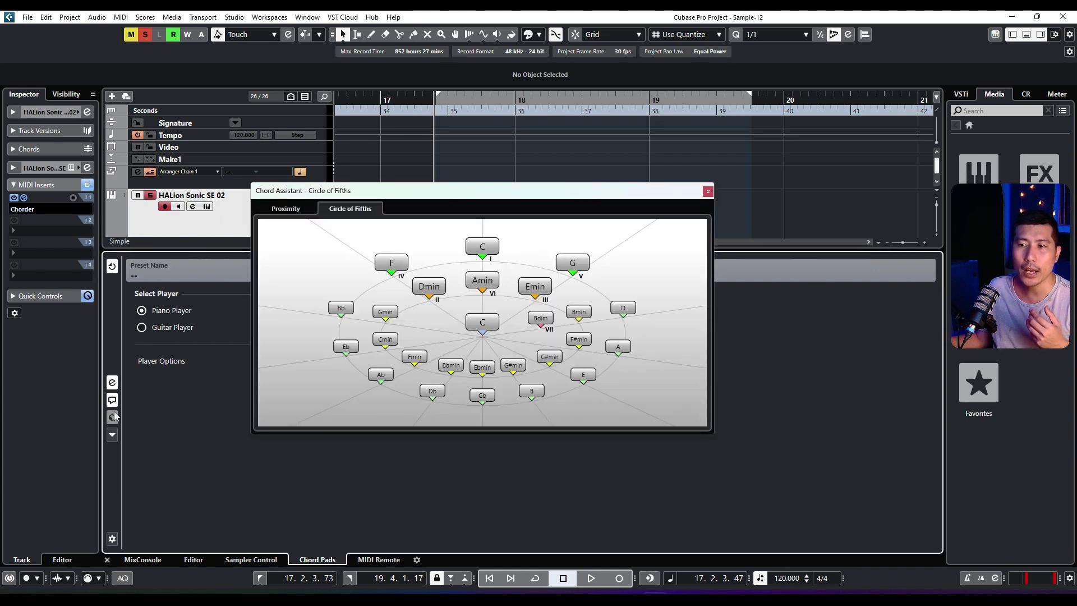
{"action": "left_click", "coordinate": [114, 386]}
{"action": "left_click_drag", "start_coordinate": [504, 193], "coordinate": [607, 150]}
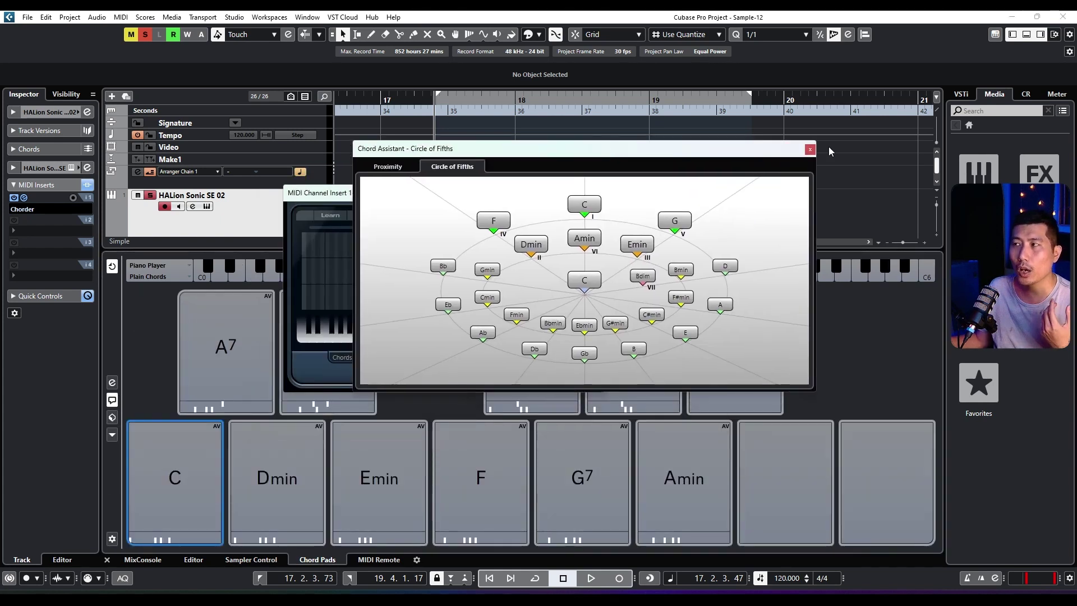
{"action": "left_click", "coordinate": [810, 149]}
- Hide the Chord Pads area and position the Chorder window over the middle of the project
{"action": "left_click_drag", "start_coordinate": [372, 198], "coordinate": [526, 99]}
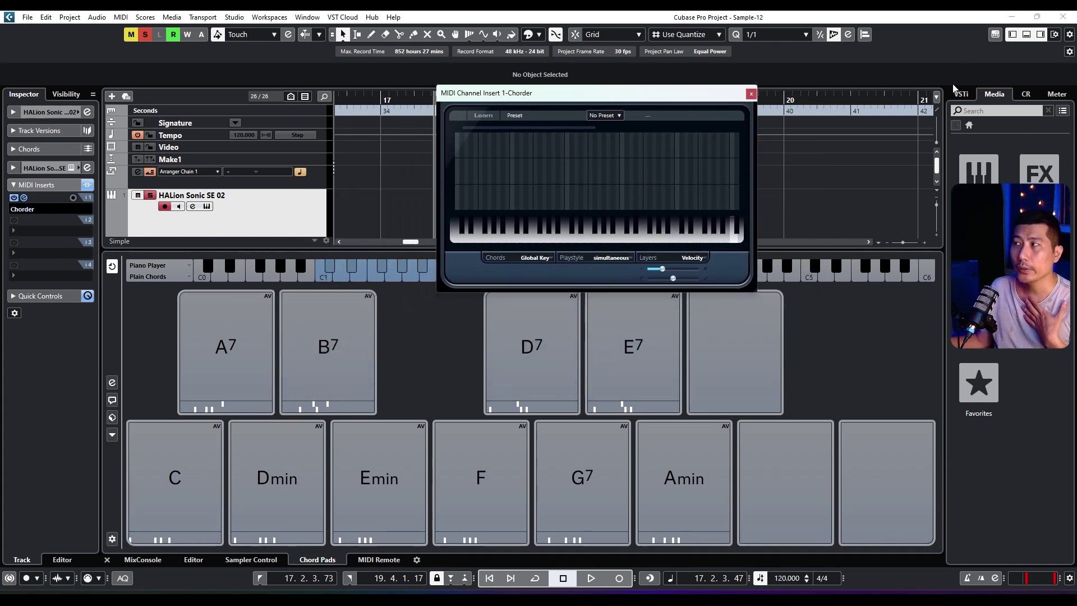
{"action": "left_click", "coordinate": [1026, 35]}
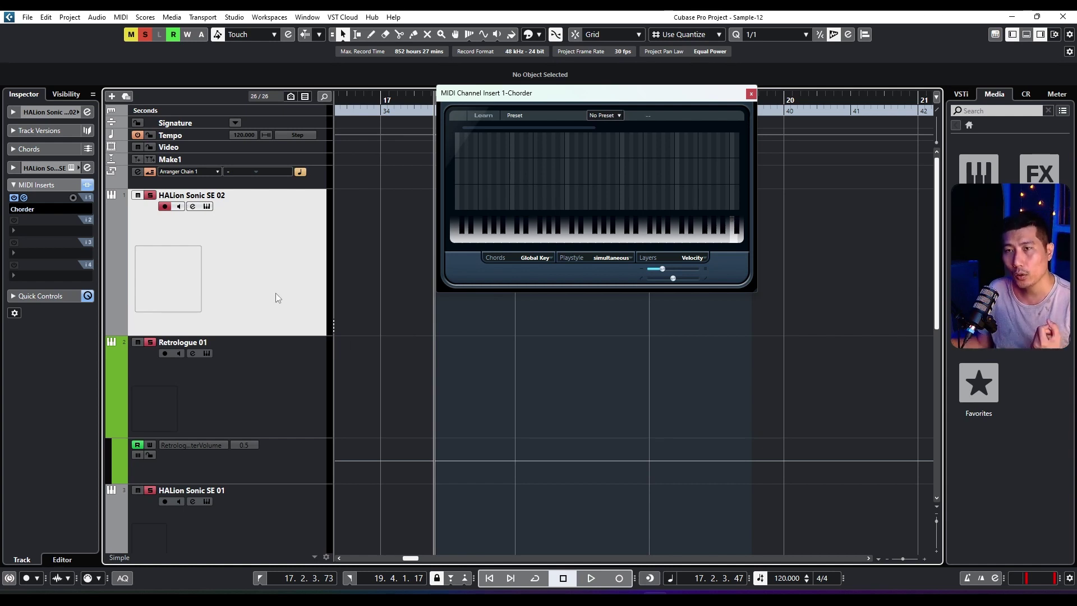
{"action": "left_click_drag", "start_coordinate": [545, 93], "coordinate": [452, 194]}
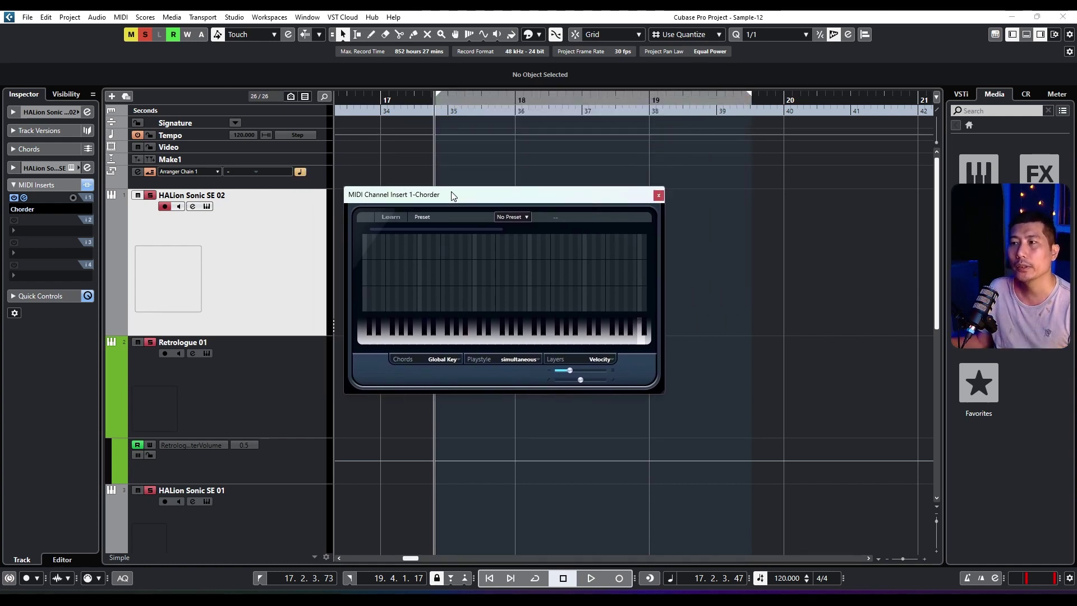
- Load Chorder's Jazz factory preset C-Major-Turns and inspect the chords assigned to its trigger keys
{"action": "left_click", "coordinate": [522, 217]}
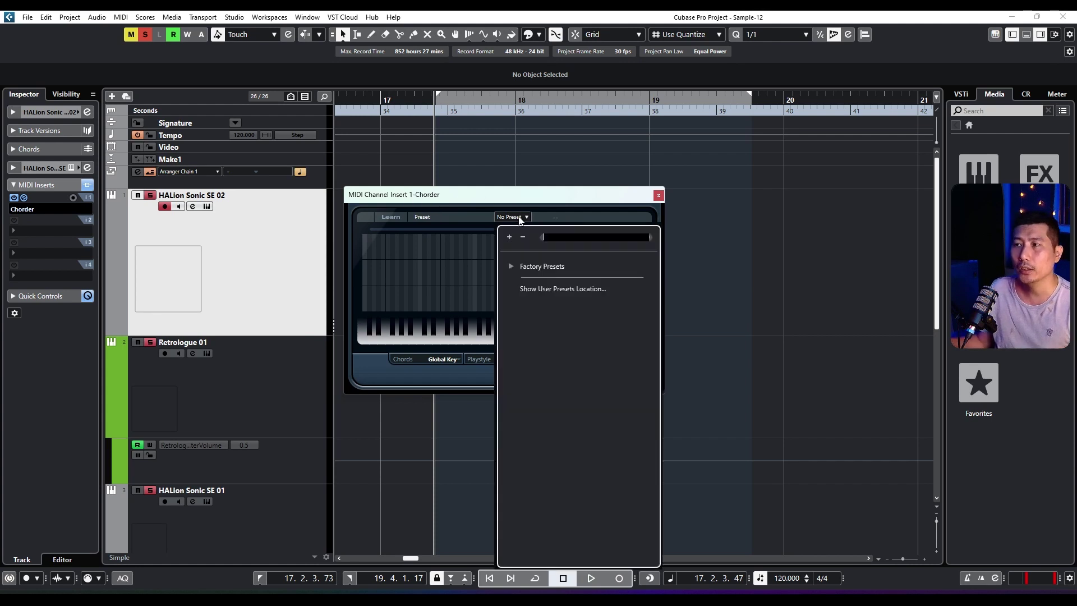
{"action": "left_click", "coordinate": [513, 266]}
{"action": "left_click", "coordinate": [521, 311]}
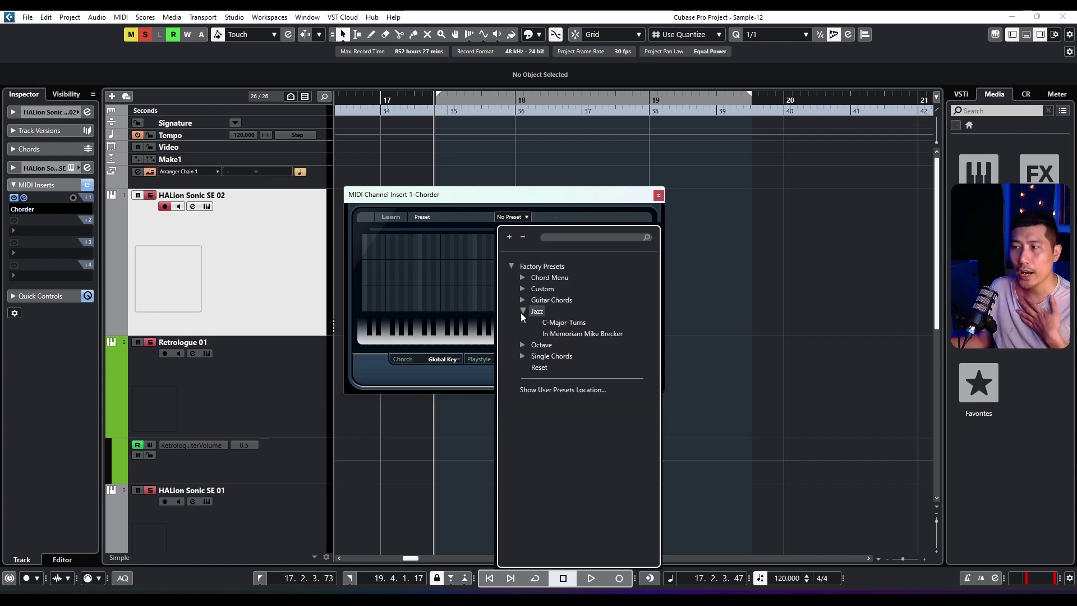
{"action": "double_click", "coordinate": [562, 323]}
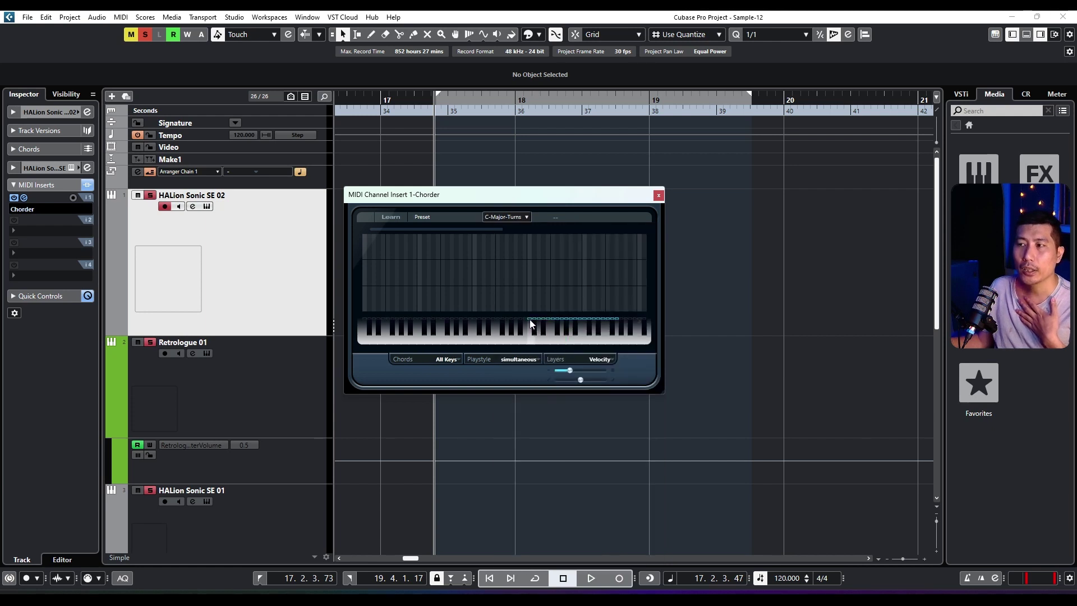
{"action": "left_click", "coordinate": [571, 326]}
{"action": "left_click", "coordinate": [625, 330]}
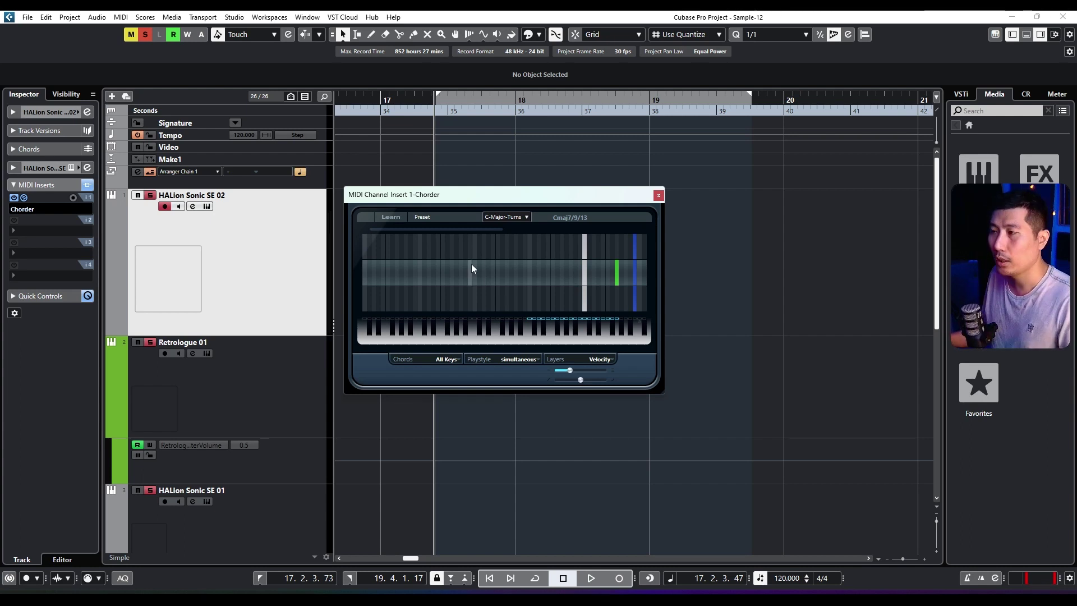
- Browse Chorder's factory presets and load Major 7 Guitar Chords from the Guitar Chords group
{"action": "left_click", "coordinate": [521, 217]}
{"action": "left_click", "coordinate": [499, 266]}
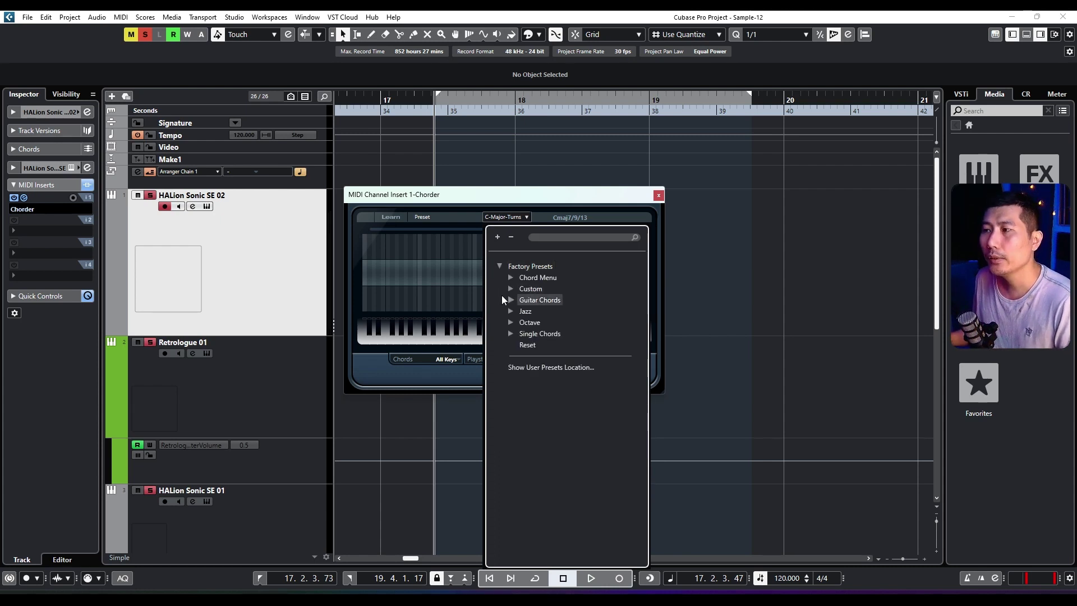
{"action": "left_click", "coordinate": [510, 323]}
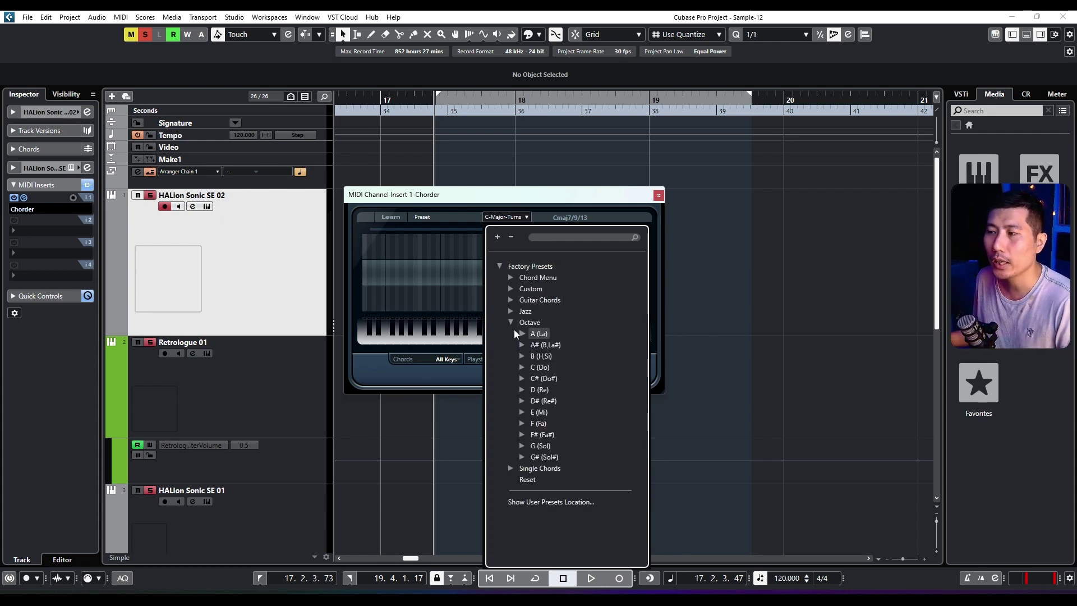
{"action": "left_click", "coordinate": [514, 300]}
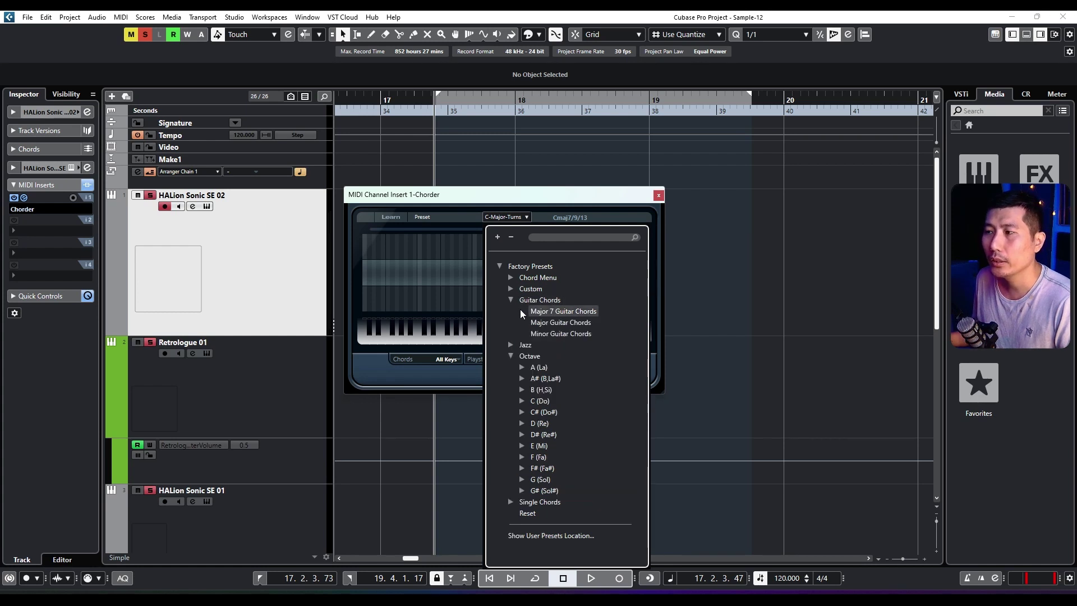
{"action": "left_click", "coordinate": [516, 310]}
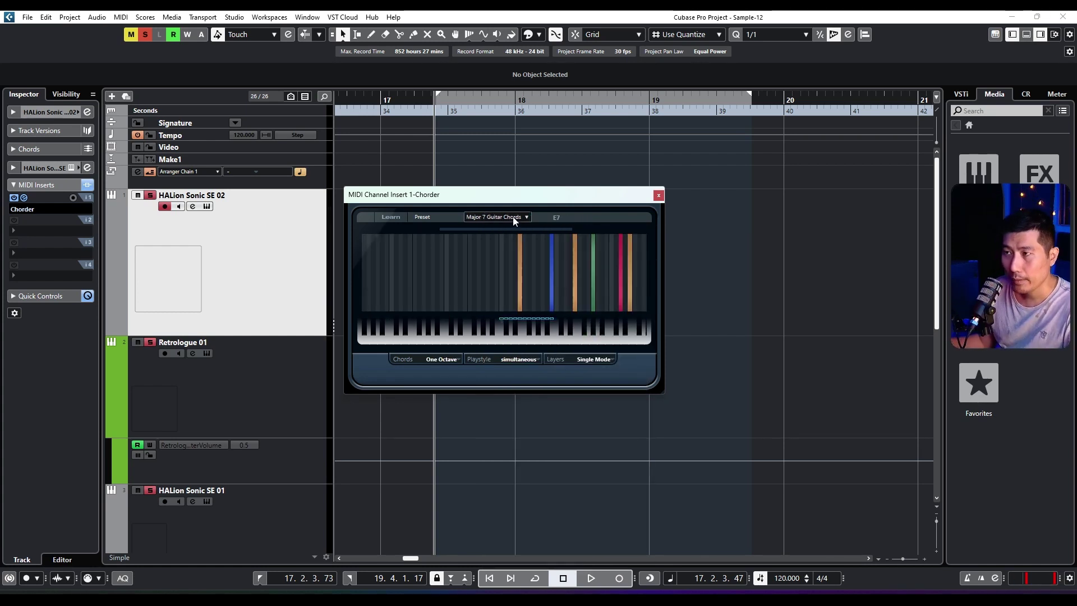
- Clear Chorder's chord assignments by loading the Reset factory preset
{"action": "left_click", "coordinate": [496, 217]}
{"action": "left_click", "coordinate": [481, 265]}
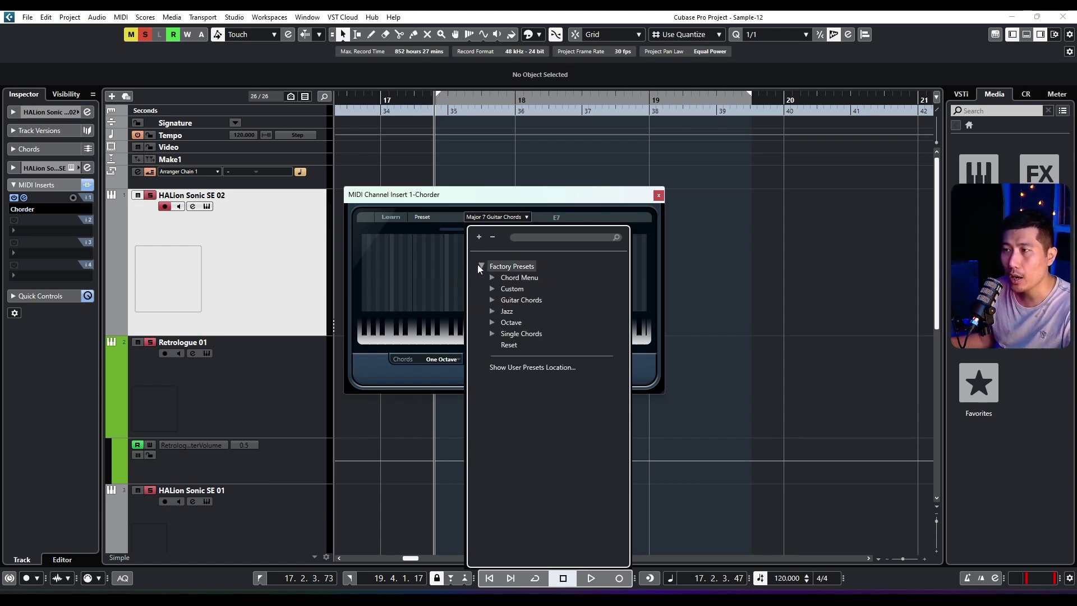
{"action": "left_click", "coordinate": [510, 344]}
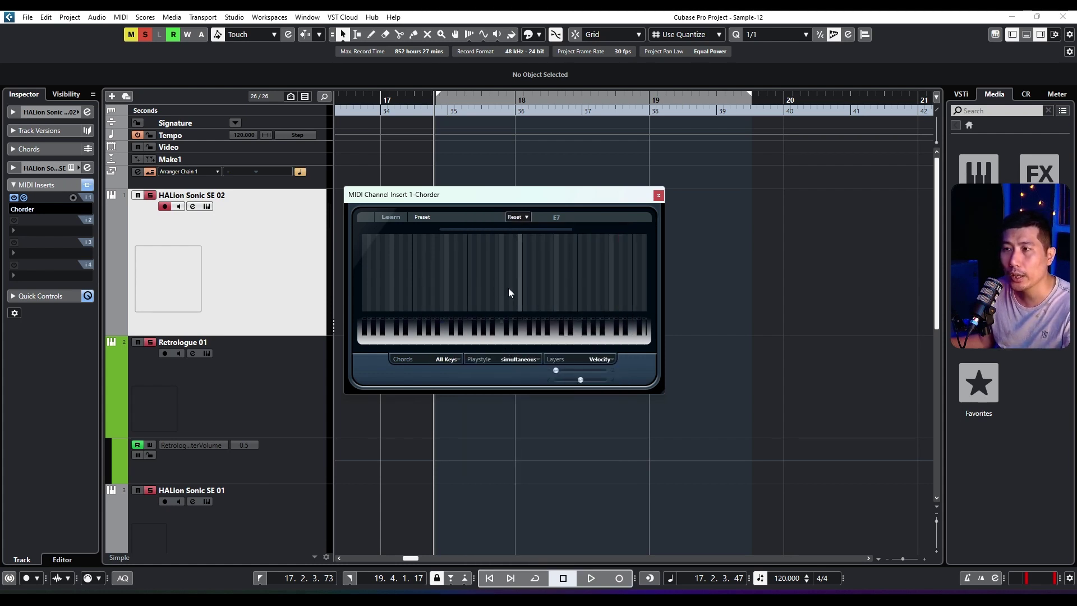
- Teach Chorder an Amin/E chord on a single low trigger key with Learn, then check the assigned notes
{"action": "left_click", "coordinate": [391, 217]}
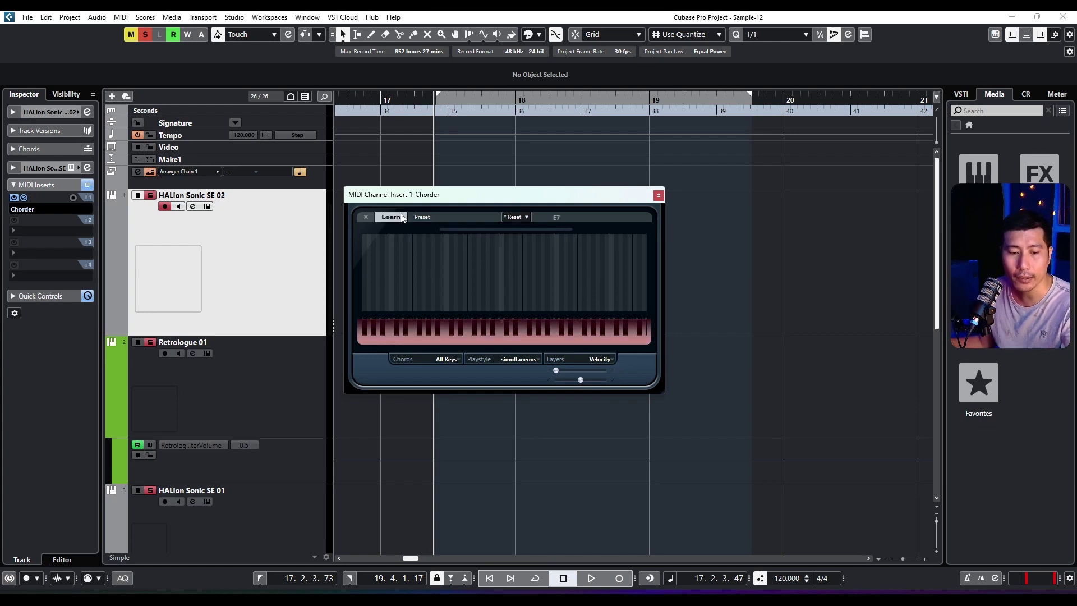
{"action": "left_click", "coordinate": [417, 333]}
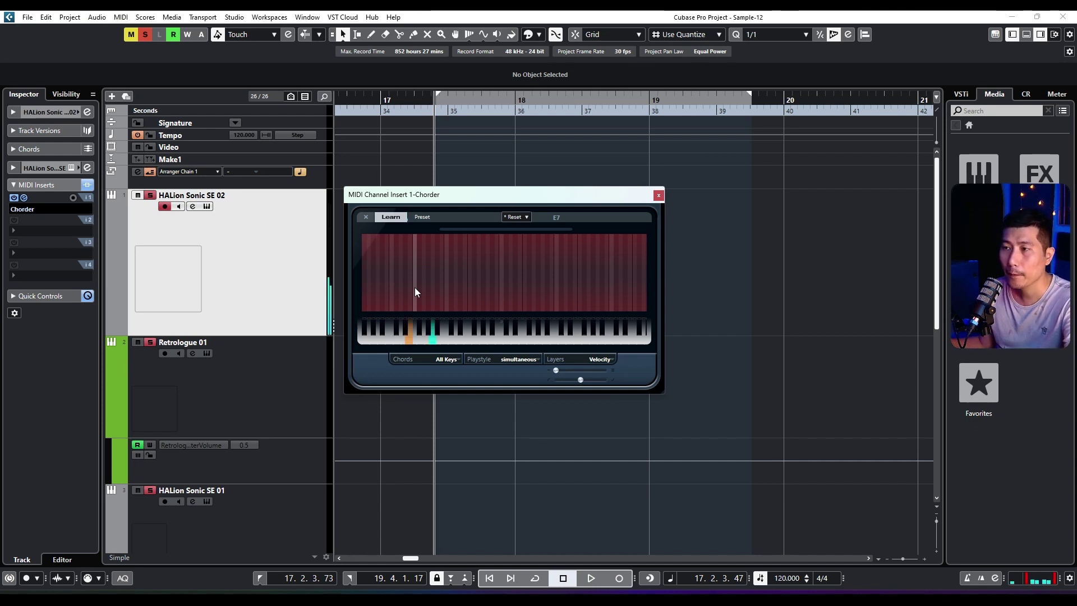
{"action": "left_click", "coordinate": [415, 292]}
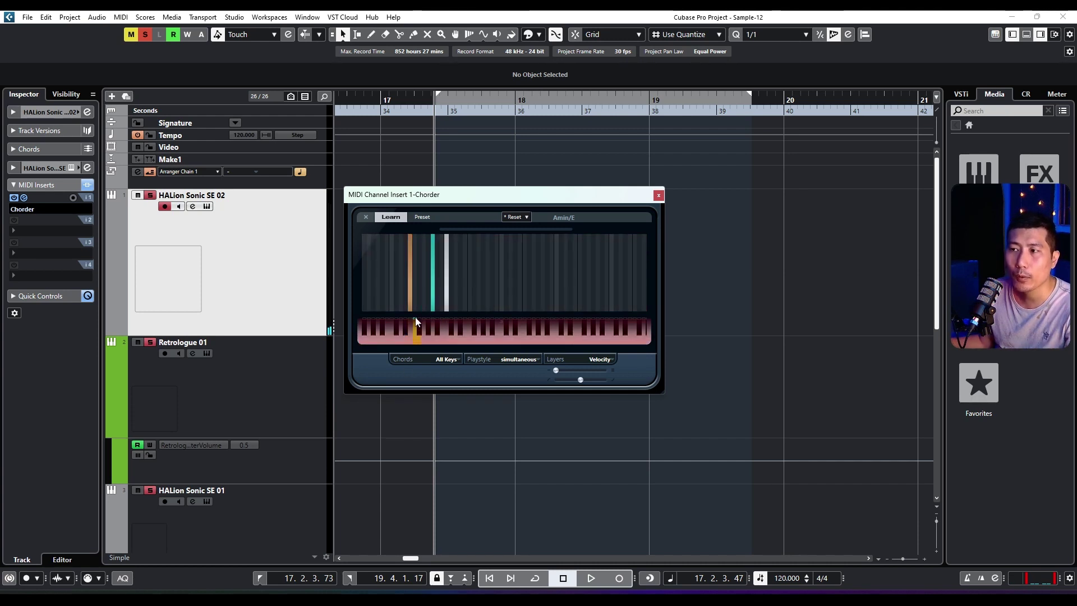
{"action": "left_click", "coordinate": [391, 218]}
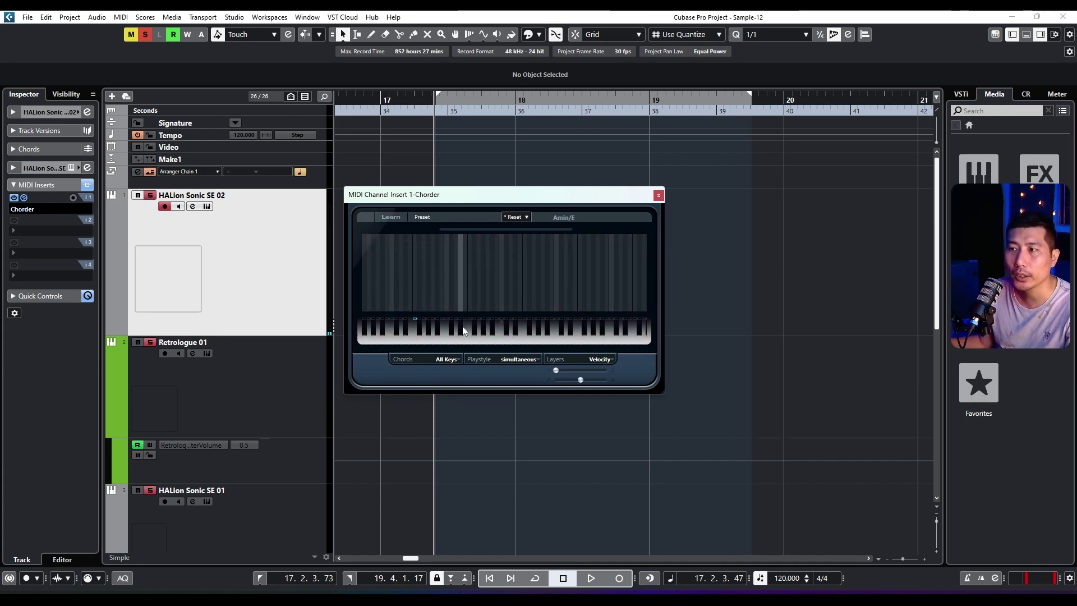
{"action": "left_click", "coordinate": [418, 330]}
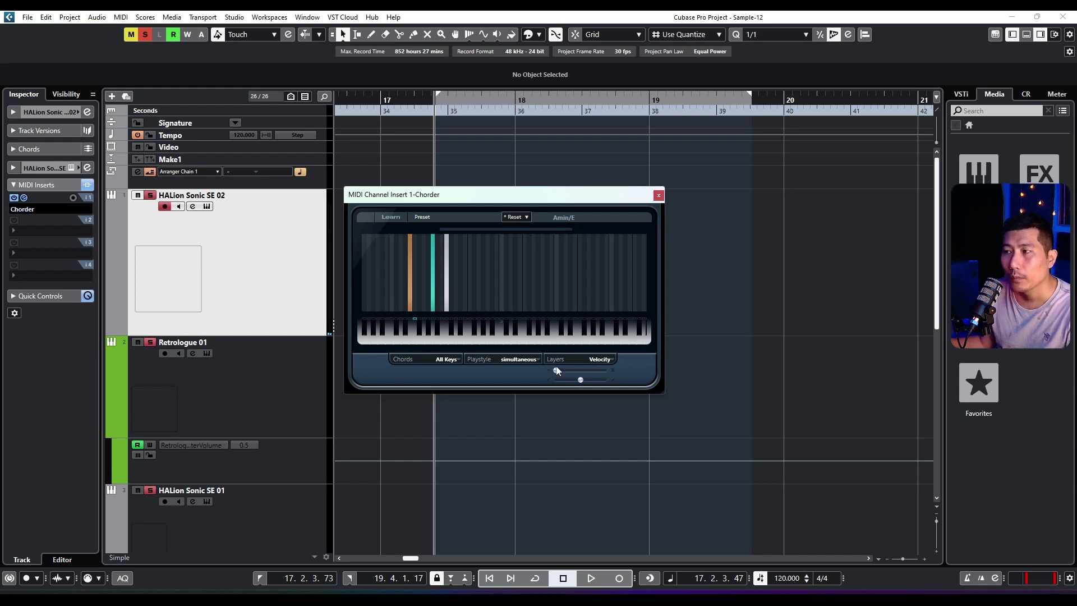
- Set Chorder to four velocity layers, learn a separate chord for each on a second trigger key, and raise the velocity spread
{"action": "left_click_drag", "start_coordinate": [557, 369], "coordinate": [576, 366]}
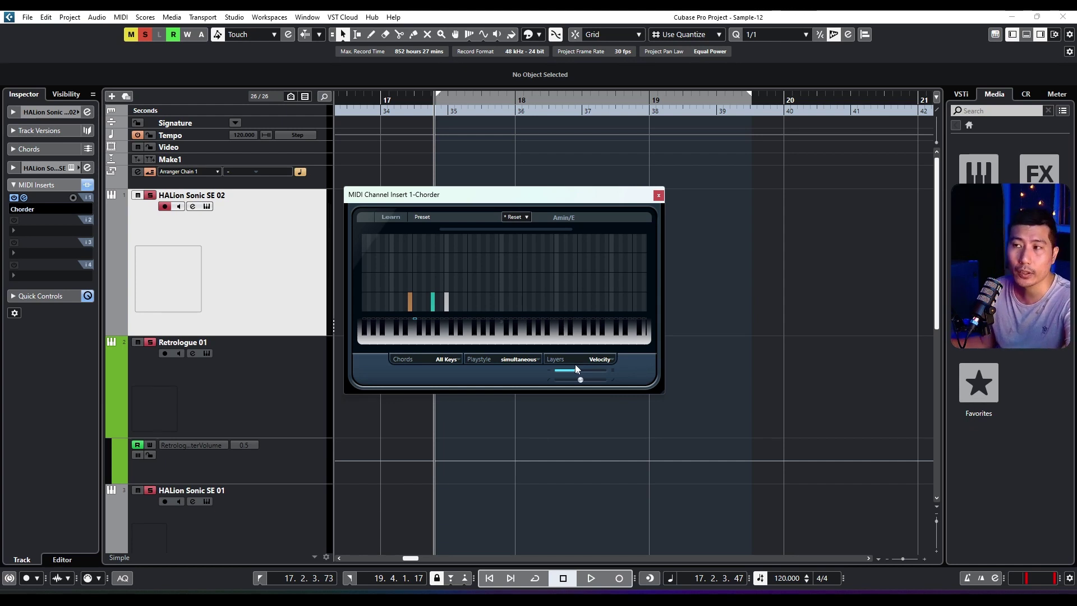
{"action": "left_click", "coordinate": [399, 220]}
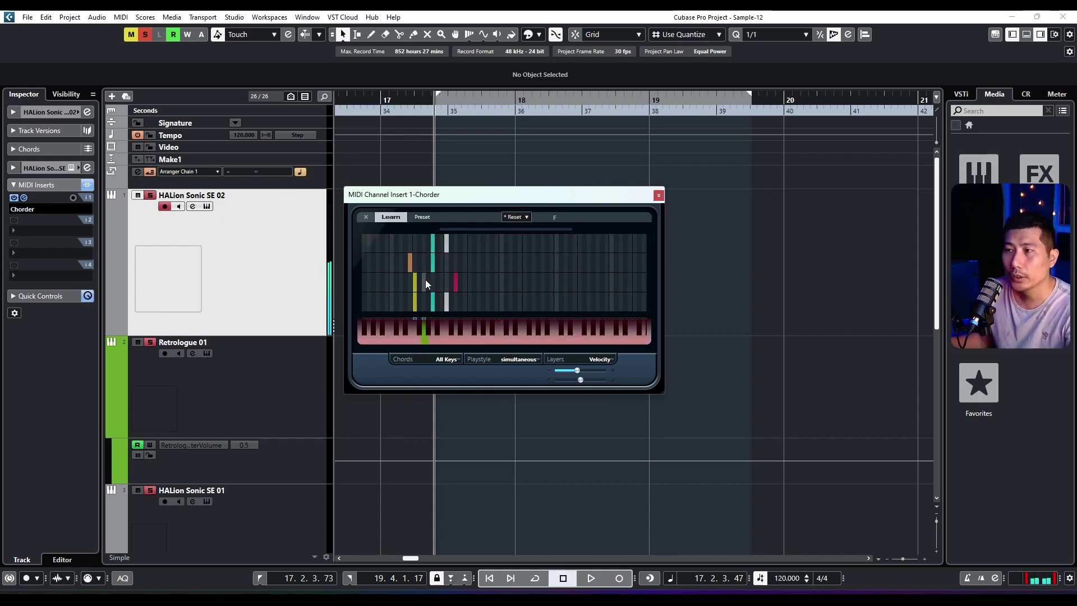
{"action": "mouse_move", "coordinate": [573, 373]}
{"action": "left_mouse_down"}
{"action": "mouse_move", "coordinate": [564, 370]}
{"action": "mouse_move", "coordinate": [591, 369]}
{"action": "mouse_move", "coordinate": [580, 372]}
{"action": "left_mouse_up"}
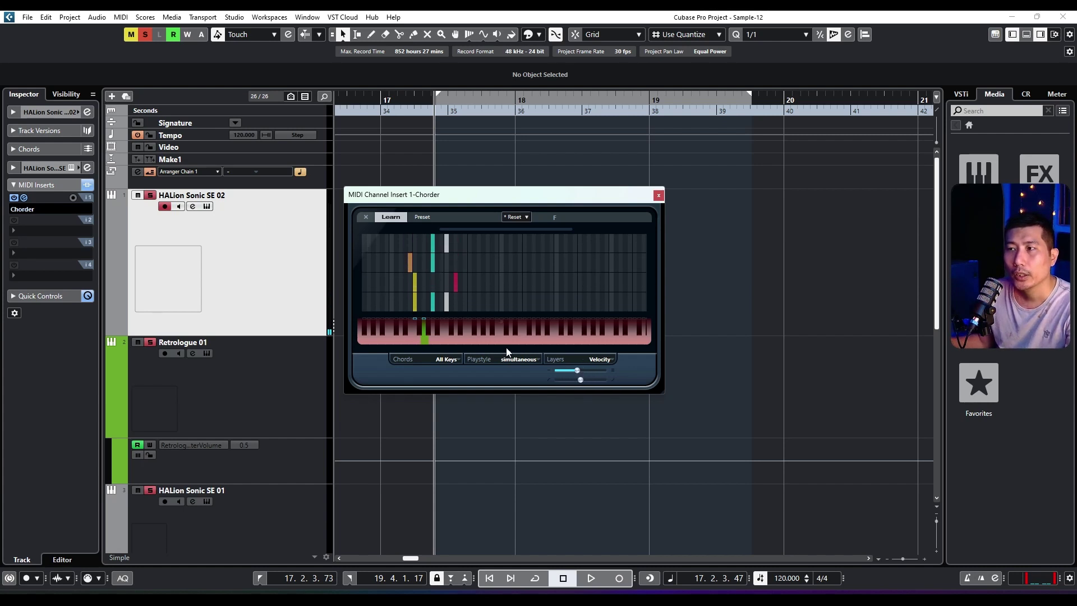
{"action": "left_click", "coordinate": [391, 218]}
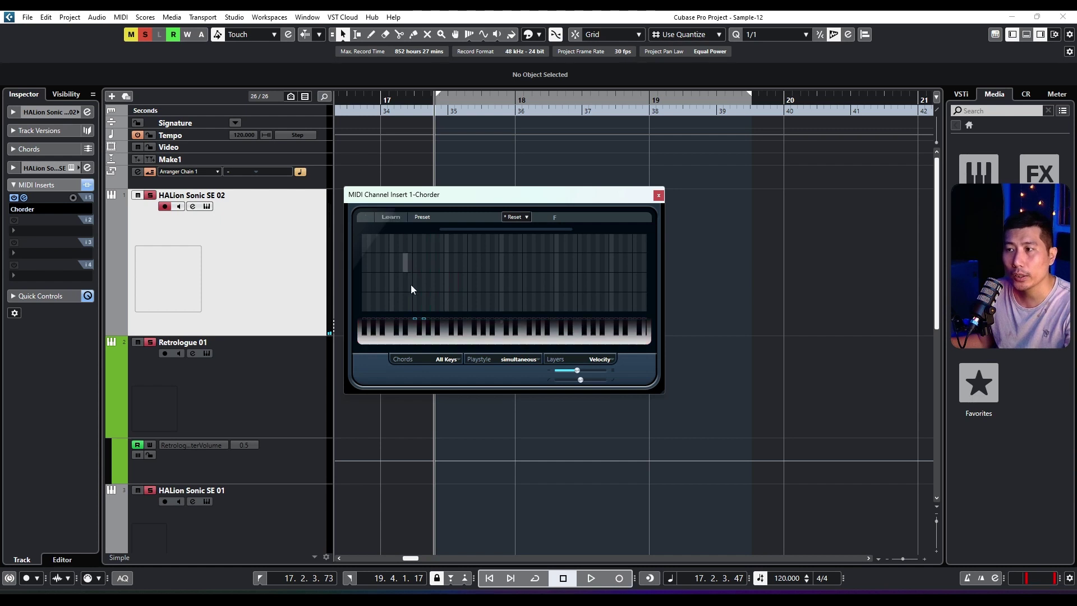
{"action": "left_click", "coordinate": [426, 326]}
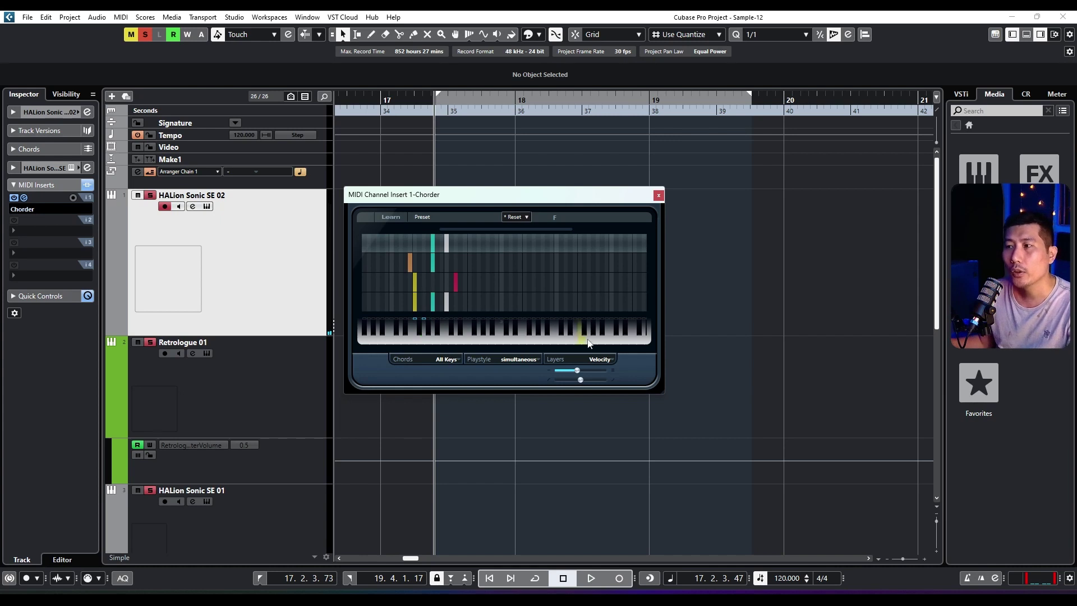
{"action": "mouse_move", "coordinate": [581, 385]}
{"action": "left_mouse_down"}
{"action": "mouse_move", "coordinate": [526, 372]}
{"action": "mouse_move", "coordinate": [593, 382]}
{"action": "mouse_move", "coordinate": [583, 383]}
{"action": "mouse_move", "coordinate": [582, 367]}
{"action": "left_mouse_up"}
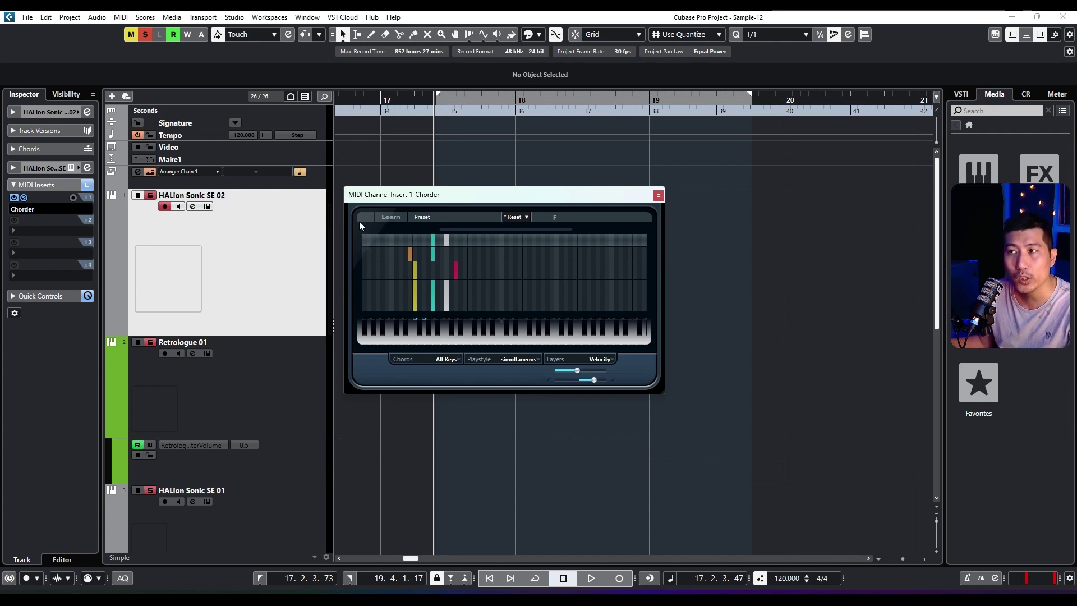
- Open the Retrologue 01 part at bar 11 and redraw its notes' velocities at varying heights through bar 12, then close the editor
{"action": "left_click_drag", "start_coordinate": [371, 195], "coordinate": [616, 183]}
{"action": "left_click_drag", "start_coordinate": [402, 372], "coordinate": [621, 275]}
{"action": "scroll", "coordinate": [432, 308], "scroll_direction": "down", "scroll_amount": 4}
{"action": "left_click_drag", "start_coordinate": [377, 298], "coordinate": [473, 291]}
{"action": "double_click", "coordinate": [472, 290]}
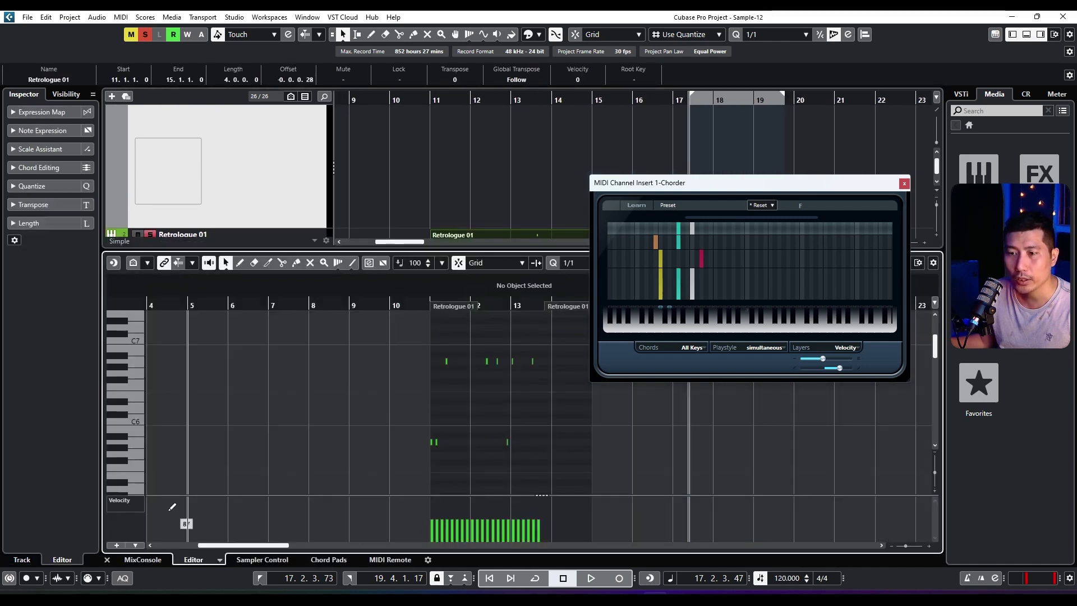
{"action": "mouse_move", "coordinate": [432, 540]}
{"action": "left_mouse_down"}
{"action": "mouse_move", "coordinate": [460, 516]}
{"action": "mouse_move", "coordinate": [498, 529]}
{"action": "left_mouse_up"}
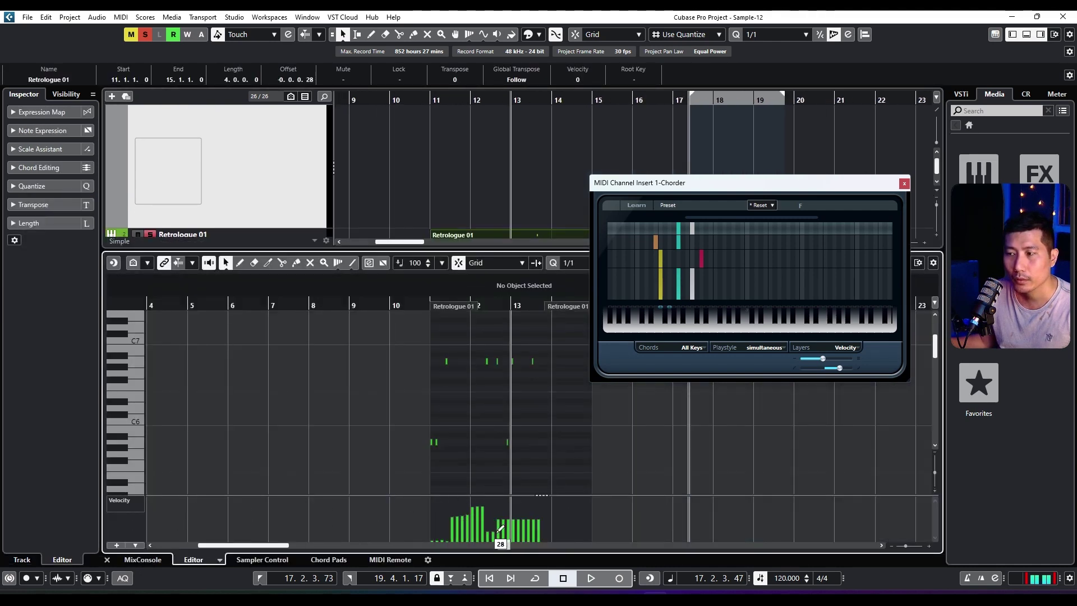
{"action": "left_click", "coordinate": [1030, 35]}
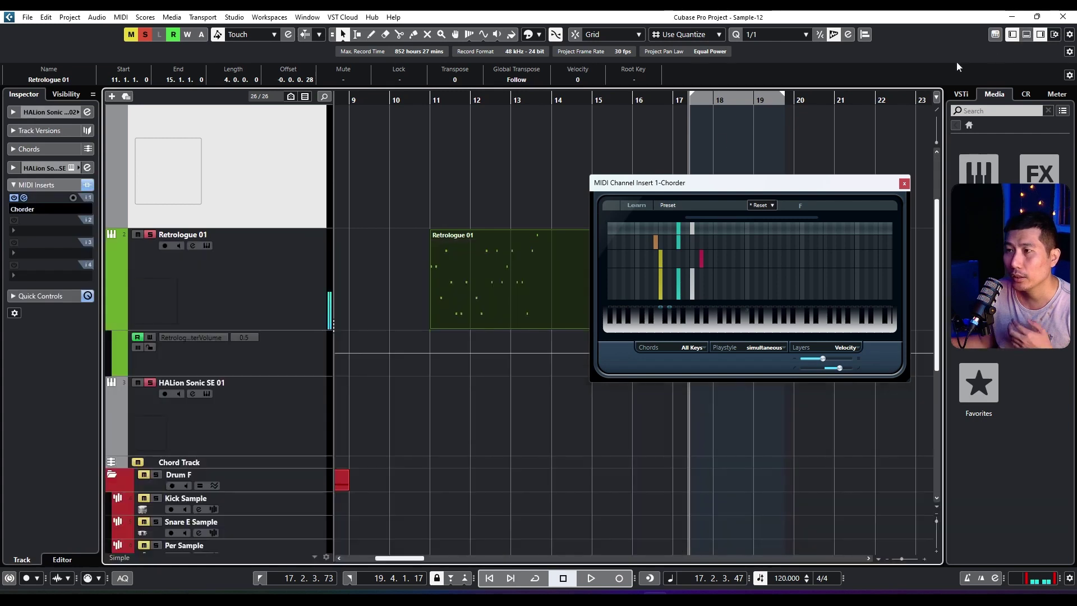
- Move the Chorder window over the bar 10 to 17 area and lower its velocity spread
{"action": "left_click_drag", "start_coordinate": [639, 177], "coordinate": [410, 241]}
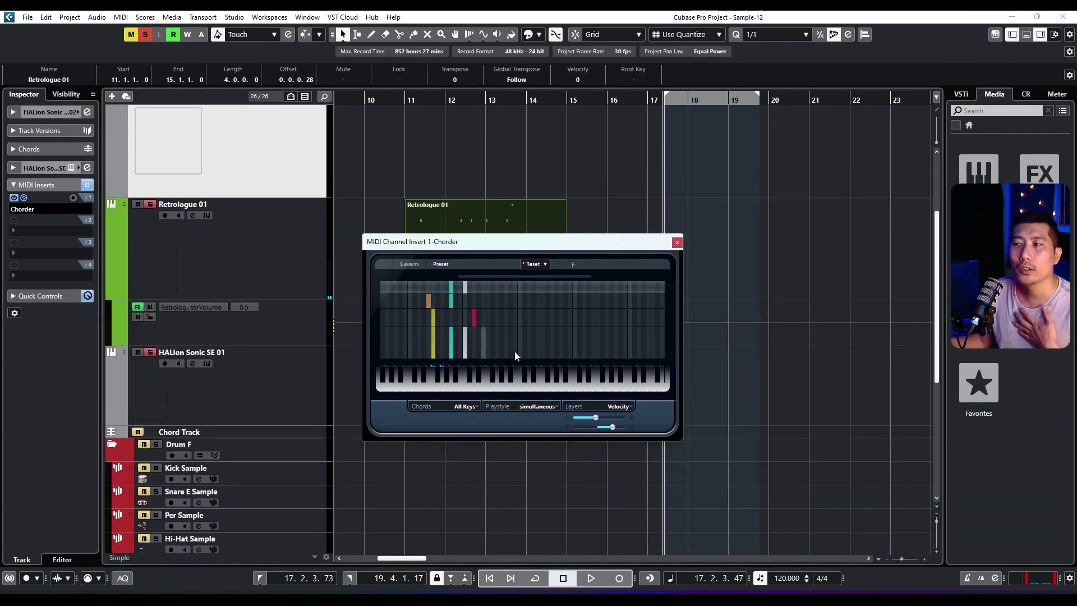
{"action": "left_click_drag", "start_coordinate": [612, 427], "coordinate": [593, 431]}
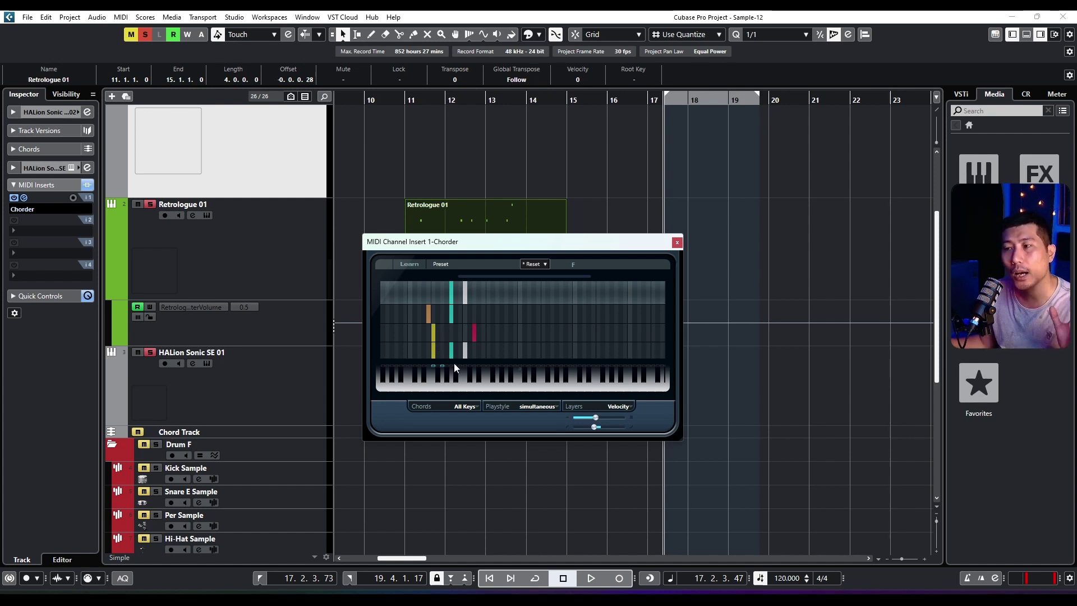
{"action": "left_click_drag", "start_coordinate": [597, 427], "coordinate": [593, 429]}
- Try Interval and Single Mode as Chorder's Layers mode, then restore Velocity
{"action": "left_click", "coordinate": [619, 408]}
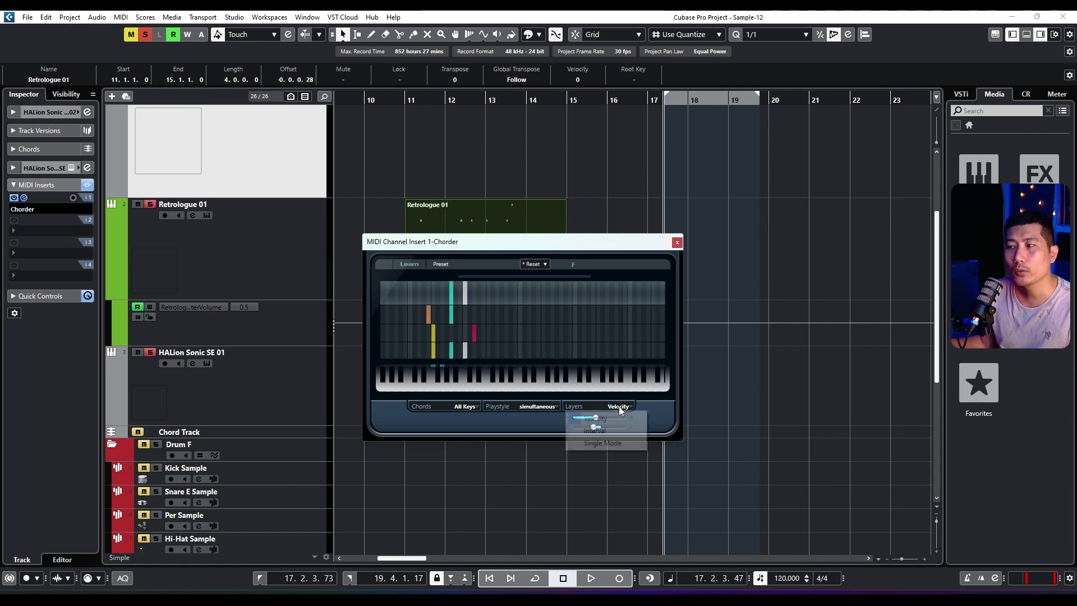
{"action": "left_click", "coordinate": [613, 431]}
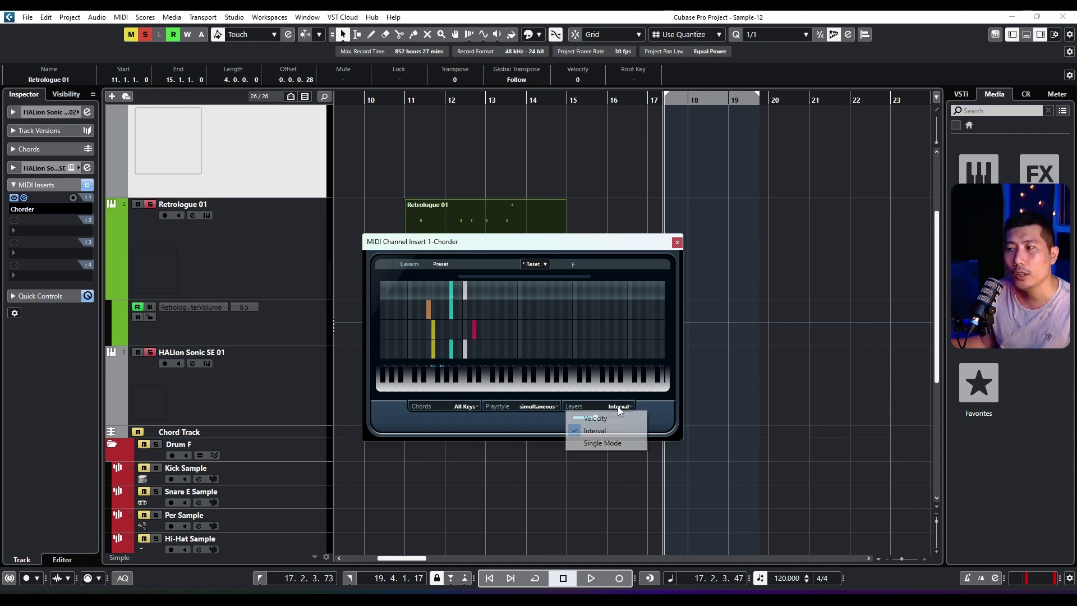
{"action": "left_click", "coordinate": [618, 442]}
{"action": "left_click", "coordinate": [618, 407]}
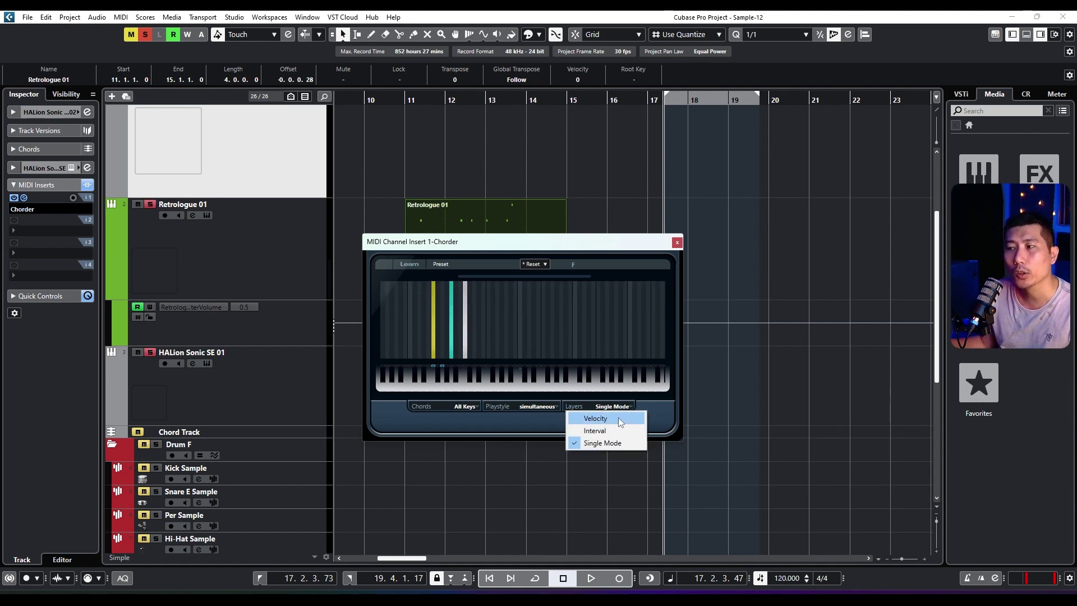
{"action": "left_click", "coordinate": [612, 430]}
{"action": "left_click", "coordinate": [622, 406]}
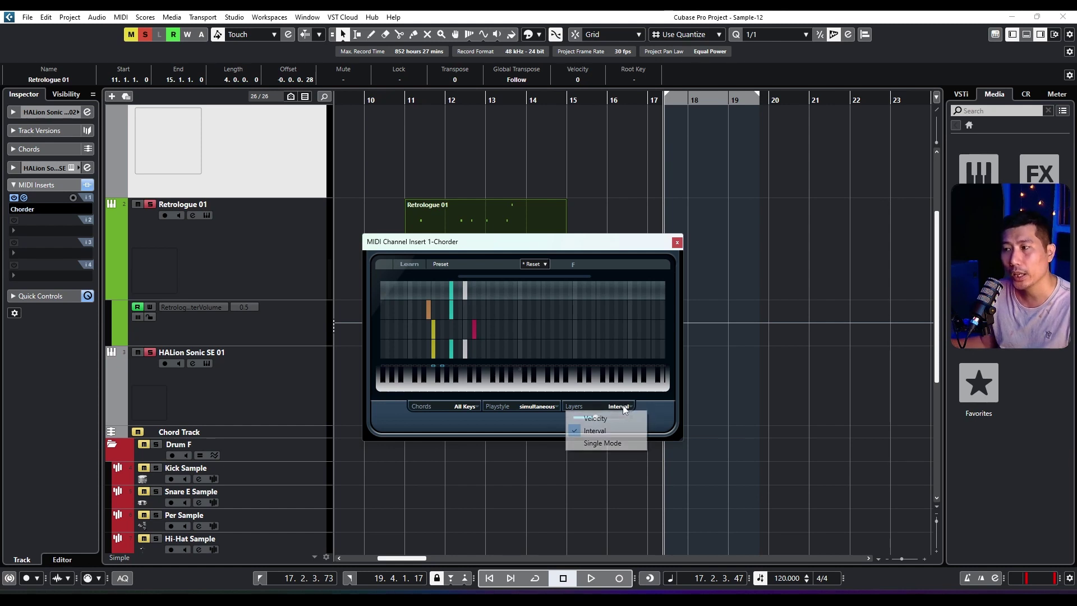
{"action": "left_click", "coordinate": [618, 420]}
- Try three other Playstyle options in Chorder, then restore simultaneous
{"action": "left_click", "coordinate": [550, 408]}
{"action": "left_click", "coordinate": [523, 430]}
{"action": "left_click", "coordinate": [527, 406]}
{"action": "left_click", "coordinate": [529, 443]}
{"action": "left_click", "coordinate": [529, 406]}
{"action": "left_click", "coordinate": [530, 467]}
{"action": "left_click", "coordinate": [536, 406]}
{"action": "left_click", "coordinate": [534, 419]}
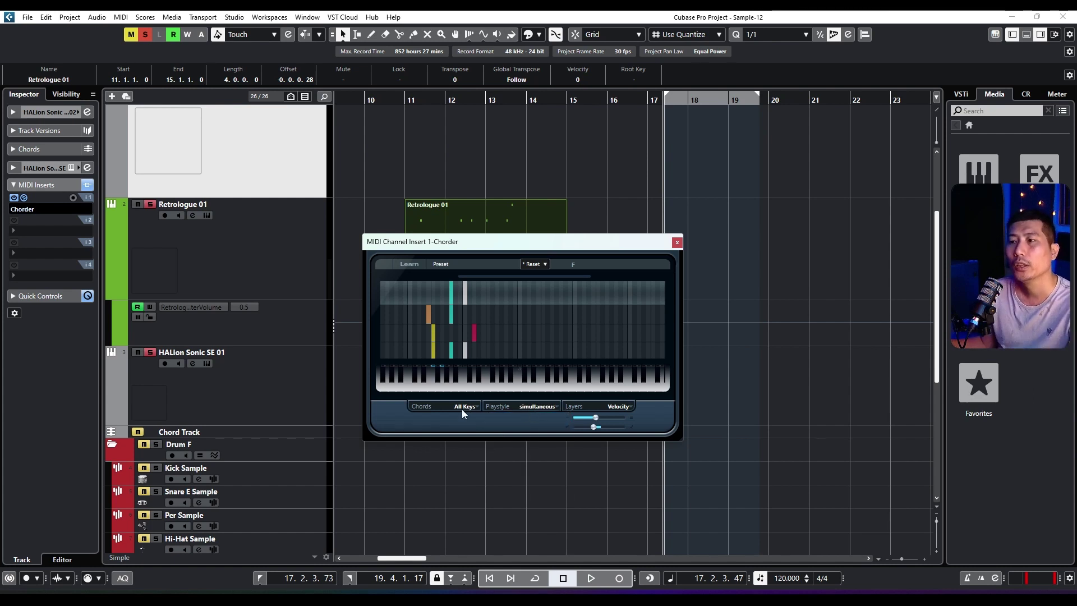
- Switch Chorder's Chords mode to One Octave and test keys within the assignable octave
{"action": "left_click", "coordinate": [461, 406]}
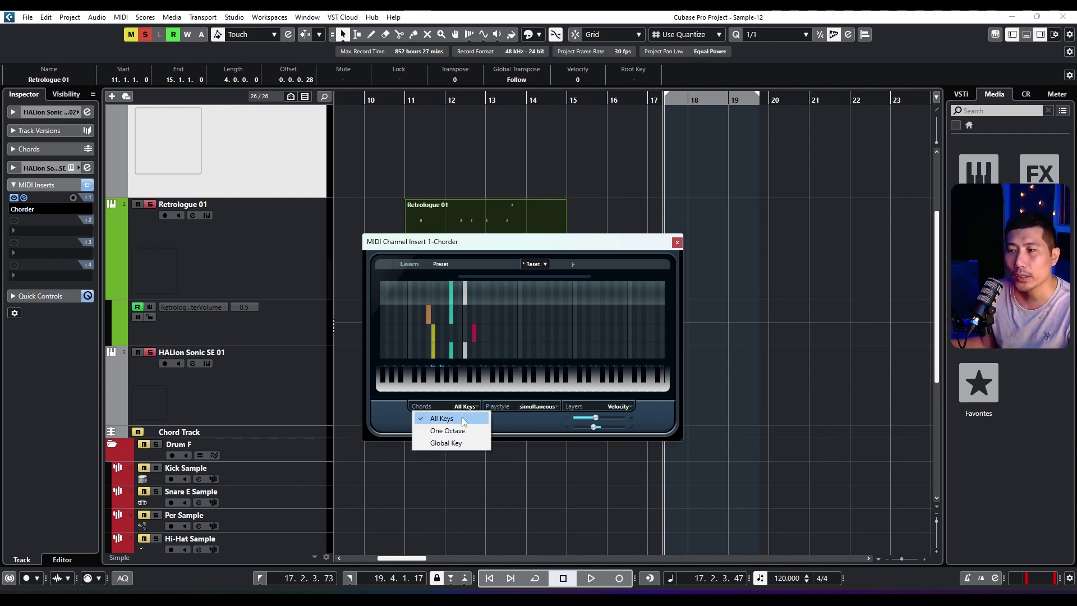
{"action": "left_click", "coordinate": [458, 431]}
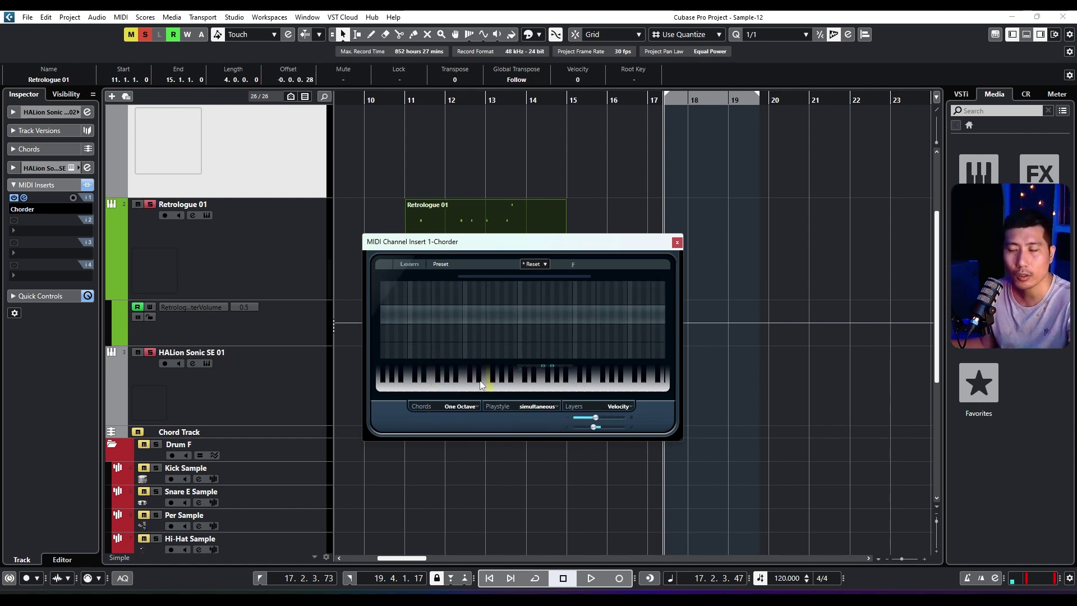
{"action": "left_click", "coordinate": [571, 381]}
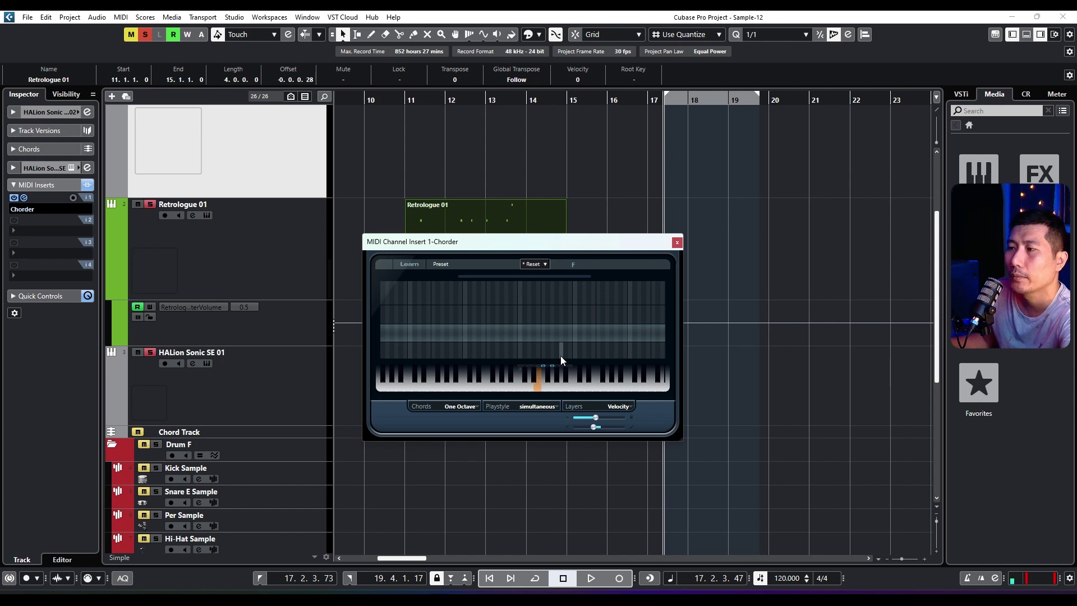
{"action": "left_click", "coordinate": [544, 389]}
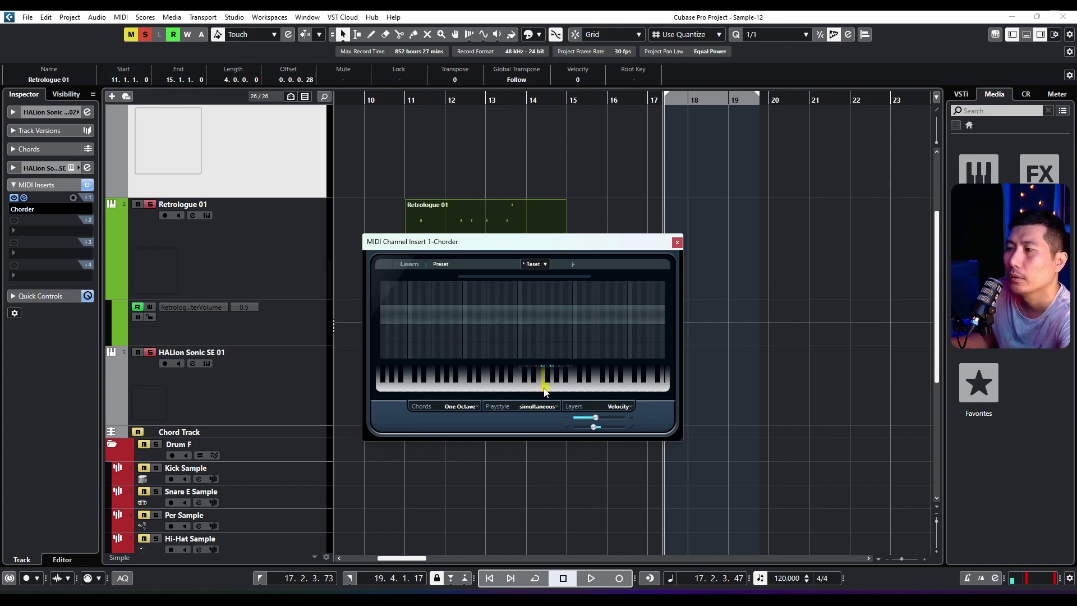
- Try the Global Key chord mode in Chorder, then go back to All Keys and test a low trigger key
{"action": "left_click", "coordinate": [454, 407]}
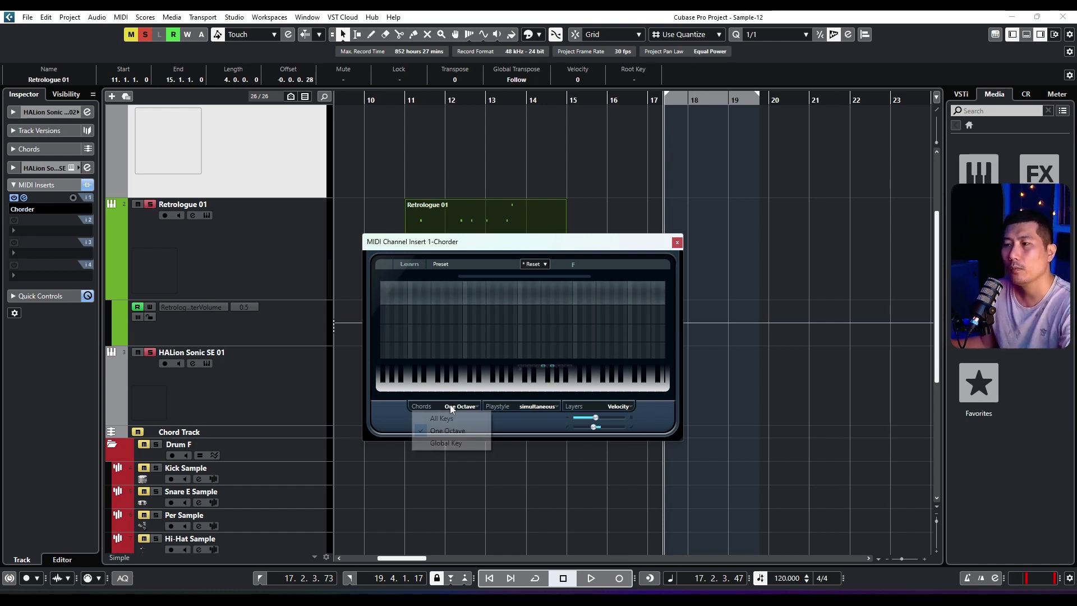
{"action": "left_click", "coordinate": [455, 443]}
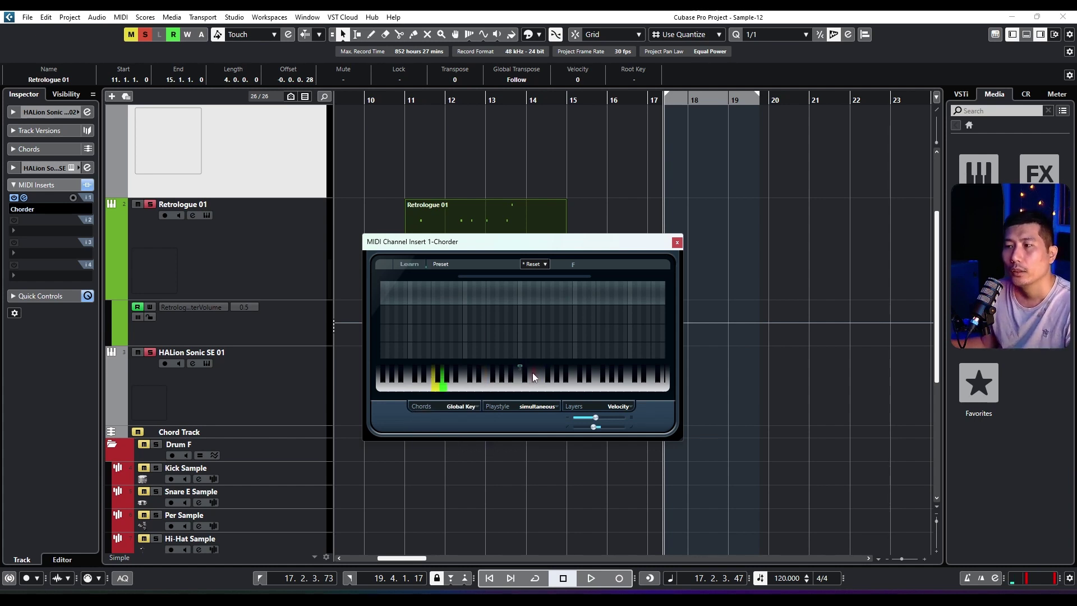
{"action": "left_click", "coordinate": [459, 409]}
{"action": "left_click", "coordinate": [452, 416]}
{"action": "left_click", "coordinate": [442, 374]}
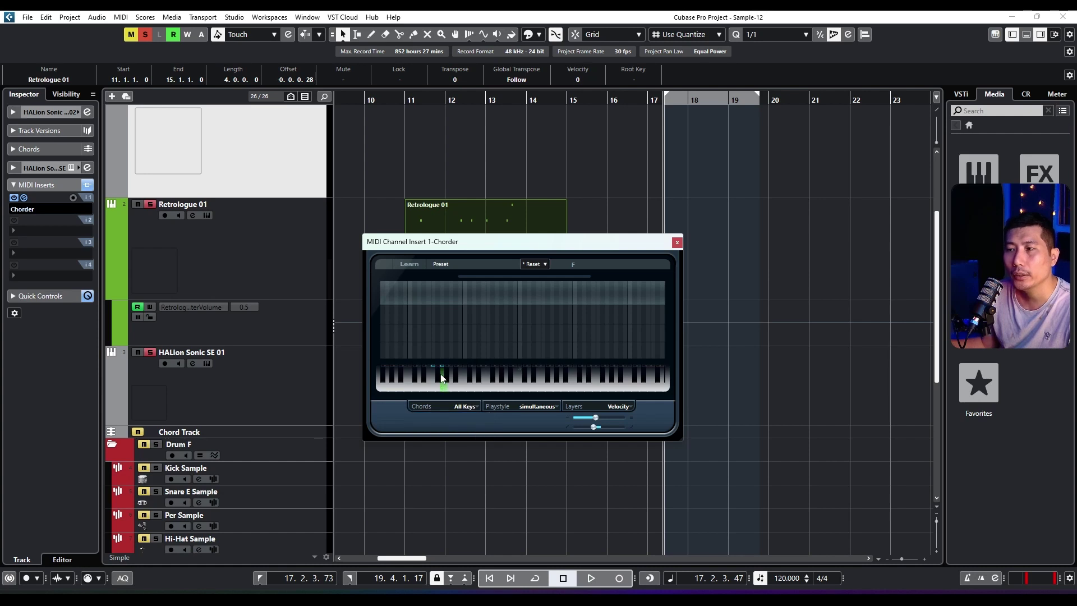
{"action": "left_click", "coordinate": [469, 407]}
{"action": "left_click", "coordinate": [466, 421]}
- Switch Chorder's Chords mode to One Octave and then to Global Key
{"action": "left_click", "coordinate": [446, 405]}
{"action": "left_click", "coordinate": [454, 432]}
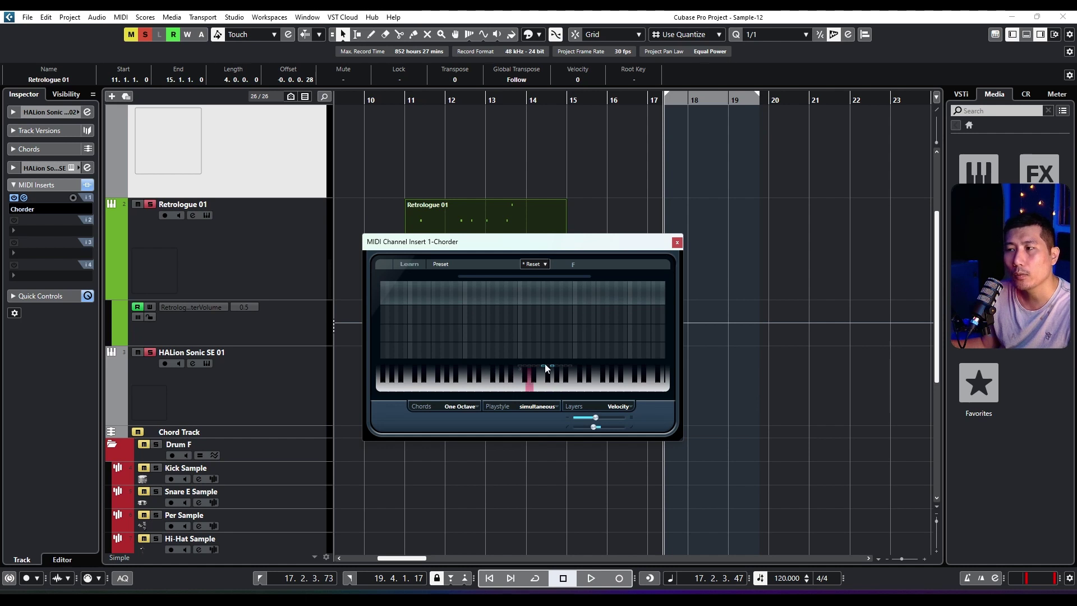
{"action": "left_click", "coordinate": [464, 411]}
{"action": "left_click", "coordinate": [452, 444]}
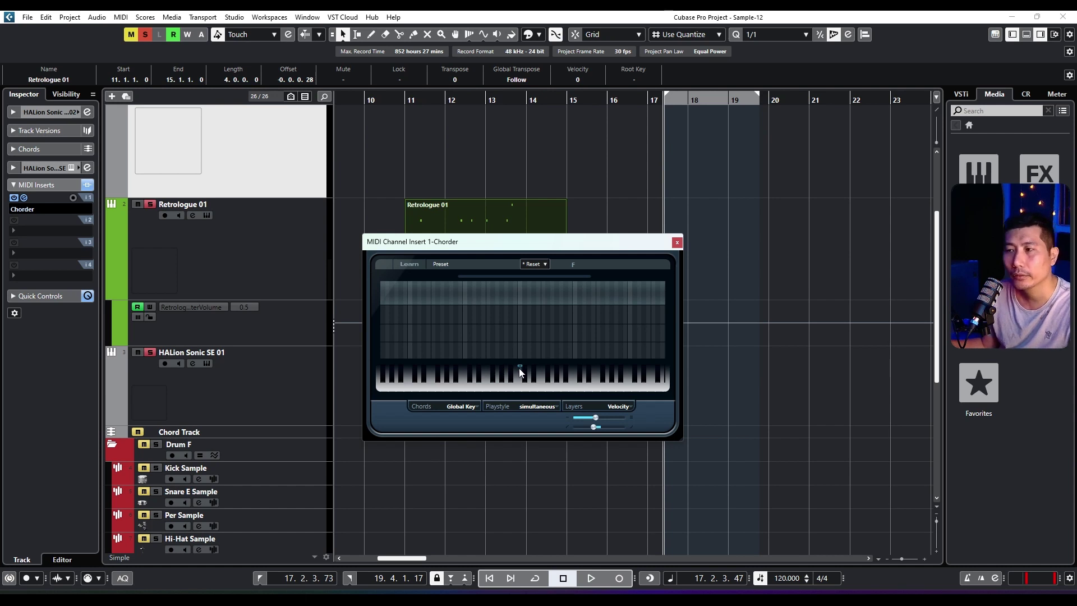
- Teach Chorder a separate chord for each of the four velocity layers under Global Key, then relearn all layers with new chords
{"action": "left_click", "coordinate": [414, 266]}
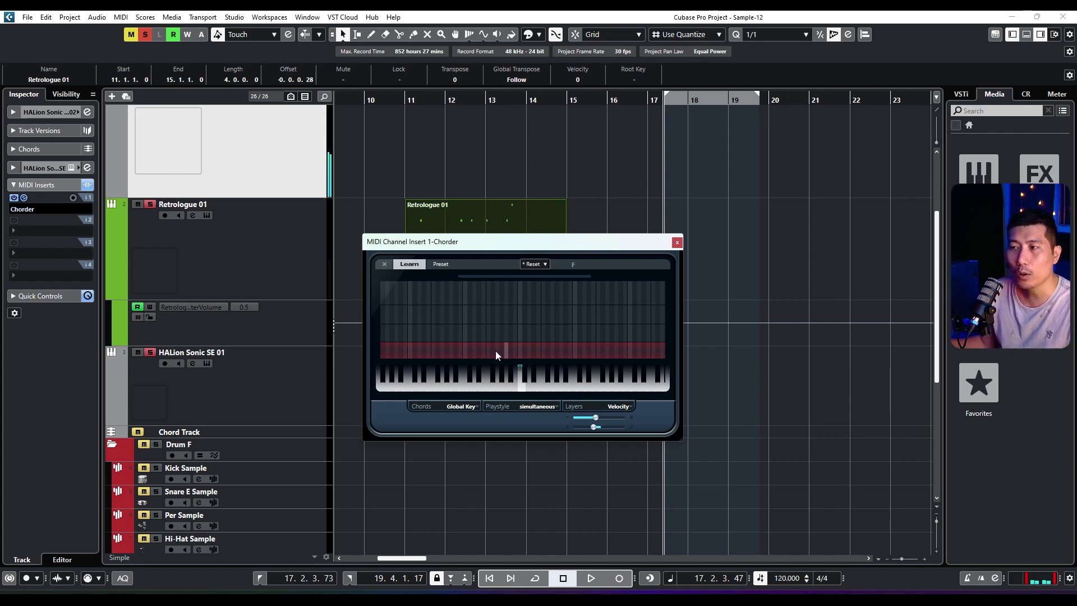
{"action": "left_click", "coordinate": [410, 265]}
{"action": "left_click", "coordinate": [410, 265]}
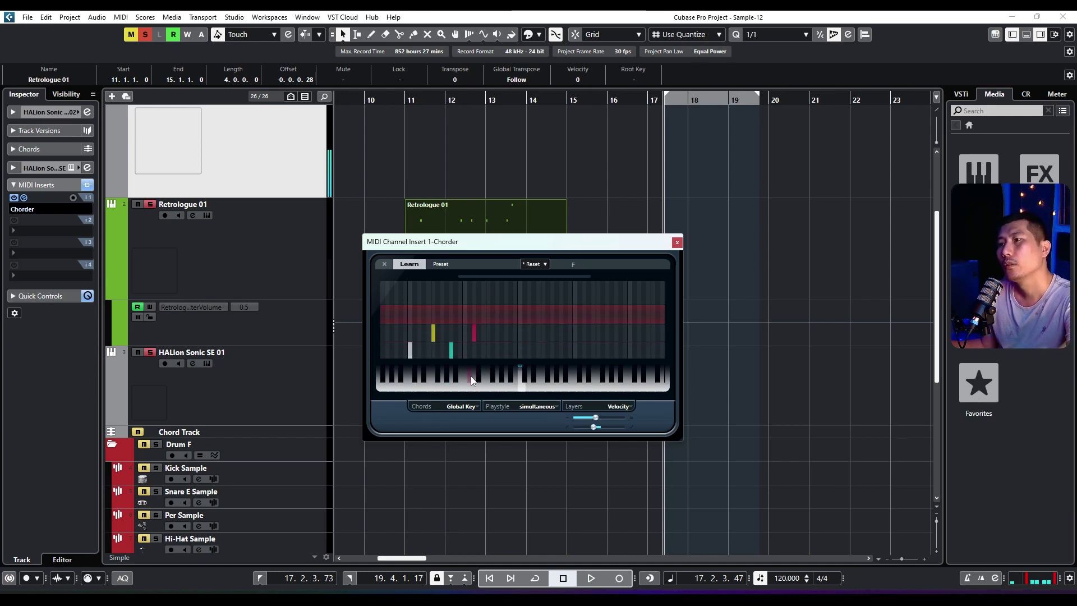
{"action": "left_click", "coordinate": [413, 267]}
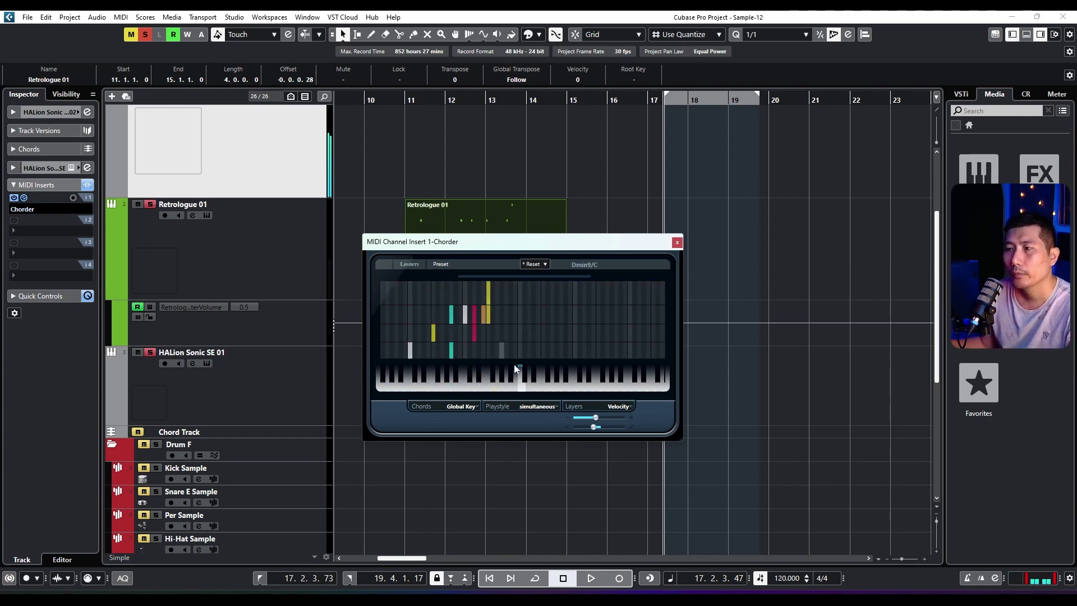
{"action": "left_click", "coordinate": [408, 263]}
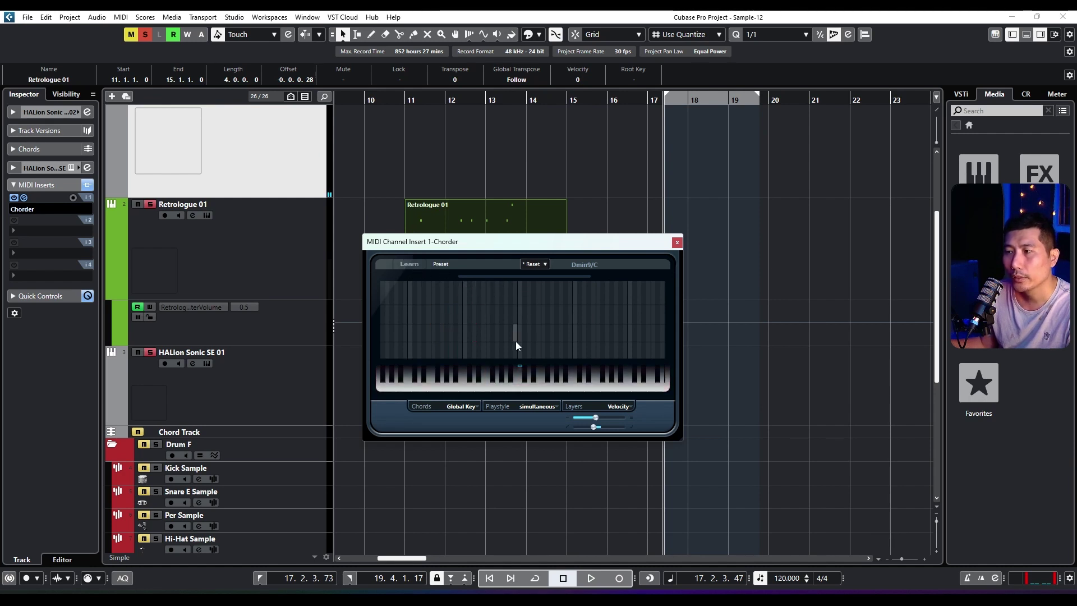
{"action": "left_click", "coordinate": [415, 265]}
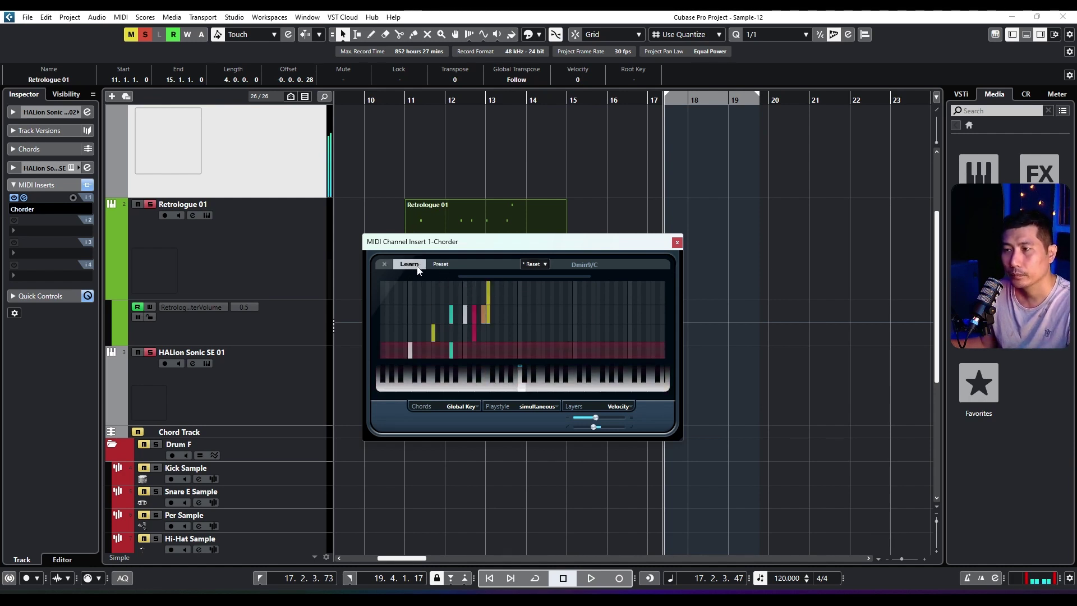
{"action": "left_click", "coordinate": [416, 266]}
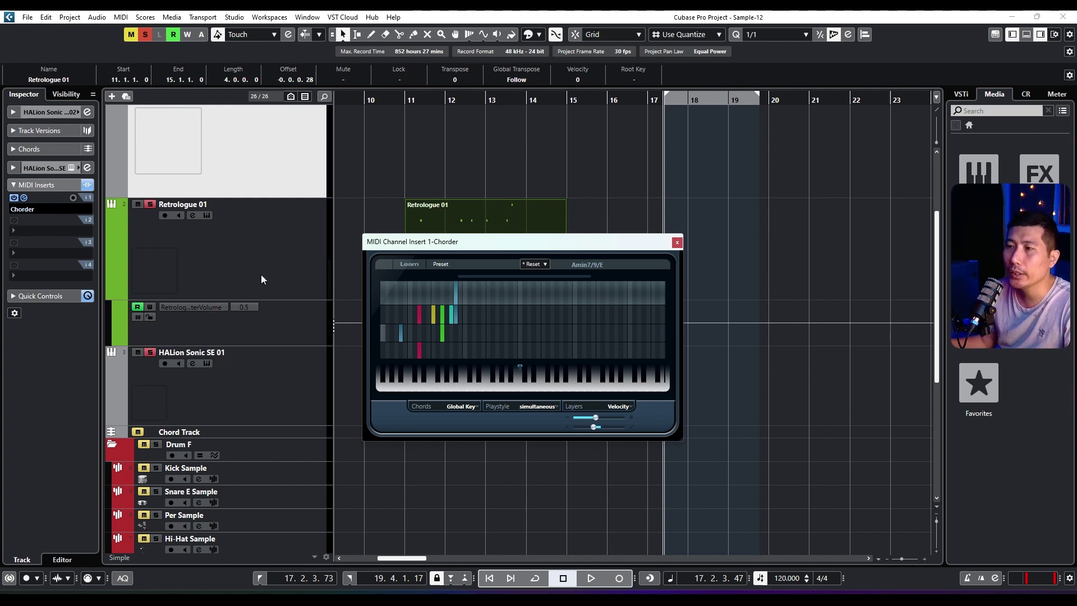
- Replace Chorder with Compressor in the first MIDI insert slot
{"action": "left_click", "coordinate": [43, 208]}
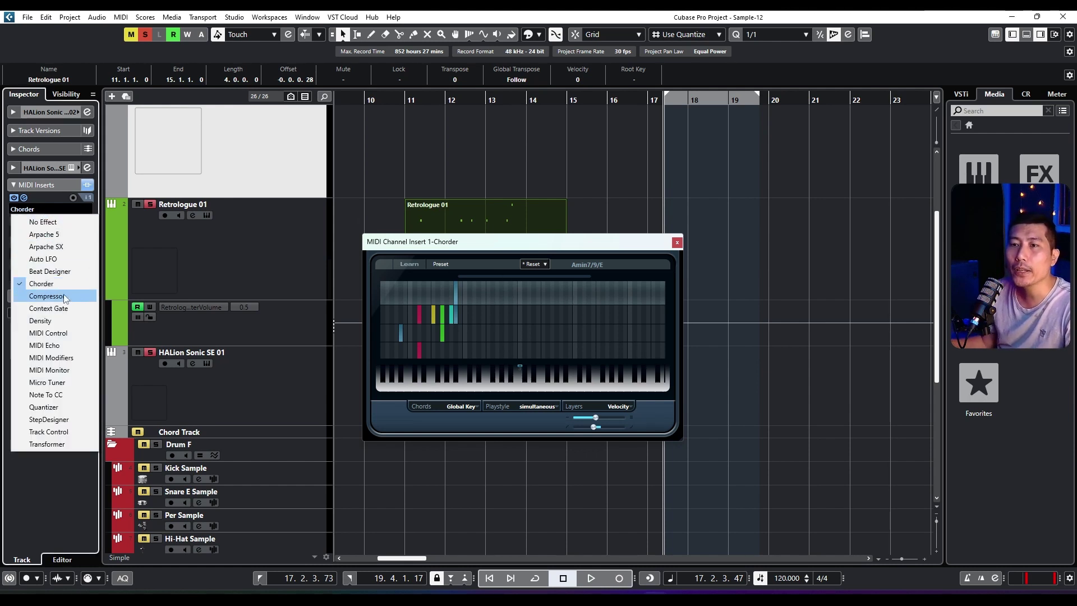
{"action": "left_click", "coordinate": [47, 296]}
{"action": "left_click_drag", "start_coordinate": [466, 248], "coordinate": [620, 239]}
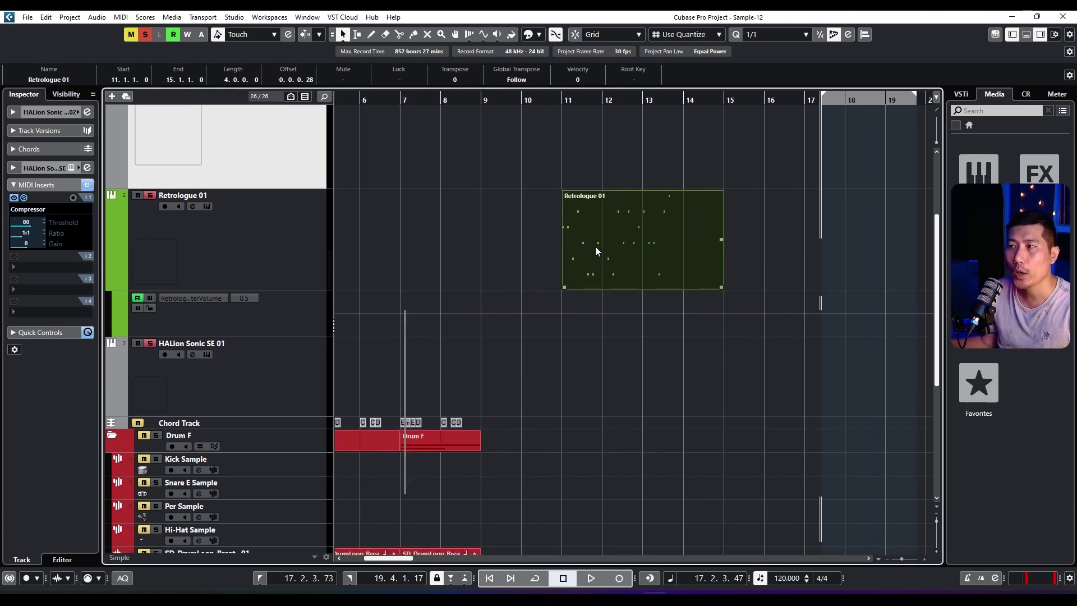
- Open the Retrologue 01 part with the repeated C2 notes in the editor and play it from bar 11, then stop
{"action": "double_click", "coordinate": [594, 247]}
{"action": "left_click_drag", "start_coordinate": [601, 377], "coordinate": [466, 331]}
{"action": "scroll", "coordinate": [471, 325], "scroll_direction": "up", "scroll_amount": 5}
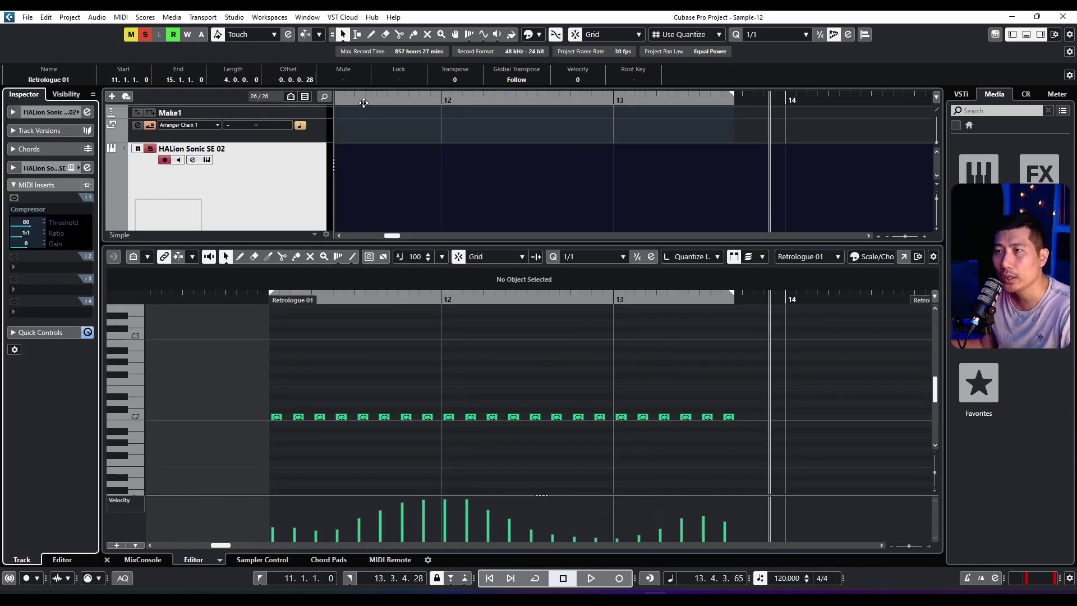
{"action": "left_click_drag", "start_coordinate": [363, 104], "coordinate": [317, 104]}
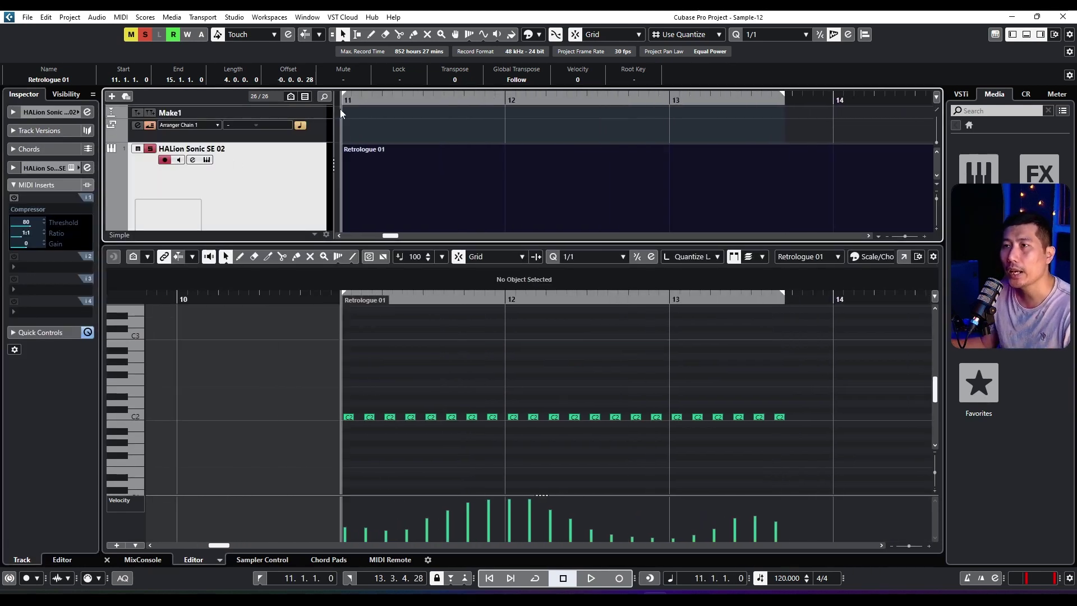
{"action": "key", "text": "space"}
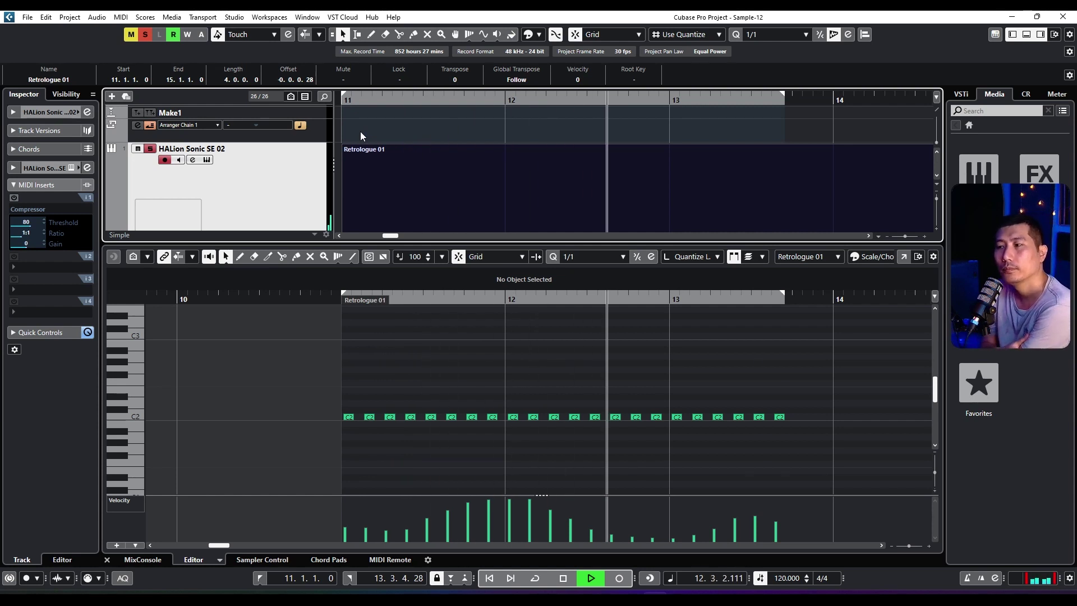
{"action": "key", "text": "space"}
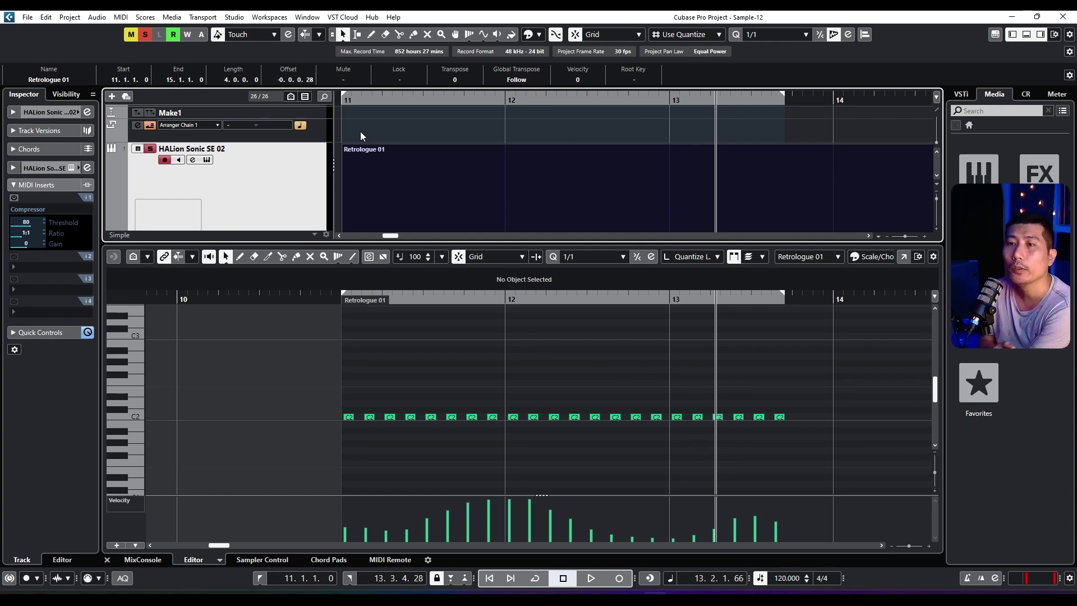
- Activate the Compressor insert and redraw the C2 notes' velocities into two peaks, just after bar 12 and midway through bar 13
{"action": "left_click", "coordinate": [15, 197]}
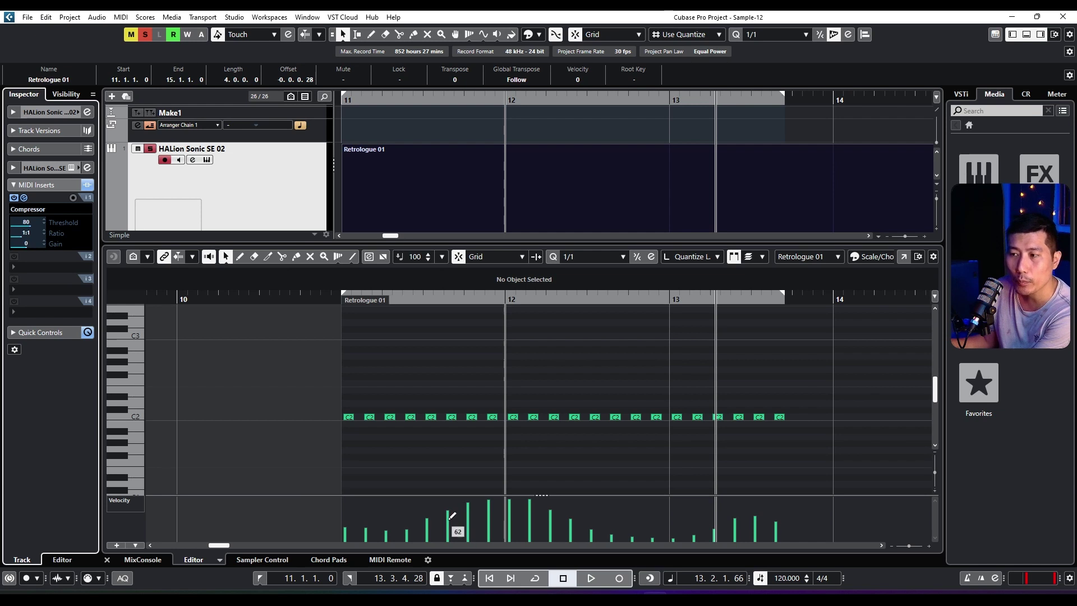
{"action": "left_click", "coordinate": [435, 527]}
{"action": "mouse_move", "coordinate": [479, 512]}
{"action": "left_mouse_down"}
{"action": "mouse_move", "coordinate": [549, 517]}
{"action": "mouse_move", "coordinate": [407, 533]}
{"action": "mouse_move", "coordinate": [503, 497]}
{"action": "mouse_move", "coordinate": [572, 533]}
{"action": "mouse_move", "coordinate": [649, 538]}
{"action": "mouse_move", "coordinate": [768, 500]}
{"action": "left_mouse_up"}
{"action": "left_click_drag", "start_coordinate": [462, 525], "coordinate": [618, 527]}
{"action": "left_click_drag", "start_coordinate": [711, 522], "coordinate": [771, 512]}
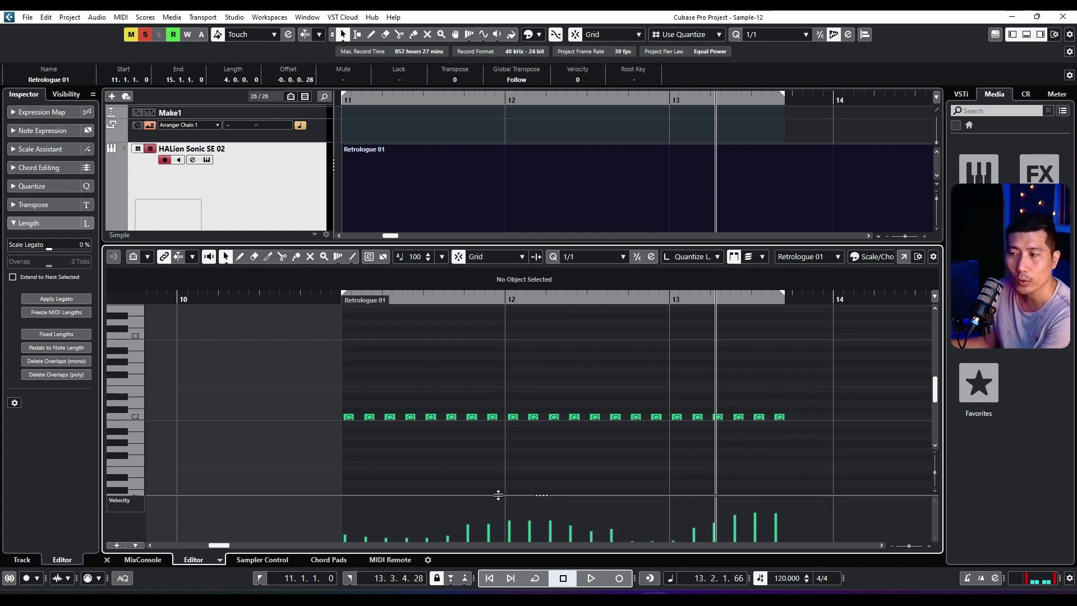
{"action": "mouse_move", "coordinate": [464, 535]}
{"action": "left_mouse_down"}
{"action": "mouse_move", "coordinate": [464, 545]}
{"action": "mouse_move", "coordinate": [569, 507]}
{"action": "mouse_move", "coordinate": [633, 537]}
{"action": "mouse_move", "coordinate": [740, 505]}
{"action": "mouse_move", "coordinate": [765, 517]}
{"action": "left_mouse_up"}
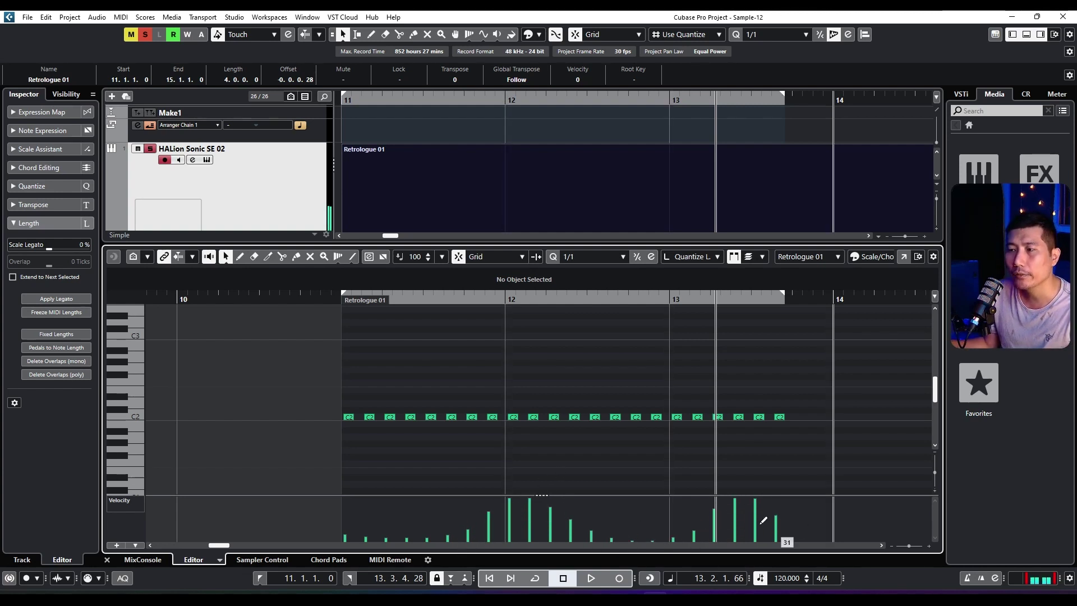
- Lower the HALion Sonic SE 02 track's Compressor threshold to 40 and then 30, trying a 1:4 ratio before restoring 1:1
{"action": "left_click", "coordinate": [291, 197]}
{"action": "left_click_drag", "start_coordinate": [26, 227], "coordinate": [30, 237]}
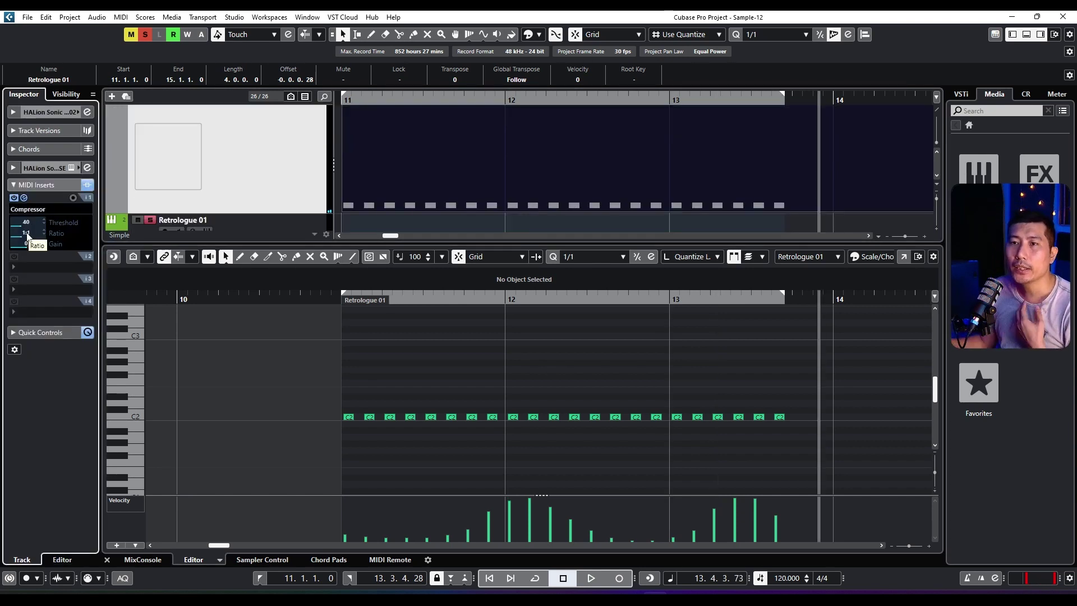
{"action": "left_click", "coordinate": [43, 235]}
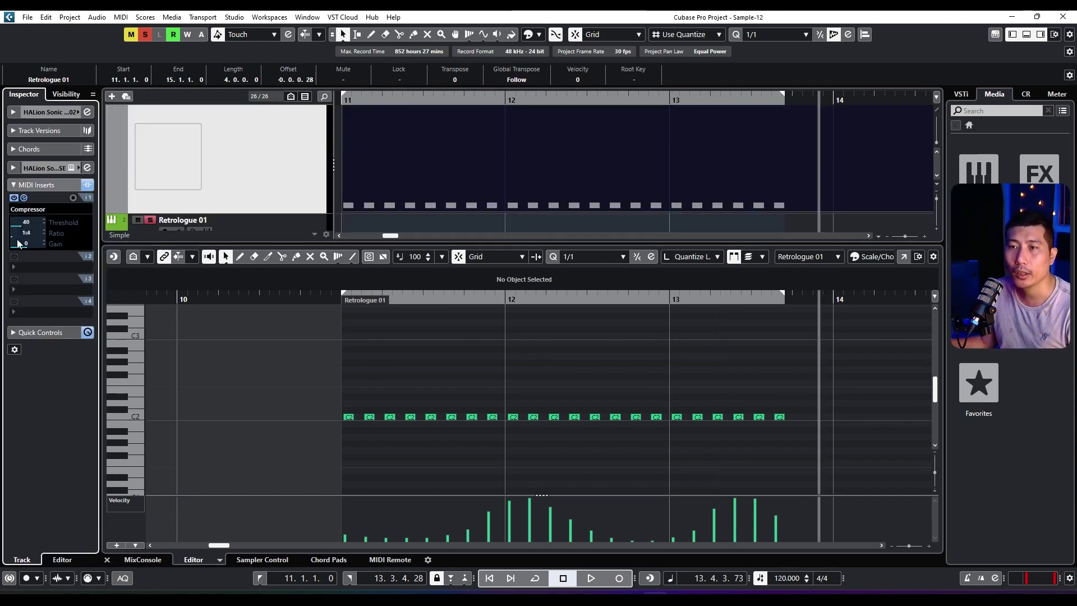
{"action": "left_click_drag", "start_coordinate": [19, 242], "coordinate": [38, 251]}
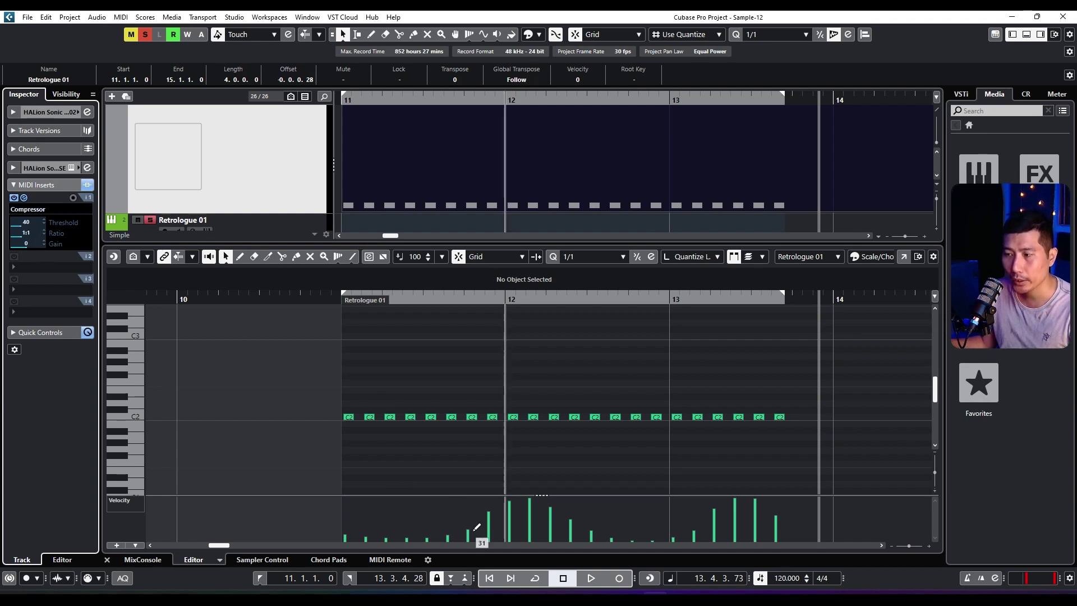
{"action": "left_click", "coordinate": [39, 242]}
{"action": "left_click_drag", "start_coordinate": [39, 241], "coordinate": [39, 241]}
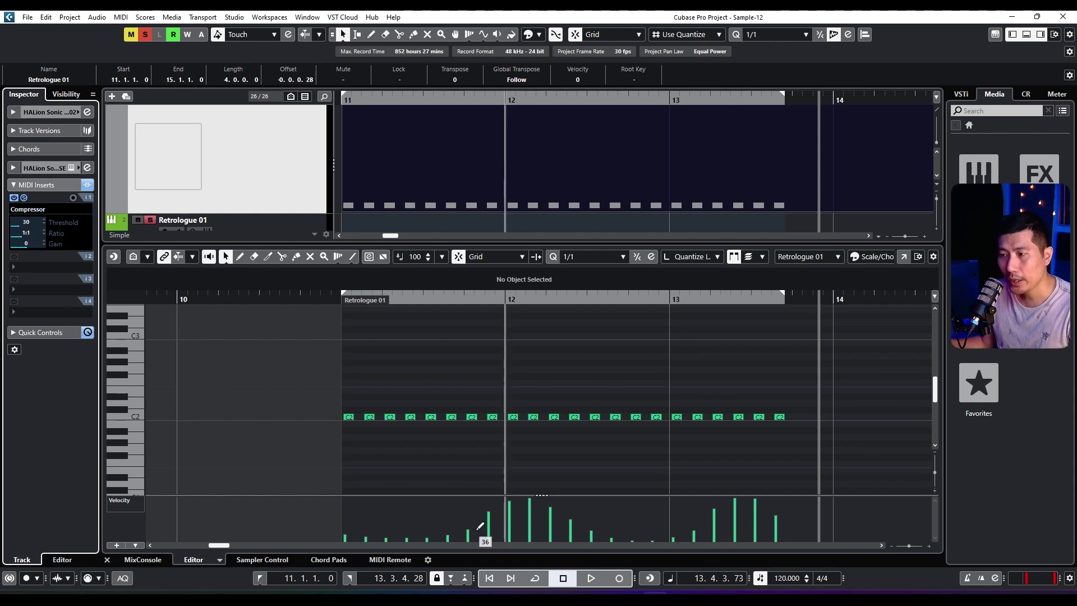
- Flatten the C2 notes' velocity peak around bar 12 to low values
{"action": "left_click_drag", "start_coordinate": [493, 521], "coordinate": [571, 526]}
{"action": "left_click_drag", "start_coordinate": [482, 531], "coordinate": [582, 534]}
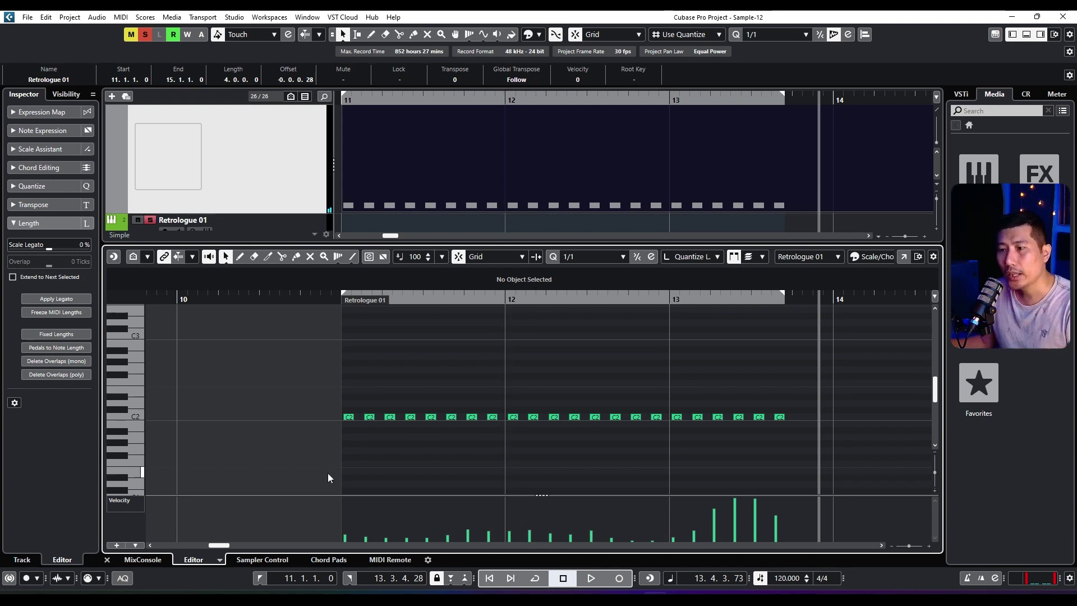
- Set the HALion Sonic SE 02 track's Compressor ratio to 8:1 and redraw the C2 notes' velocity peak around bar 12
{"action": "left_click", "coordinate": [290, 163]}
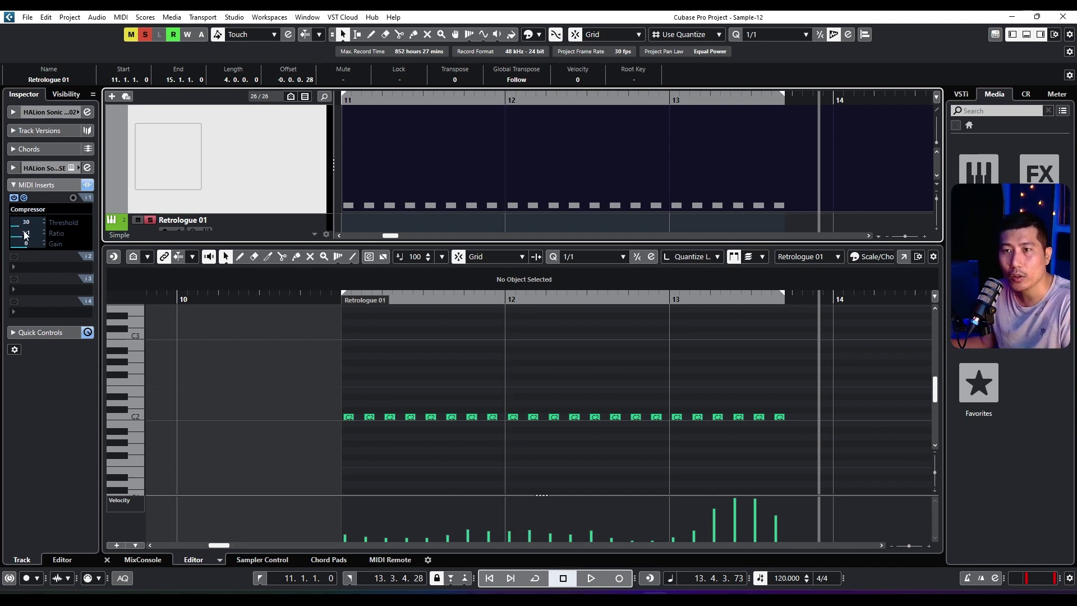
{"action": "mouse_move", "coordinate": [25, 233]}
{"action": "left_mouse_down"}
{"action": "mouse_move", "coordinate": [41, 248]}
{"action": "mouse_move", "coordinate": [104, 248]}
{"action": "left_mouse_up"}
{"action": "mouse_move", "coordinate": [466, 525]}
{"action": "left_mouse_down"}
{"action": "mouse_move", "coordinate": [532, 496]}
{"action": "mouse_move", "coordinate": [560, 530]}
{"action": "left_mouse_up"}
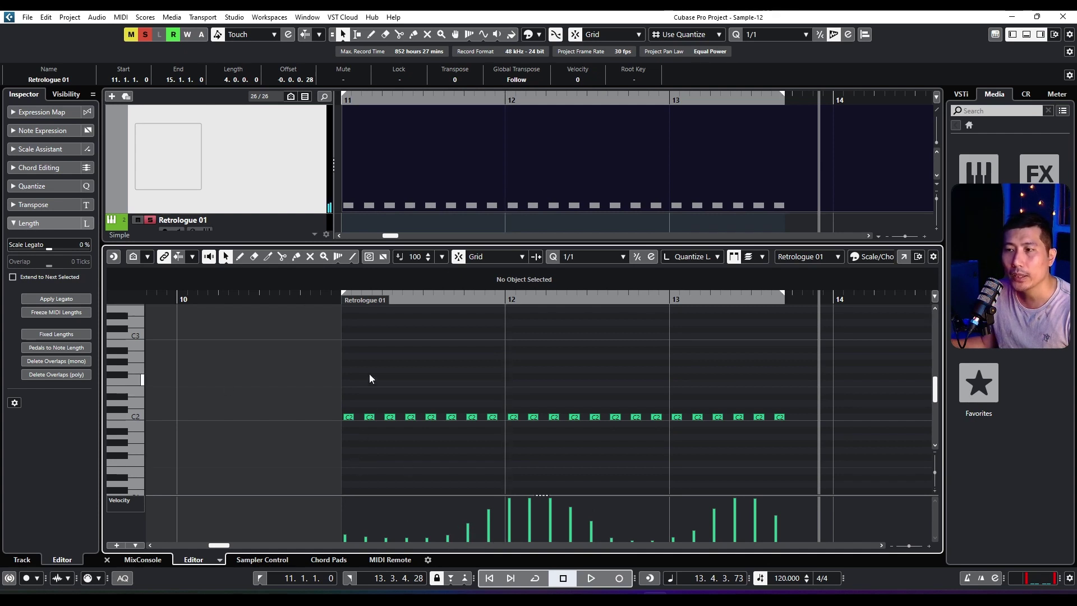
{"action": "left_click", "coordinate": [303, 185]}
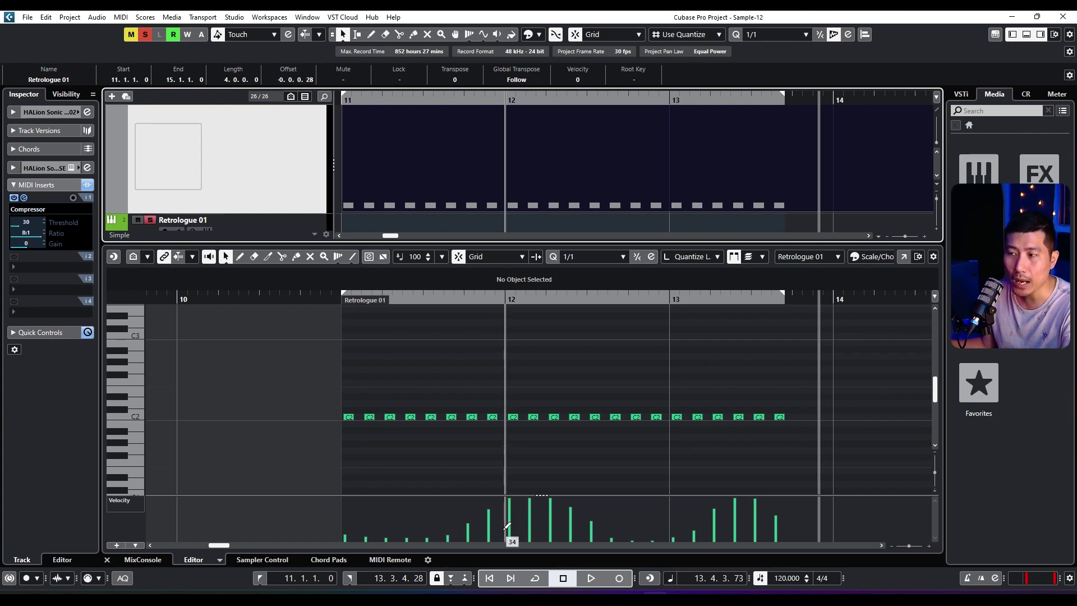
{"action": "mouse_move", "coordinate": [512, 513]}
{"action": "left_mouse_down"}
{"action": "mouse_move", "coordinate": [515, 521]}
{"action": "mouse_move", "coordinate": [514, 496]}
{"action": "left_mouse_up"}
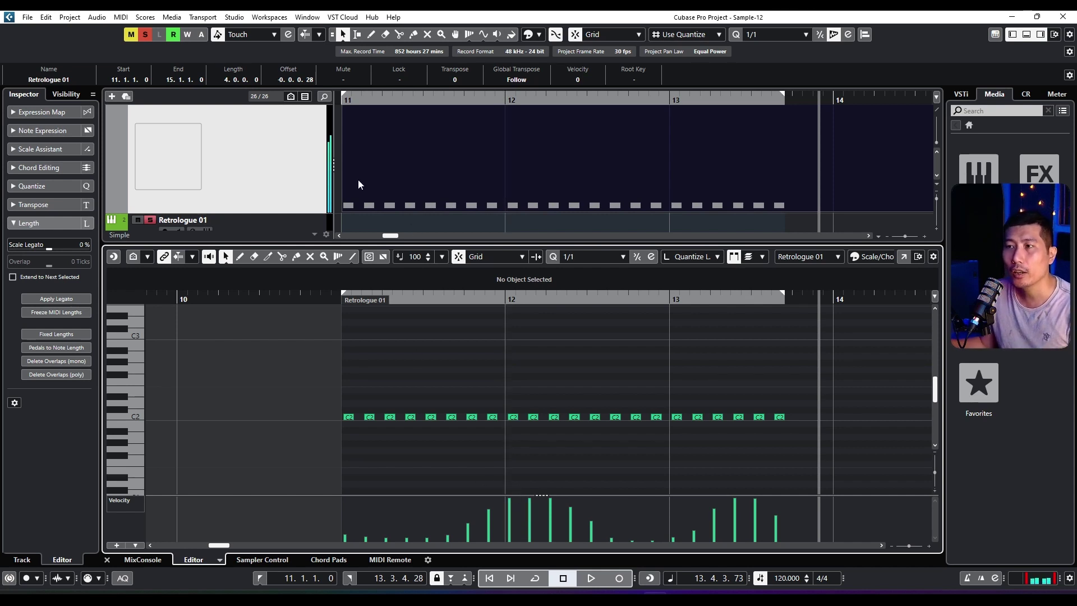
- Play the Retrologue 01 part from bar 11 with the 8:1 ratio, then stop partway through bar 13
{"action": "key", "text": "space"}
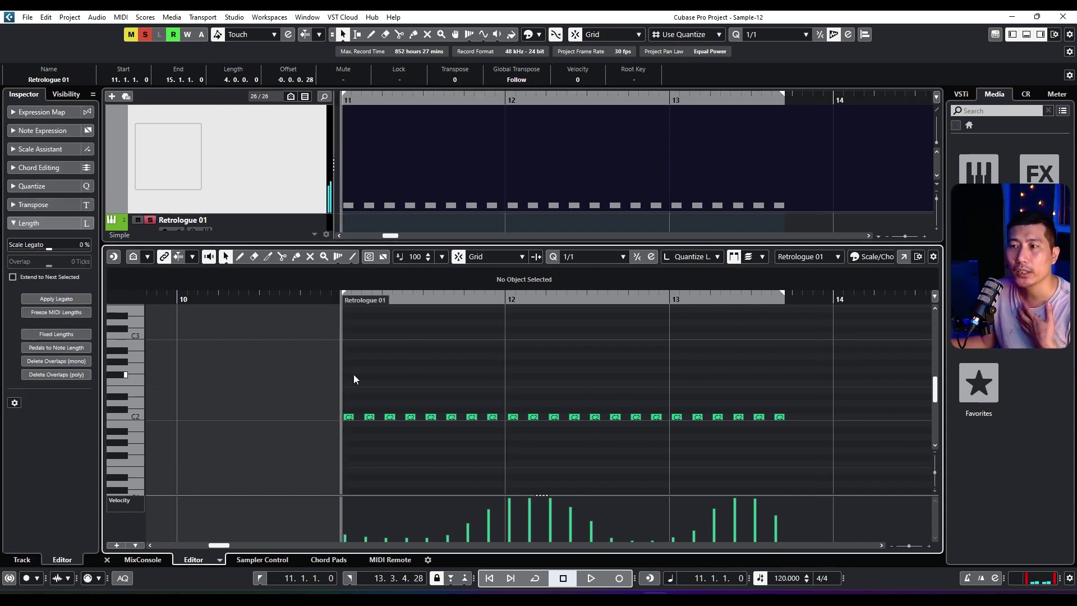
{"action": "left_click", "coordinate": [215, 176]}
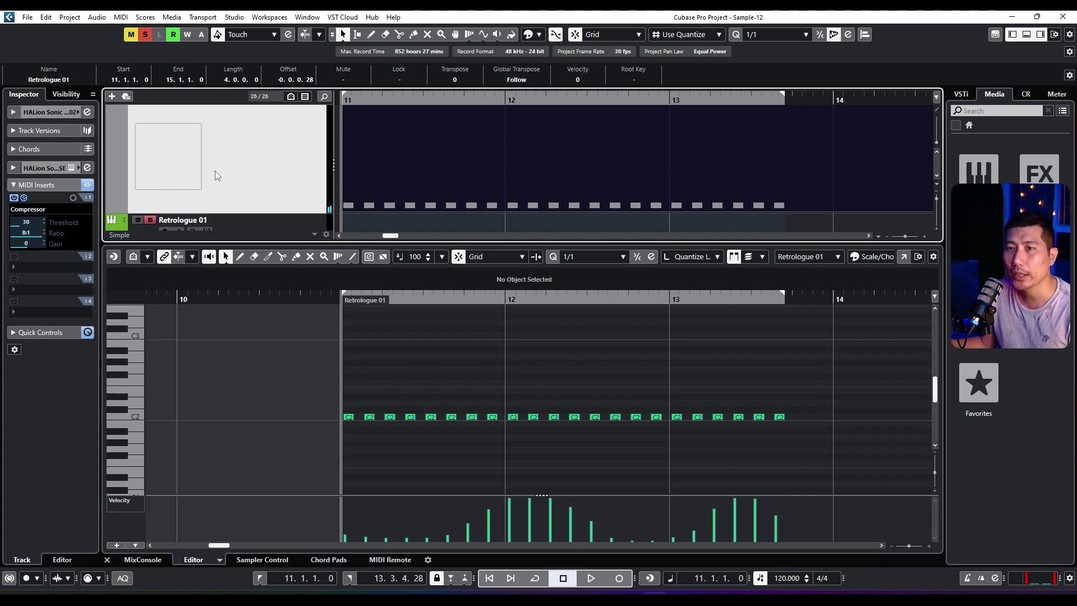
{"action": "key", "text": "space"}
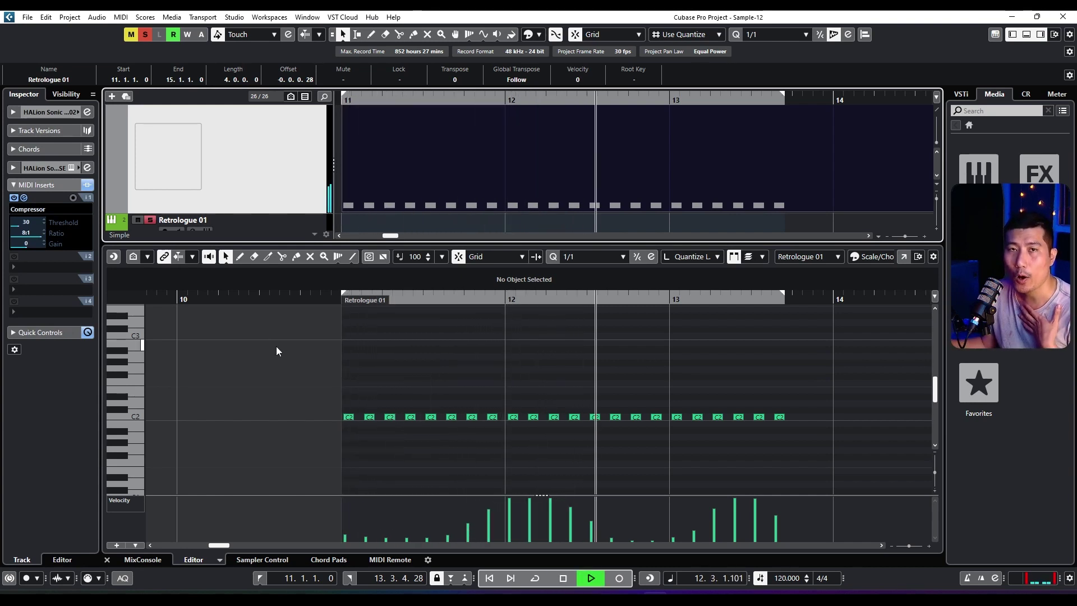
{"action": "key", "text": "space"}
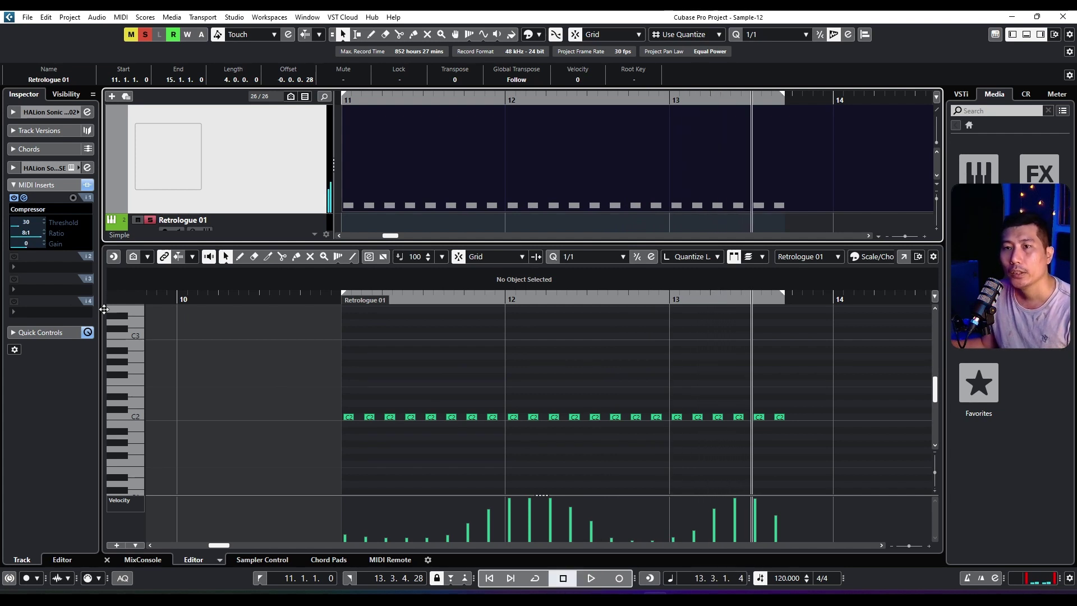
- Set the Compressor ratio to 1:4 and play the part from bar 11, stopping in bar 13
{"action": "left_click_drag", "start_coordinate": [35, 236], "coordinate": [11, 250]}
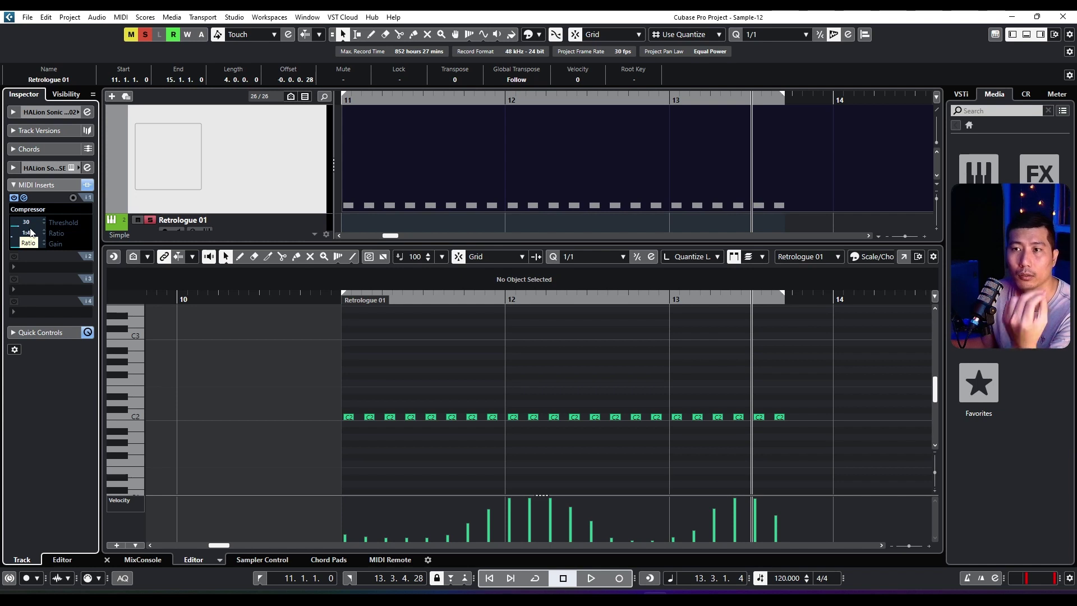
{"action": "left_click", "coordinate": [340, 114]}
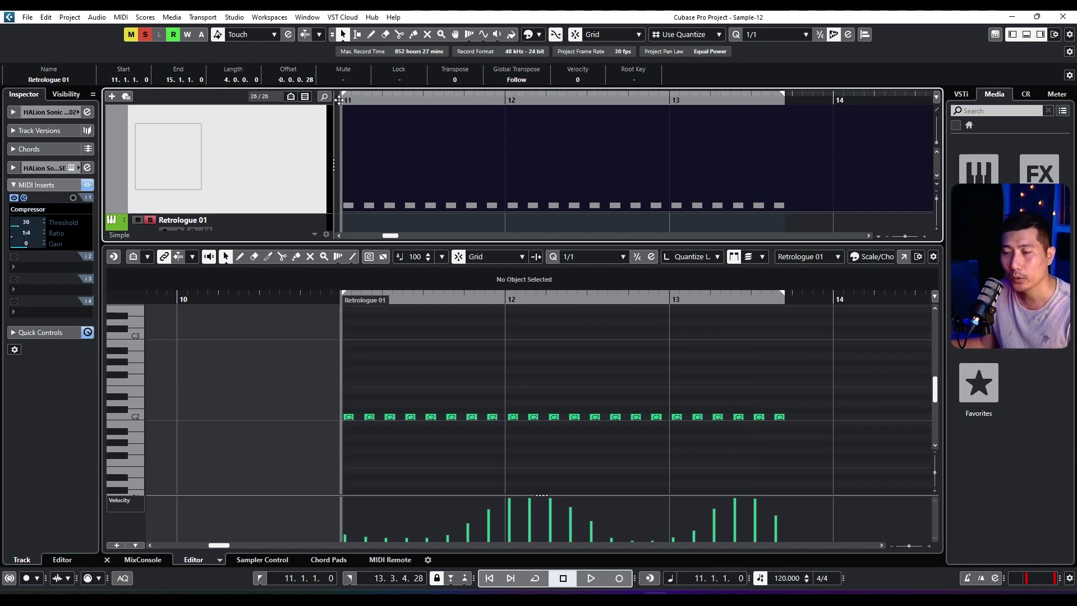
{"action": "key", "text": "space"}
{"action": "key", "text": "space"}
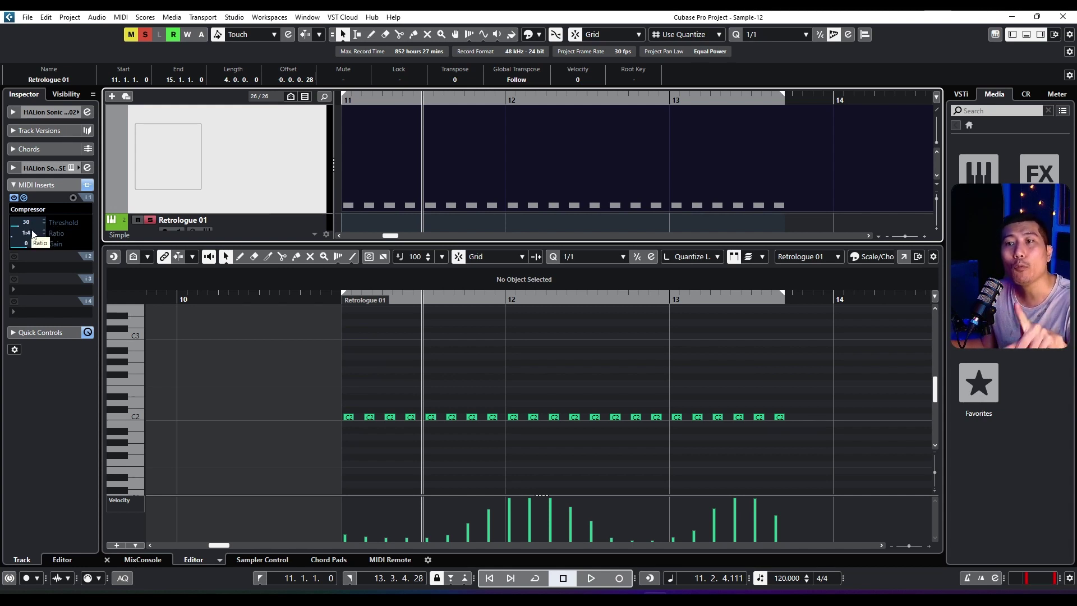
{"action": "key", "text": "space"}
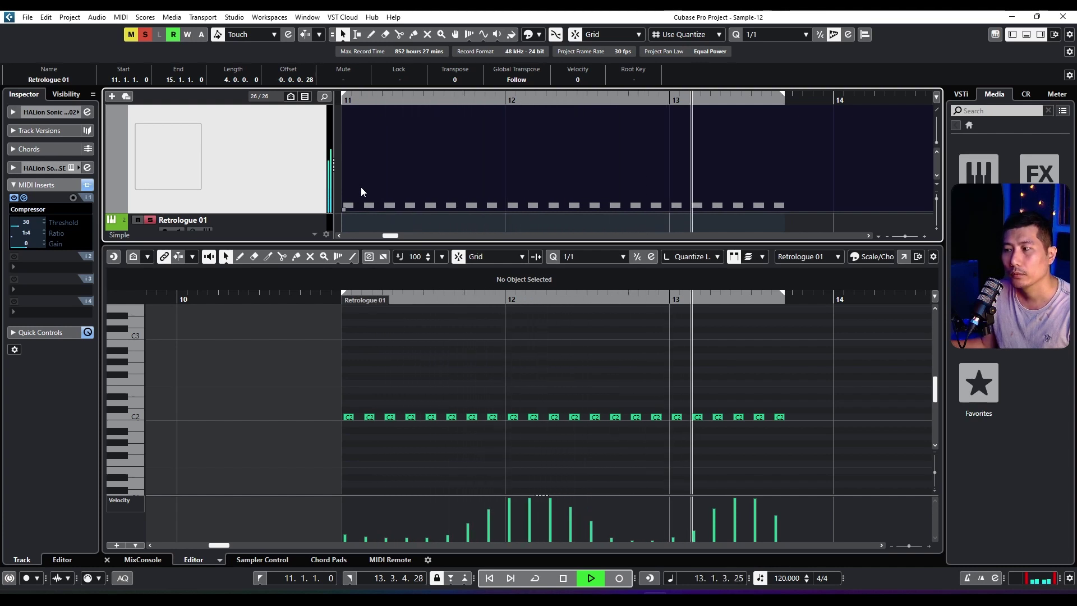
{"action": "key", "text": "space"}
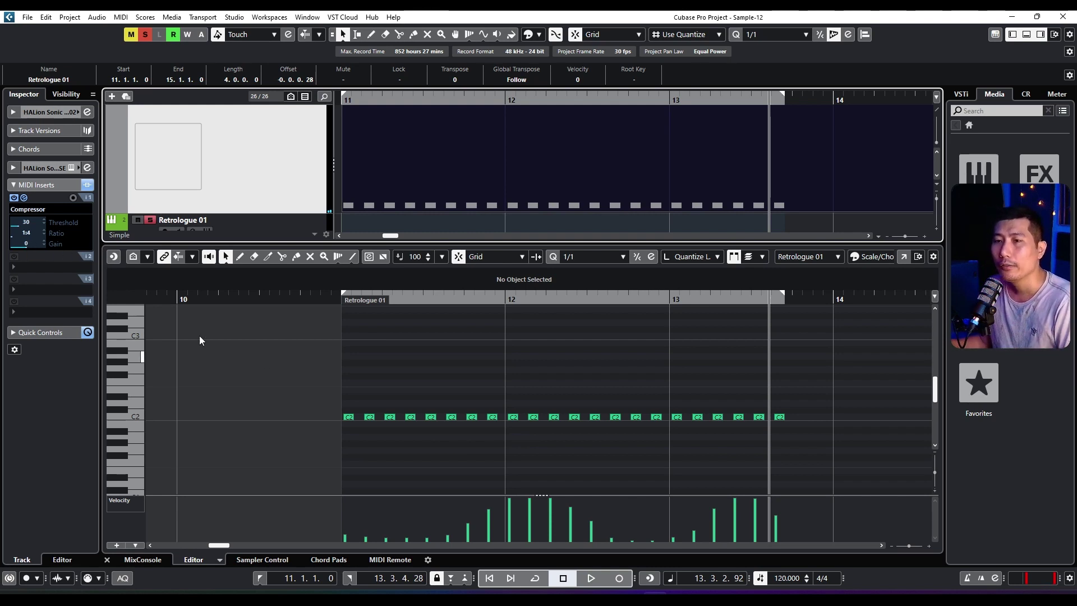
- Return the Compressor ratio to 8:1 and start playback of the part from bar 11
{"action": "left_click", "coordinate": [19, 235]}
{"action": "left_click_drag", "start_coordinate": [10, 238], "coordinate": [179, 246]}
{"action": "left_click", "coordinate": [448, 301]}
{"action": "key", "text": "space"}
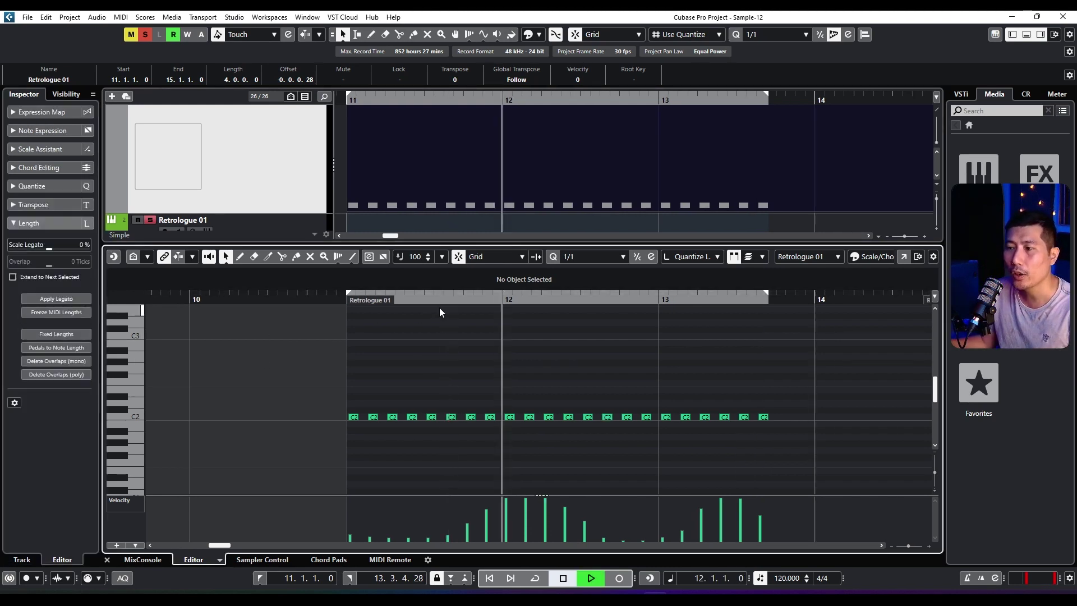
{"action": "left_click", "coordinate": [416, 303]}
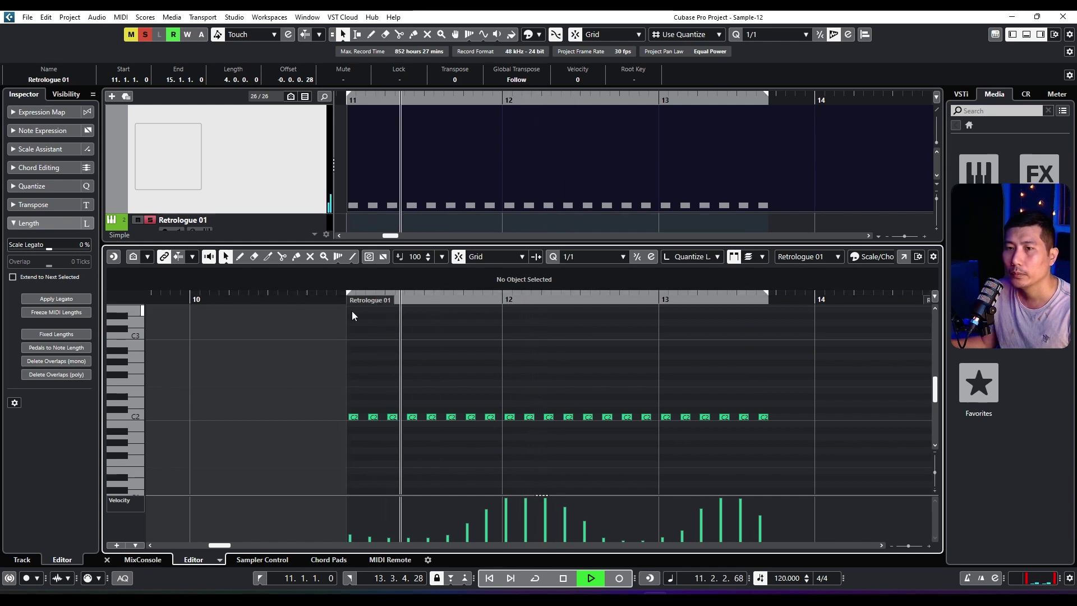
- Raise the Compressor gain to 100, replay the part from bar 11 while varying the gain, and stop playback
{"action": "left_click", "coordinate": [170, 231]}
{"action": "left_click_drag", "start_coordinate": [29, 246], "coordinate": [107, 261]}
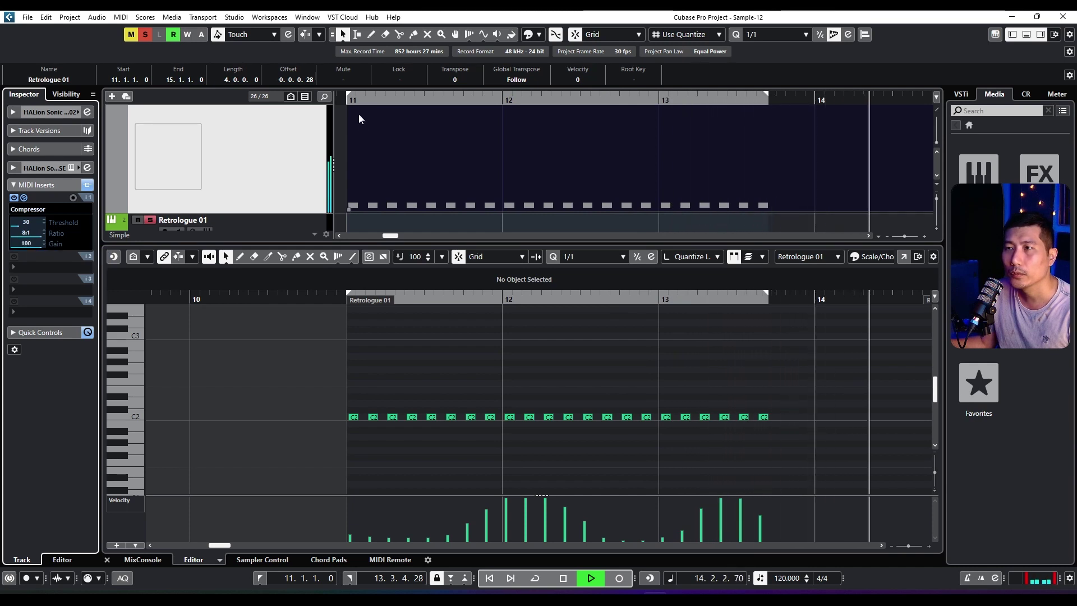
{"action": "left_click", "coordinate": [348, 102]}
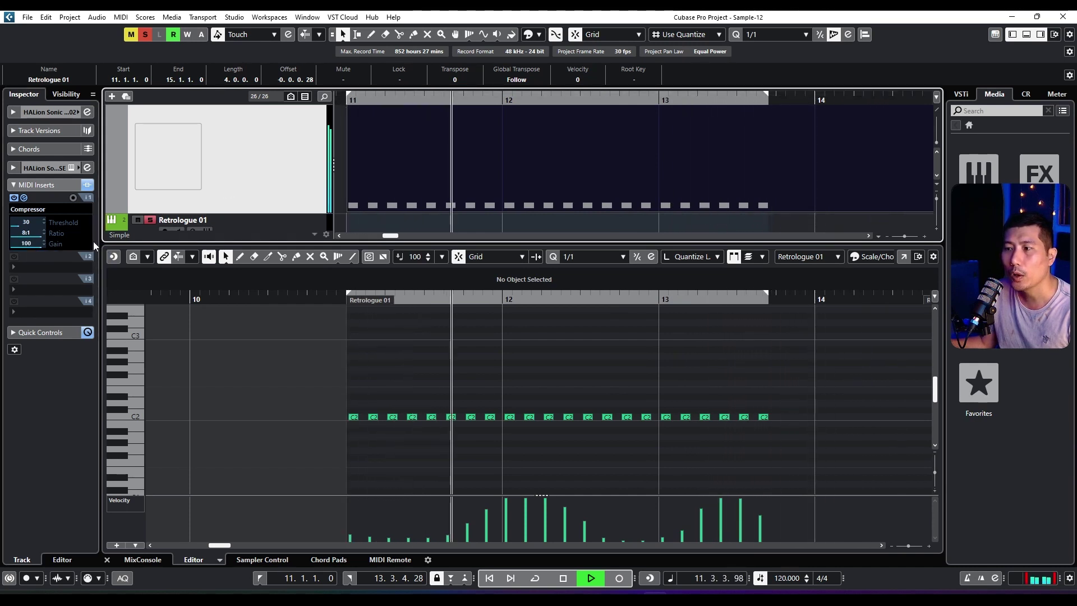
{"action": "left_click_drag", "start_coordinate": [26, 243], "coordinate": [93, 260]}
{"action": "key", "text": "space"}
- Load Context Gate into the HALion Sonic SE 02 track's first MIDI insert slot in place of Compressor
{"action": "left_click", "coordinate": [49, 209]}
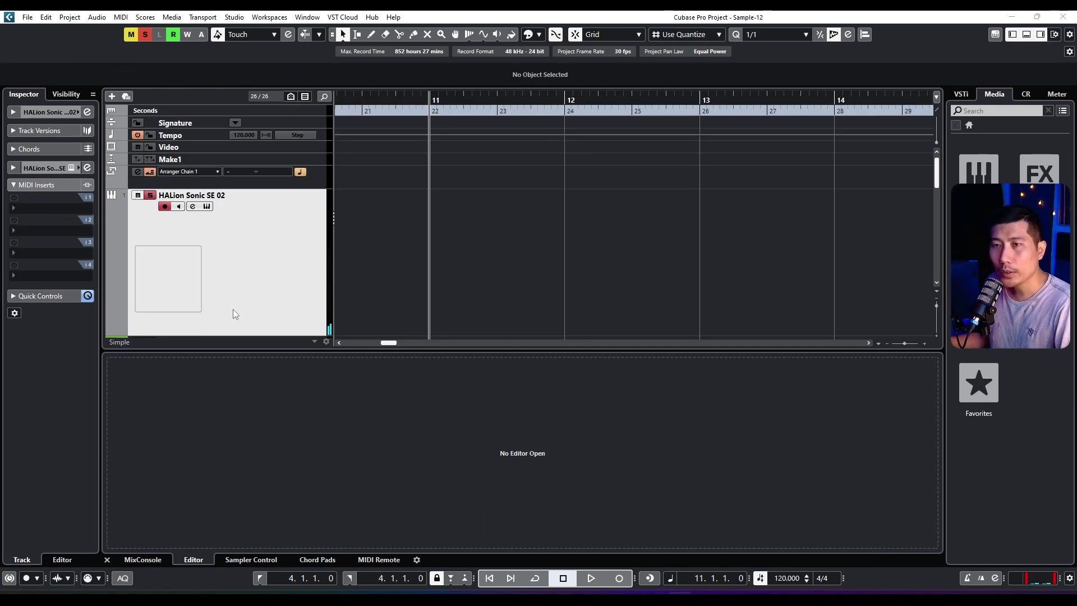
{"action": "left_click", "coordinate": [47, 213]}
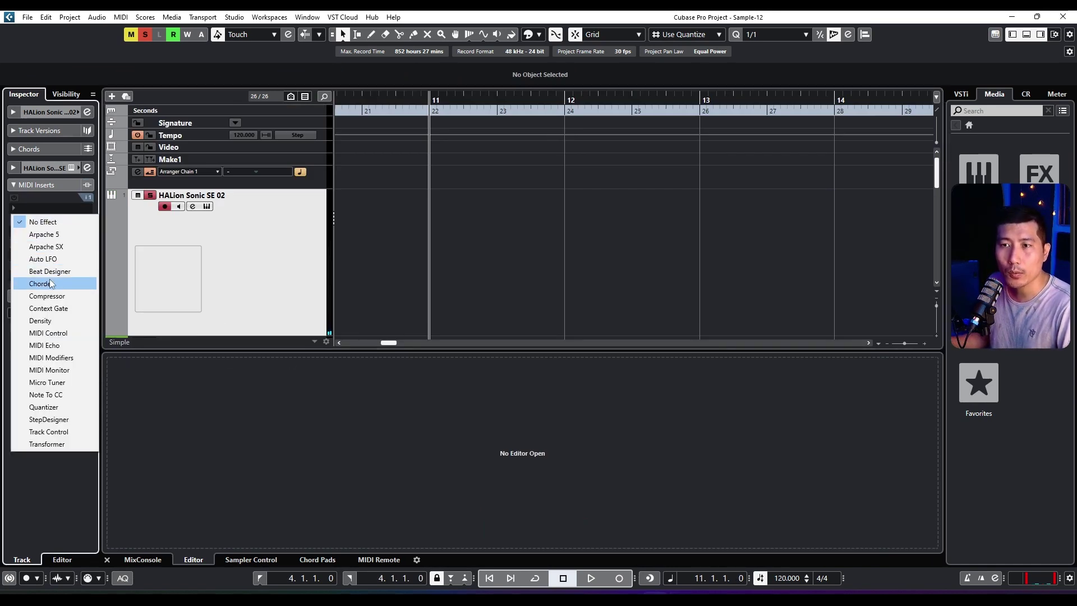
{"action": "left_click", "coordinate": [48, 310]}
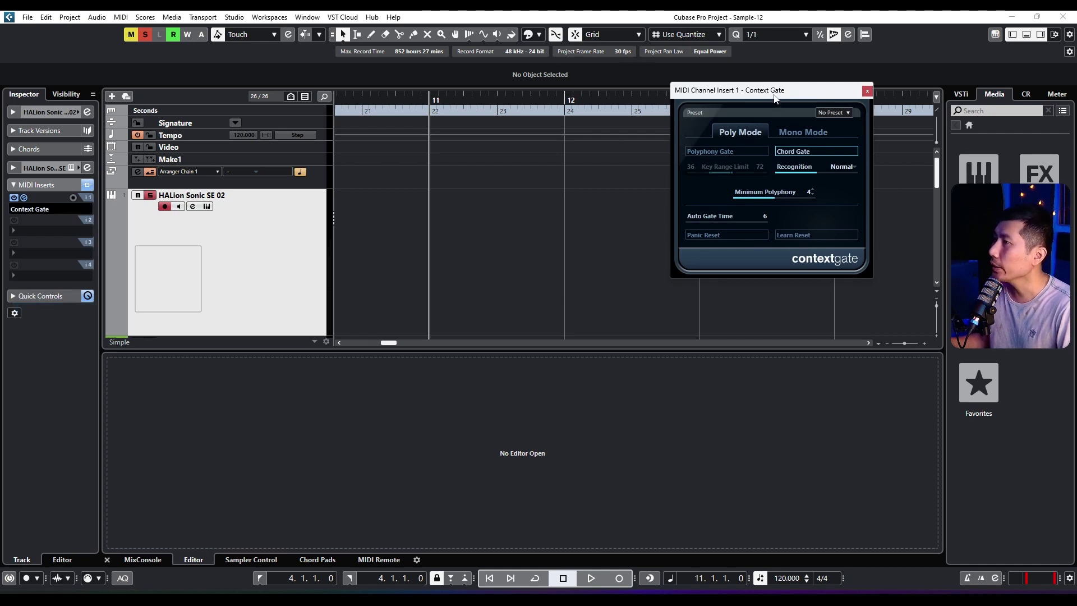
- Make room around the Context Gate window by closing the empty lower zone and reducing the HALion Sonic SE 02 track's height
{"action": "left_click_drag", "start_coordinate": [773, 102], "coordinate": [577, 159]}
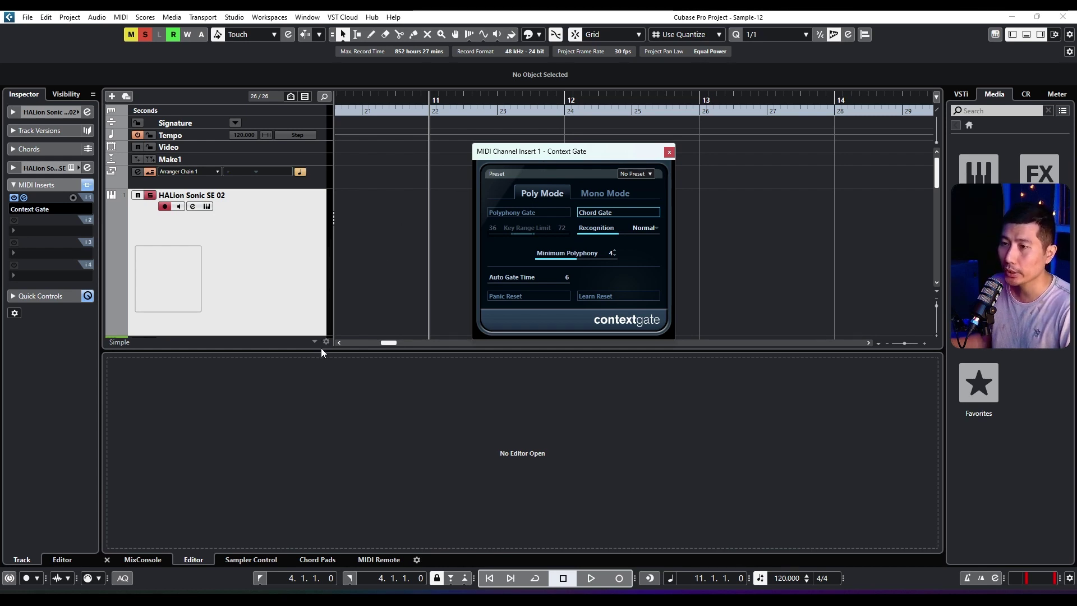
{"action": "left_click", "coordinate": [1027, 34]}
{"action": "left_click_drag", "start_coordinate": [285, 335], "coordinate": [302, 268]}
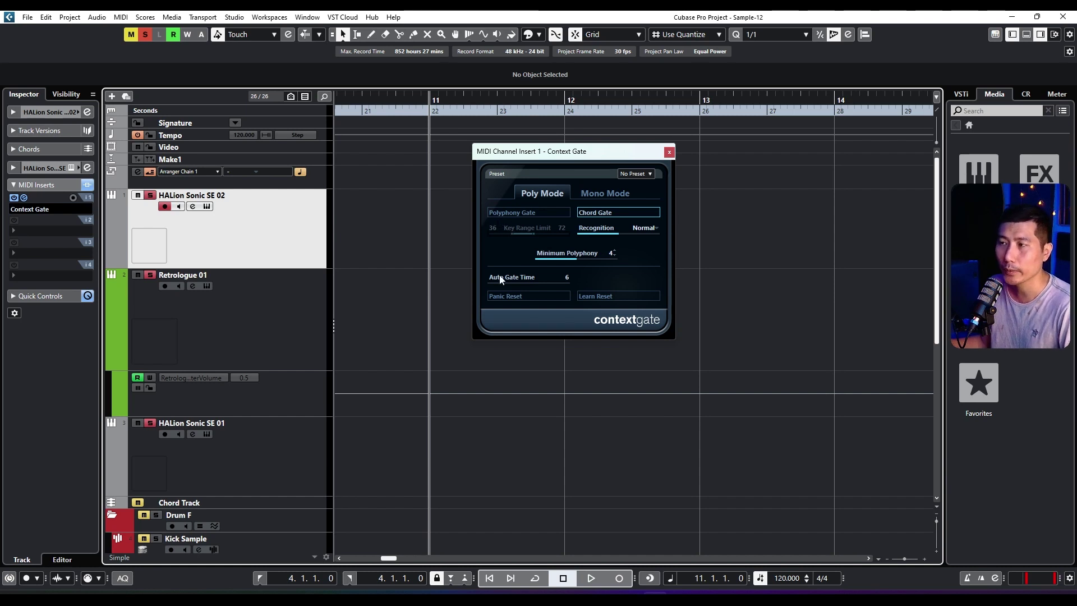
- Switch Context Gate to Mono Mode and set its minimum velocity to 45
{"action": "left_click", "coordinate": [603, 194]}
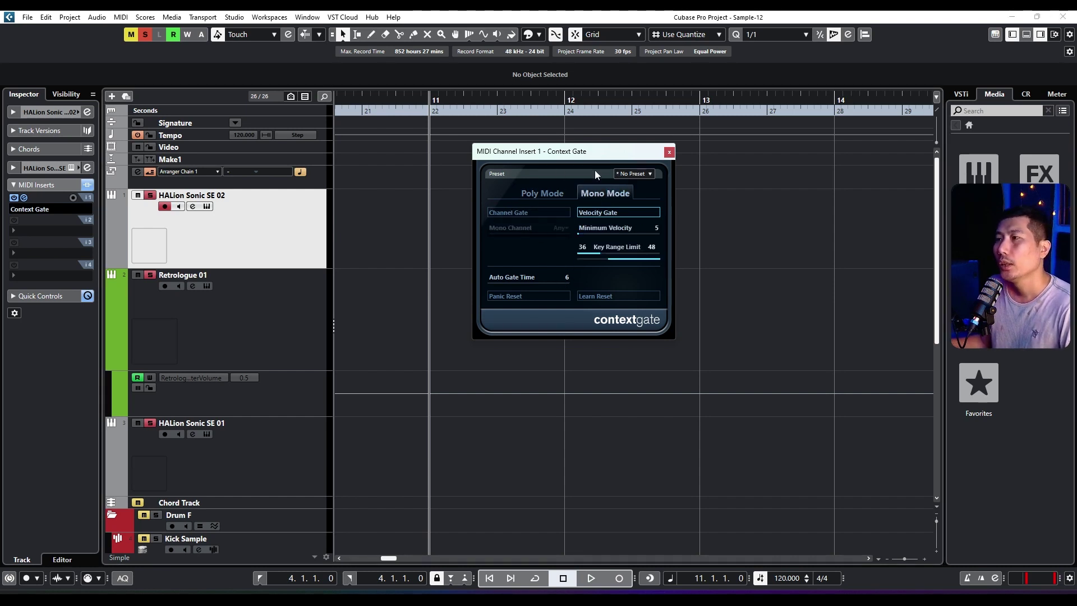
{"action": "scroll", "coordinate": [580, 237], "scroll_direction": "down", "scroll_amount": 4}
{"action": "left_click_drag", "start_coordinate": [660, 232], "coordinate": [607, 232]}
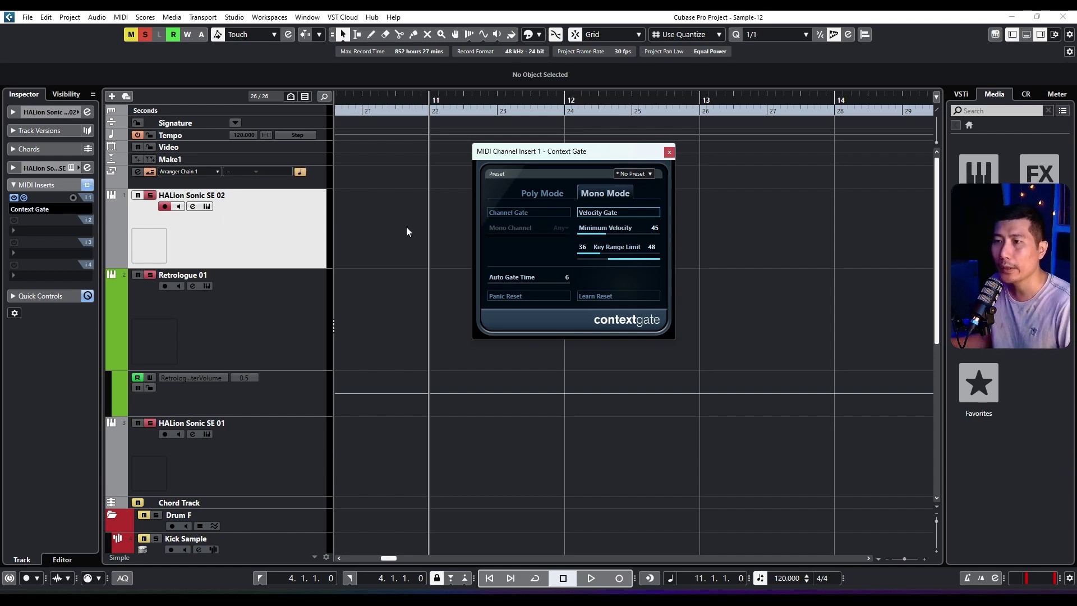
- Open the Retrologue 01 part in the editor and arrange the view so its velocities and the Context Gate window are both visible
{"action": "left_click_drag", "start_coordinate": [424, 230], "coordinate": [557, 195]}
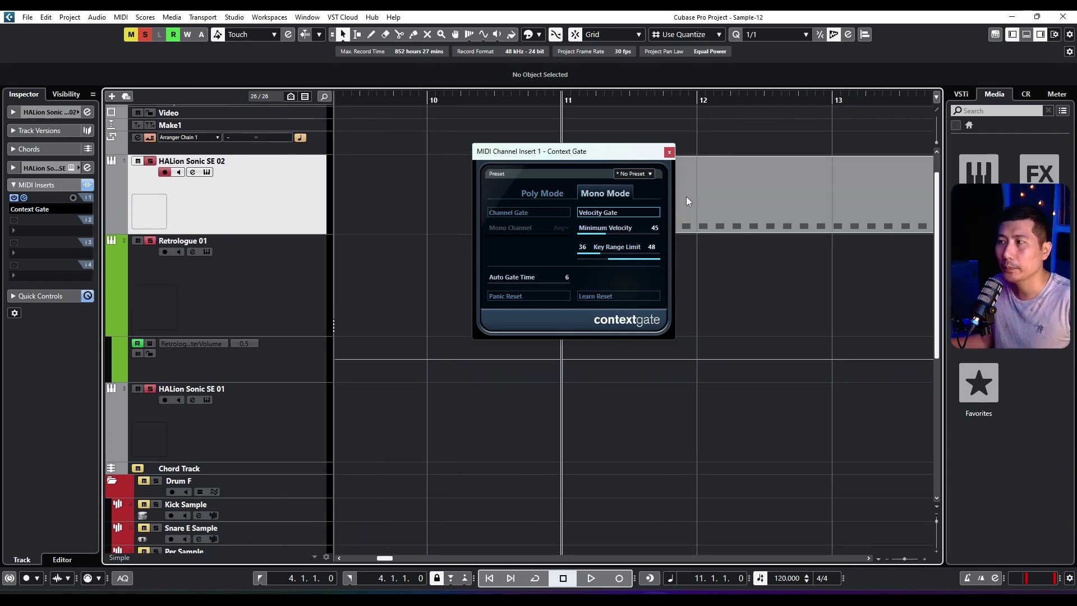
{"action": "double_click", "coordinate": [723, 197]}
{"action": "left_click_drag", "start_coordinate": [581, 153], "coordinate": [311, 83]}
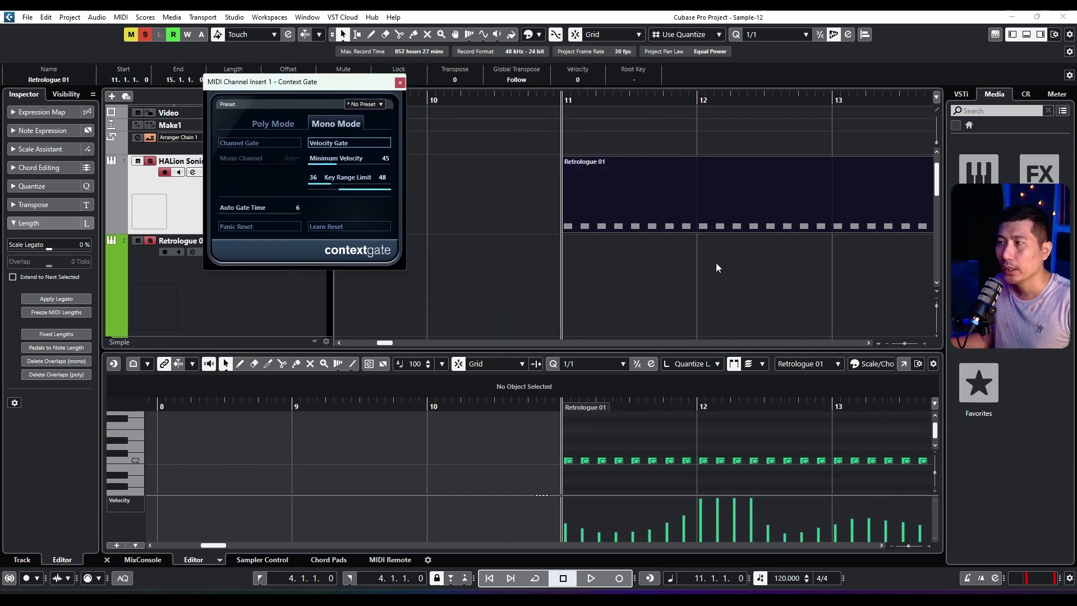
{"action": "left_click_drag", "start_coordinate": [594, 235], "coordinate": [379, 114]}
{"action": "left_click_drag", "start_coordinate": [528, 351], "coordinate": [529, 339]}
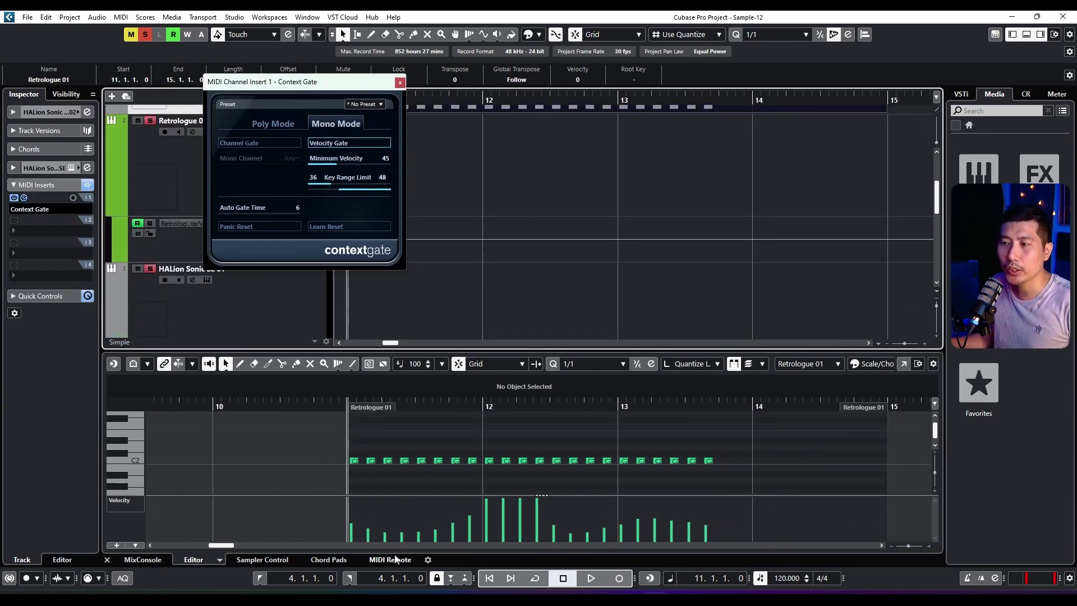
{"action": "left_click_drag", "start_coordinate": [516, 229], "coordinate": [619, 285]}
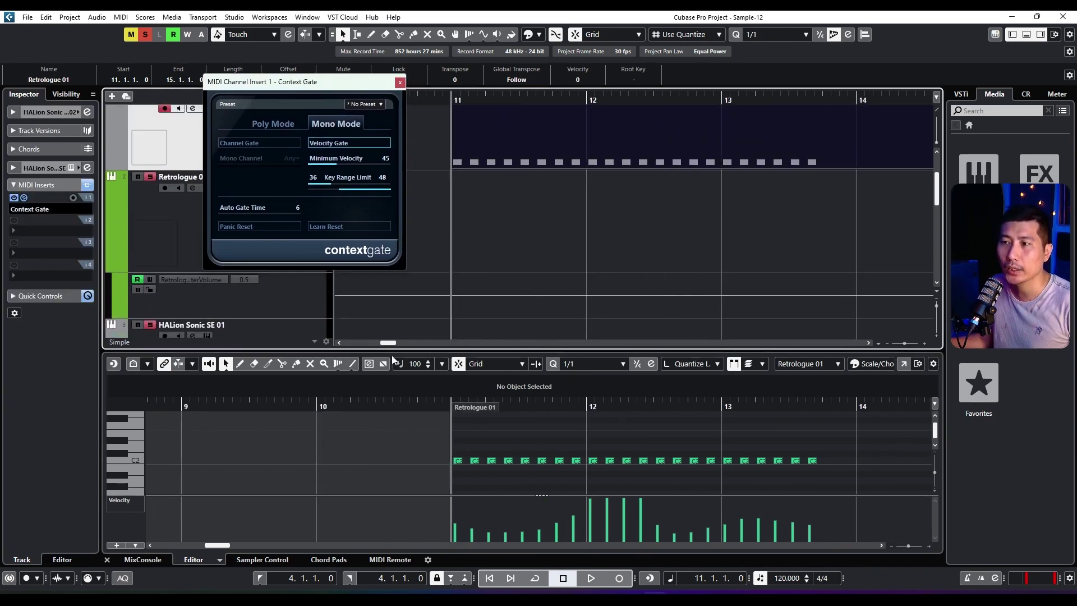
{"action": "left_click_drag", "start_coordinate": [483, 219], "coordinate": [485, 270]}
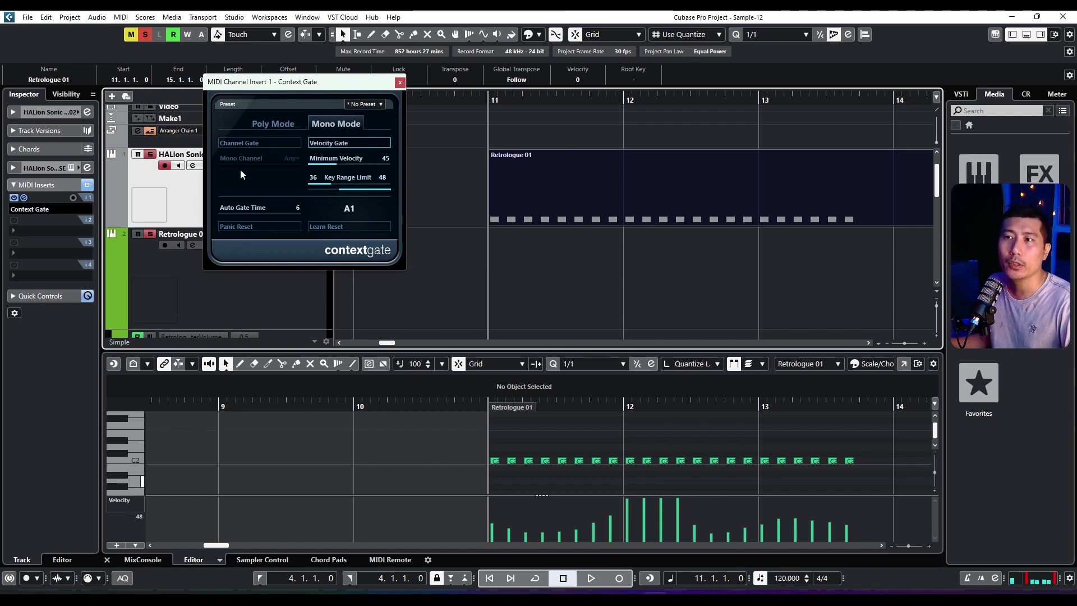
- Move the Context Gate window clear of the track list and raise its minimum velocity to 82 and then 120
{"action": "left_click_drag", "start_coordinate": [303, 82], "coordinate": [559, 83]}
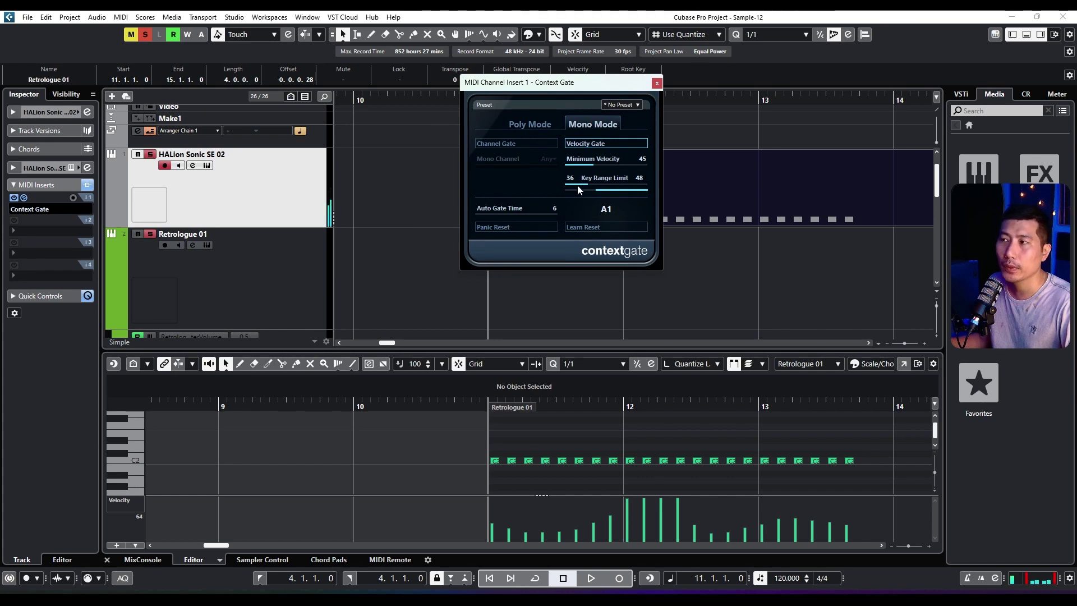
{"action": "scroll", "coordinate": [615, 164], "scroll_direction": "up", "scroll_amount": 3}
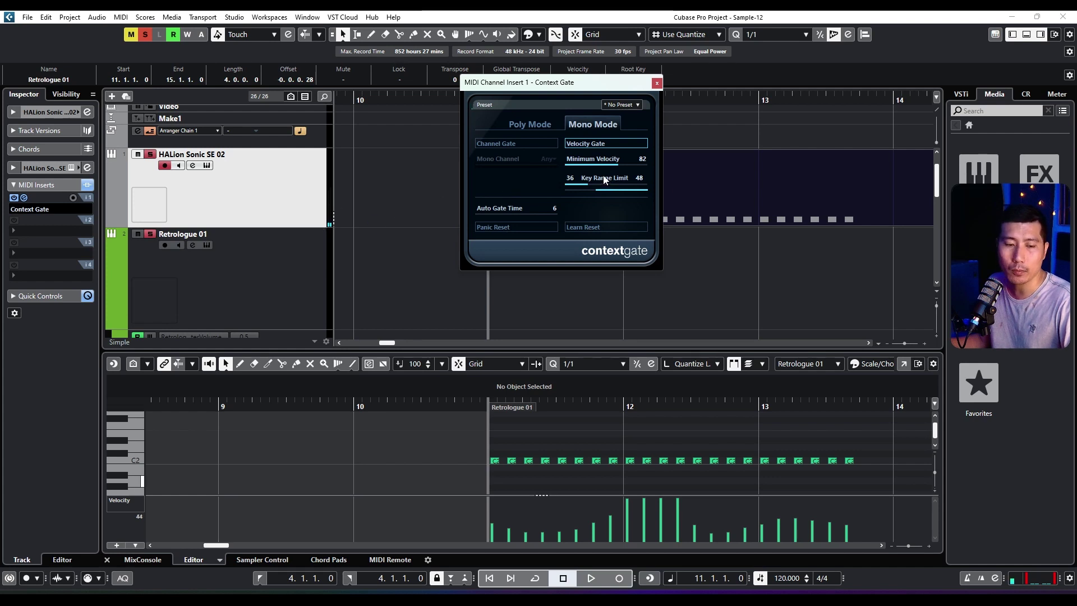
{"action": "mouse_move", "coordinate": [618, 165]}
{"action": "left_mouse_down"}
{"action": "mouse_move", "coordinate": [646, 163]}
{"action": "mouse_move", "coordinate": [637, 164]}
{"action": "left_mouse_up"}
{"action": "scroll", "coordinate": [637, 165], "scroll_direction": "up", "scroll_amount": 5}
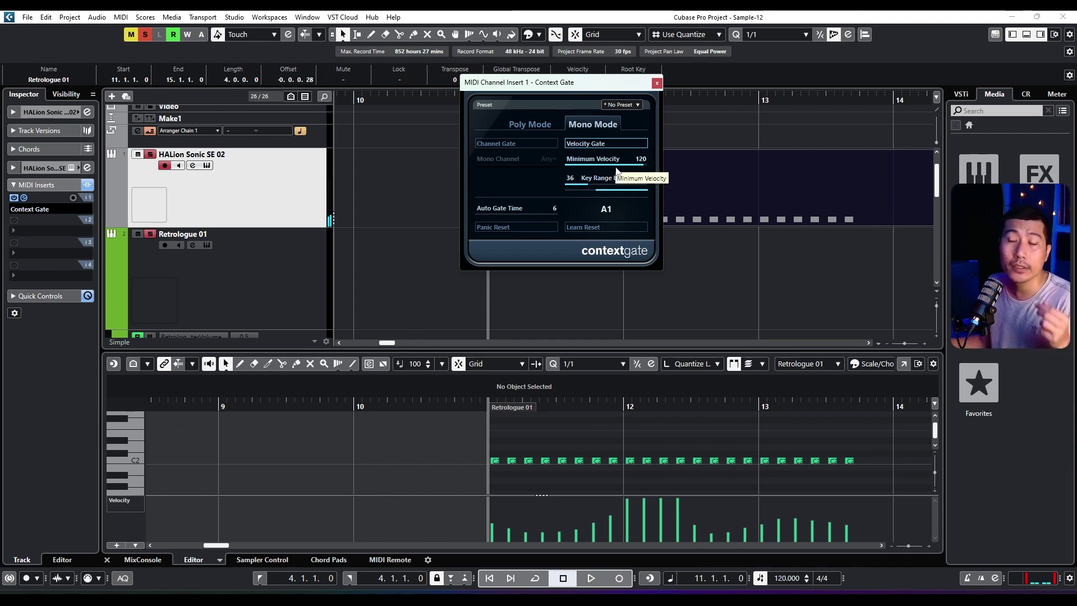
- Try Context Gate key range limits of 42–62 and 38–127, with minimum velocities of 34 and 58 respectively
{"action": "mouse_move", "coordinate": [597, 183]}
{"action": "left_mouse_down"}
{"action": "mouse_move", "coordinate": [638, 187]}
{"action": "mouse_move", "coordinate": [595, 191]}
{"action": "left_mouse_up"}
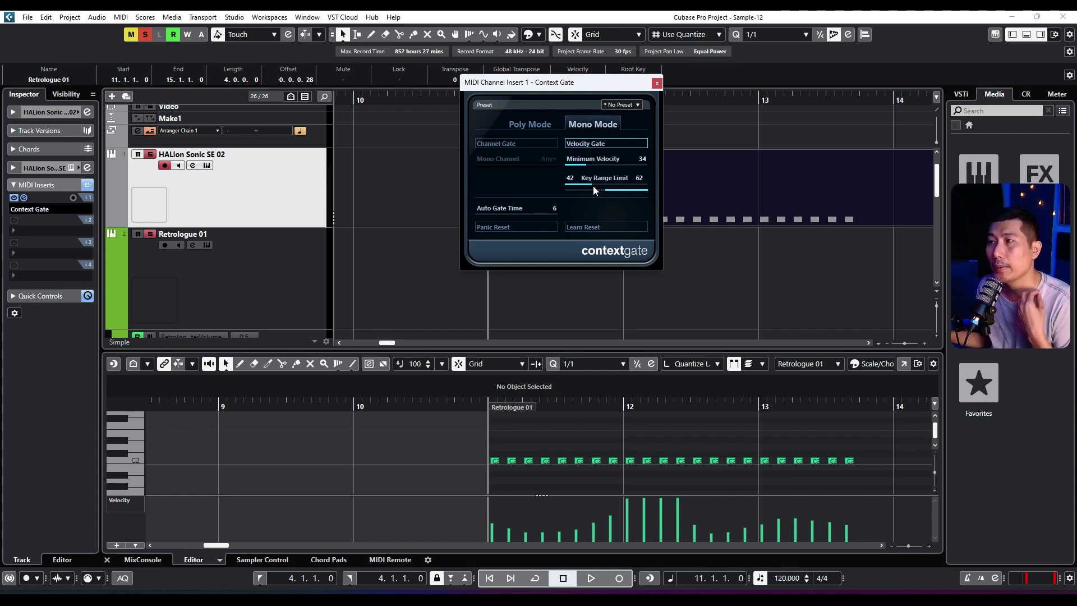
{"action": "left_click_drag", "start_coordinate": [630, 171], "coordinate": [610, 186]}
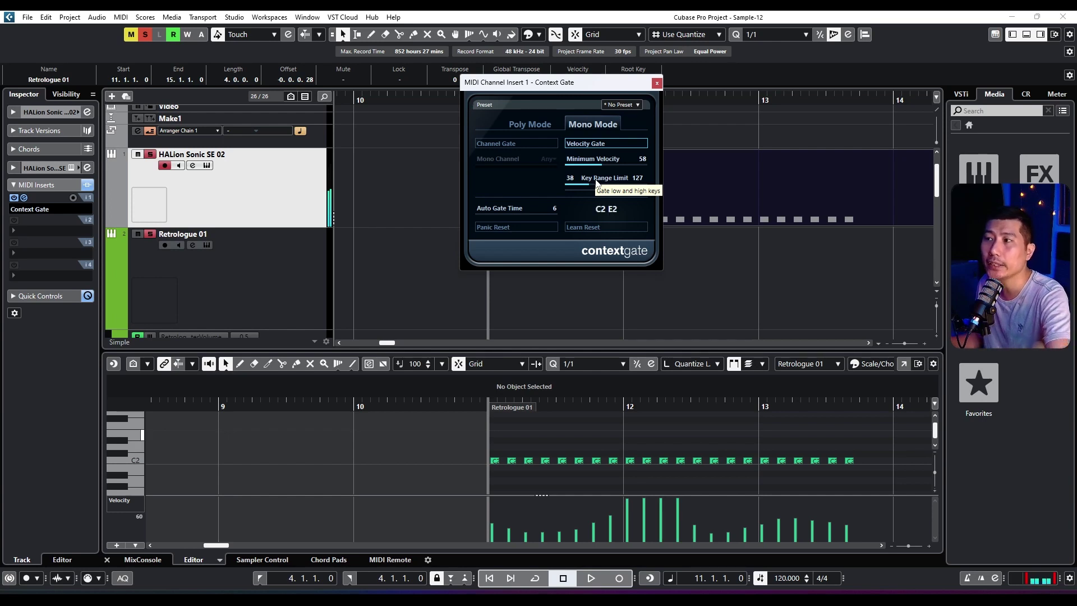
- Set Context Gate's key range limit to 18–105, its minimum velocity to 52 and its auto gate time to 62
{"action": "left_click_drag", "start_coordinate": [595, 181], "coordinate": [578, 186]}
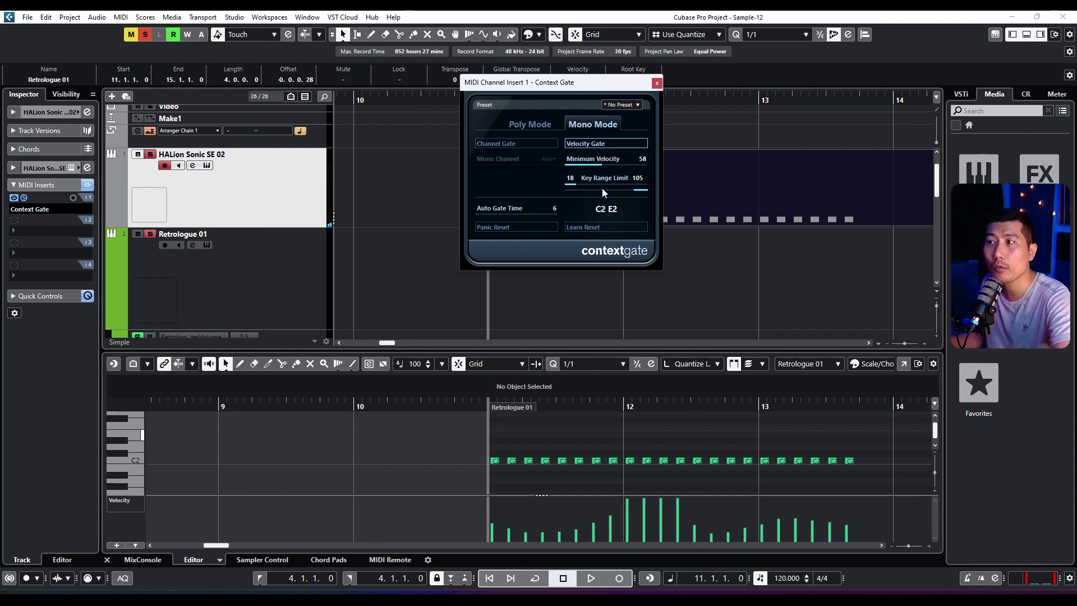
{"action": "mouse_move", "coordinate": [600, 164]}
{"action": "left_mouse_down"}
{"action": "mouse_move", "coordinate": [579, 165]}
{"action": "mouse_move", "coordinate": [599, 175]}
{"action": "left_mouse_up"}
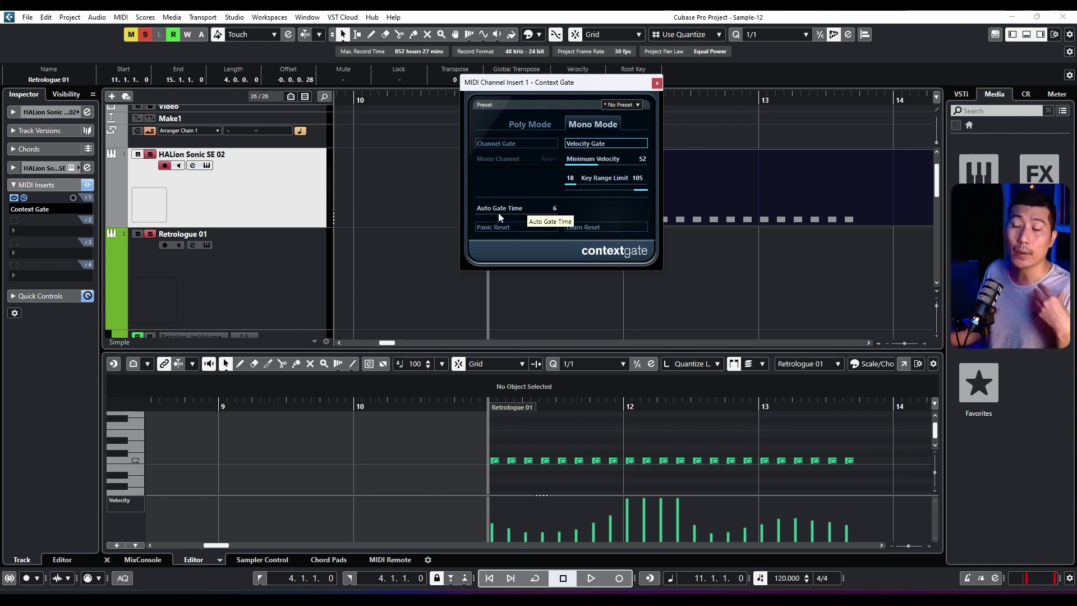
{"action": "mouse_move", "coordinate": [498, 213]}
{"action": "left_mouse_down"}
{"action": "mouse_move", "coordinate": [516, 212]}
{"action": "mouse_move", "coordinate": [488, 210]}
{"action": "left_mouse_up"}
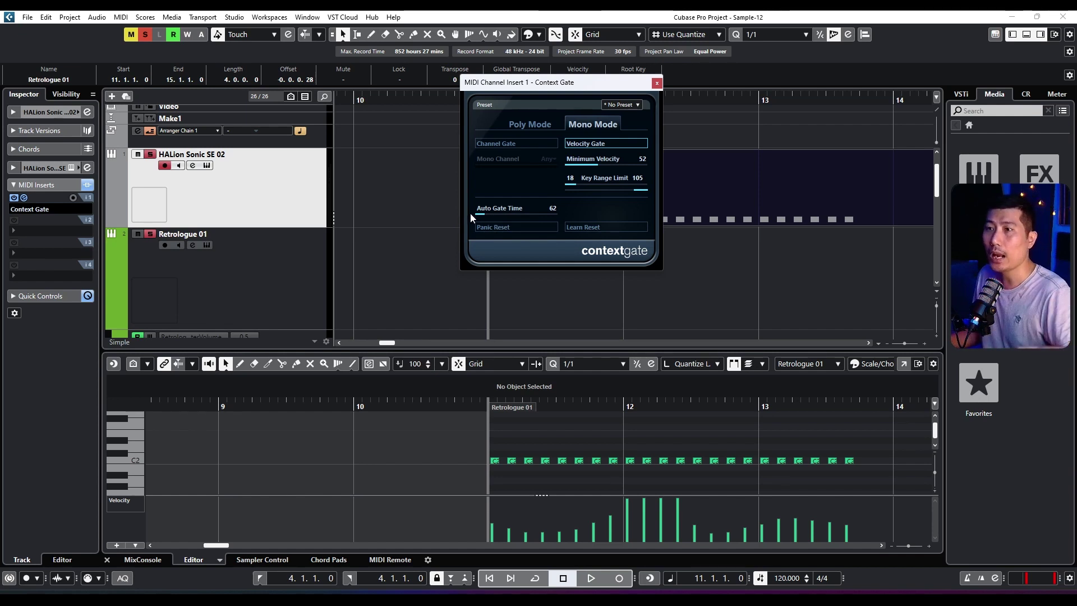
- Switch Context Gate to Poly Mode and set its minimum polyphony to 2
{"action": "left_click", "coordinate": [522, 127]}
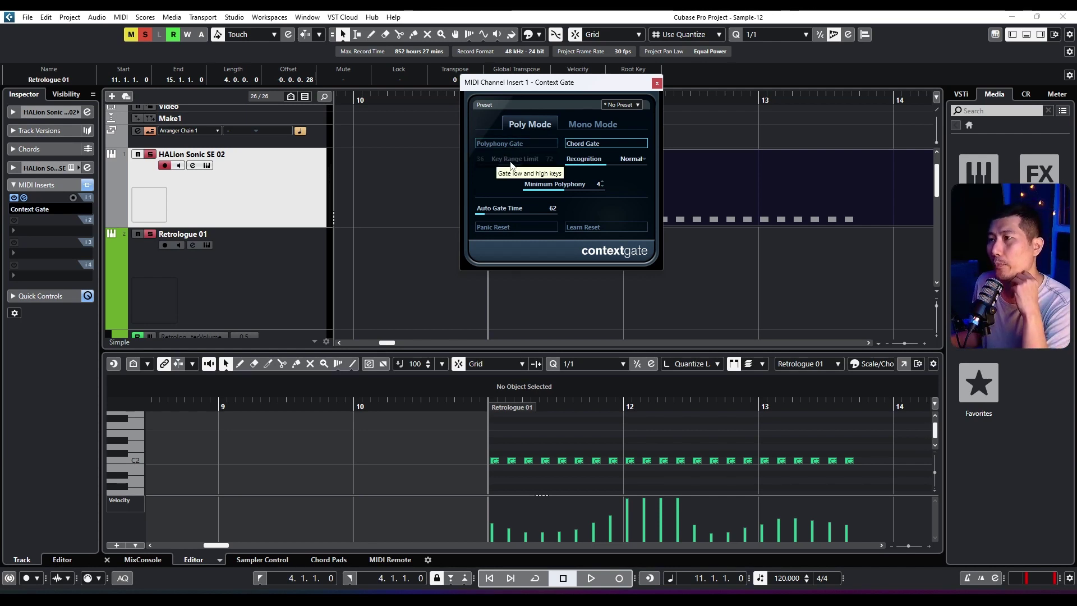
{"action": "left_click", "coordinate": [543, 190]}
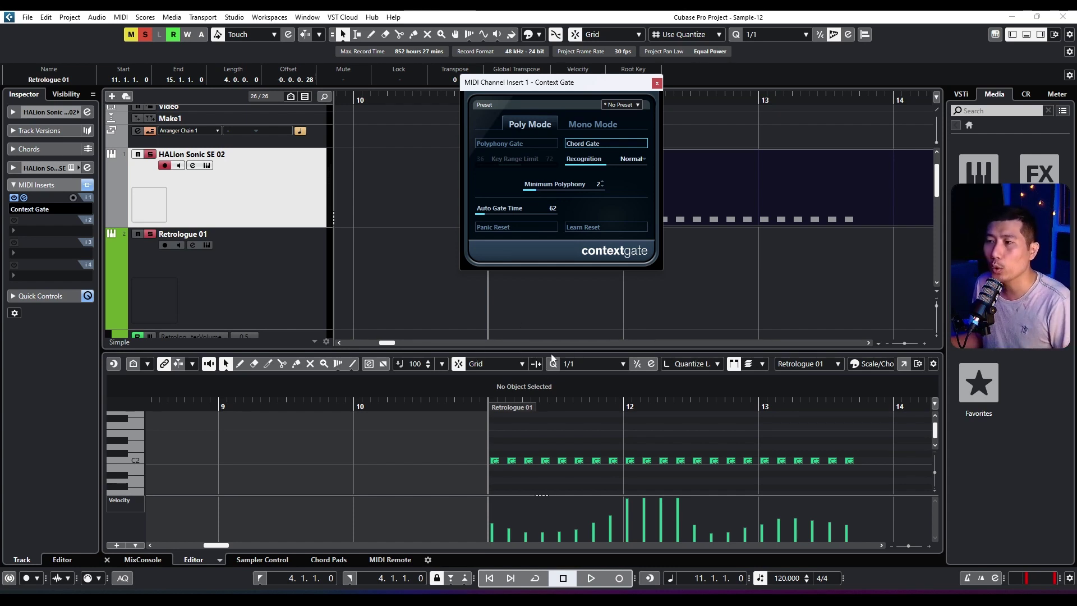
- Enlarge the note editor, draw a bar-long chord of A2, F#2, E2 and D#2 at bar 11, and delete the stray G#2 at bar 10
{"action": "left_click_drag", "start_coordinate": [551, 352], "coordinate": [551, 288]}
{"action": "scroll", "coordinate": [515, 380], "scroll_direction": "up", "scroll_amount": 3}
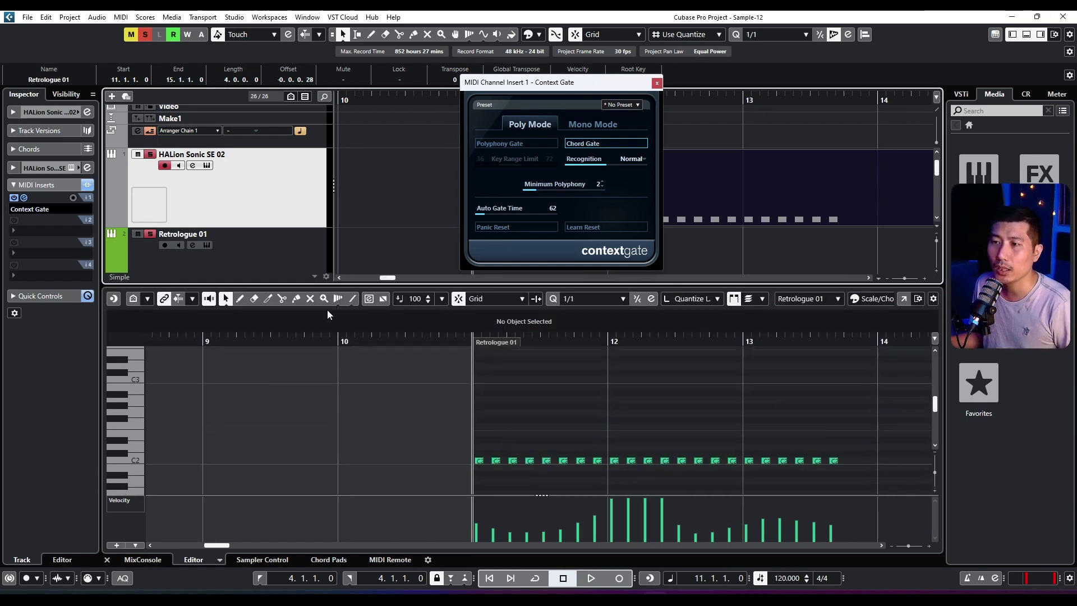
{"action": "left_click", "coordinate": [239, 298]}
{"action": "left_click", "coordinate": [471, 407]}
{"action": "left_click", "coordinate": [492, 401]}
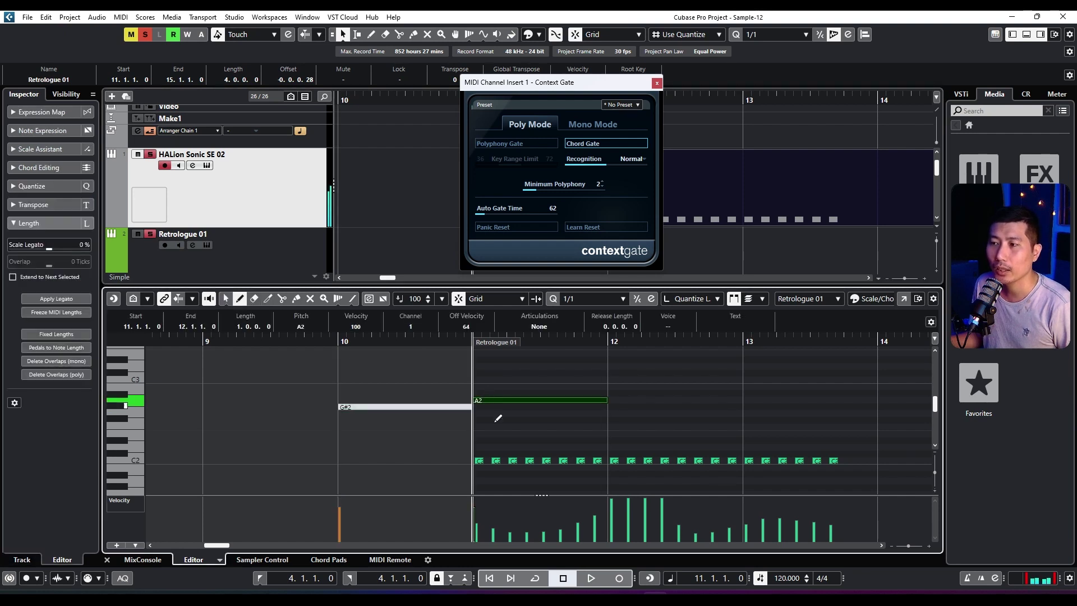
{"action": "left_click", "coordinate": [498, 434]}
{"action": "left_click", "coordinate": [502, 440]}
{"action": "left_click", "coordinate": [503, 421]}
{"action": "left_click", "coordinate": [226, 299]}
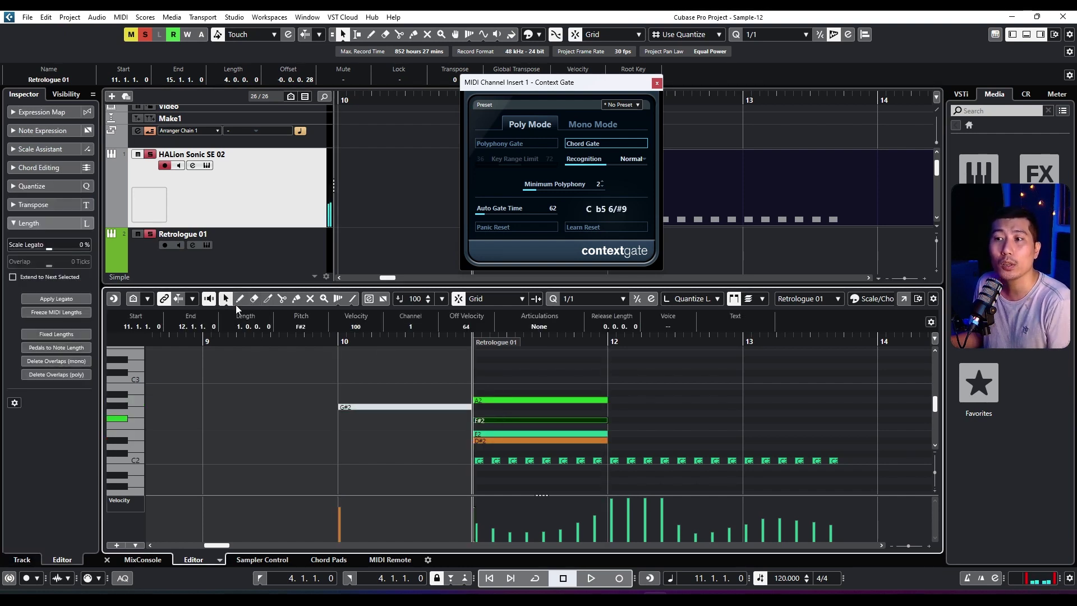
{"action": "left_click", "coordinate": [396, 407]}
{"action": "key", "text": "Delete"}
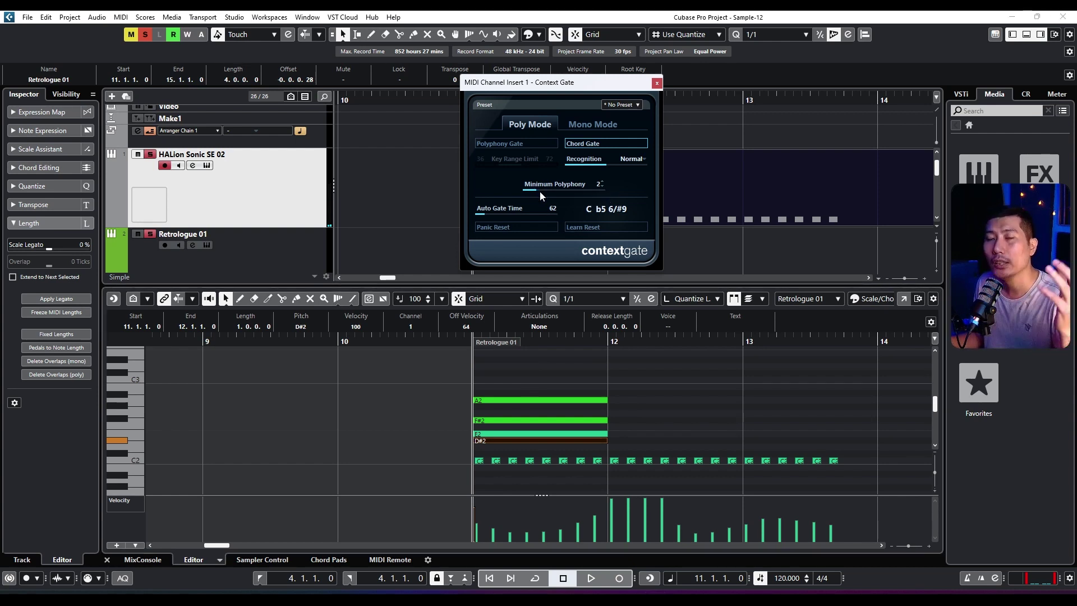
- Compare Context Gate's Mono and Poly modes, then enable the Polyphony Gate with a key range of 1–104 and check the chord recognition options
{"action": "left_click", "coordinate": [584, 132]}
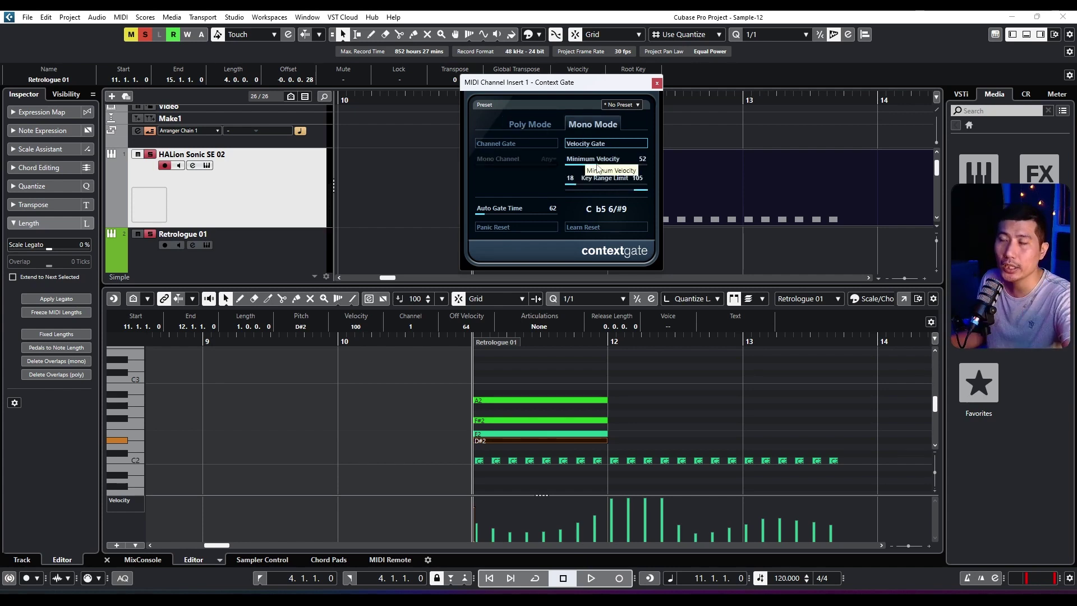
{"action": "left_click", "coordinate": [534, 126]}
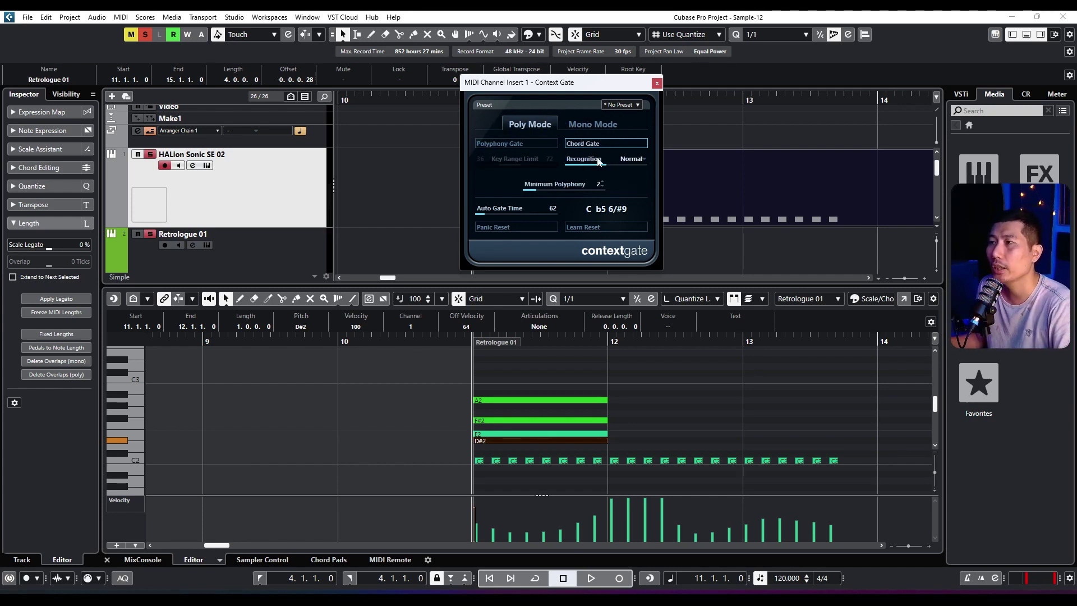
{"action": "left_click", "coordinate": [521, 142]}
{"action": "left_click_drag", "start_coordinate": [499, 165], "coordinate": [540, 166]}
{"action": "left_click", "coordinate": [607, 162]}
{"action": "left_click", "coordinate": [620, 159]}
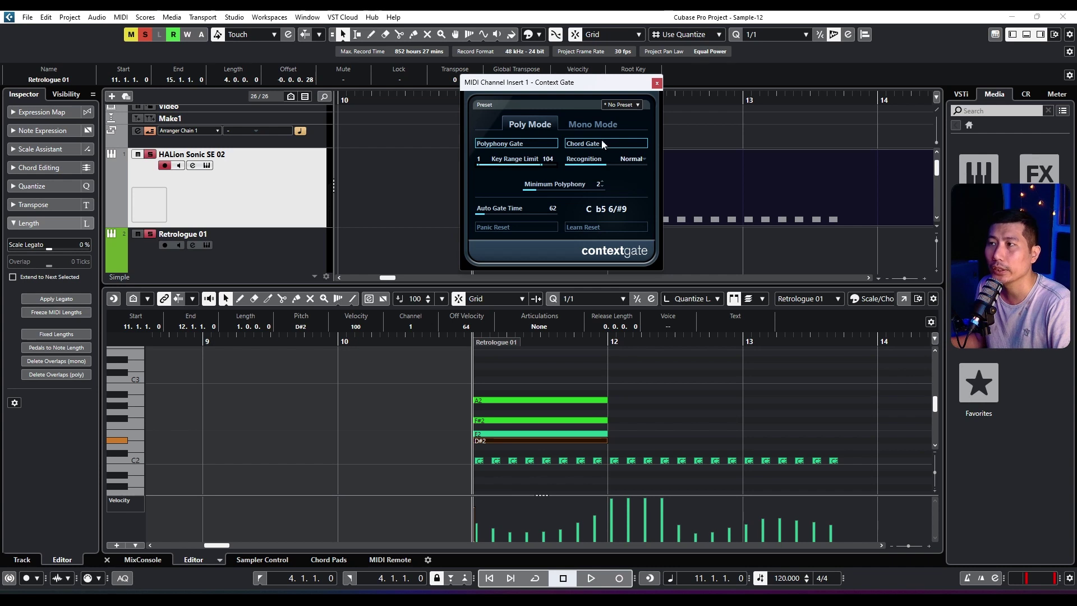
{"action": "left_click", "coordinate": [619, 161]}
{"action": "left_click", "coordinate": [612, 170]}
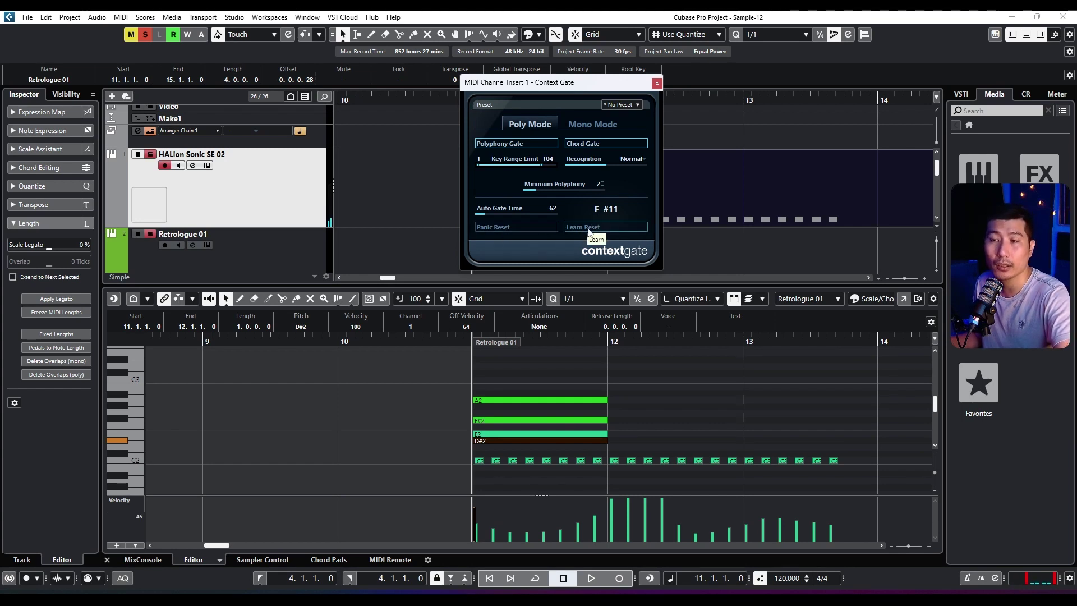
- Replace the Context Gate insert on HALion Sonic SE 02 with Density and set the density to 400 %
{"action": "left_click", "coordinate": [240, 200]}
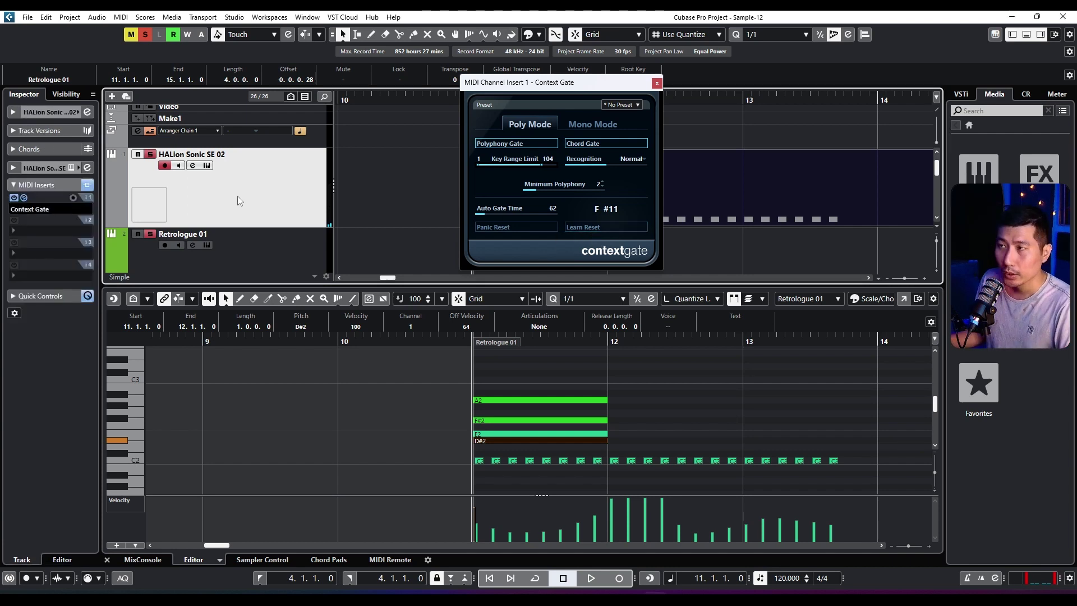
{"action": "left_click", "coordinate": [47, 210]}
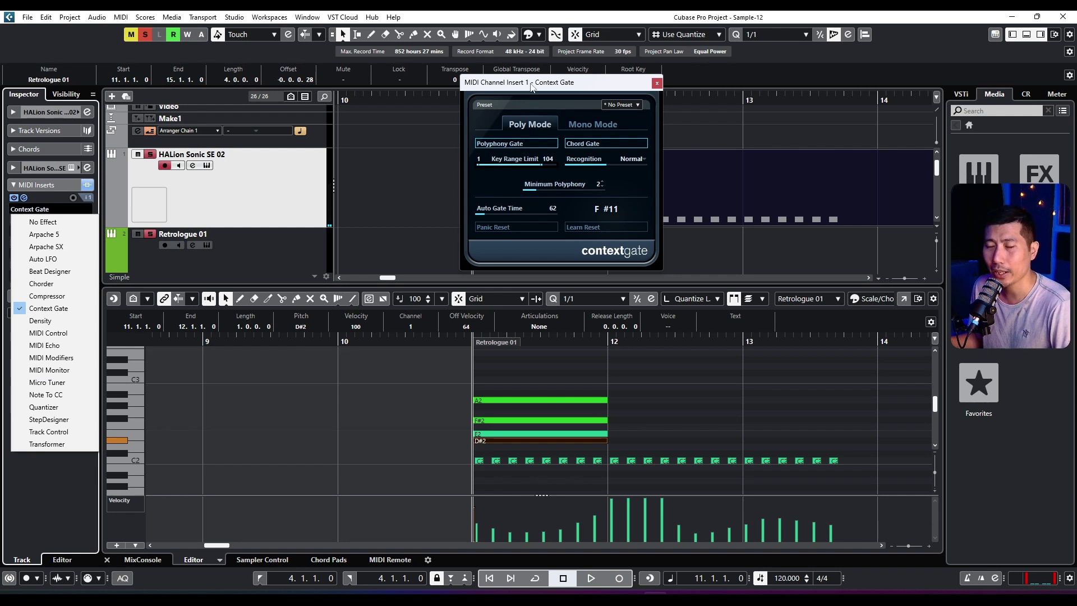
{"action": "left_click_drag", "start_coordinate": [531, 87], "coordinate": [521, 97]}
{"action": "left_click", "coordinate": [59, 212]}
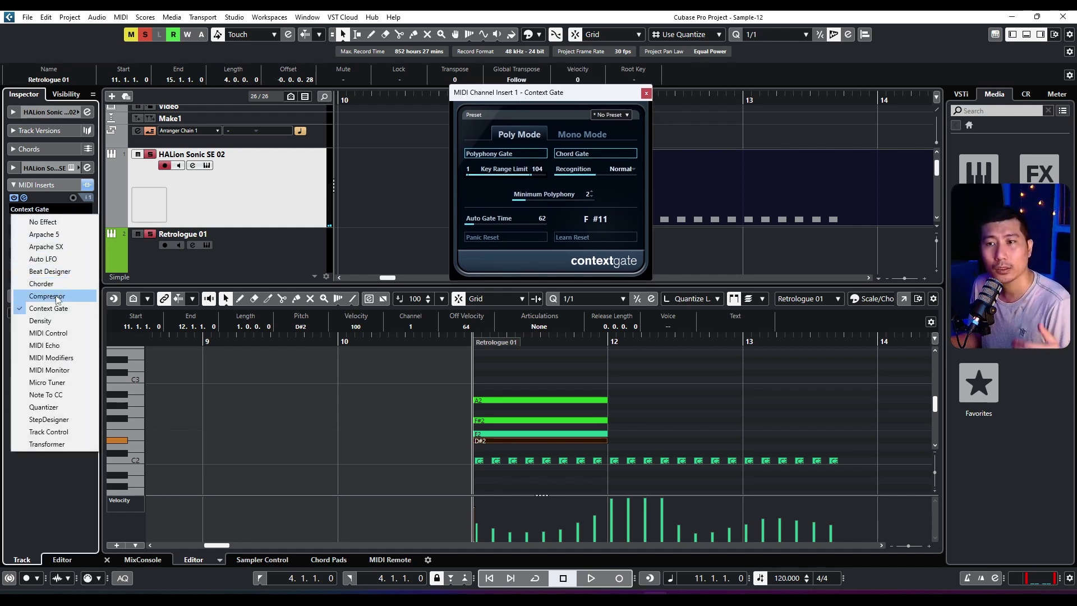
{"action": "left_click", "coordinate": [49, 324]}
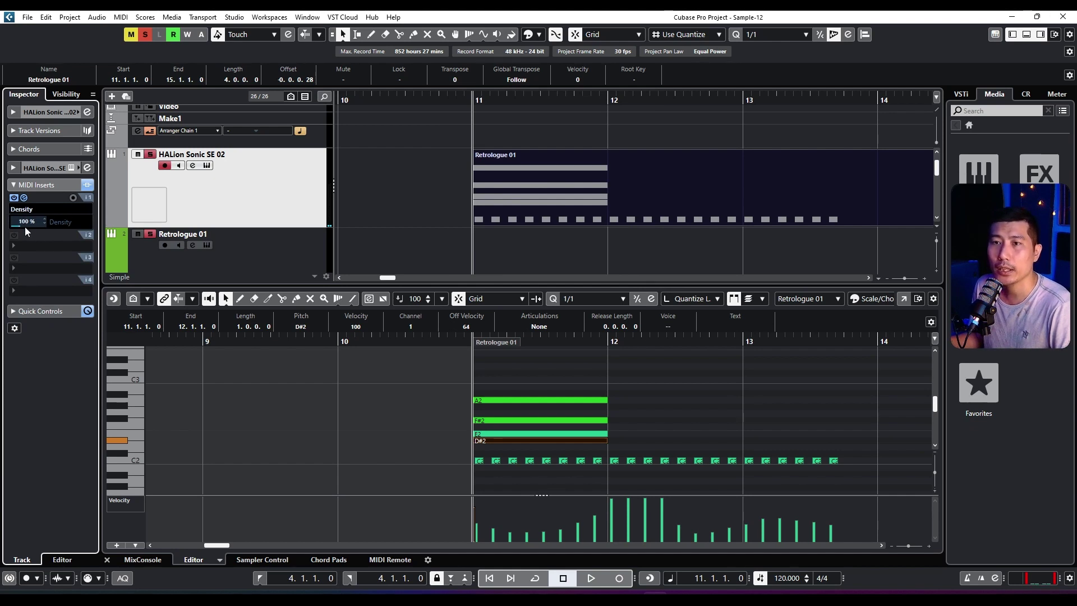
{"action": "left_click_drag", "start_coordinate": [33, 243], "coordinate": [34, 270]}
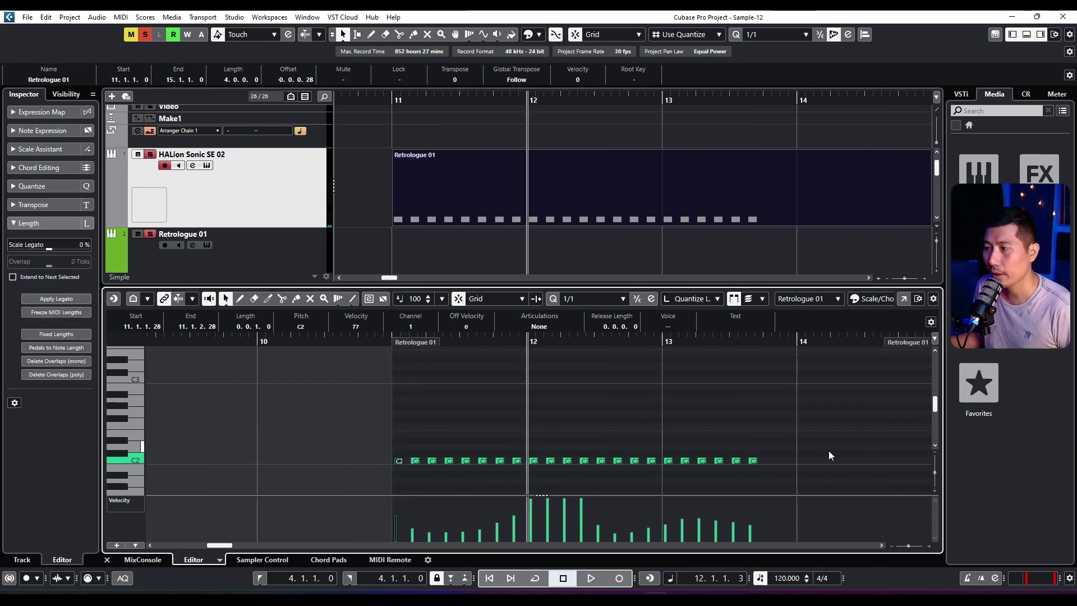
- Select all the C2 notes in the Retrologue 01 part and level their velocities at 82 with a straight line
{"action": "left_click_drag", "start_coordinate": [828, 452], "coordinate": [361, 477]}
{"action": "left_click", "coordinate": [240, 299]}
{"action": "left_click", "coordinate": [352, 298]}
{"action": "left_click_drag", "start_coordinate": [395, 513], "coordinate": [725, 507]}
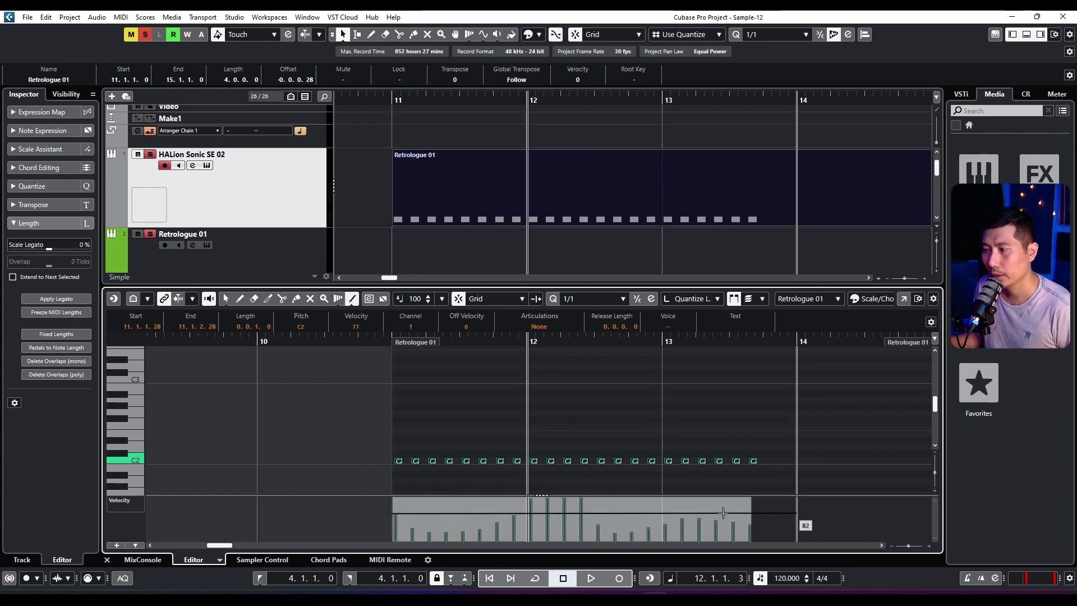
- Play the part from bar 11 while changing the Density amount, ending at 10 %
{"action": "left_click", "coordinate": [390, 105]}
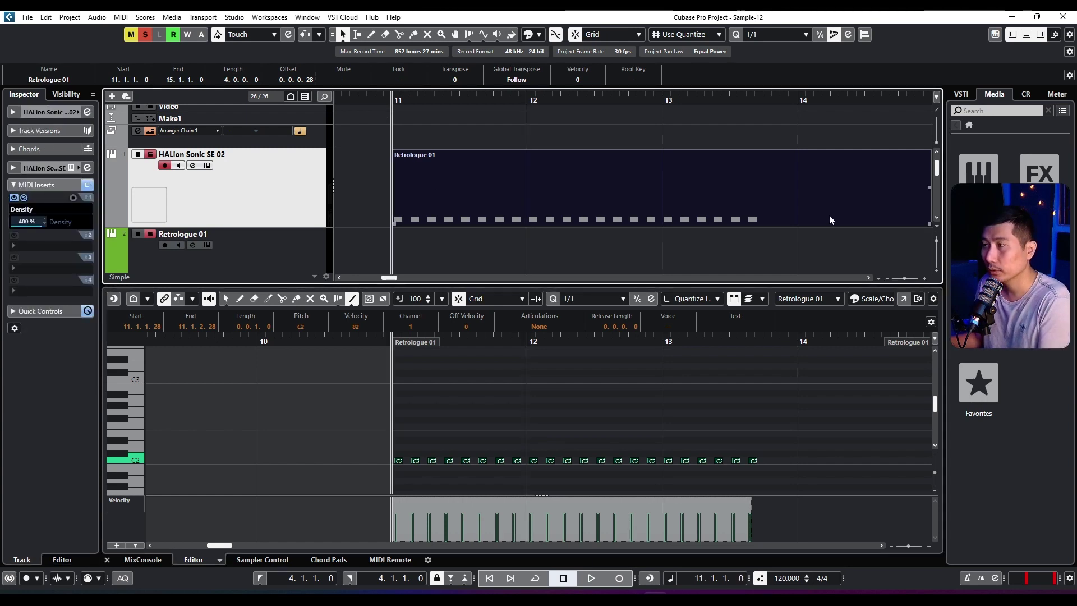
{"action": "key", "text": "space"}
{"action": "left_click_drag", "start_coordinate": [26, 221], "coordinate": [86, 211]}
{"action": "left_click_drag", "start_coordinate": [34, 226], "coordinate": [8, 247]}
{"action": "key", "text": "space"}
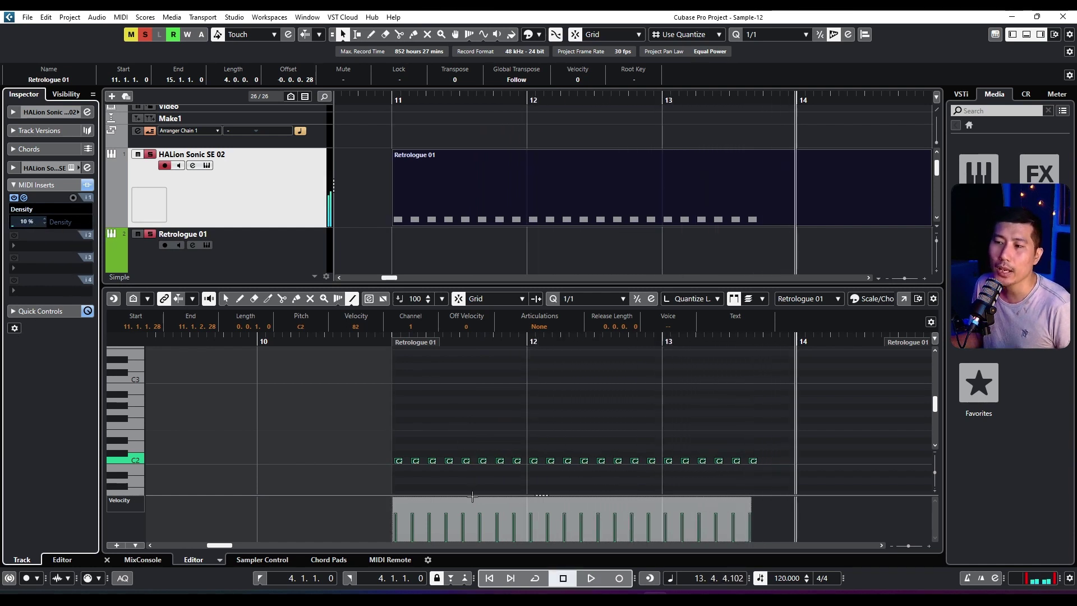
- Lower the velocities of all selected C2 notes together to 60
{"action": "left_click", "coordinate": [225, 299]}
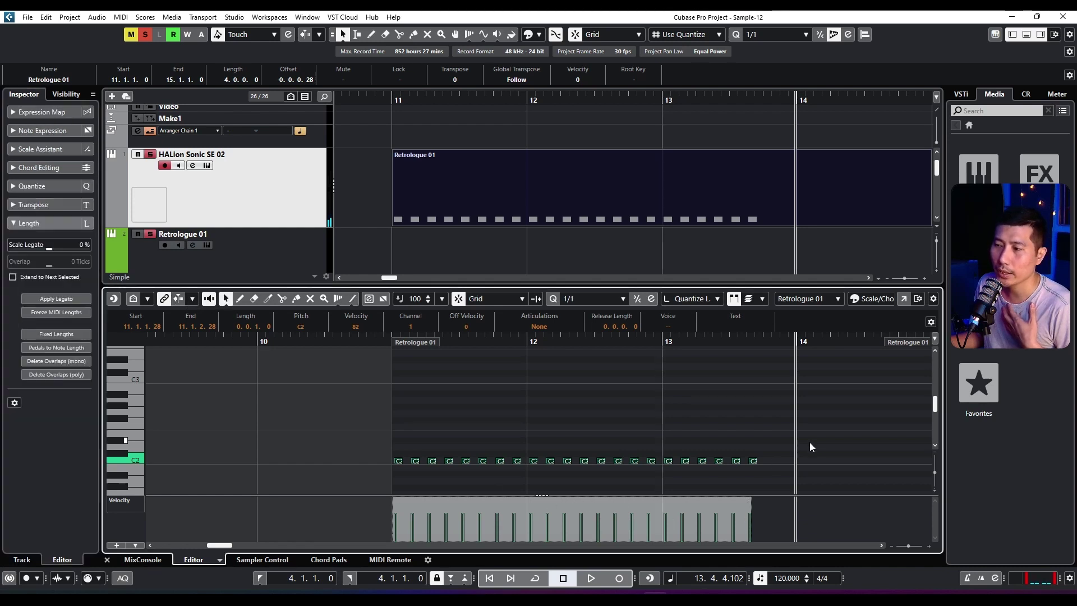
{"action": "mouse_move", "coordinate": [571, 500]}
{"action": "left_mouse_down"}
{"action": "mouse_move", "coordinate": [571, 528]}
{"action": "mouse_move", "coordinate": [591, 412]}
{"action": "mouse_move", "coordinate": [569, 519]}
{"action": "left_mouse_up"}
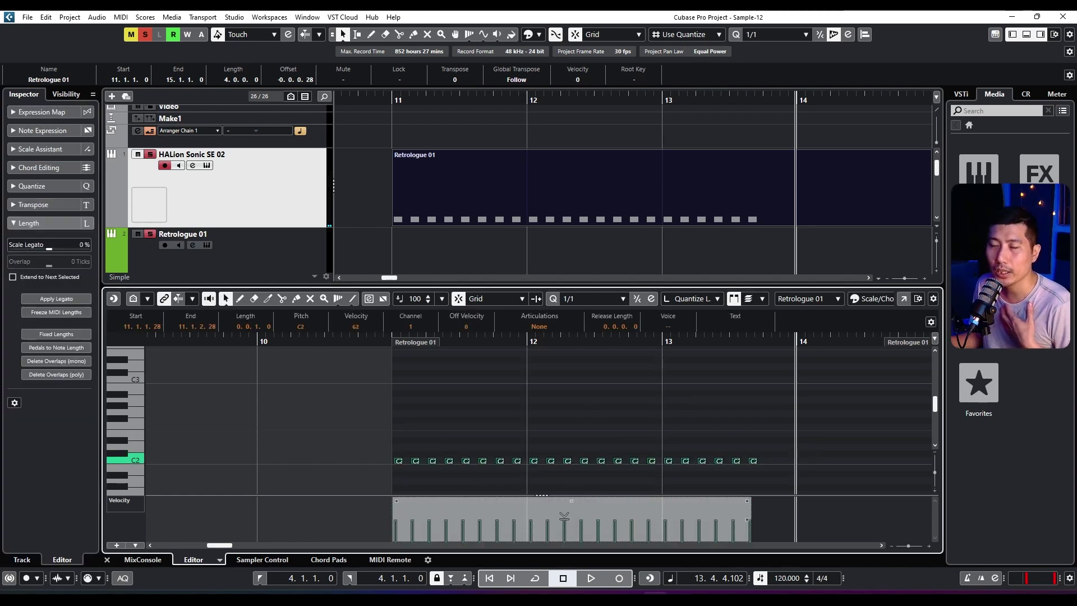
- Replace the Density insert on HALion Sonic SE 02 with MIDI Control
{"action": "left_click", "coordinate": [248, 214]}
{"action": "left_click", "coordinate": [70, 210]}
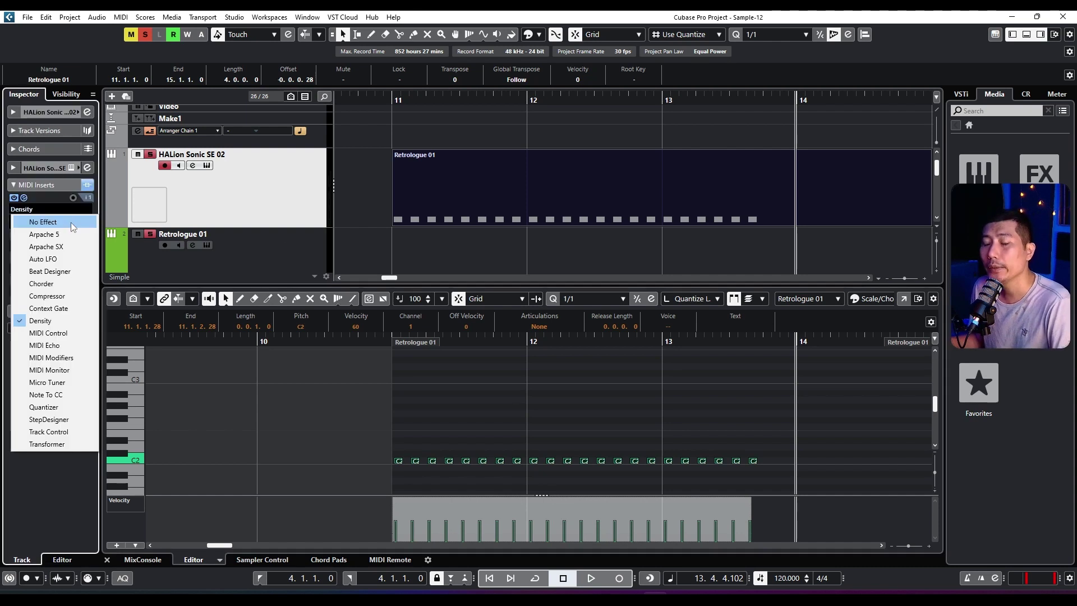
{"action": "left_click", "coordinate": [82, 335]}
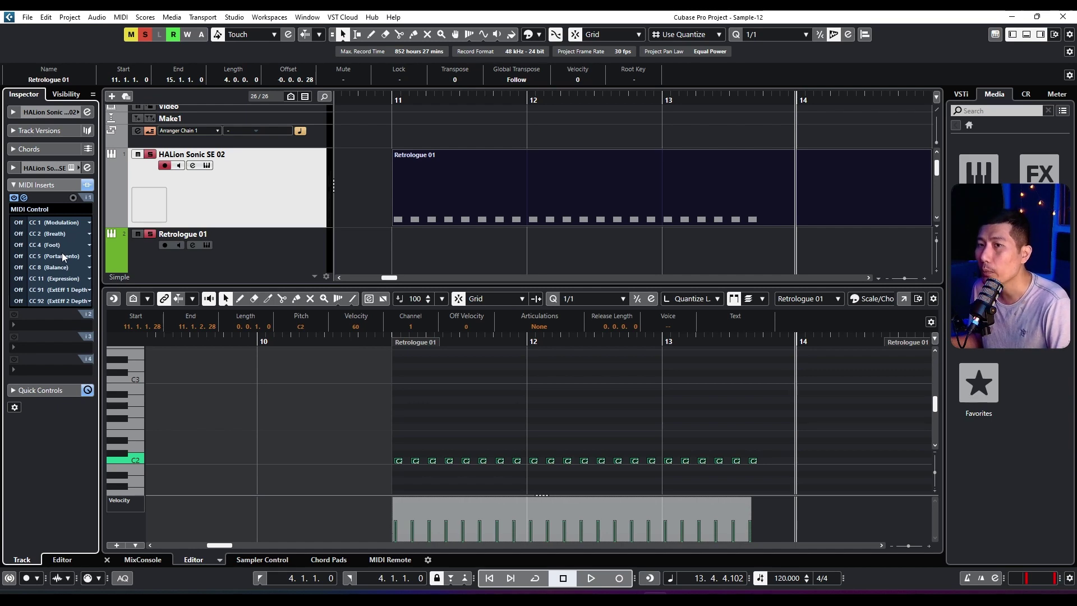
- Check MIDI Control's controller choices and try CC 1 (Modulation) values of 9, 45 and 1
{"action": "left_click", "coordinate": [86, 224]}
{"action": "left_click", "coordinate": [2, 224]}
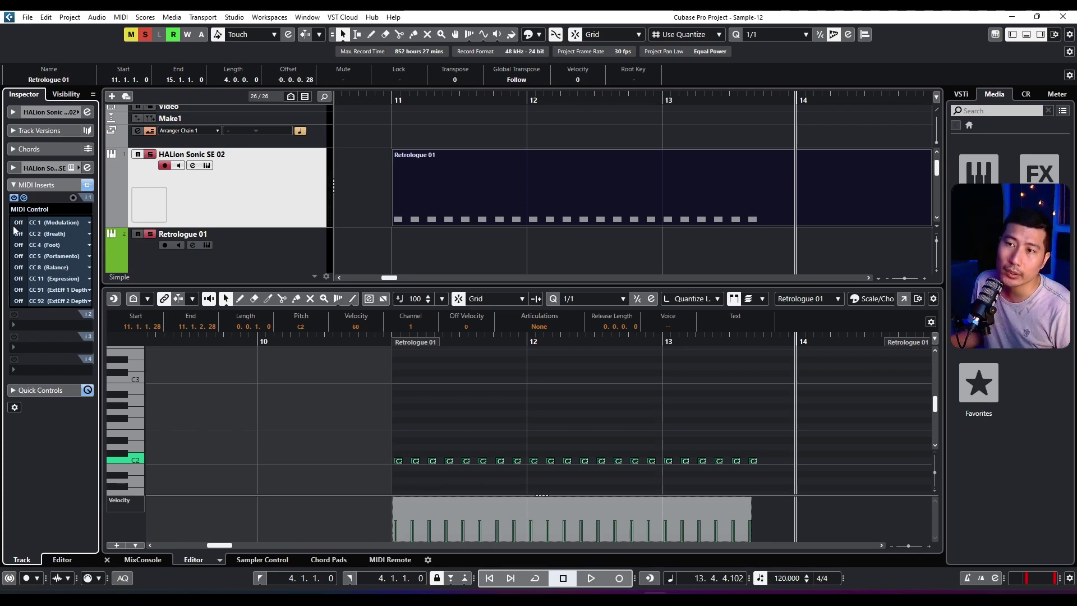
{"action": "left_click_drag", "start_coordinate": [21, 222], "coordinate": [23, 212]}
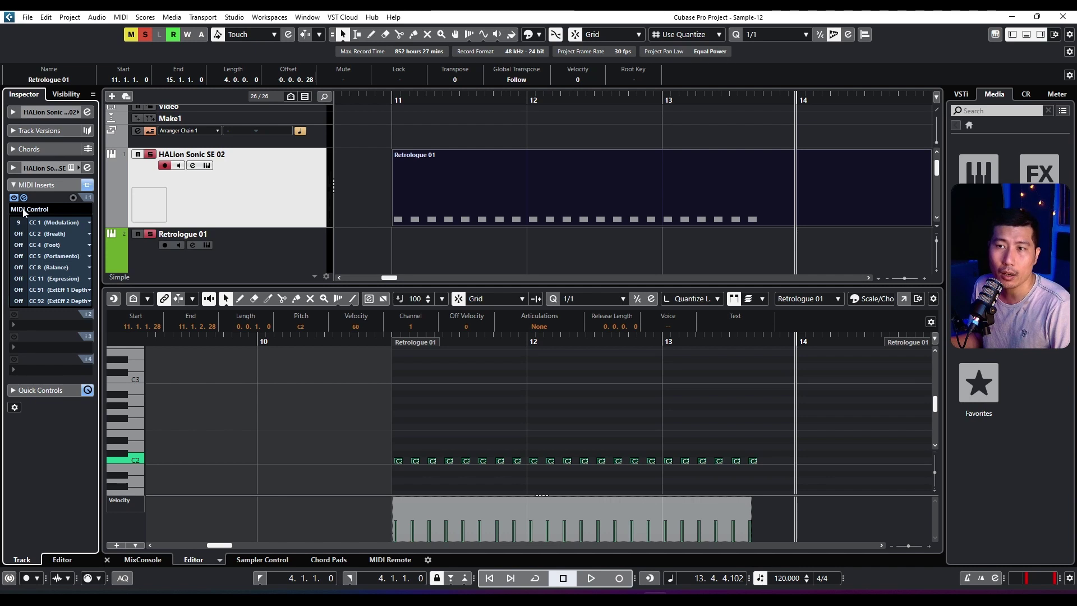
{"action": "left_click_drag", "start_coordinate": [51, 151], "coordinate": [97, 83]}
{"action": "left_click_drag", "start_coordinate": [25, 267], "coordinate": [36, 221]}
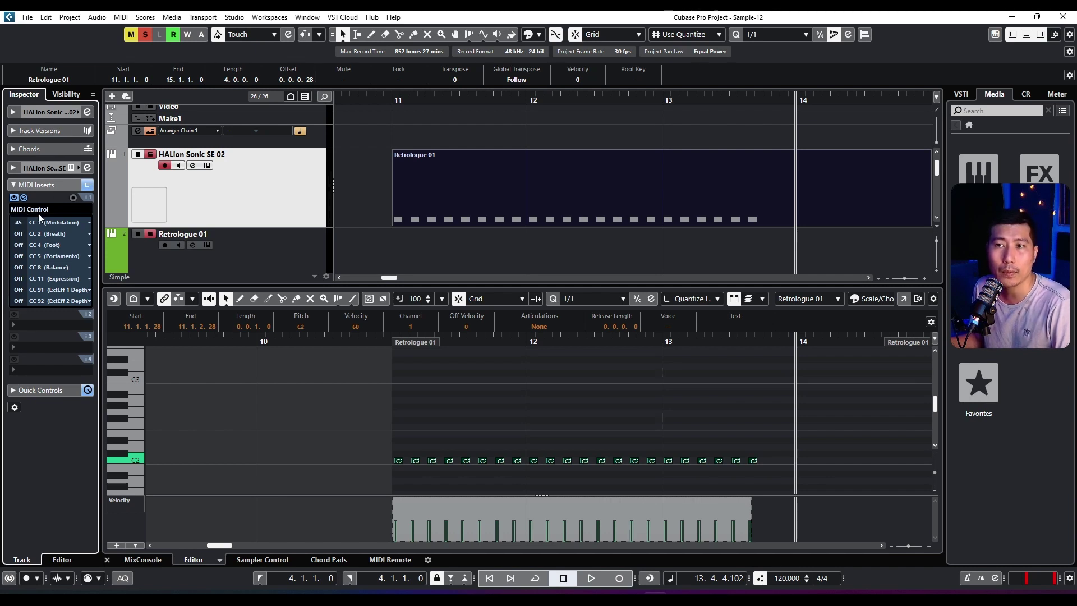
{"action": "left_click", "coordinate": [88, 234]}
{"action": "left_click", "coordinate": [35, 229]}
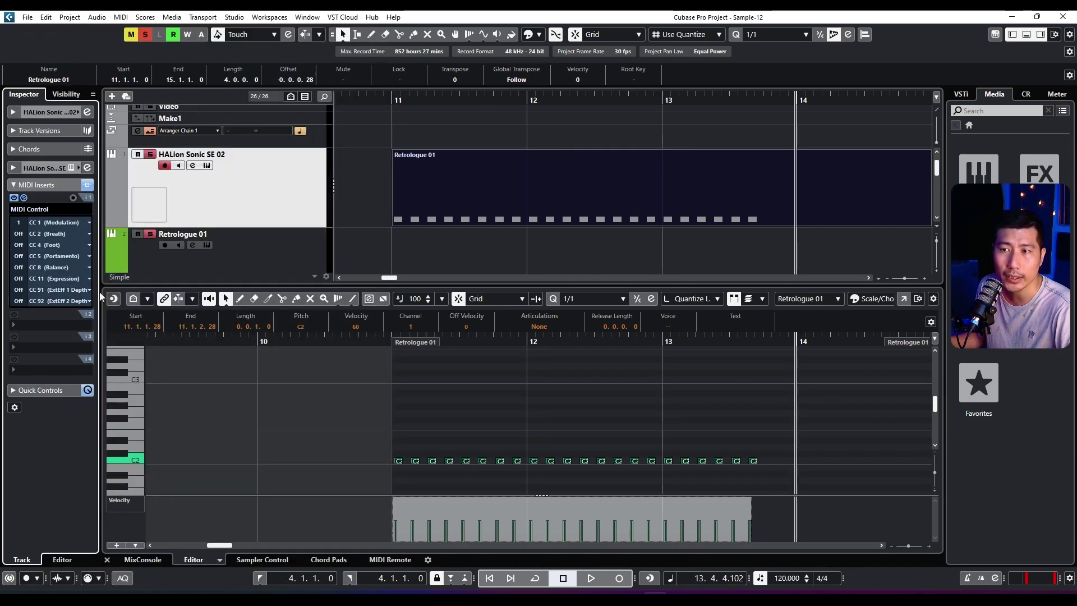
- Replace the MIDI Control insert with MIDI Echo and move its window off the centre of the arrangement
{"action": "left_click", "coordinate": [48, 210]}
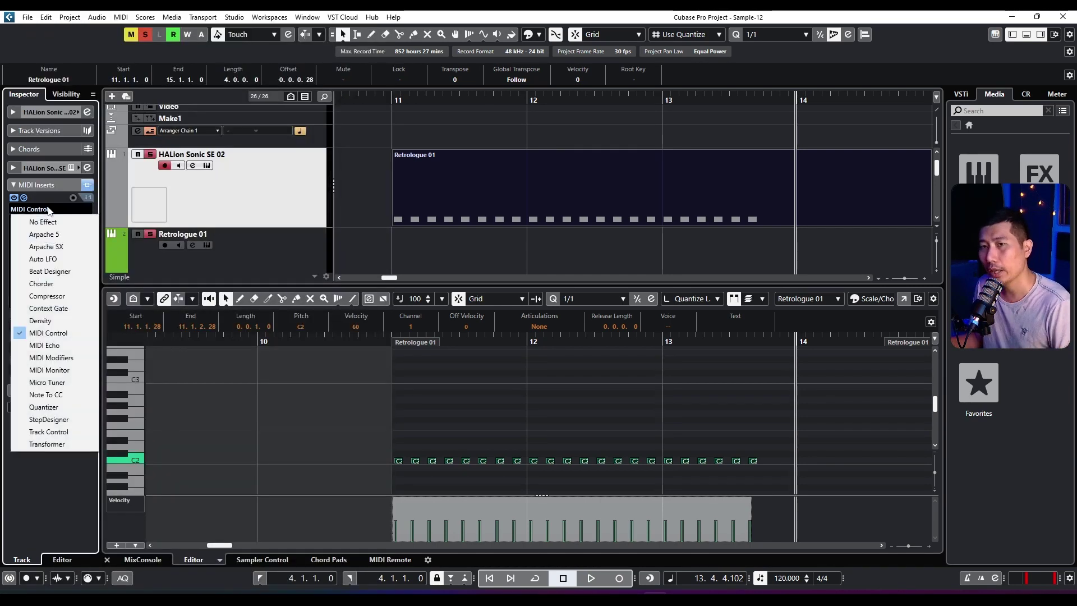
{"action": "left_click", "coordinate": [55, 333]}
{"action": "left_click", "coordinate": [45, 211]}
{"action": "left_click", "coordinate": [50, 346]}
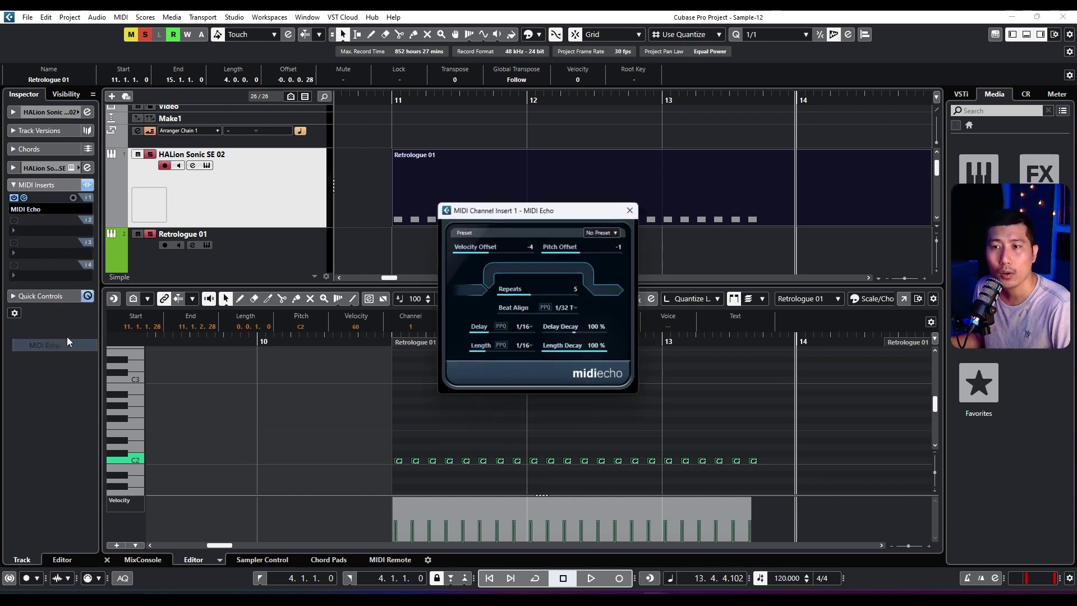
{"action": "left_click_drag", "start_coordinate": [436, 209], "coordinate": [380, 237]}
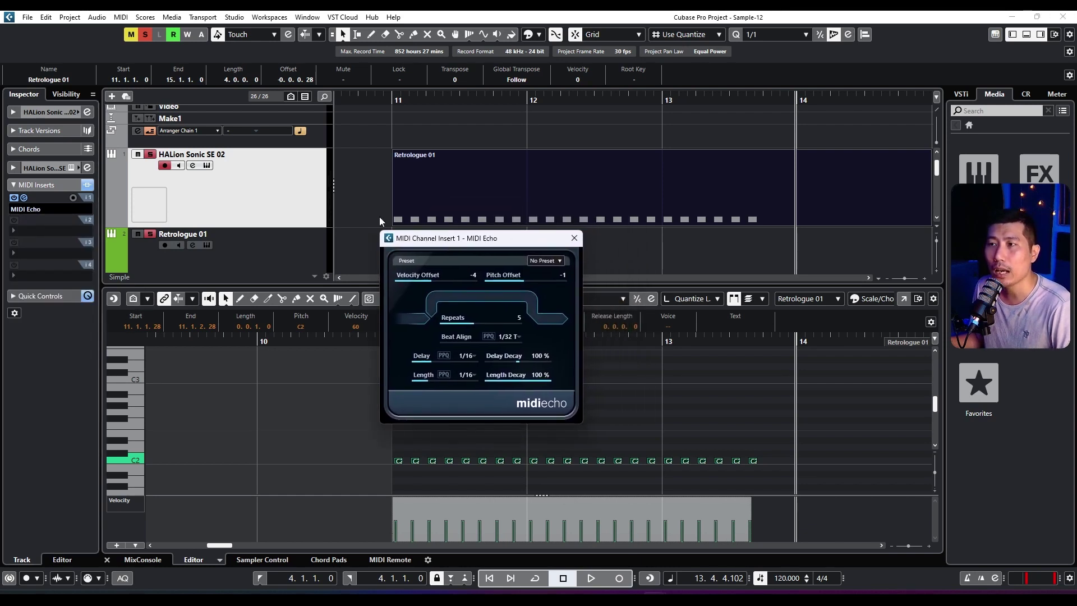
- Return the playhead to bar 11, reopen the MIDI Echo window and place it over the track list, clear of the notes
{"action": "left_click", "coordinate": [399, 103]}
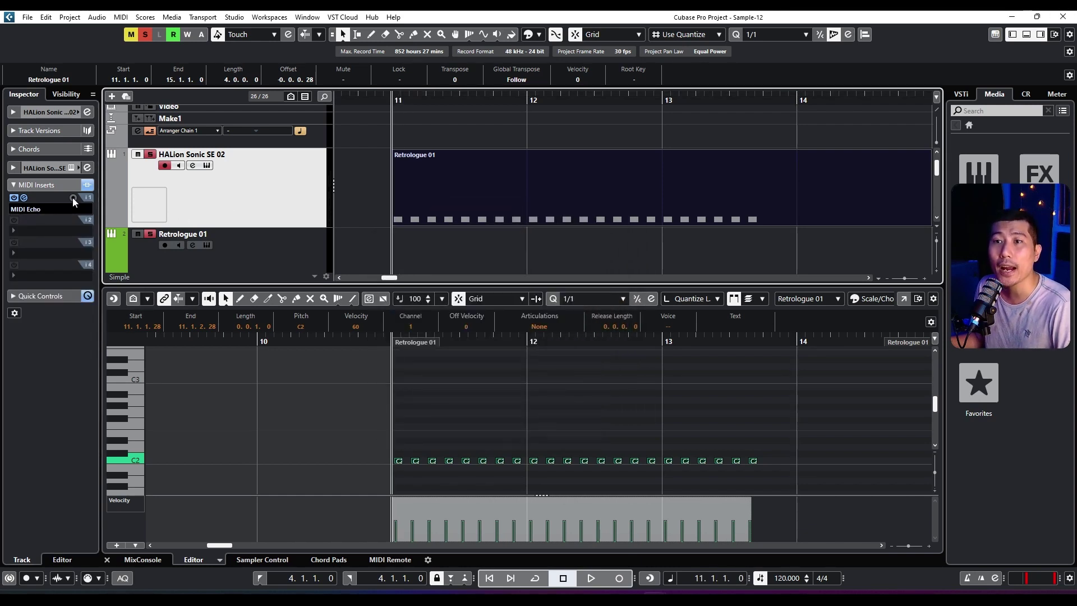
{"action": "left_click", "coordinate": [24, 198]}
{"action": "left_click", "coordinate": [24, 198]}
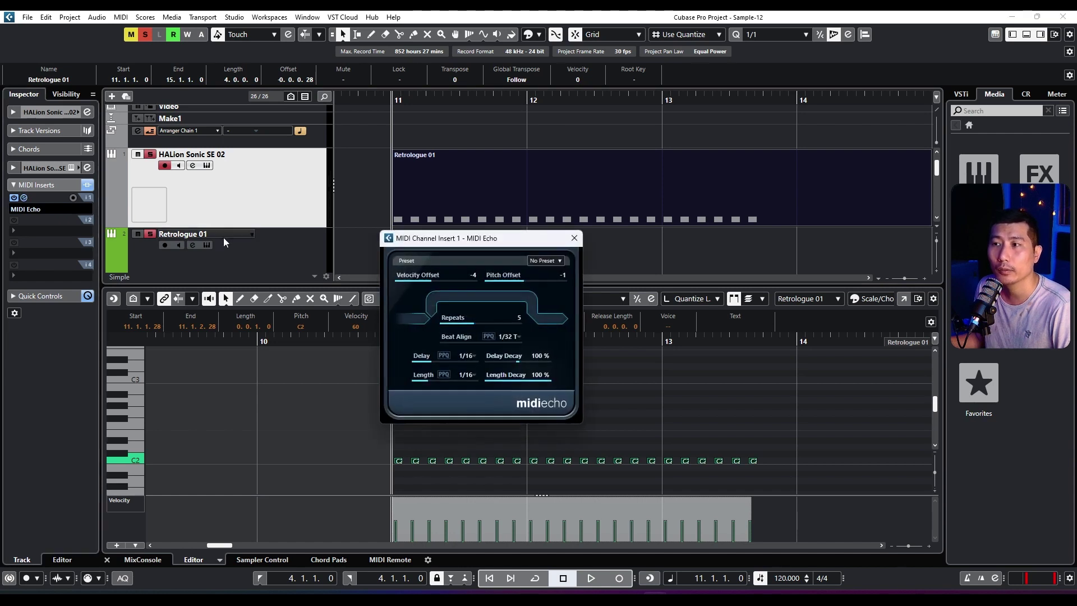
{"action": "left_click_drag", "start_coordinate": [458, 244], "coordinate": [223, 190]}
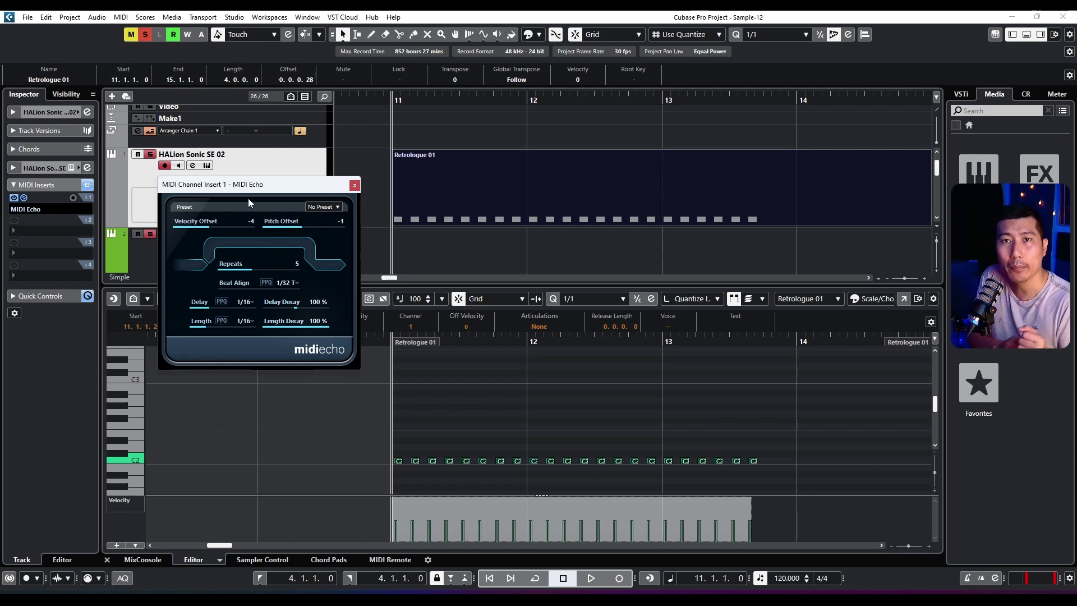
- Delete the Retrologue 01 part at bar 11 and set MIDI Echo to 3 repeats with a 1/16 beat align
{"action": "left_click", "coordinate": [552, 206]}
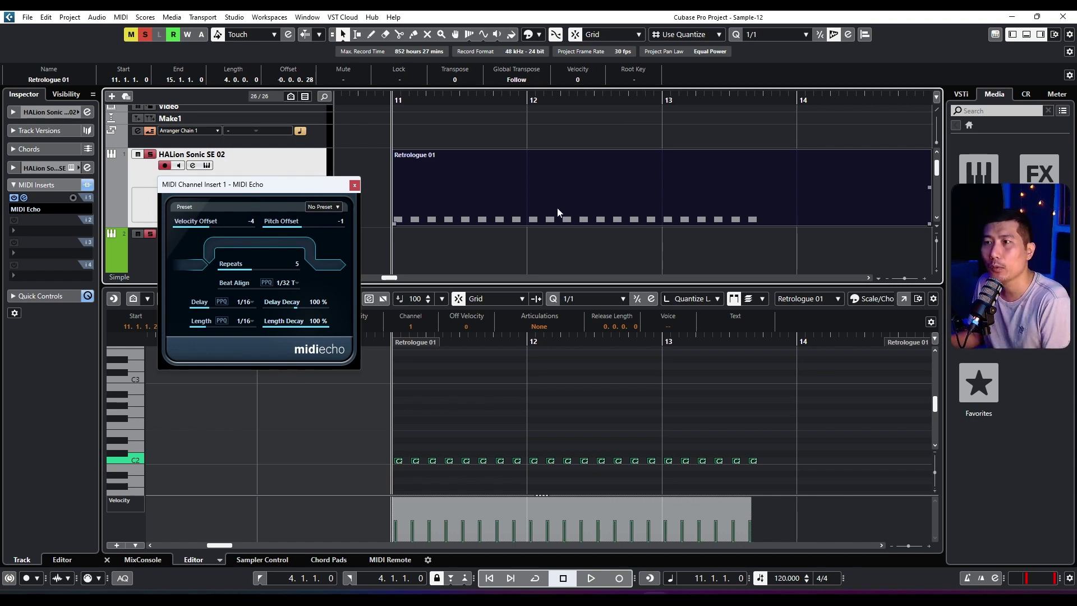
{"action": "key", "text": "Delete"}
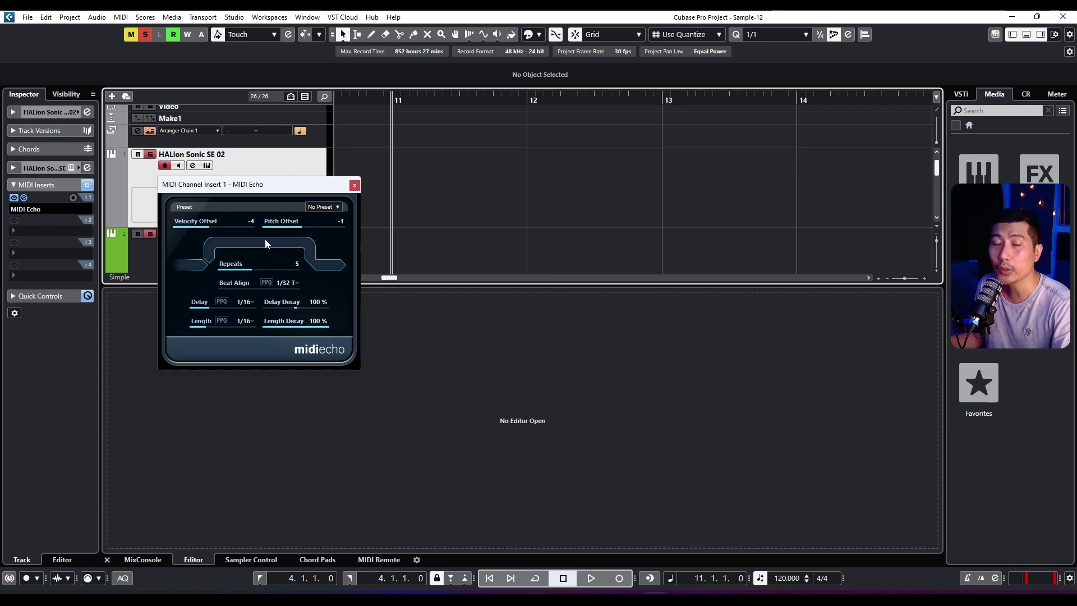
{"action": "mouse_move", "coordinate": [259, 264]}
{"action": "left_mouse_down"}
{"action": "mouse_move", "coordinate": [228, 270]}
{"action": "mouse_move", "coordinate": [239, 271]}
{"action": "left_mouse_up"}
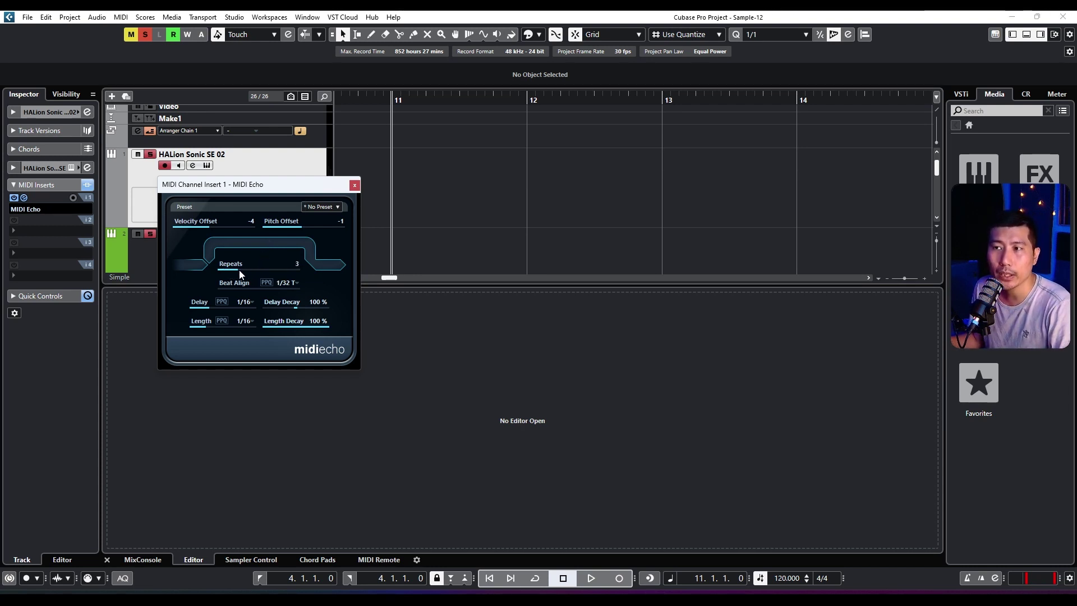
{"action": "left_click", "coordinate": [277, 283]}
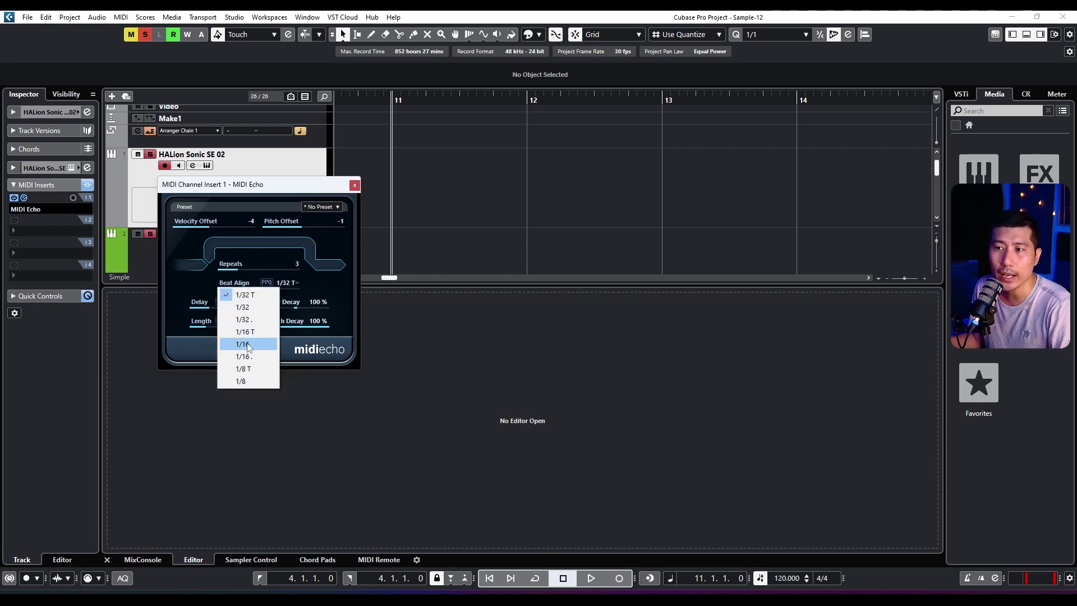
{"action": "left_click", "coordinate": [243, 345]}
{"action": "left_click", "coordinate": [287, 288]}
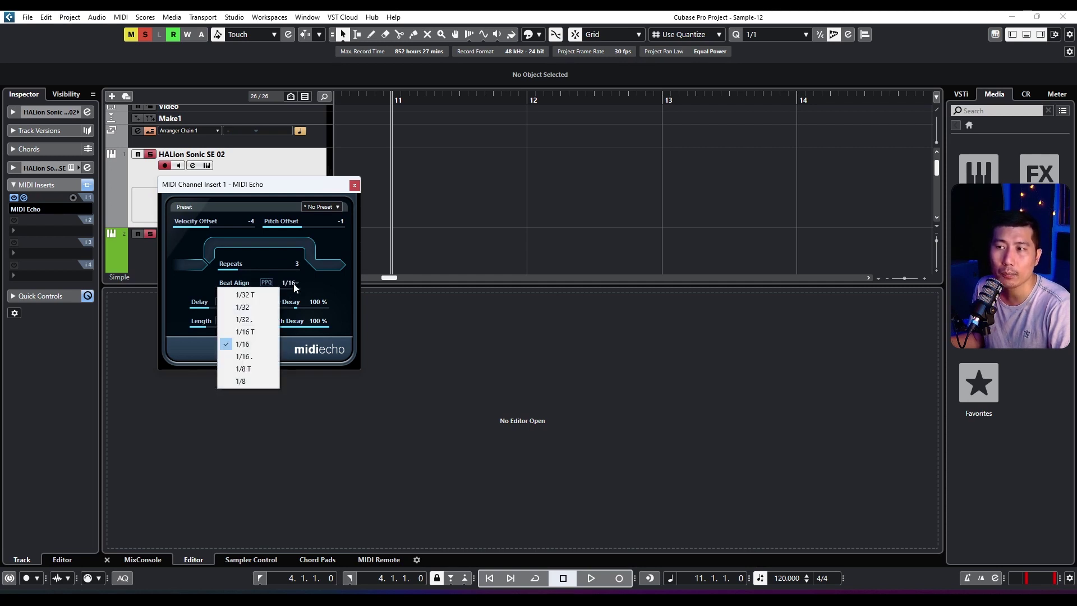
{"action": "left_click", "coordinate": [253, 342]}
- Set MIDI Echo's delay to 1/8, length to dotted 1/16, delay decay to 73 % and length decay to 43 %
{"action": "left_click", "coordinate": [245, 306]}
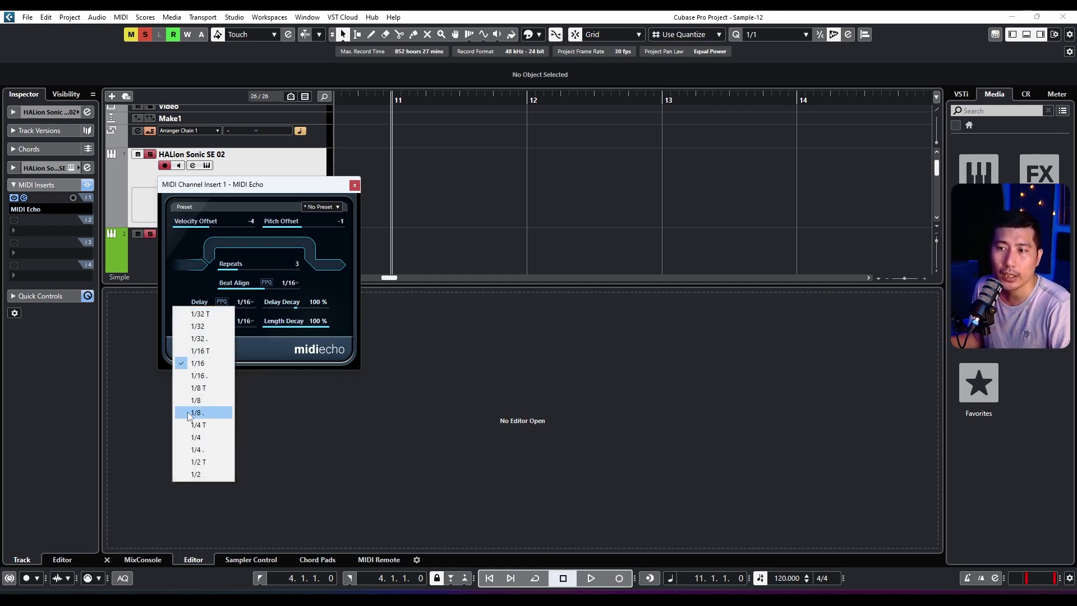
{"action": "left_click", "coordinate": [205, 396]}
{"action": "left_click", "coordinate": [241, 323]}
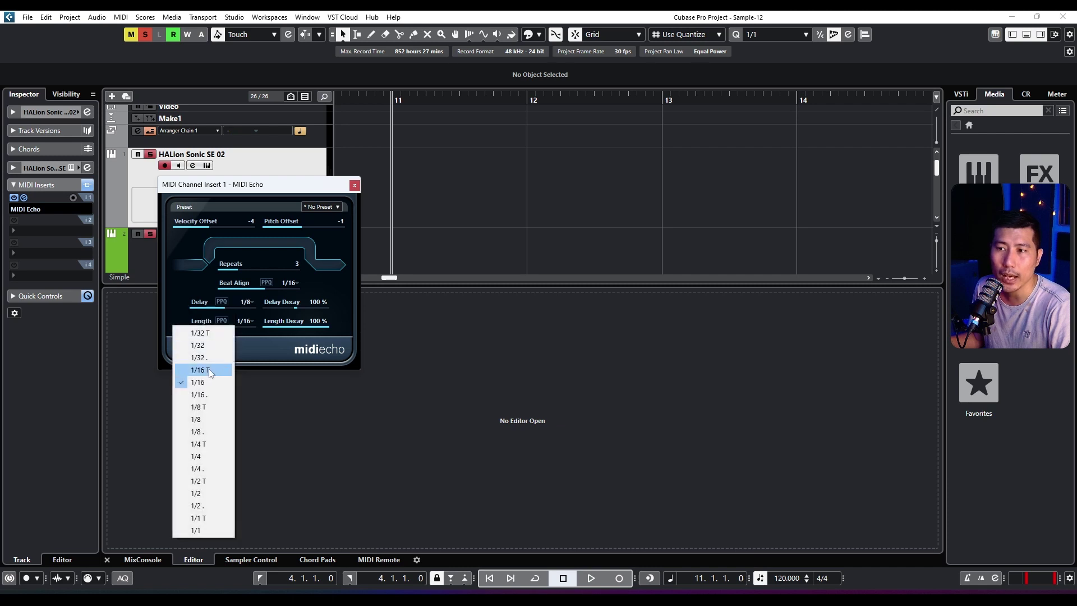
{"action": "left_click", "coordinate": [204, 394]}
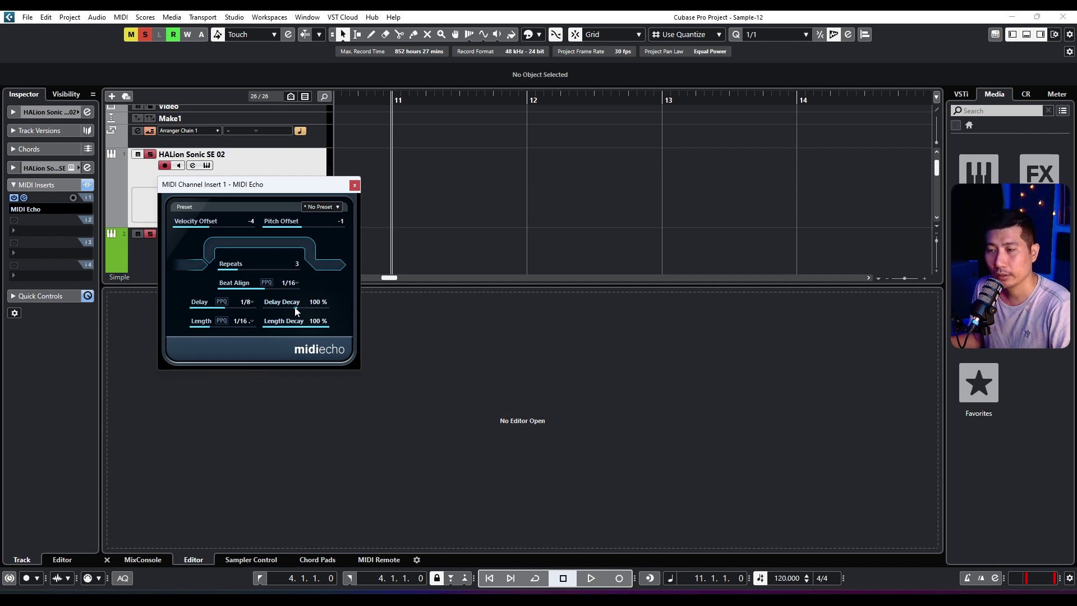
{"action": "left_click_drag", "start_coordinate": [296, 310], "coordinate": [289, 310]}
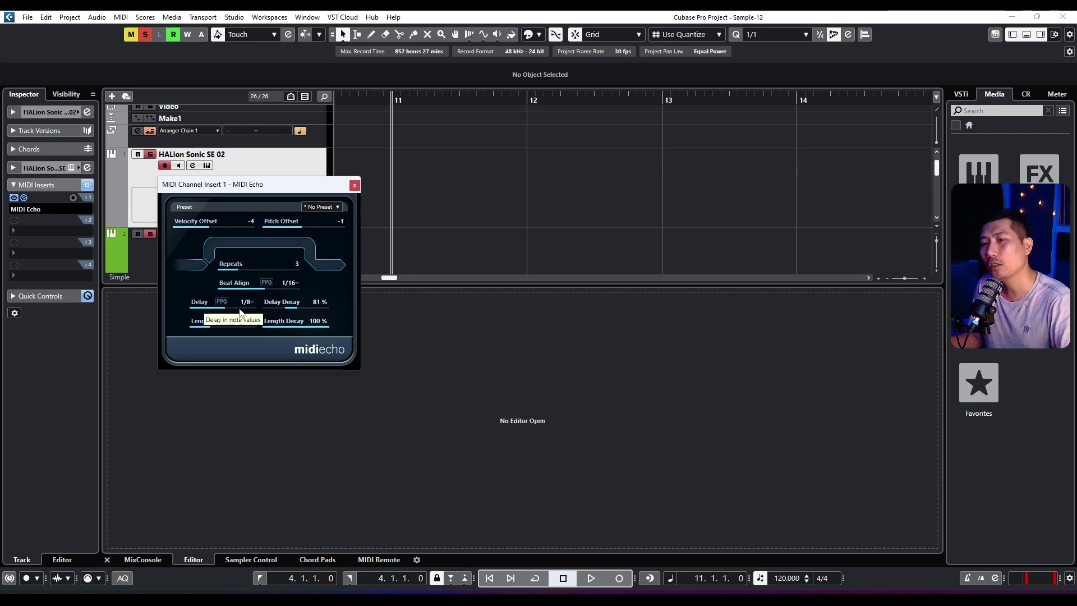
{"action": "left_click", "coordinate": [292, 312]}
{"action": "mouse_move", "coordinate": [292, 311]}
{"action": "left_mouse_down"}
{"action": "mouse_move", "coordinate": [302, 330]}
{"action": "mouse_move", "coordinate": [278, 327]}
{"action": "left_mouse_up"}
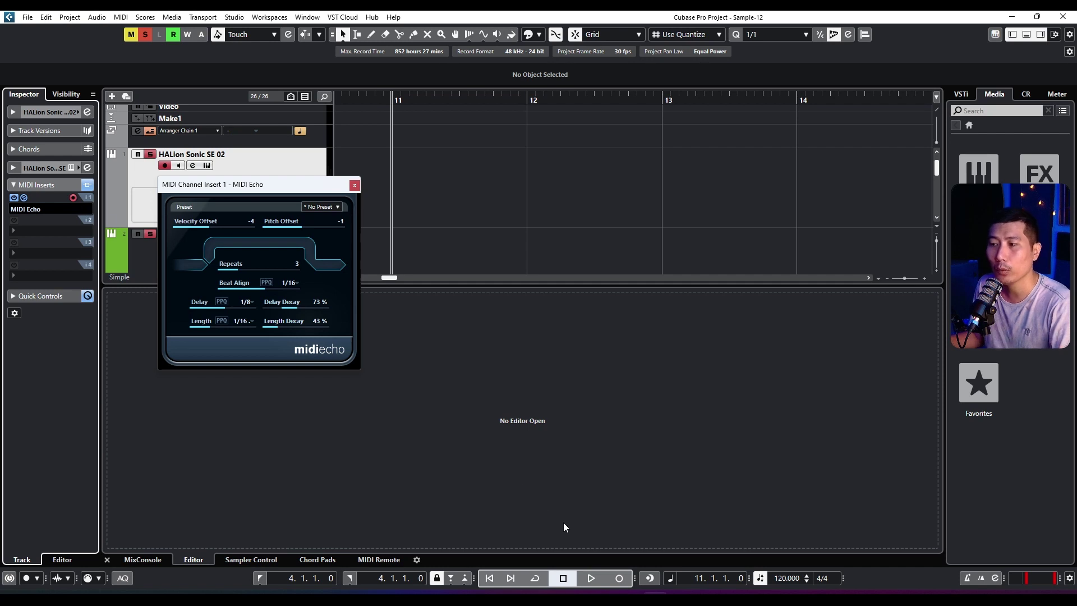
{"action": "left_click", "coordinate": [619, 580]}
{"action": "key", "text": "space"}
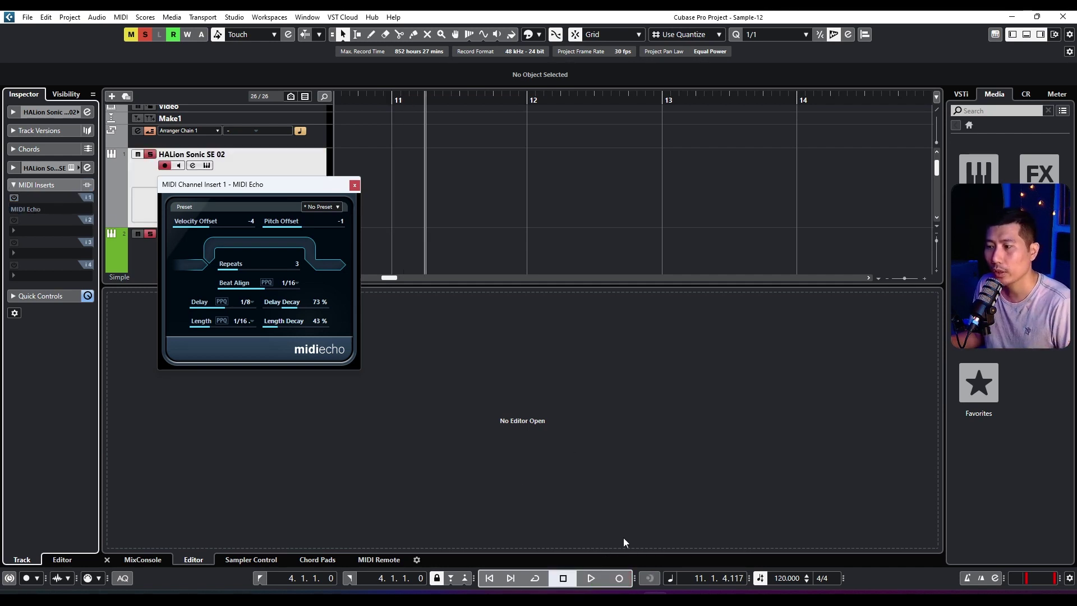
{"action": "left_click", "coordinate": [620, 580]}
{"action": "key", "text": "space"}
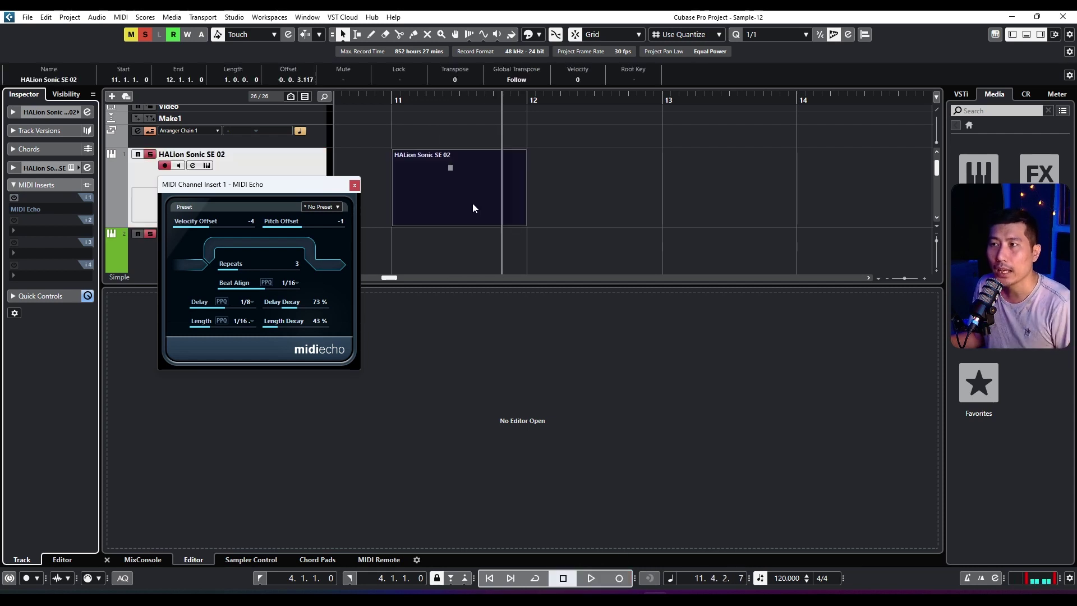
{"action": "key", "text": "ctrl+z"}
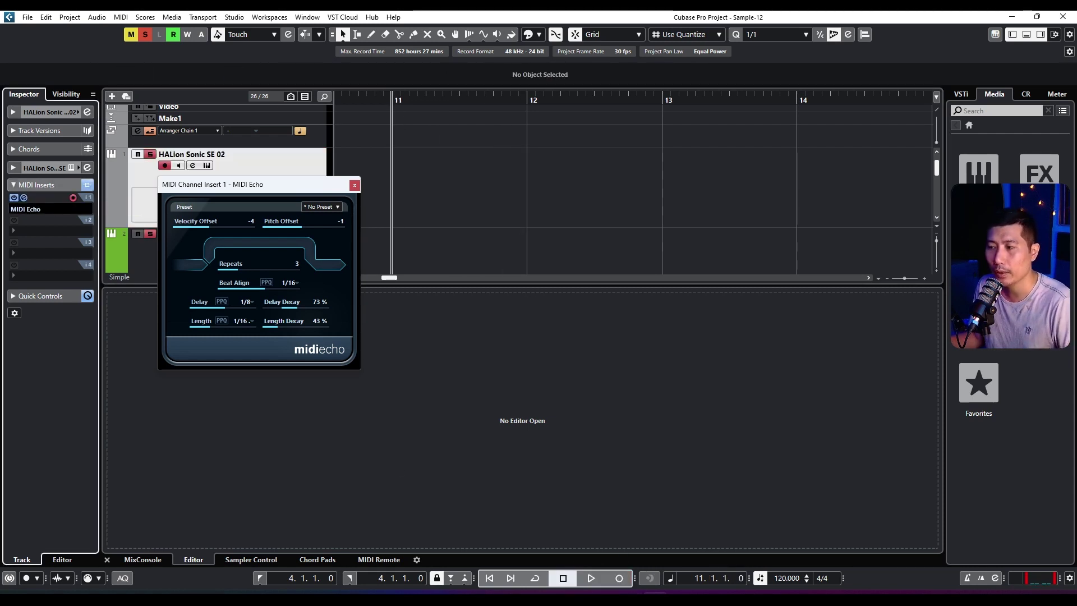
- Record a new take on HALion Sonic SE 02 from bar 11 to just past bar 14 and open it for note editing
{"action": "left_click", "coordinate": [620, 579]}
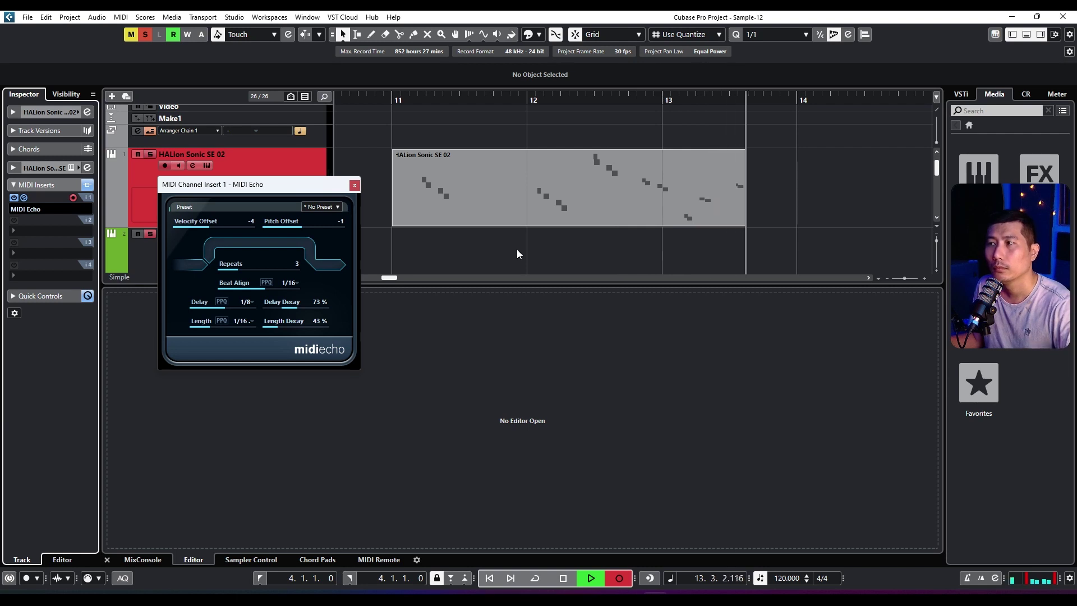
{"action": "key", "text": "space"}
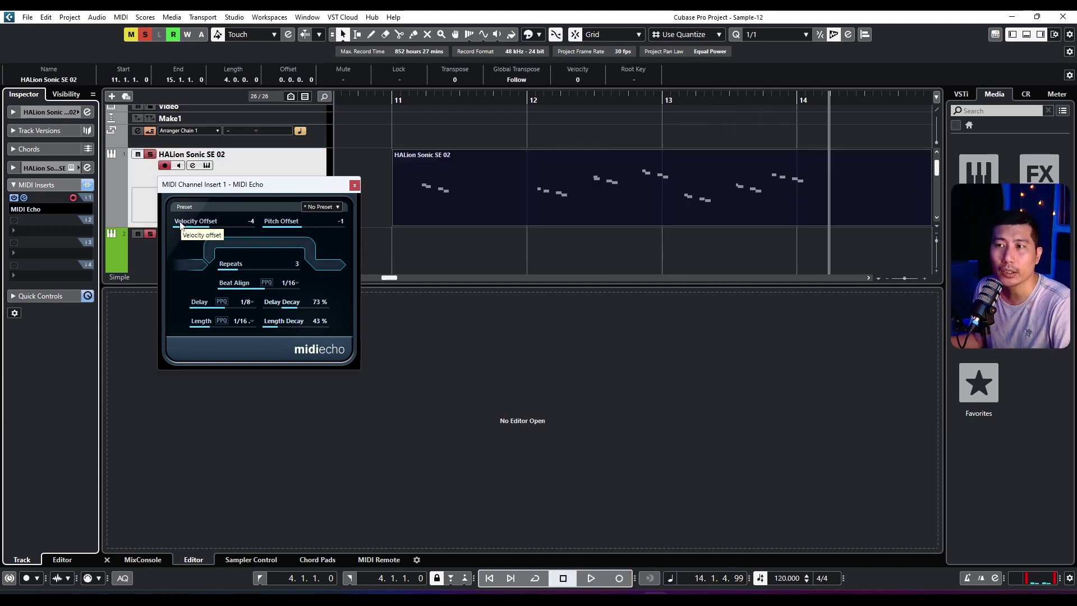
{"action": "double_click", "coordinate": [406, 201]}
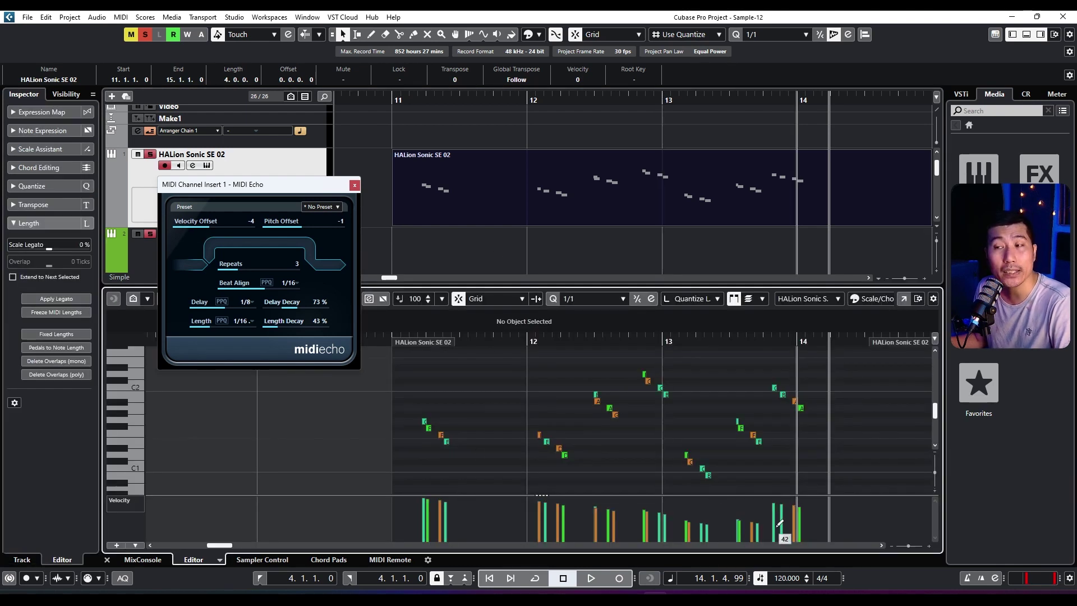
- Set MIDI Echo's pitch offset to 7 and play the project briefly before stopping it
{"action": "left_click", "coordinate": [282, 222]}
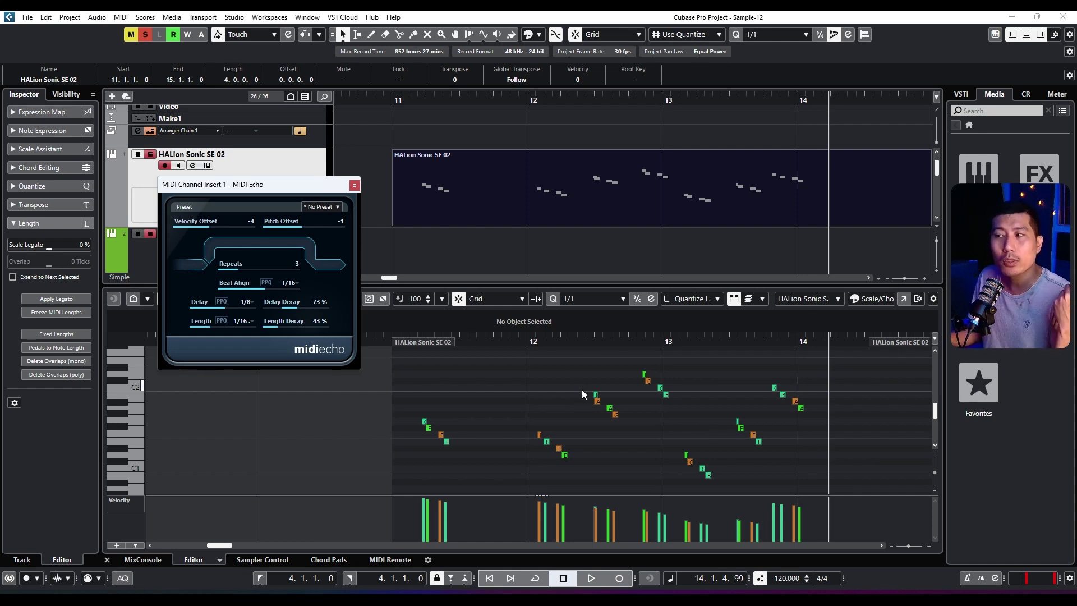
{"action": "left_click", "coordinate": [340, 221]}
{"action": "key", "text": "Up"}
{"action": "left_click", "coordinate": [340, 220]}
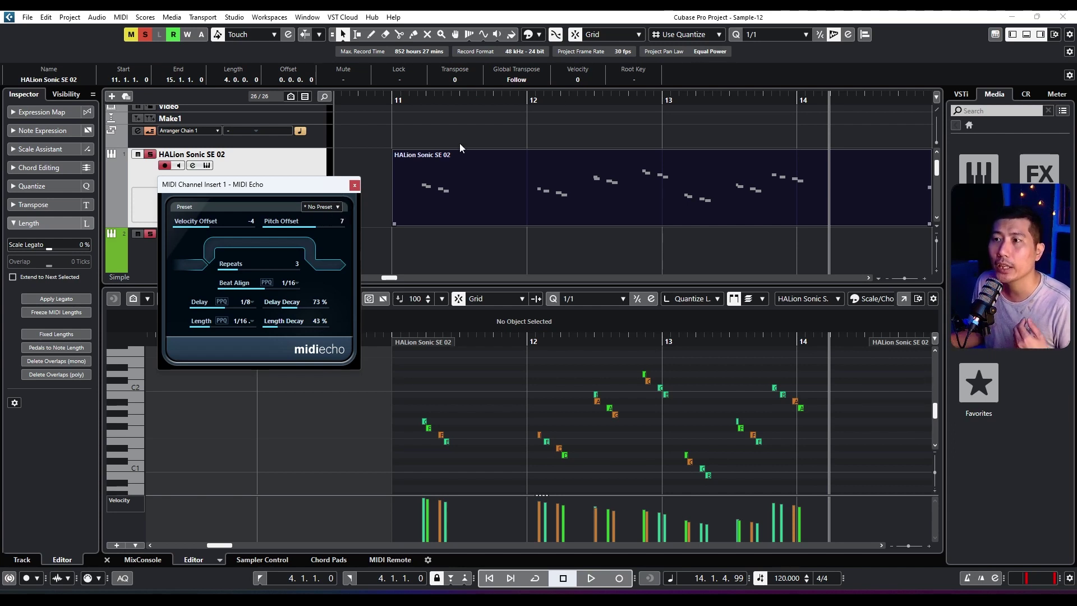
{"action": "key", "text": "space"}
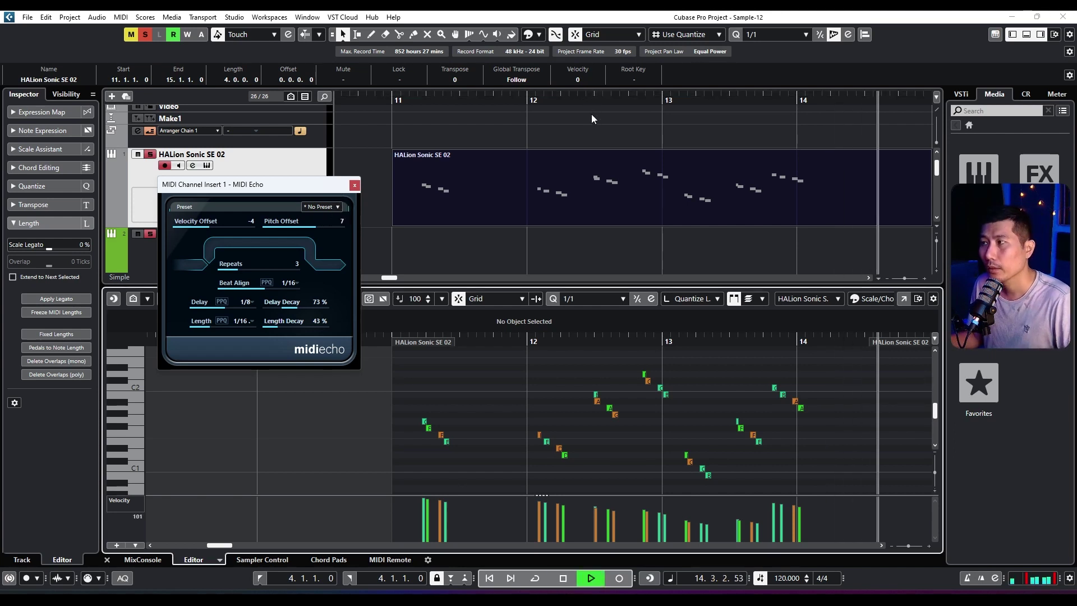
{"action": "key", "text": "space"}
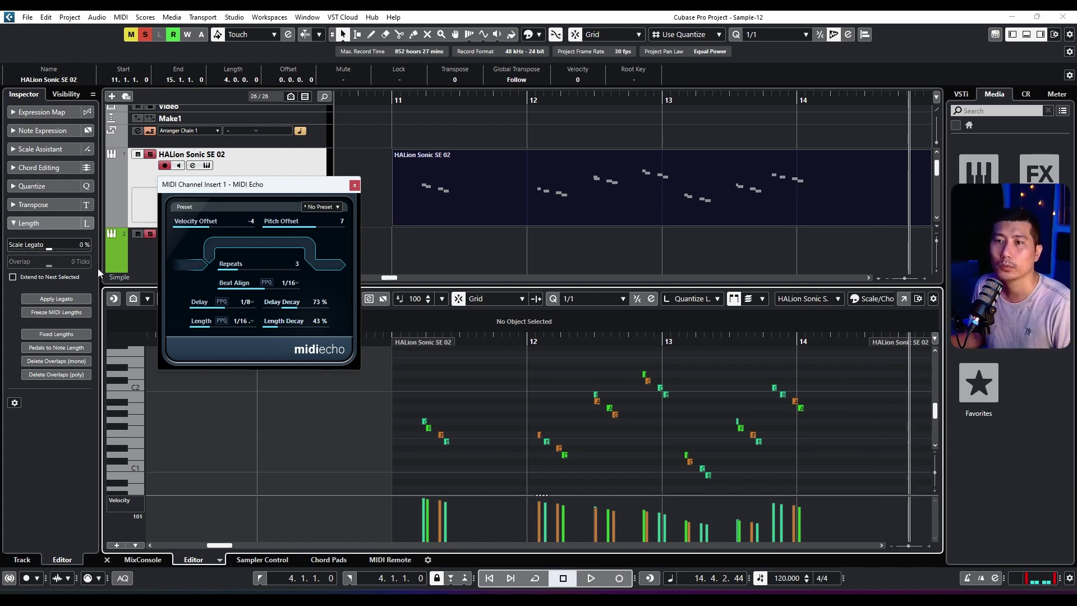
- Replace the MIDI Echo insert on HALion Sonic SE 02 with MIDI Modifiers and set its transpose to 6
{"action": "left_click", "coordinate": [254, 173]}
{"action": "left_click", "coordinate": [72, 211]}
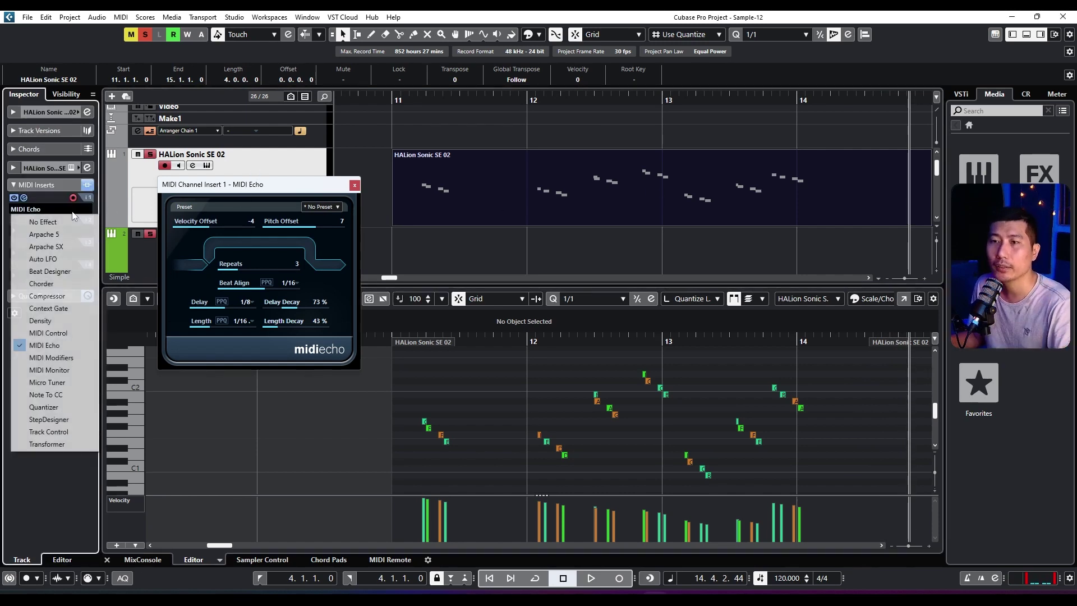
{"action": "left_click", "coordinate": [62, 357]}
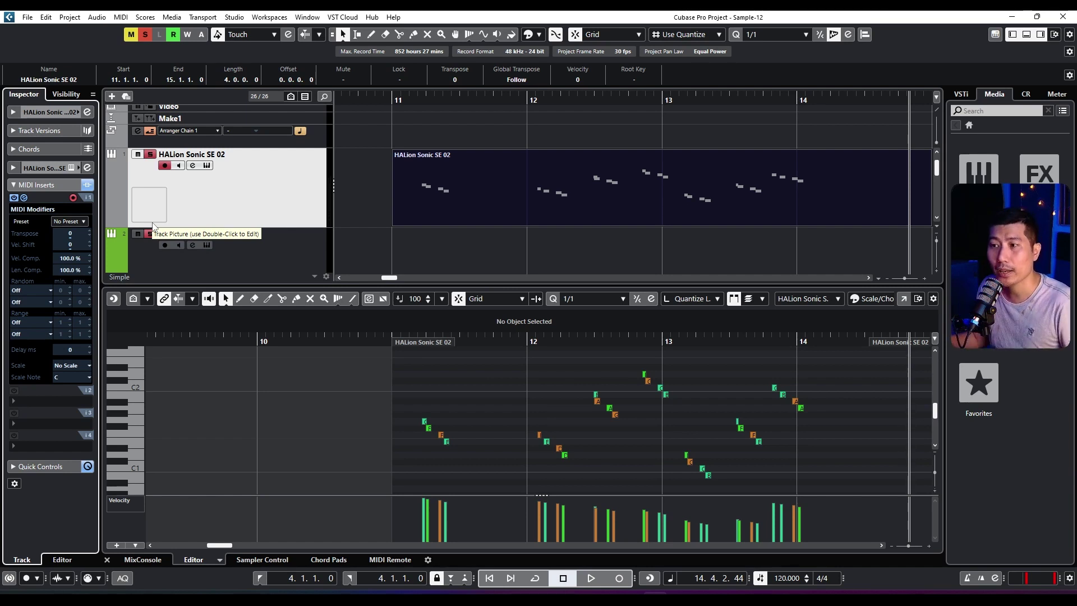
{"action": "left_click_drag", "start_coordinate": [65, 235], "coordinate": [72, 223]}
- Try a part transpose value of 2 on the HALion Sonic SE 02 part and reset it to 0
{"action": "left_click_drag", "start_coordinate": [372, 372], "coordinate": [808, 482]}
{"action": "left_click", "coordinate": [454, 79]}
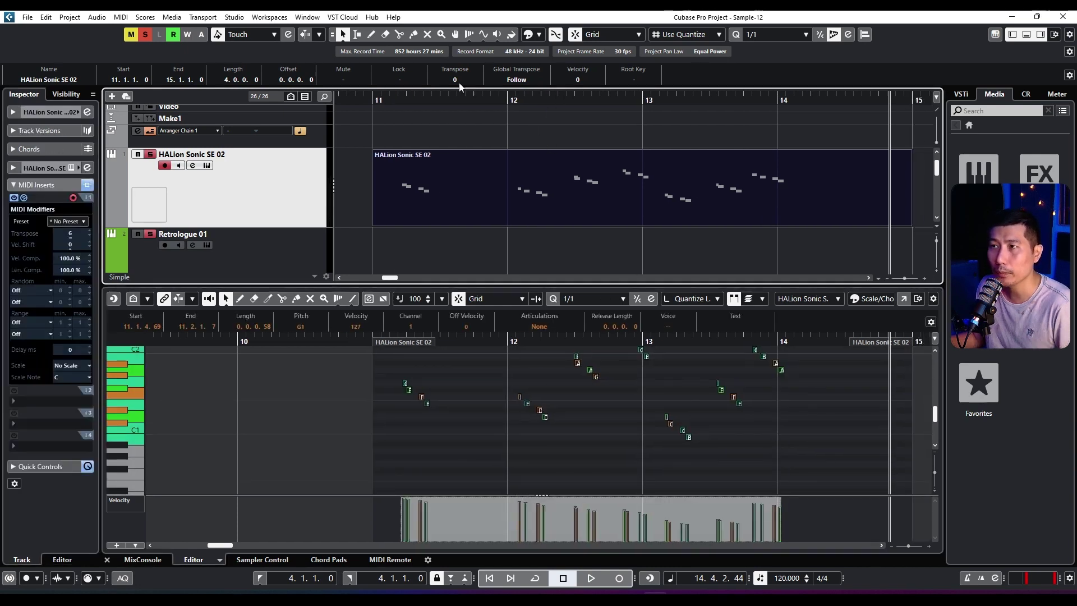
{"action": "key", "text": "Return"}
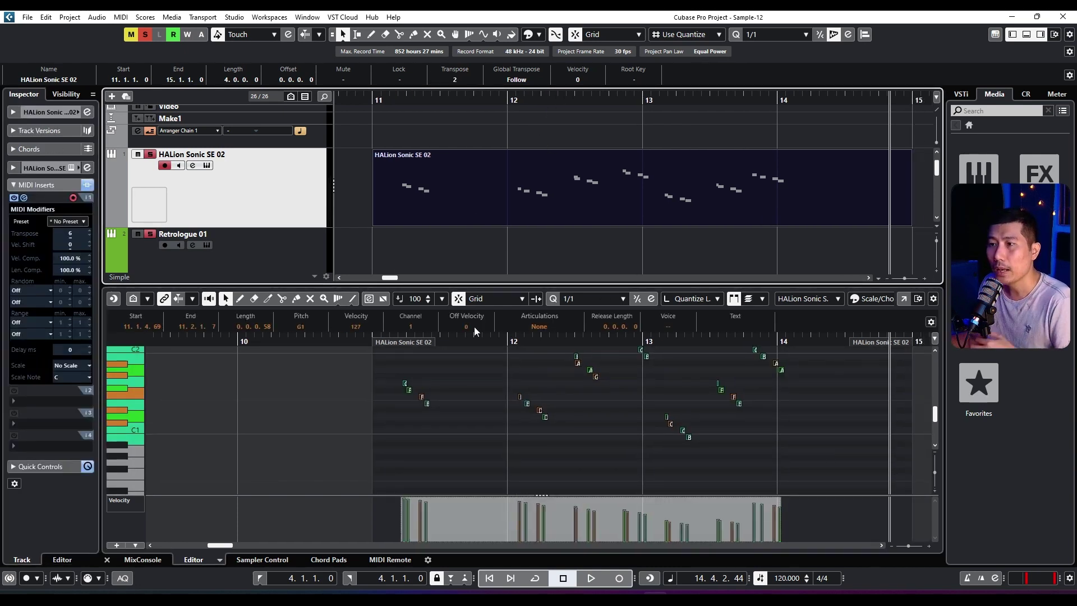
{"action": "left_click", "coordinate": [455, 79]}
{"action": "type", "text": "0"}
{"action": "key", "text": "Return"}
- Select all notes of the HALion Sonic SE 02 part and transpose them by 2 semitones without scale correction
{"action": "scroll", "coordinate": [365, 468], "scroll_direction": "up", "scroll_amount": 3}
{"action": "scroll", "coordinate": [365, 468], "scroll_direction": "right", "scroll_amount": 1}
{"action": "mouse_move", "coordinate": [313, 366]}
{"action": "left_mouse_down"}
{"action": "mouse_move", "coordinate": [733, 506]}
{"action": "mouse_move", "coordinate": [785, 510]}
{"action": "left_mouse_up"}
{"action": "scroll", "coordinate": [627, 399], "scroll_direction": "up", "scroll_amount": 3}
{"action": "scroll", "coordinate": [626, 399], "scroll_direction": "right", "scroll_amount": 1}
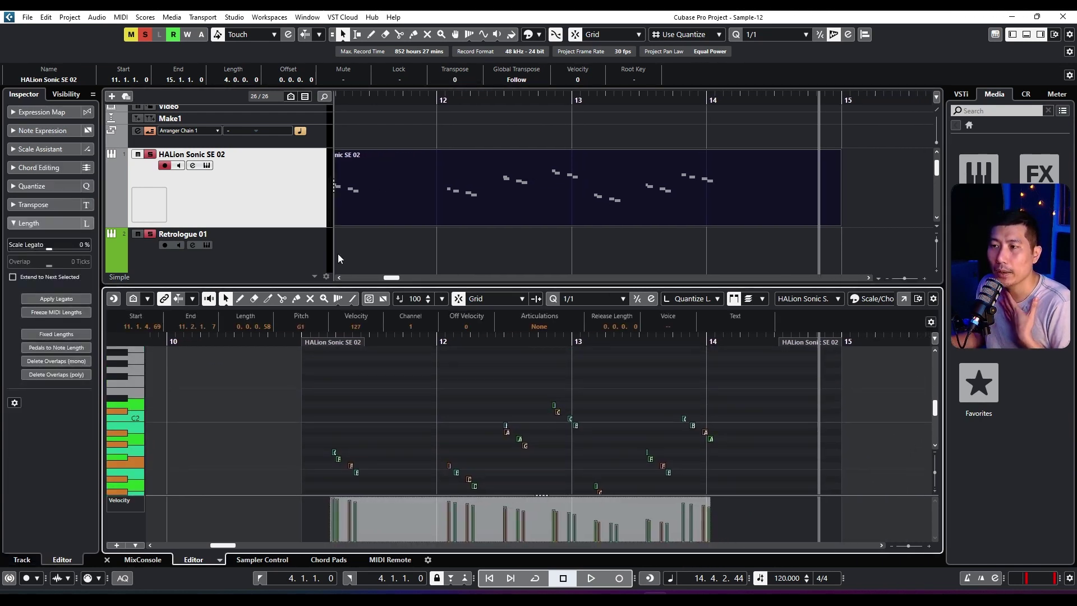
{"action": "left_click", "coordinate": [121, 17]}
{"action": "left_click", "coordinate": [155, 109]}
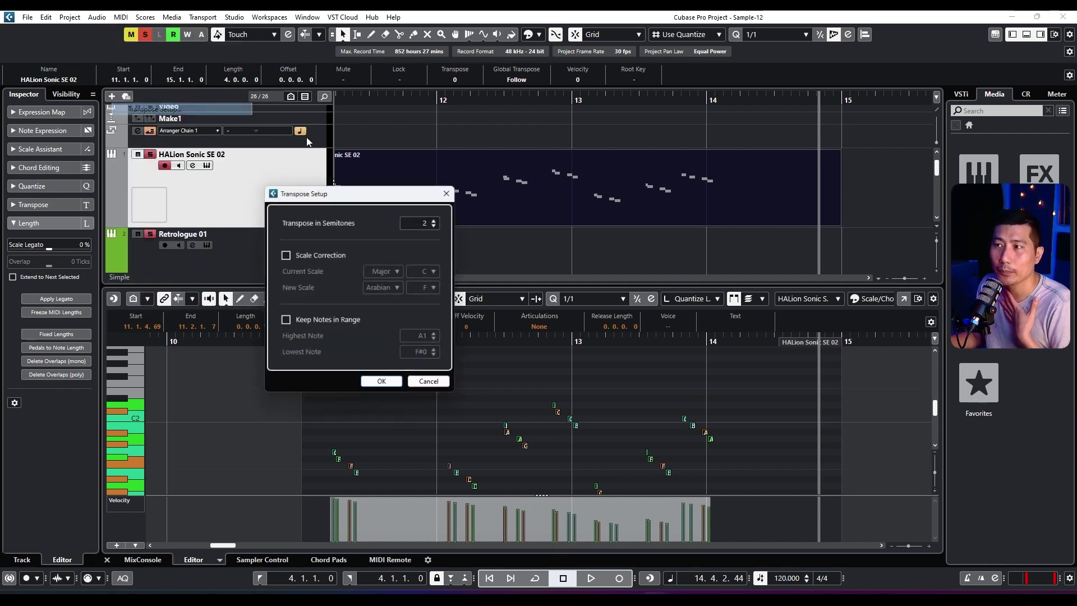
{"action": "left_click", "coordinate": [383, 386]}
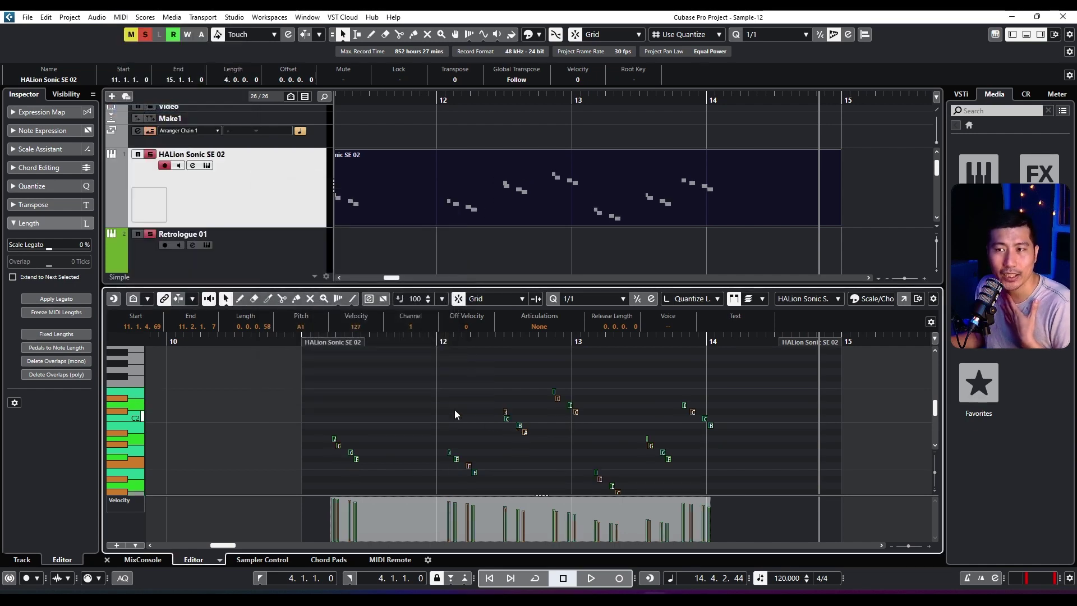
- Return to the track's MIDI Modifiers settings and set the two Random targets to Position and Pitch
{"action": "left_click", "coordinate": [235, 198]}
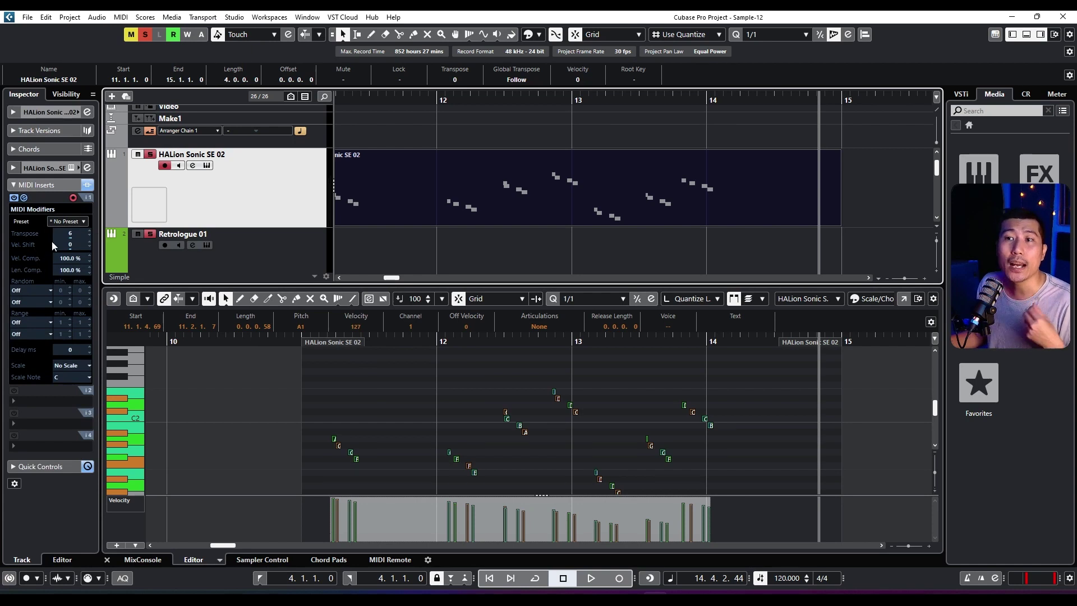
{"action": "left_click", "coordinate": [469, 81]}
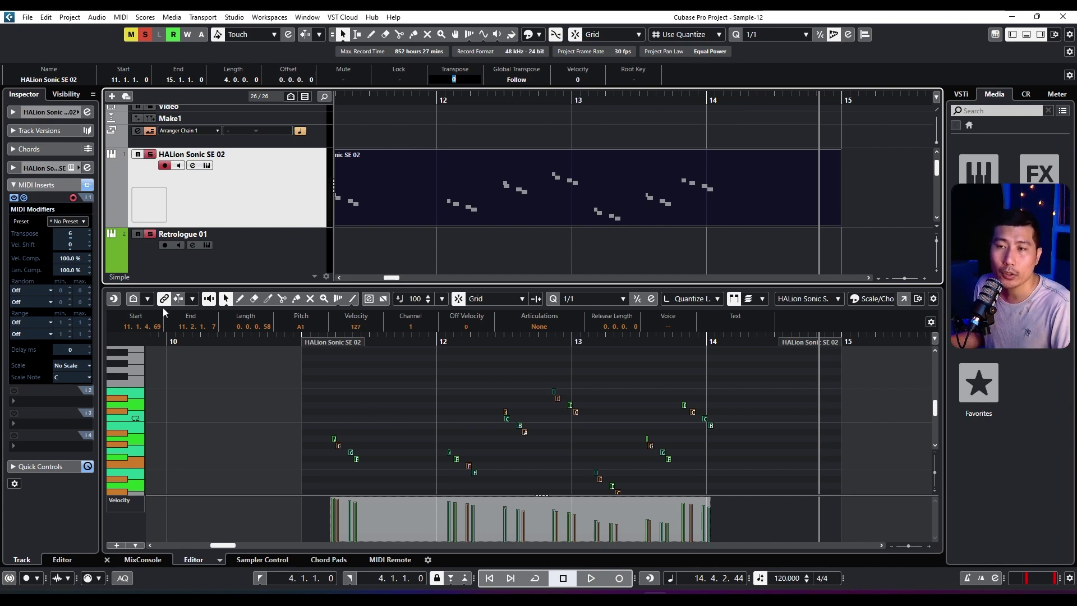
{"action": "left_click", "coordinate": [72, 257]}
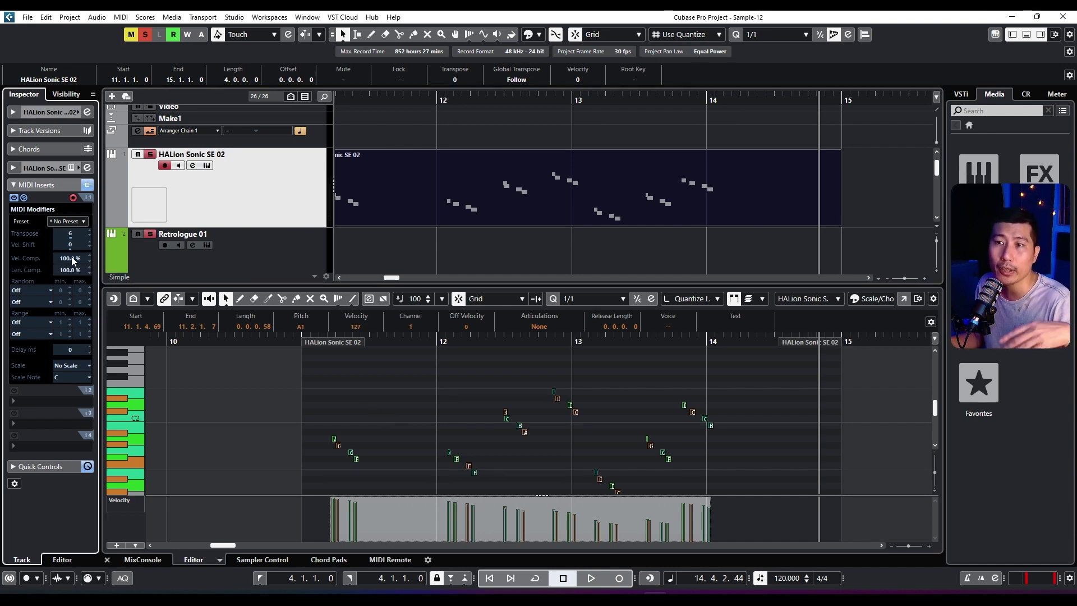
{"action": "left_click", "coordinate": [49, 290]}
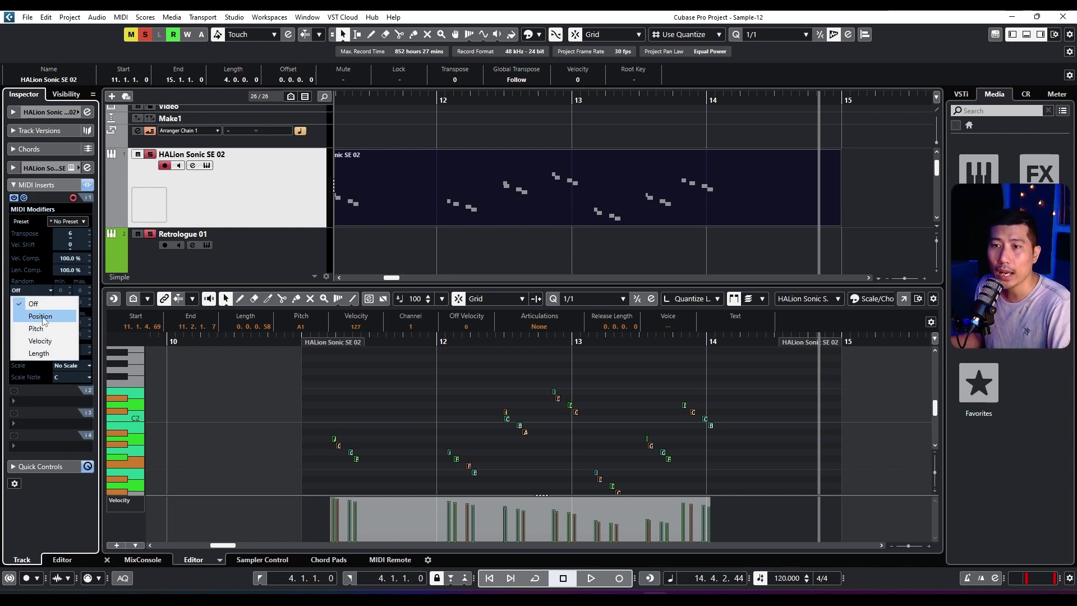
{"action": "left_click", "coordinate": [31, 302]}
{"action": "left_click", "coordinate": [28, 341]}
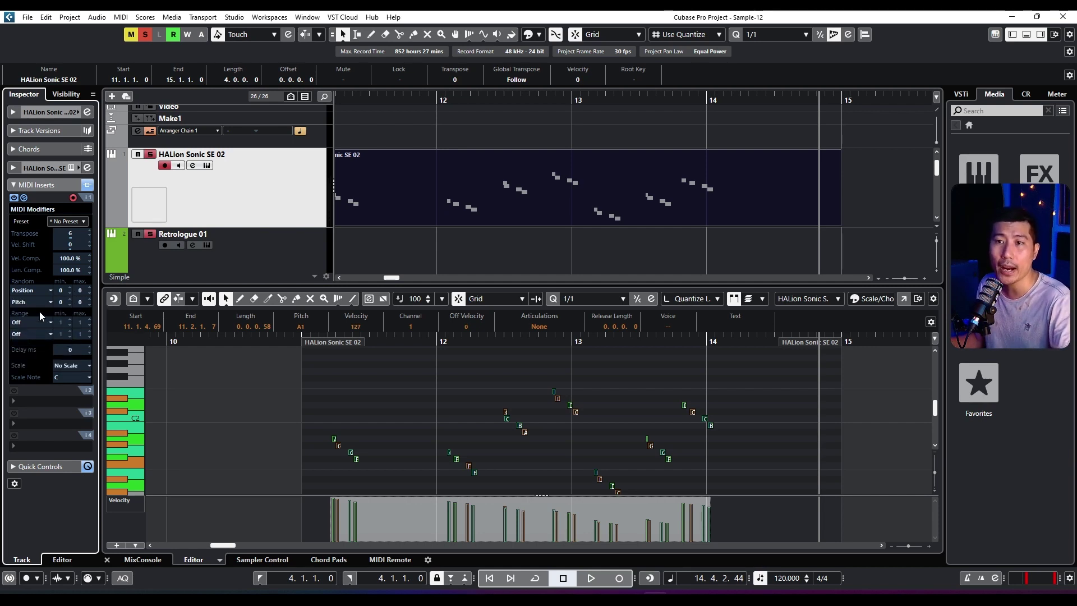
- Try Note Limit for both Range fields of MIDI Modifiers and set them back to Off
{"action": "left_click", "coordinate": [33, 324]}
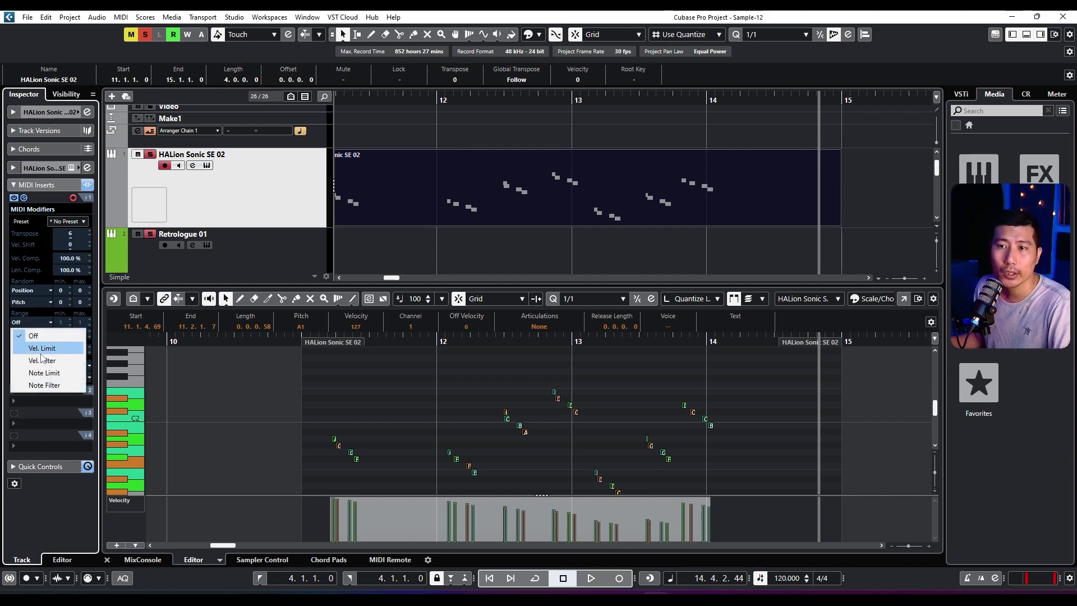
{"action": "left_click", "coordinate": [44, 372]}
{"action": "left_click", "coordinate": [25, 333]}
{"action": "left_click", "coordinate": [34, 384]}
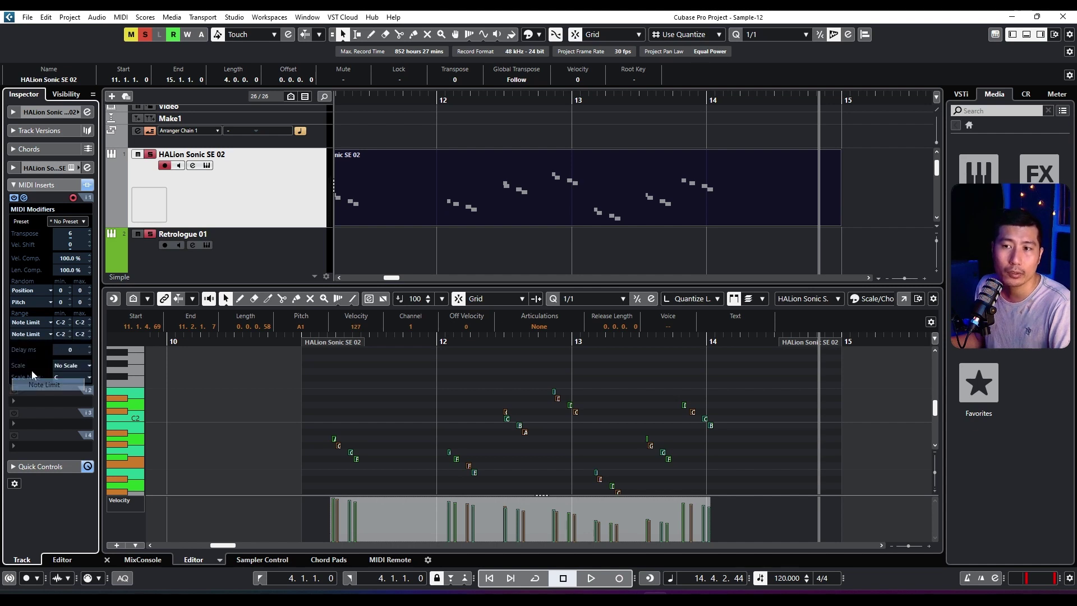
{"action": "left_click", "coordinate": [39, 334]}
{"action": "left_click", "coordinate": [28, 346]}
{"action": "left_click", "coordinate": [31, 322]}
{"action": "left_click", "coordinate": [32, 334]}
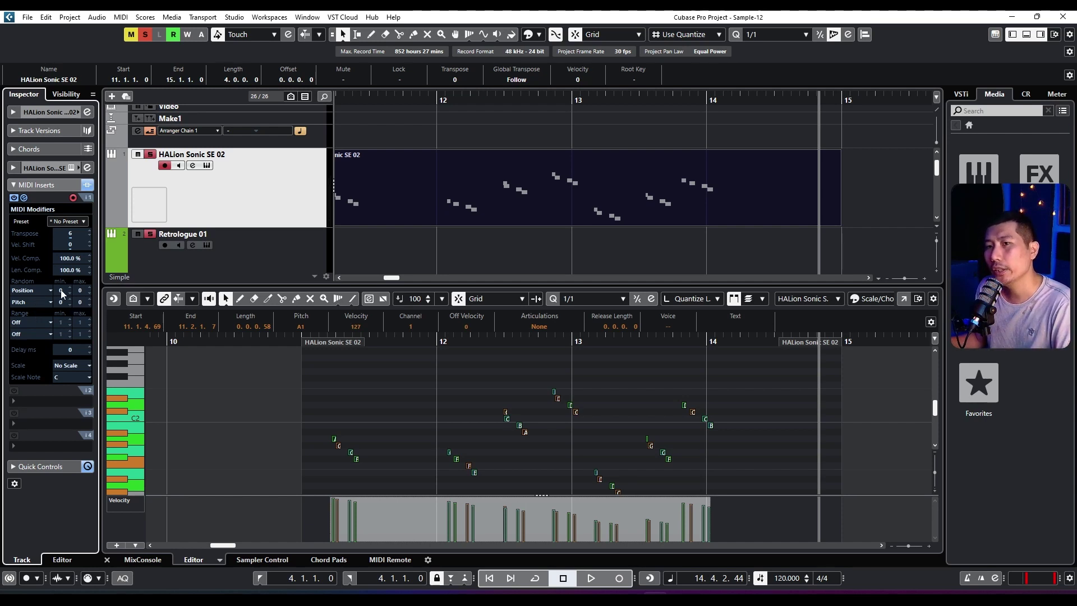
- Set both Random targets of MIDI Modifiers to Off
{"action": "left_click", "coordinate": [28, 290]}
{"action": "left_click", "coordinate": [25, 304]}
{"action": "left_click", "coordinate": [28, 302]}
{"action": "left_click", "coordinate": [25, 316]}
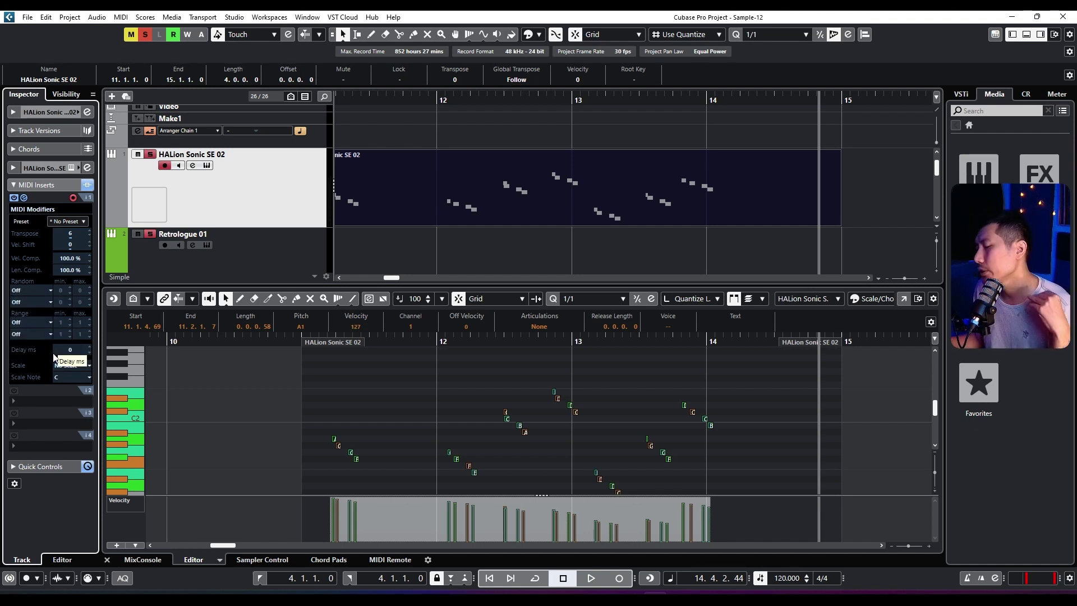
- Set the MIDI Modifiers scale to Pentatonic and place the playback position at bar 11
{"action": "left_click", "coordinate": [71, 366]}
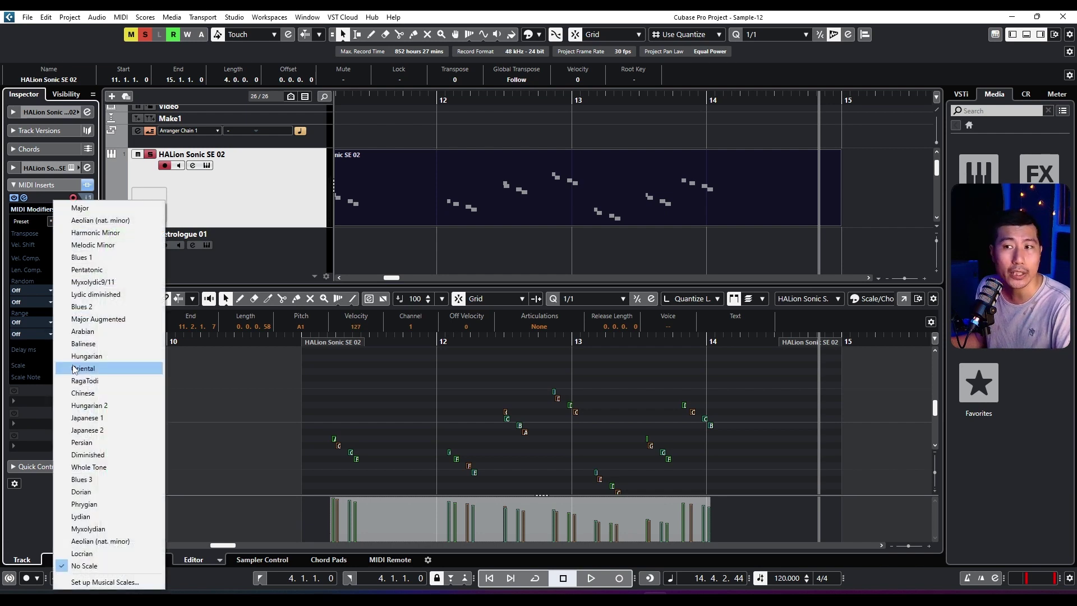
{"action": "left_click", "coordinate": [73, 269]}
{"action": "scroll", "coordinate": [517, 146], "scroll_direction": "left", "scroll_amount": 3}
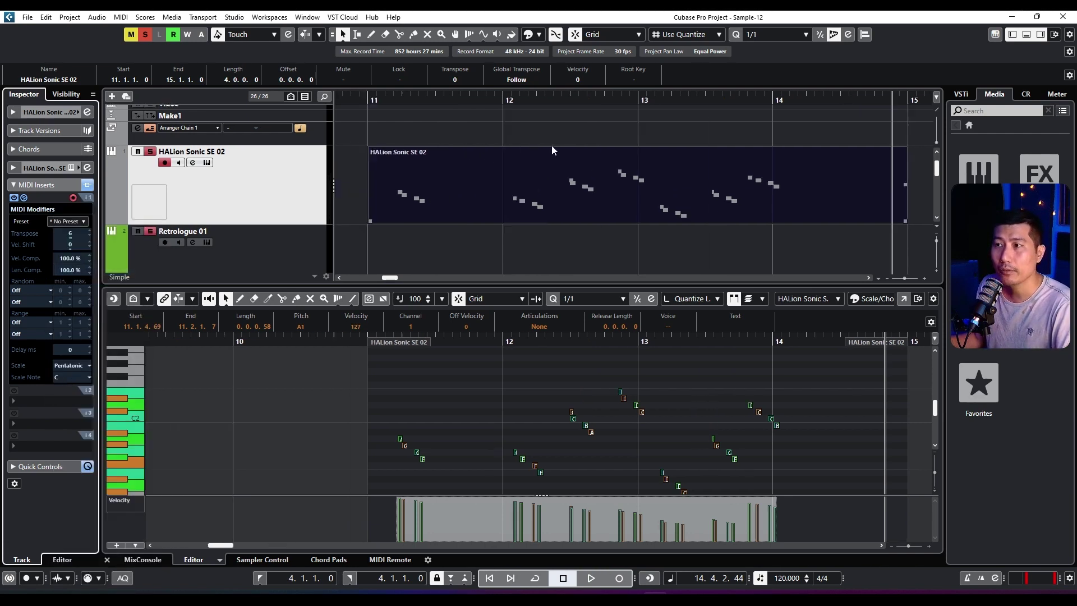
{"action": "left_click", "coordinate": [410, 100]}
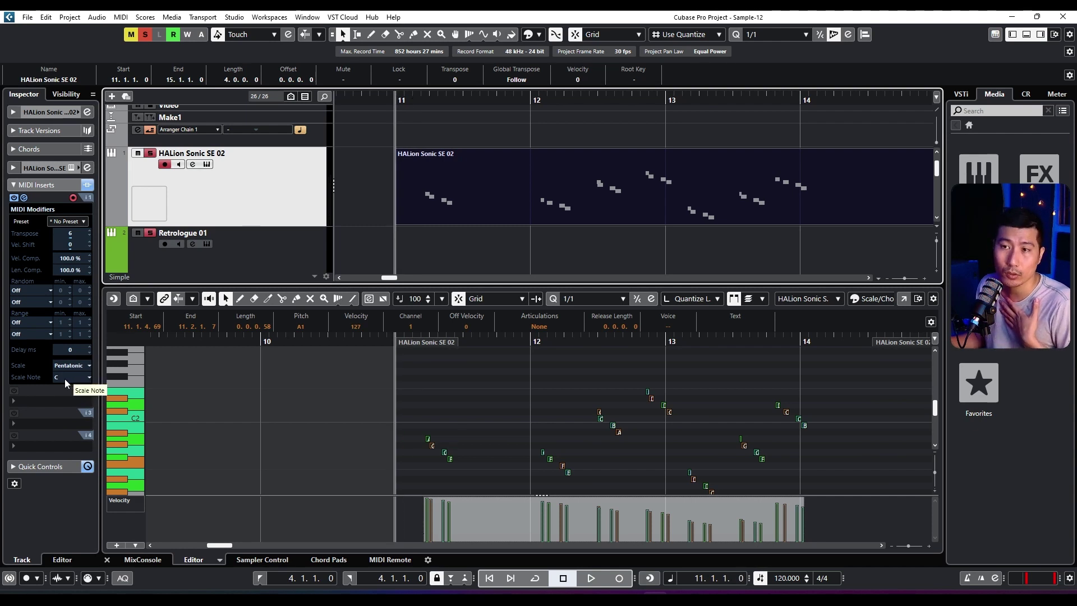
- Load the factory preset Random Position in Range of -5 to +5 in MIDI Modifiers and play the part from bar 11
{"action": "left_click", "coordinate": [66, 221]}
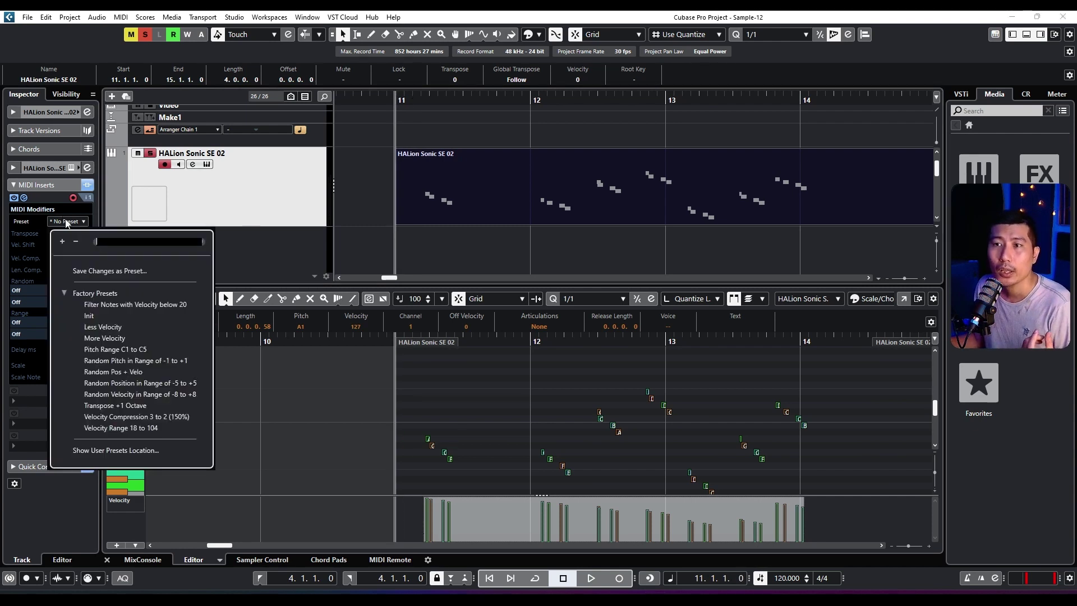
{"action": "left_click", "coordinate": [65, 223]}
{"action": "left_click", "coordinate": [61, 221]}
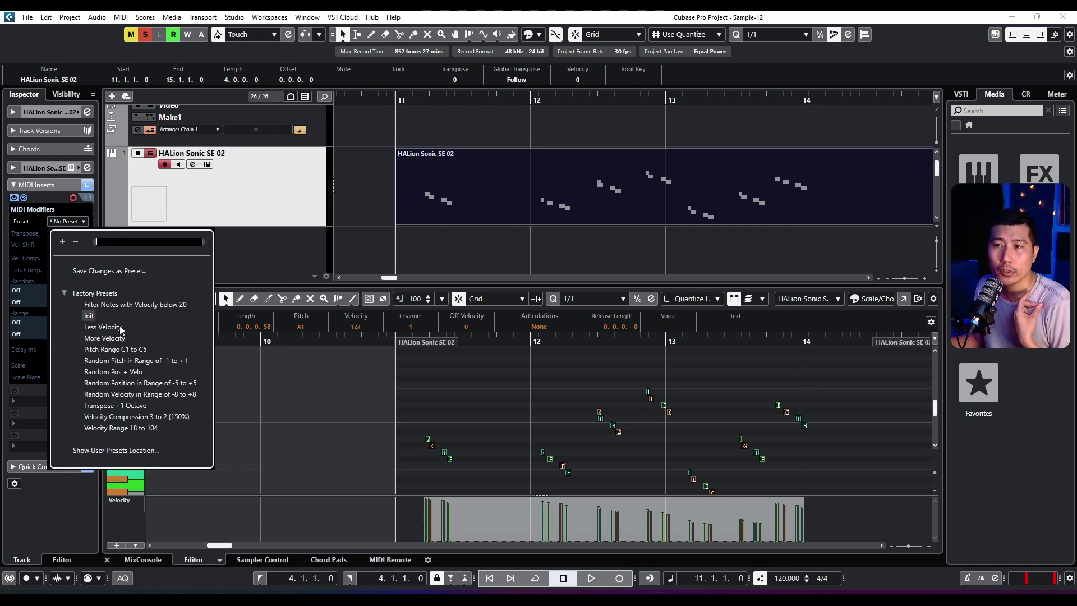
{"action": "left_click", "coordinate": [144, 382]}
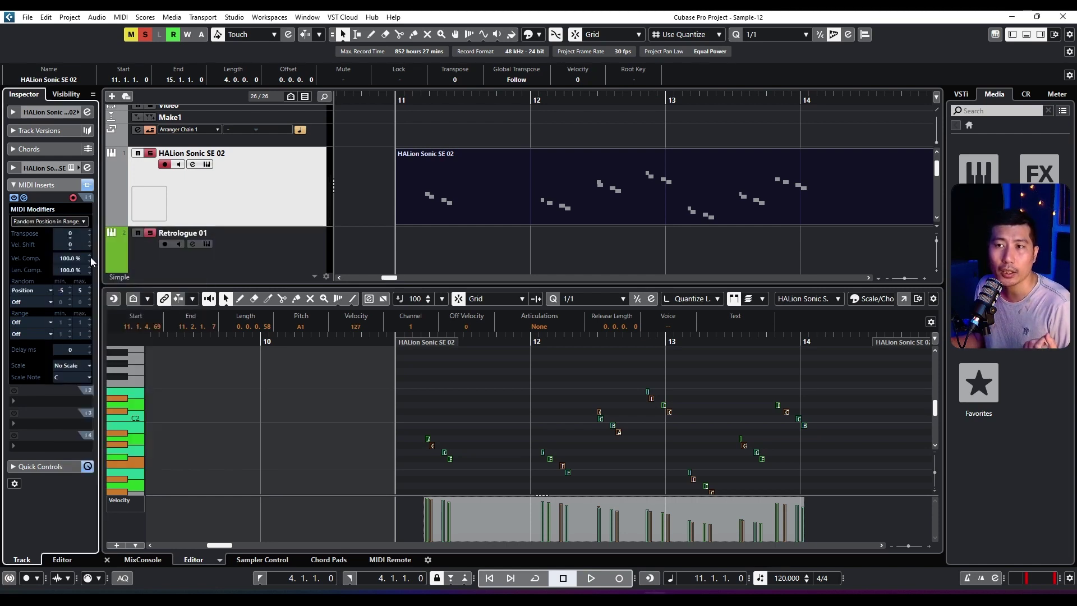
{"action": "key", "text": "space"}
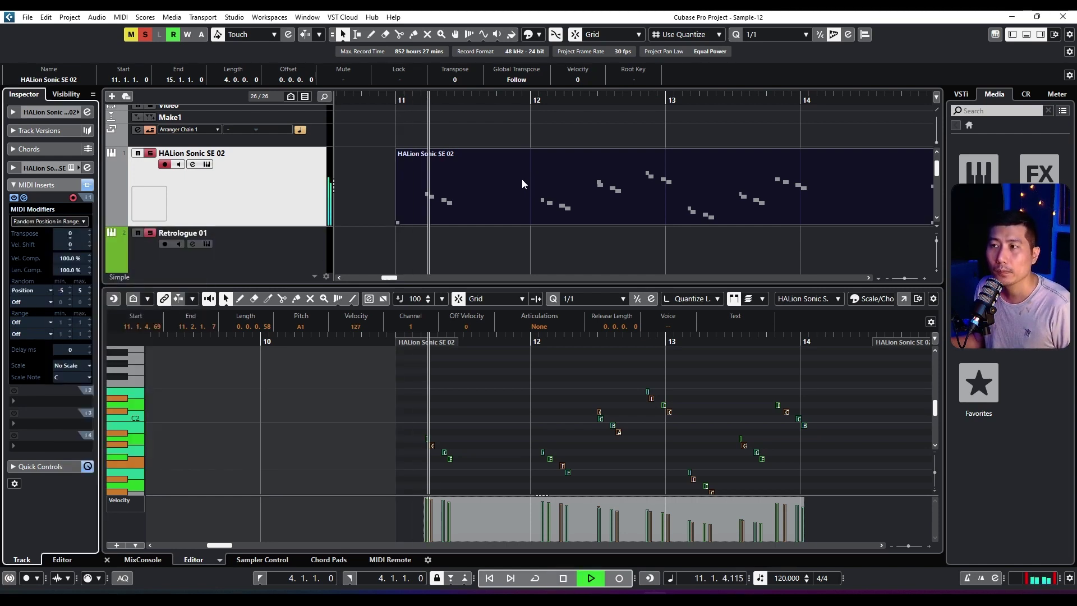
{"action": "key", "text": "space"}
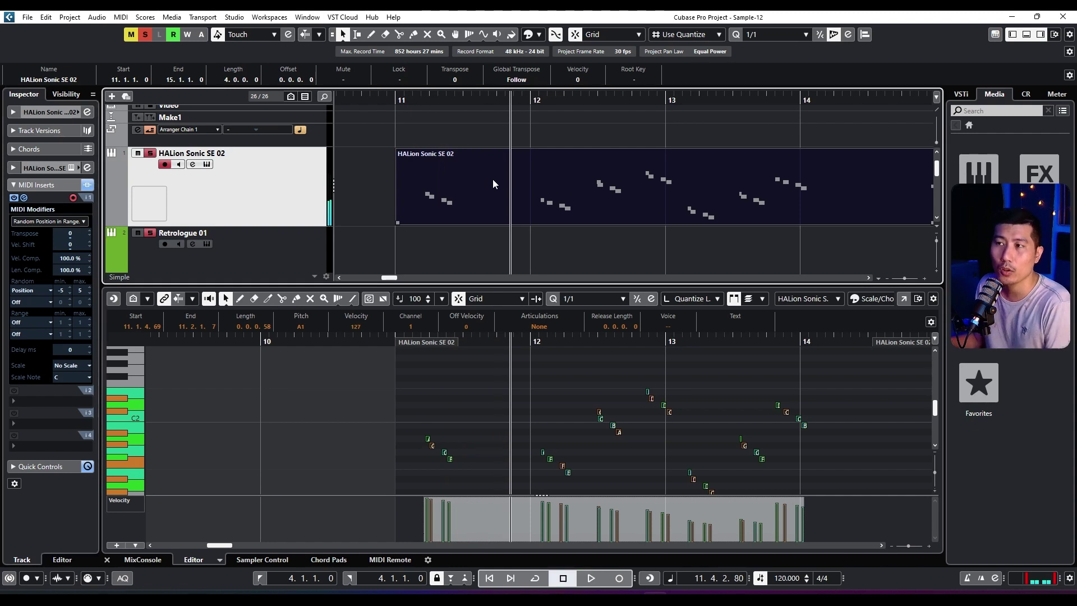
{"action": "key", "text": "Delete"}
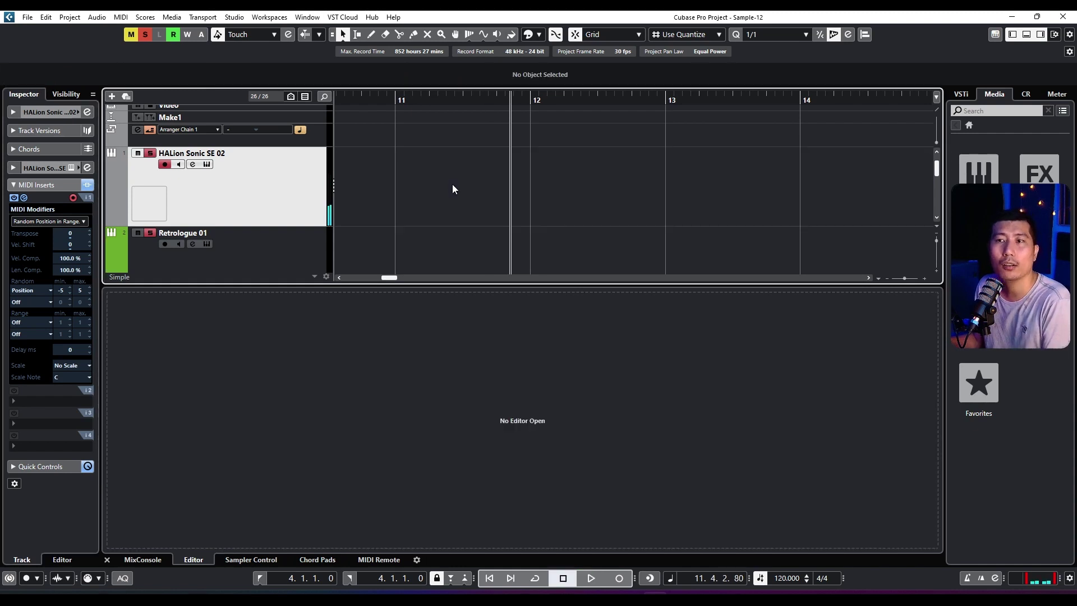
{"action": "left_click", "coordinate": [60, 211]}
{"action": "left_click", "coordinate": [62, 211]}
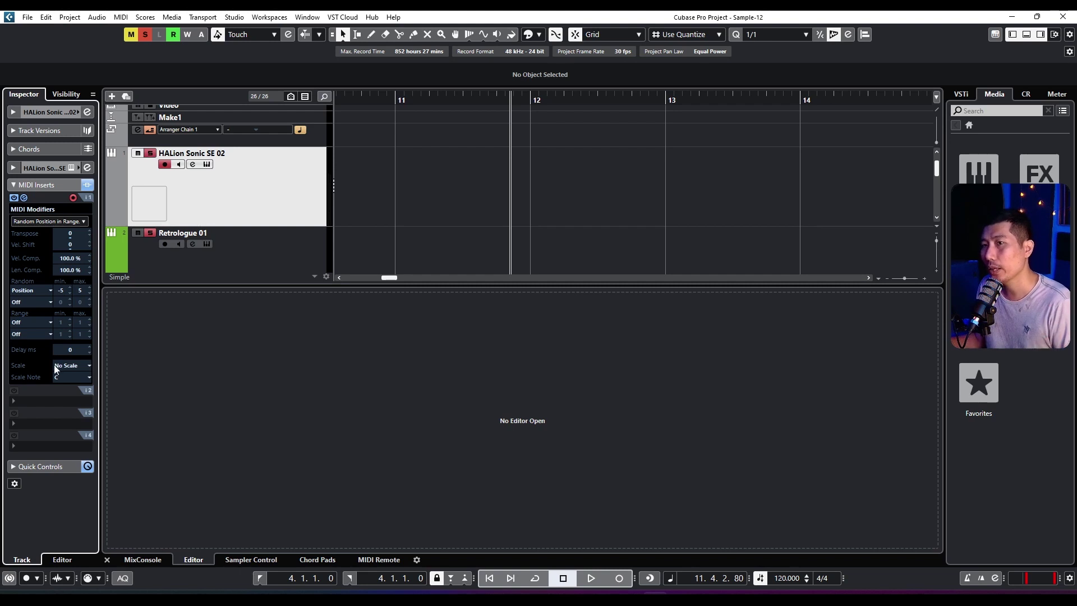
{"action": "key", "text": "ctrl+z"}
{"action": "left_click", "coordinate": [563, 198]}
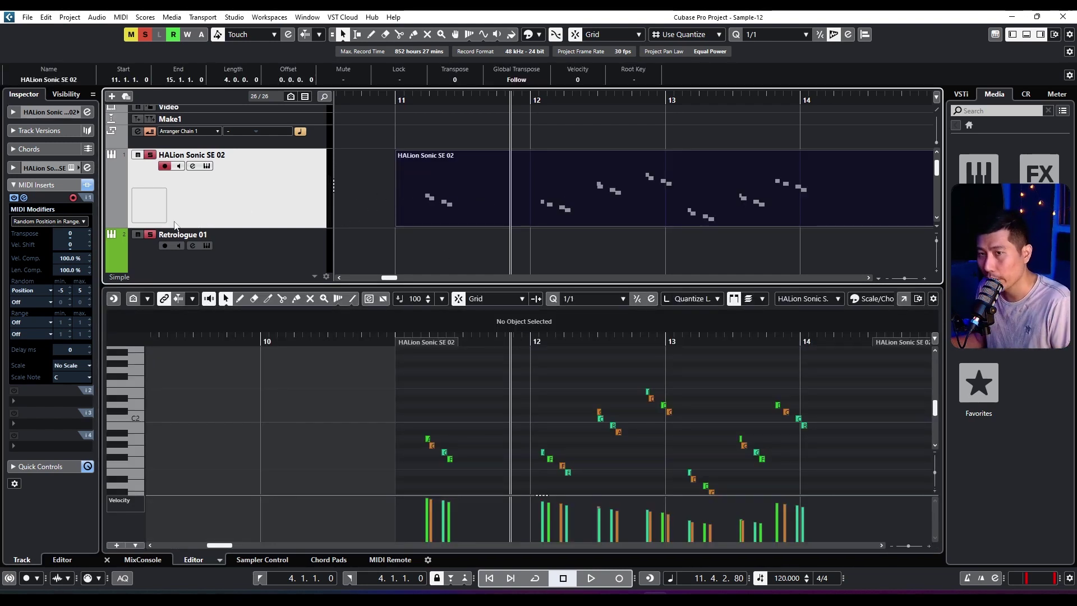
- Replace the MIDI Modifiers insert with MIDI Monitor and move the HALion Sonic SE 02 part to start at bar 10
{"action": "left_click", "coordinate": [33, 209]}
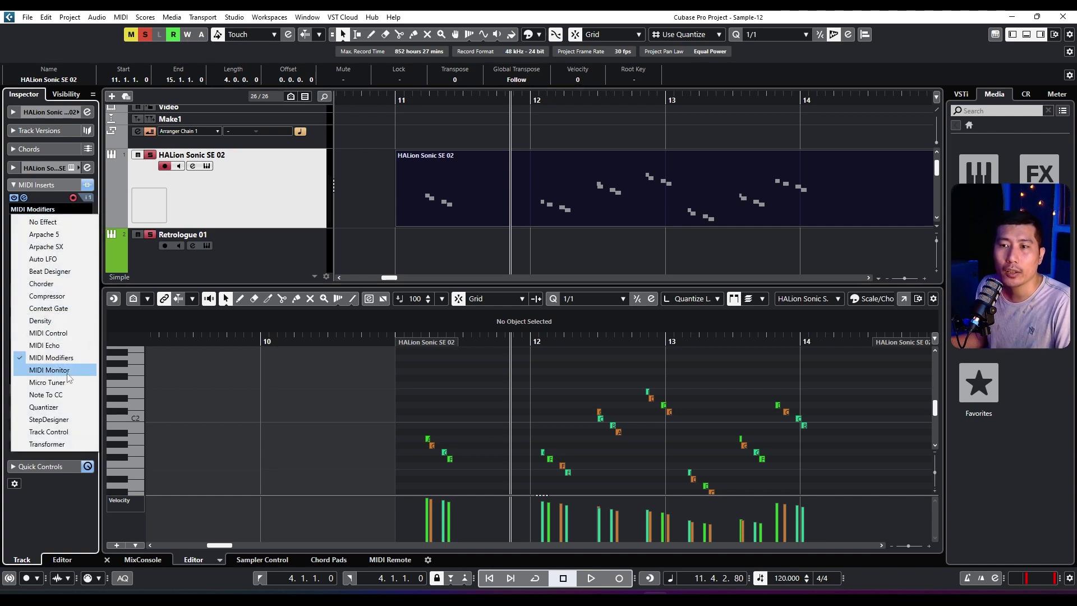
{"action": "left_click", "coordinate": [50, 370]}
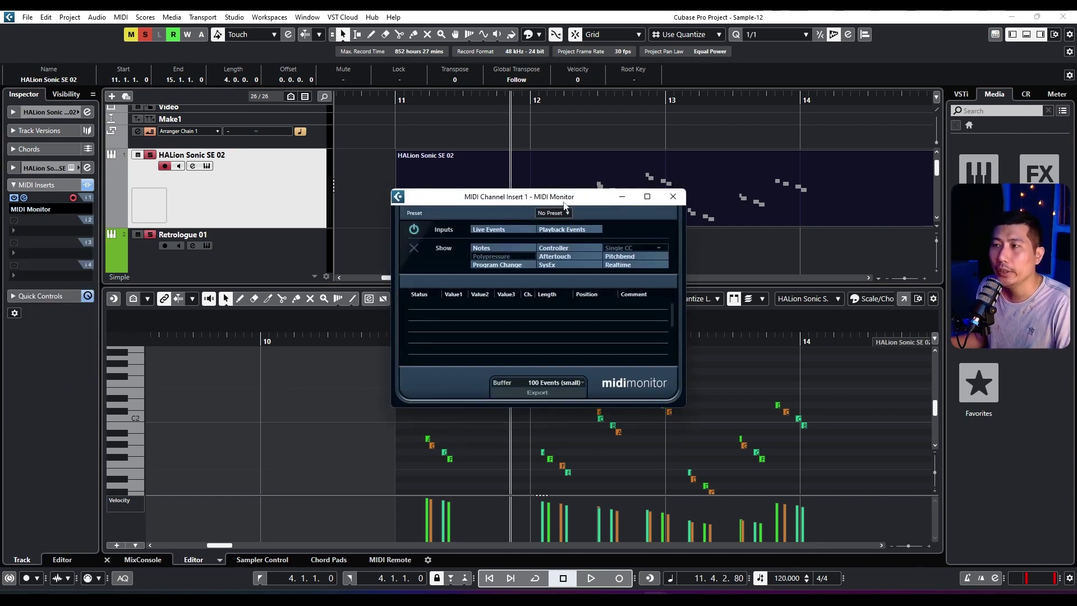
{"action": "left_click", "coordinate": [480, 190]}
{"action": "left_click_drag", "start_coordinate": [479, 189], "coordinate": [419, 204]}
{"action": "scroll", "coordinate": [617, 194], "scroll_direction": "left", "scroll_amount": 2}
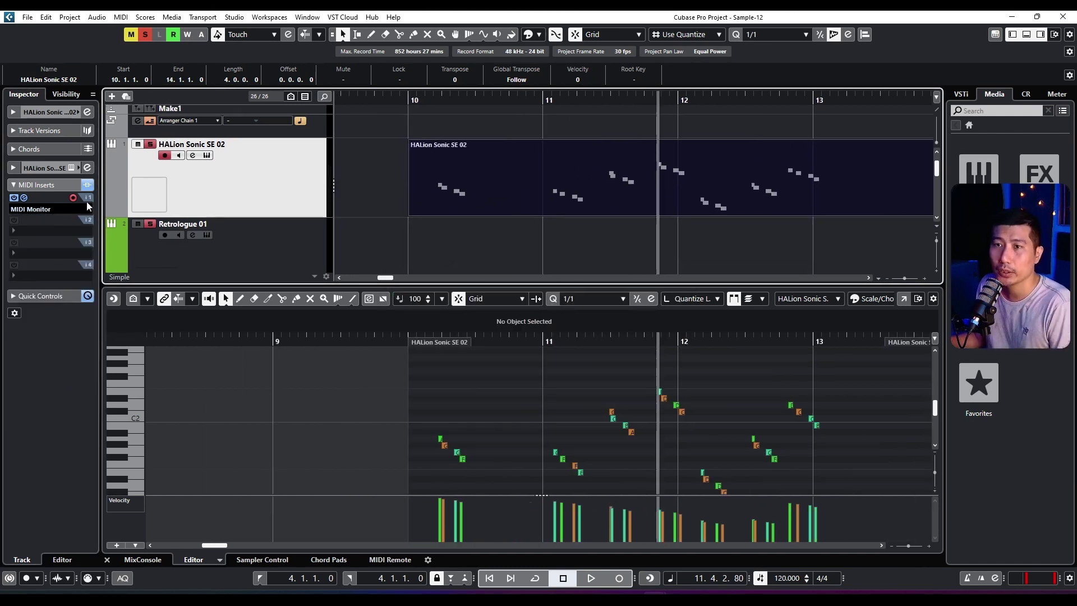
- Reopen the MIDI Monitor insert's window with the All Events preset loaded
{"action": "left_click", "coordinate": [24, 197]}
{"action": "right_click", "coordinate": [465, 216]}
{"action": "left_click", "coordinate": [468, 219]}
{"action": "left_click_drag", "start_coordinate": [488, 200], "coordinate": [253, 177]}
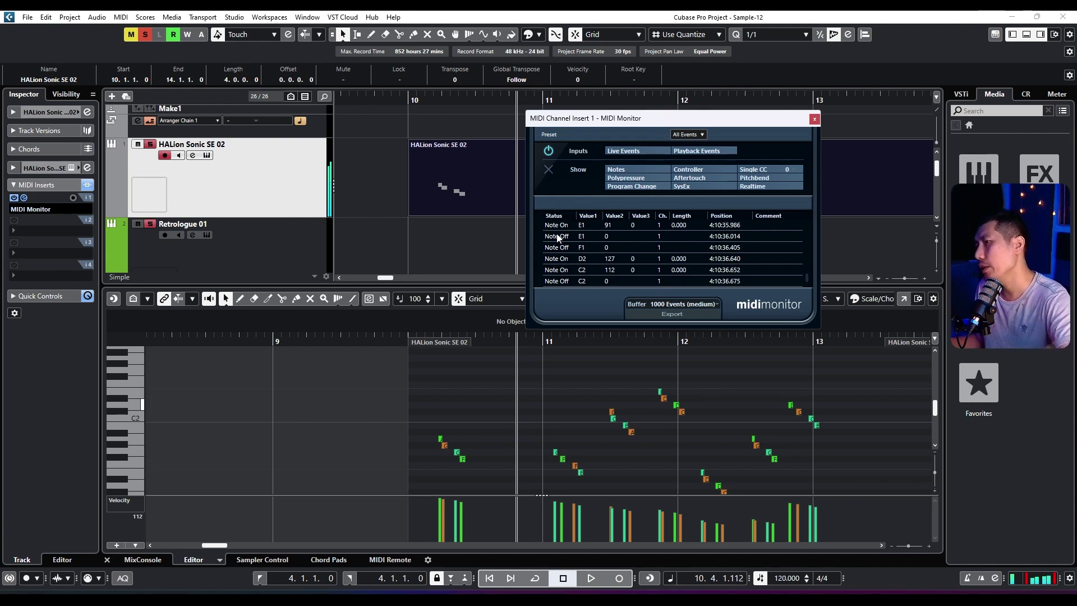
- Limit the event types shown in MIDI Monitor to Aftertouch and Pitchbend, and clear the event list
{"action": "left_click", "coordinate": [553, 170]}
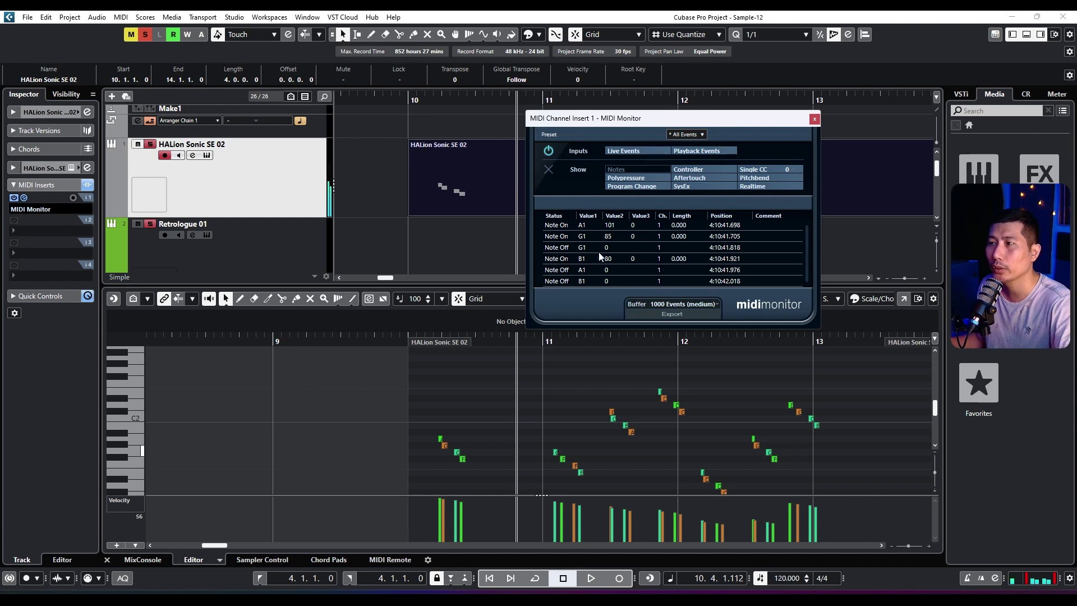
{"action": "left_click", "coordinate": [690, 171]}
{"action": "left_click", "coordinate": [756, 187]}
{"action": "left_click", "coordinate": [755, 178]}
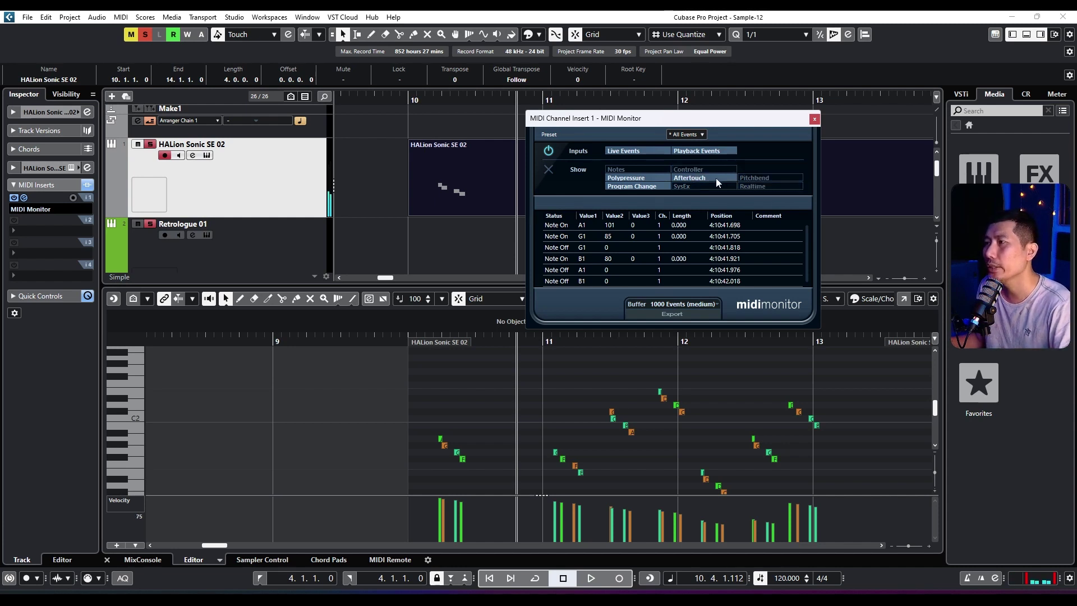
{"action": "left_click", "coordinate": [631, 188]}
{"action": "left_click", "coordinate": [628, 178]}
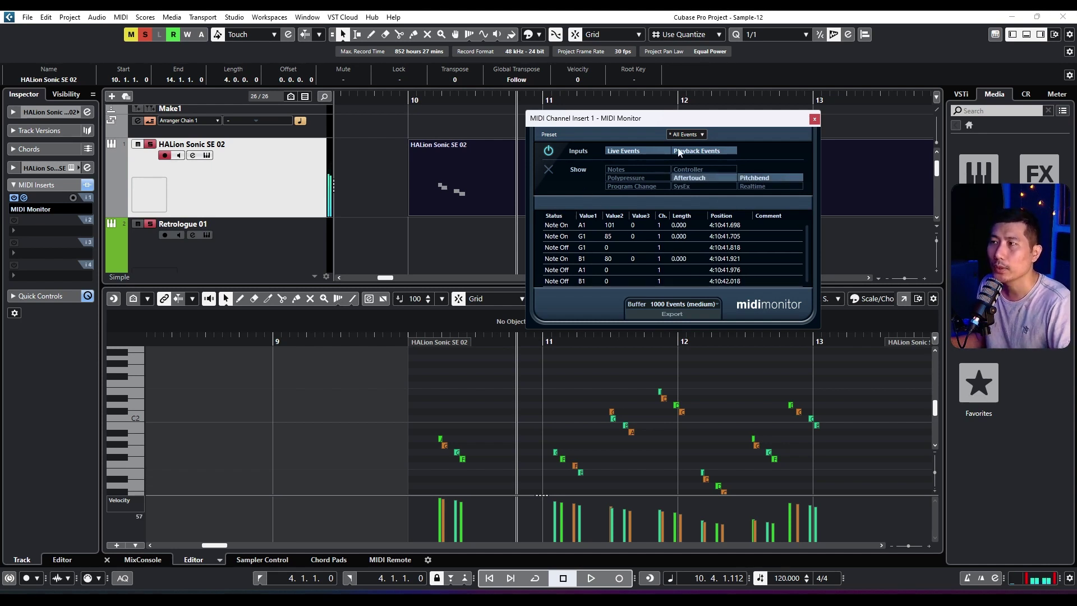
{"action": "left_click", "coordinate": [634, 176]}
{"action": "left_click", "coordinate": [549, 169]}
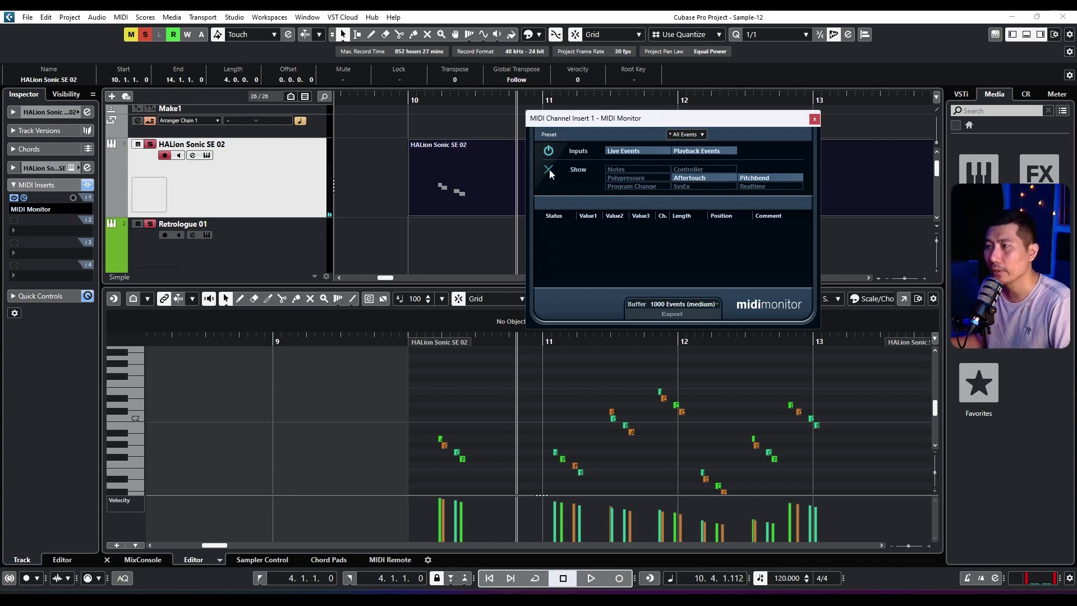
- Replace the MIDI Monitor insert with Micro Tuner and move its window off the piano-roll notes
{"action": "left_click", "coordinate": [34, 209]}
{"action": "left_click", "coordinate": [47, 382]}
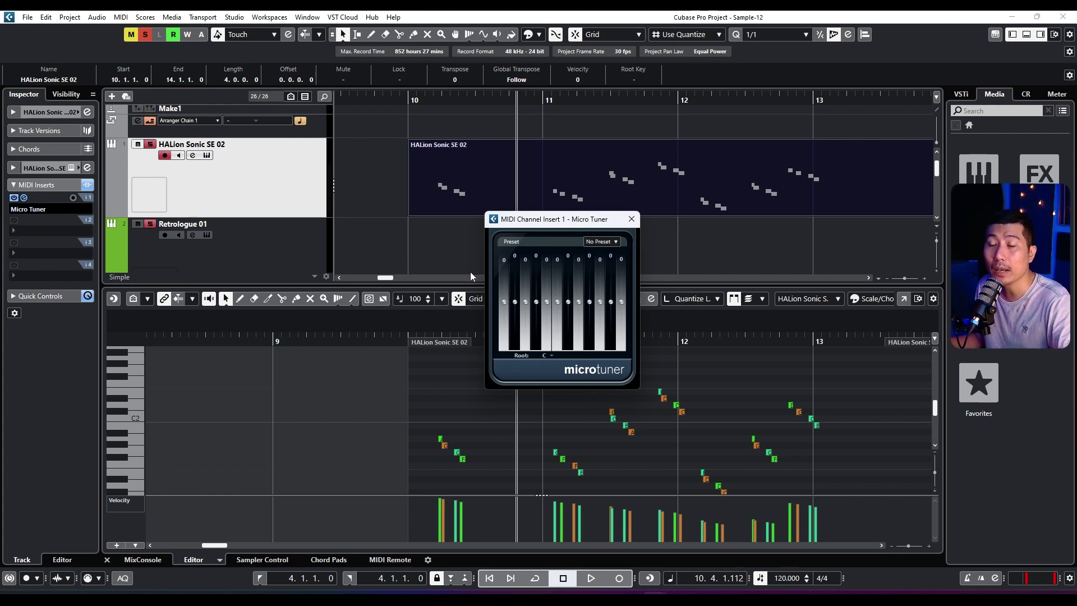
{"action": "left_click_drag", "start_coordinate": [566, 219], "coordinate": [549, 123]}
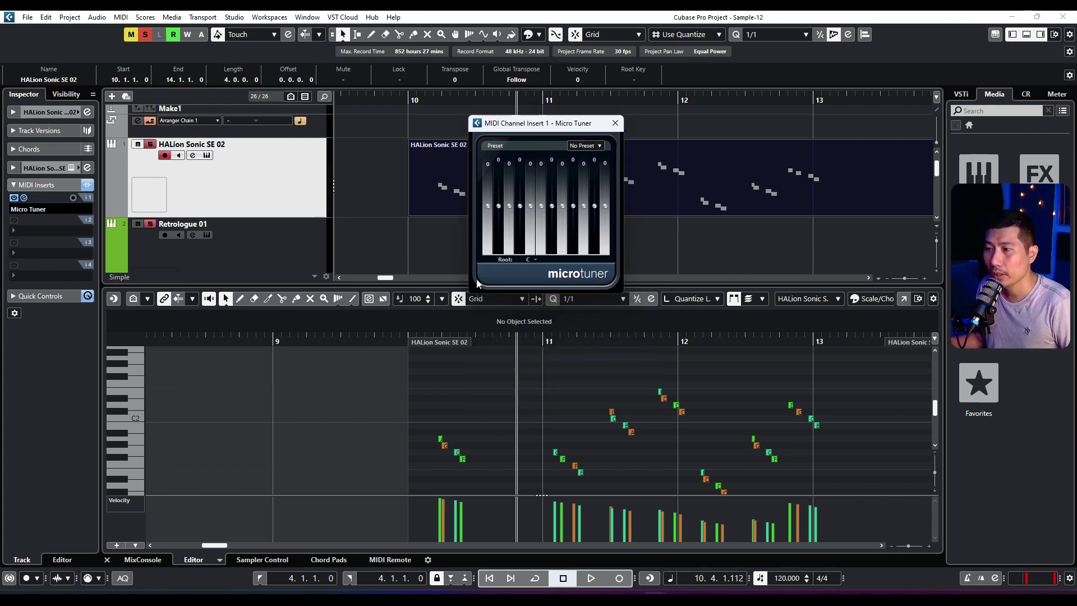
- Replace all notes of the part with a descending line of 1/4 notes from A#2 to D1, spanning bars 10 to 13
{"action": "left_click_drag", "start_coordinate": [369, 364], "coordinate": [925, 493]}
{"action": "key", "text": "Delete"}
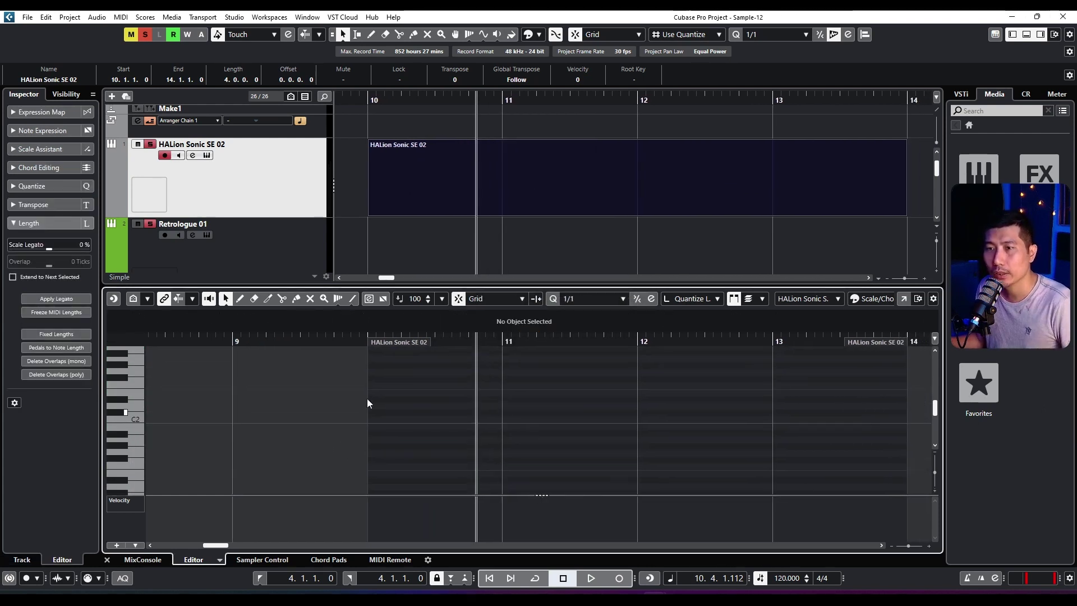
{"action": "left_click", "coordinate": [354, 300]}
{"action": "left_click", "coordinate": [356, 301]}
{"action": "left_click", "coordinate": [378, 314]}
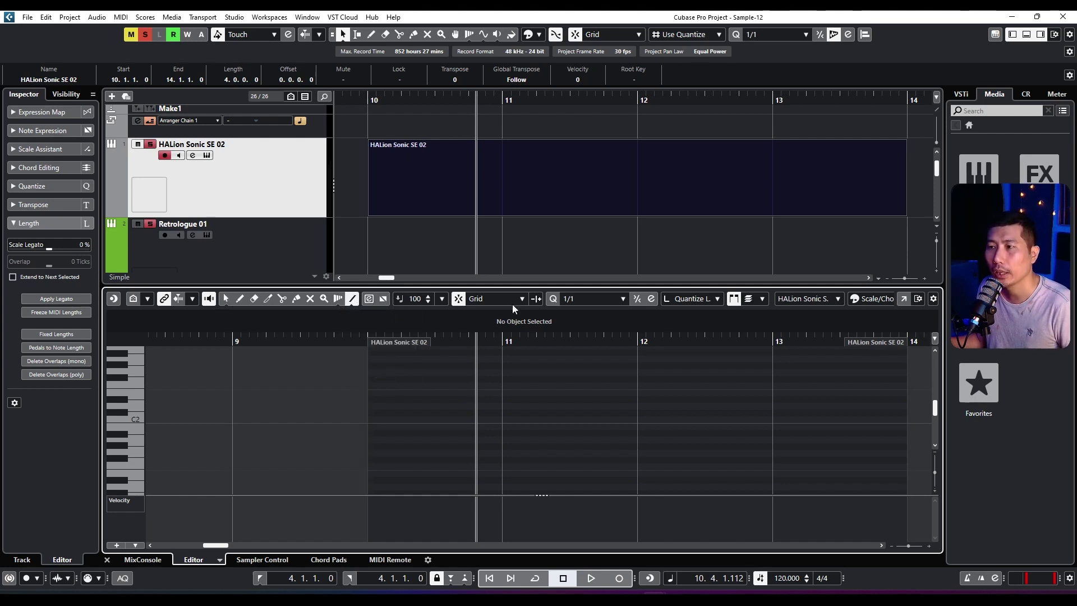
{"action": "left_click", "coordinate": [594, 298]}
{"action": "left_click", "coordinate": [599, 359]}
{"action": "left_click_drag", "start_coordinate": [373, 354], "coordinate": [904, 487]}
- Play the descending line from bar 10 and bring up the Micro Tuner window
{"action": "left_click", "coordinate": [358, 112]}
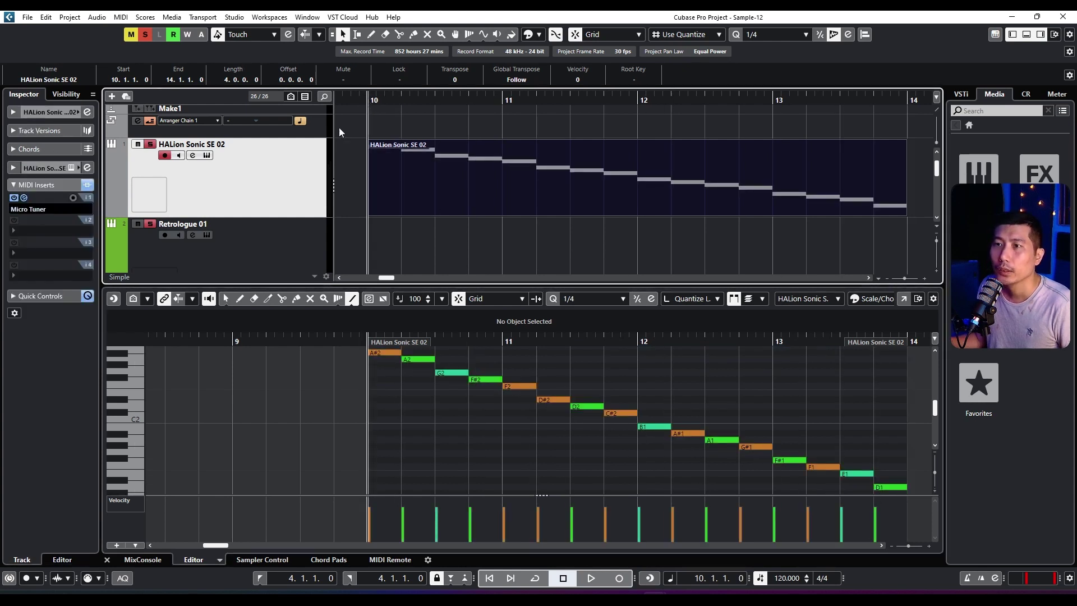
{"action": "key", "text": "space"}
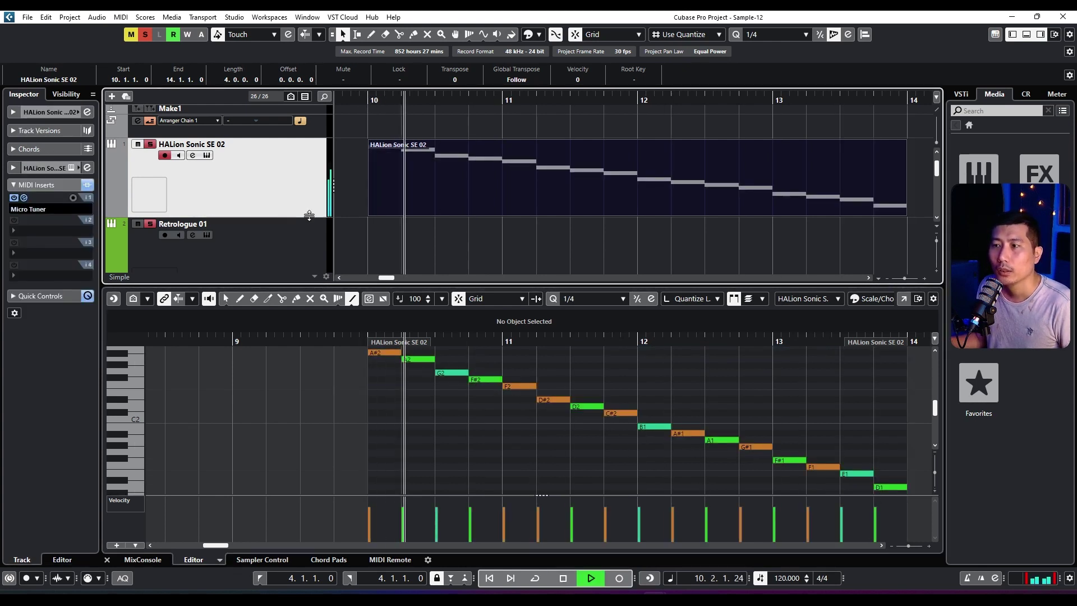
{"action": "left_click", "coordinate": [28, 209]}
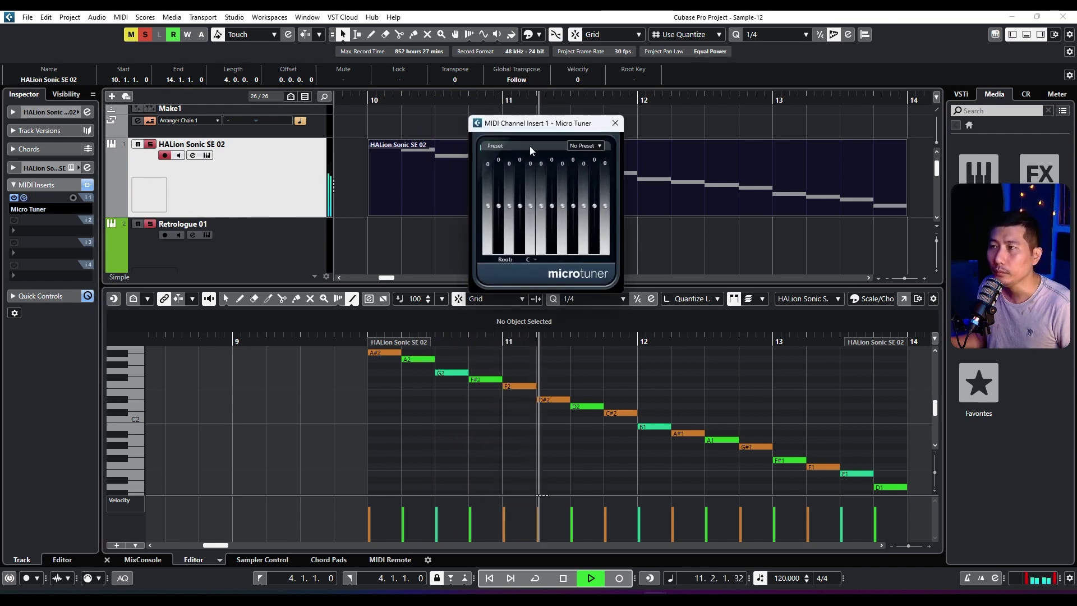
{"action": "left_click_drag", "start_coordinate": [538, 123], "coordinate": [570, 130]}
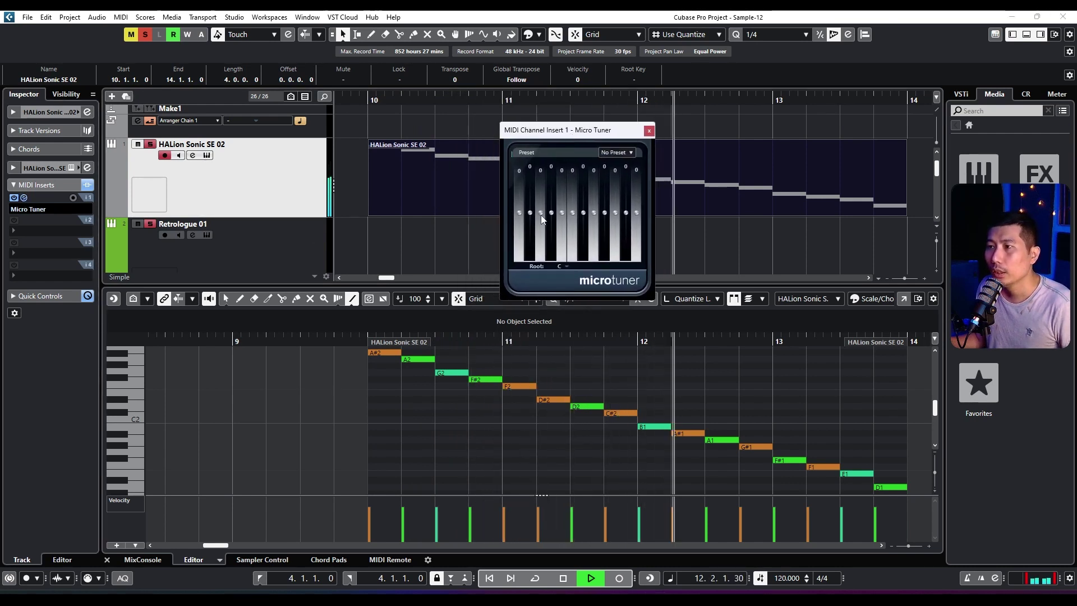
{"action": "key", "text": "space"}
- Set Micro Tuner's C, F and A to 100 and C#, G and A# to -100 while playing the line
{"action": "left_click_drag", "start_coordinate": [519, 212], "coordinate": [530, 166]}
{"action": "key", "text": "space"}
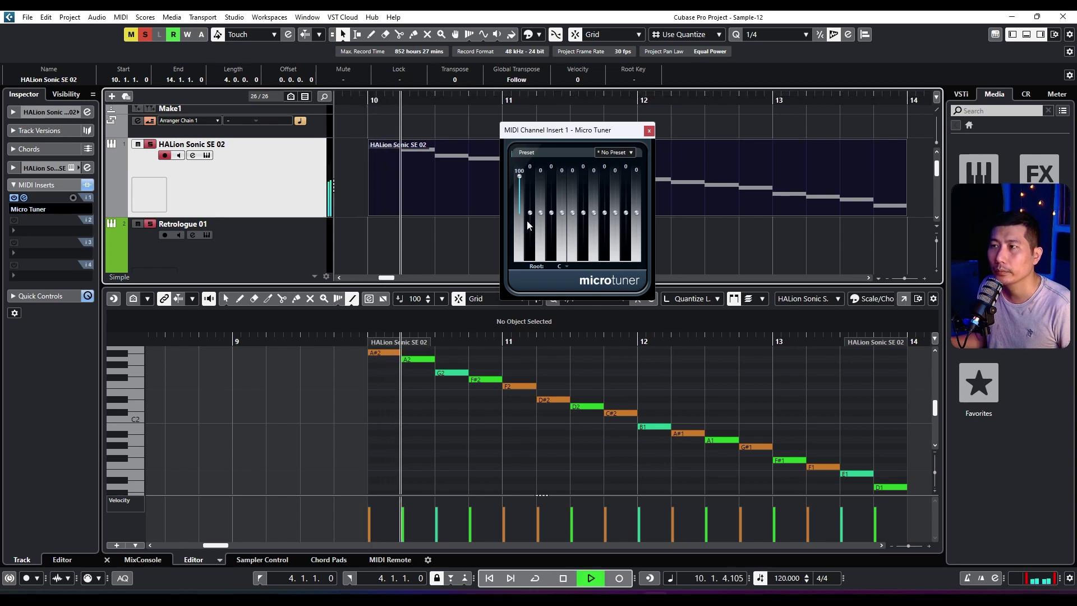
{"action": "left_click_drag", "start_coordinate": [530, 212], "coordinate": [531, 252]}
{"action": "left_click_drag", "start_coordinate": [573, 212], "coordinate": [574, 172]}
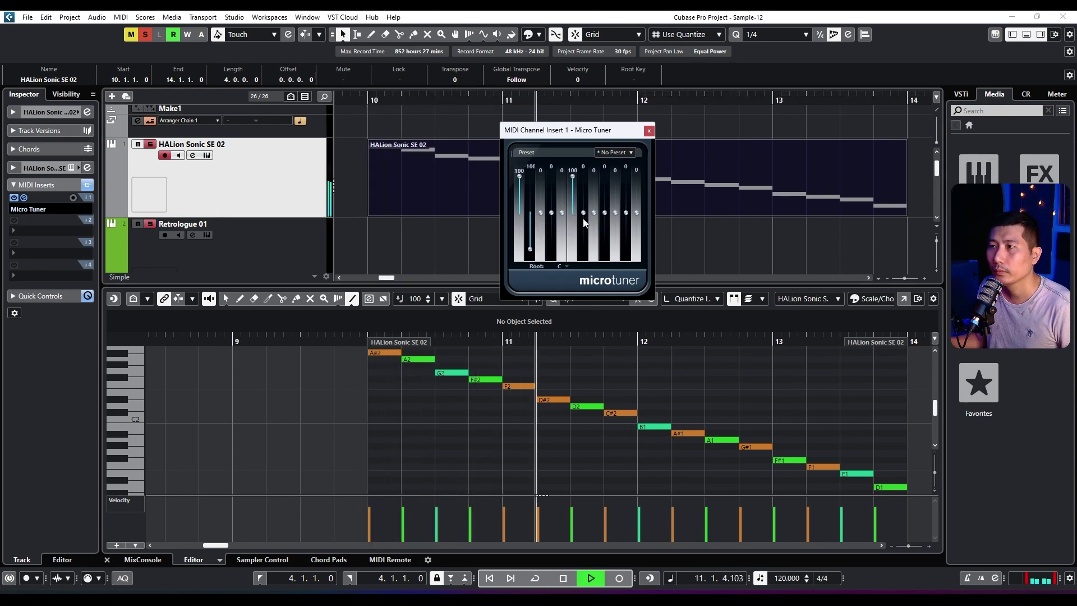
{"action": "left_click_drag", "start_coordinate": [594, 213], "coordinate": [615, 175]}
{"action": "left_click_drag", "start_coordinate": [626, 213], "coordinate": [627, 251]}
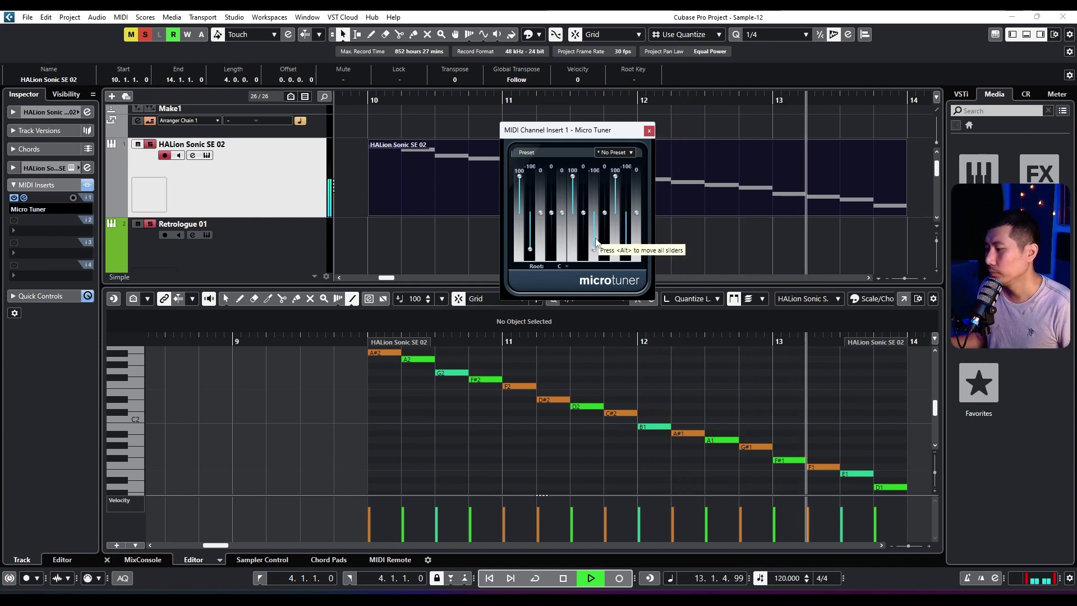
{"action": "key", "text": "space"}
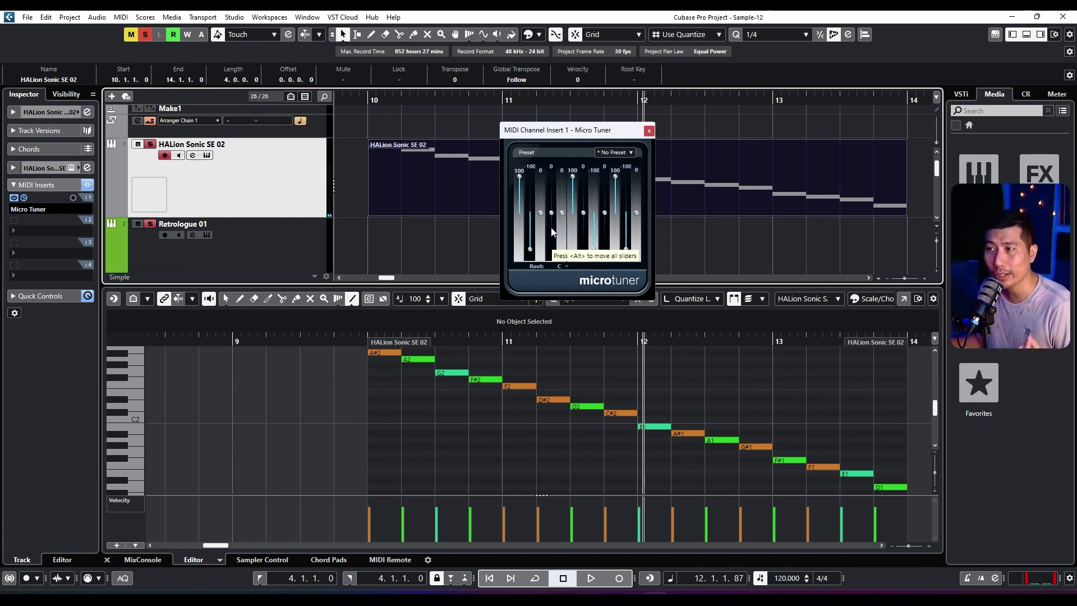
- Replay the retuned line from bar 10 and open the Micro Tuner's Root note choices
{"action": "left_click", "coordinate": [365, 97]}
{"action": "key", "text": "space"}
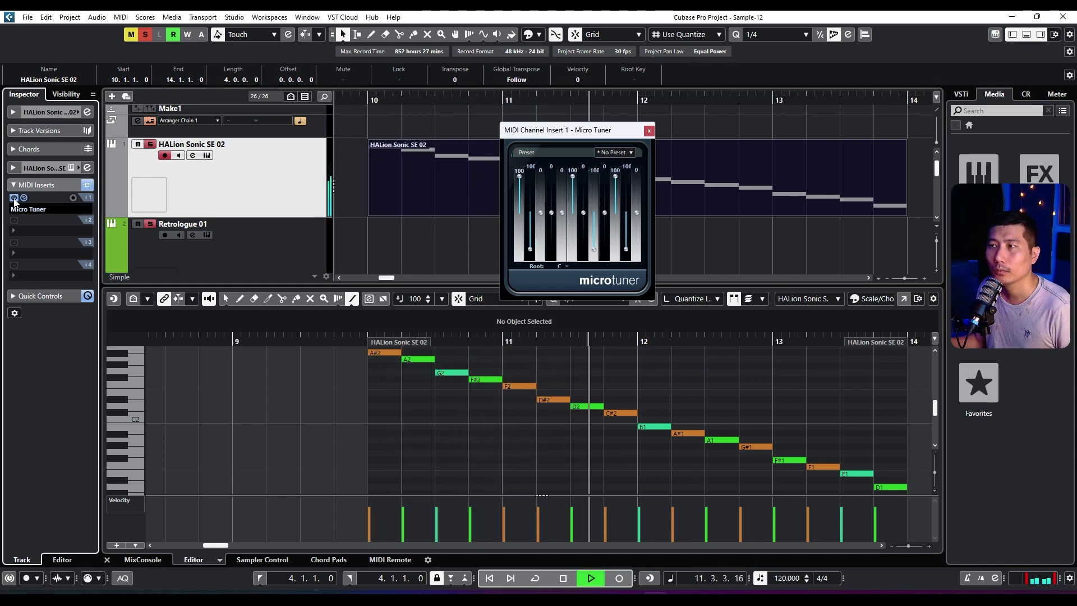
{"action": "key", "text": "space"}
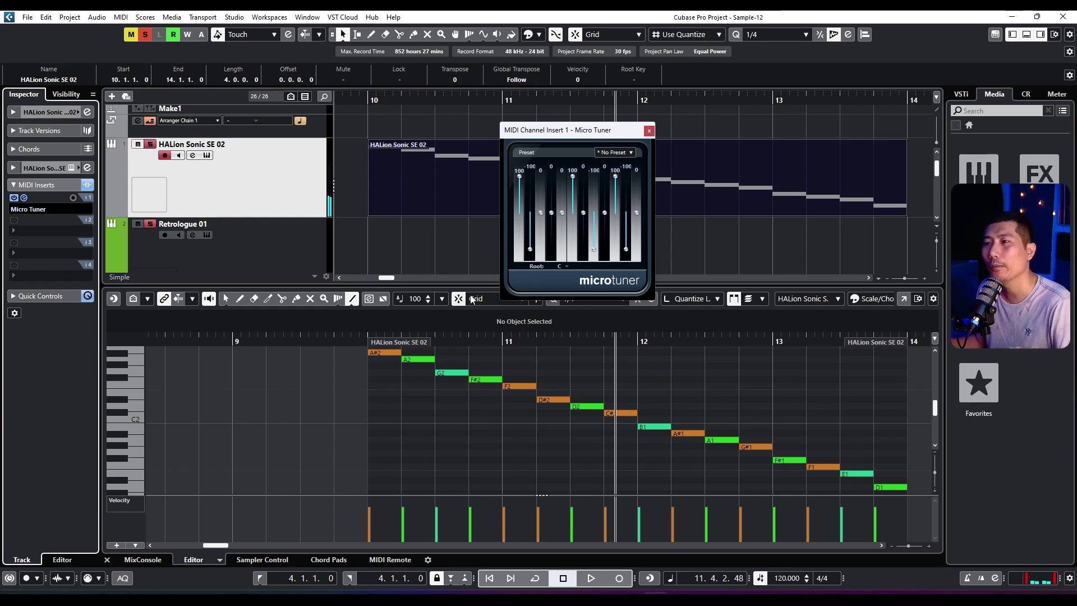
{"action": "left_click", "coordinate": [562, 267]}
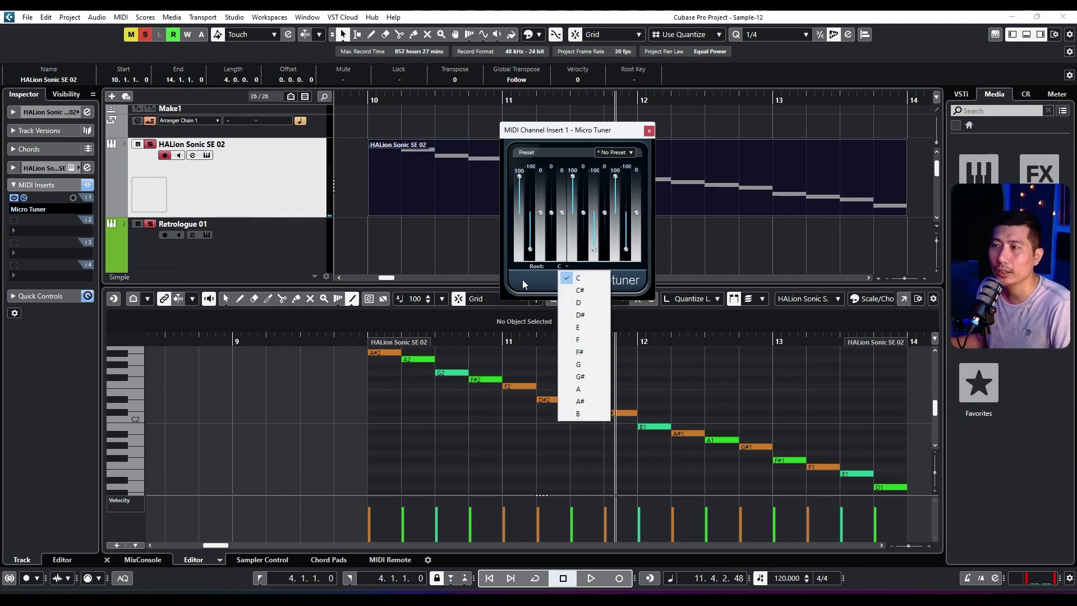
- Load the Micro Tuner's Harmonic factory preset and play the descending line from bar 10
{"action": "left_click", "coordinate": [519, 226]}
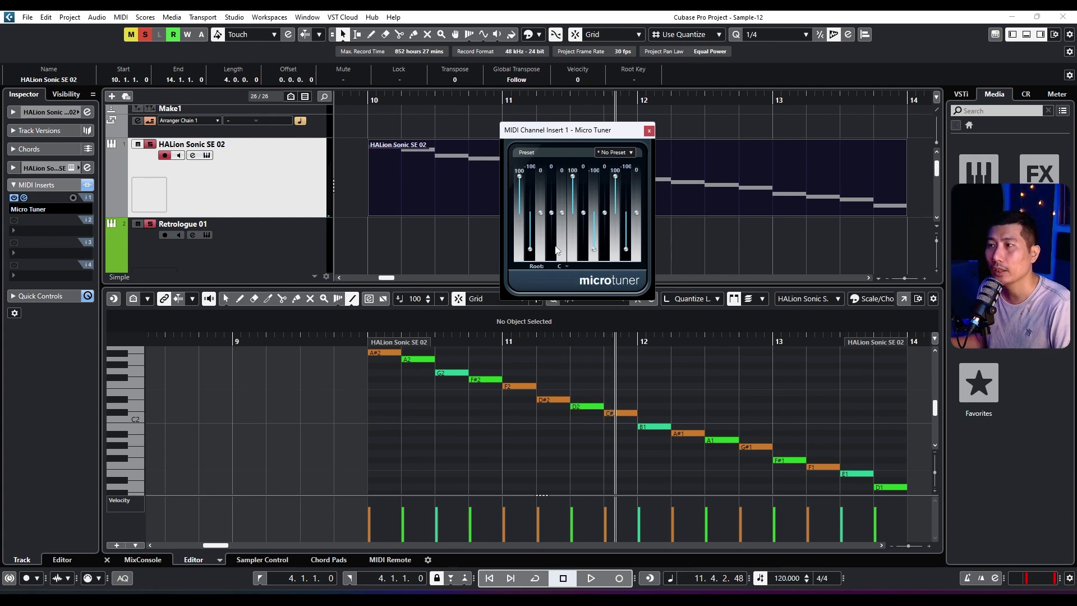
{"action": "left_click", "coordinate": [608, 157]}
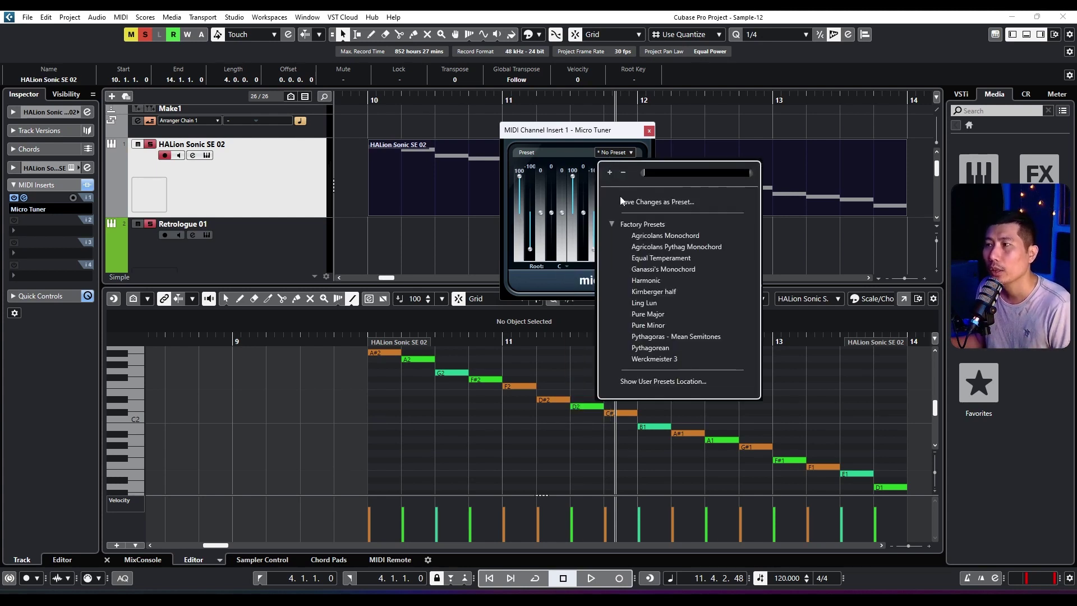
{"action": "left_click", "coordinate": [646, 280]}
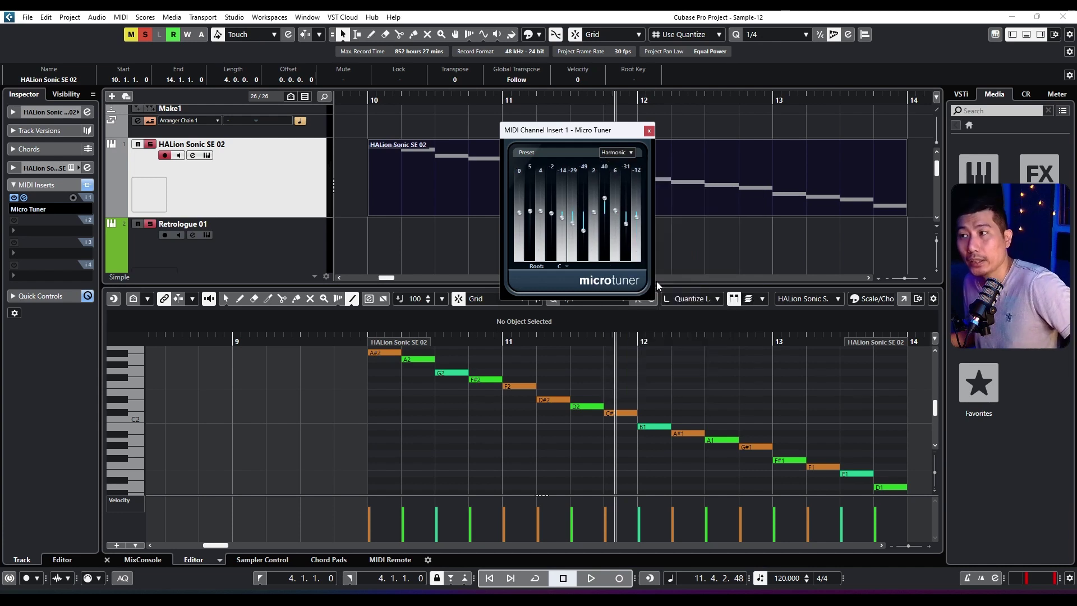
{"action": "left_click", "coordinate": [364, 104]}
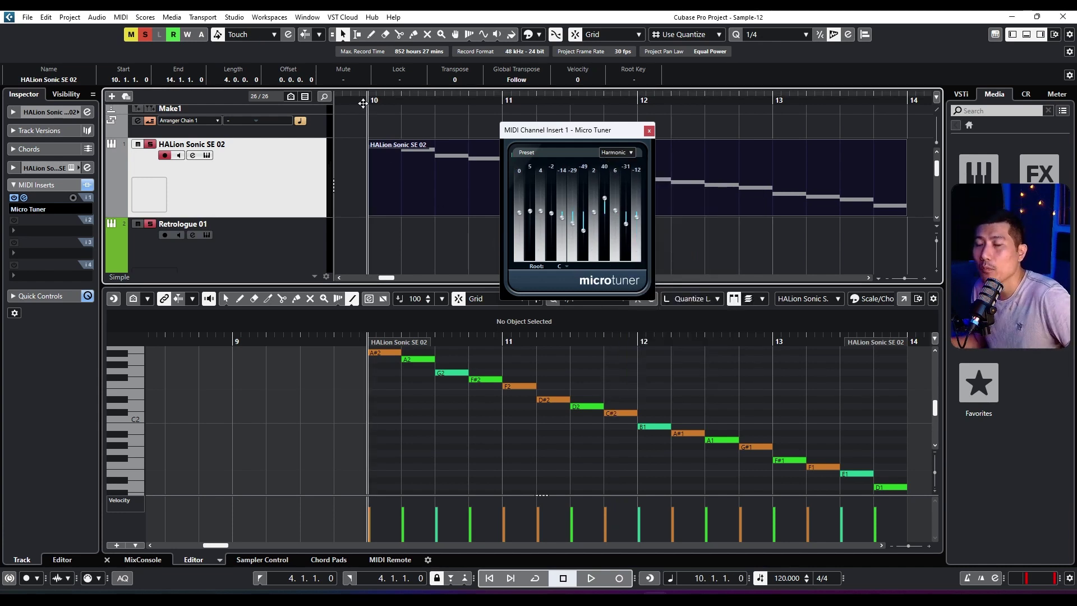
{"action": "key", "text": "space"}
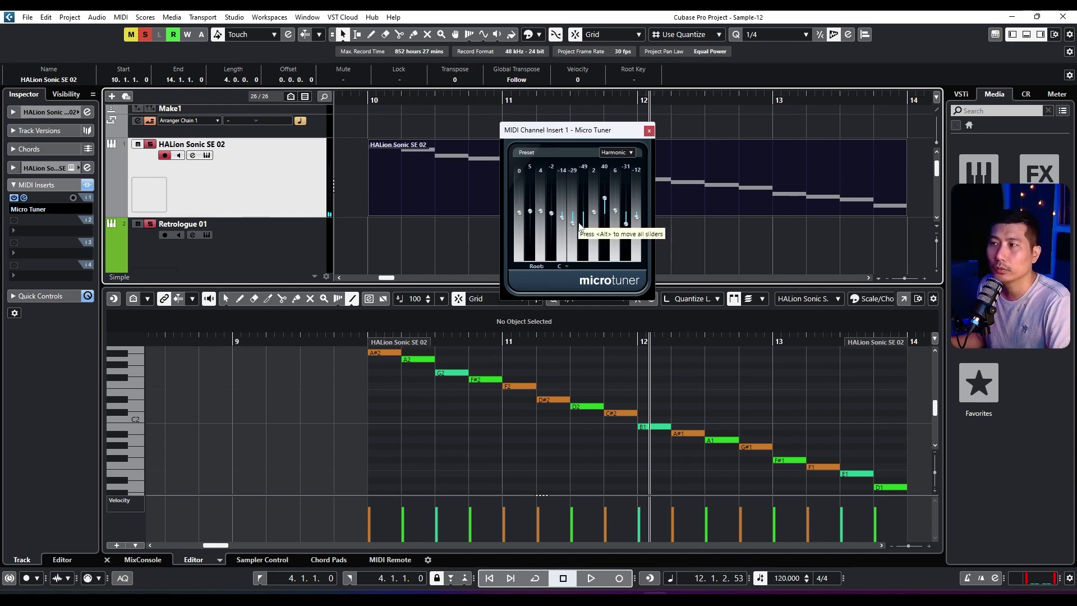
- Replace Micro Tuner with Note To CC in the first MIDI insert slot and look through its controller number choices
{"action": "left_click", "coordinate": [53, 211]}
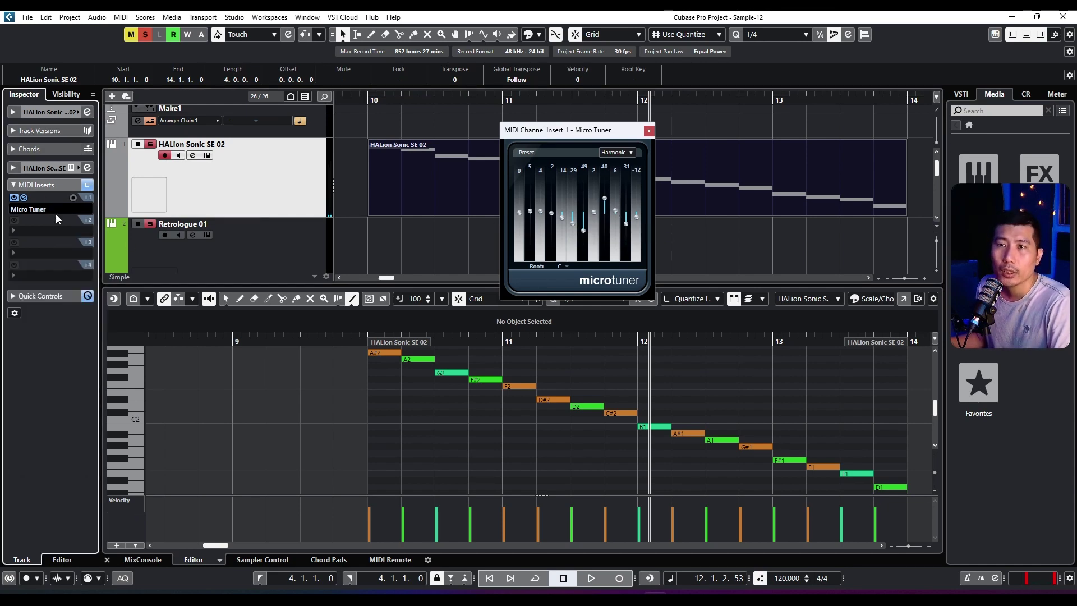
{"action": "left_click", "coordinate": [82, 395]}
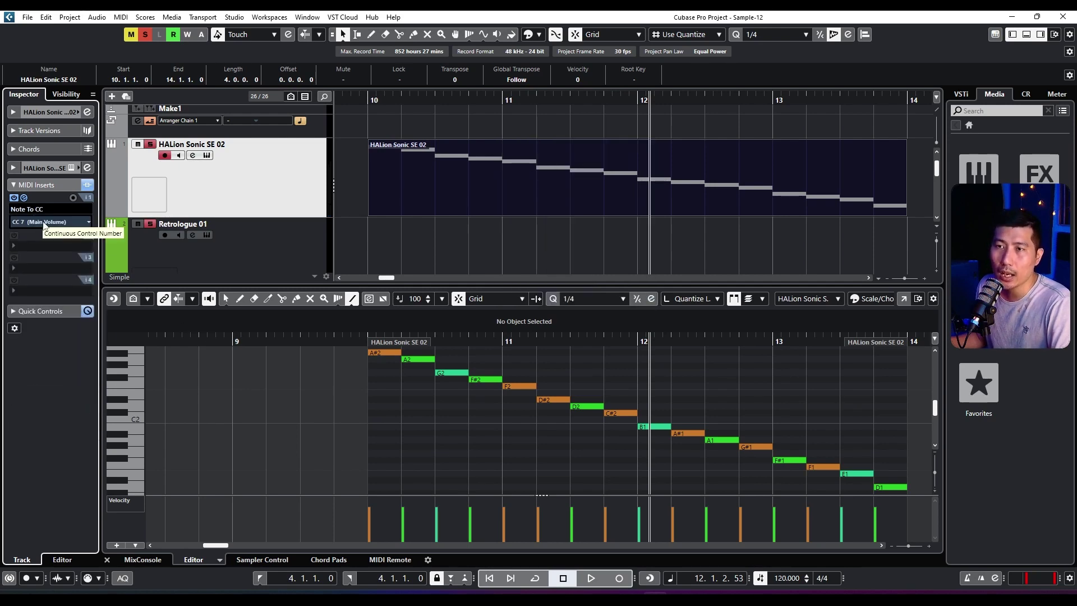
{"action": "left_click", "coordinate": [44, 222]}
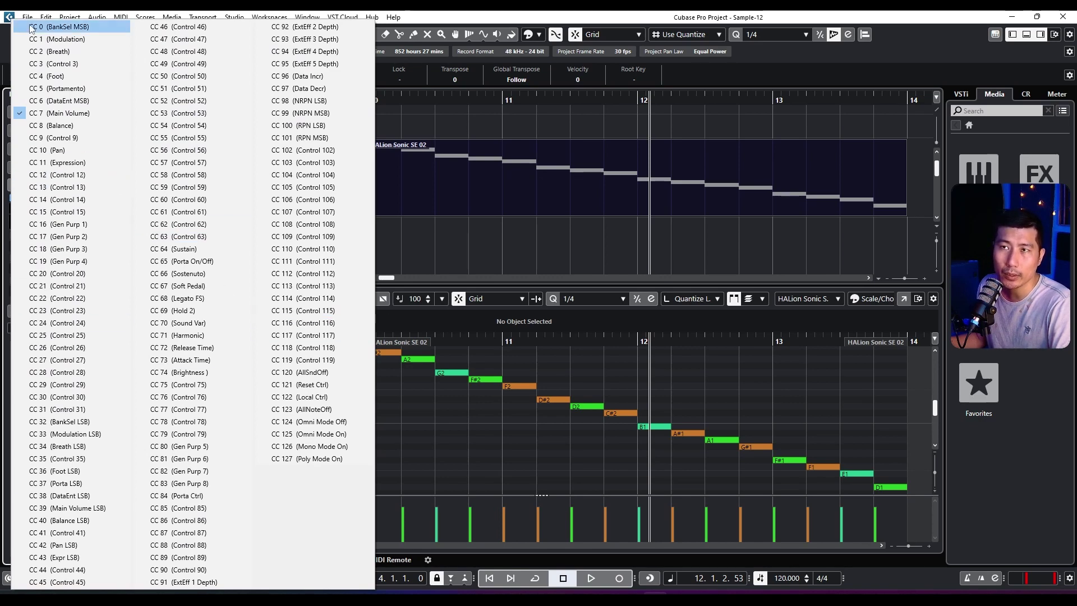
{"action": "left_click", "coordinate": [542, 21]}
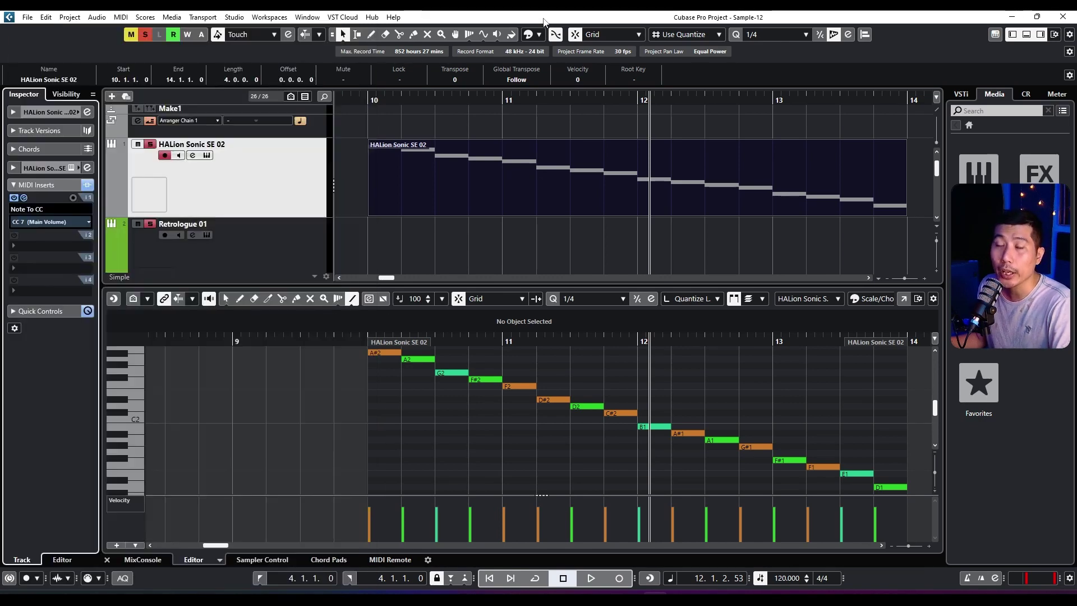
{"action": "left_click", "coordinate": [53, 207]}
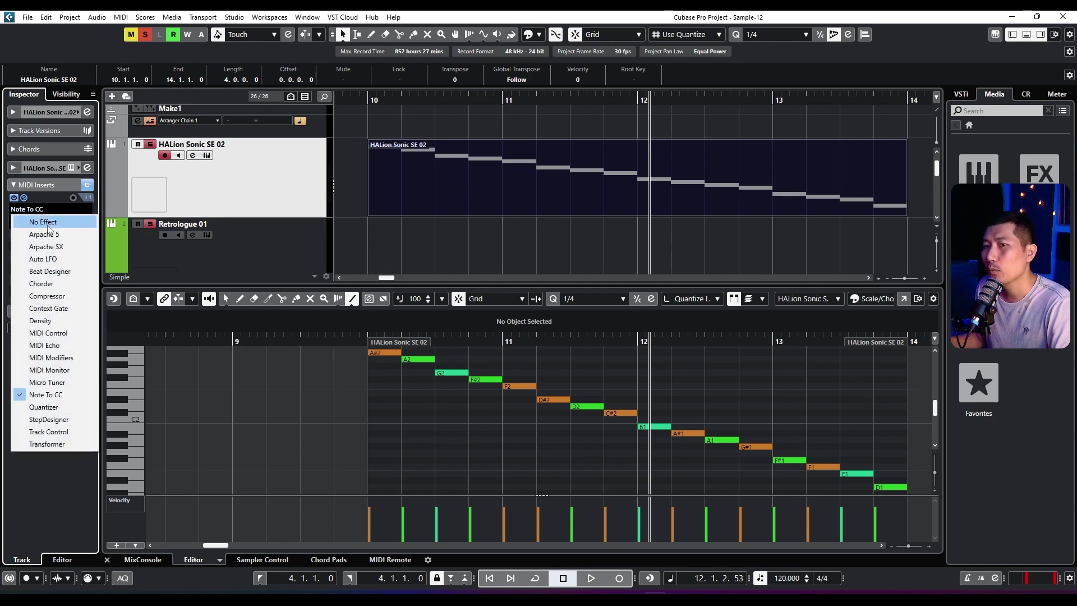
{"action": "left_click", "coordinate": [32, 205]}
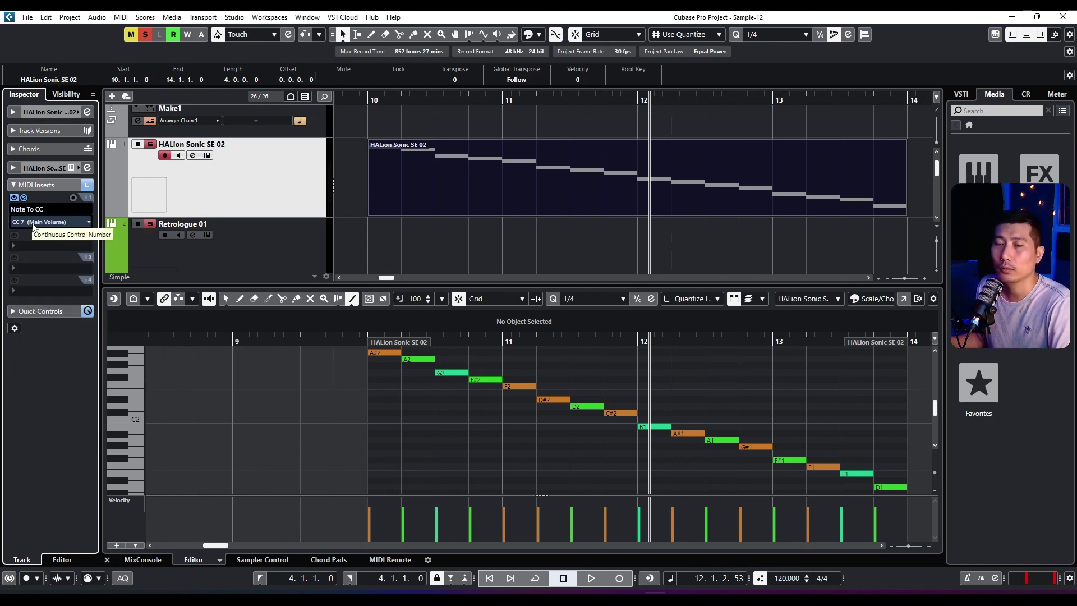
{"action": "left_click", "coordinate": [52, 210]}
{"action": "left_click", "coordinate": [52, 206]}
- Set Note To CC's controller number to CC 16 (Gen Purp 1)
{"action": "left_click", "coordinate": [46, 224]}
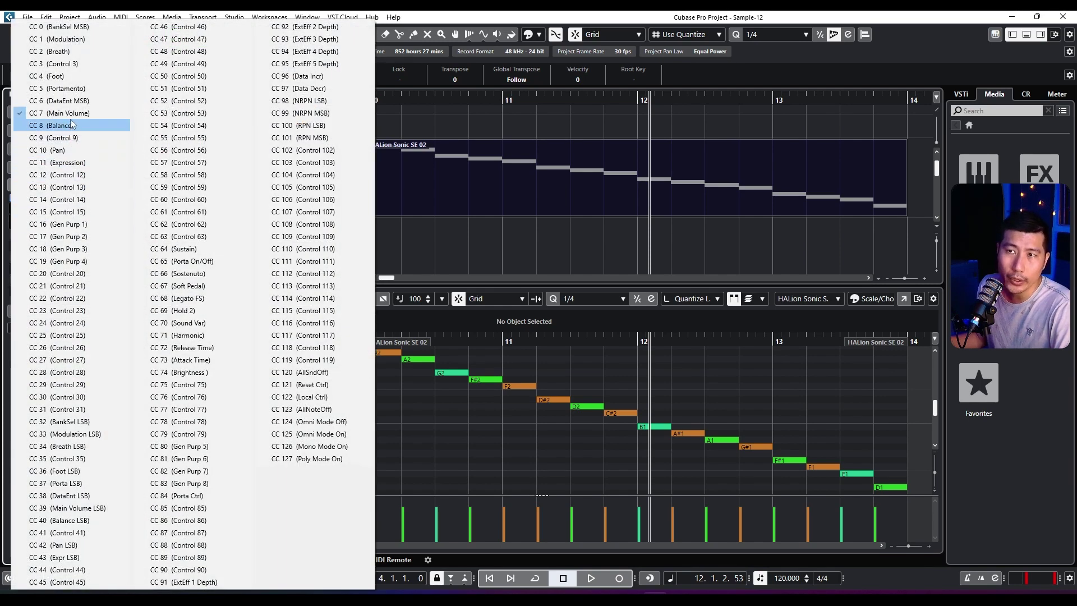
{"action": "left_click", "coordinate": [56, 114]}
{"action": "double_click", "coordinate": [88, 223]}
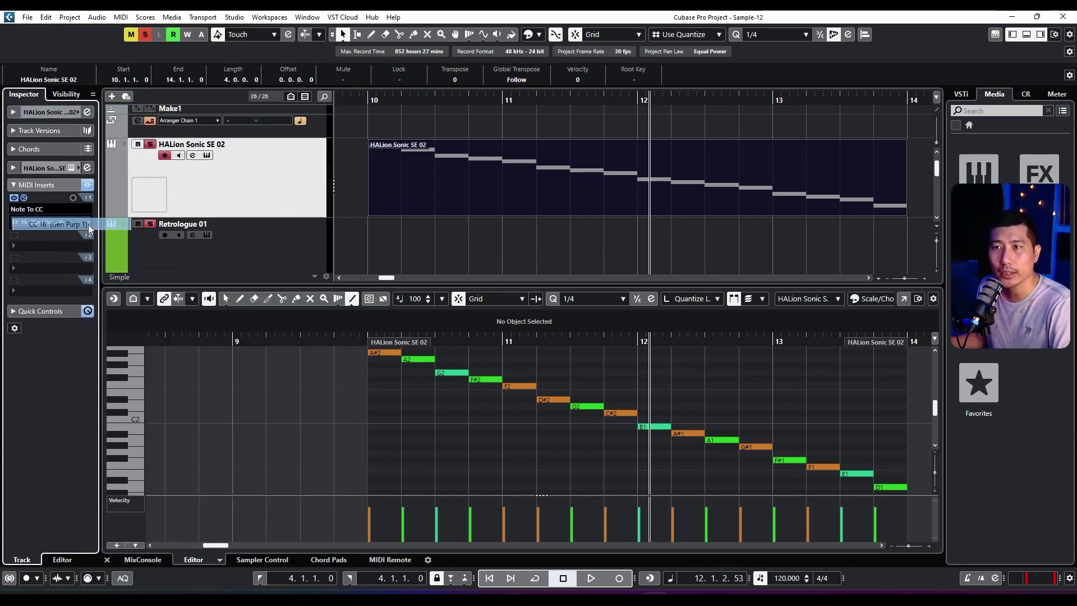
{"action": "left_click", "coordinate": [62, 223]}
{"action": "left_click", "coordinate": [2, 212]}
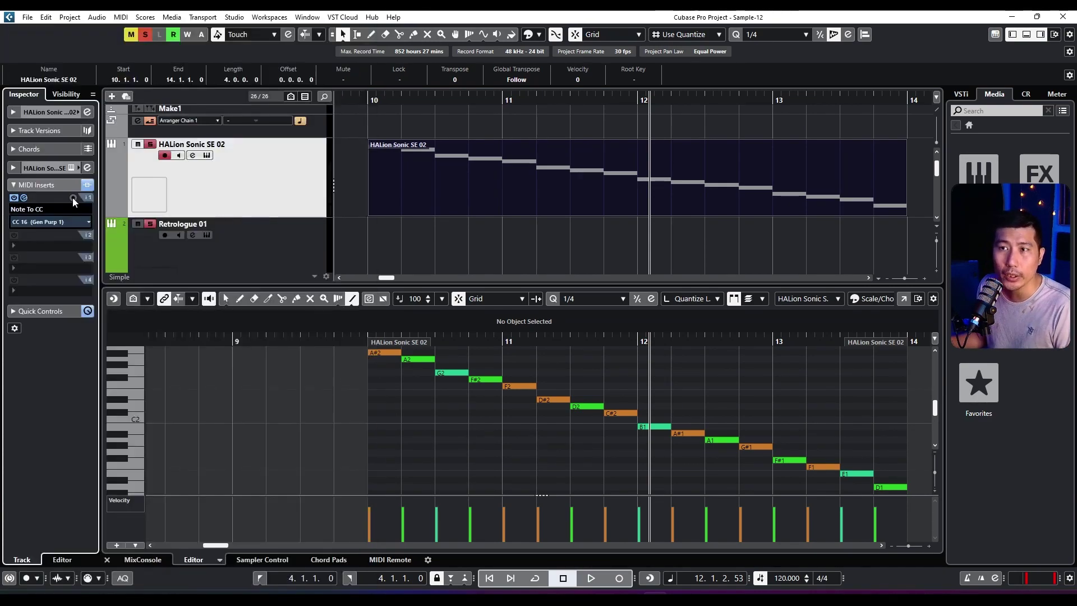
{"action": "left_click", "coordinate": [56, 223]}
{"action": "left_click", "coordinate": [2, 203]}
- Replace Note To CC with the Quantizer insert and set its quantize note to 32. and swing to 33%
{"action": "left_click", "coordinate": [34, 209]}
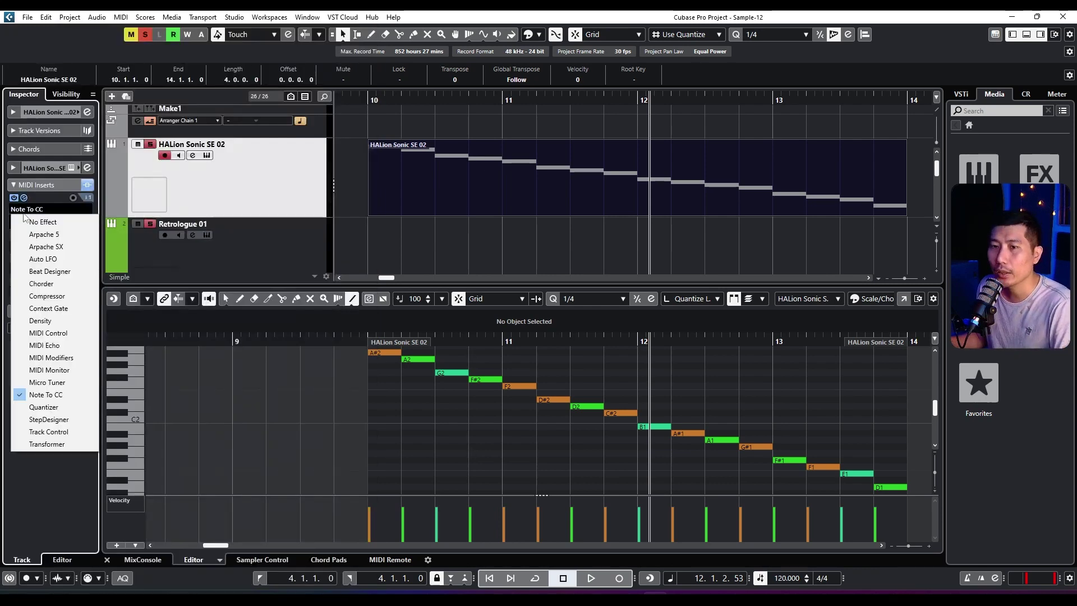
{"action": "left_click", "coordinate": [69, 406]}
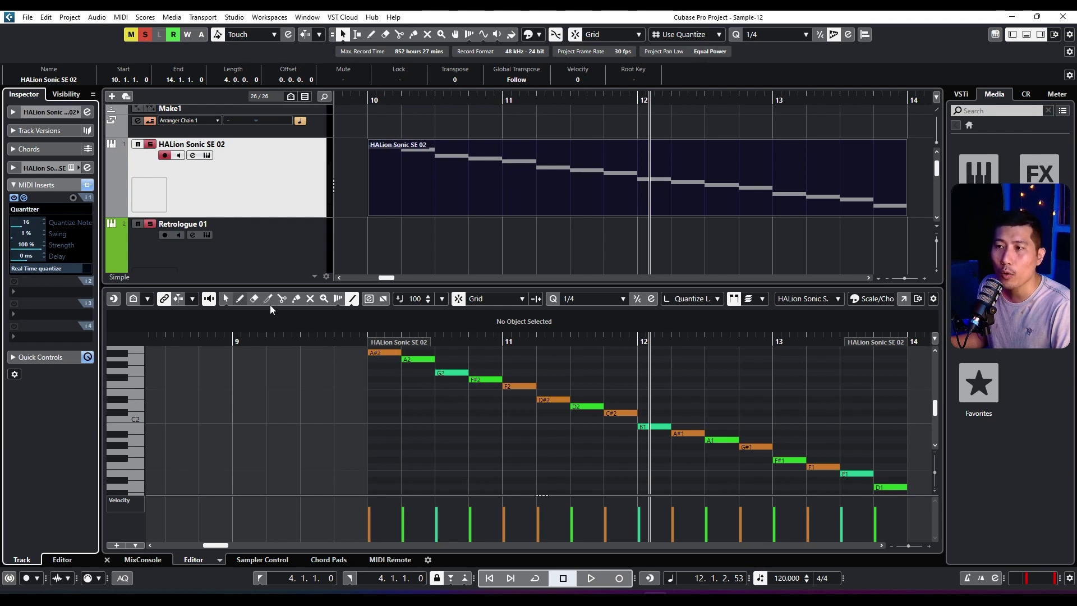
{"action": "left_click_drag", "start_coordinate": [19, 227], "coordinate": [38, 249]}
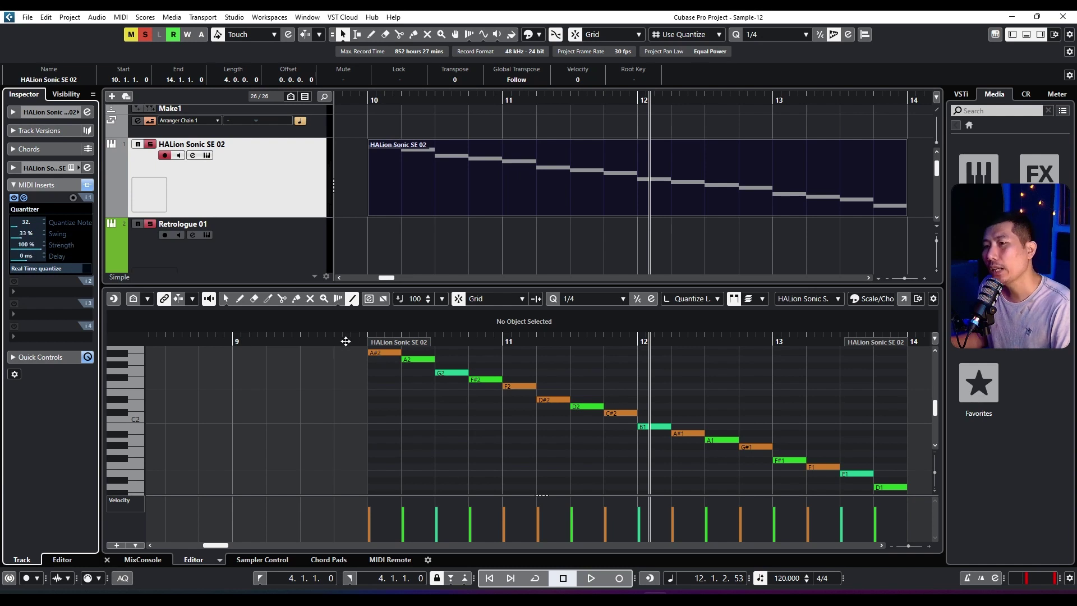
- Set the quantize preset to 1/32 and shorten the first A#2 note to a length of 0.0.2.60
{"action": "left_click", "coordinate": [225, 299]}
{"action": "left_click_drag", "start_coordinate": [401, 362], "coordinate": [405, 385]}
{"action": "scroll", "coordinate": [405, 404], "scroll_direction": "up", "scroll_amount": 6}
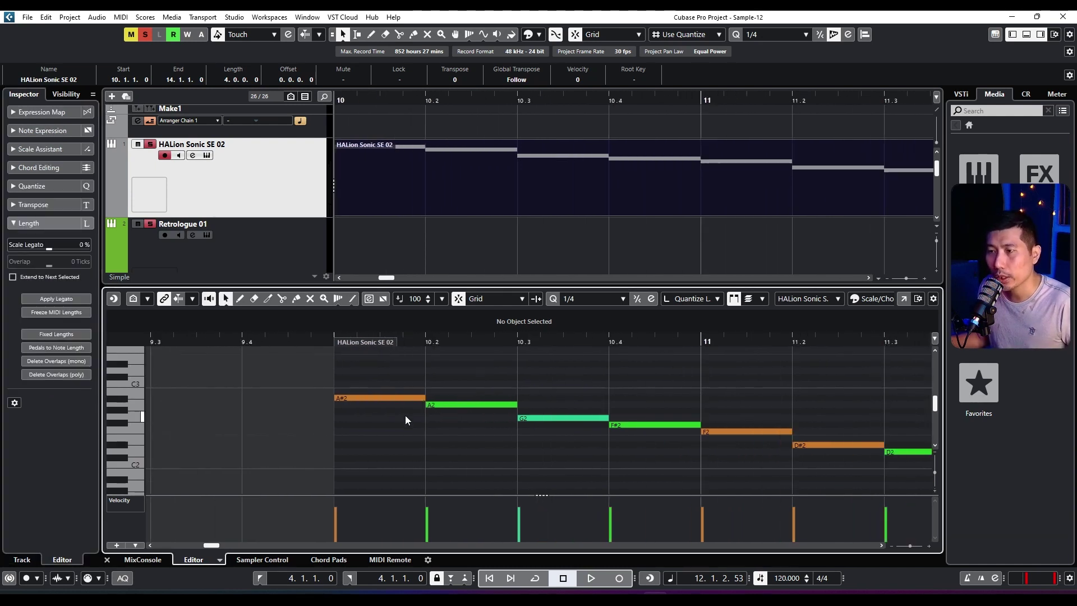
{"action": "left_click", "coordinate": [588, 299]}
{"action": "left_click", "coordinate": [585, 388]}
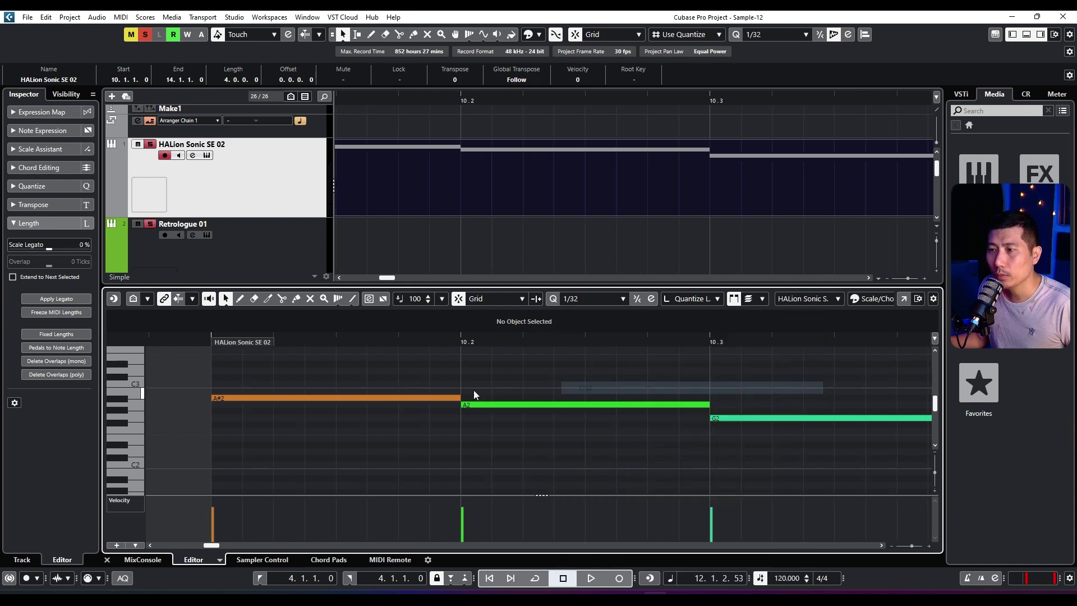
{"action": "left_click_drag", "start_coordinate": [460, 398], "coordinate": [367, 398]}
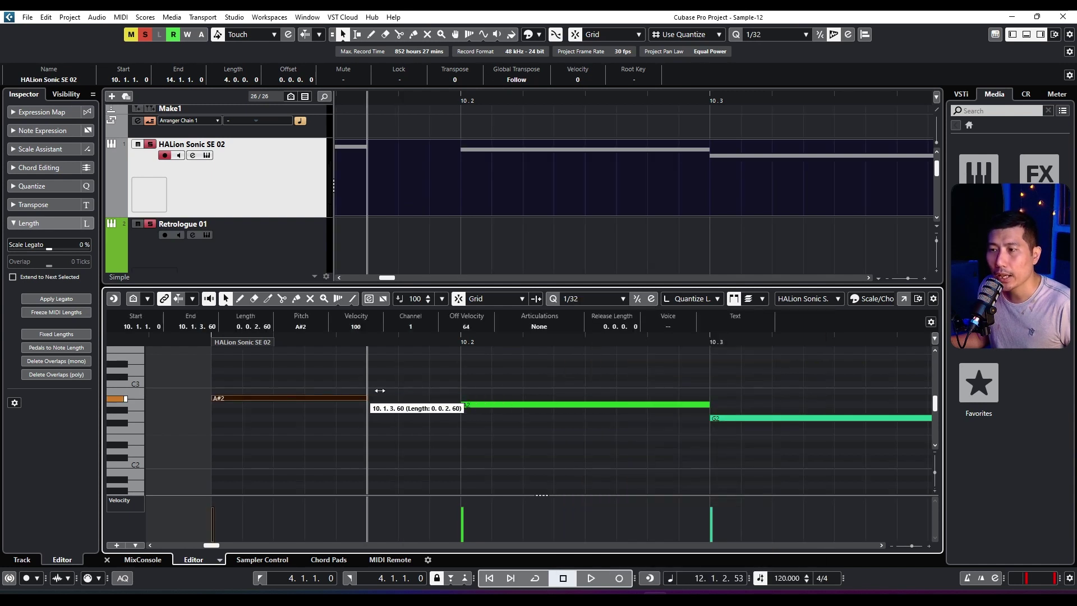
{"action": "left_click", "coordinate": [708, 405]}
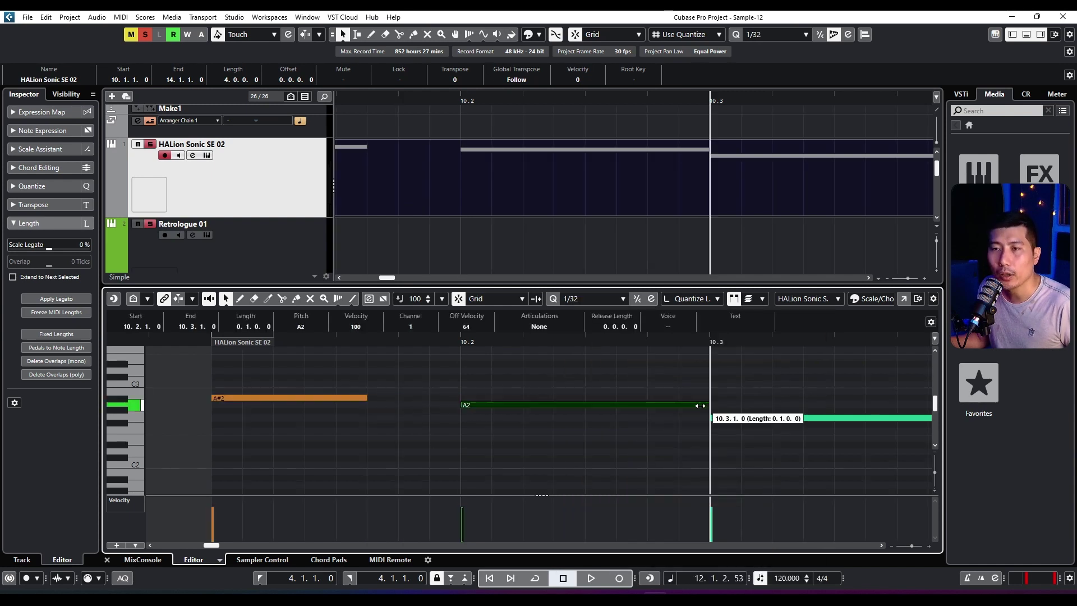
- Set the Quantizer to quantize note Off, swing 79%, strength 27%, delay 3 ms and real-time quantize, and reopen the part's notes
{"action": "left_click", "coordinate": [252, 165]}
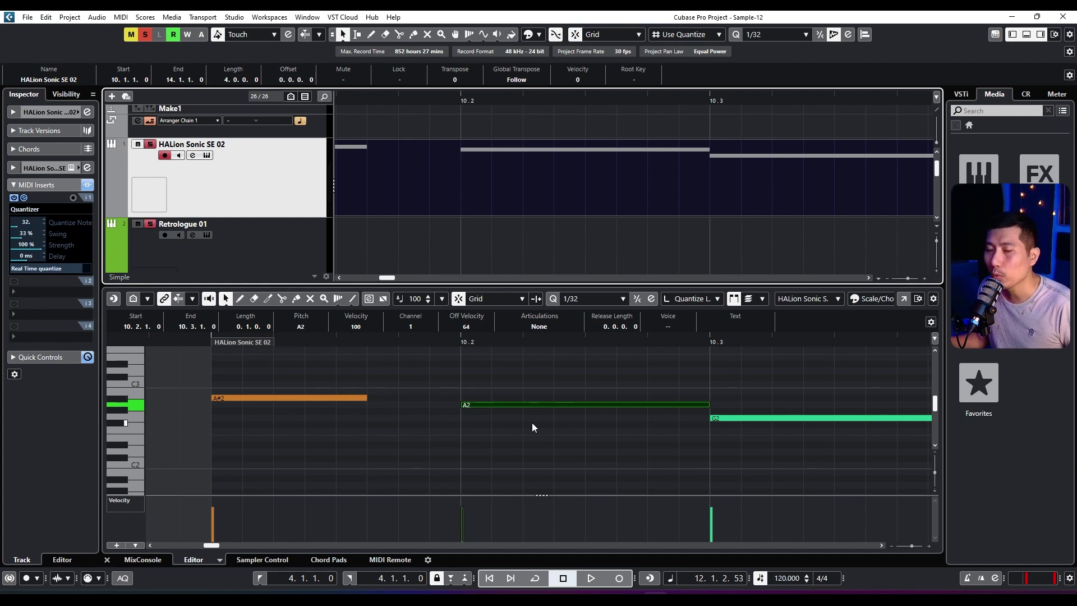
{"action": "mouse_move", "coordinate": [35, 247]}
{"action": "left_mouse_down"}
{"action": "mouse_move", "coordinate": [94, 260]}
{"action": "mouse_move", "coordinate": [19, 258]}
{"action": "mouse_move", "coordinate": [41, 236]}
{"action": "left_mouse_up"}
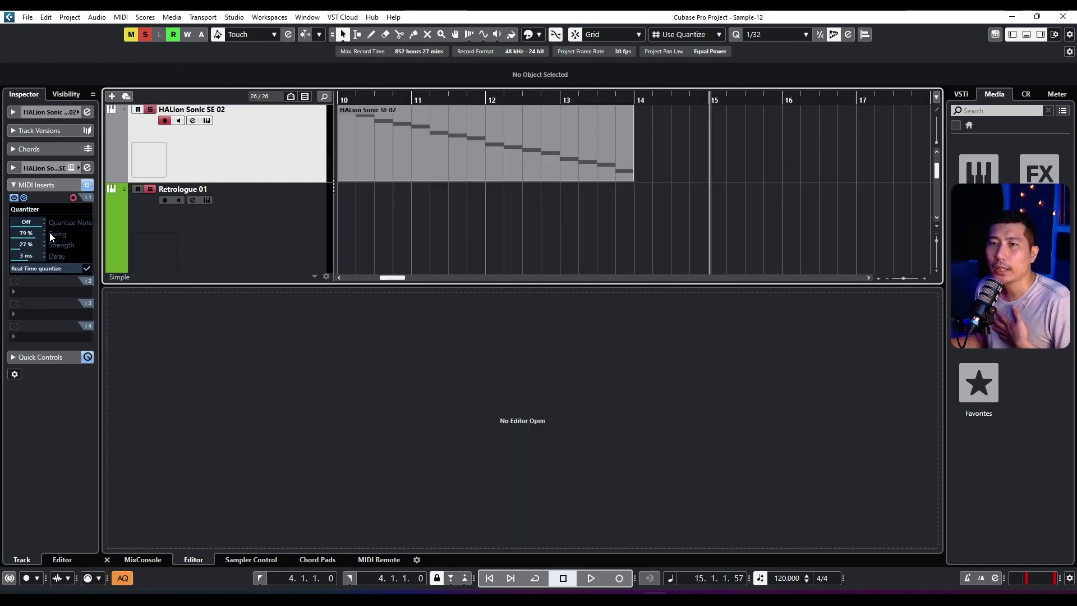
{"action": "double_click", "coordinate": [430, 210]}
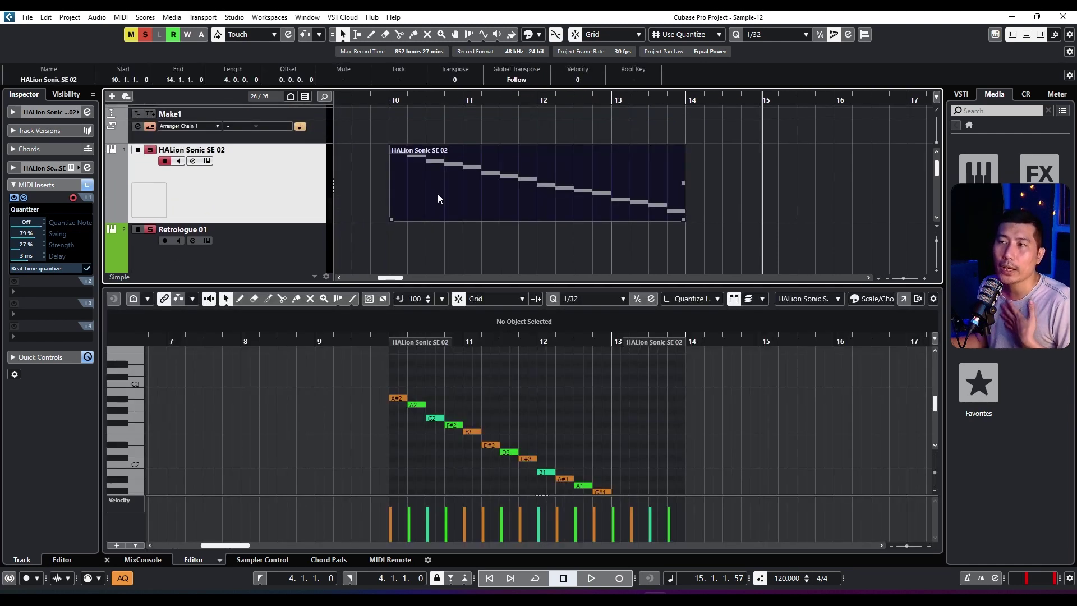
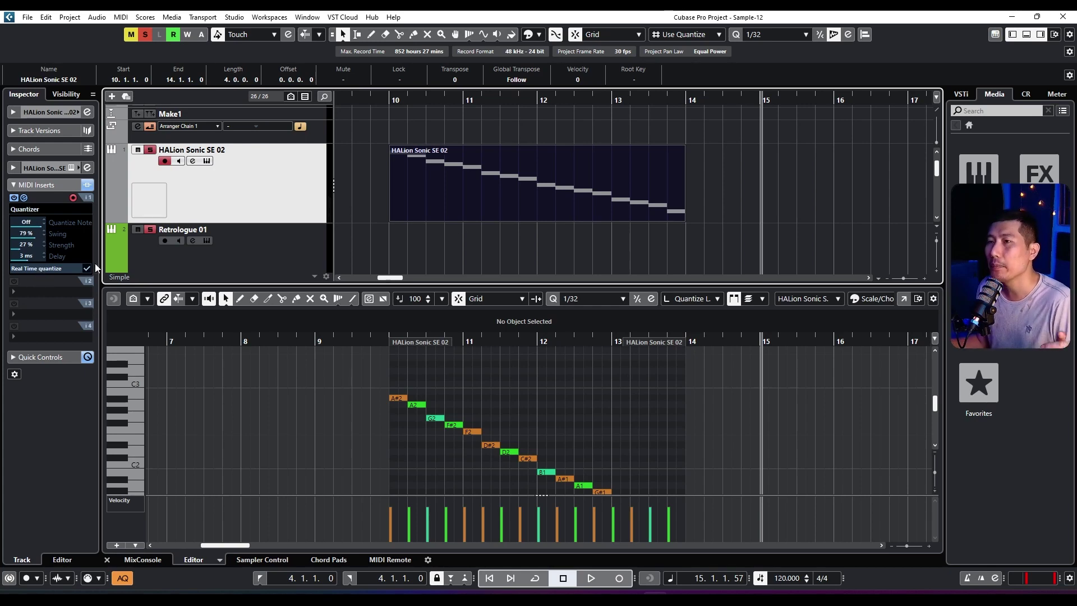
- Select the descending notes in the part and return to the HALion Sonic SE 02 track's MIDI inserts
{"action": "left_click_drag", "start_coordinate": [368, 374], "coordinate": [694, 488]}
{"action": "scroll", "coordinate": [534, 440], "scroll_direction": "up", "scroll_amount": 6}
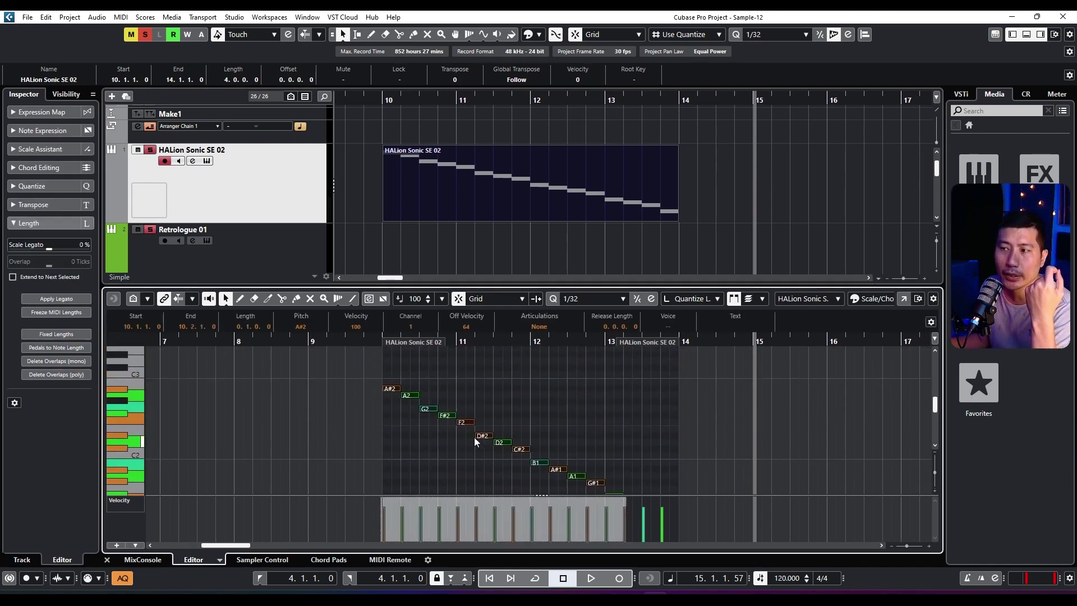
{"action": "left_click", "coordinate": [303, 192]}
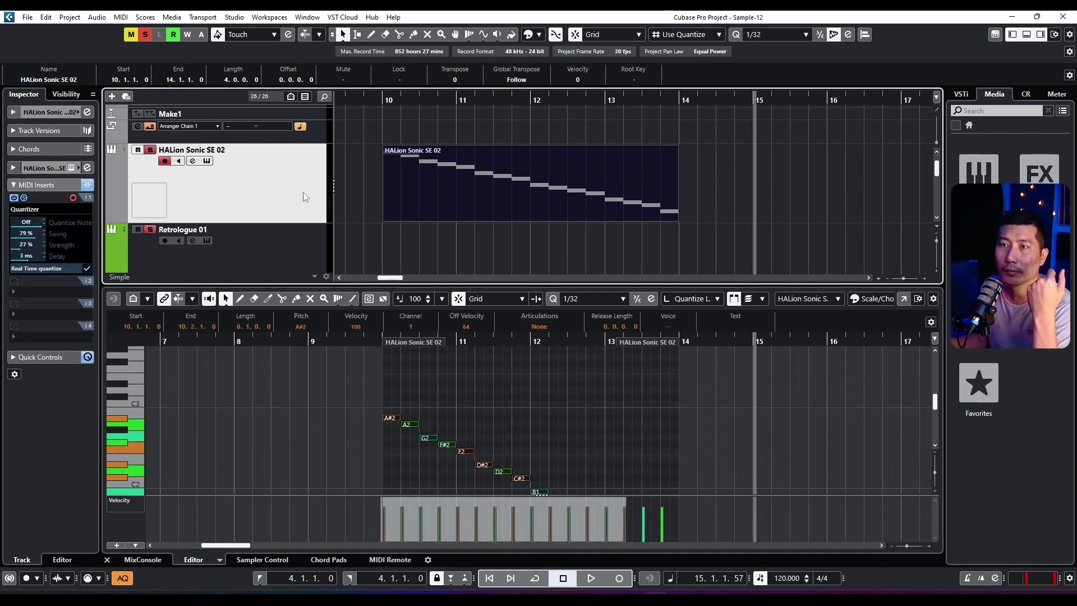
- Replace the Quantizer with StepDesigner in the first MIDI insert slot and load the 303 Sequence 1 preset
{"action": "left_click", "coordinate": [44, 209]}
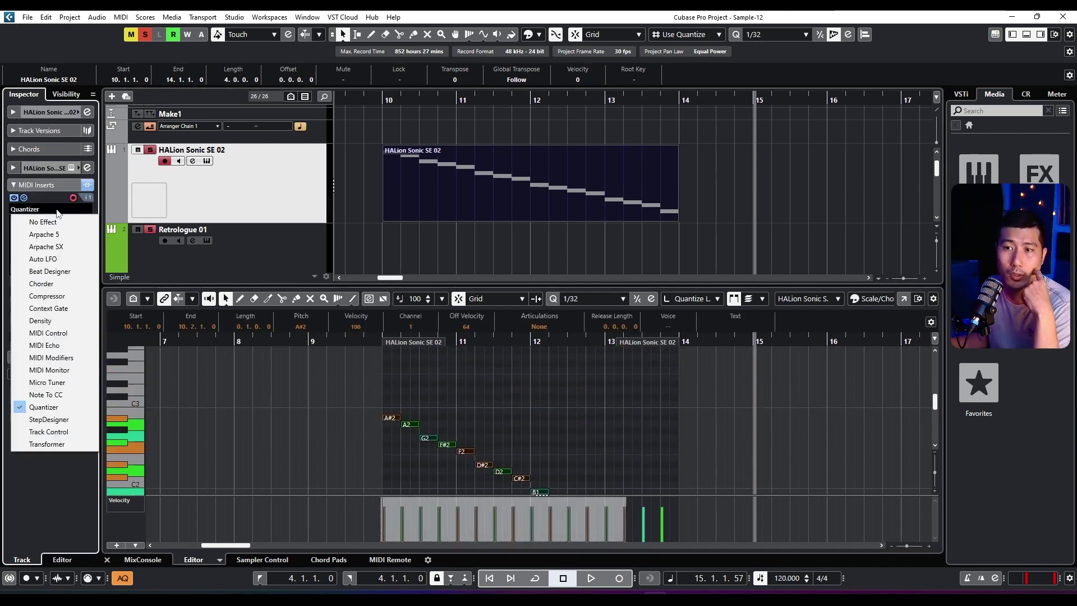
{"action": "left_click", "coordinate": [77, 421]}
{"action": "left_click_drag", "start_coordinate": [314, 133], "coordinate": [314, 296]}
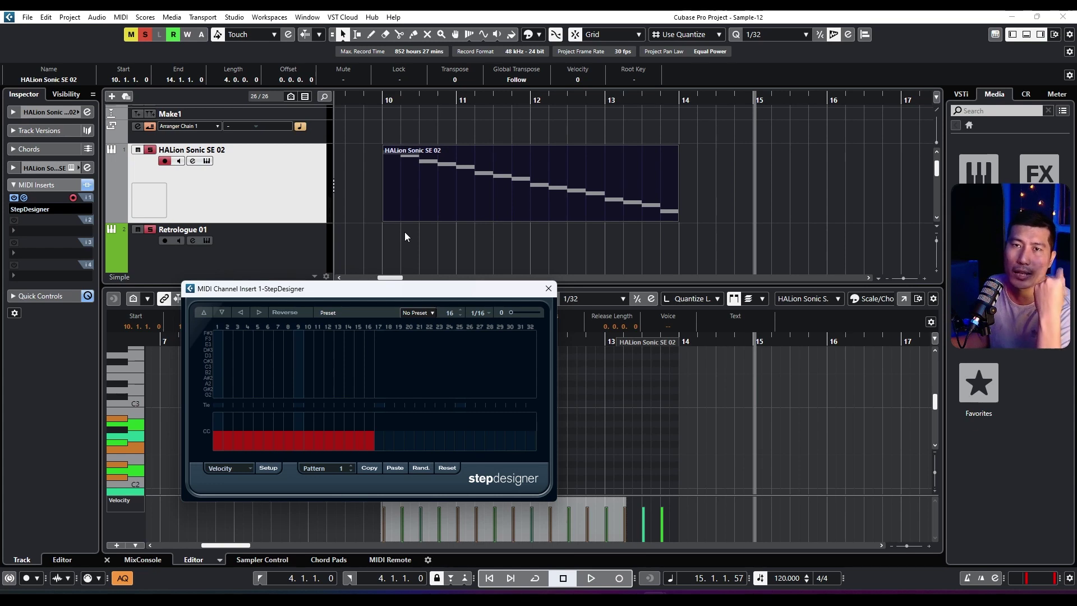
{"action": "left_click_drag", "start_coordinate": [320, 289], "coordinate": [418, 230]}
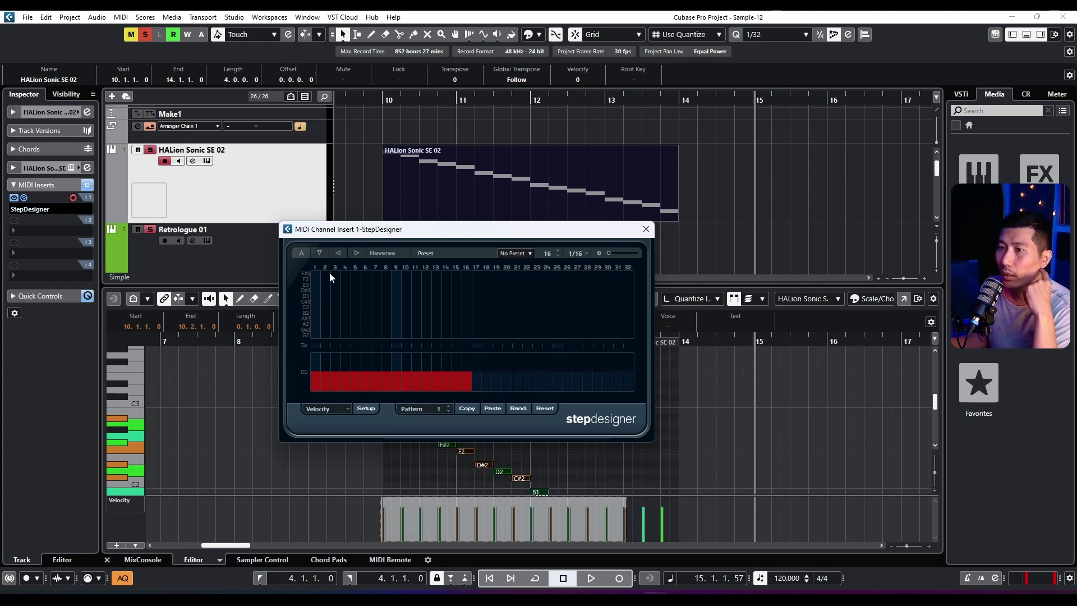
{"action": "left_click", "coordinate": [502, 253]}
{"action": "left_click", "coordinate": [557, 315]}
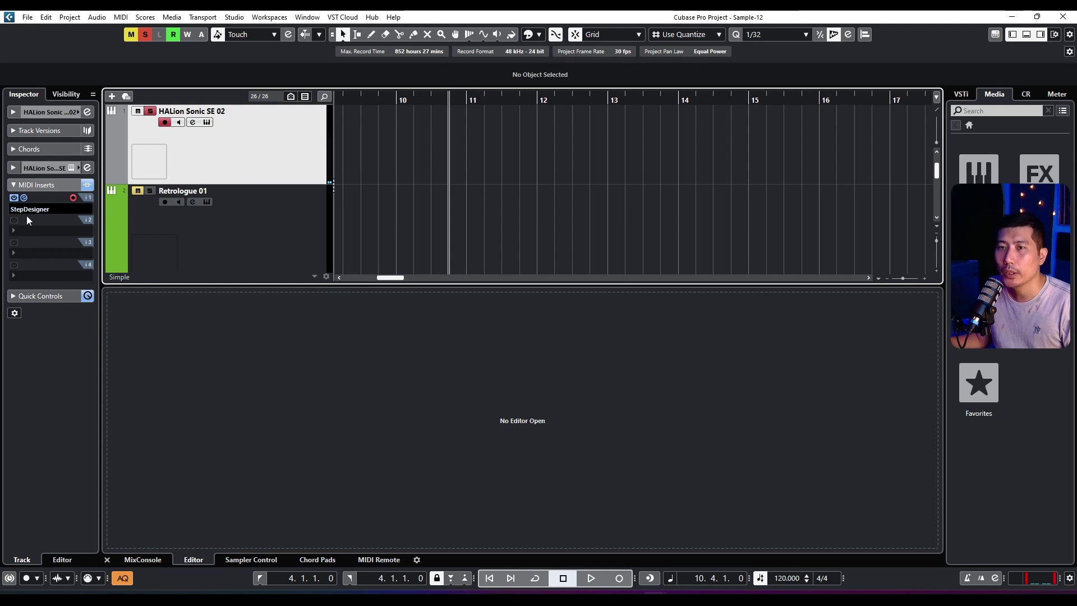
- Reopen the StepDesigner window, place it clear of the track, and play the 303 Sequence 1 pattern briefly
{"action": "left_click", "coordinate": [57, 210]}
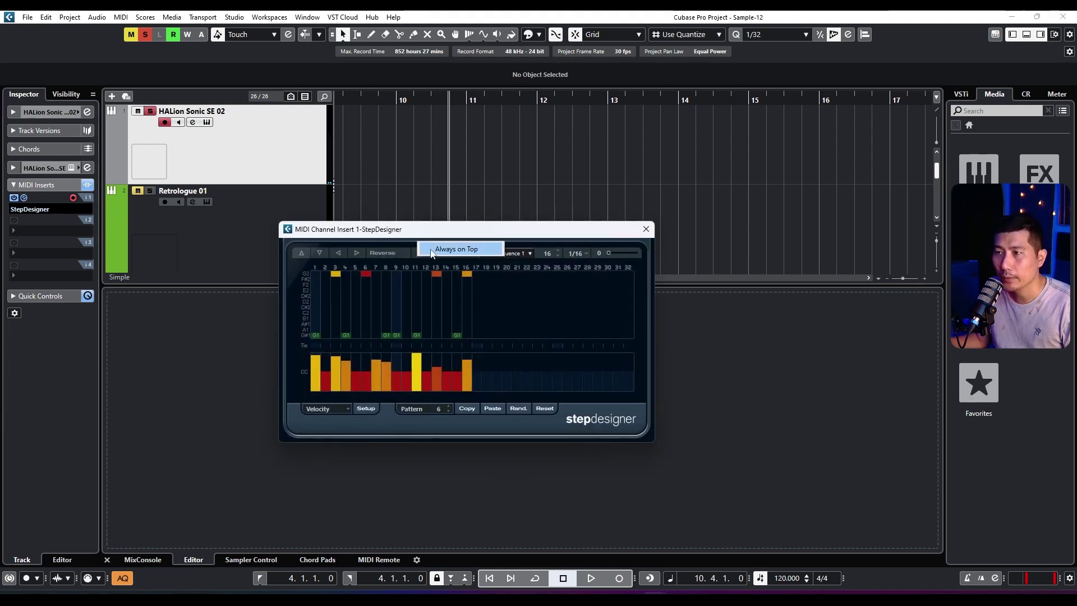
{"action": "left_click_drag", "start_coordinate": [439, 237], "coordinate": [332, 248]}
{"action": "scroll", "coordinate": [399, 161], "scroll_direction": "up", "scroll_amount": 2}
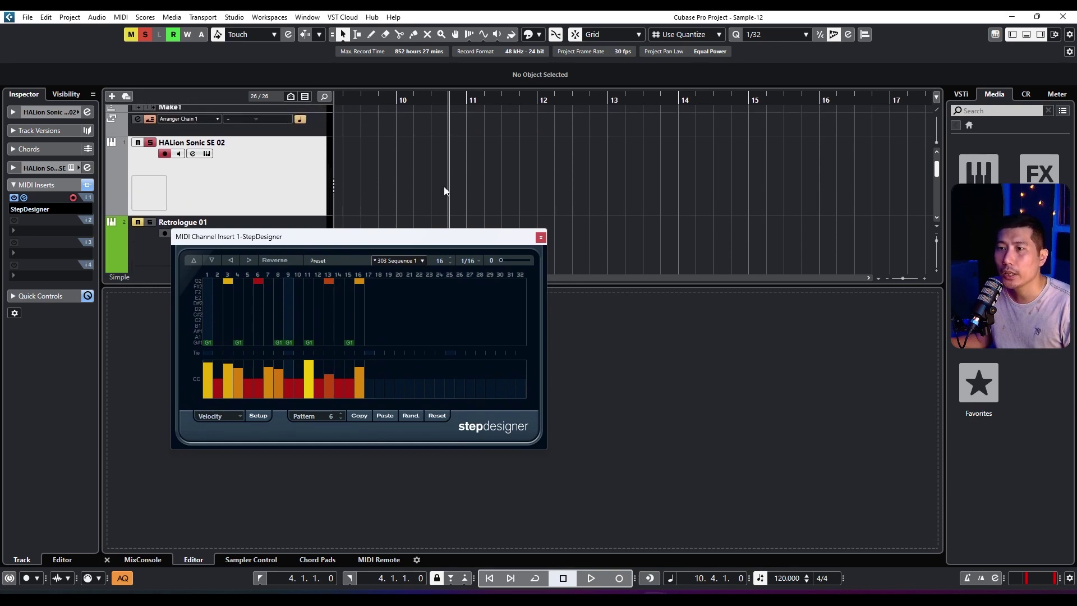
{"action": "key", "text": "space"}
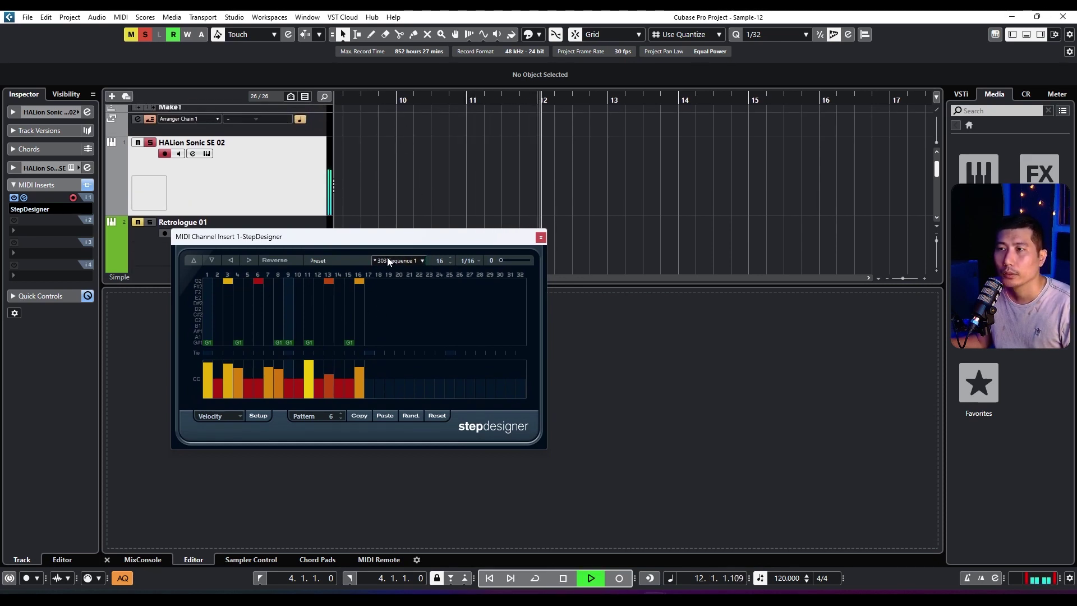
{"action": "key", "text": "space"}
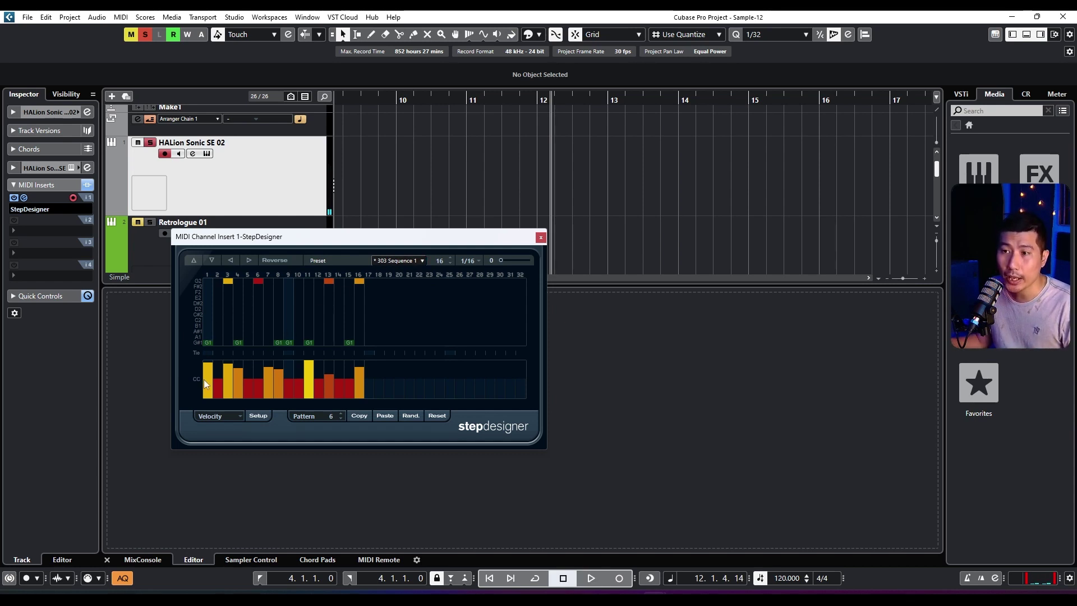
- Lower the velocities of steps 1 and 2, redraw the step notes as a melody between A#1 and E2, and play it briefly
{"action": "left_click_drag", "start_coordinate": [206, 378], "coordinate": [213, 368]}
{"action": "left_click", "coordinate": [208, 337]}
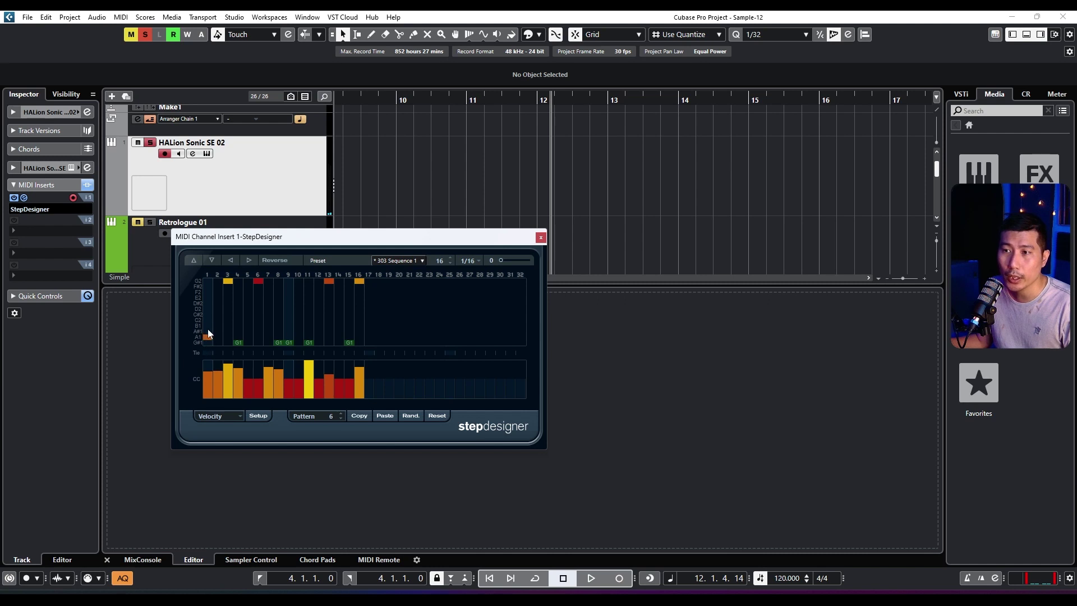
{"action": "mouse_move", "coordinate": [206, 327]}
{"action": "left_mouse_down"}
{"action": "mouse_move", "coordinate": [210, 299]}
{"action": "mouse_move", "coordinate": [242, 306]}
{"action": "left_mouse_up"}
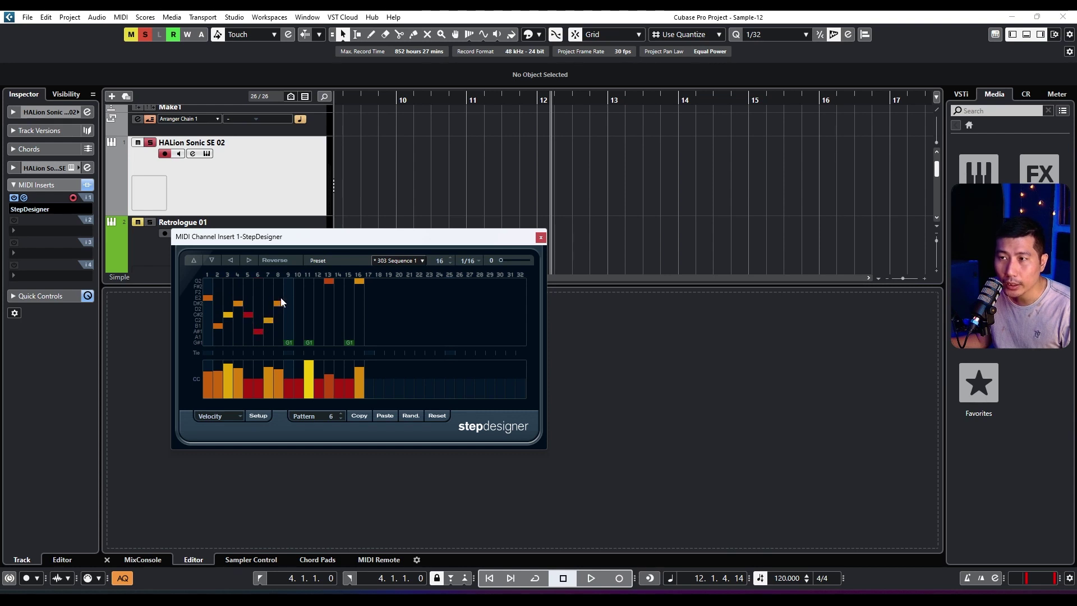
{"action": "left_click", "coordinate": [465, 101]}
{"action": "key", "text": "space"}
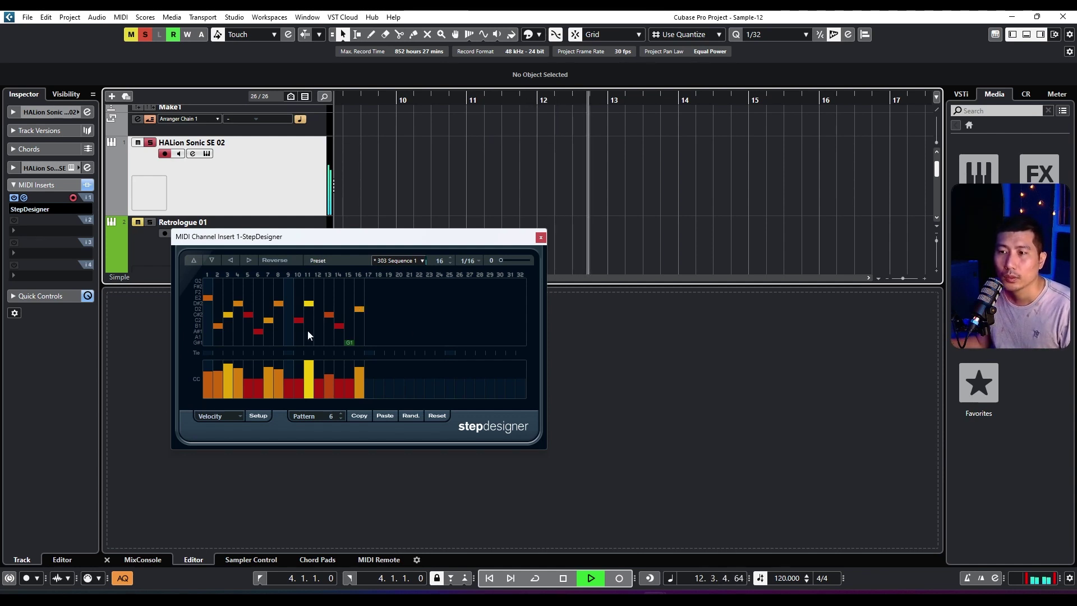
{"action": "key", "text": "space"}
- Draw a velocity curve that falls from step 1 to about step 9 and rises to step 16, and play the pattern
{"action": "left_click_drag", "start_coordinate": [207, 384], "coordinate": [369, 396]}
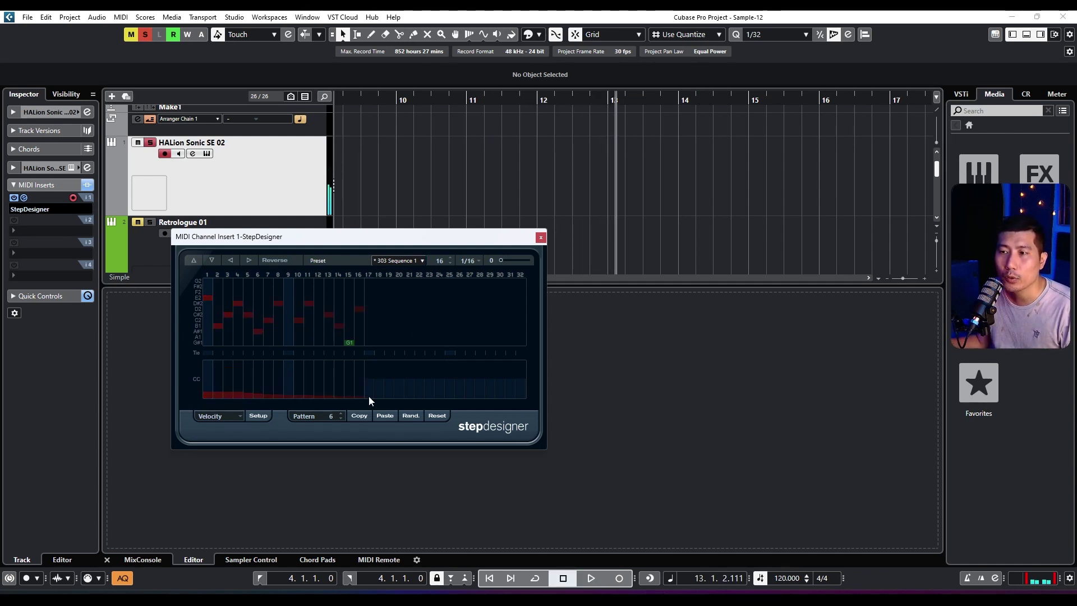
{"action": "left_click_drag", "start_coordinate": [207, 369], "coordinate": [340, 399]}
{"action": "key", "text": "space"}
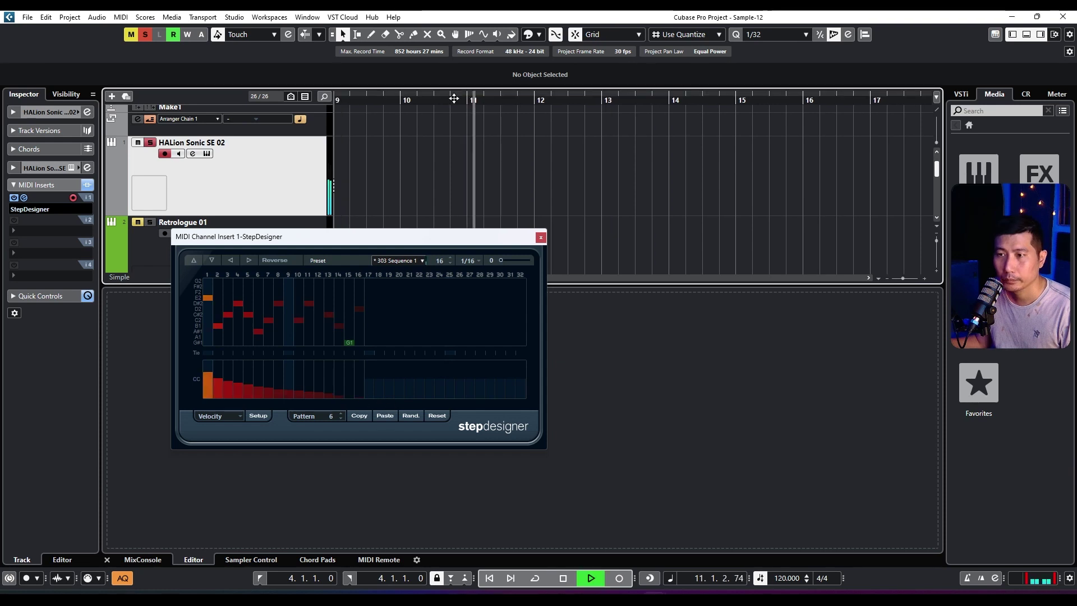
{"action": "left_click_drag", "start_coordinate": [273, 388], "coordinate": [364, 372]}
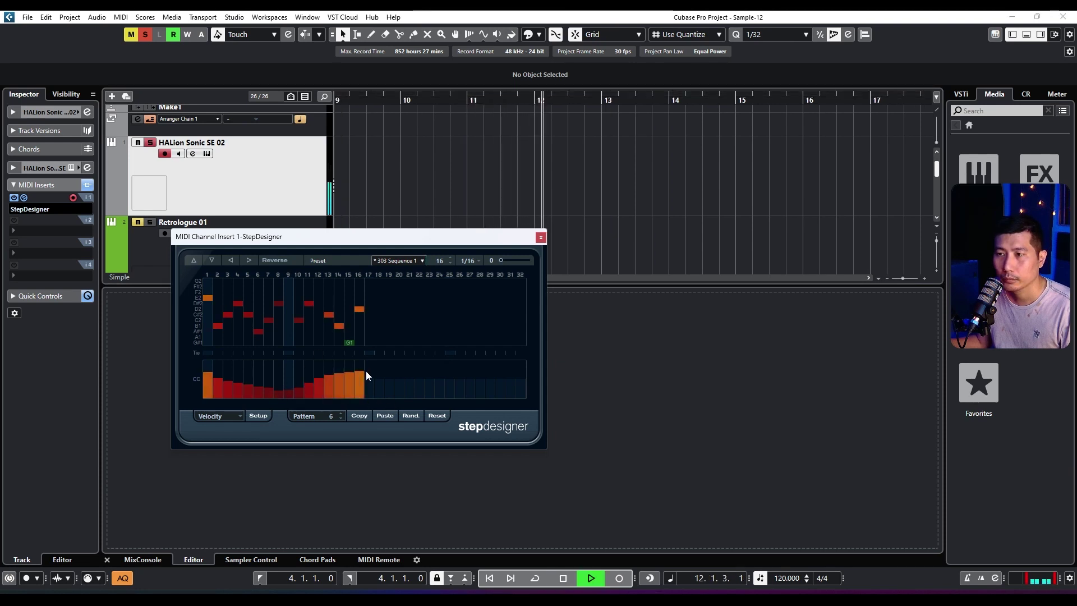
{"action": "key", "text": "space"}
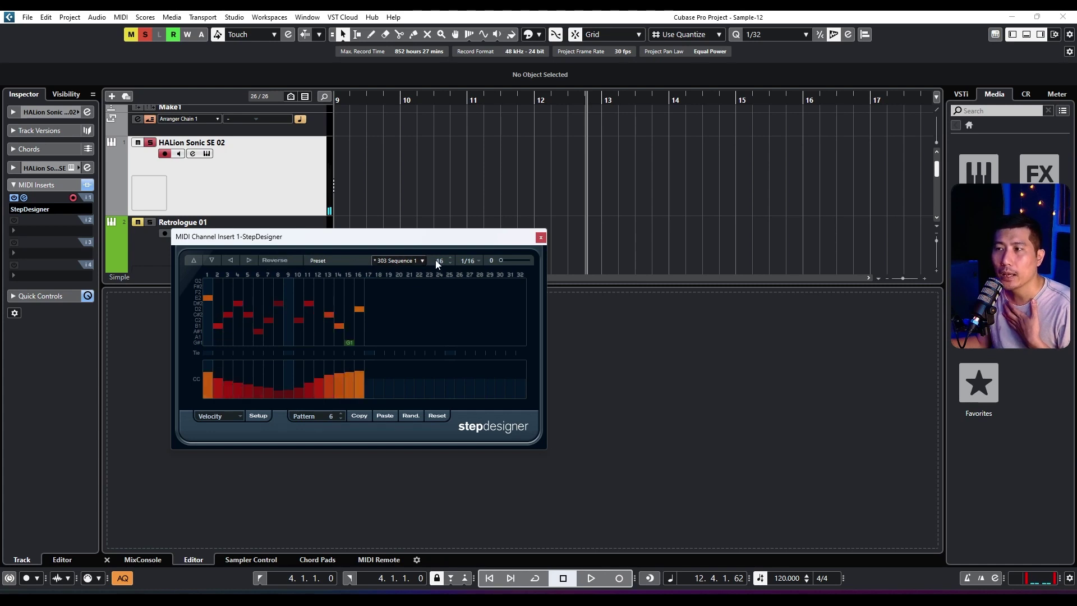
- Extend the StepDesigner pattern to 19 steps and set the step size to 1/8T
{"action": "left_click", "coordinate": [450, 257]}
{"action": "left_click", "coordinate": [450, 258]}
{"action": "left_click", "coordinate": [450, 257]}
{"action": "left_click", "coordinate": [470, 260]}
{"action": "left_click", "coordinate": [471, 260]}
{"action": "left_click", "coordinate": [481, 322]}
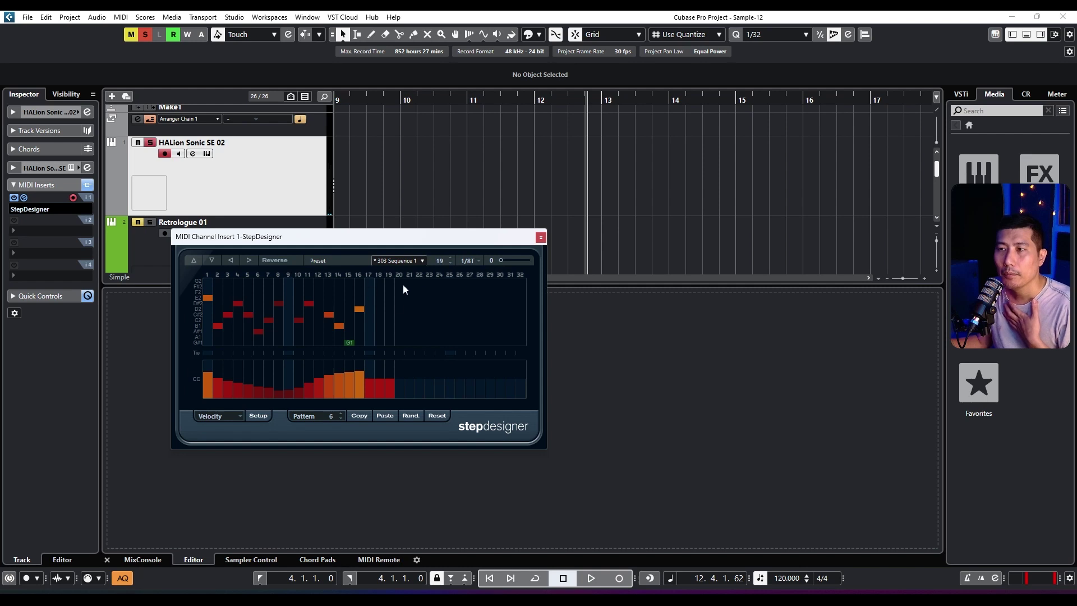
- Look at the Gate and CC 71 (Harmonic) lanes, return to Velocity, and check the controller setup
{"action": "left_click", "coordinate": [217, 418]}
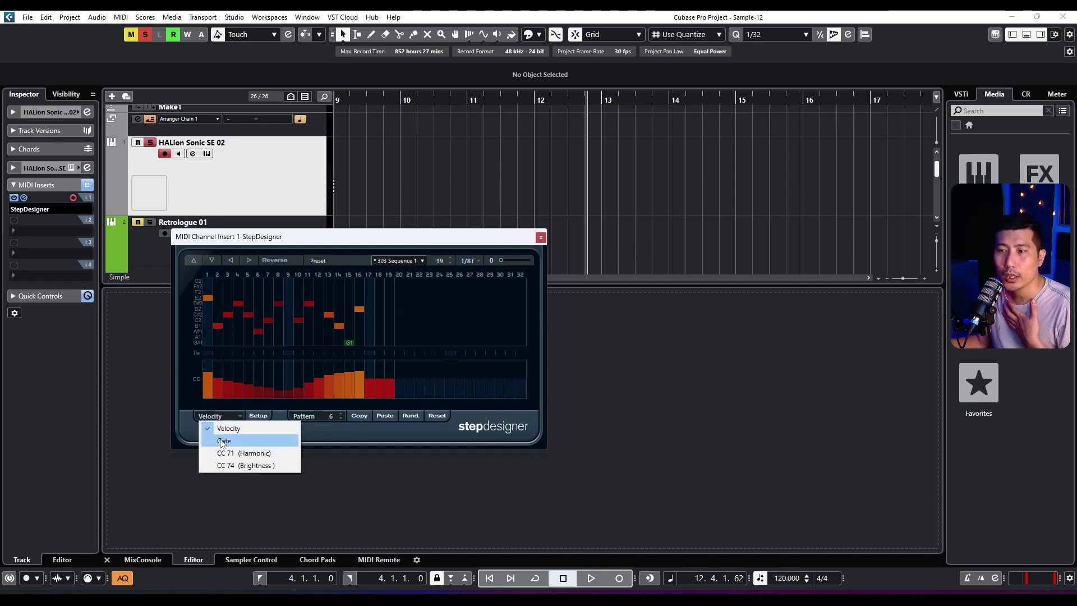
{"action": "left_click", "coordinate": [198, 380]}
{"action": "left_click", "coordinate": [214, 417]}
{"action": "left_click", "coordinate": [225, 441]}
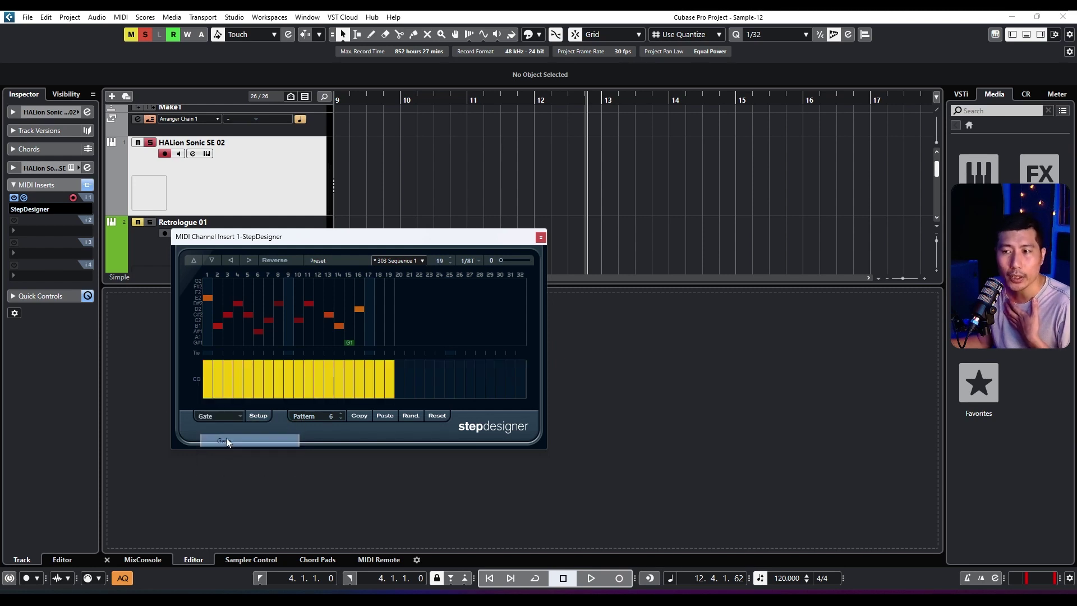
{"action": "left_click", "coordinate": [219, 416]}
{"action": "left_click", "coordinate": [230, 453]}
{"action": "left_click", "coordinate": [219, 415]}
{"action": "left_click", "coordinate": [230, 428]}
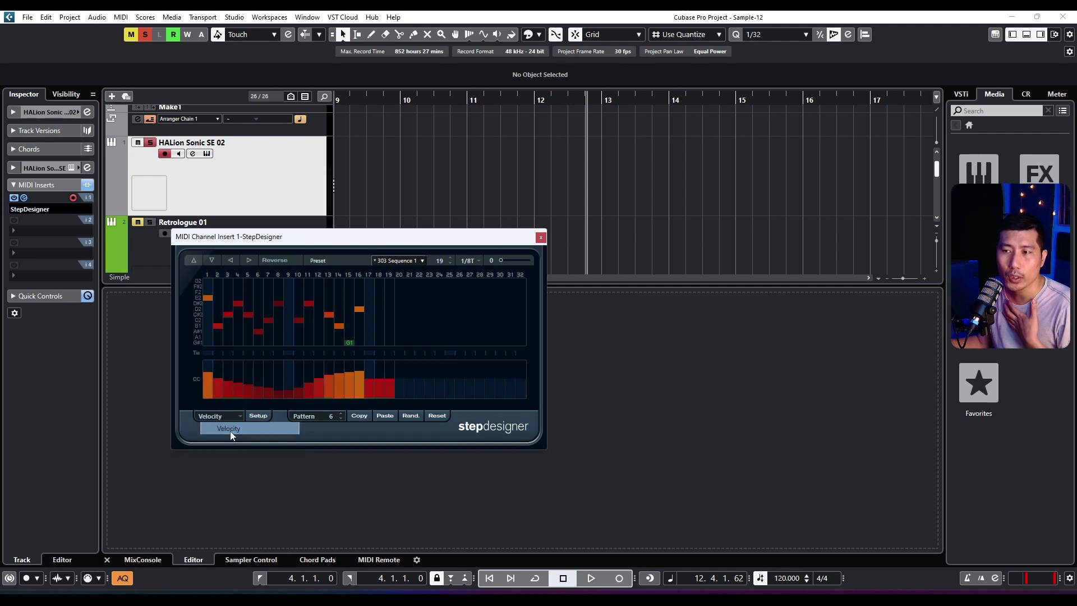
{"action": "left_click", "coordinate": [259, 416]}
{"action": "left_click", "coordinate": [614, 226]}
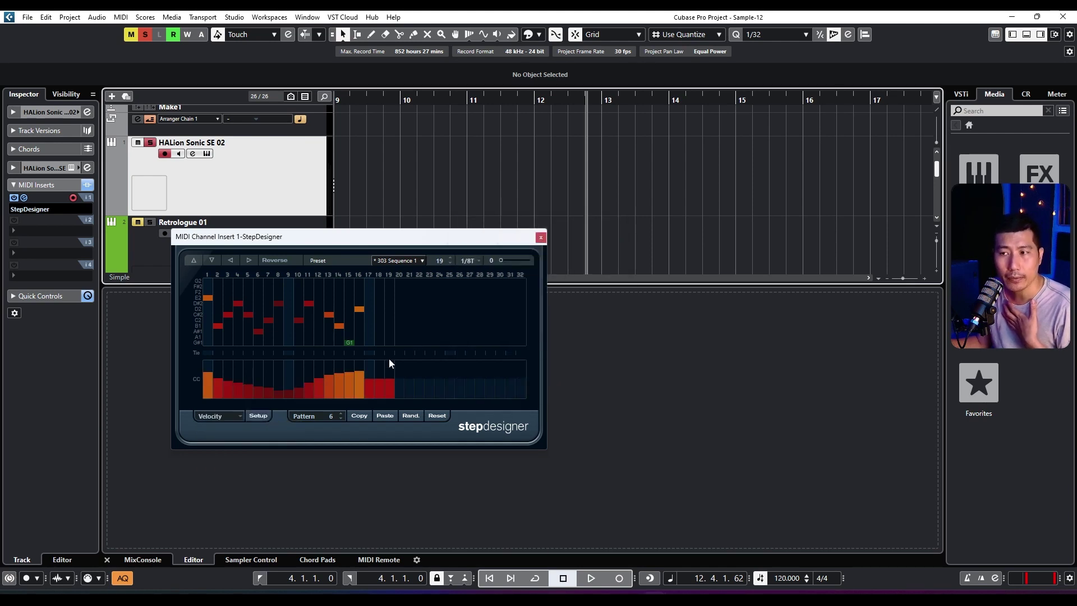
- Browse StepDesigner's stored patterns down to pattern 1 and back up, returning to pattern 6
{"action": "left_click", "coordinate": [340, 418]}
{"action": "left_click", "coordinate": [340, 418]}
{"action": "left_click", "coordinate": [340, 418]}
{"action": "left_click", "coordinate": [340, 418]}
{"action": "left_click", "coordinate": [340, 418]}
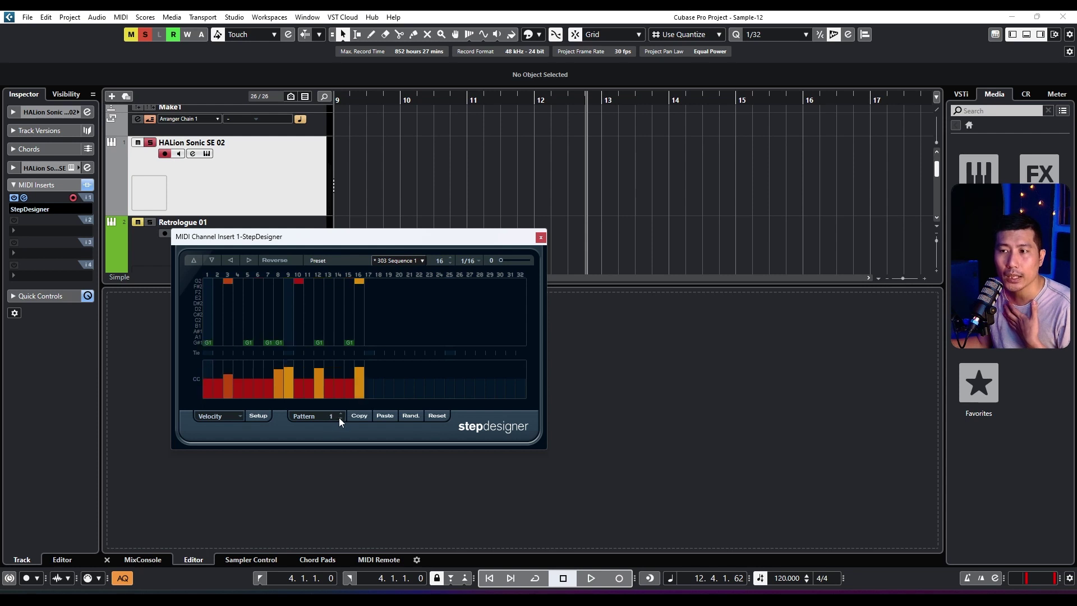
{"action": "left_click", "coordinate": [340, 415]}
{"action": "left_click", "coordinate": [340, 417]}
{"action": "left_click", "coordinate": [341, 412]}
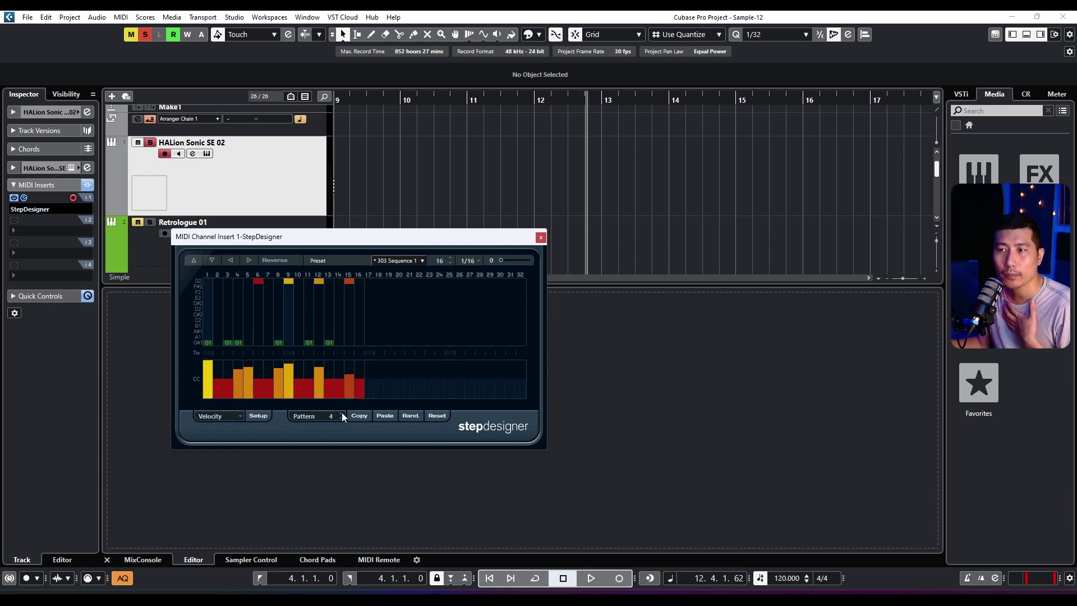
{"action": "left_click", "coordinate": [342, 412]}
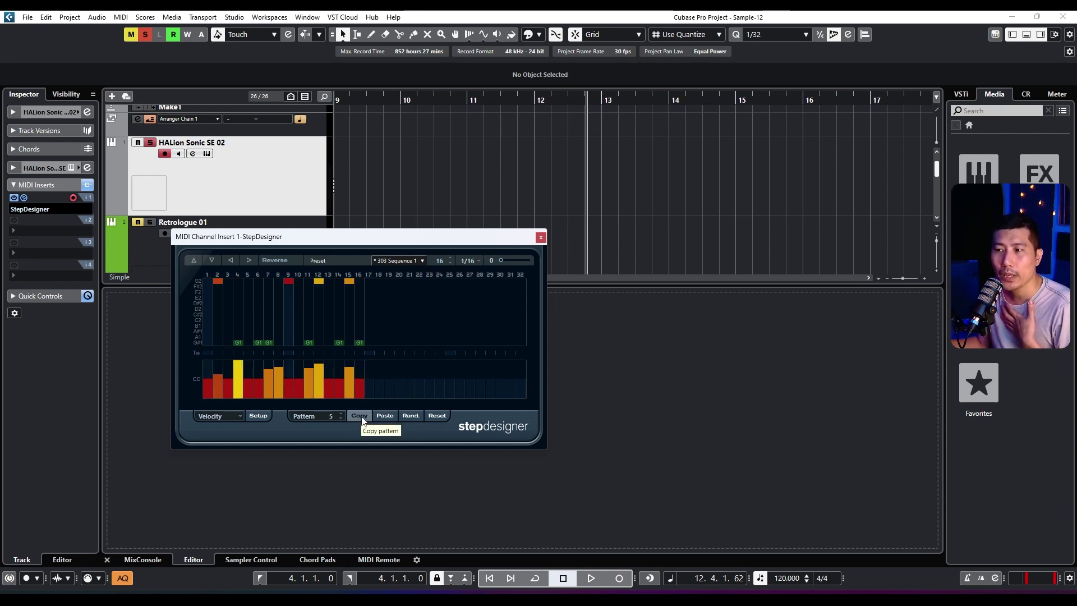
{"action": "left_click", "coordinate": [340, 419]}
{"action": "left_click", "coordinate": [341, 419]}
{"action": "left_click", "coordinate": [341, 419]}
{"action": "left_click", "coordinate": [340, 418]}
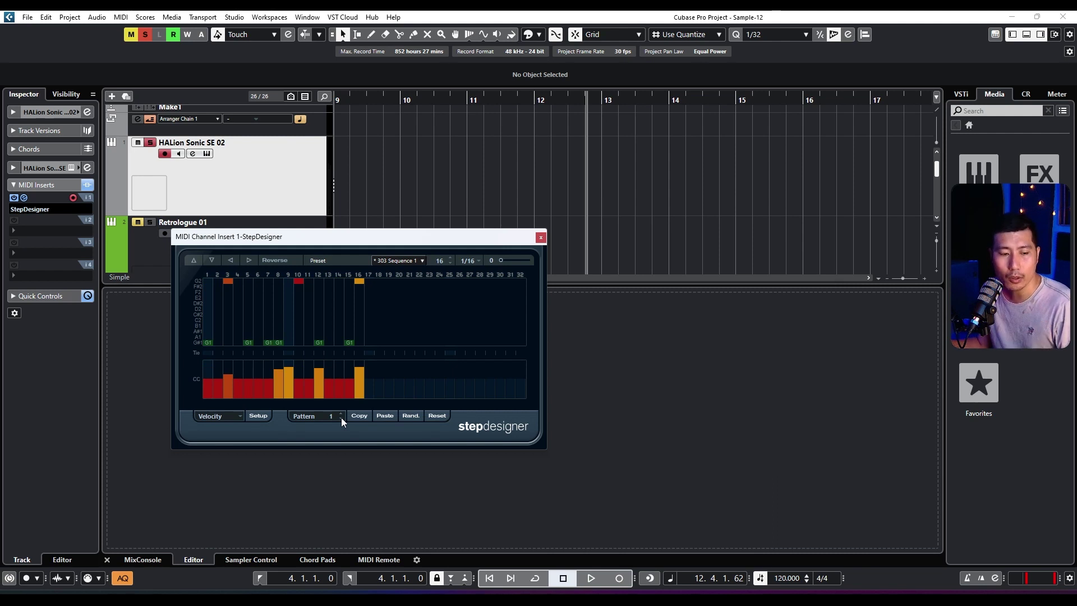
{"action": "left_click", "coordinate": [341, 417]}
{"action": "left_click", "coordinate": [341, 418]}
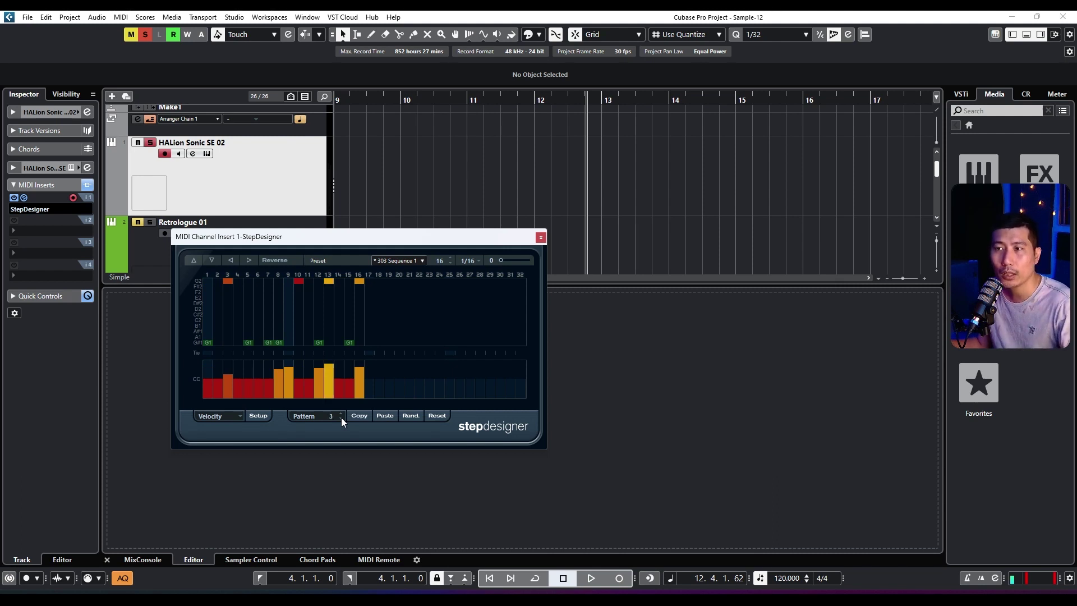
{"action": "left_click", "coordinate": [341, 417]}
{"action": "left_click", "coordinate": [341, 418]}
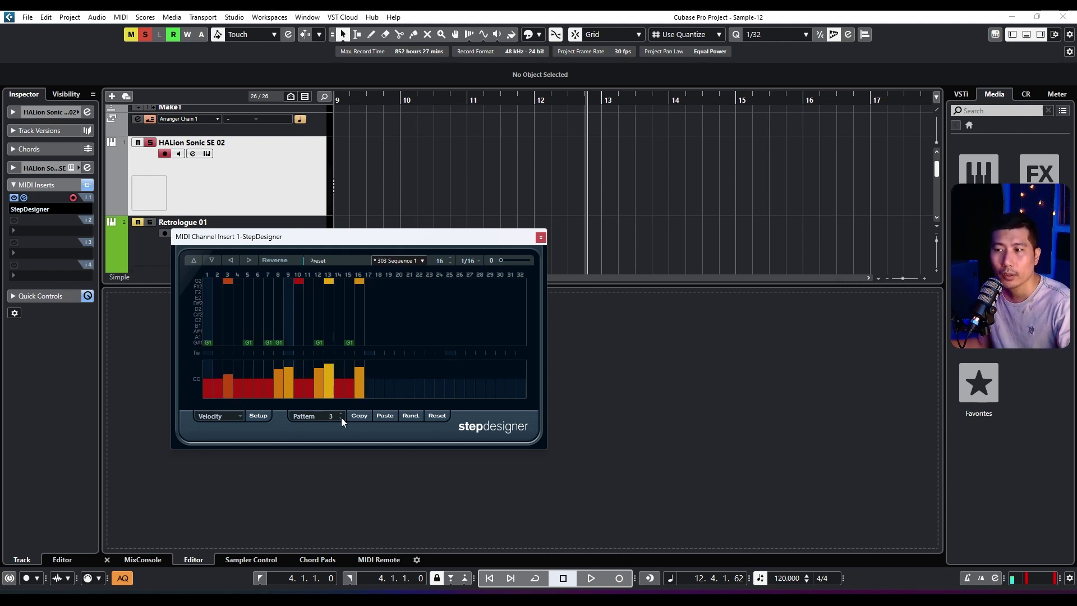
{"action": "left_click", "coordinate": [341, 417]}
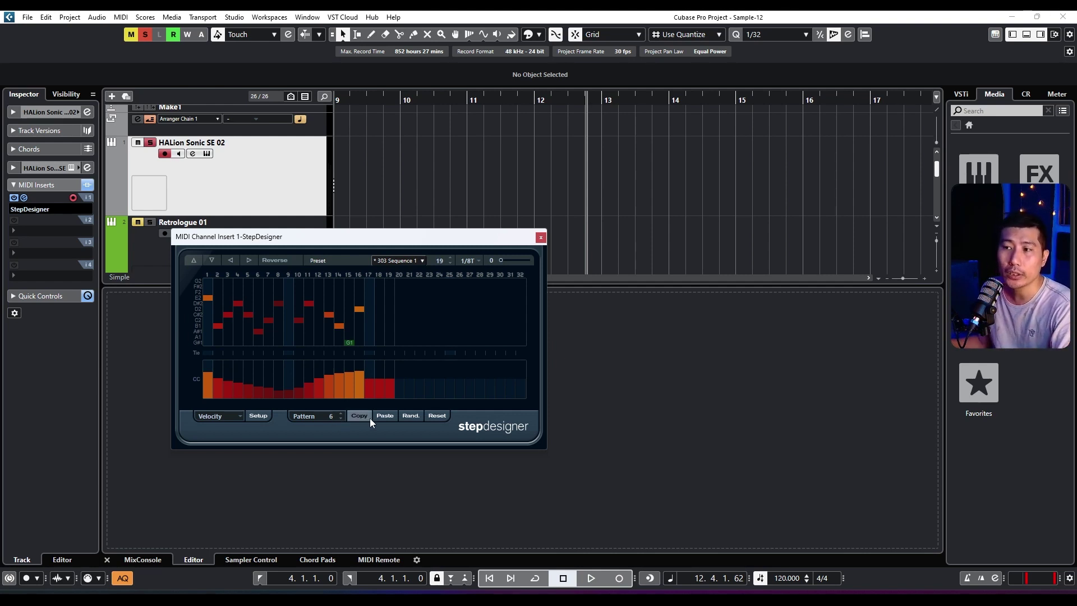
- Try a randomized pattern 6, reset it, and draw a new set of notes across its steps
{"action": "left_click", "coordinate": [405, 420]}
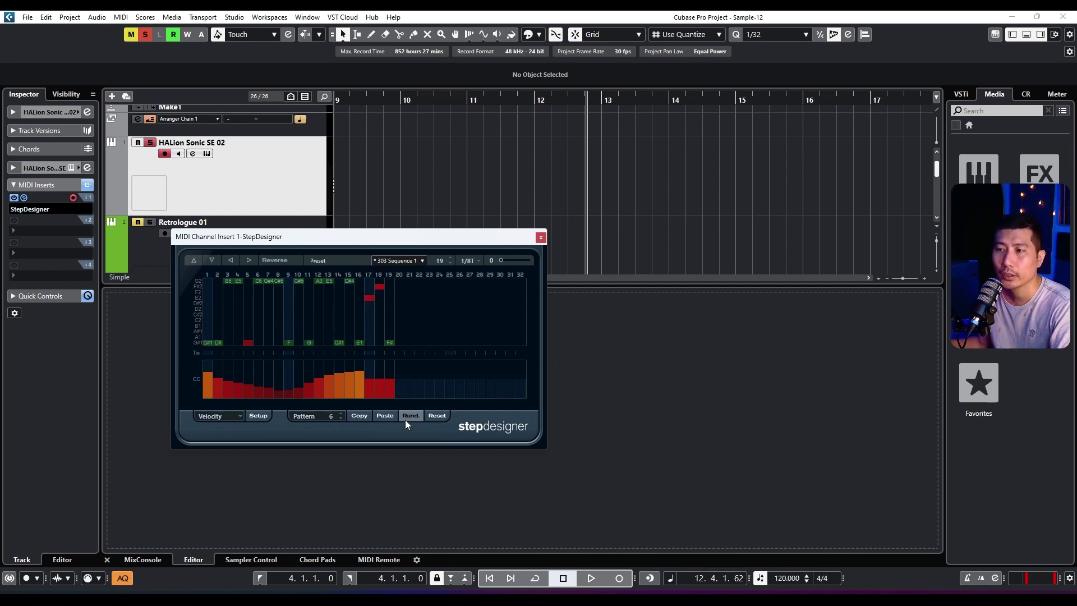
{"action": "left_click", "coordinate": [433, 419]}
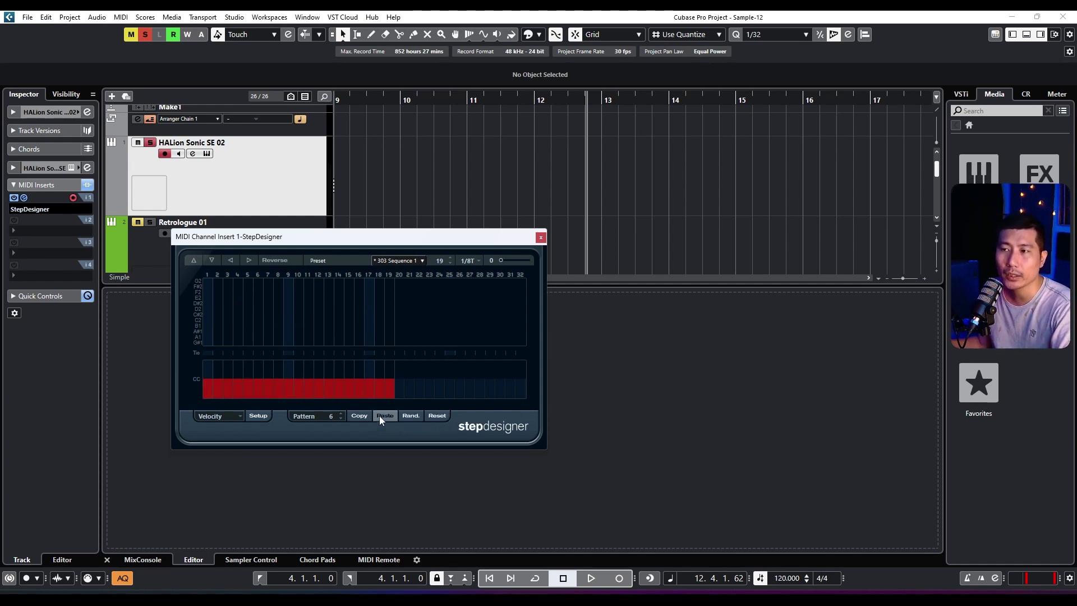
{"action": "left_click", "coordinate": [228, 304]}
{"action": "mouse_move", "coordinate": [319, 324]}
{"action": "left_mouse_down"}
{"action": "mouse_move", "coordinate": [270, 315]}
{"action": "mouse_move", "coordinate": [363, 322]}
{"action": "mouse_move", "coordinate": [318, 304]}
{"action": "mouse_move", "coordinate": [341, 296]}
{"action": "left_mouse_up"}
{"action": "left_click", "coordinate": [300, 299]}
- Shift the new pattern by octaves and steps, leaving it one octave lower and moved along in time, with swing at 16
{"action": "left_click", "coordinate": [198, 261]}
{"action": "left_click", "coordinate": [213, 262]}
{"action": "left_click", "coordinate": [213, 262]}
{"action": "left_click", "coordinate": [233, 262]}
{"action": "left_click", "coordinate": [250, 262]}
{"action": "left_click", "coordinate": [249, 262]}
{"action": "left_click", "coordinate": [249, 261]}
{"action": "left_click", "coordinate": [249, 261]}
{"action": "left_click", "coordinate": [249, 262]}
{"action": "left_click", "coordinate": [231, 261]}
{"action": "left_click", "coordinate": [231, 261]}
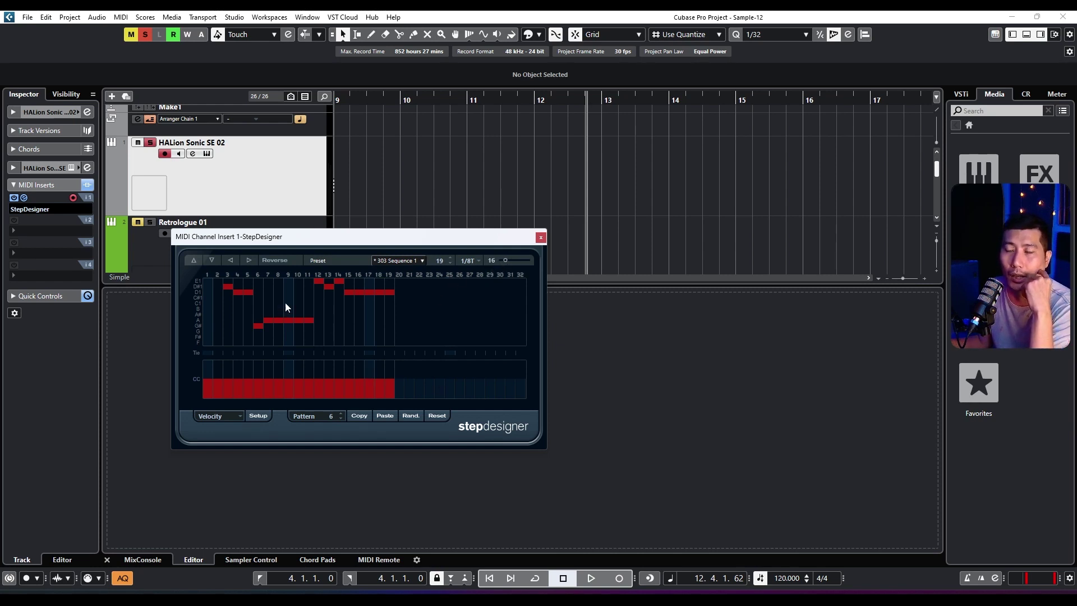
{"action": "left_click", "coordinate": [237, 420]}
{"action": "left_click", "coordinate": [269, 418]}
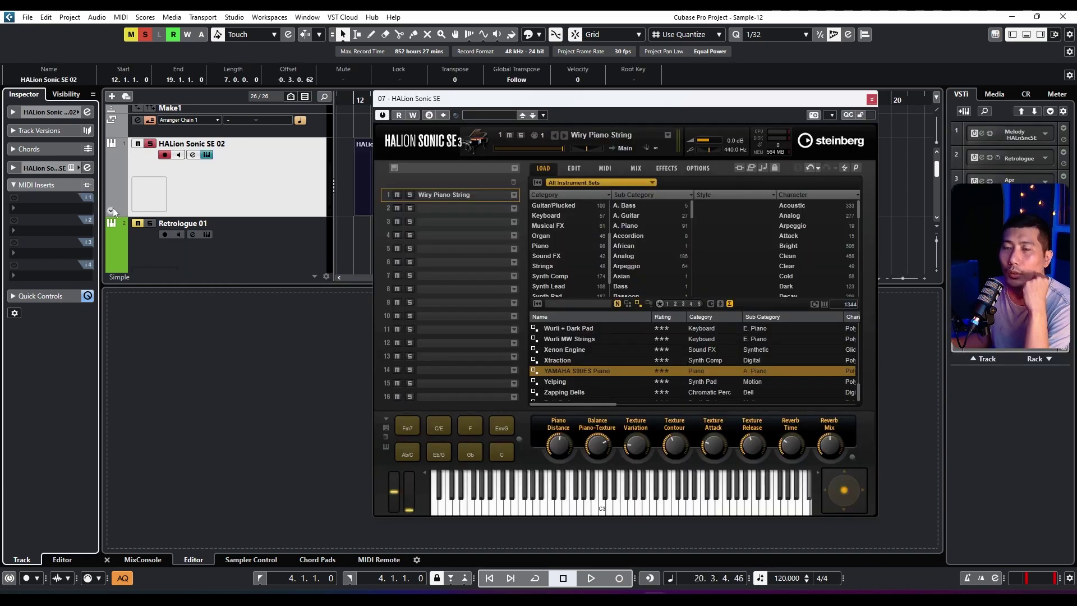
- Close the HALion Sonic SE window, load Track Control in the first MIDI insert slot, and raise its window
{"action": "left_click", "coordinate": [872, 99]}
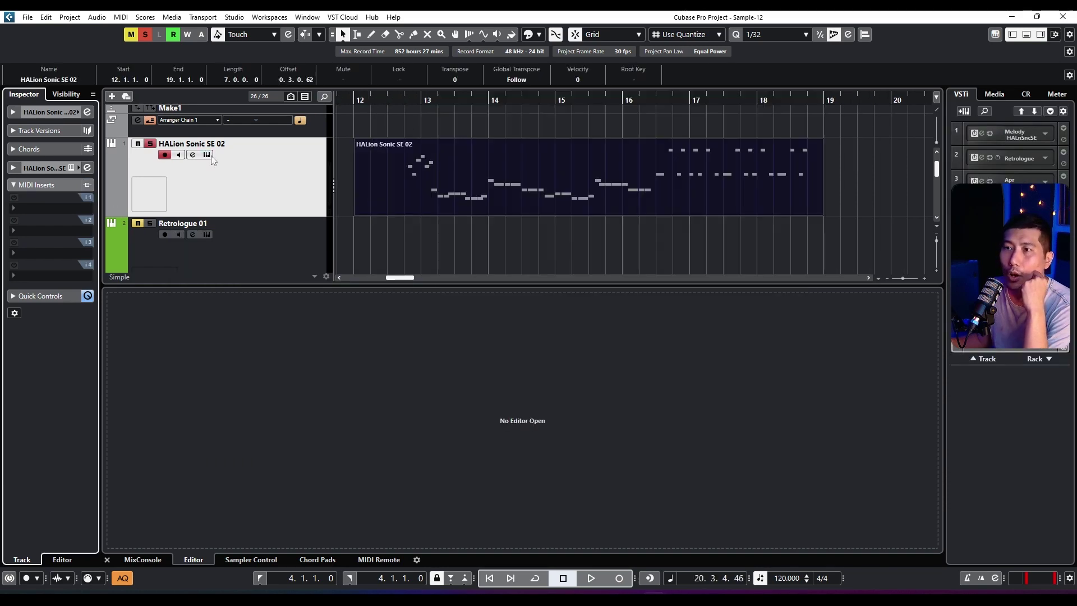
{"action": "left_click", "coordinate": [73, 206]}
{"action": "left_click", "coordinate": [49, 431]}
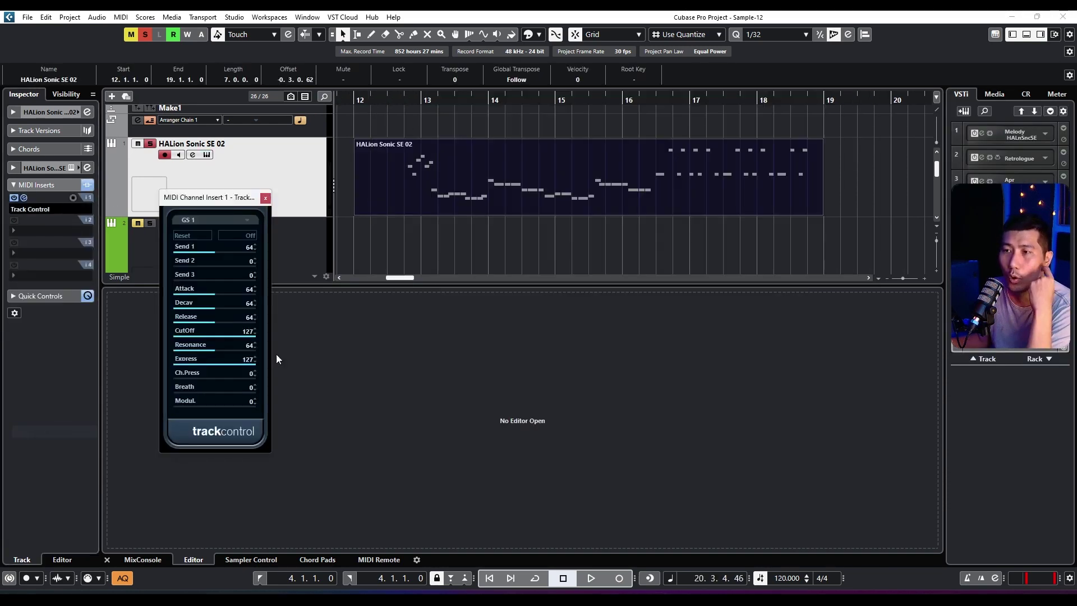
{"action": "left_click_drag", "start_coordinate": [204, 199], "coordinate": [206, 148]}
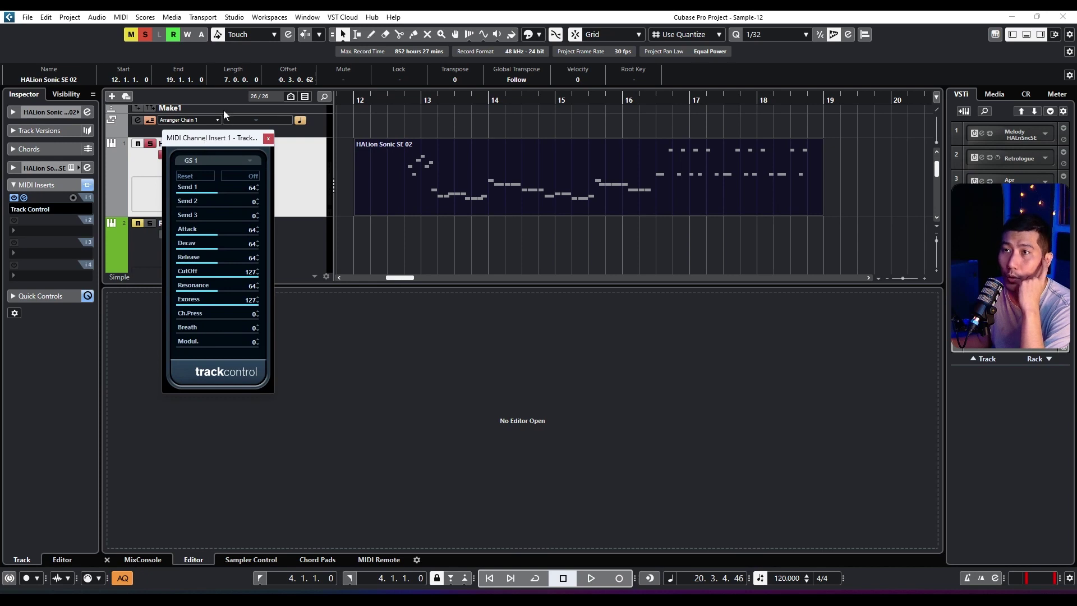
- Look at the VST Quick Controls page in Studio Setup and cancel out of it
{"action": "left_click", "coordinate": [235, 17]}
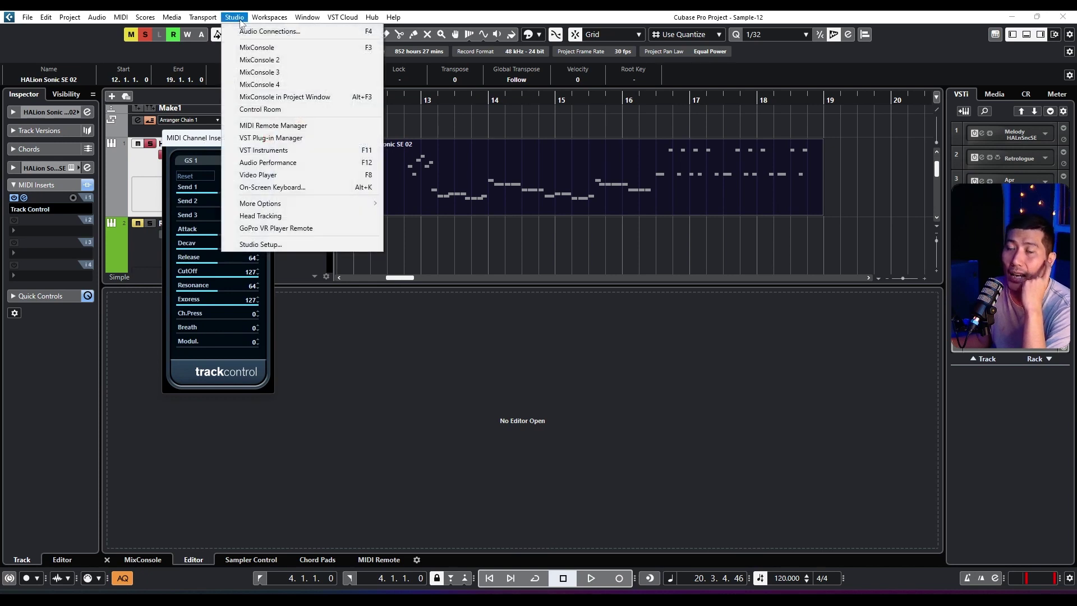
{"action": "left_click", "coordinate": [278, 245]}
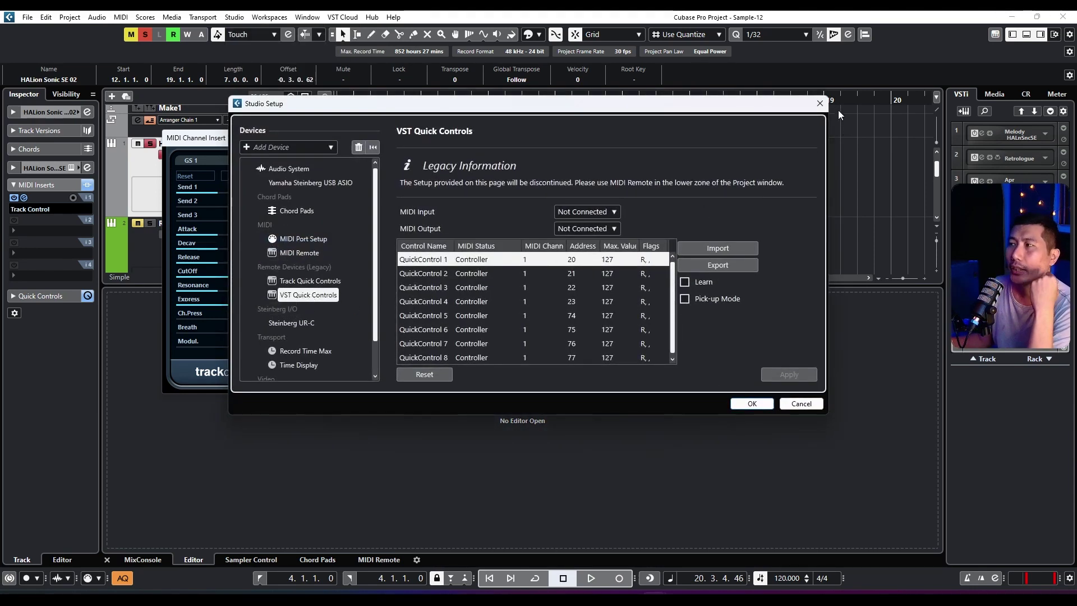
{"action": "left_click", "coordinate": [801, 403]}
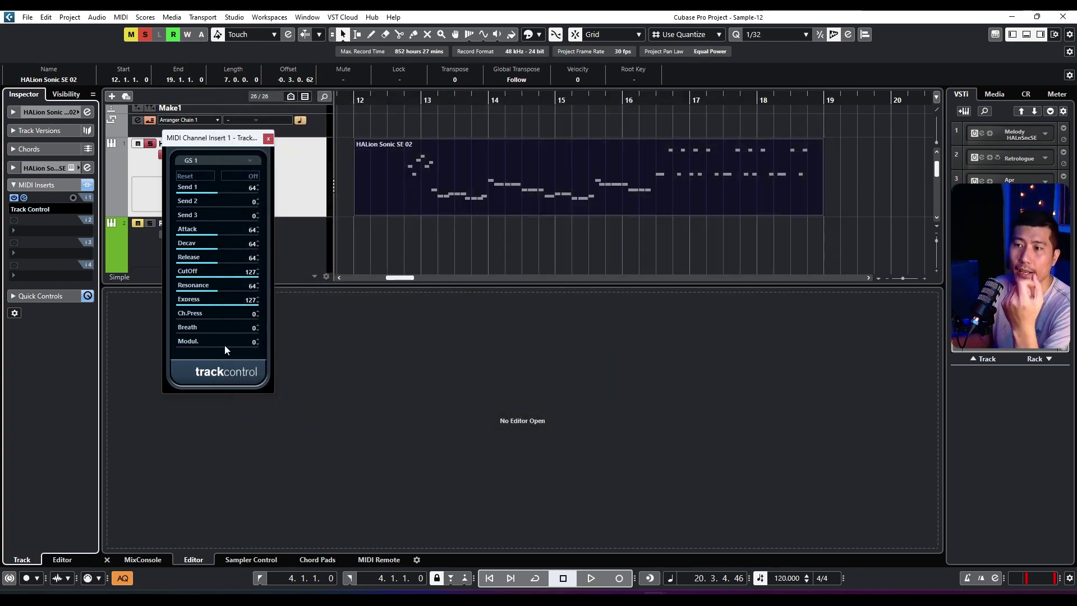
- Try Send 1 at 48 in Track Control's GS 1 set, switch to XG 2, and return to GS 1
{"action": "mouse_move", "coordinate": [210, 191]}
{"action": "left_mouse_down"}
{"action": "mouse_move", "coordinate": [254, 199]}
{"action": "mouse_move", "coordinate": [207, 205]}
{"action": "left_mouse_up"}
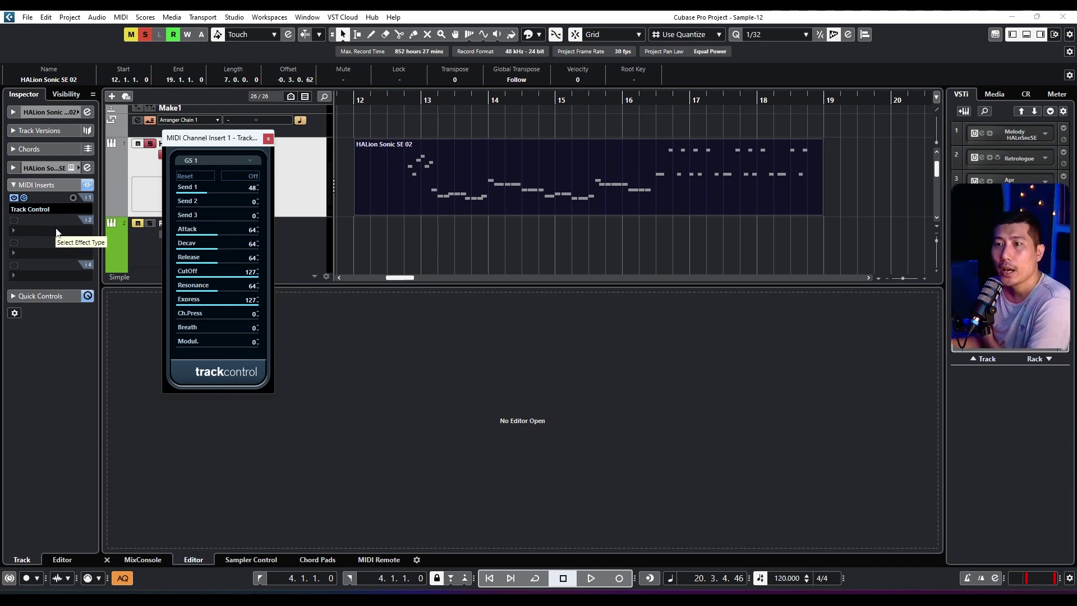
{"action": "left_click", "coordinate": [216, 159]}
{"action": "left_click", "coordinate": [209, 185]}
{"action": "left_click", "coordinate": [219, 161]}
{"action": "left_click", "coordinate": [215, 196]}
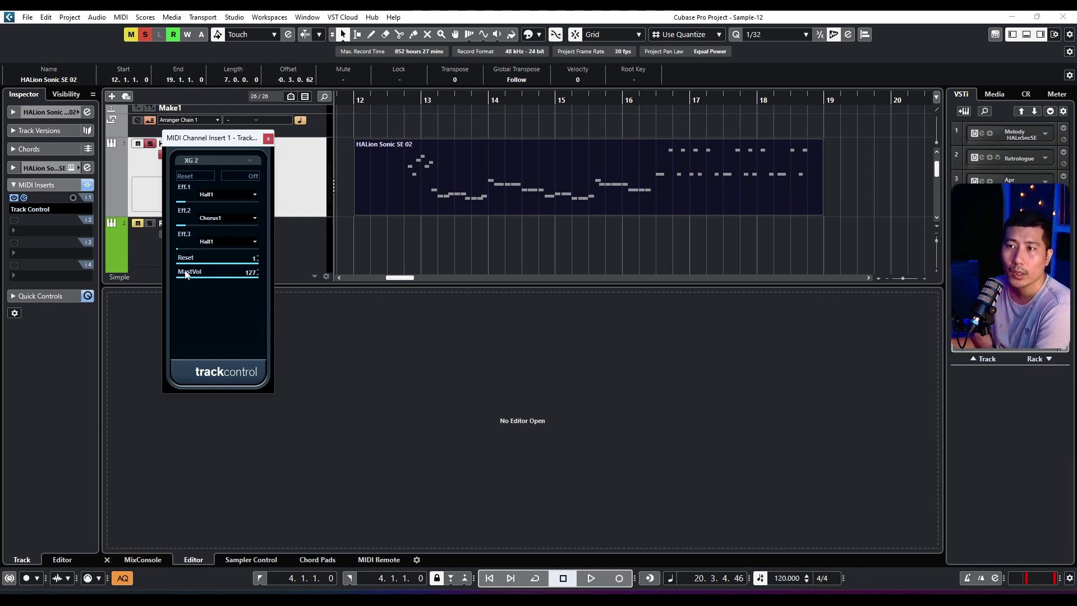
{"action": "left_click", "coordinate": [206, 163]}
{"action": "left_click", "coordinate": [202, 175]}
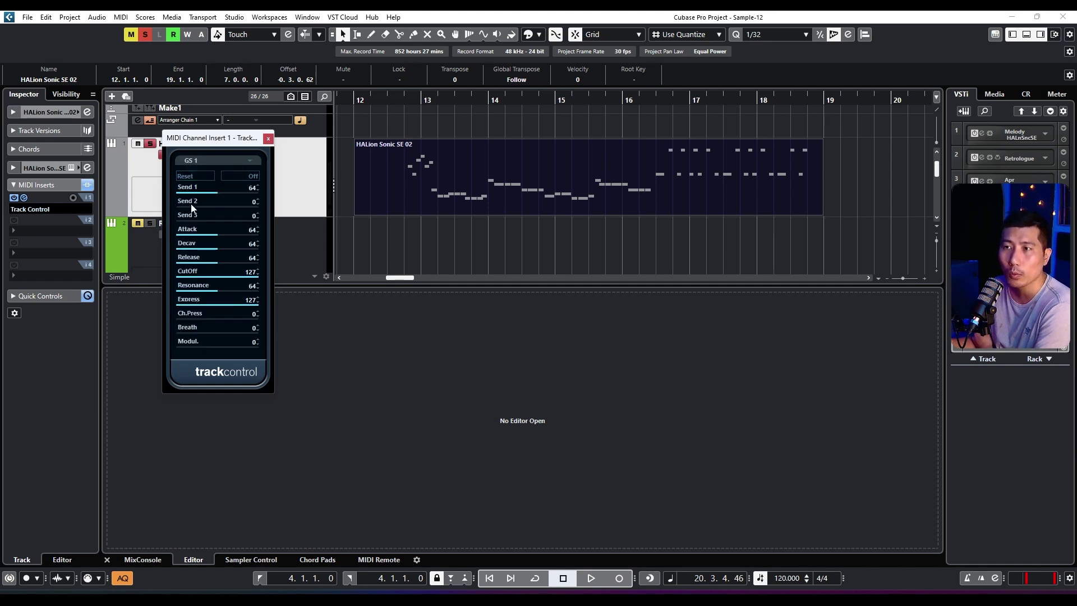
- Replace Track Control with Transformer in the first MIDI insert slot and place its window beneath the track's name and controls
{"action": "left_click", "coordinate": [72, 214]}
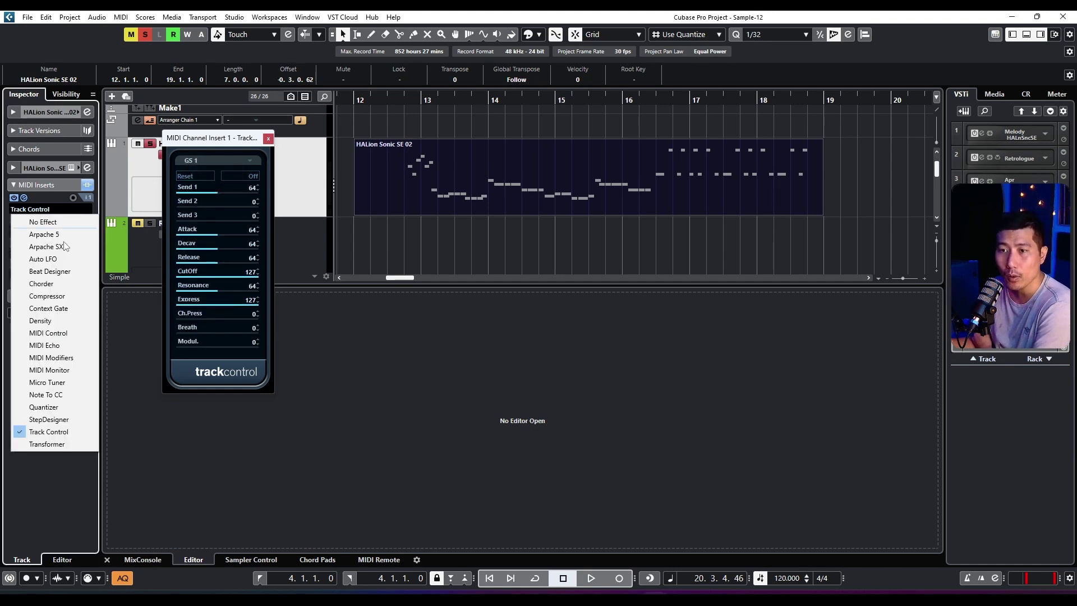
{"action": "left_click", "coordinate": [60, 446]}
{"action": "left_click_drag", "start_coordinate": [377, 152], "coordinate": [308, 232]}
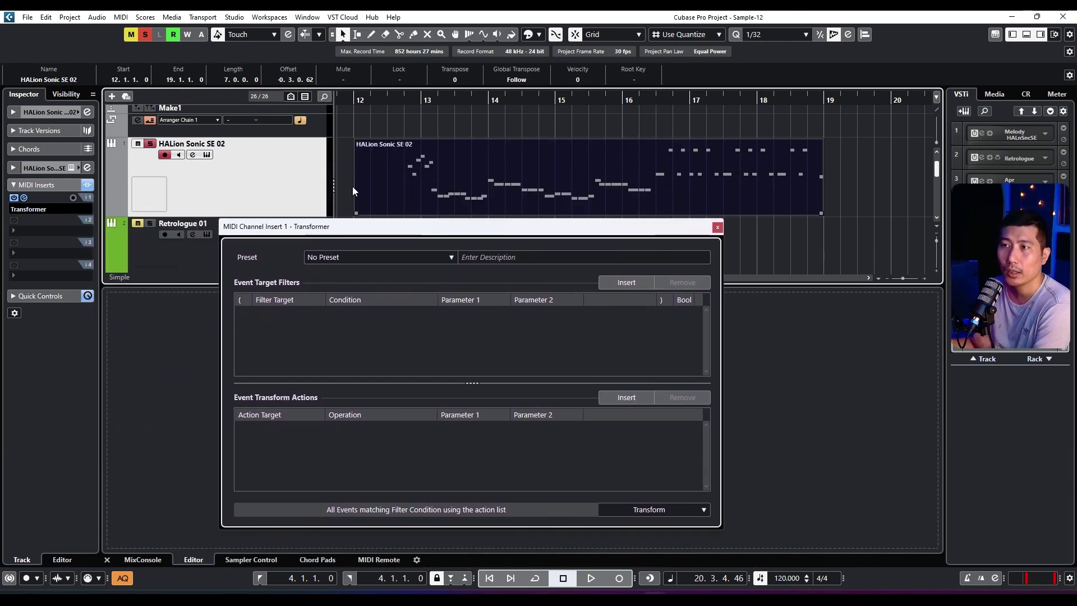
{"action": "left_click_drag", "start_coordinate": [378, 226], "coordinate": [392, 204]}
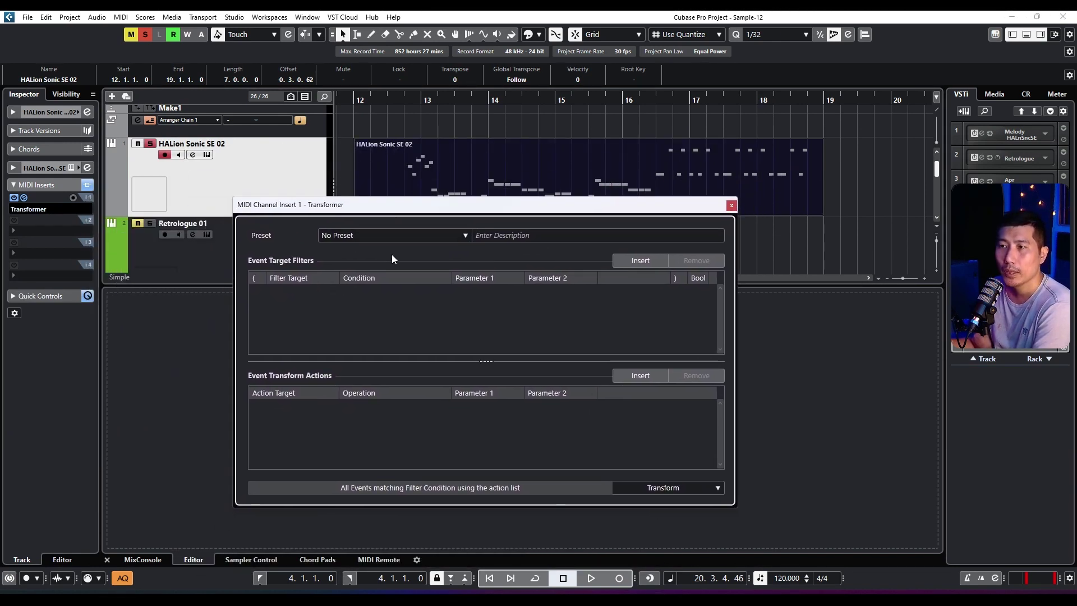
- Browse Transformer's factory presets, open the HALion Sonic SE 02 part in the Key Editor, and move the Transformer window clear of it
{"action": "left_click", "coordinate": [393, 235]}
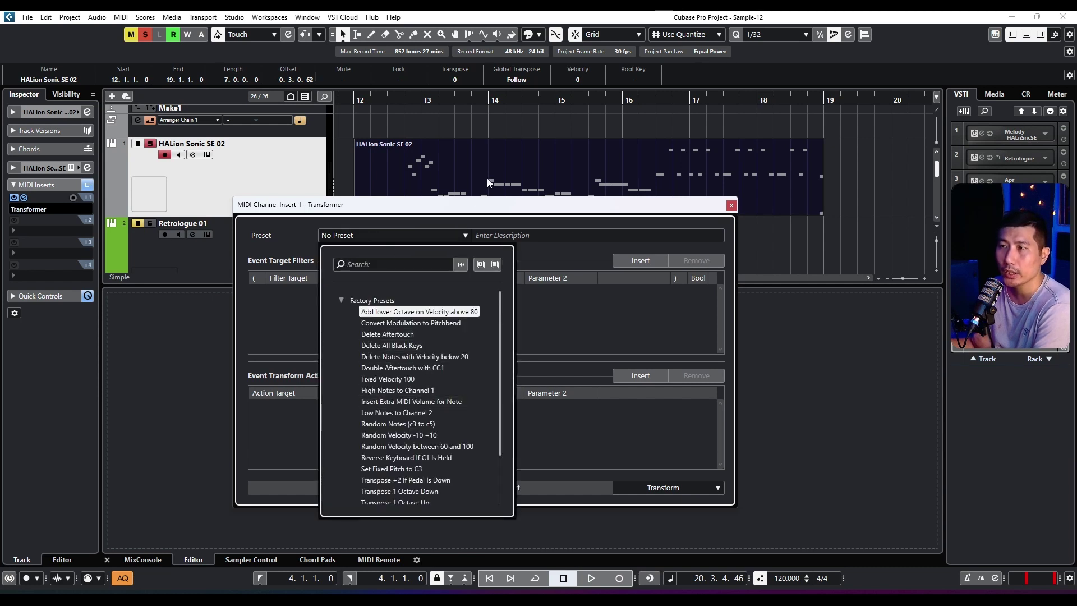
{"action": "double_click", "coordinate": [489, 183]}
{"action": "left_click_drag", "start_coordinate": [447, 204], "coordinate": [626, 98]}
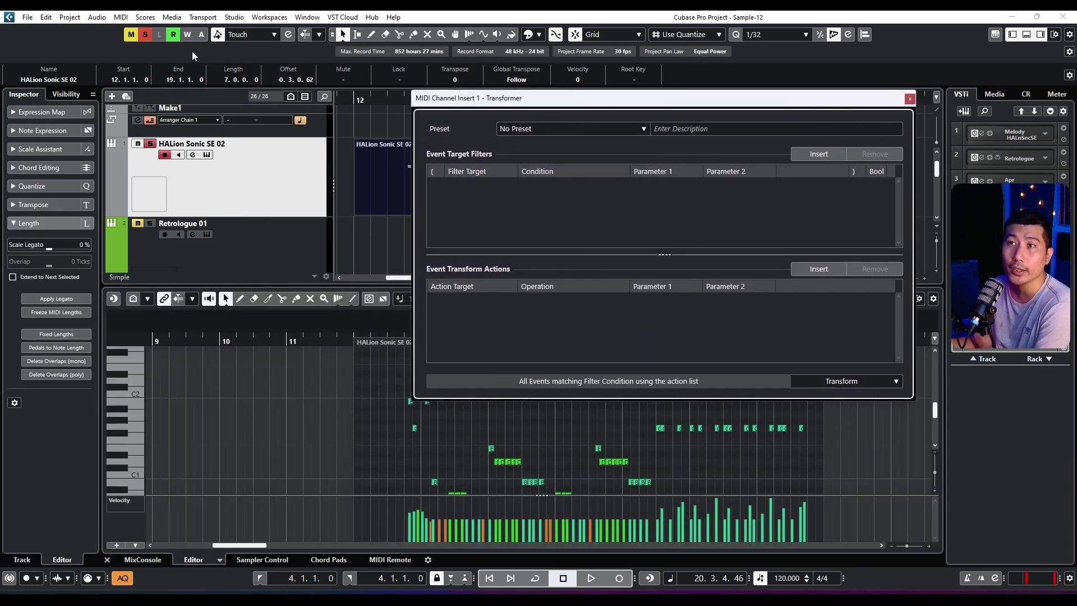
- Look at the Project Logical Editor setup and close it
{"action": "left_click", "coordinate": [104, 18]}
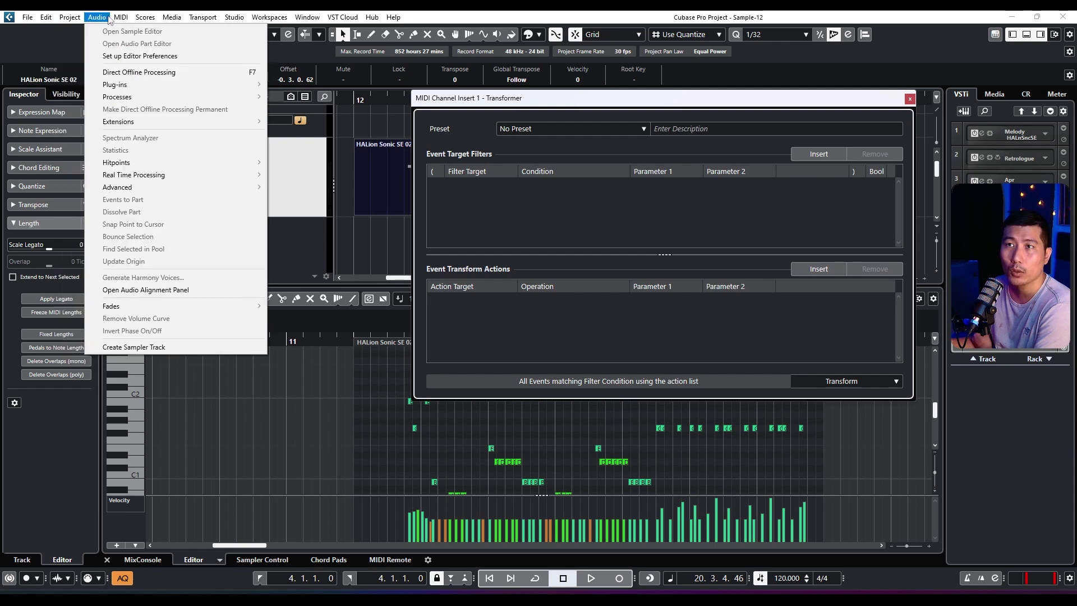
{"action": "mouse_move", "coordinate": [69, 17]}
{"action": "mouse_move", "coordinate": [93, 282]}
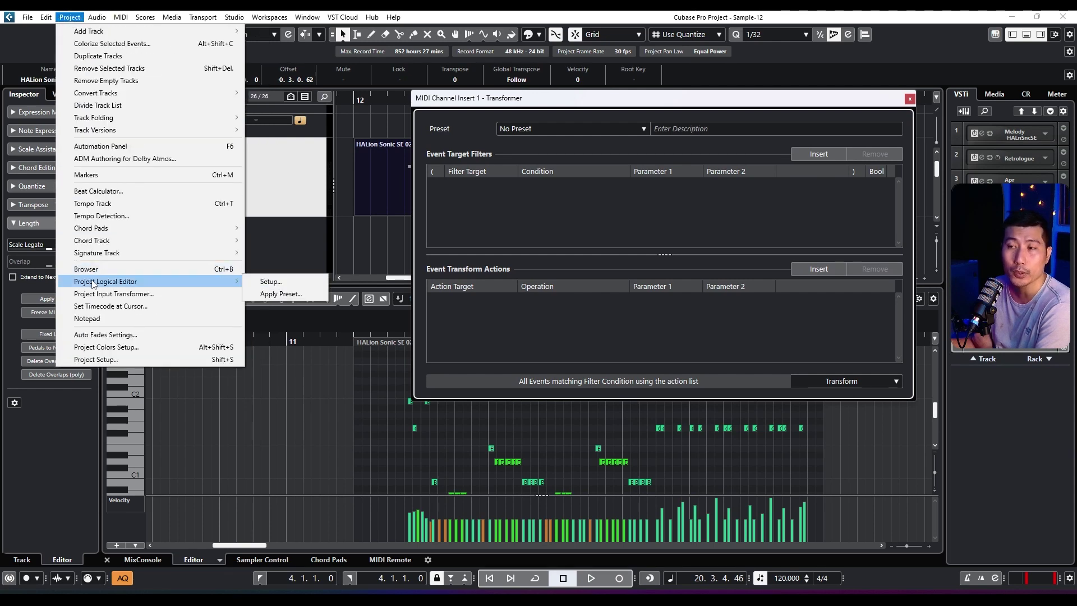
{"action": "left_click", "coordinate": [271, 282]}
{"action": "left_click", "coordinate": [353, 56]}
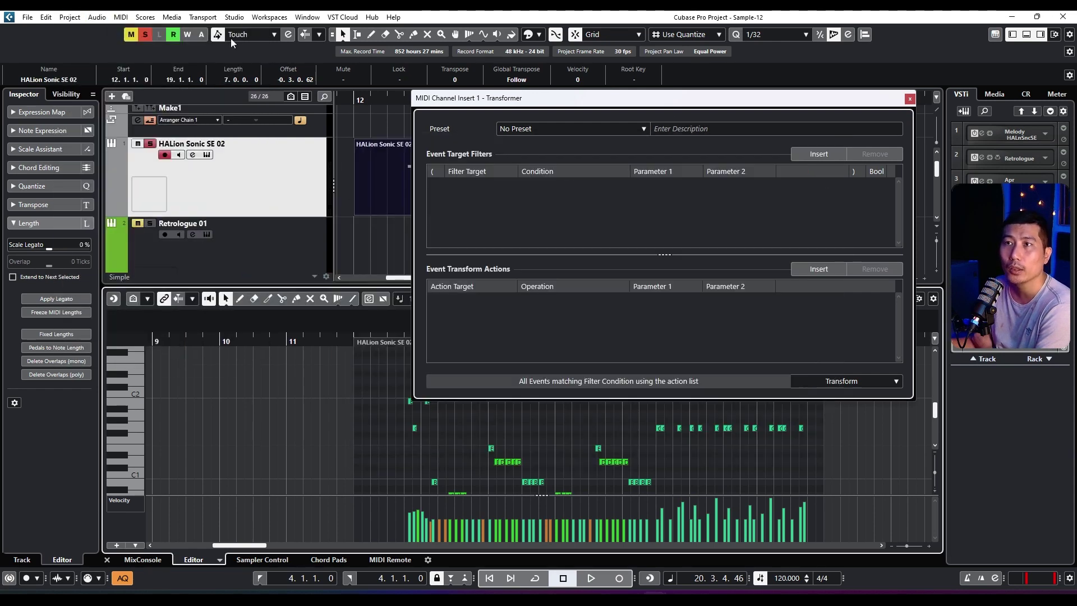
- View the Logical Editor setup for MIDI events and close it
{"action": "left_click", "coordinate": [121, 16]}
{"action": "mouse_move", "coordinate": [204, 213]}
{"action": "left_click", "coordinate": [330, 211]}
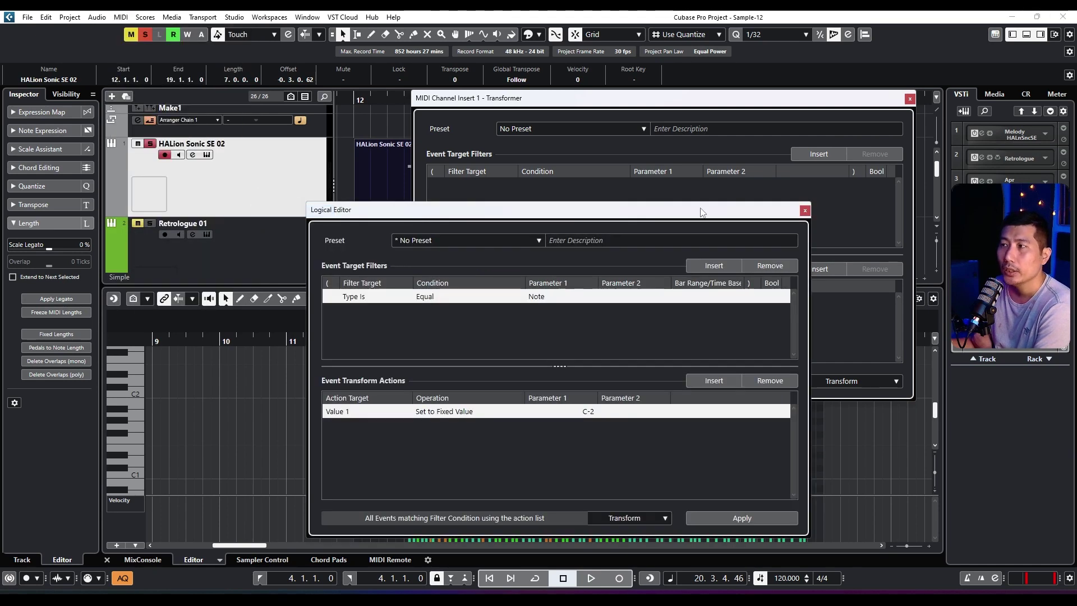
{"action": "left_click", "coordinate": [803, 213]}
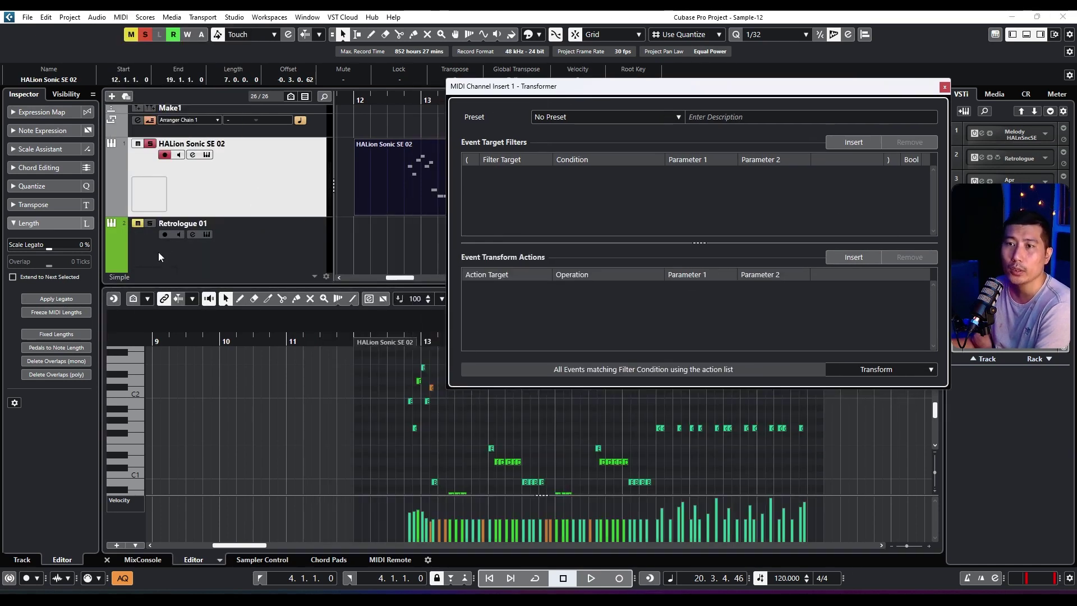
- Select the HALion Sonic SE 02 track and revisit the MIDI Logical Editor setup, closing it to return to Transformer
{"action": "left_click", "coordinate": [261, 213]}
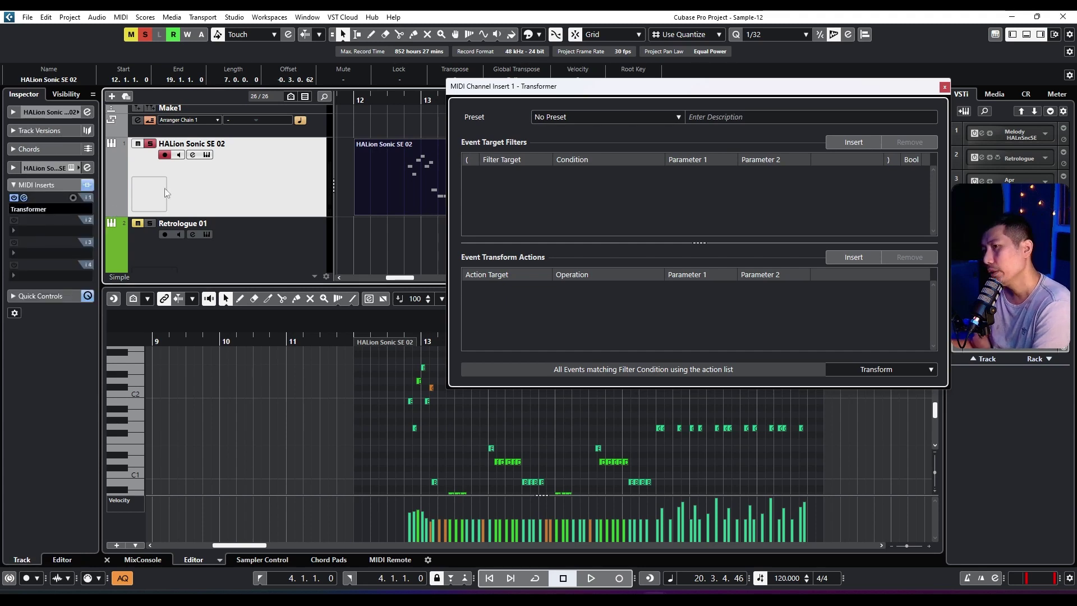
{"action": "left_click_drag", "start_coordinate": [335, 382], "coordinate": [170, 373]}
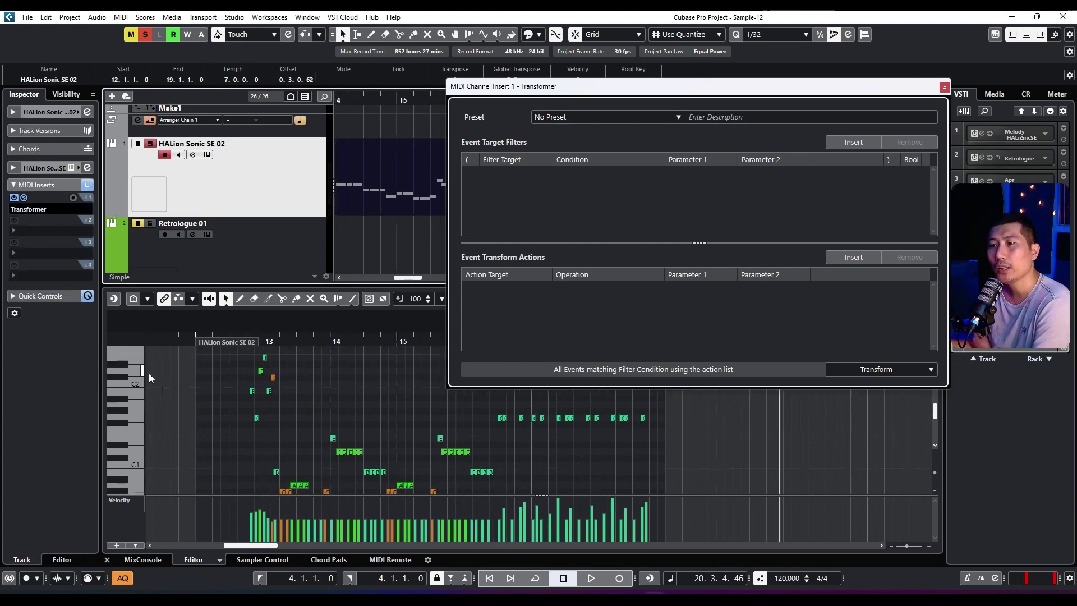
{"action": "left_click_drag", "start_coordinate": [367, 192], "coordinate": [432, 181]}
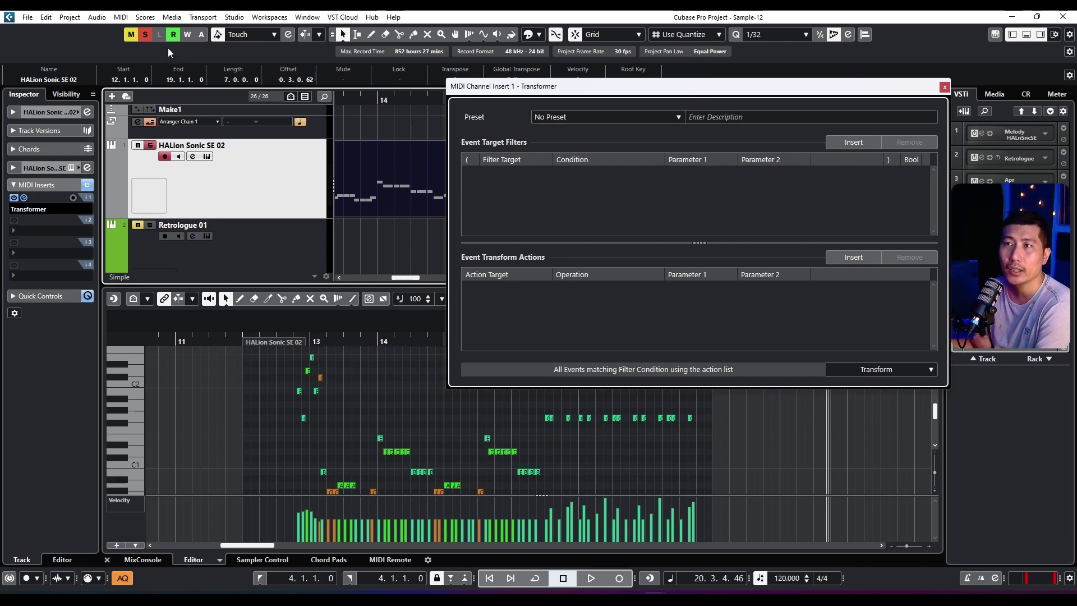
{"action": "left_click", "coordinate": [120, 16]}
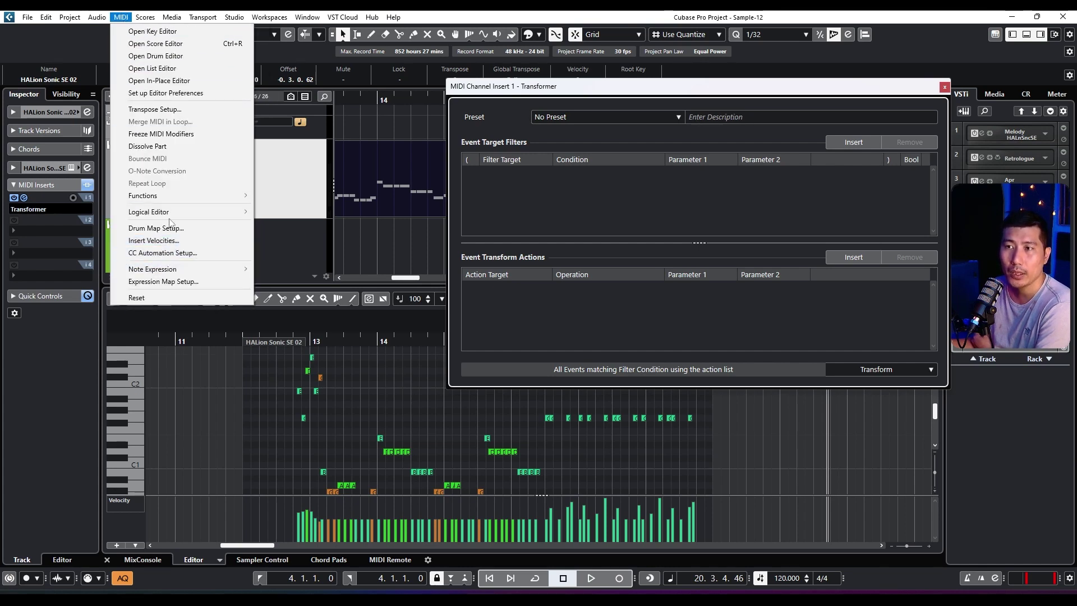
{"action": "mouse_move", "coordinate": [148, 212]}
{"action": "left_click", "coordinate": [275, 207]}
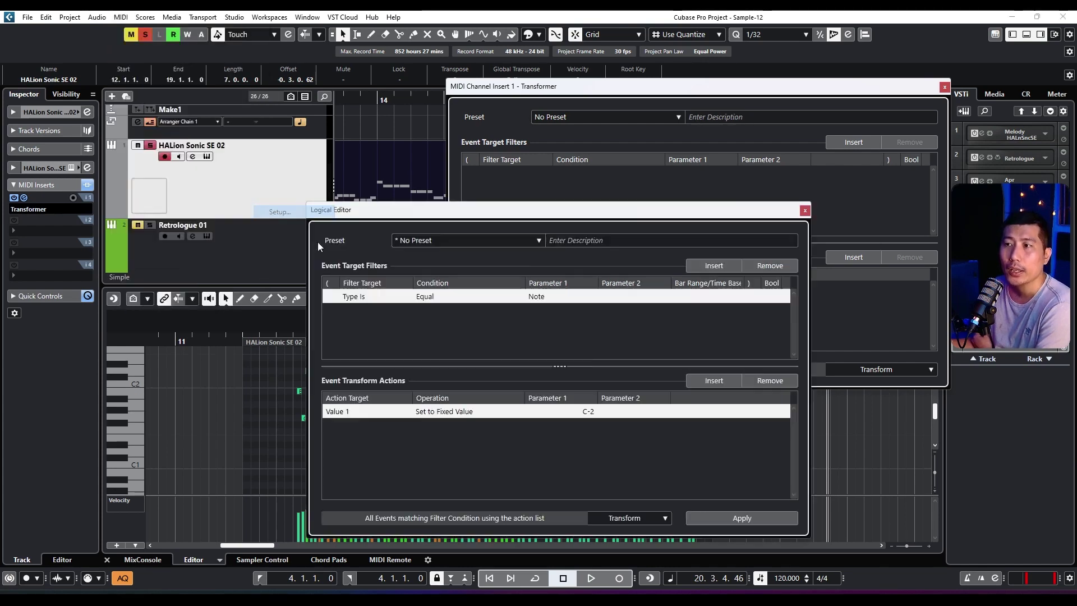
{"action": "left_click", "coordinate": [805, 210]}
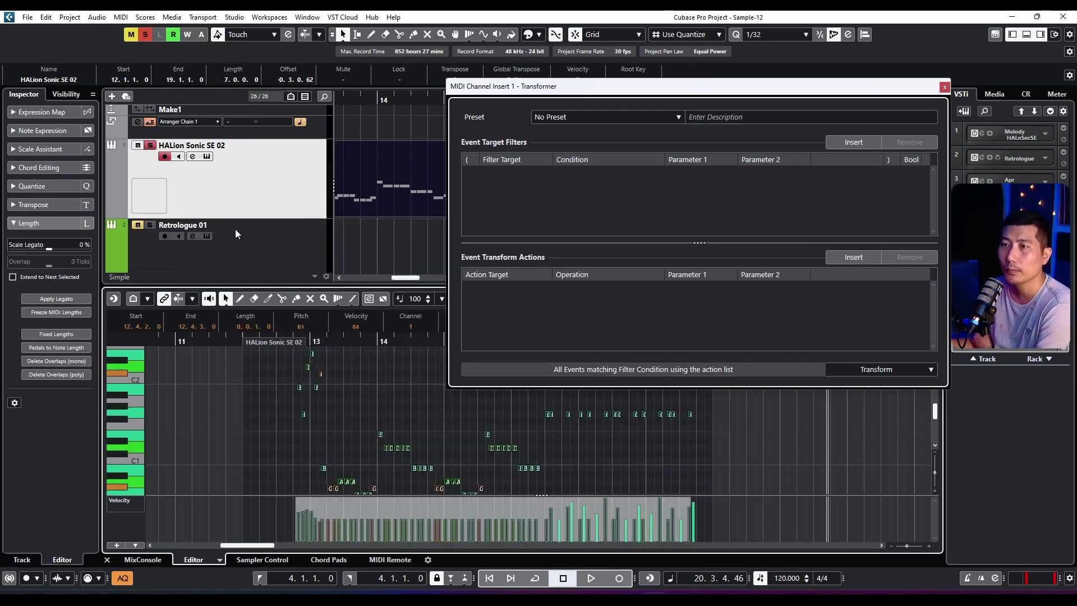
{"action": "left_click", "coordinate": [278, 182]}
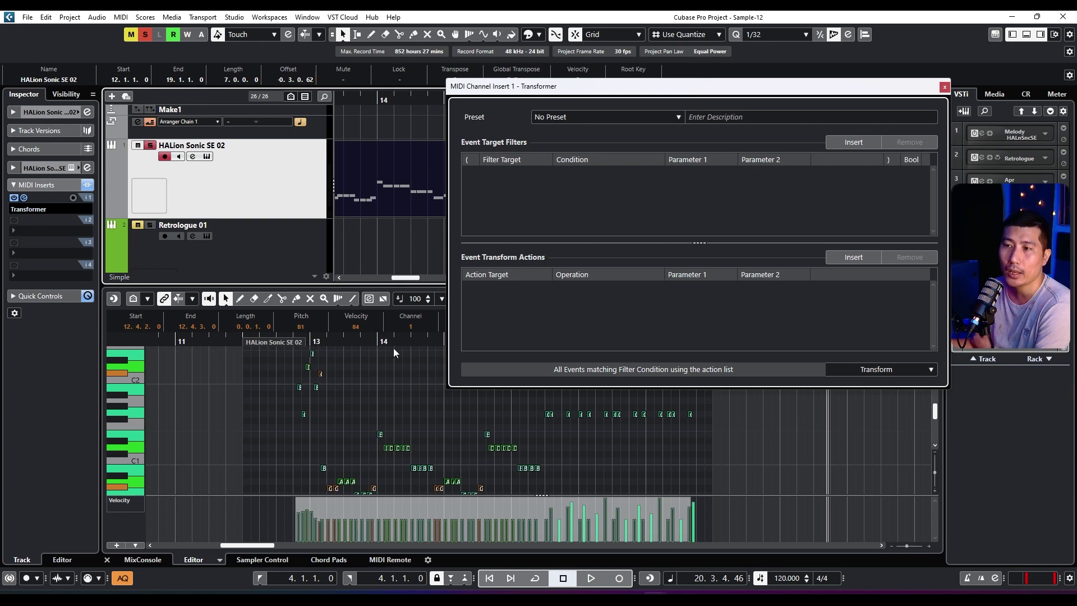
- Add a Type Is Equal Note filter to Transformer and a Value 1 action using the Set to Fixed Value operation
{"action": "left_click", "coordinate": [851, 144]}
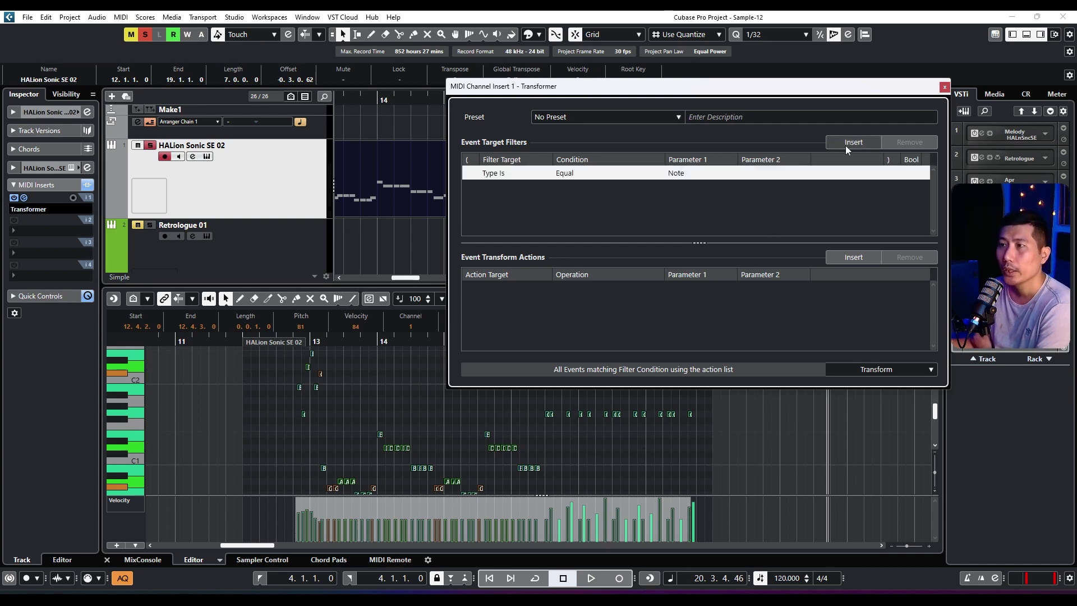
{"action": "left_click", "coordinate": [853, 257]}
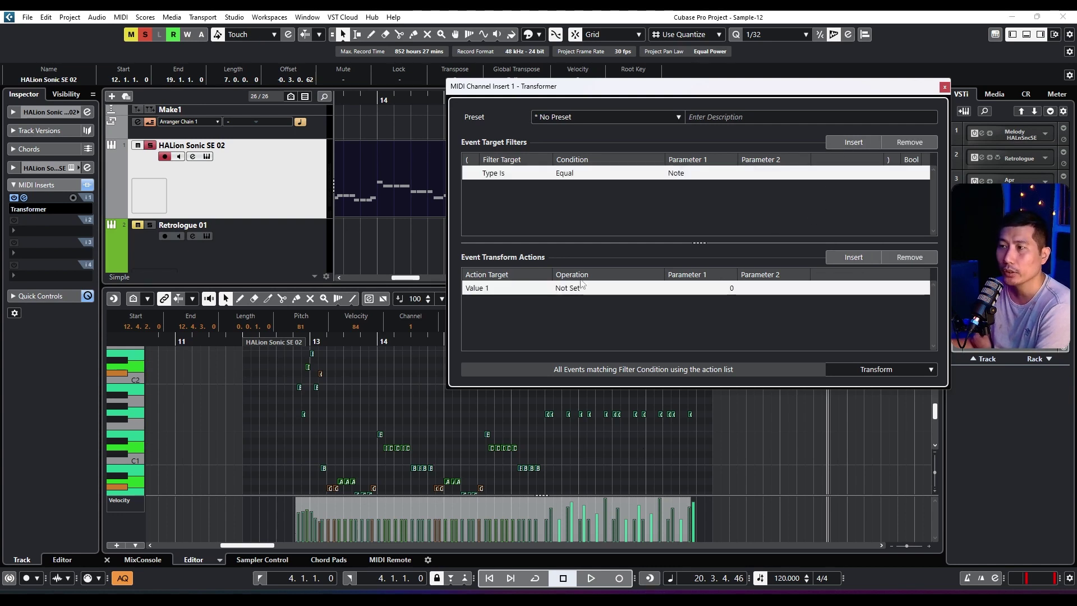
{"action": "left_click", "coordinate": [507, 288]}
{"action": "left_click", "coordinate": [616, 308]}
{"action": "left_click", "coordinate": [732, 289]}
{"action": "type", "text": "10"}
{"action": "left_click", "coordinate": [592, 288]}
{"action": "left_click", "coordinate": [596, 372]}
- Set Parameter 1 of the Value 1 action to the pitch B2
{"action": "left_click_drag", "start_coordinate": [713, 288], "coordinate": [728, 37]}
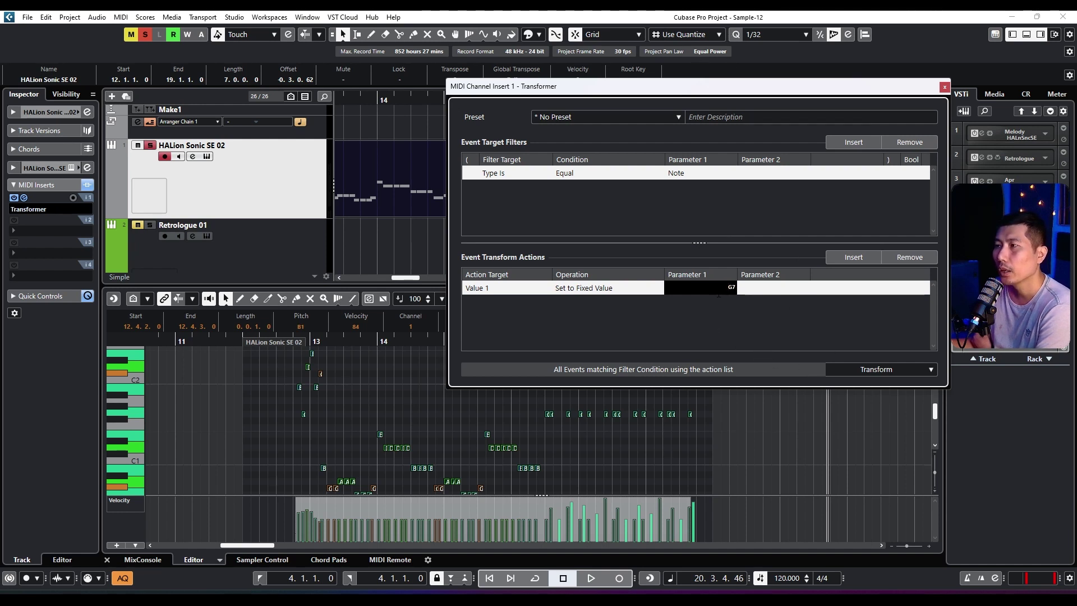
{"action": "type", "text": "C5"}
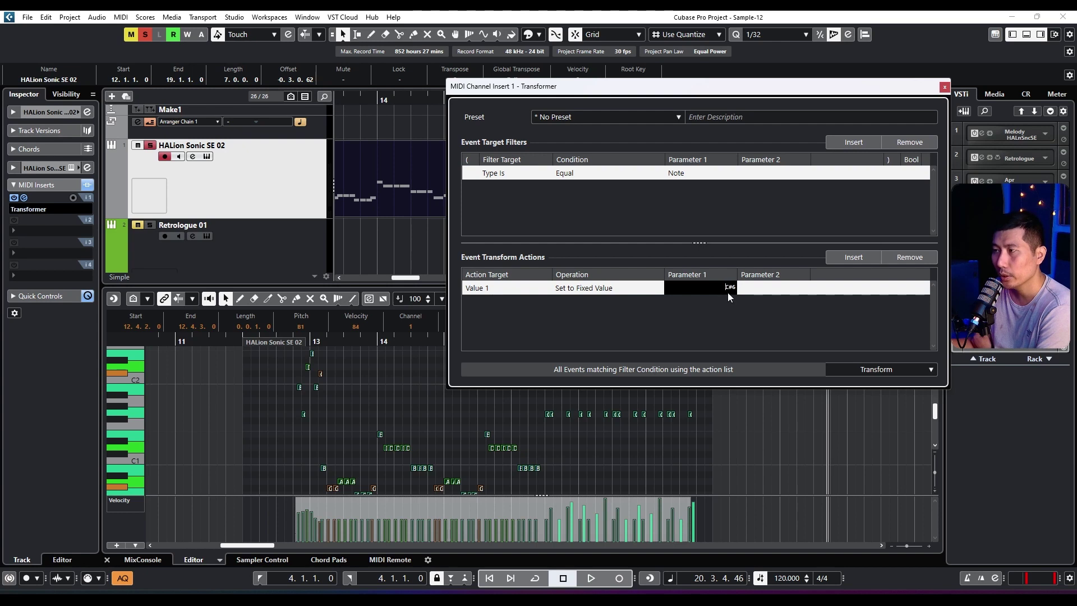
{"action": "key", "text": "Return"}
{"action": "left_click_drag", "start_coordinate": [727, 291], "coordinate": [725, 331]}
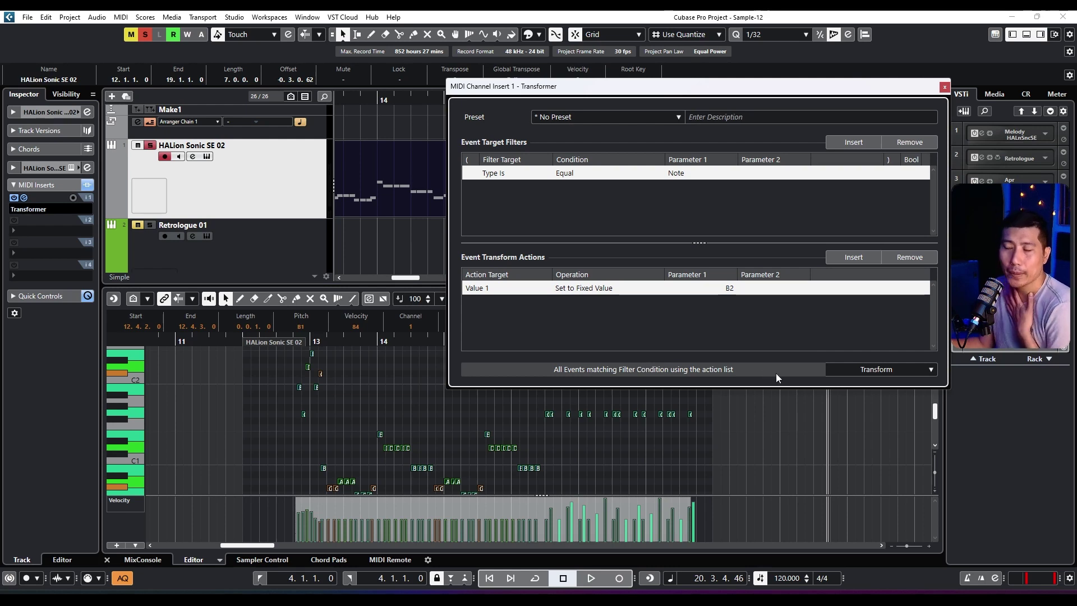
- Compare the MIDI Logical Editor side by side with Transformer, nudging its fixed value to C#-2, and close it
{"action": "left_click", "coordinate": [144, 19]}
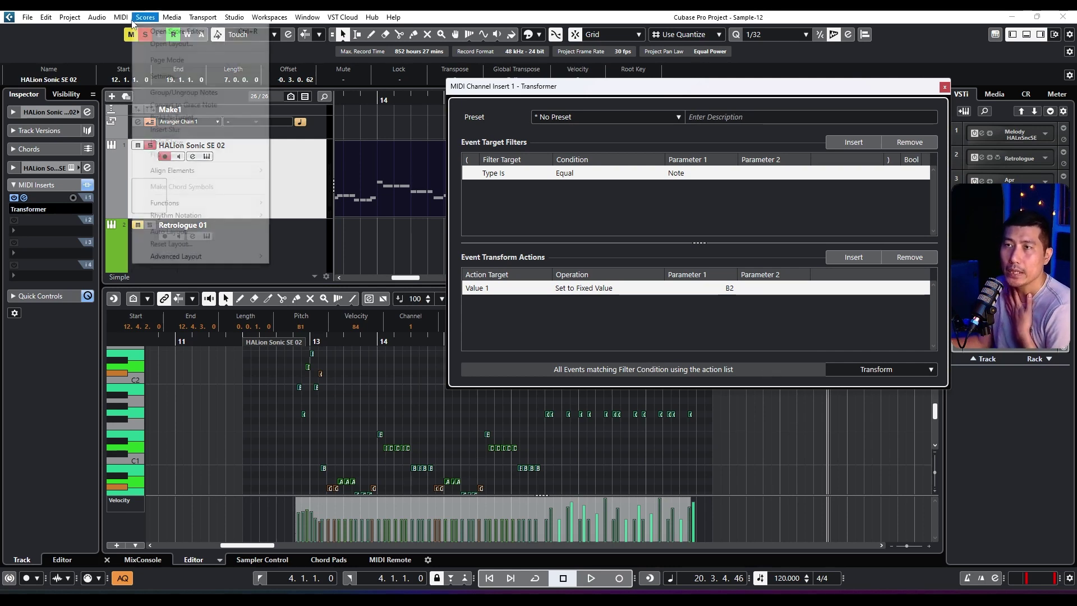
{"action": "mouse_move", "coordinate": [121, 21]}
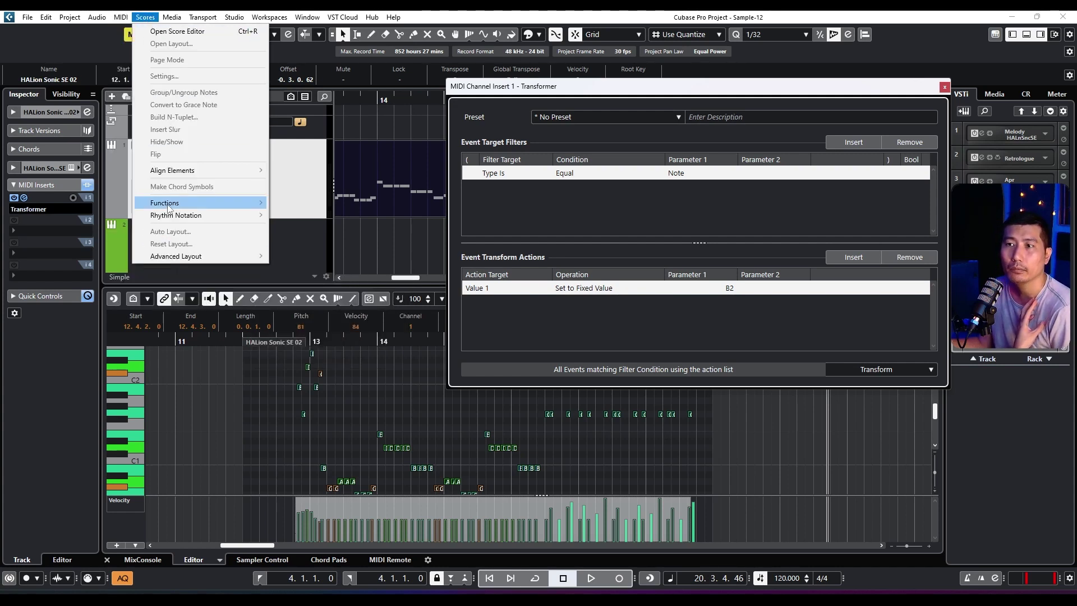
{"action": "mouse_move", "coordinate": [163, 212]}
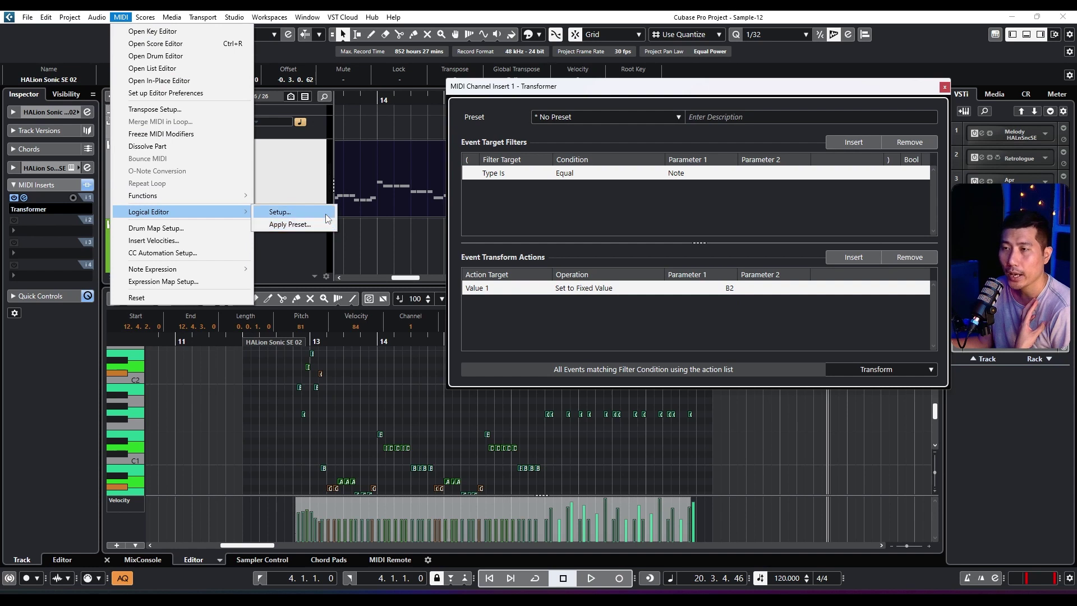
{"action": "left_click", "coordinate": [303, 211]}
{"action": "left_click_drag", "start_coordinate": [514, 206], "coordinate": [361, 125]}
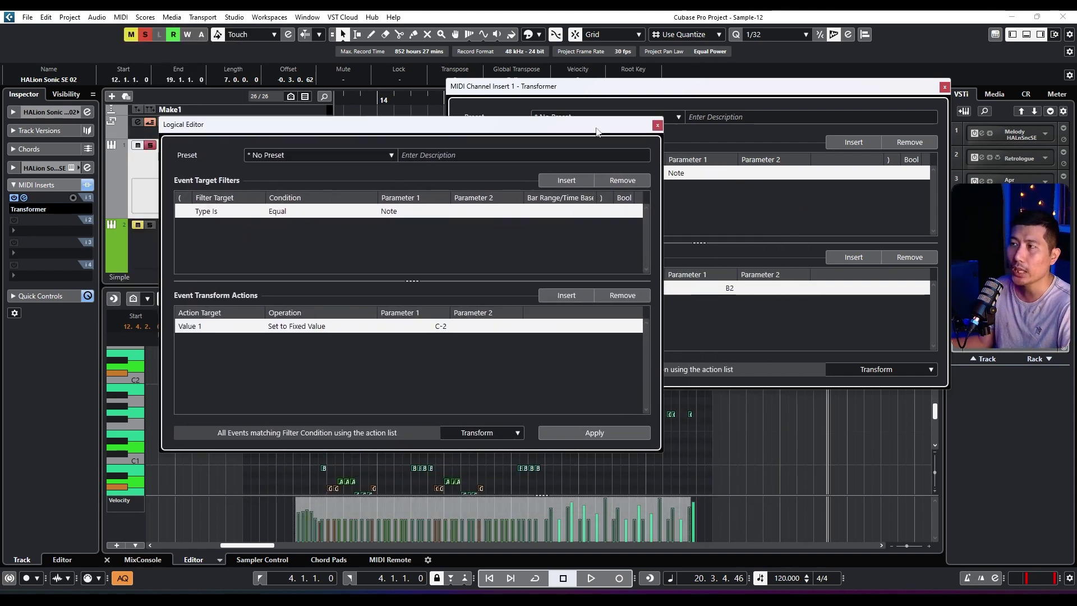
{"action": "left_click_drag", "start_coordinate": [609, 128], "coordinate": [592, 100]}
{"action": "left_click", "coordinate": [415, 297]}
{"action": "scroll", "coordinate": [415, 297], "scroll_direction": "up", "scroll_amount": 1}
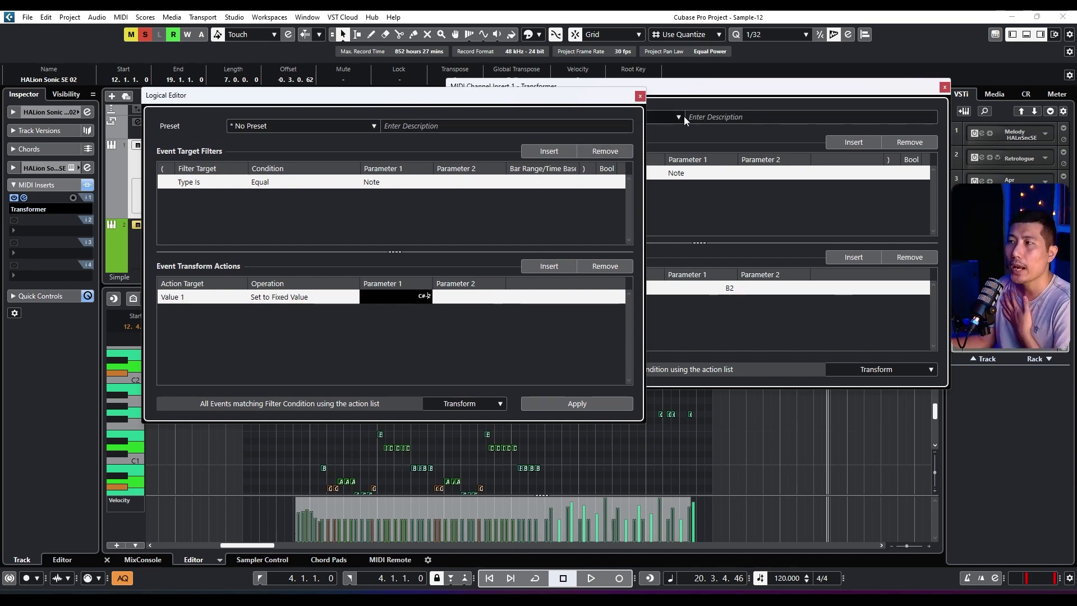
{"action": "left_click", "coordinate": [640, 96]}
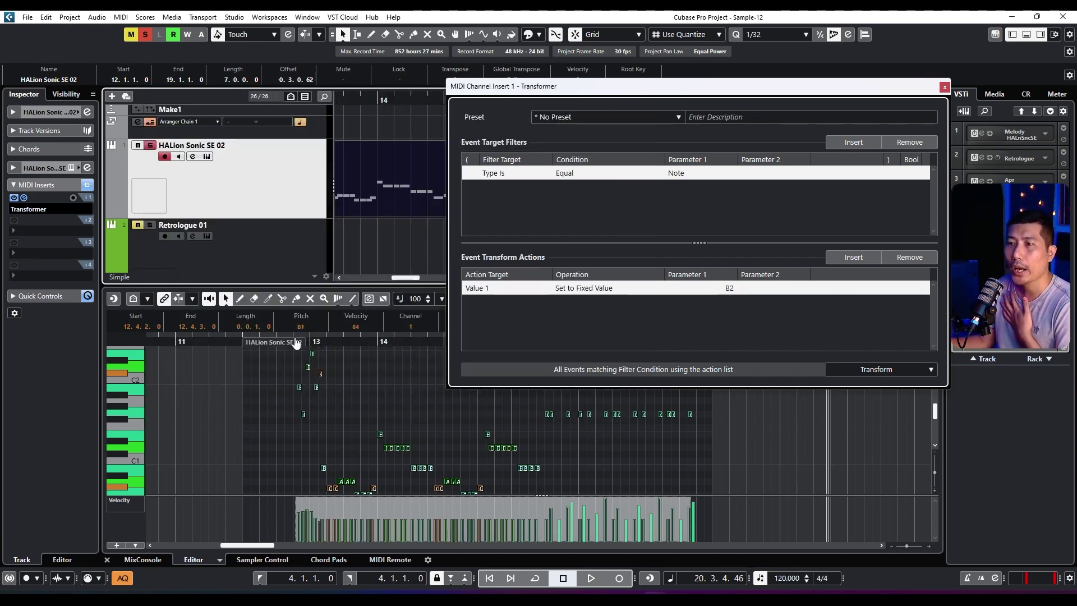
- Play the HALion Sonic SE 02 part through Transformer from just before bar 13 and stop playback
{"action": "left_click_drag", "start_coordinate": [317, 339], "coordinate": [273, 335]}
{"action": "left_click_drag", "start_coordinate": [327, 389], "coordinate": [297, 385]}
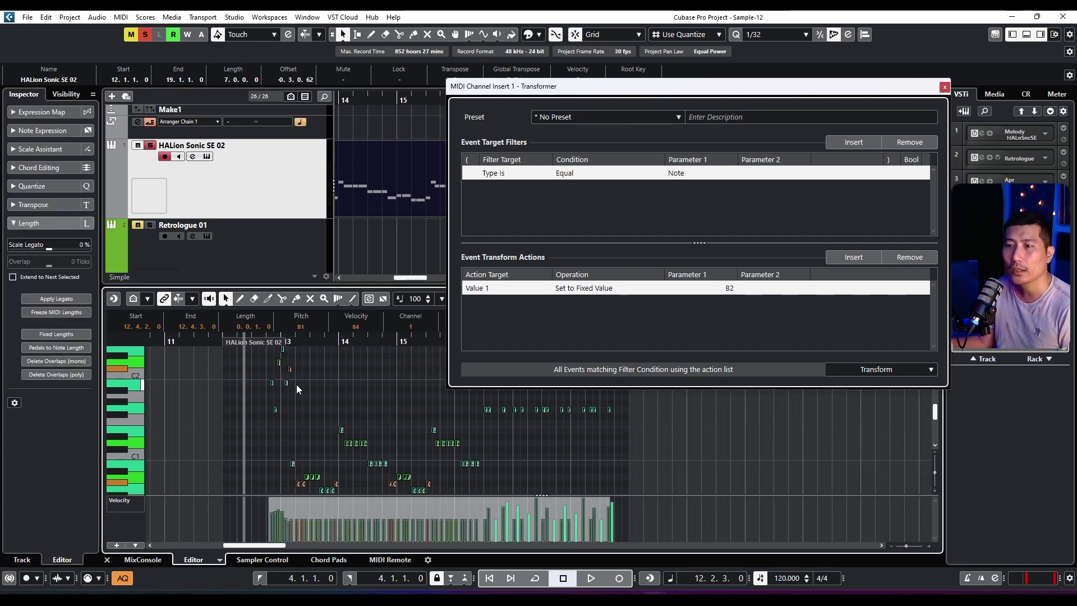
{"action": "mouse_move", "coordinate": [284, 421]}
{"action": "left_mouse_down"}
{"action": "mouse_move", "coordinate": [284, 404]}
{"action": "mouse_move", "coordinate": [268, 428]}
{"action": "left_mouse_up"}
{"action": "key", "text": "space"}
{"action": "scroll", "coordinate": [277, 399], "scroll_direction": "up", "scroll_amount": 5}
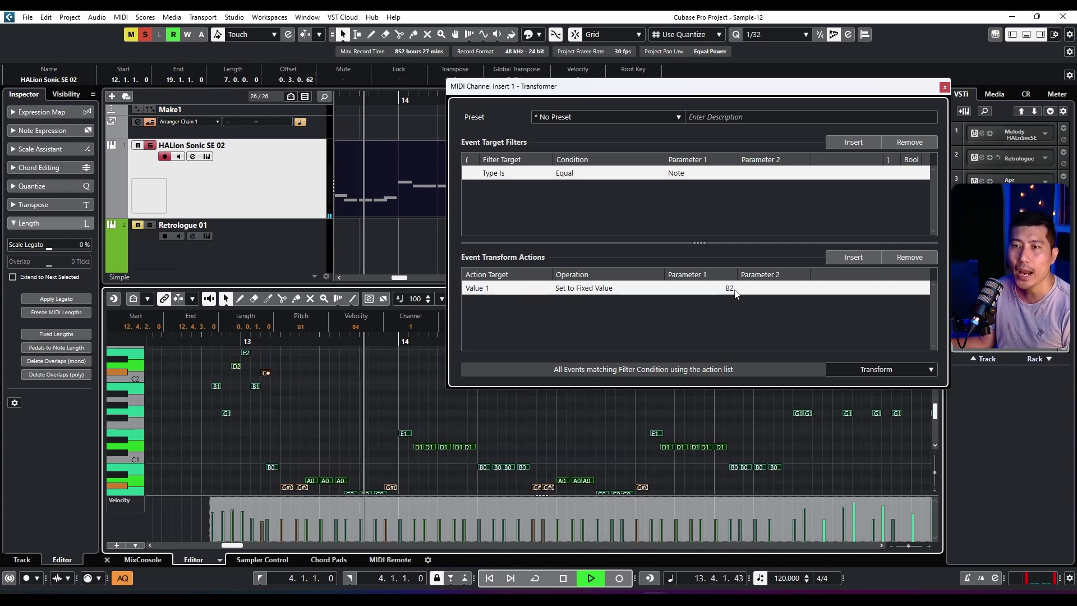
{"action": "left_click", "coordinate": [283, 217]}
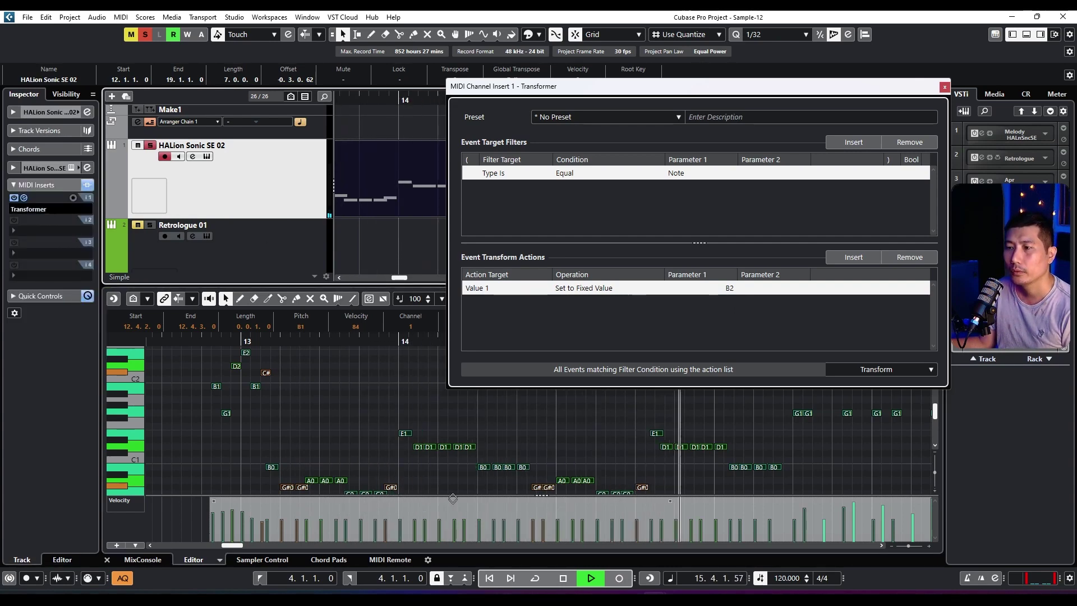
{"action": "key", "text": "space"}
{"action": "scroll", "coordinate": [437, 476], "scroll_direction": "down", "scroll_amount": 3}
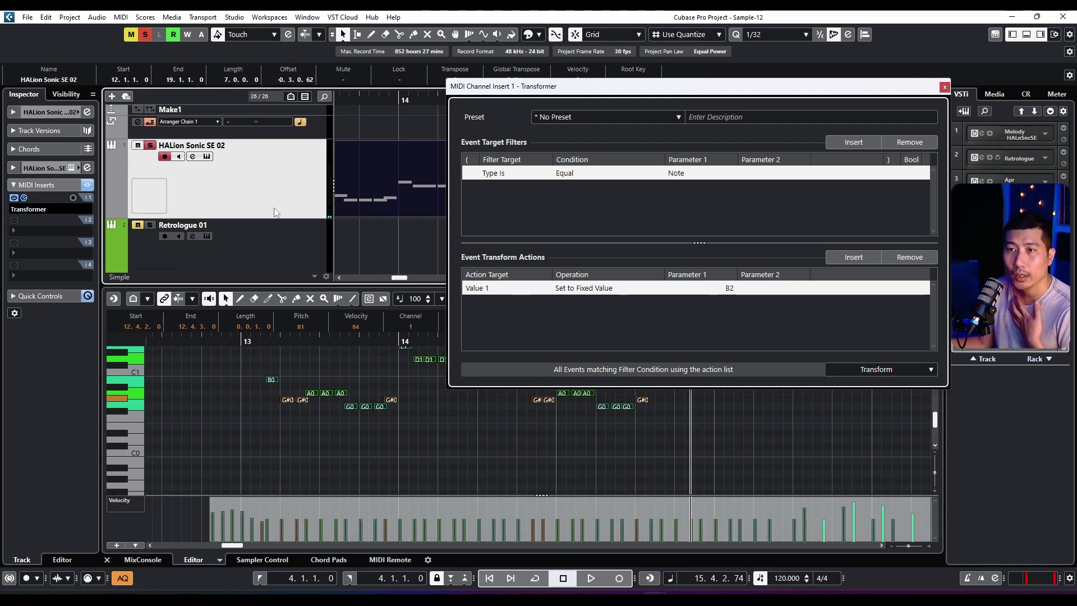
- Look at the track's Quick Controls and Audio Inserts in the Inspector and shift the Transformer window away from the tracks
{"action": "left_click", "coordinate": [38, 296]}
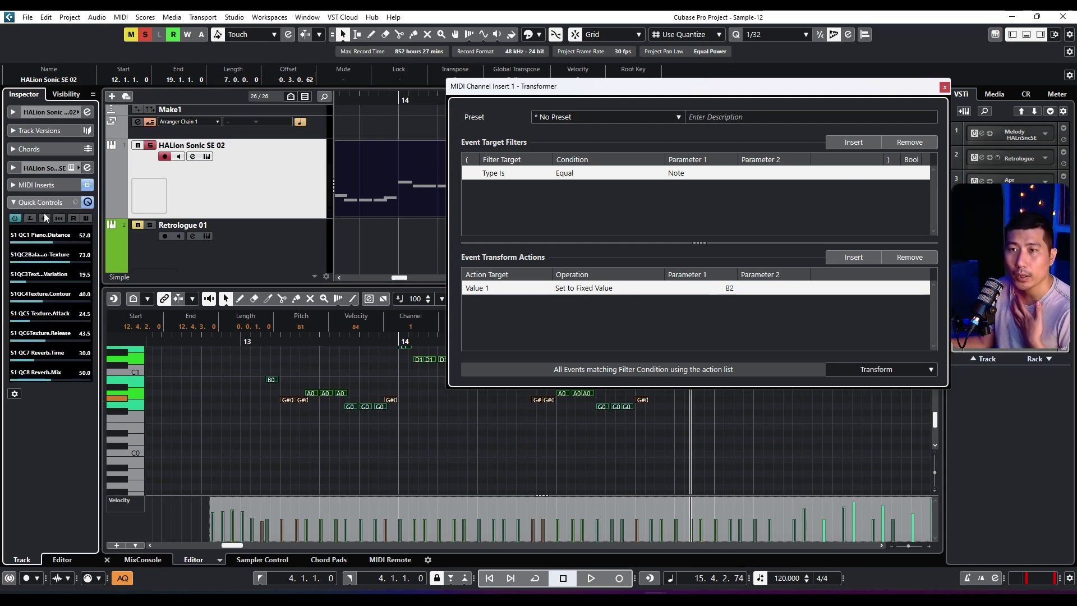
{"action": "left_click", "coordinate": [48, 168]}
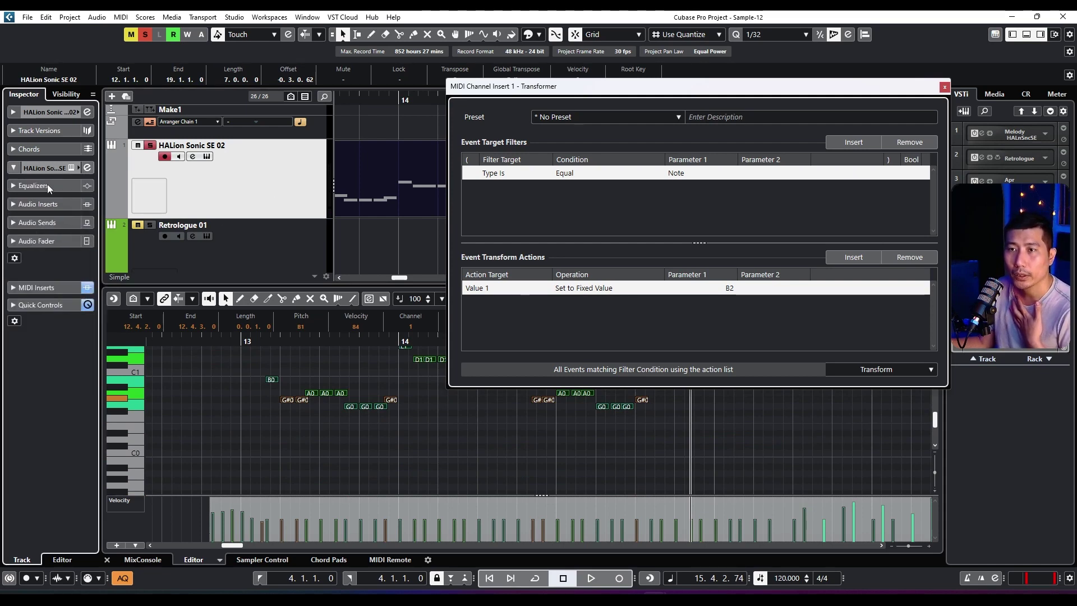
{"action": "left_click", "coordinate": [52, 221]}
{"action": "left_click", "coordinate": [53, 202]}
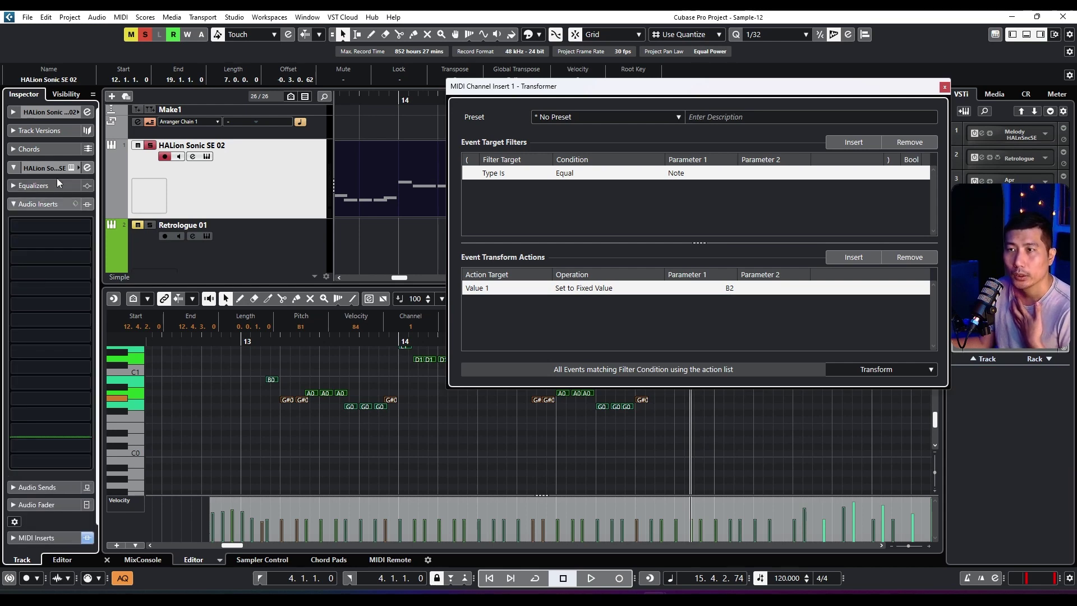
{"action": "left_click_drag", "start_coordinate": [518, 86], "coordinate": [681, 68]}
{"action": "left_click_drag", "start_coordinate": [417, 184], "coordinate": [476, 198]}
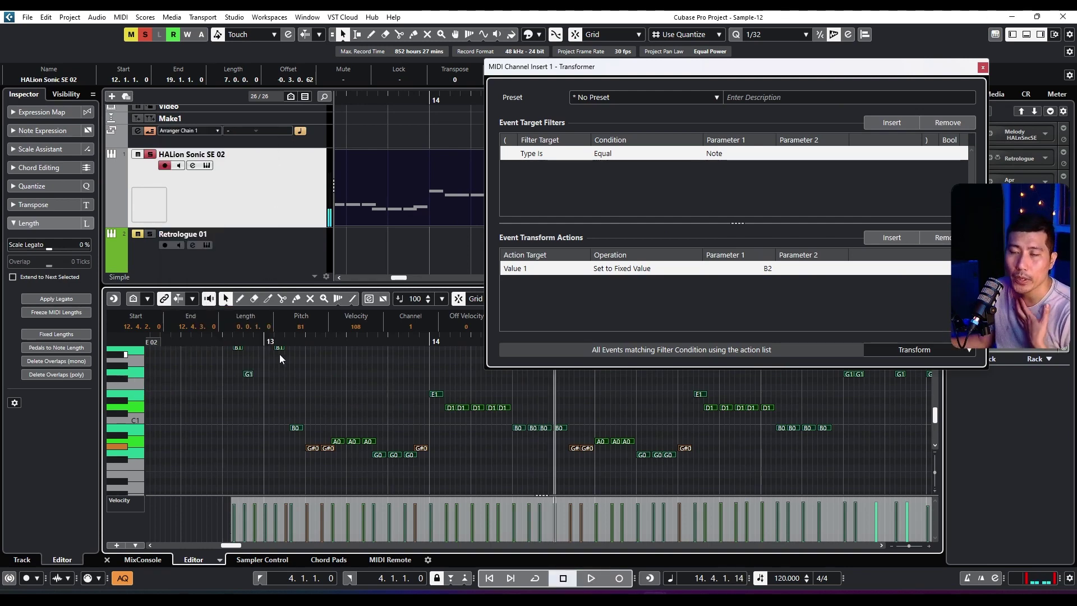
- Replace Transformer with Chorder in the first MIDI insert slot, with Track Control in the second, and reposition Chorder's window
{"action": "left_click", "coordinate": [197, 236]}
{"action": "left_click", "coordinate": [43, 233]}
{"action": "left_click", "coordinate": [49, 209]}
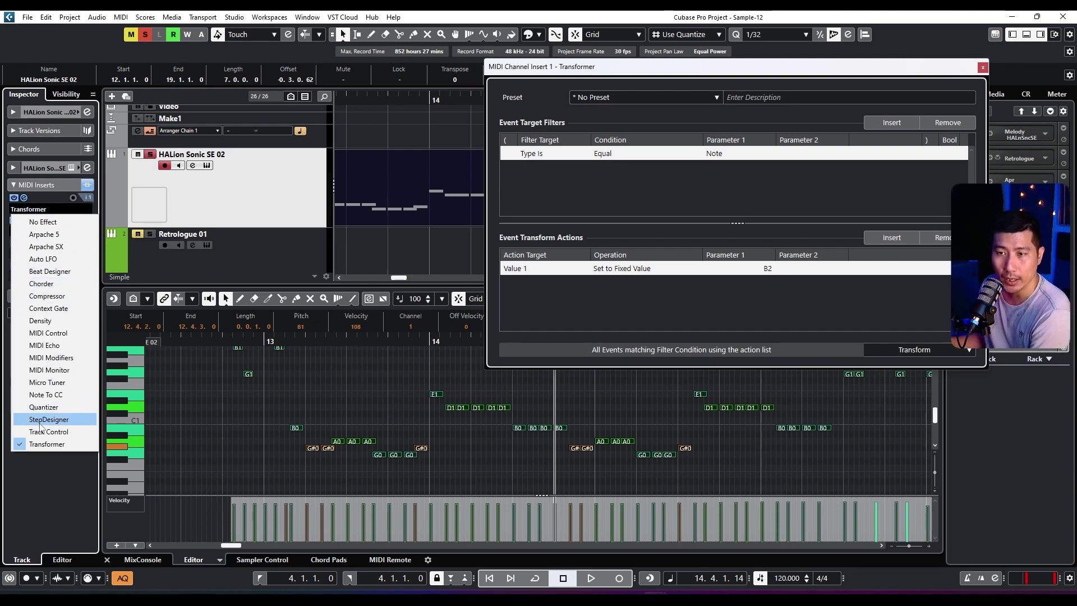
{"action": "left_click", "coordinate": [50, 285]}
{"action": "left_click_drag", "start_coordinate": [557, 240], "coordinate": [561, 225]}
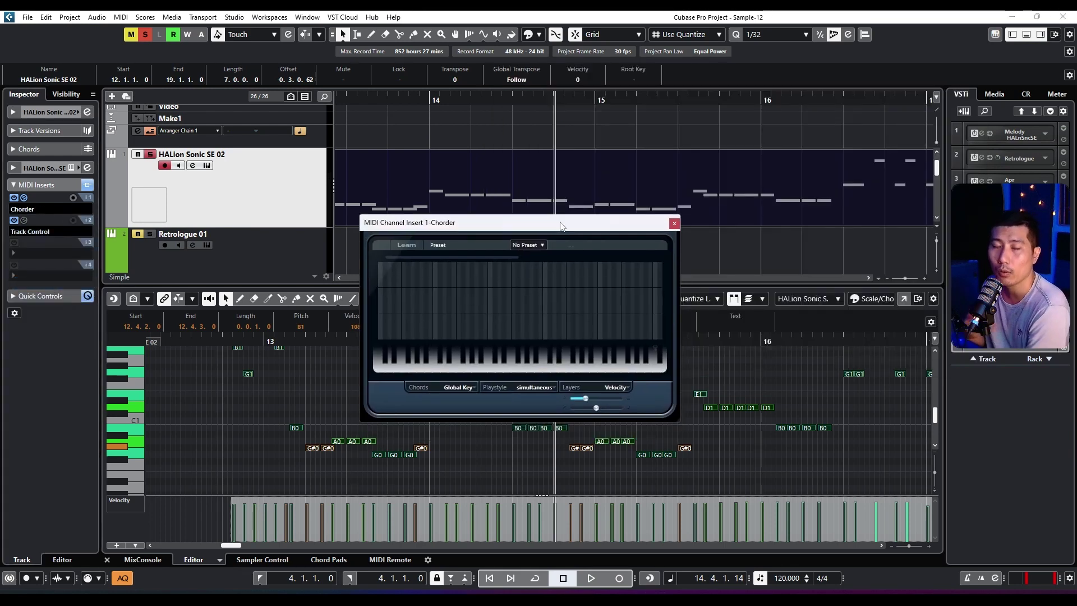